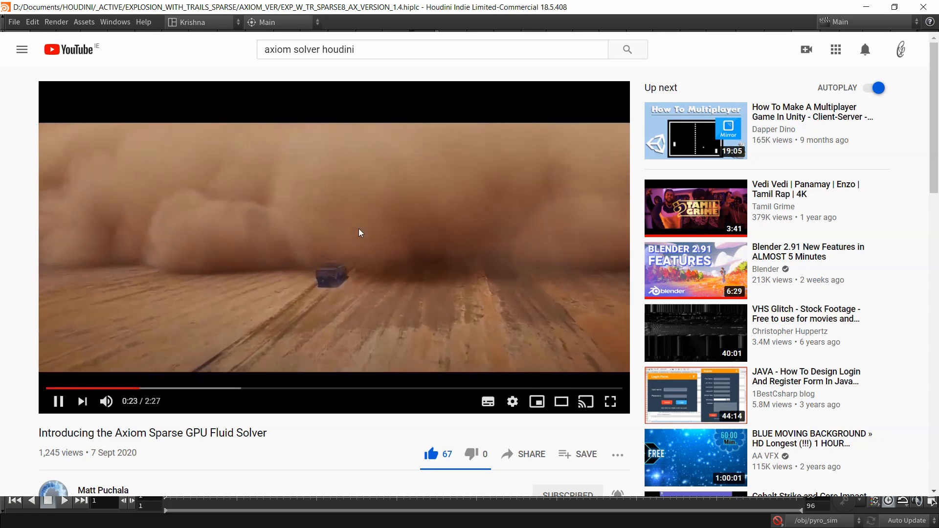
Play back the cached ax_exp explosion in the viewport, stop it and return to frame 1
click(375, 329)
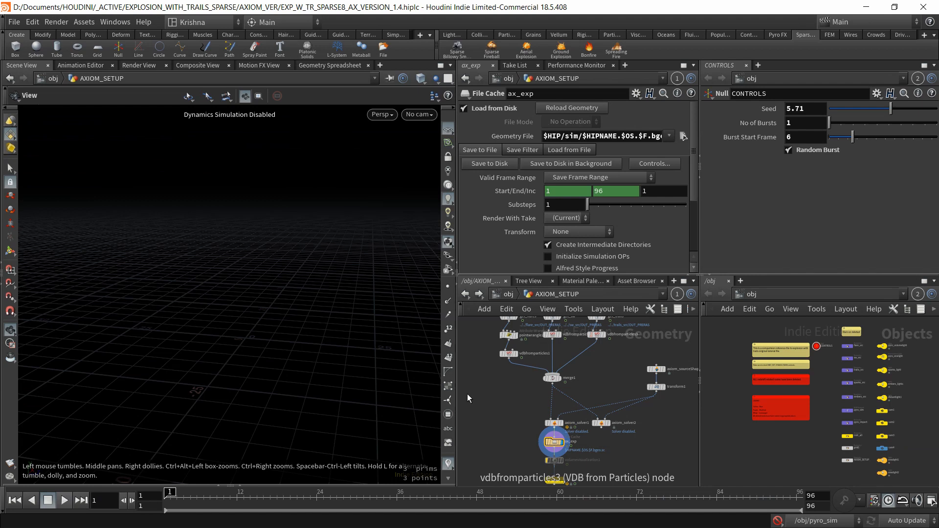
click(65, 501)
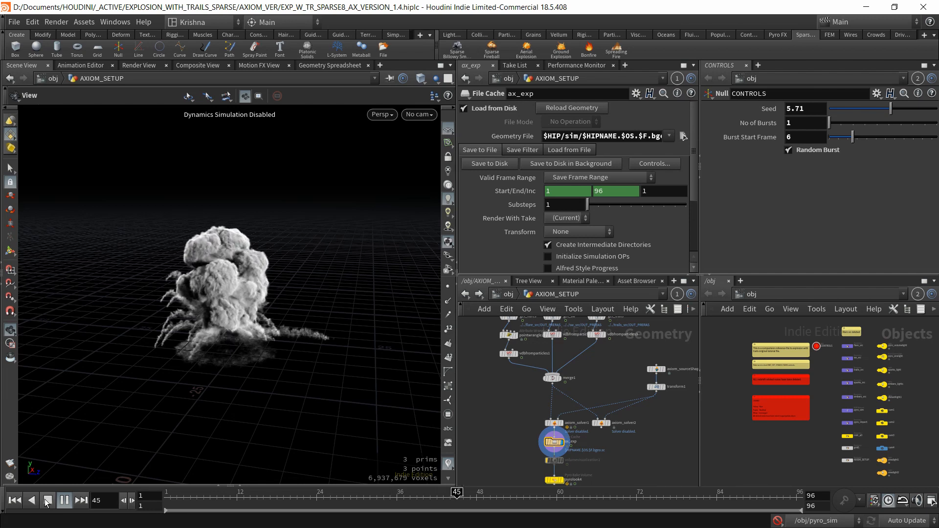
click(48, 499)
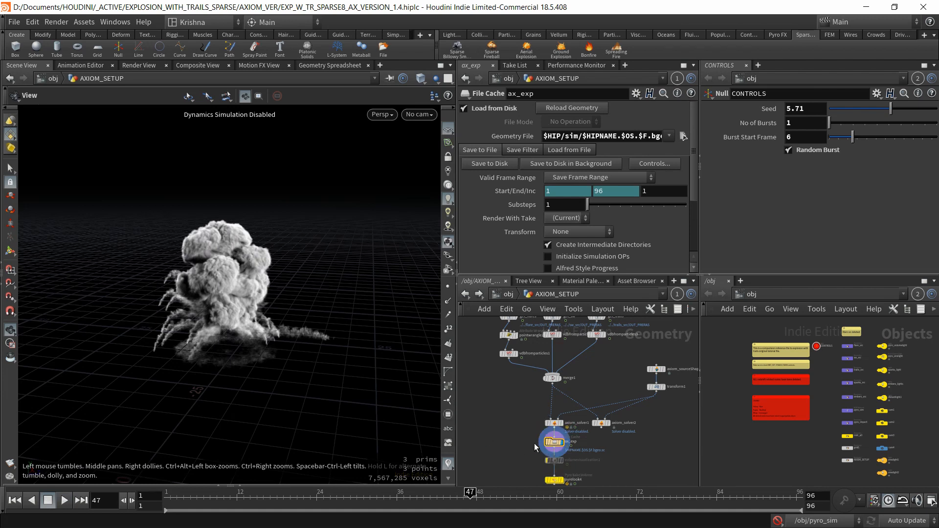
click(14, 500)
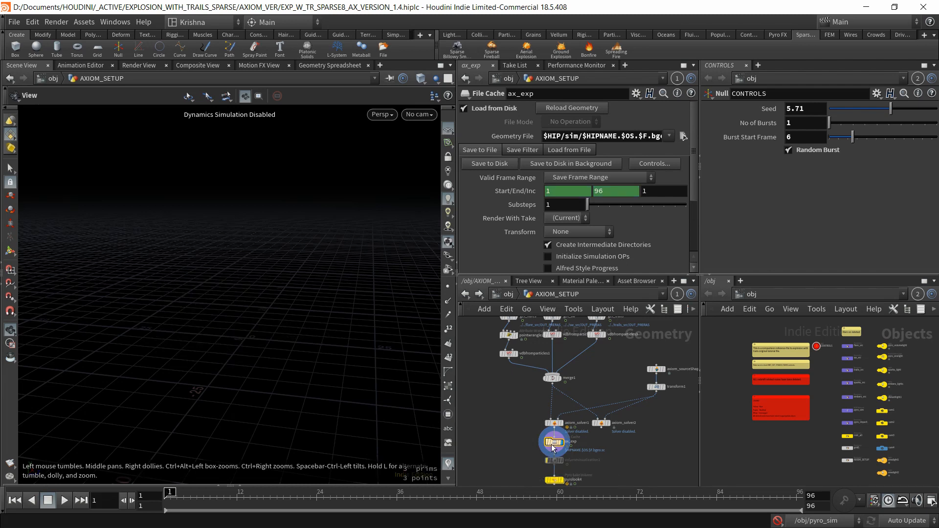
Display axiom_solver1 and run its simulation live, stopping partway and returning to frame 1
mouse_move(577, 434)
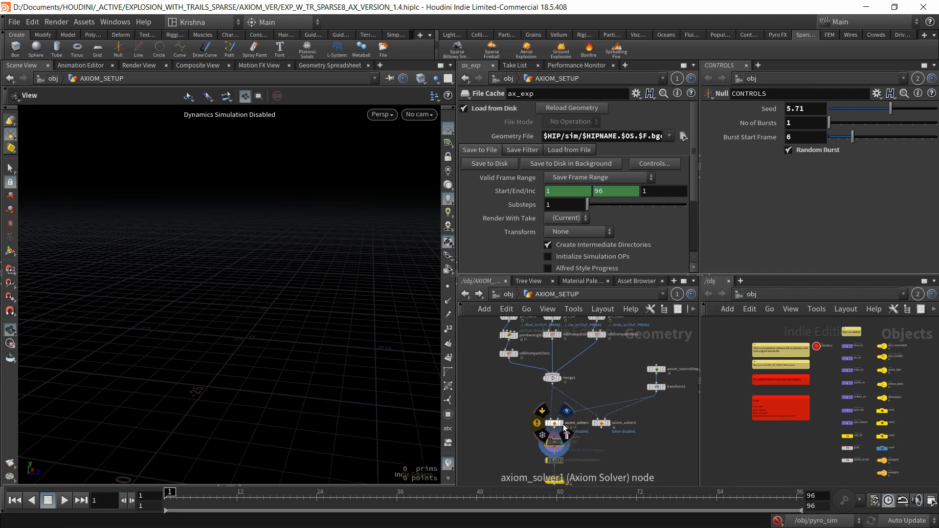
click(555, 424)
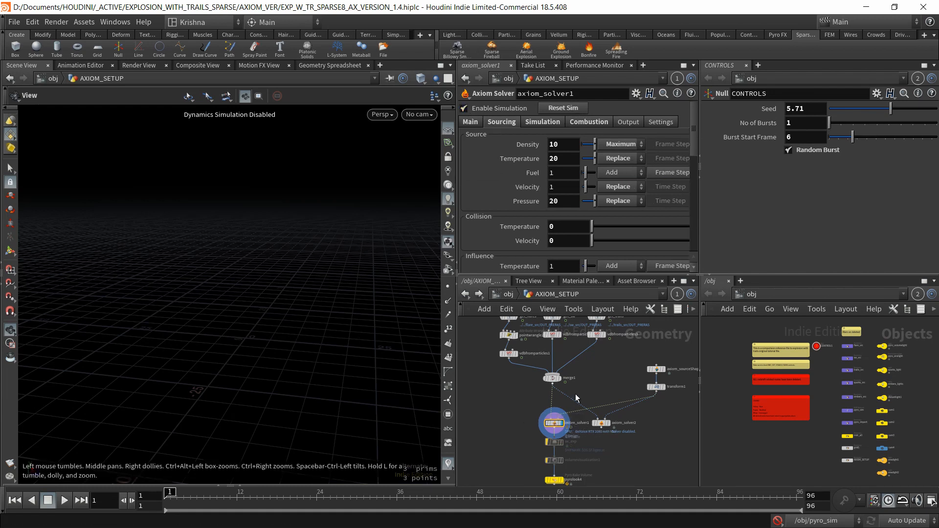
click(66, 500)
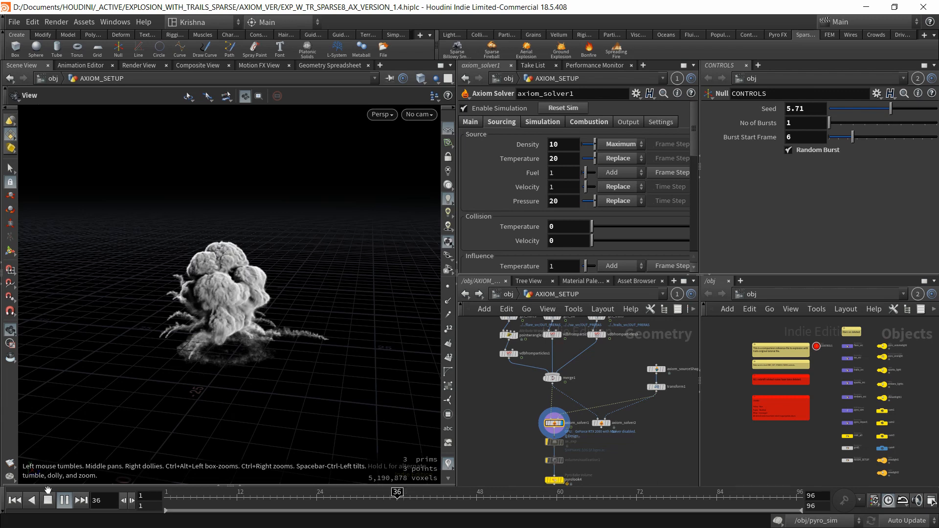
click(64, 500)
key(ctrl+Left)
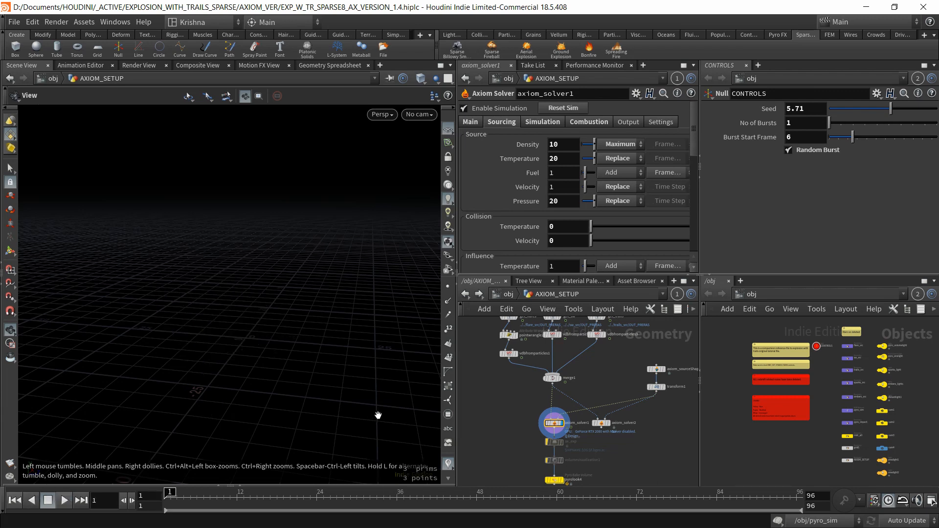
Set the display back to the ax_exp file cache, show its parameters and save the scene
mouse_move(565, 445)
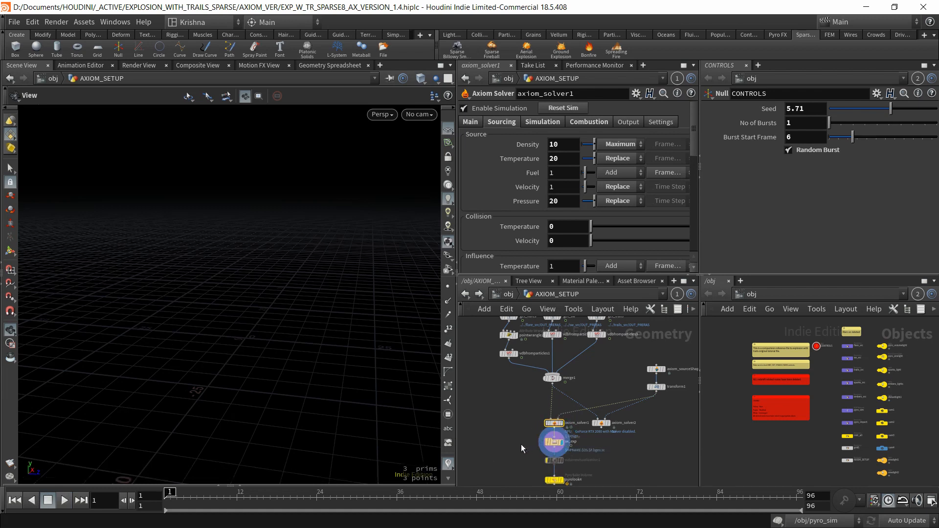
click(554, 441)
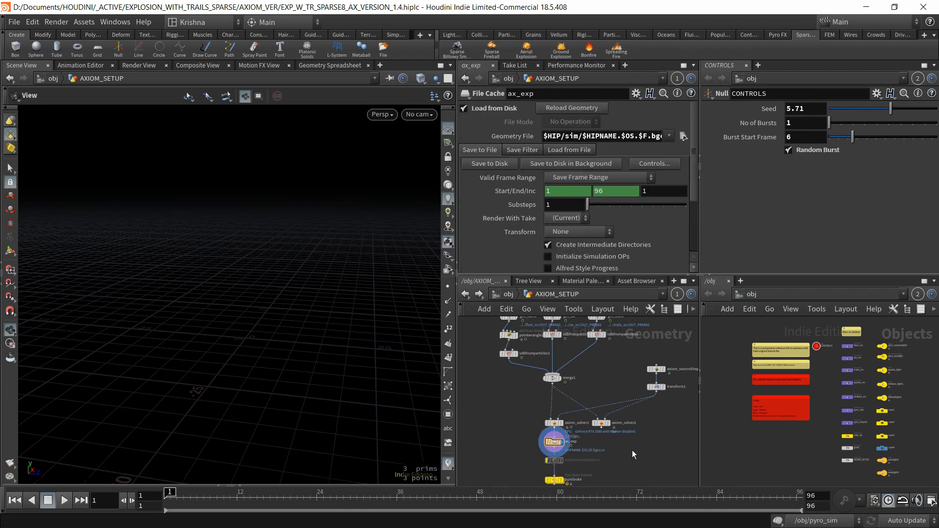
key(ctrl+s)
Switch to the explosion reference file's Houdini window and place it side by side with the tutorial project's window
key(alt+Tab)
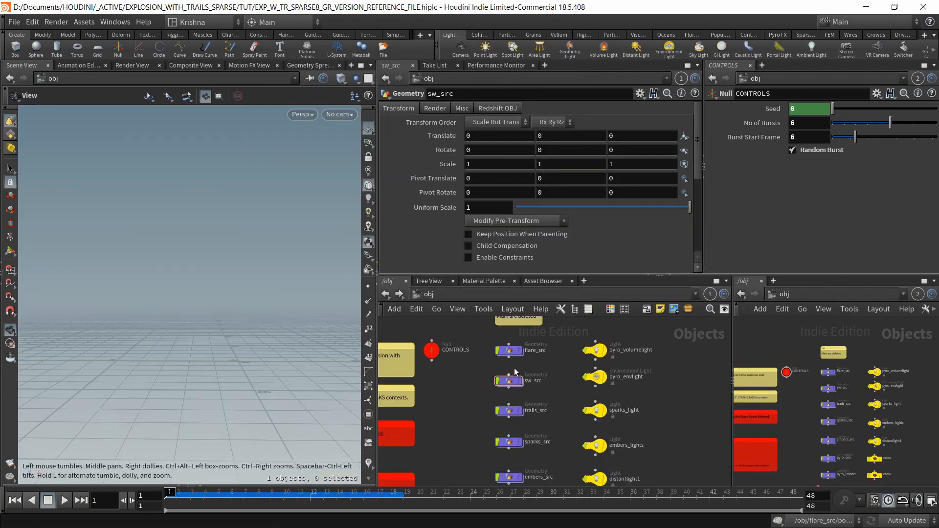
middle_drag(485, 398, 457, 395)
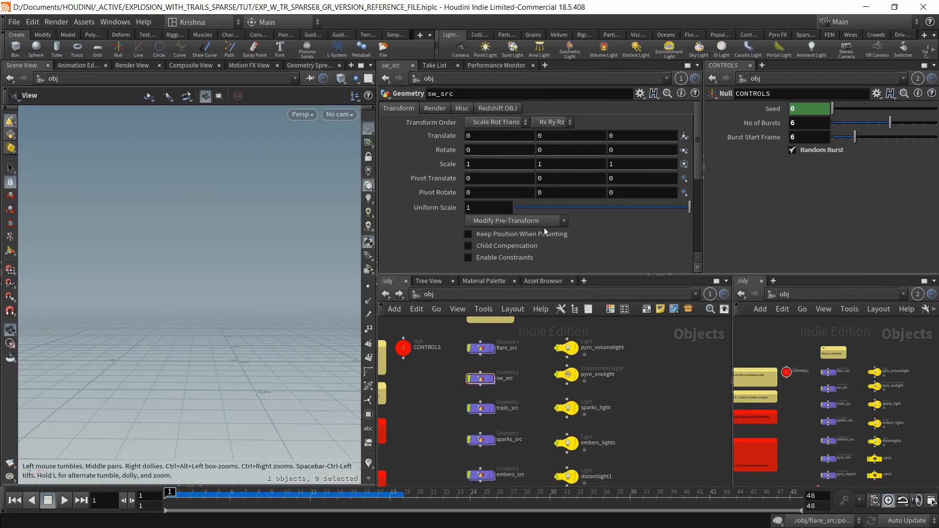
double_click(541, 13)
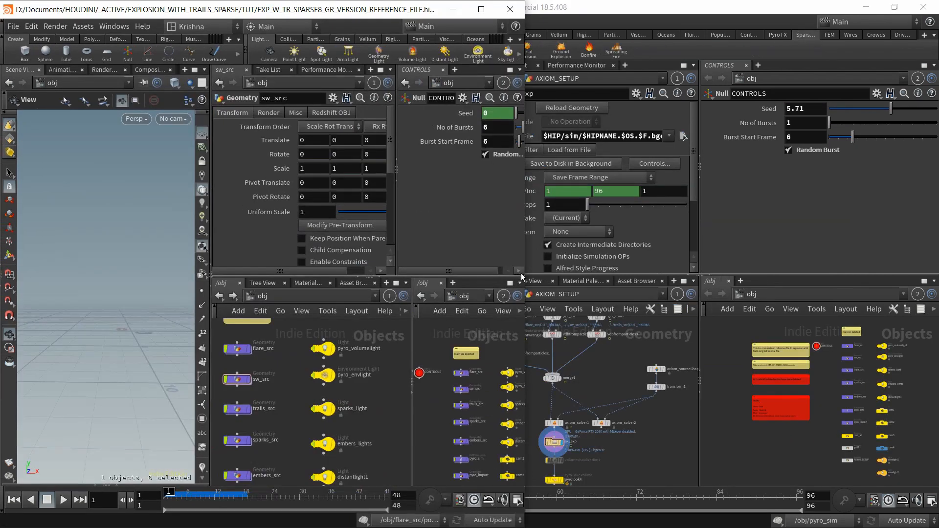
key(alt+Tab)
key(alt+Tab)
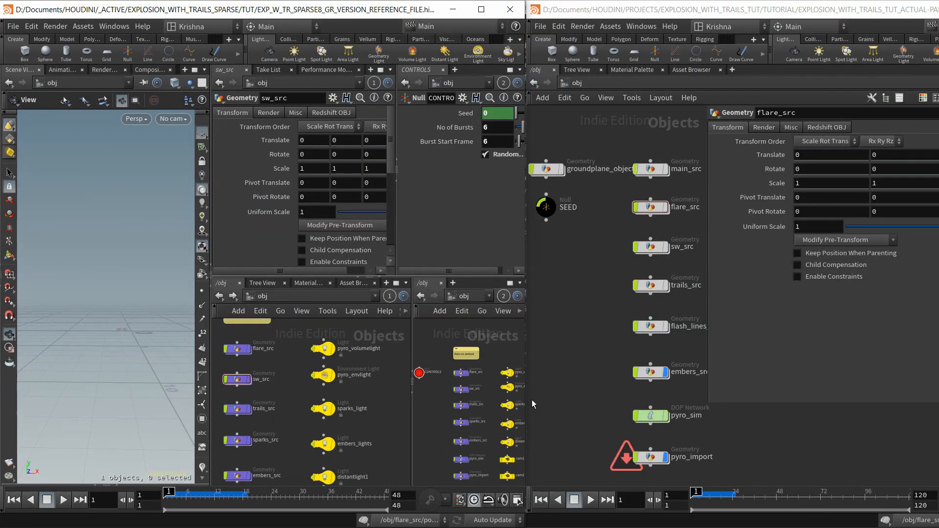
Open the sw_src network in both the reference and tutorial files, with the reference's network editor expanded and all nodes framed
double_click(231, 380)
key(ctrl+b)
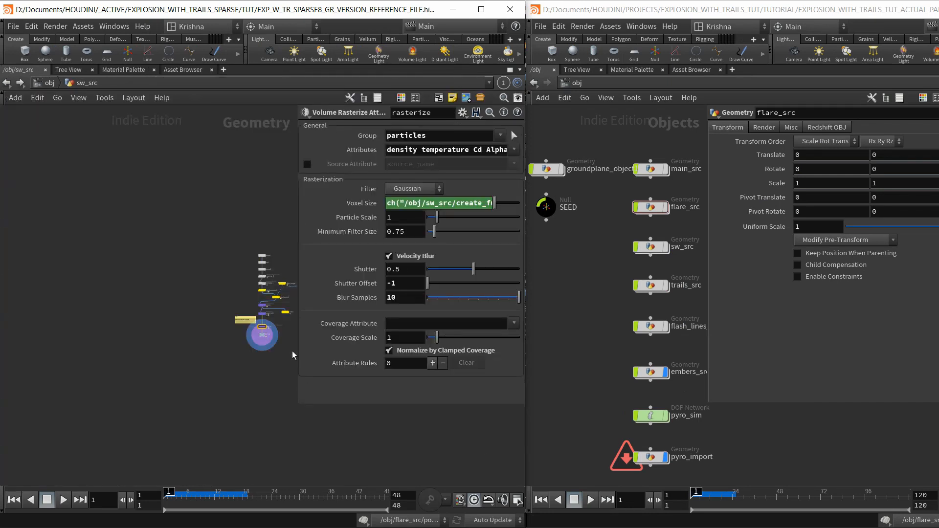
middle_drag(249, 390, 162, 365)
scroll(192, 256, up, 3)
scroll(196, 269, up, 3)
scroll(196, 269, down, 3)
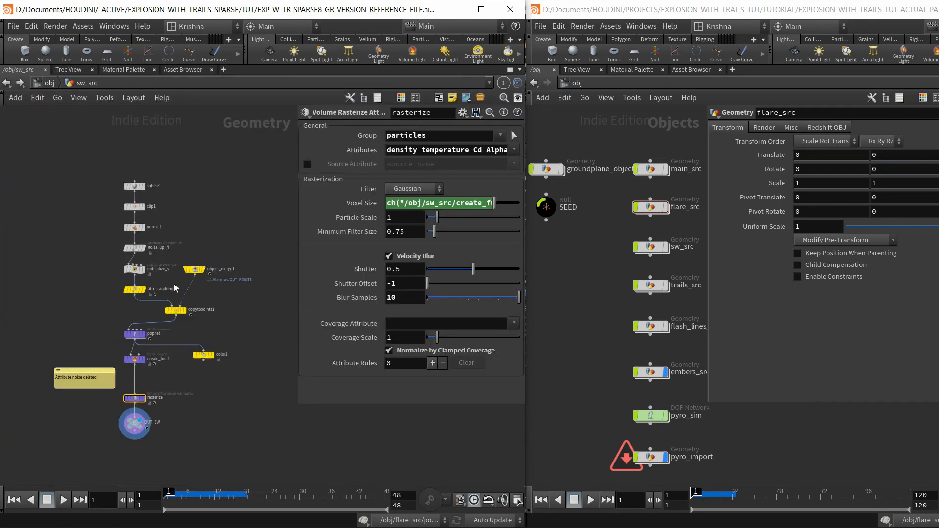
double_click(650, 247)
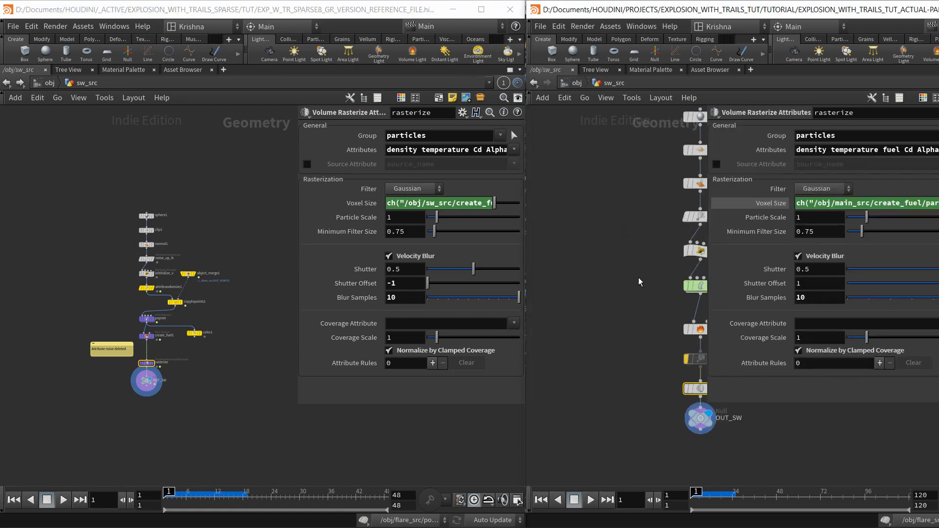
key(h)
Compare the sphere-to-initialize_v node chain in the reference sw_src with the tutorial network, down to its popnet
click(146, 230)
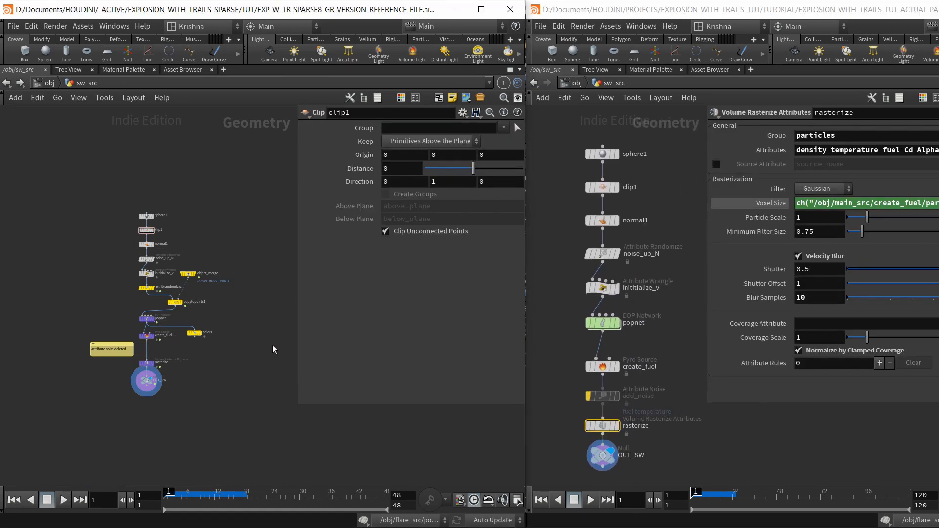
drag(105, 202, 161, 281)
scroll(175, 284, up, 2)
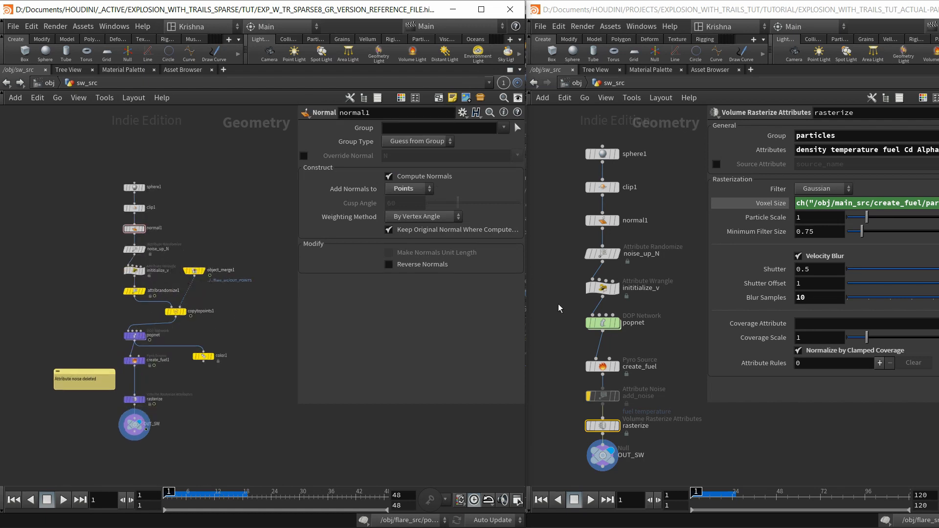
click(602, 323)
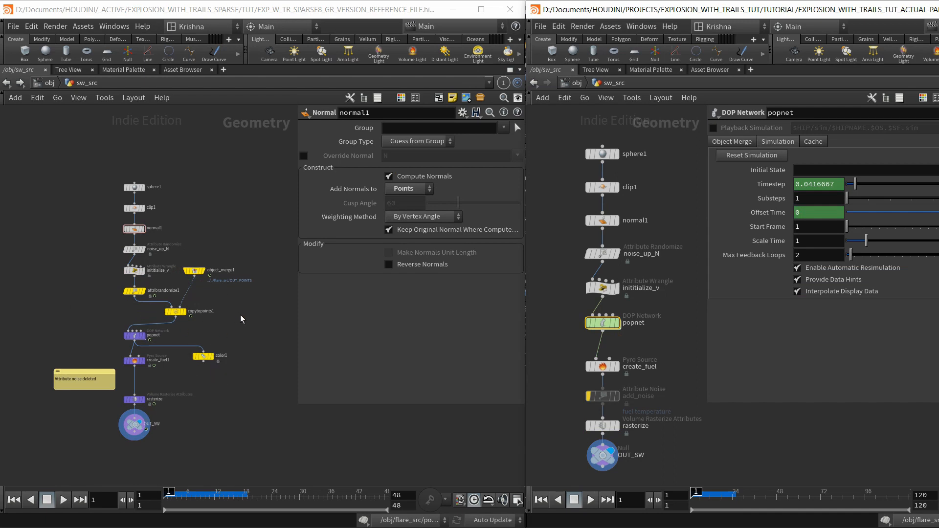
Examine the Object 1 source path of object_merge1 in the reference sw_src network
click(191, 271)
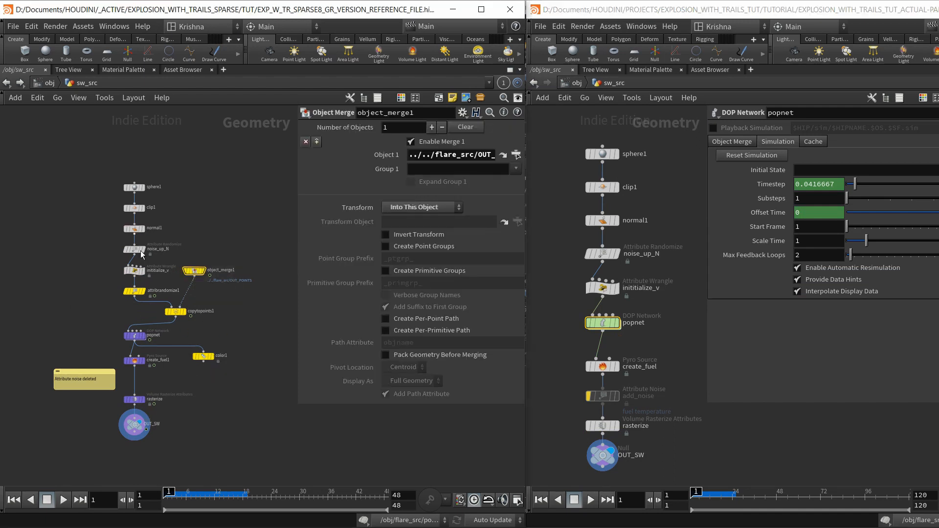
scroll(186, 268, up, 5)
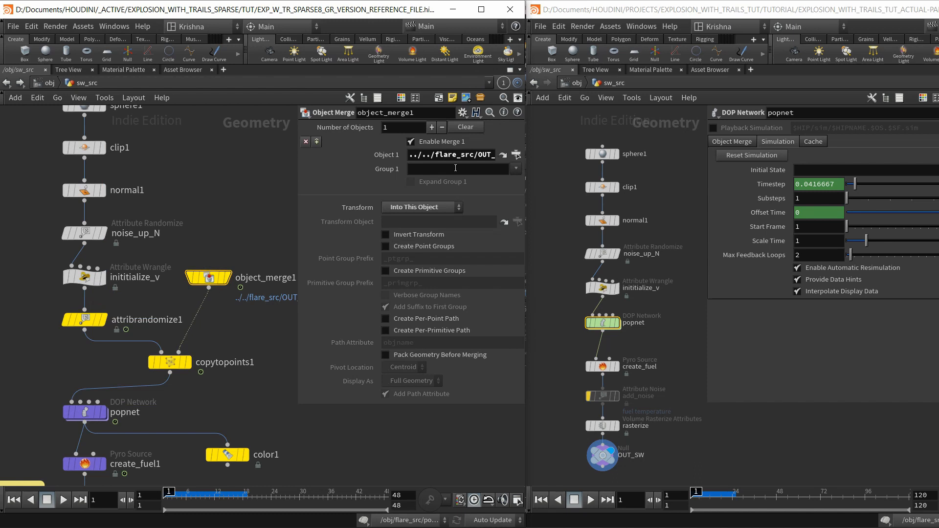
drag(429, 158, 516, 157)
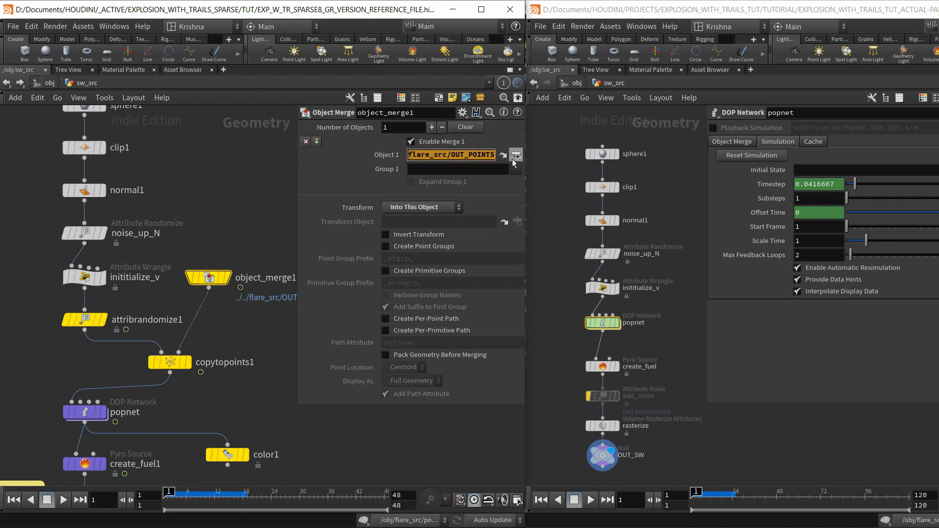
click(232, 226)
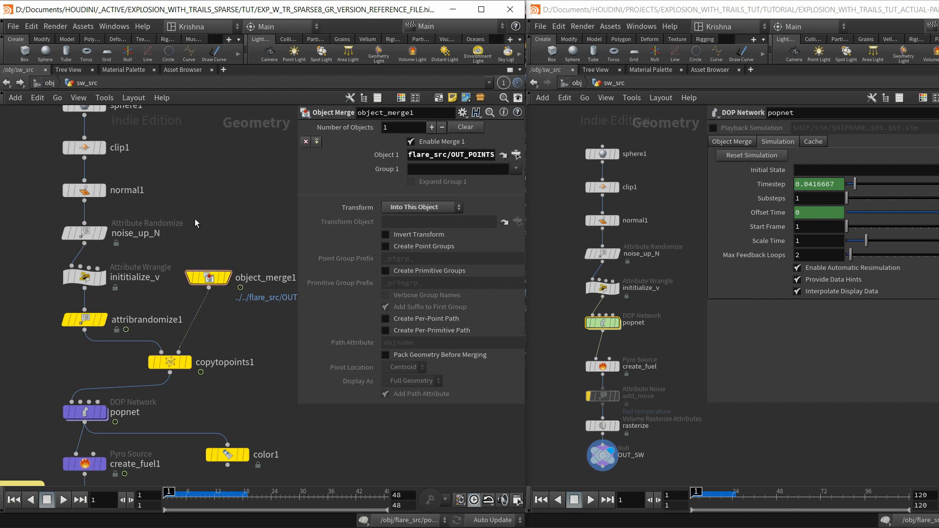
Open the reference file's flare_src network and locate the OUT_POINTS null and the nodes feeding it
click(49, 83)
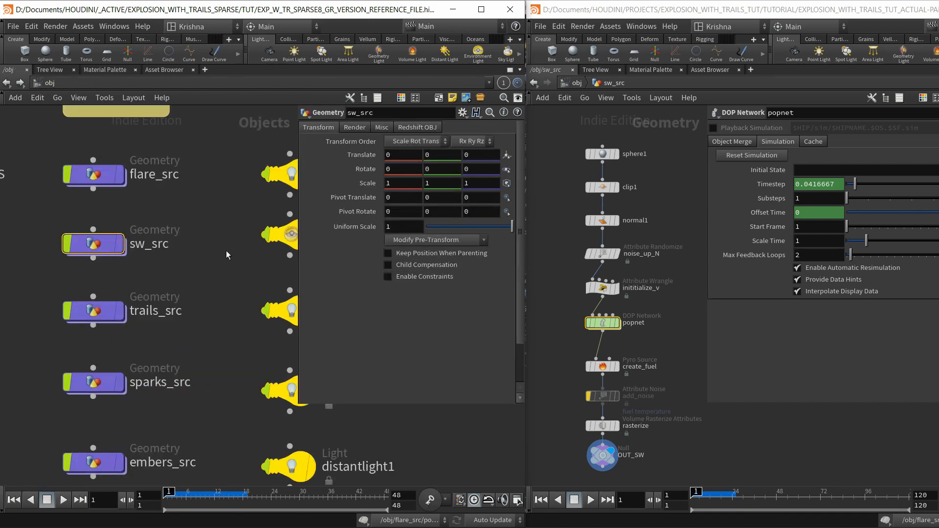
double_click(90, 175)
middle_drag(255, 283, 200, 367)
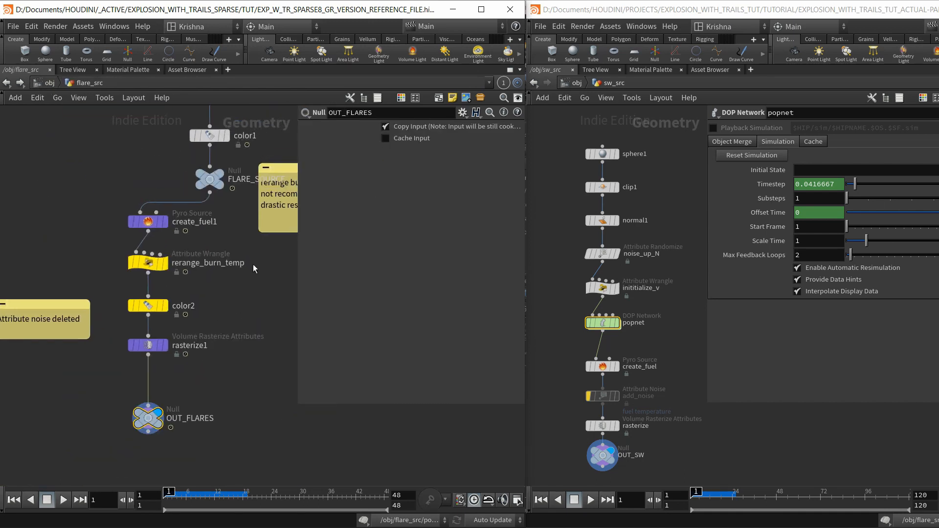
middle_drag(254, 264, 176, 363)
middle_drag(243, 241, 175, 355)
middle_drag(255, 255, 206, 386)
middle_drag(243, 248, 198, 367)
middle_drag(134, 147, 192, 231)
scroll(192, 231, up, 1)
middle_drag(215, 175, 216, 277)
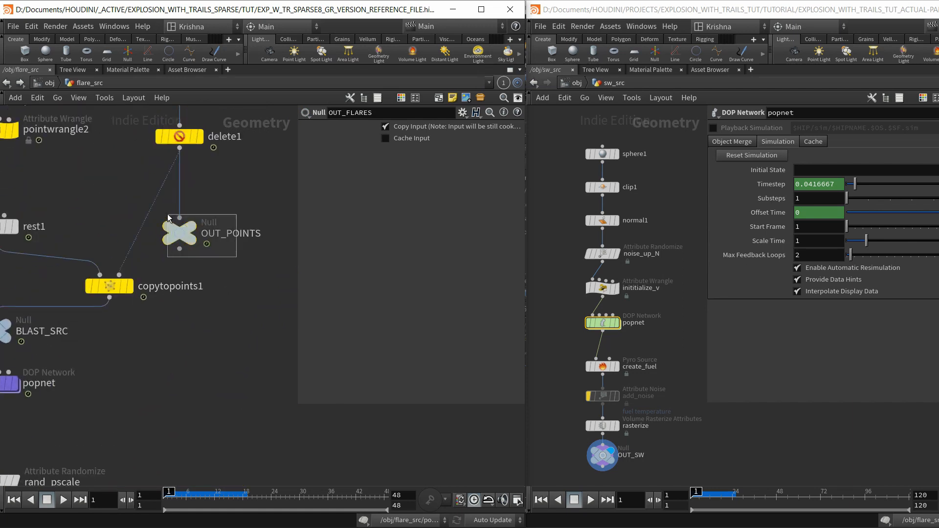
click(179, 233)
scroll(192, 236, down, 3)
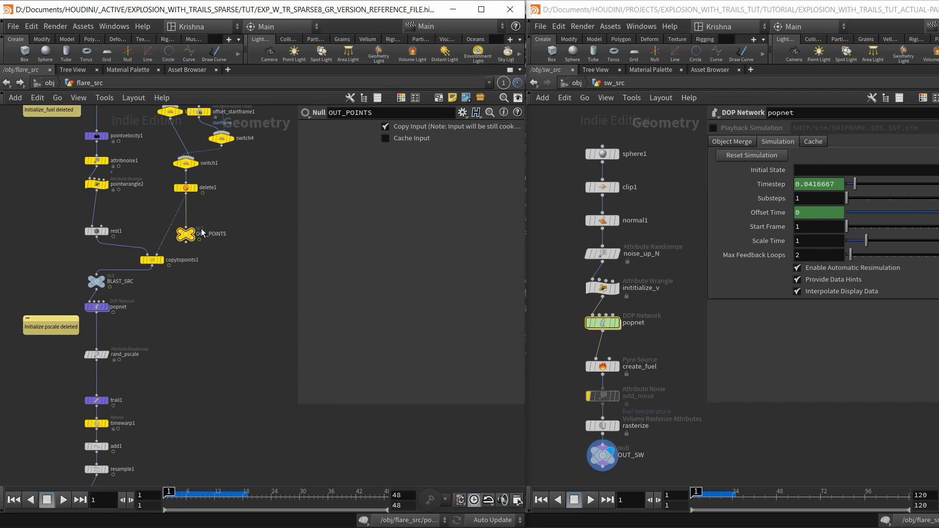
middle_drag(255, 210, 257, 277)
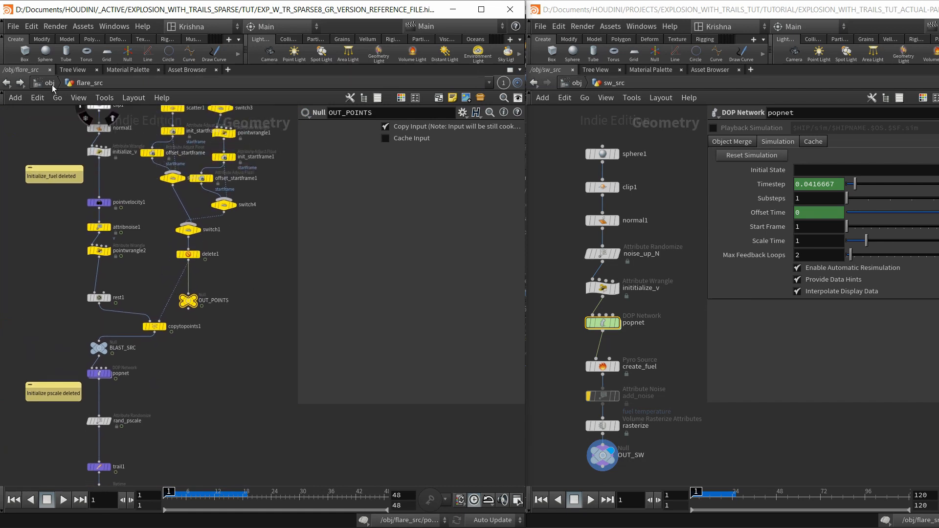
Return to the reference sw_src network and examine the velocity randomization settings of attribrandomize1
click(50, 83)
double_click(90, 247)
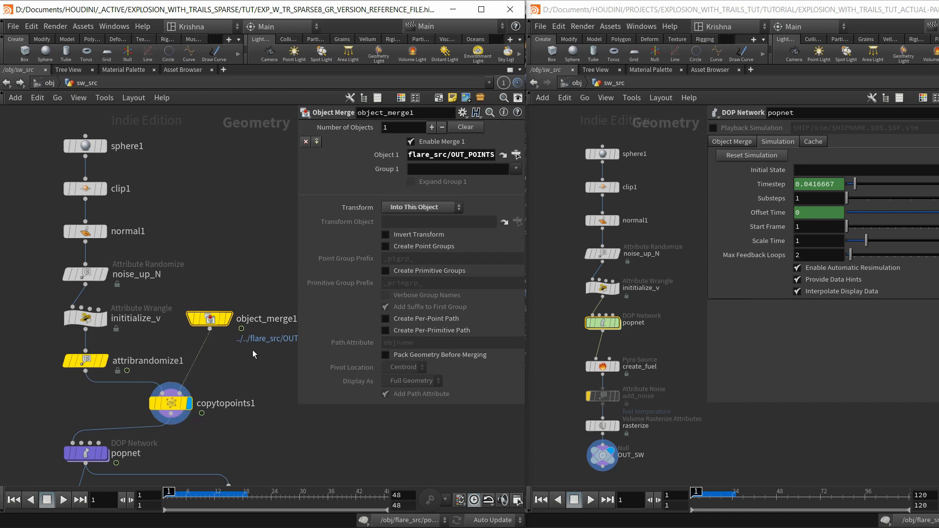
click(85, 361)
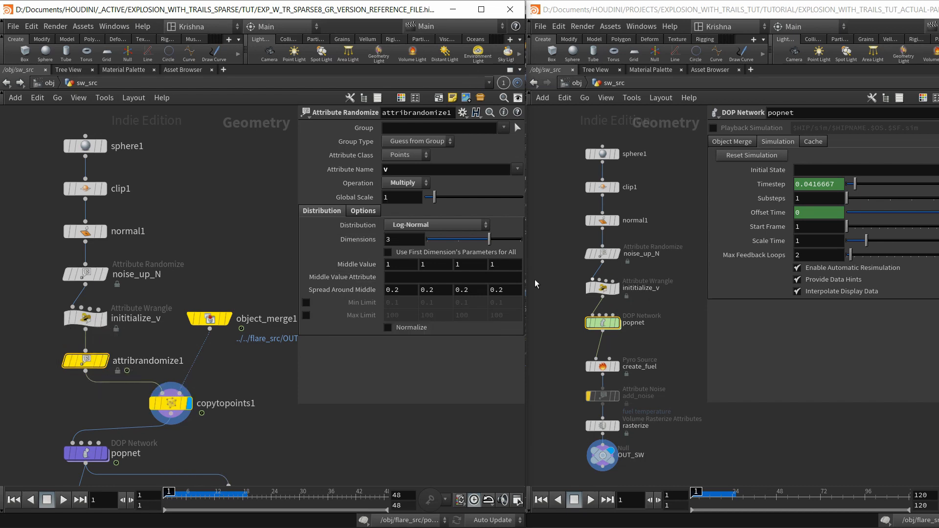
Restore the multi-pane layout, maximize the reference window and display attribrandomize1's geometry in the viewport
key(ctrl+b)
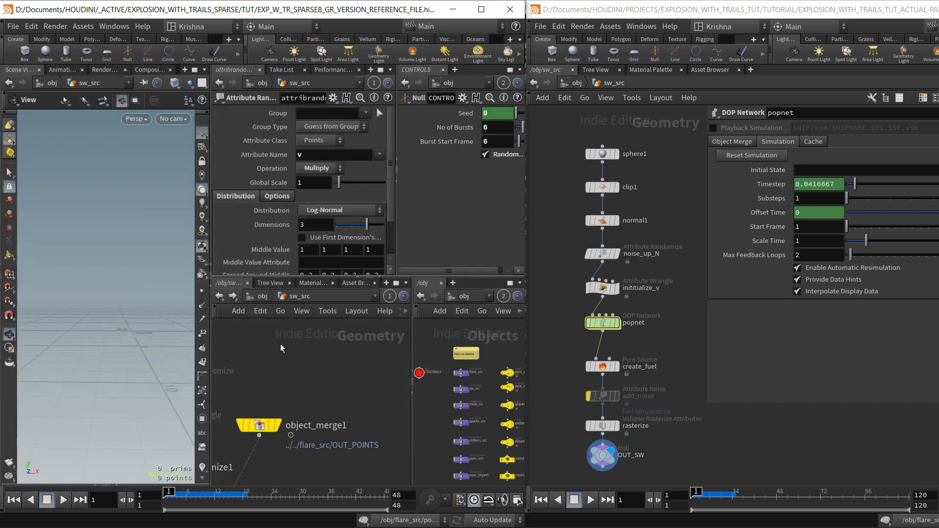
click(481, 9)
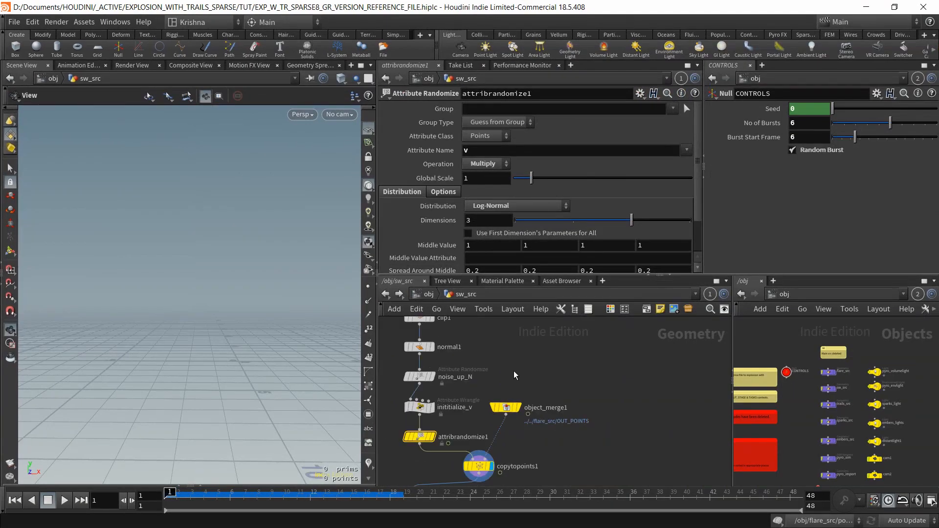
click(584, 431)
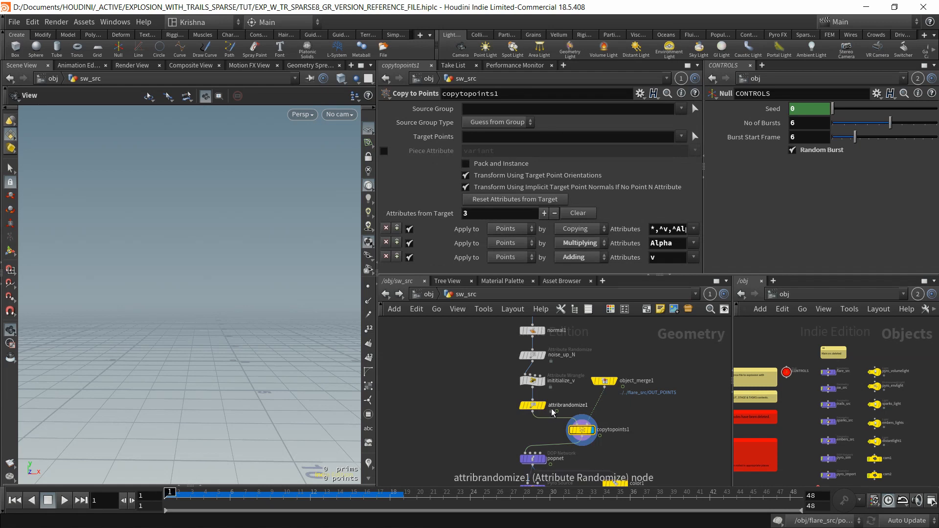
click(537, 409)
drag(255, 358, 206, 386)
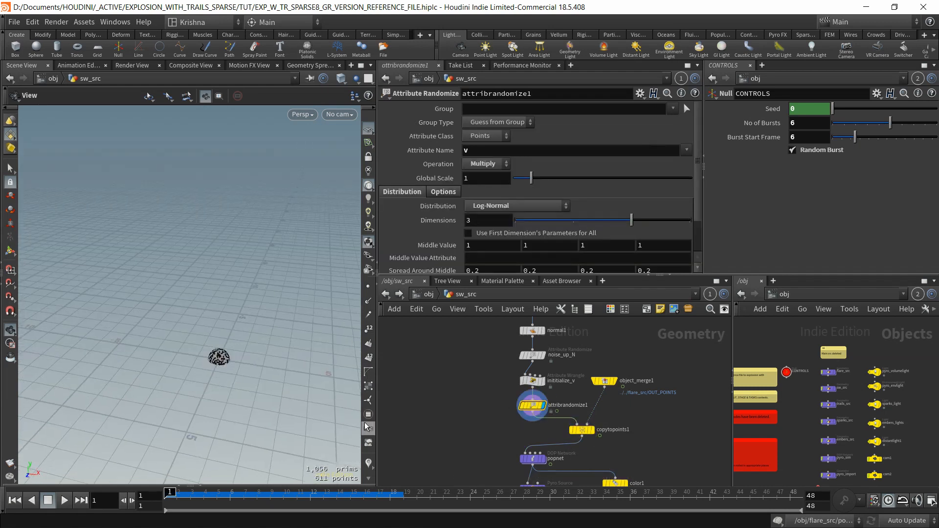
Show the velocity vectors of attribrandomize1 in the viewport and examine its Global Seed among the node's options
click(367, 459)
mouse_move(194, 362)
mouse_down()
mouse_move(209, 346)
mouse_move(195, 342)
mouse_move(225, 366)
mouse_move(210, 342)
mouse_move(210, 361)
mouse_up()
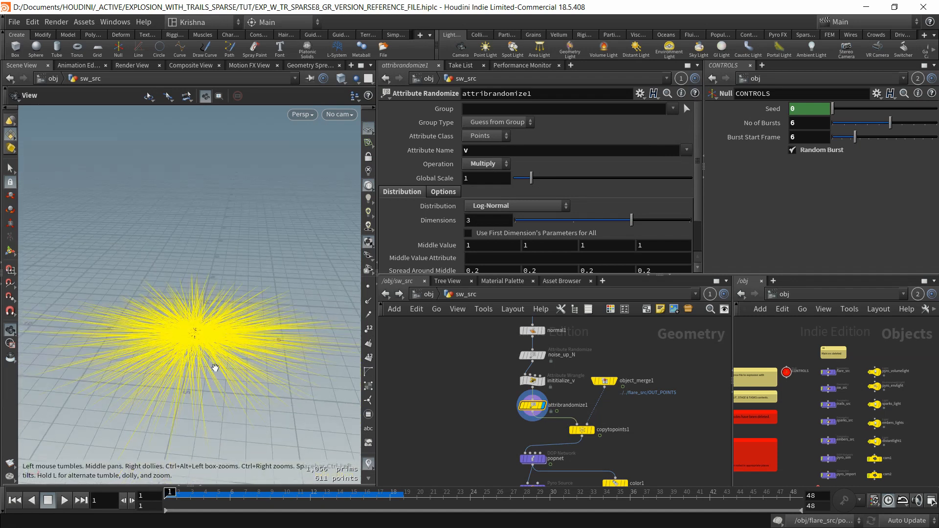
click(518, 393)
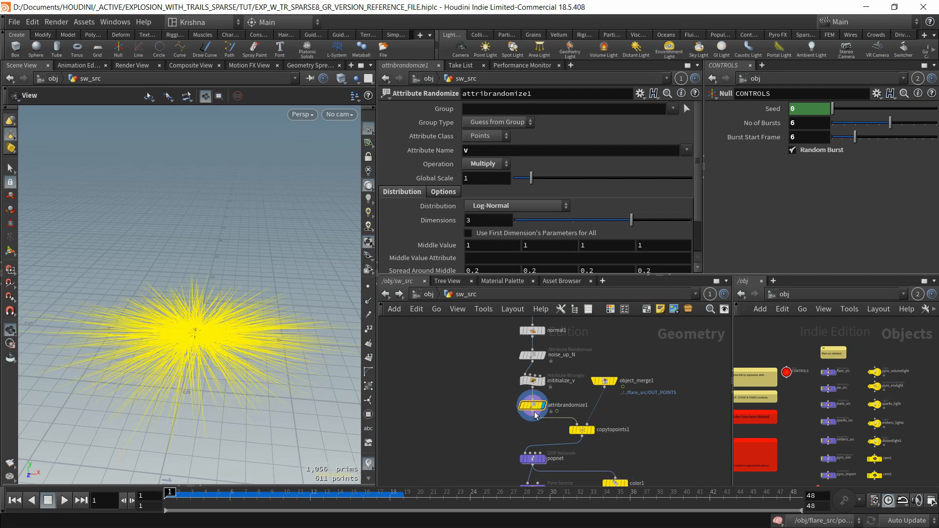
scroll(451, 251, down, 3)
scroll(451, 248, up, 3)
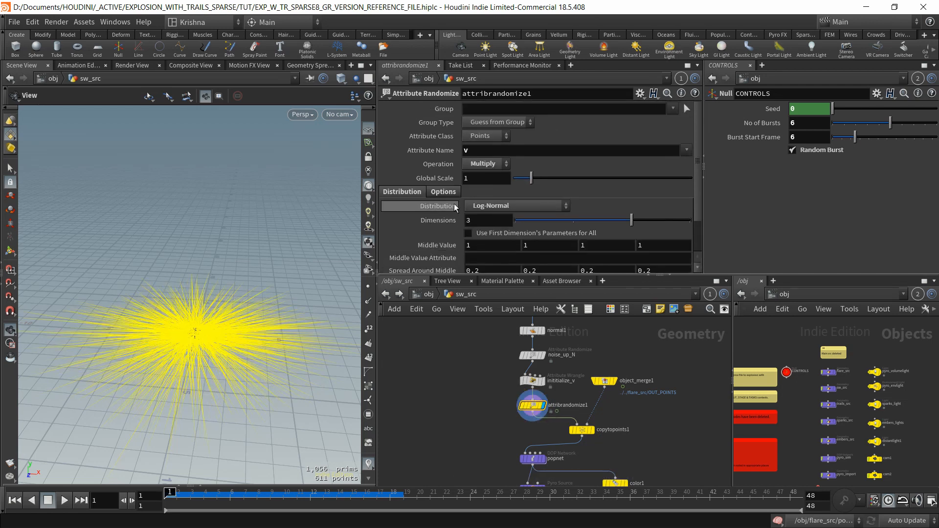
click(443, 190)
scroll(452, 196, down, 3)
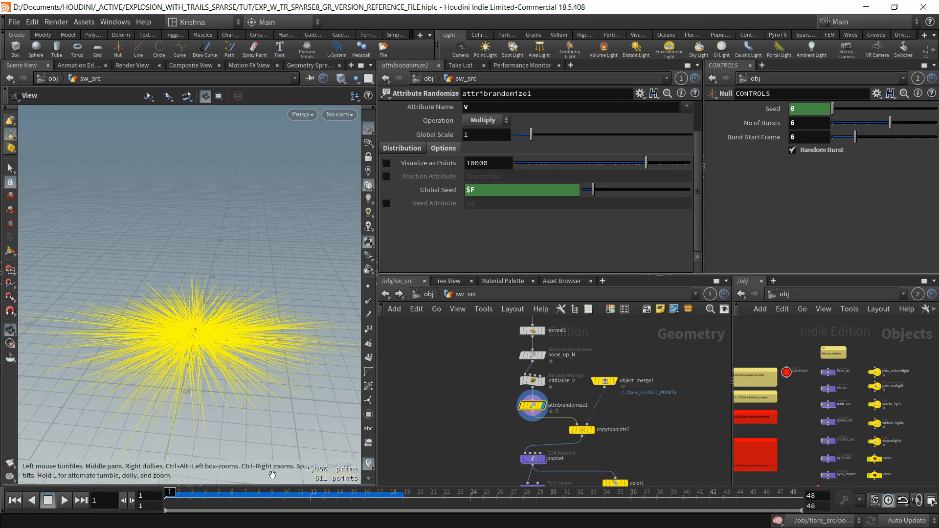
Switch to the tutorial file, display inititialize_v with the v visualizer on, and play the timeline to inspect its velocity
key(alt+Tab)
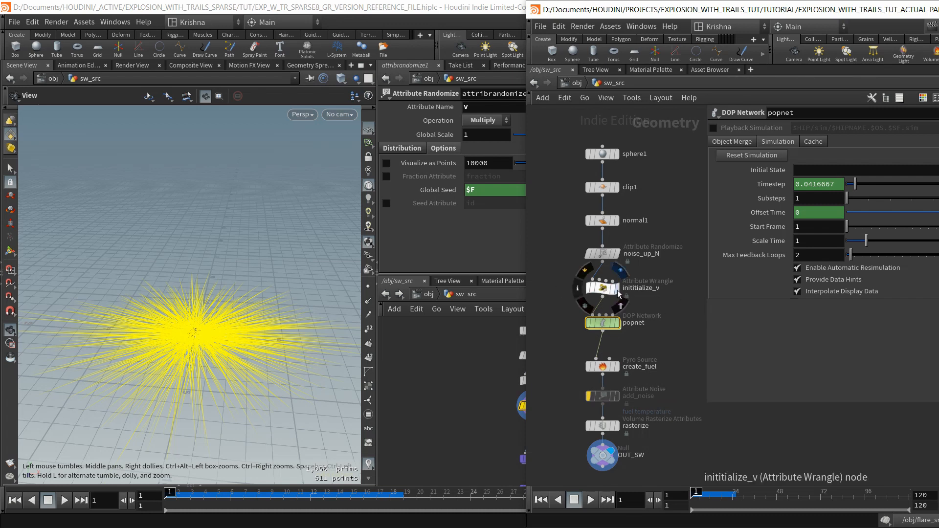
click(603, 288)
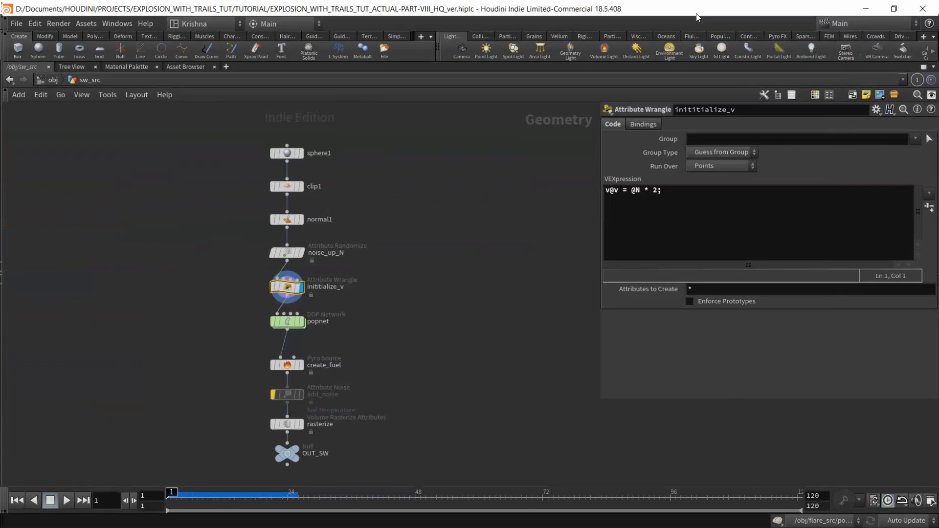
key(ctrl+b)
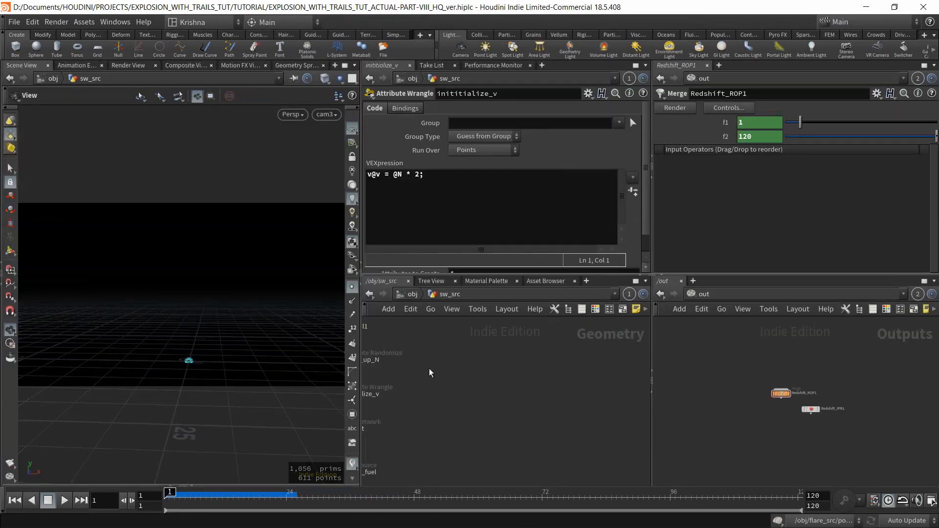
click(352, 463)
click(356, 451)
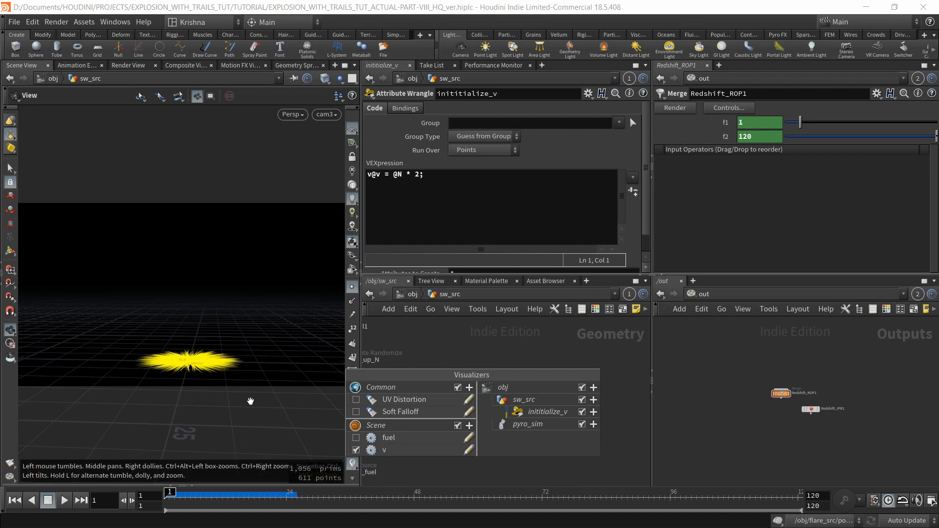
click(64, 500)
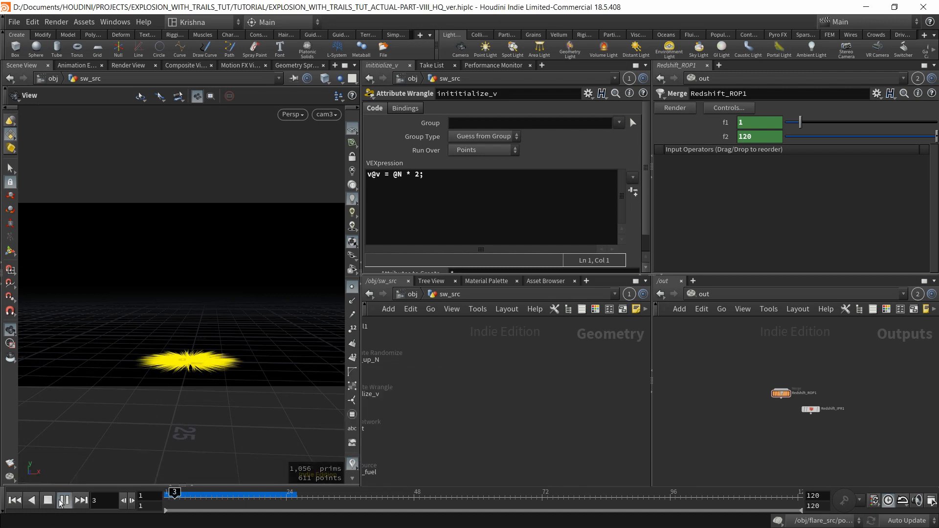
click(14, 500)
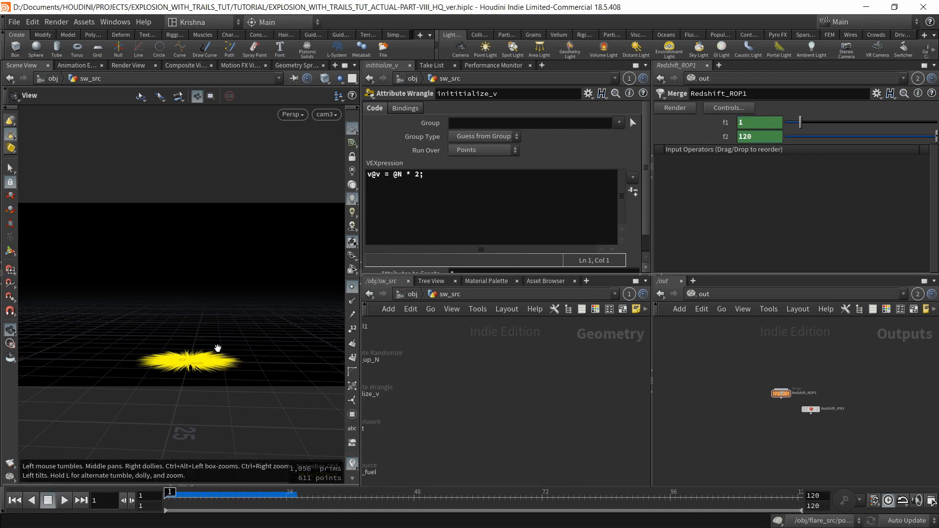
Center the tutorial's sw_src node chain, turn off the velocity visualization and return to the maximized network view
scroll(467, 398, down, 2)
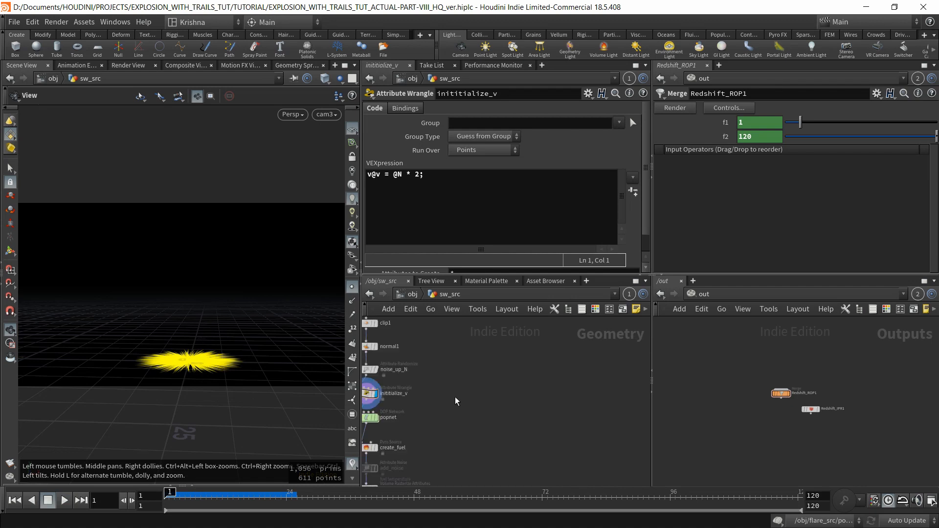
middle_drag(457, 400, 547, 397)
click(352, 463)
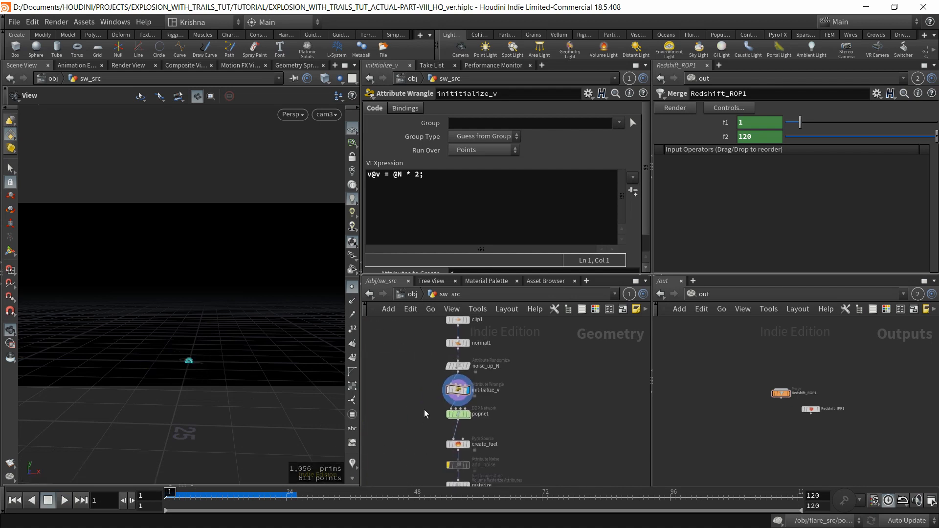
key(ctrl+b)
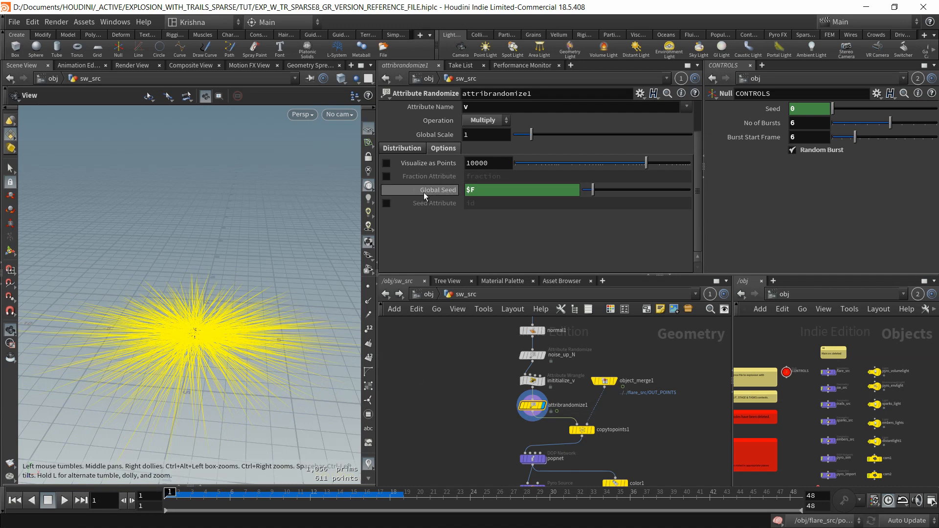
In the reference file, set attribrandomize1's Global Seed to $F+ch("../../CONTROLS/seed") by pasting a relative reference to the CONTROLS Seed parameter
drag(787, 343, 800, 389)
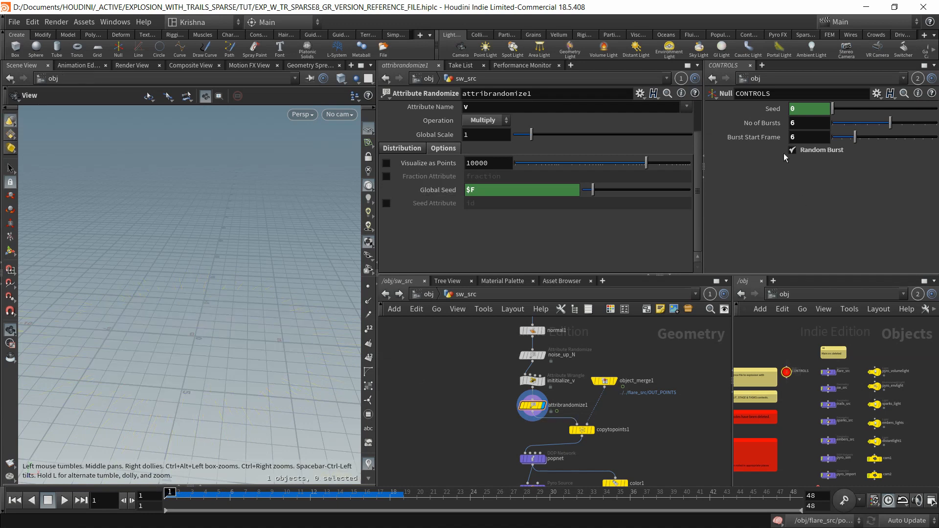
right_click(765, 107)
click(802, 191)
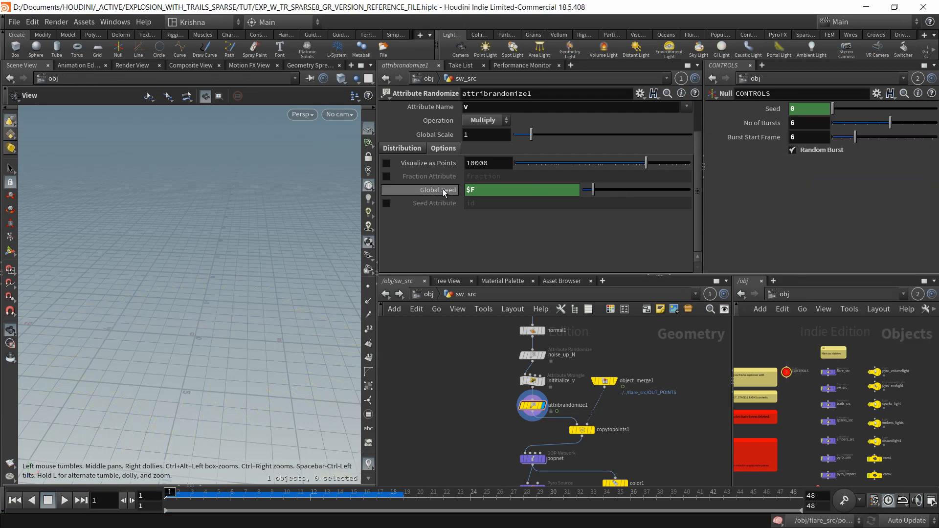
click(491, 194)
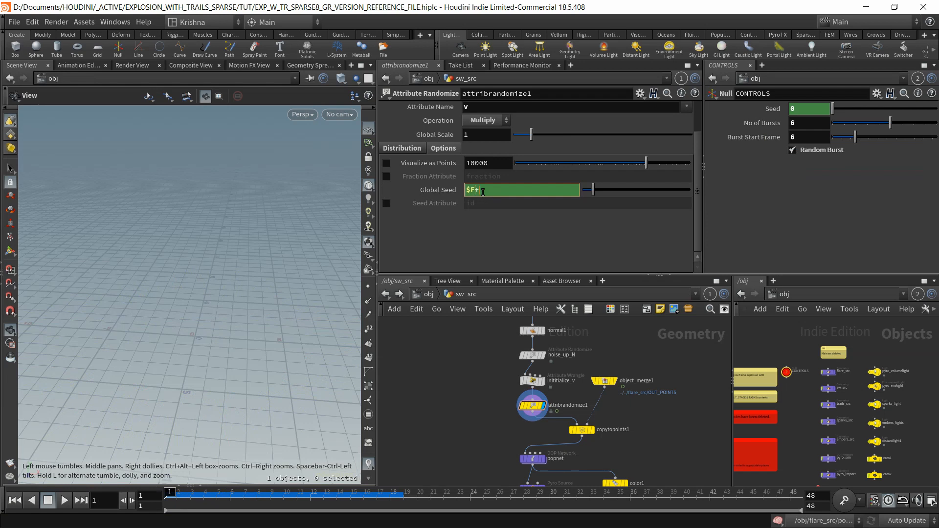
right_click(483, 192)
click(521, 311)
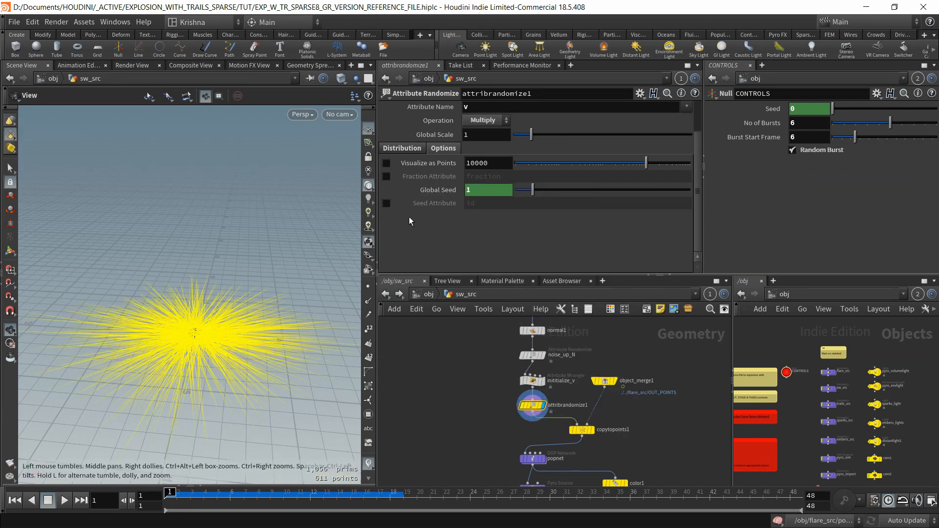
click(453, 191)
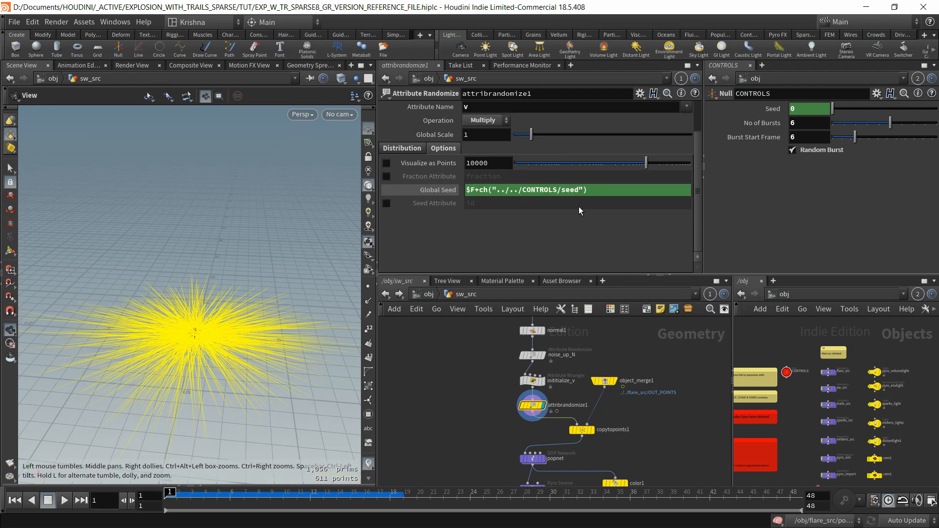
click(430, 195)
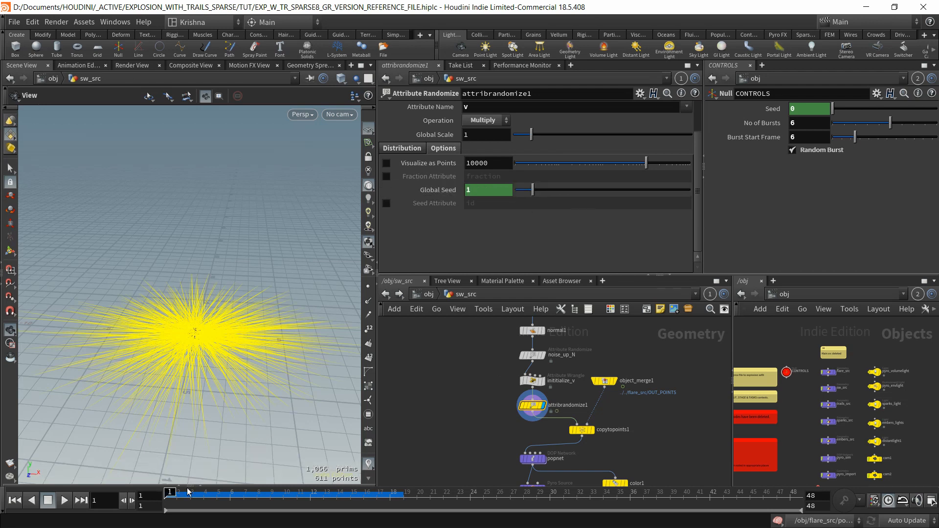
mouse_move(184, 494)
mouse_down()
mouse_move(293, 494)
mouse_move(170, 494)
mouse_up()
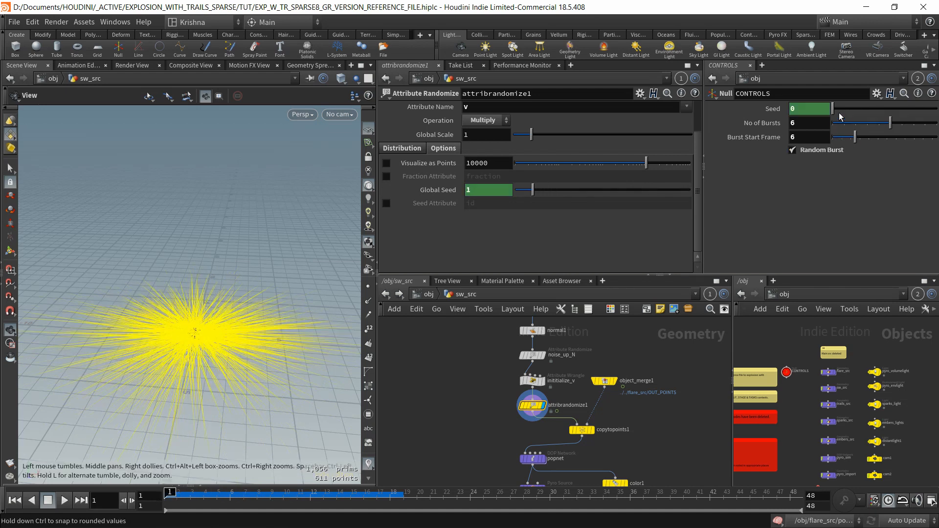
right_click(781, 110)
key(Escape)
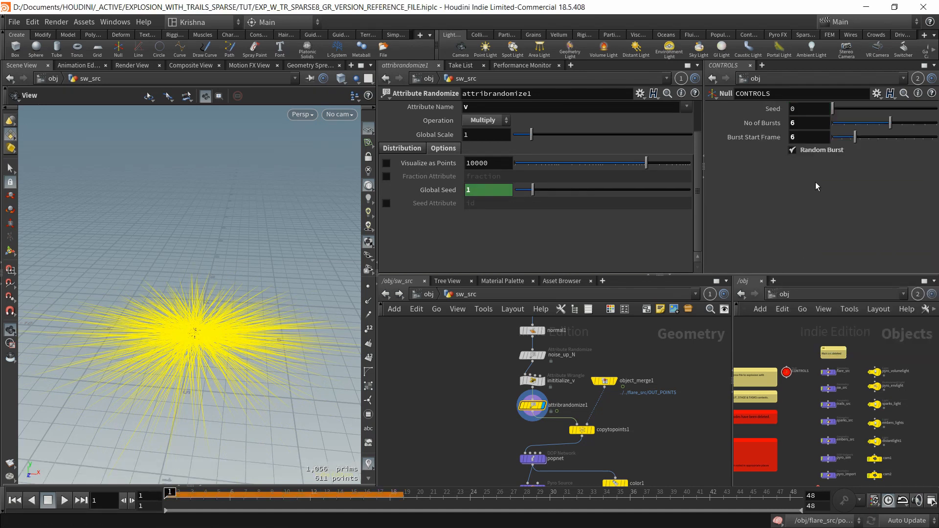
mouse_move(832, 109)
mouse_down()
mouse_move(904, 110)
mouse_move(832, 109)
mouse_up()
right_click(766, 106)
click(741, 196)
key(ctrl+z)
key(ctrl+z)
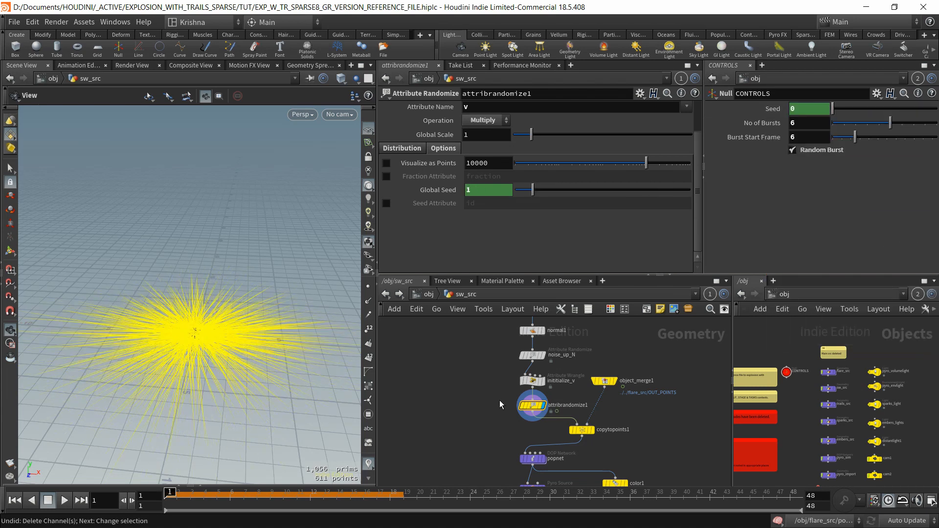
Save the reference file, display copytopoints1's geometry and check it along the timeline, returning to frame 1
middle_drag(500, 405, 480, 378)
key(ctrl+s)
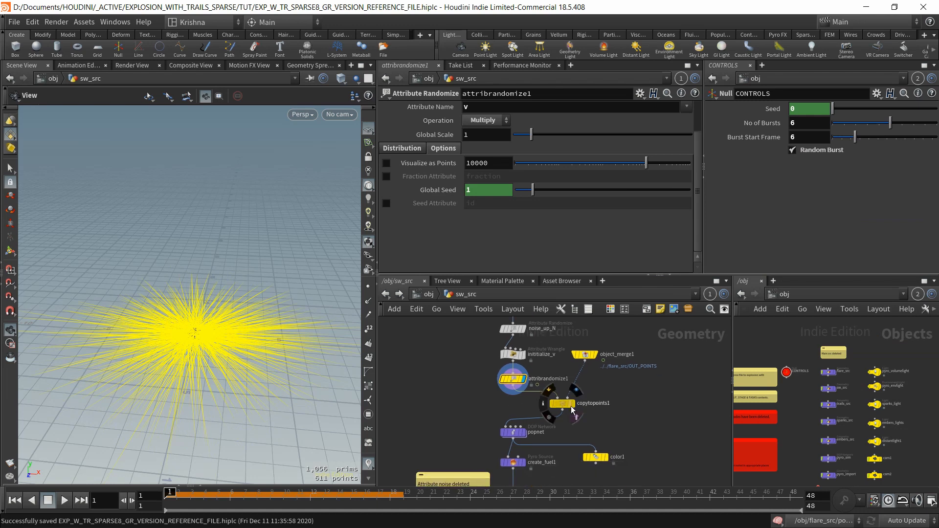
click(572, 409)
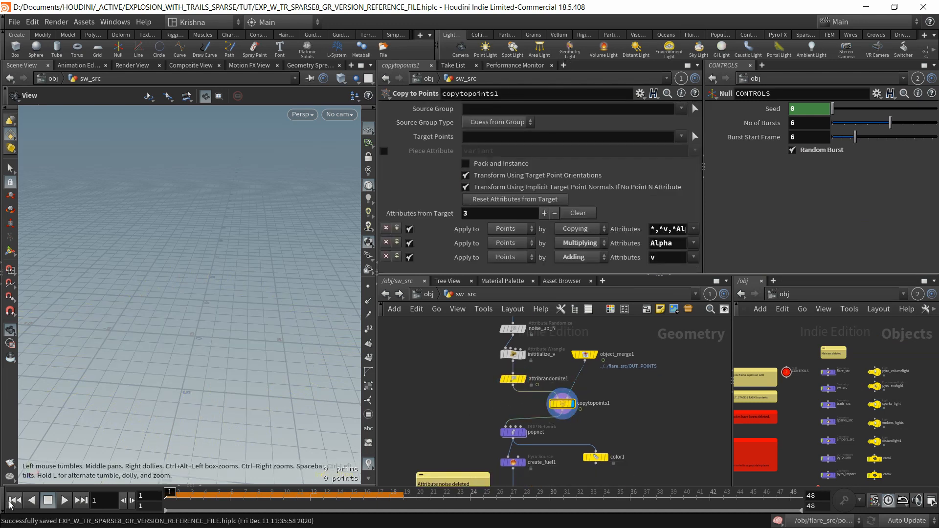
click(64, 499)
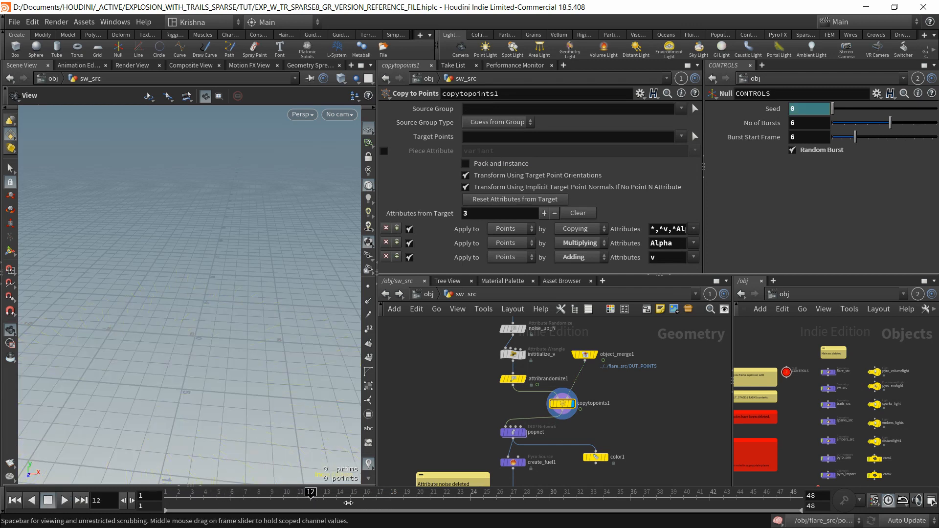
drag(349, 503, 140, 502)
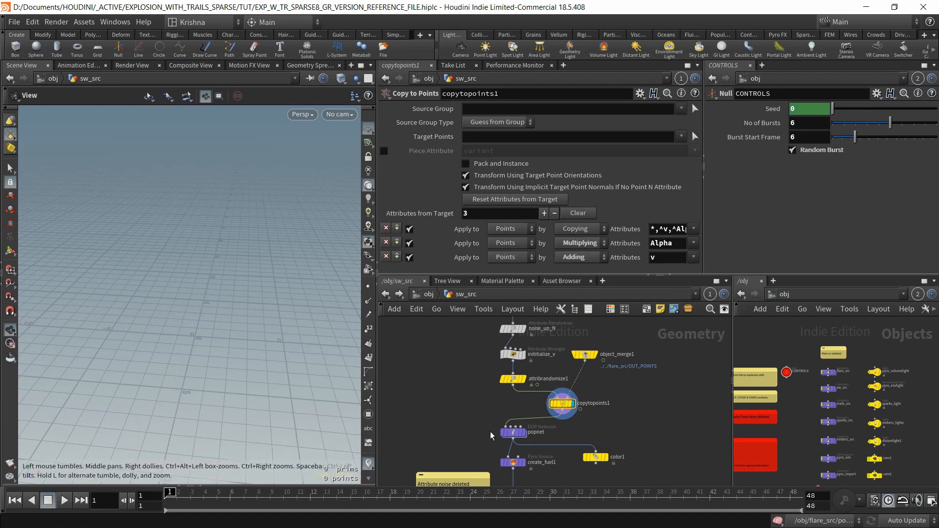
Open the popnet network inside the reference file's sw_src and bring its nodes into view
middle_drag(490, 436, 476, 378)
scroll(479, 375, up, 1)
double_click(505, 377)
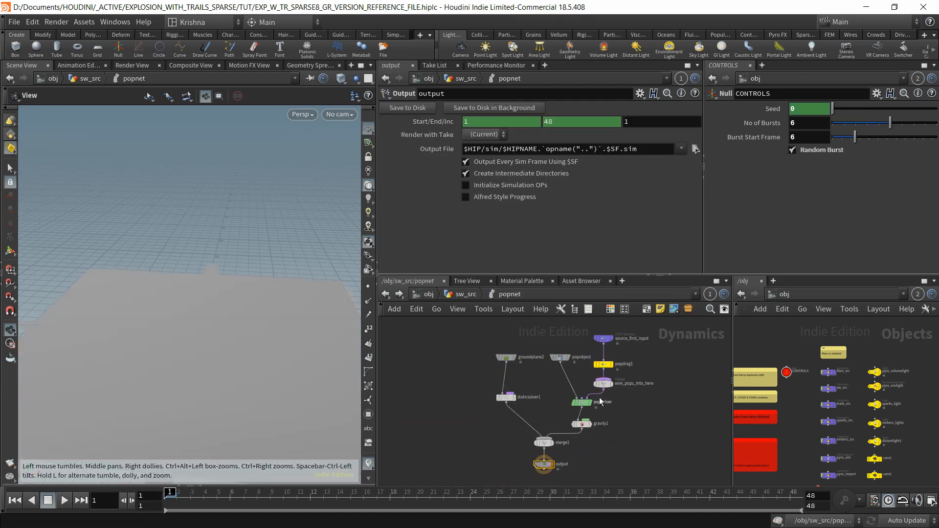
middle_drag(651, 418, 604, 420)
Switch to the tutorial file and open the popnet network inside its sw_src for comparison with the reference
key(alt+Tab)
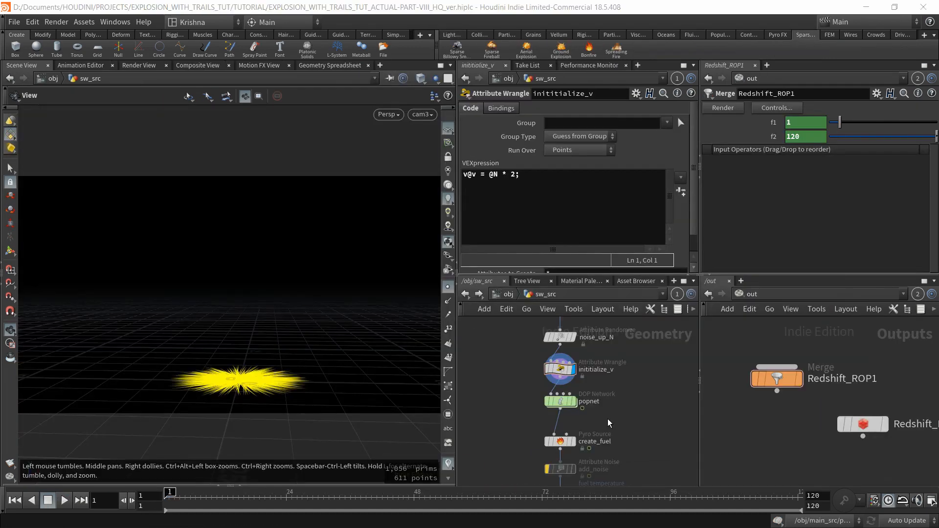
key(alt+Tab)
key(alt+Tab)
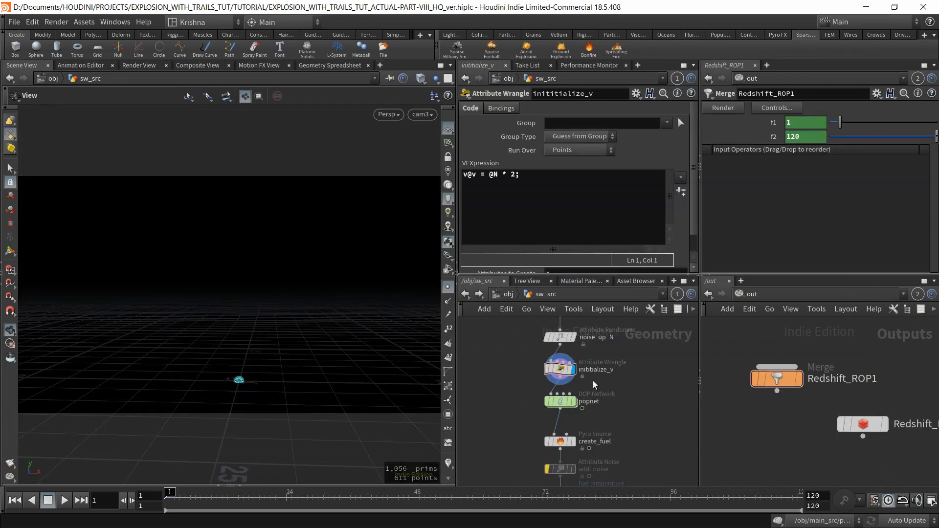
click(561, 401)
double_click(565, 400)
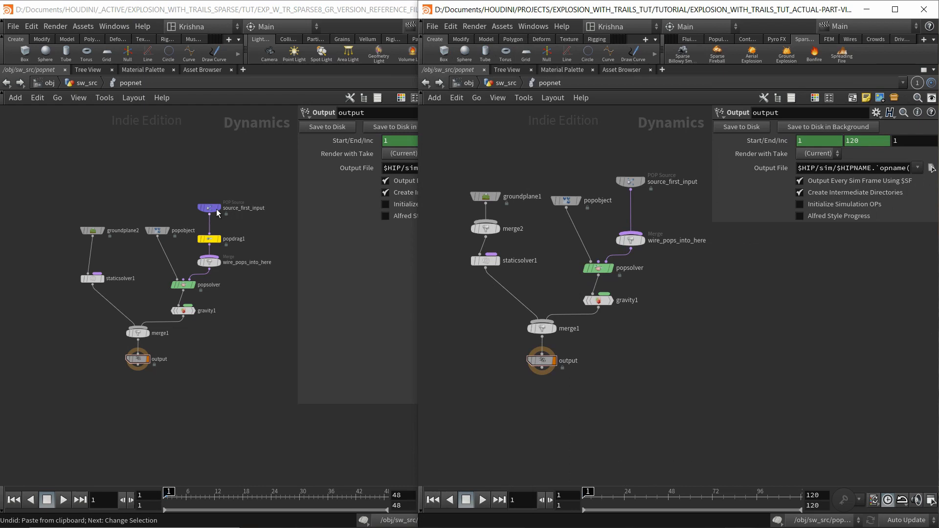
Compare the Source and Birth settings of source_first_input between the reference and tutorial popnet networks
click(210, 209)
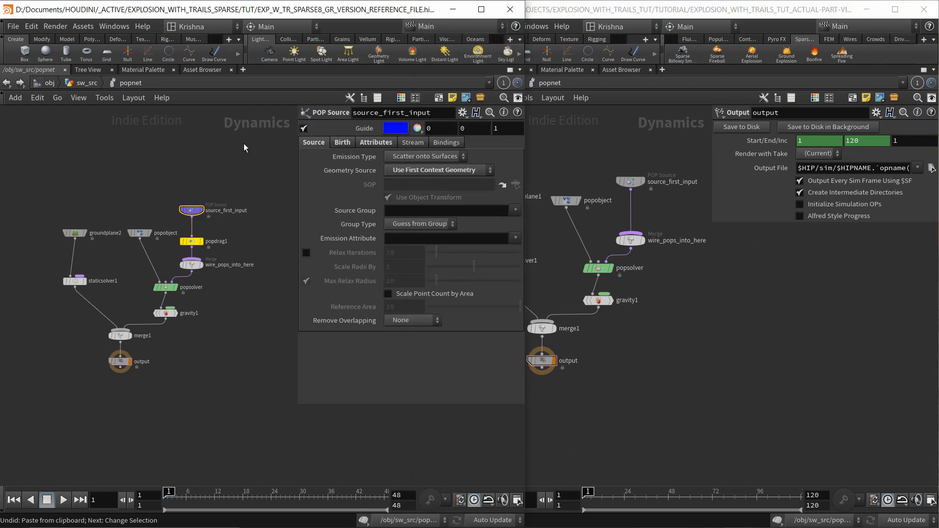
click(619, 180)
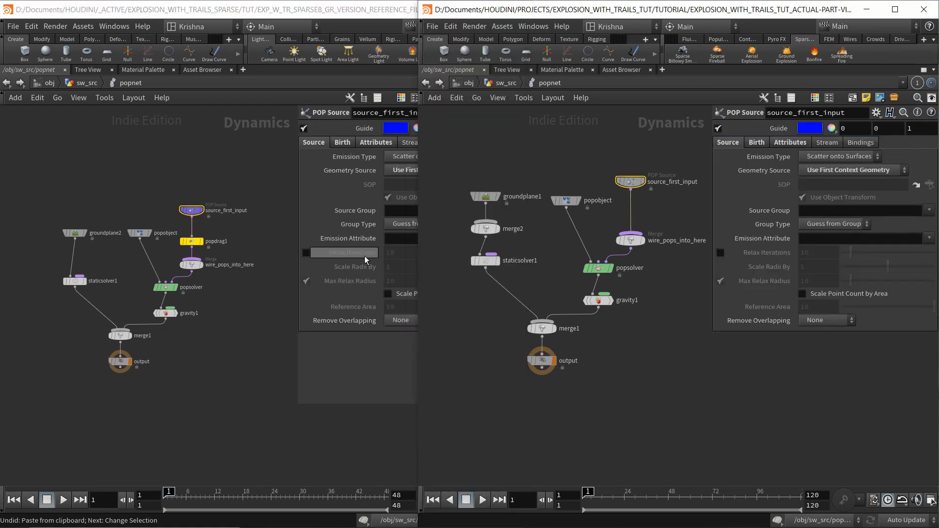
click(255, 369)
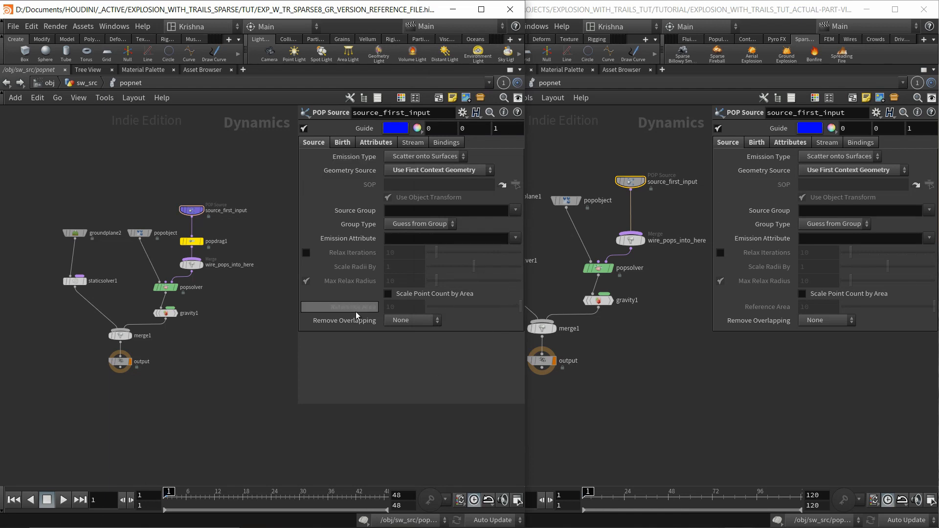
click(343, 142)
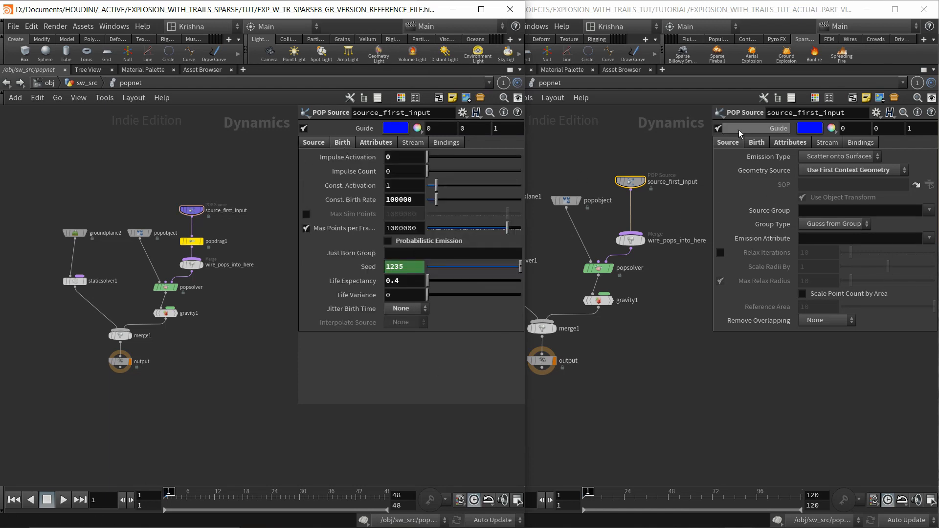
click(757, 142)
click(233, 136)
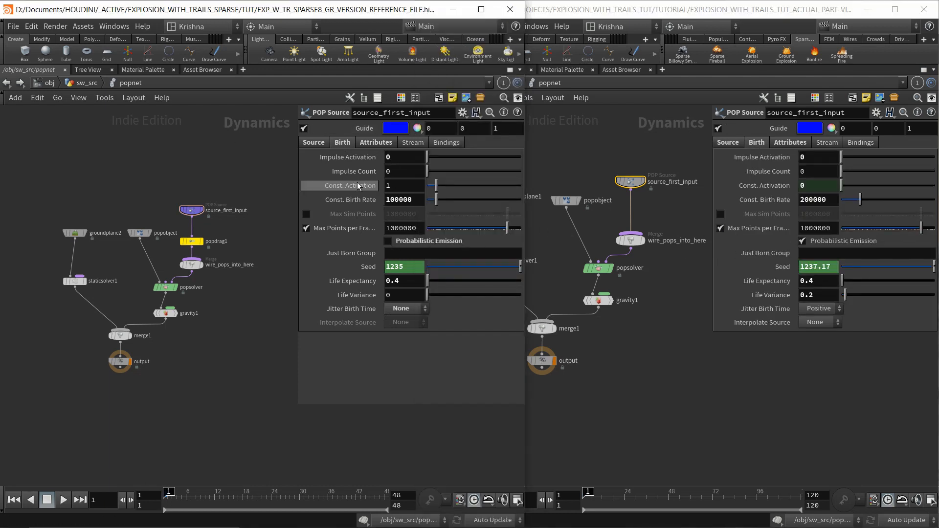
Inspect the Const. Activation expression of source_first_input in the tutorial file, return it to value display and switch back to the reference file
click(783, 186)
click(822, 185)
key(ctrl+v)
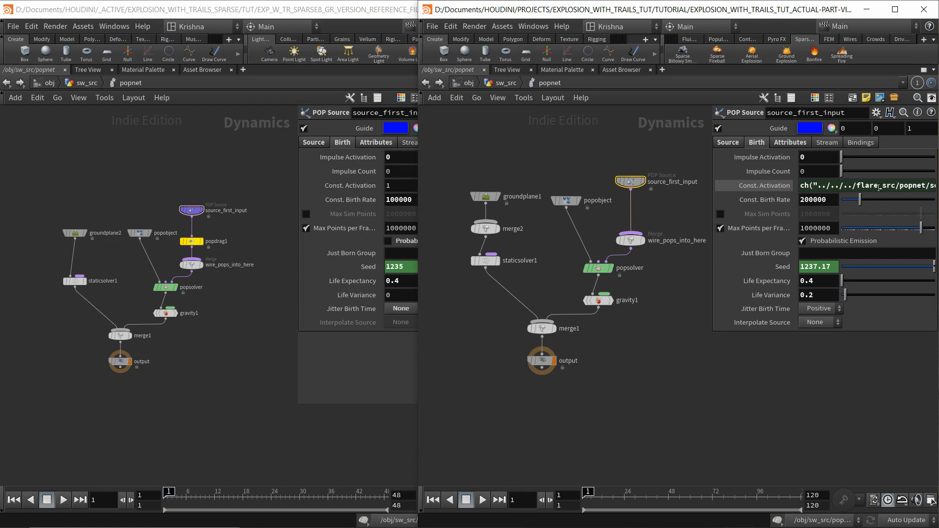
click(771, 185)
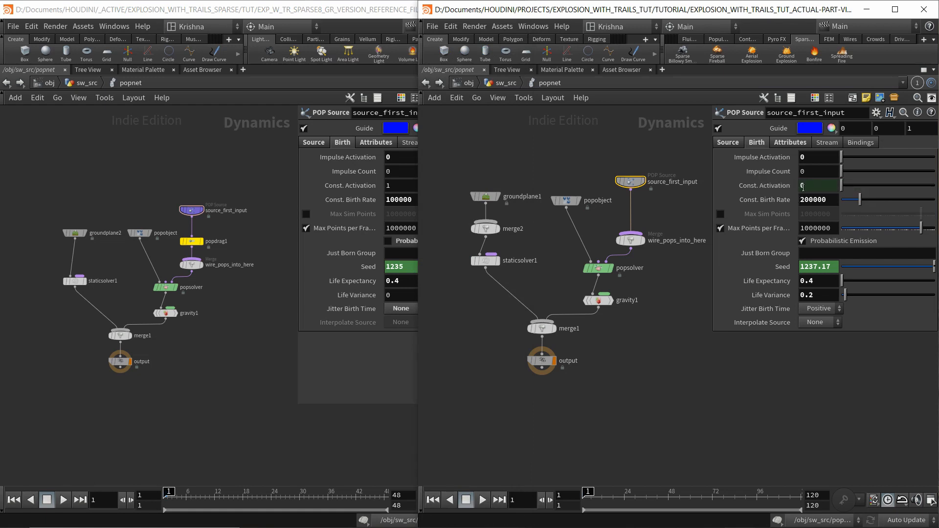
click(265, 179)
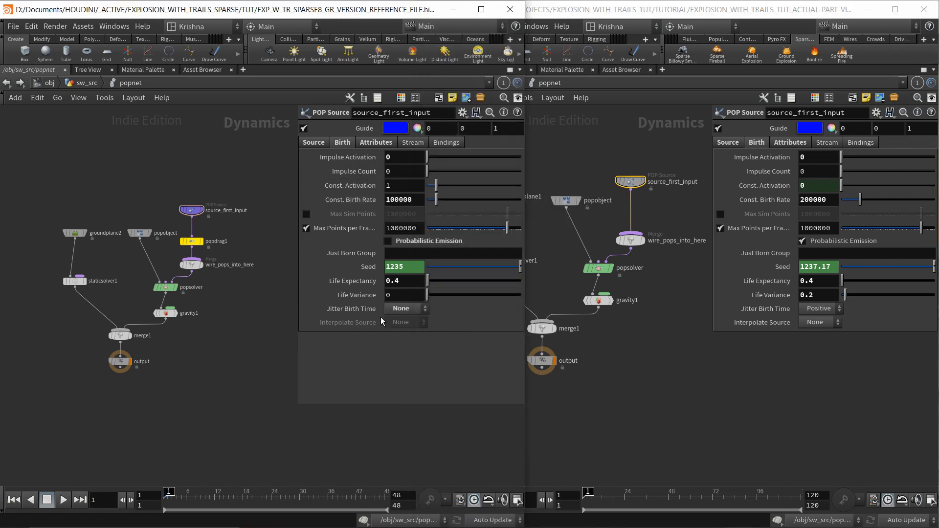
Reveal the Seed expression of source_first_input in the reference file and compare it with the tutorial file's
mouse_move(353, 202)
click(364, 268)
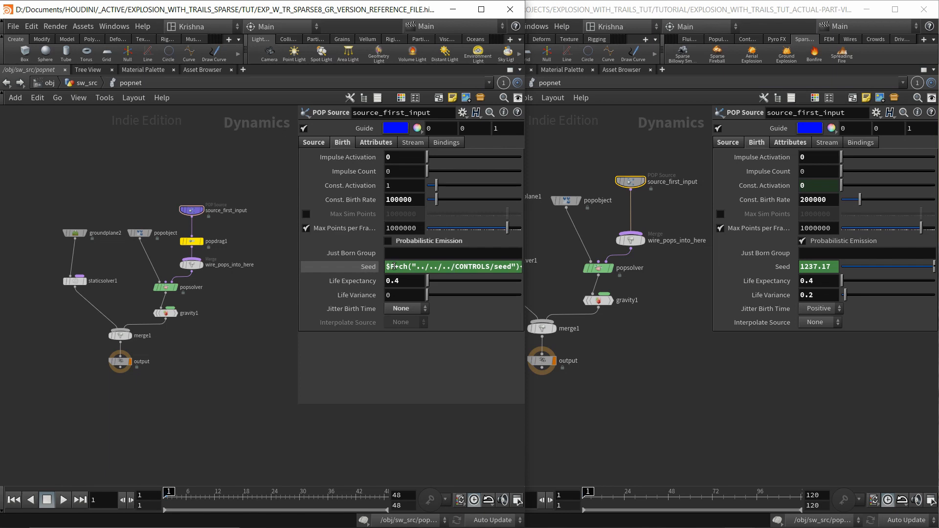
click(756, 272)
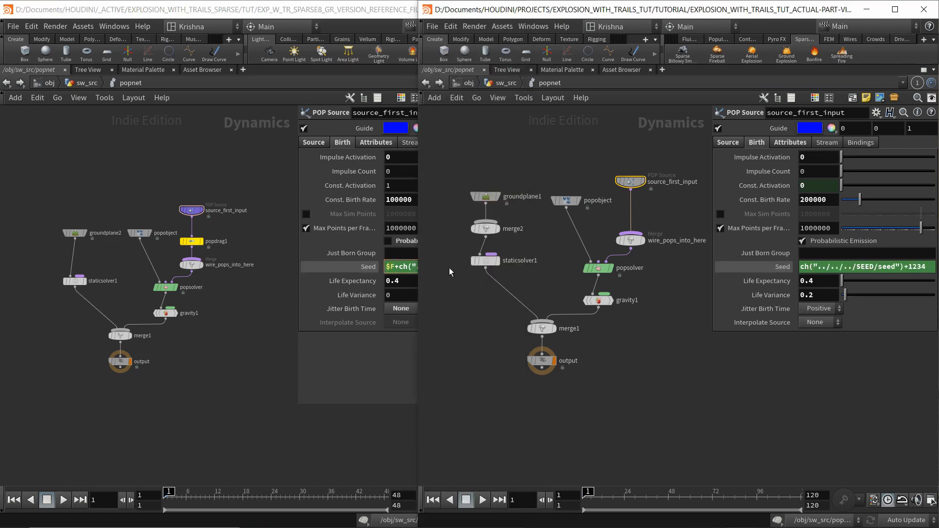
click(271, 365)
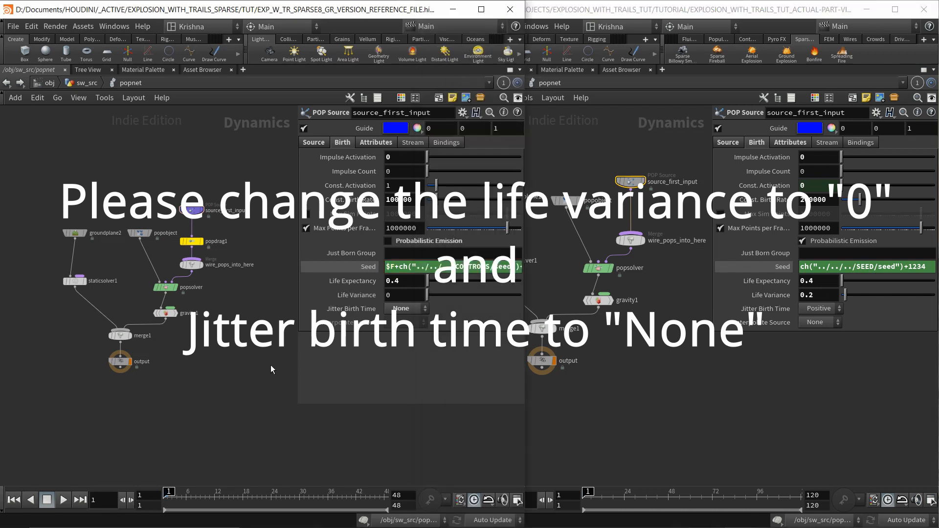
Compare the Inherit Velocity setting of source_first_input between both files, examining the random range expression in the reference
click(377, 142)
click(783, 143)
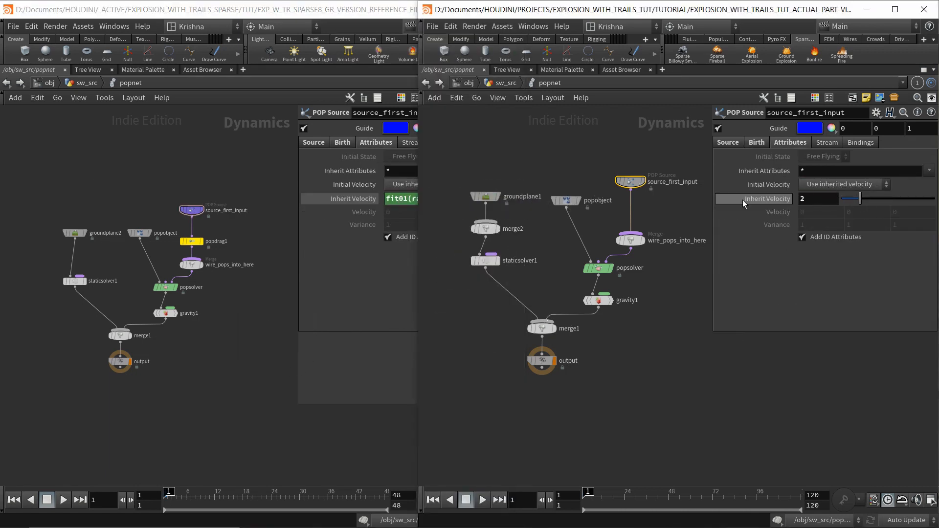
click(324, 240)
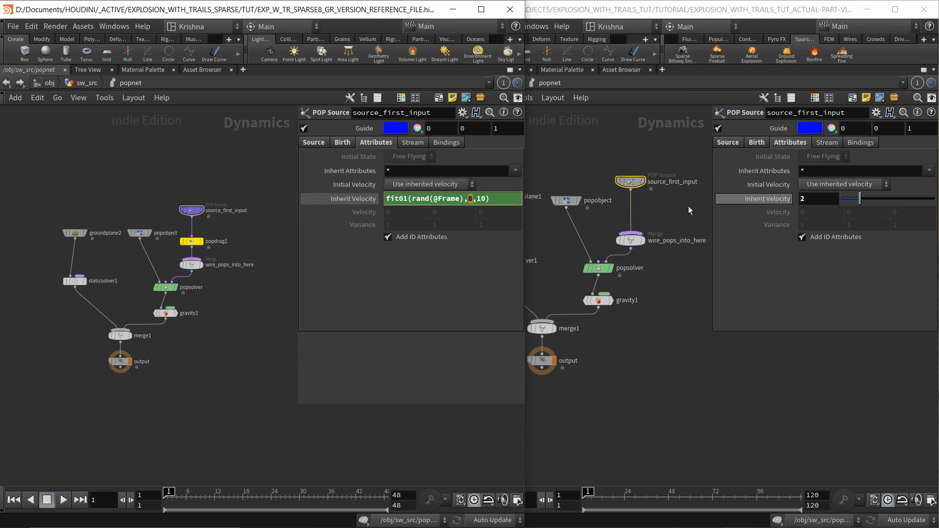
click(367, 199)
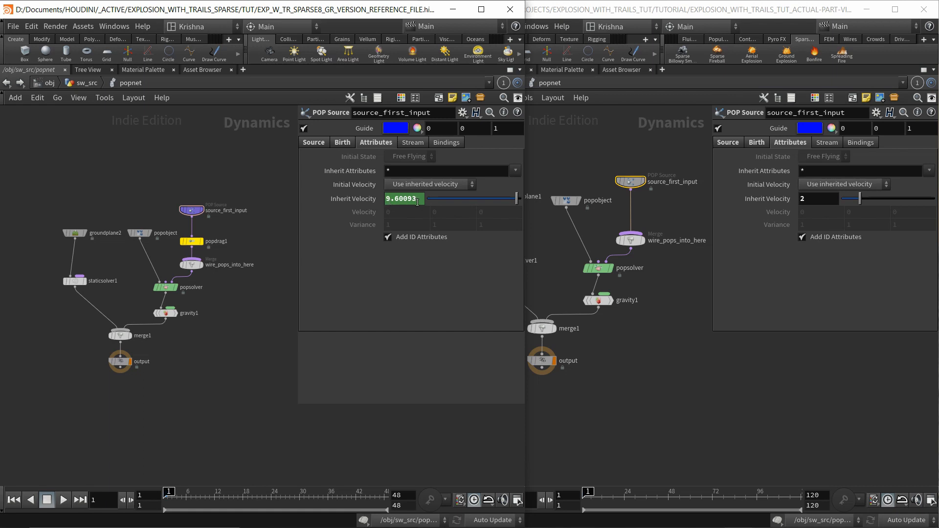
Examine the Air Resistance expression of popdrag1 in the reference popnet alongside source_first_input's Inherit Velocity expression
click(192, 241)
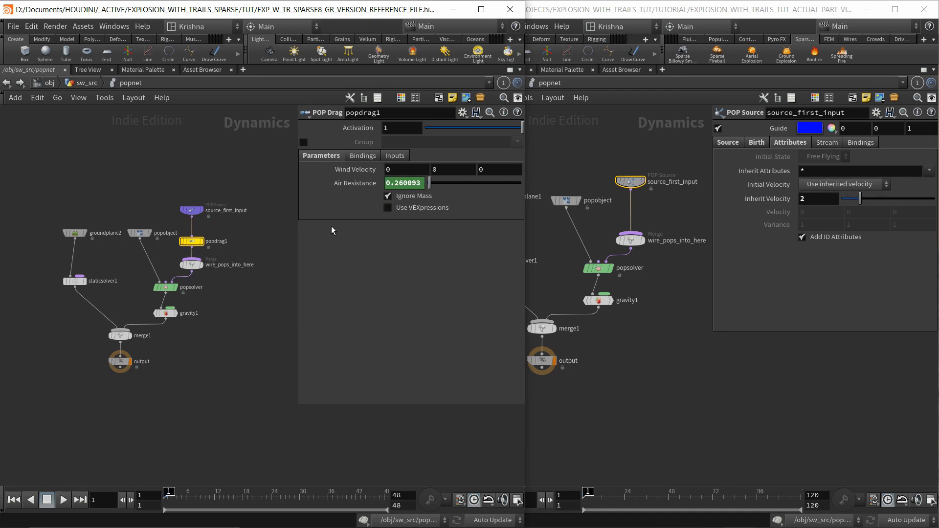
click(353, 184)
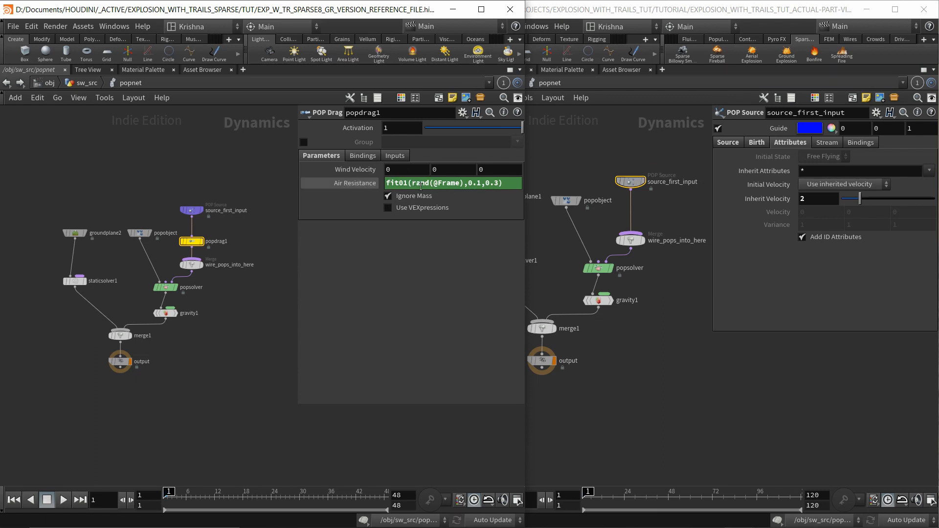
click(191, 213)
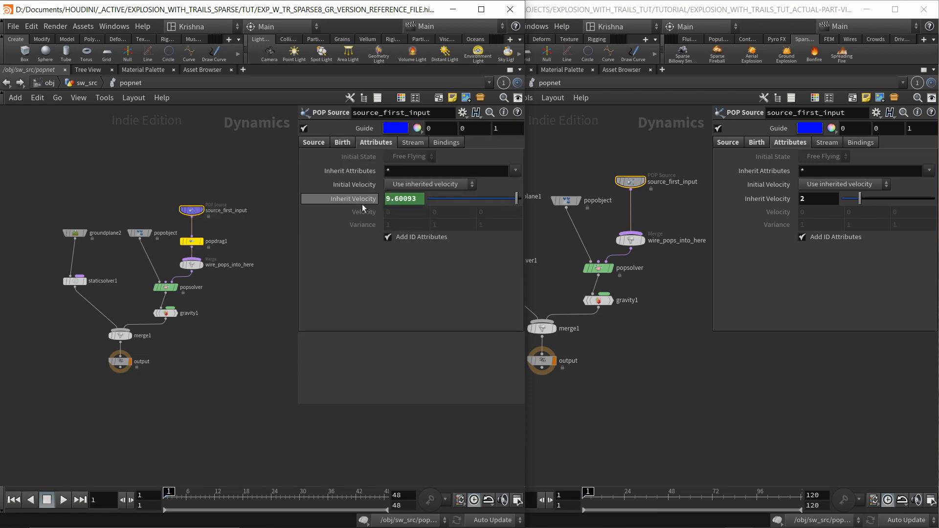
click(339, 198)
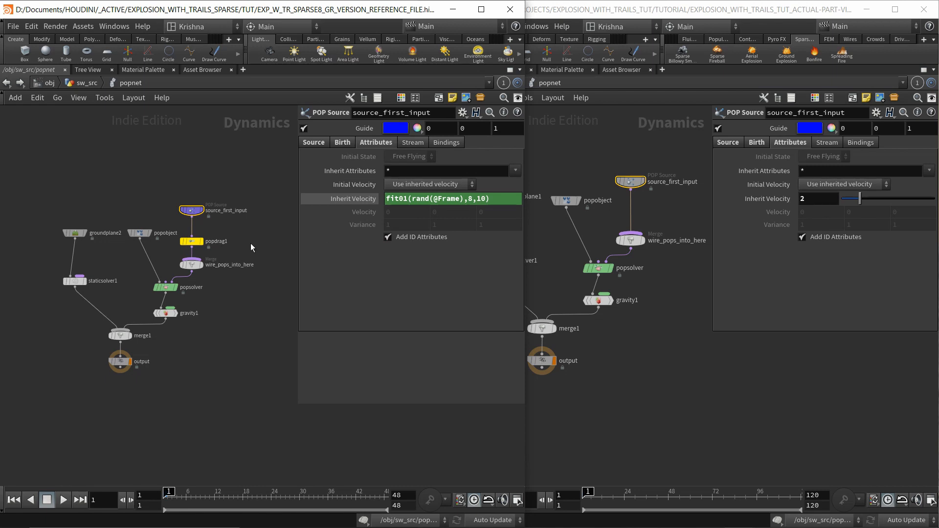
click(186, 241)
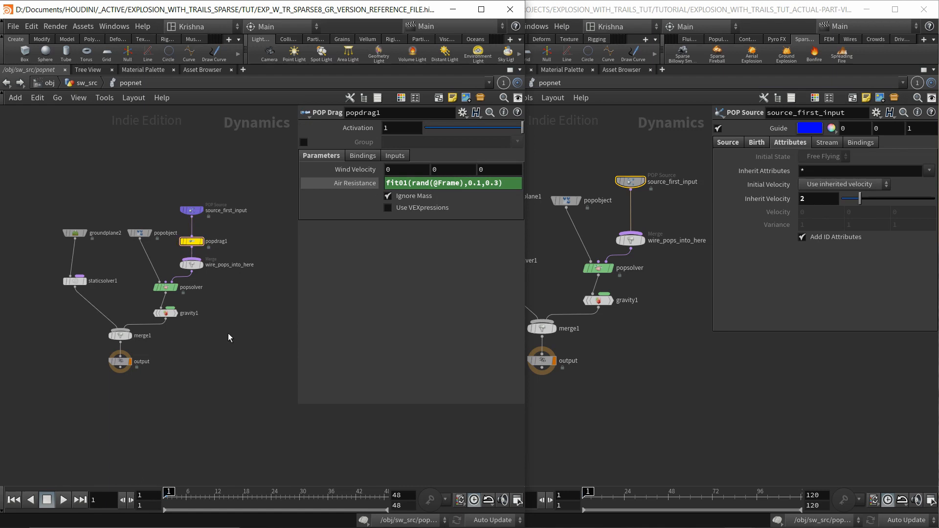
Return to the sw_src level in the reference file and show the parameters of create_fuel1 beside the enlarged network
key(ctrl+b)
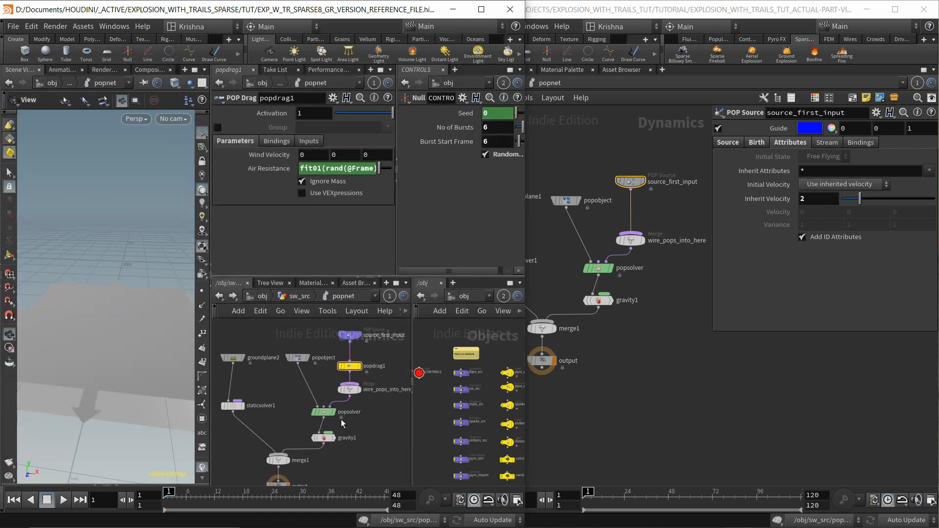
click(290, 297)
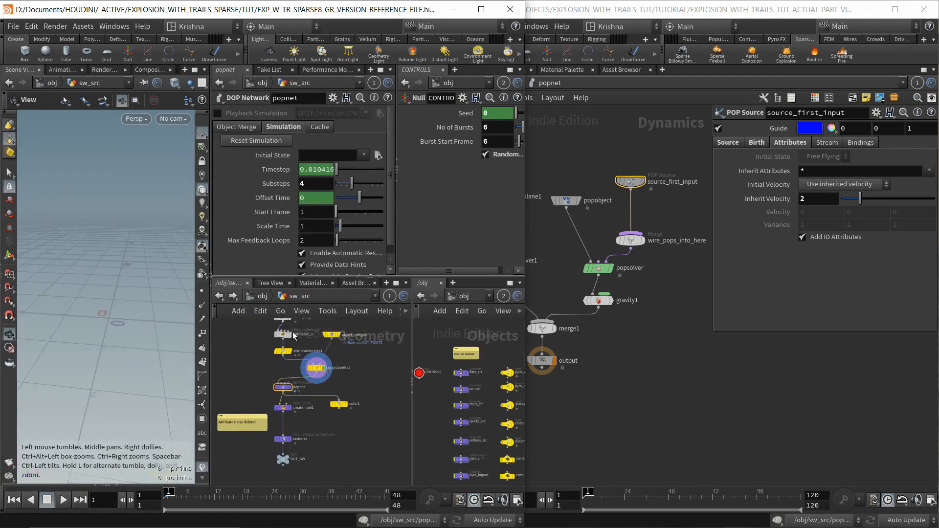
scroll(309, 391, down, 1)
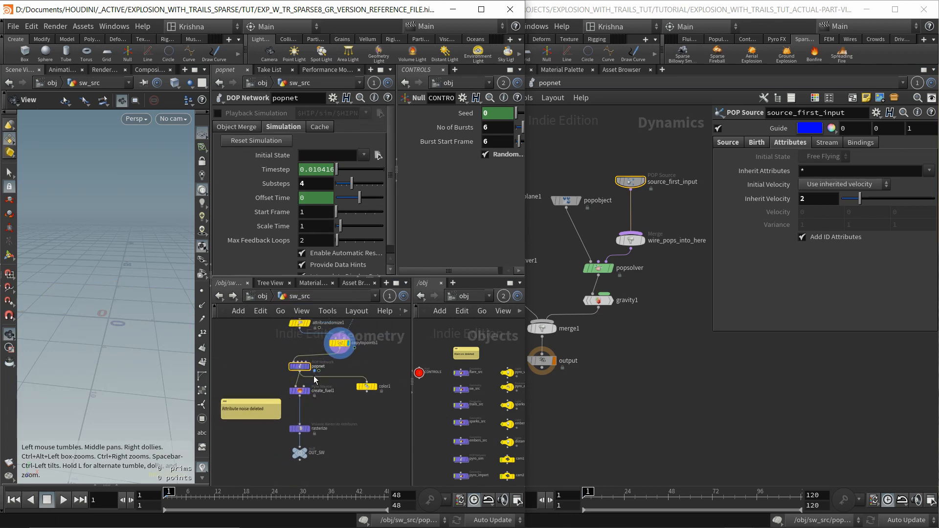
click(305, 391)
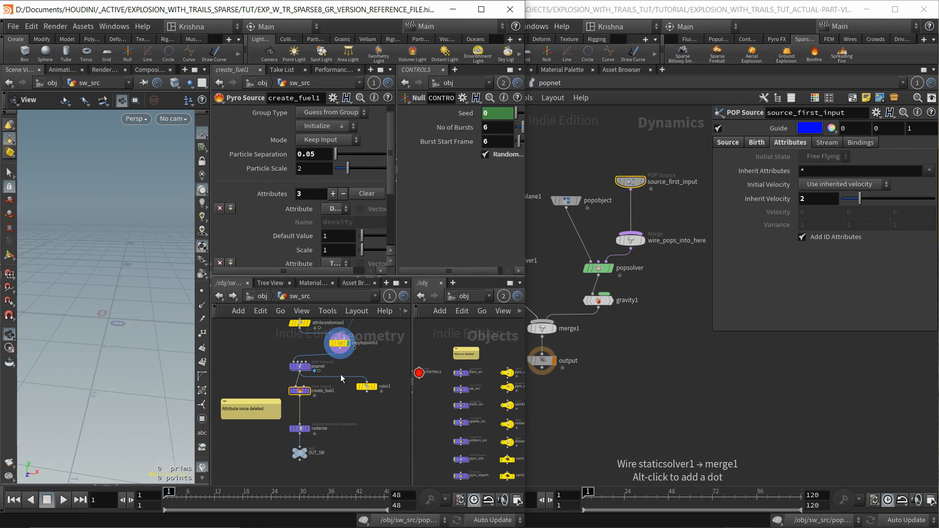
key(ctrl+b)
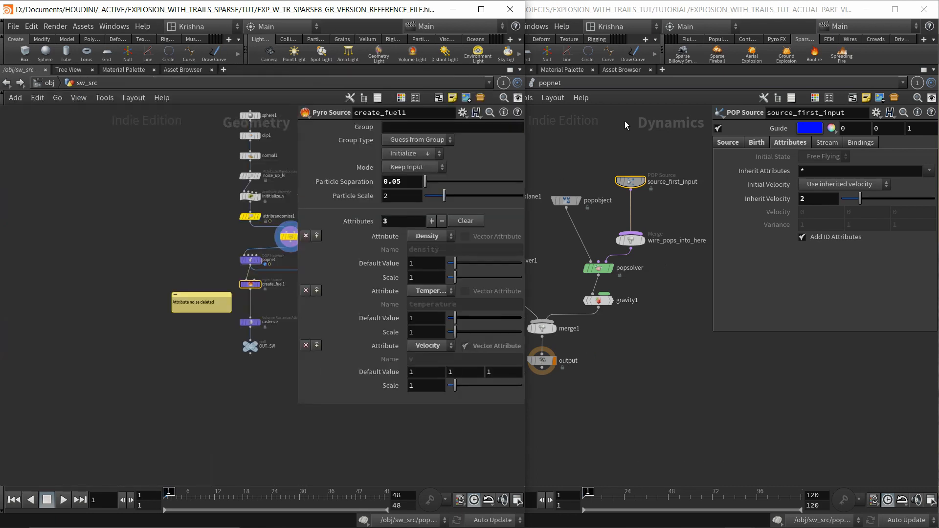
Go back to sw_src in the tutorial file and compare its create_fuel settings with the reference's create_fuel1
click(605, 144)
click(497, 88)
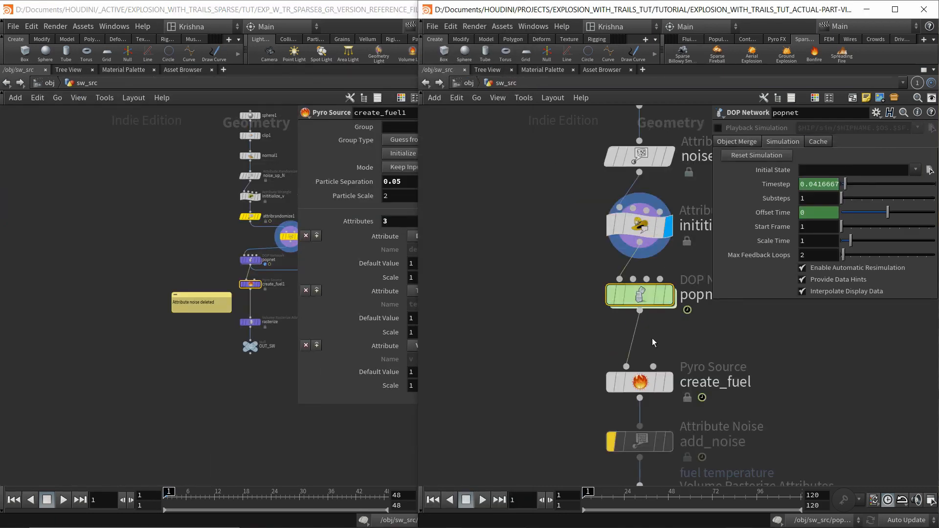
click(640, 382)
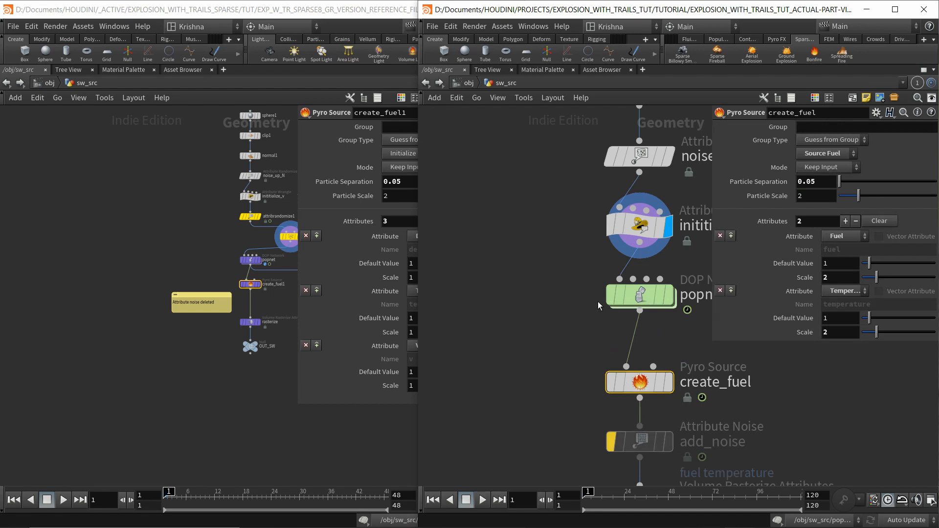
click(221, 351)
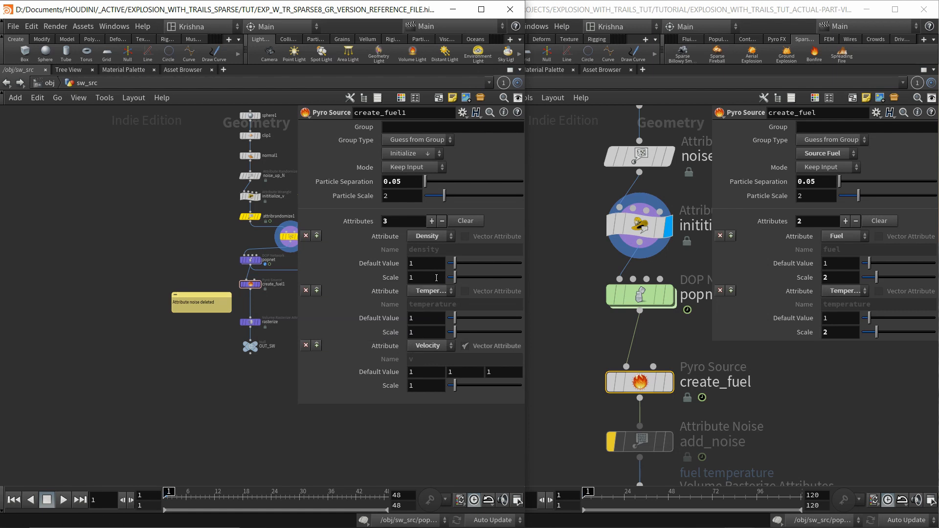
Check the reference's attribute noise note against the add_noise node in the tutorial's sw_src network
middle_drag(227, 434, 183, 435)
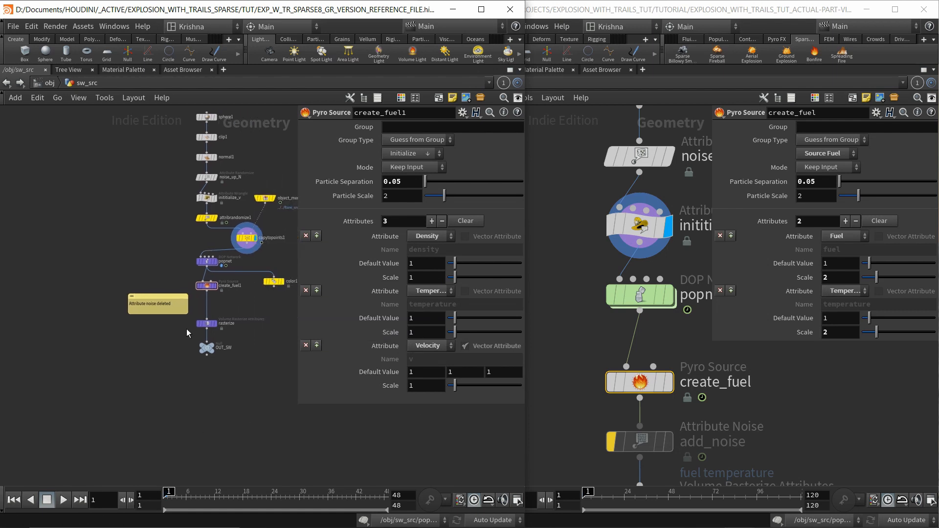
scroll(158, 304, up, 5)
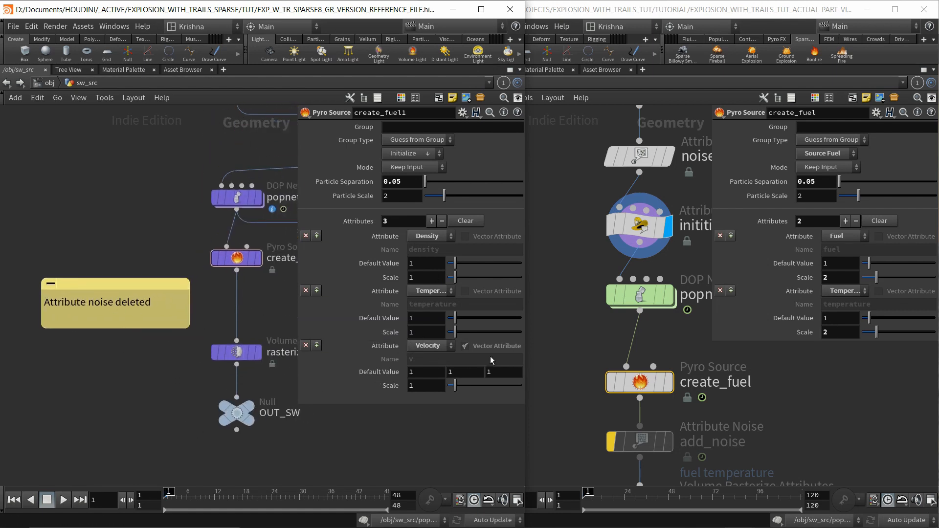
scroll(589, 388, down, 3)
middle_drag(529, 445, 556, 390)
click(661, 367)
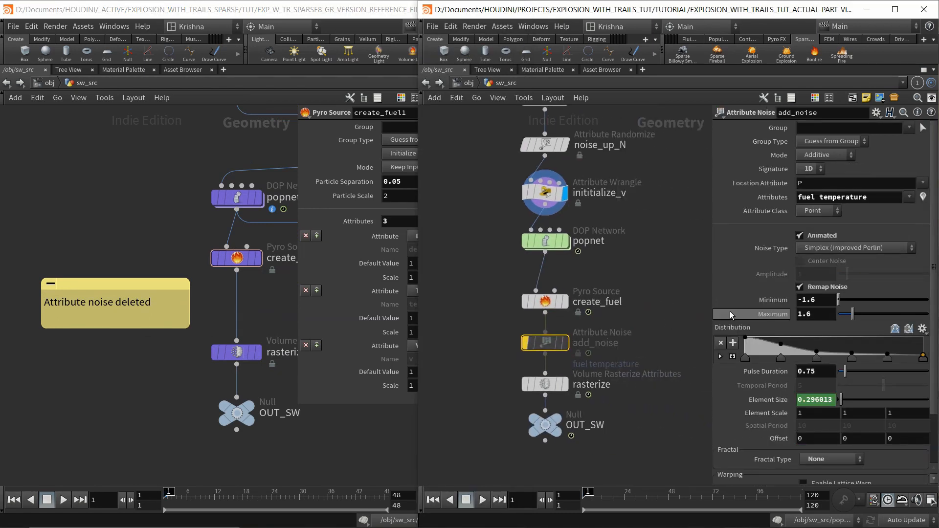
click(135, 312)
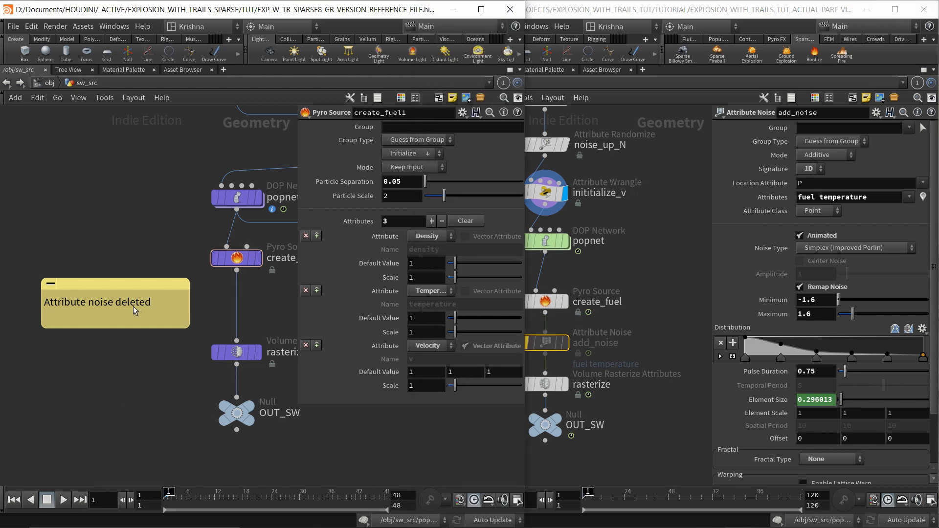
Compare the Attributes list of the rasterize node between the reference and tutorial files
middle_drag(188, 399, 162, 395)
click(209, 349)
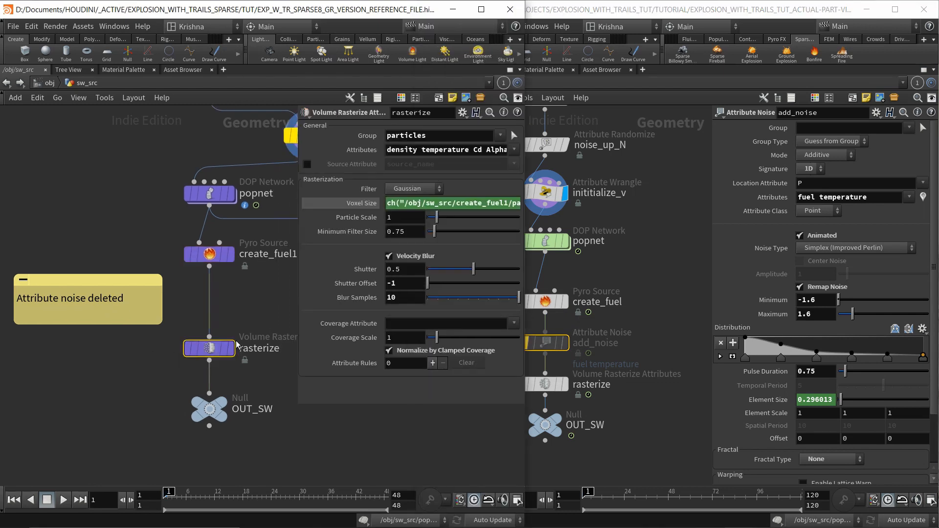
drag(397, 150, 500, 150)
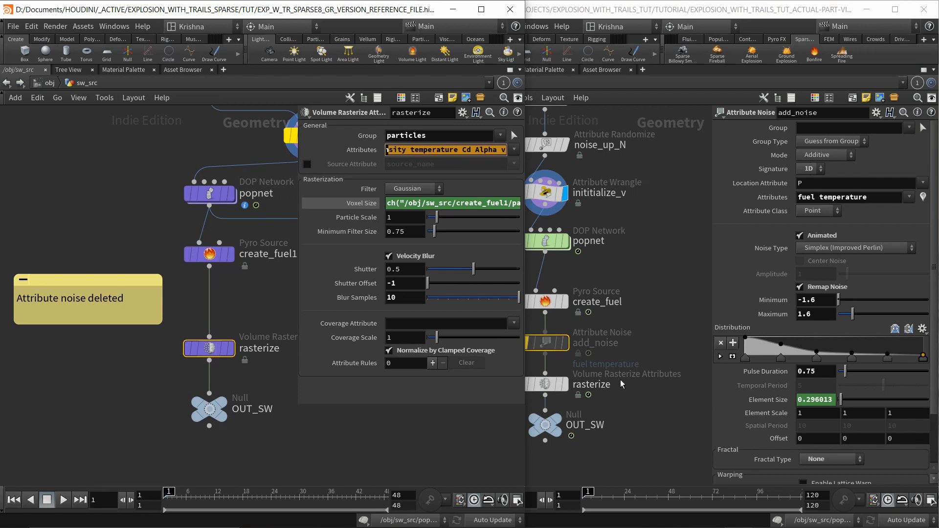
click(546, 384)
click(545, 384)
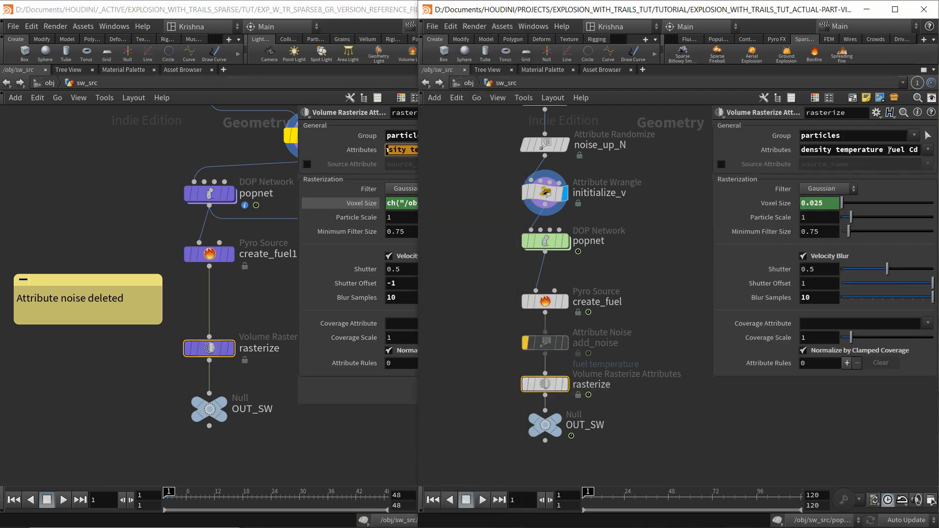
click(286, 460)
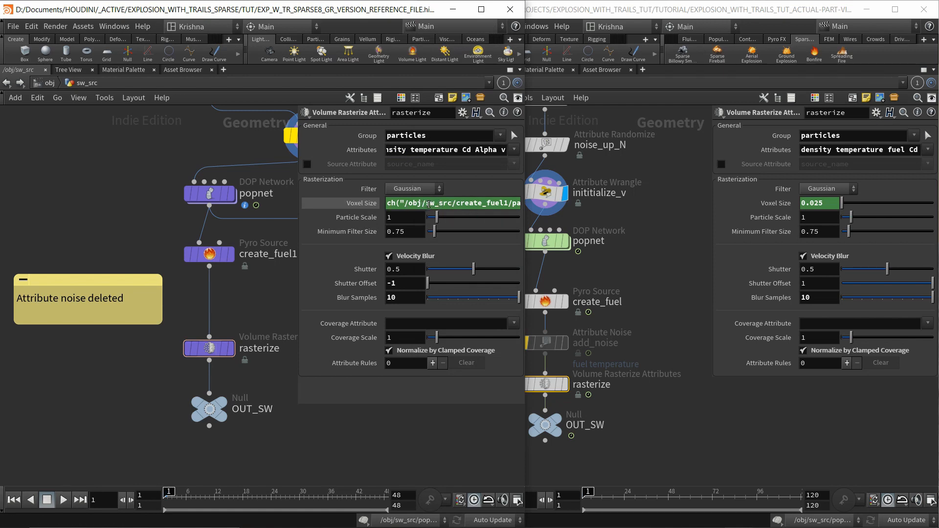
Read through the full Voxel Size expression on the reference file's rasterize node
drag(425, 204, 548, 199)
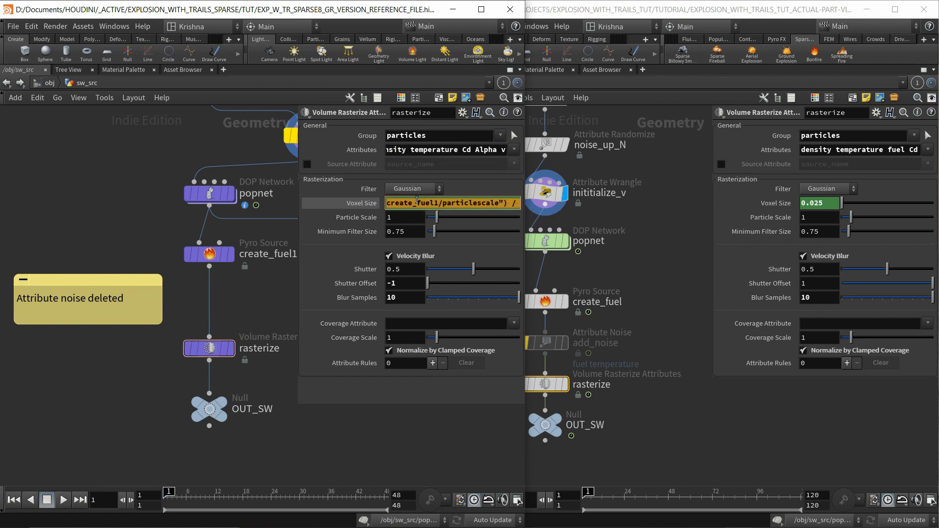
click(412, 203)
drag(443, 204, 359, 215)
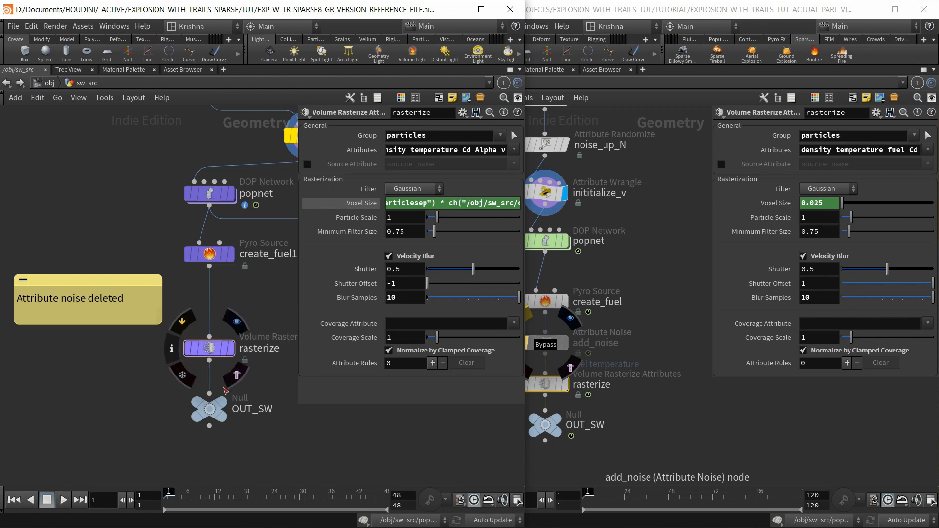
Display OUT_SW in the reference file, play to frame 9 to inspect the rasterized shockwave, and select the rasterize node
click(215, 408)
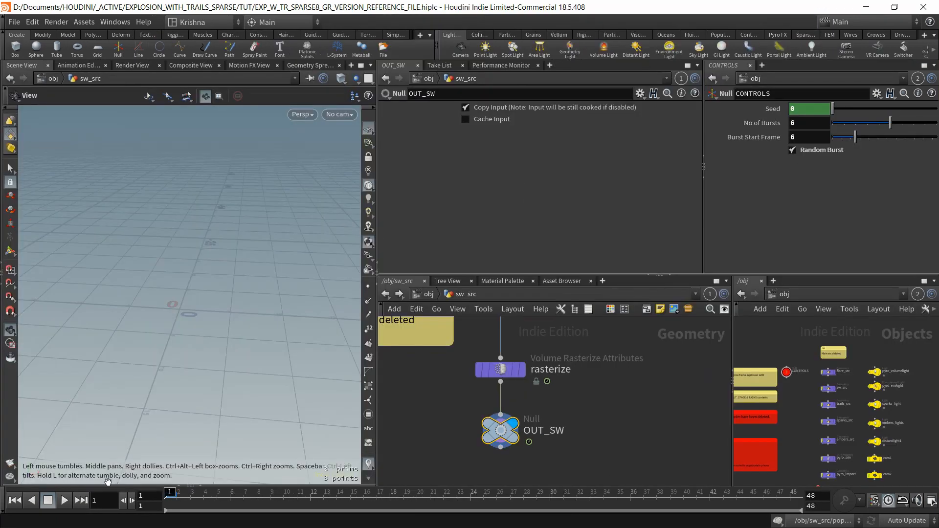
click(63, 500)
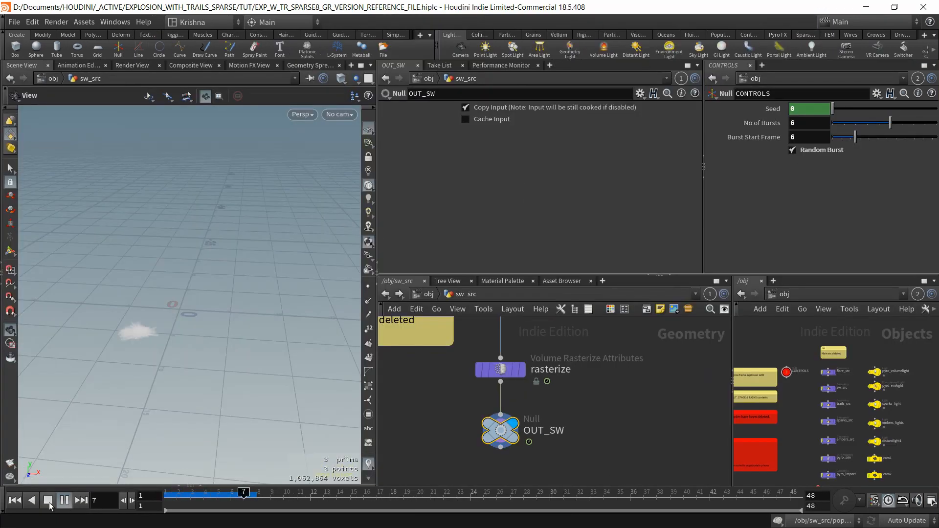
click(48, 503)
middle_drag(166, 357, 232, 353)
drag(221, 354, 215, 386)
drag(454, 397, 566, 371)
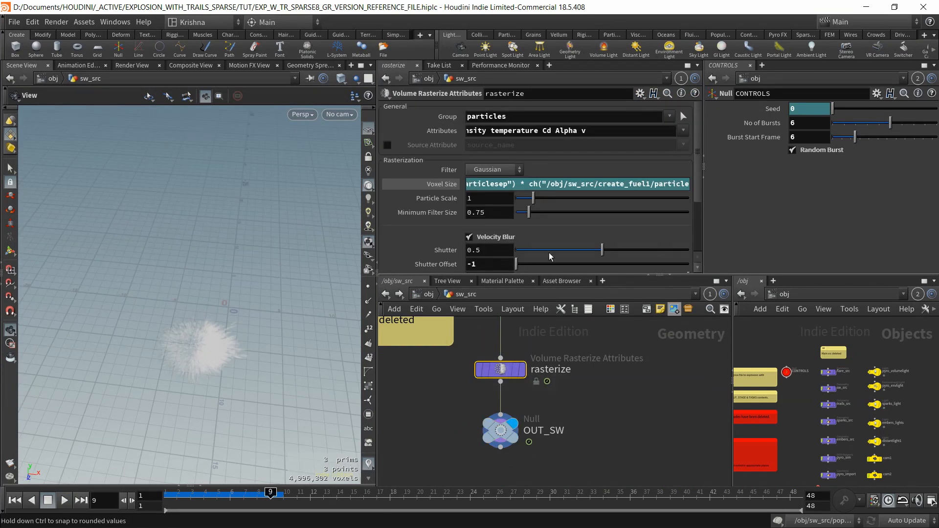
Try a Shutter Offset of 1 on the reference file's rasterize node and examine the shockwave volume up close
scroll(489, 220, down, 1)
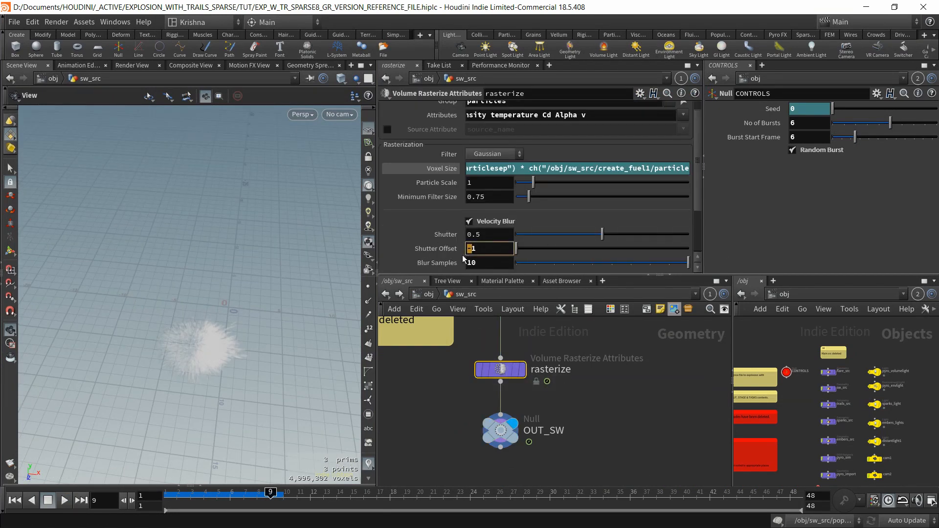
key(Return)
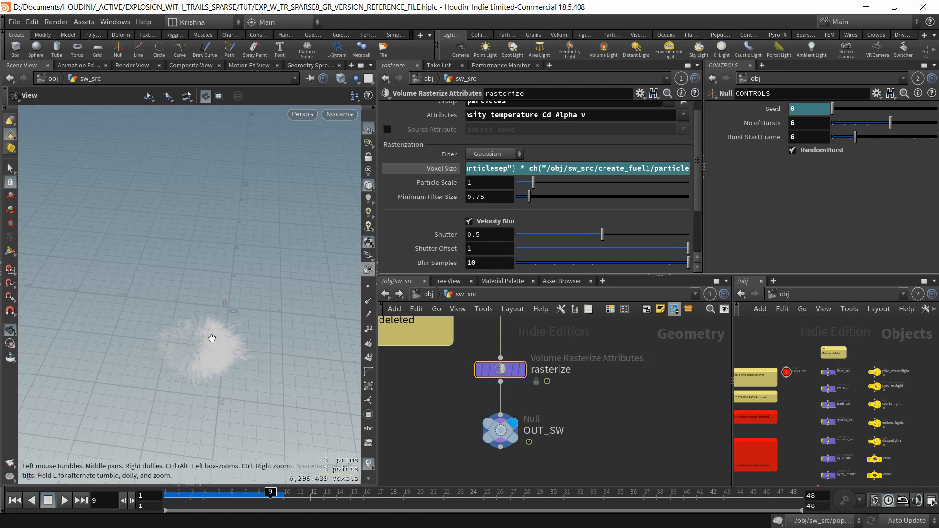
scroll(206, 350, up, 2)
middle_drag(206, 350, 212, 314)
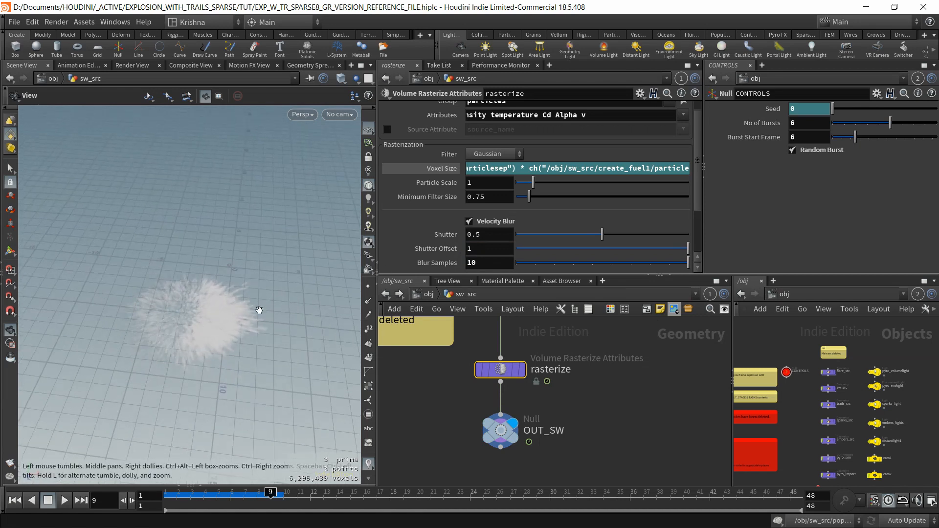
Set the Shutter Offset of the reference file's rasterize node back to -1
click(468, 250)
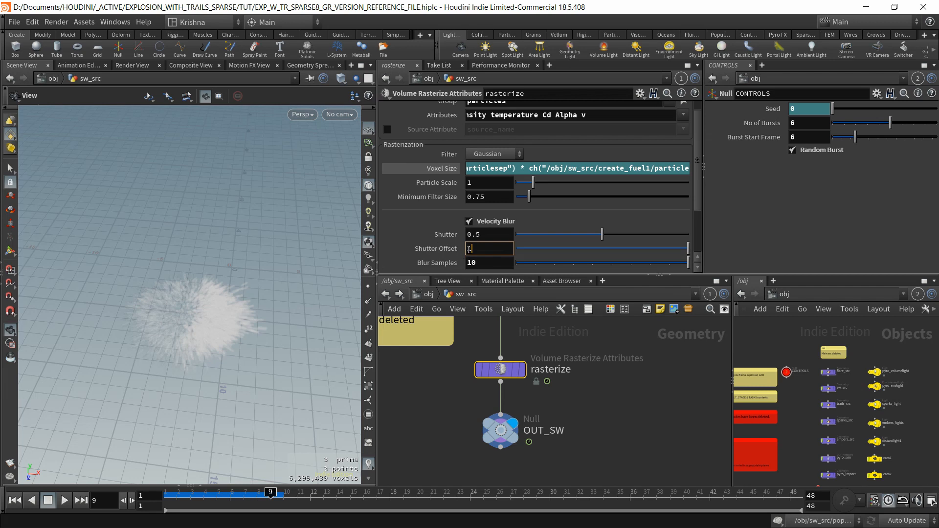
text(-)
key(Return)
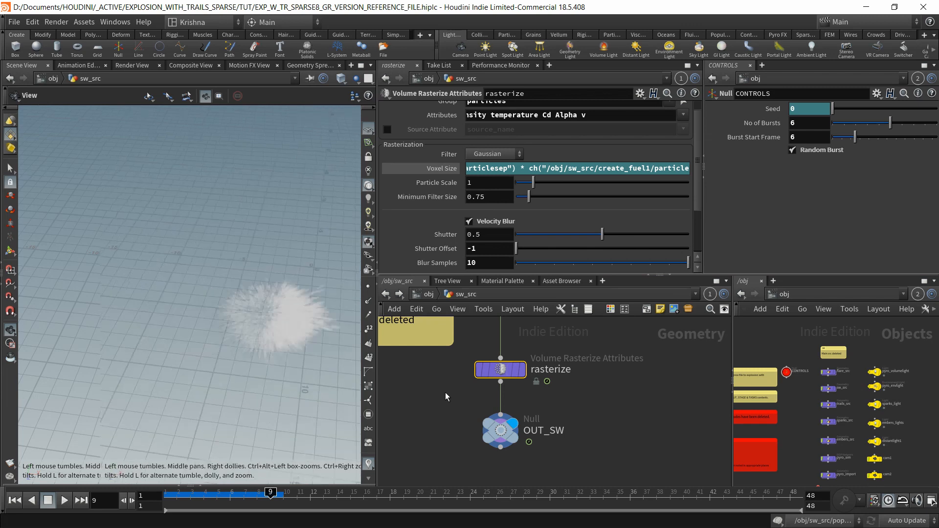
Show the reference network beside the tutorial one and go up from sw_src to the object level in both files
key(ctrl+b)
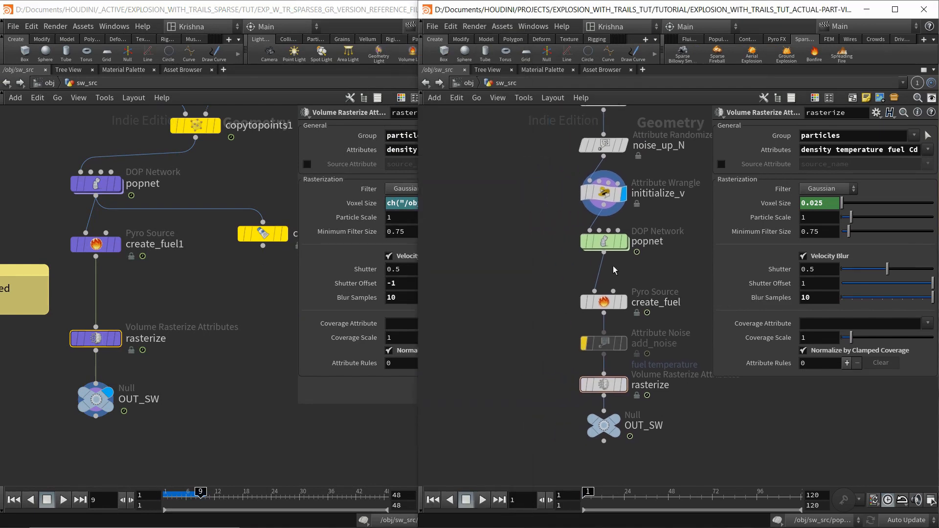
click(469, 82)
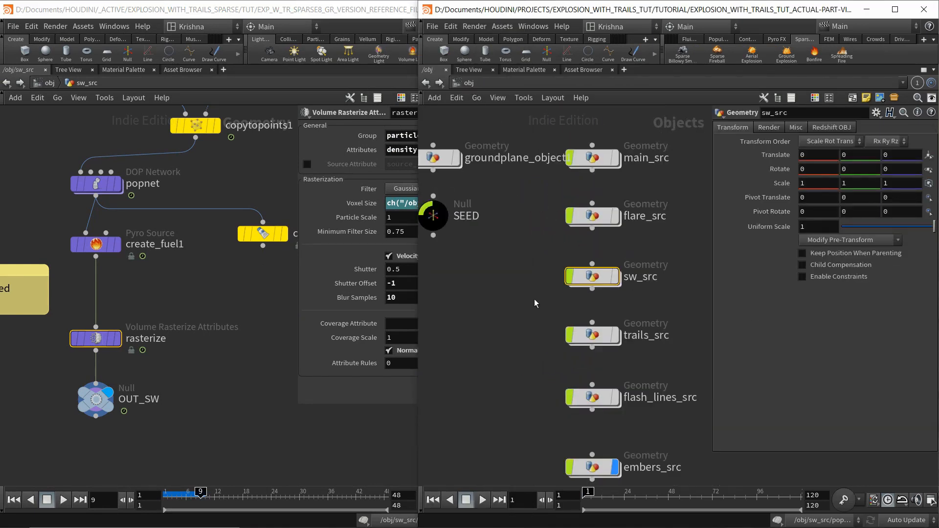
click(259, 331)
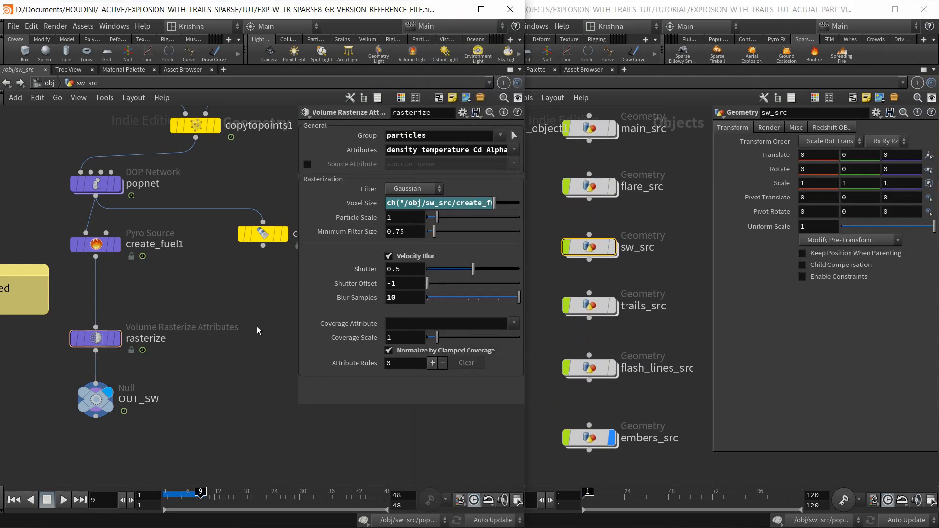
click(50, 83)
scroll(203, 285, down, 3)
middle_drag(205, 286, 203, 266)
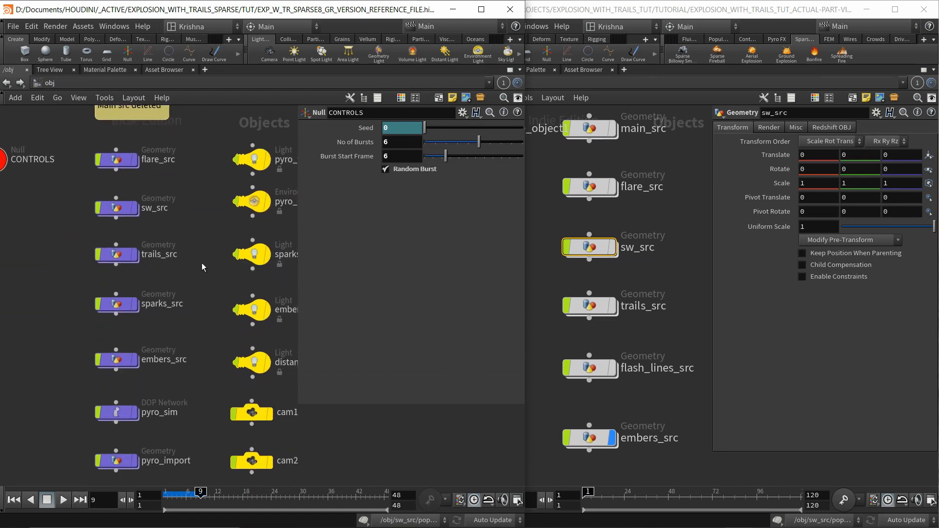
drag(589, 355, 550, 320)
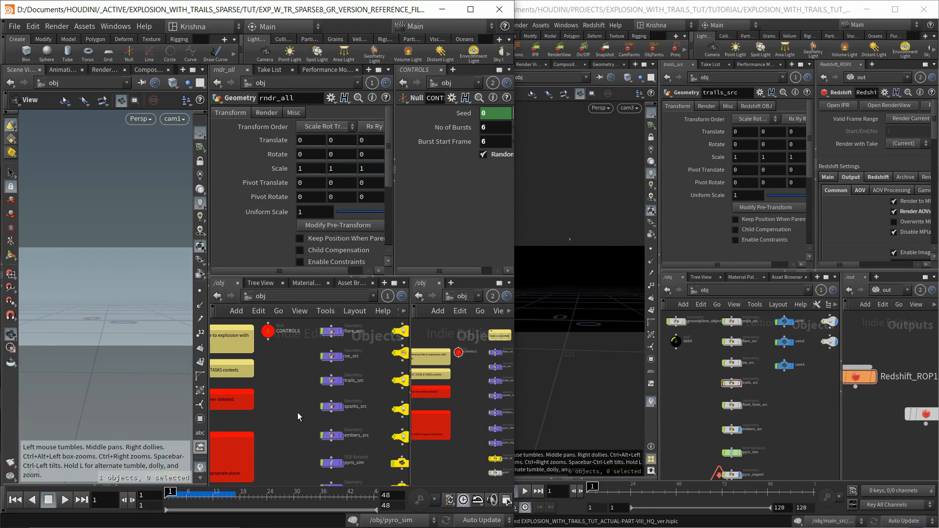
Open the trails_src network in both the reference and tutorial files and enlarge each network view
scroll(345, 387, up, 5)
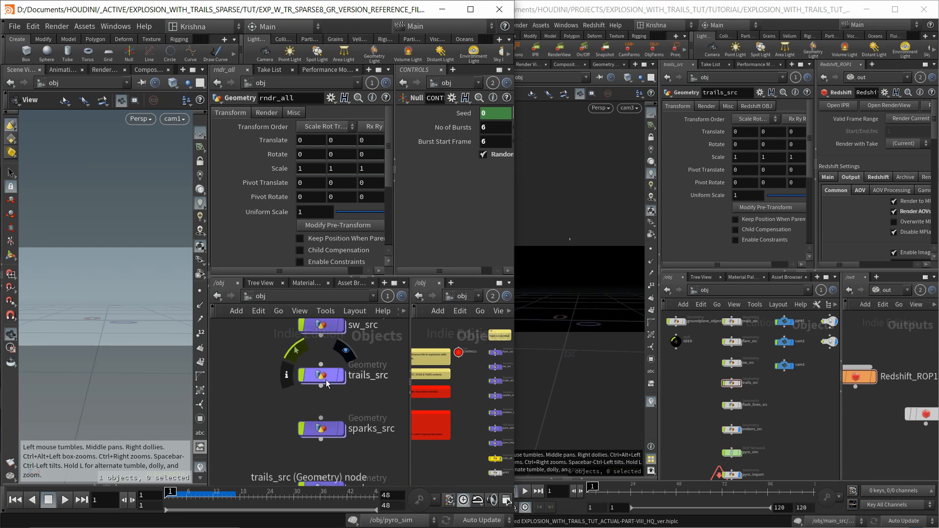
double_click(325, 382)
key(ctrl+b)
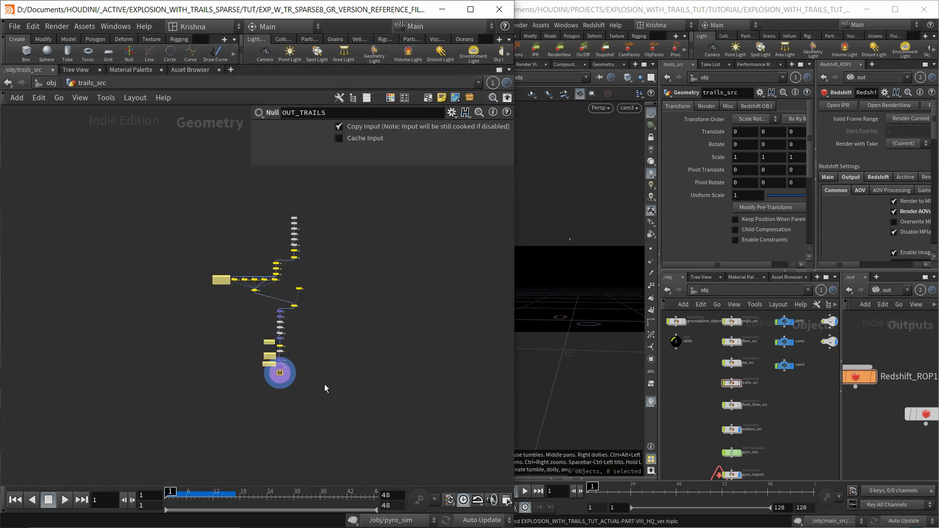
scroll(741, 391, up, 5)
click(723, 374)
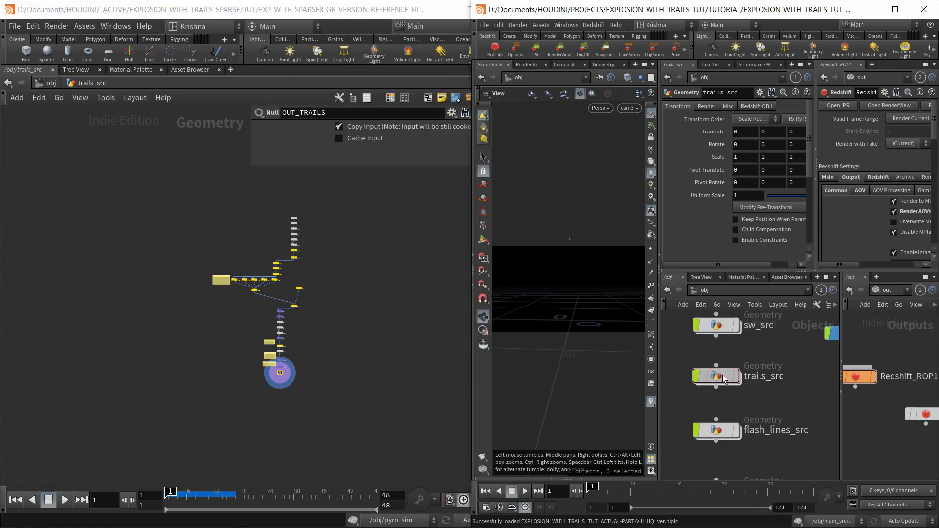
double_click(723, 374)
key(ctrl+b)
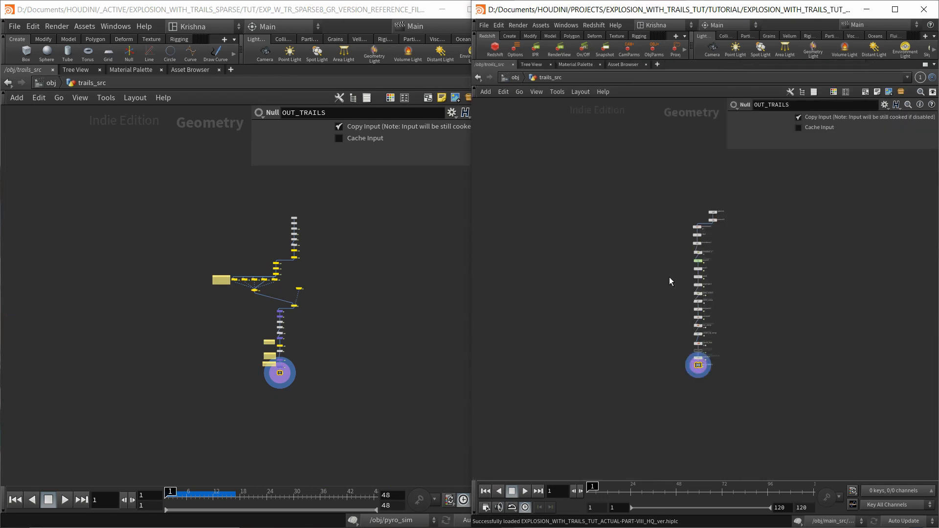
Compare the overall node chains of the trails_src networks in the tutorial and reference files
scroll(670, 278, up, 3)
scroll(664, 282, down, 1)
middle_drag(664, 283, 571, 273)
scroll(591, 225, up, 2)
scroll(375, 265, up, 3)
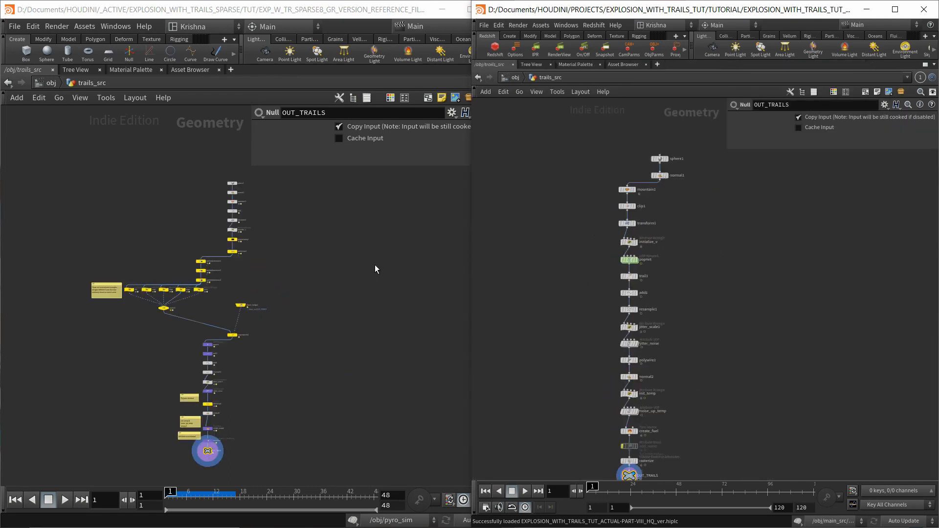
middle_drag(375, 265, 326, 254)
scroll(183, 183, up, 5)
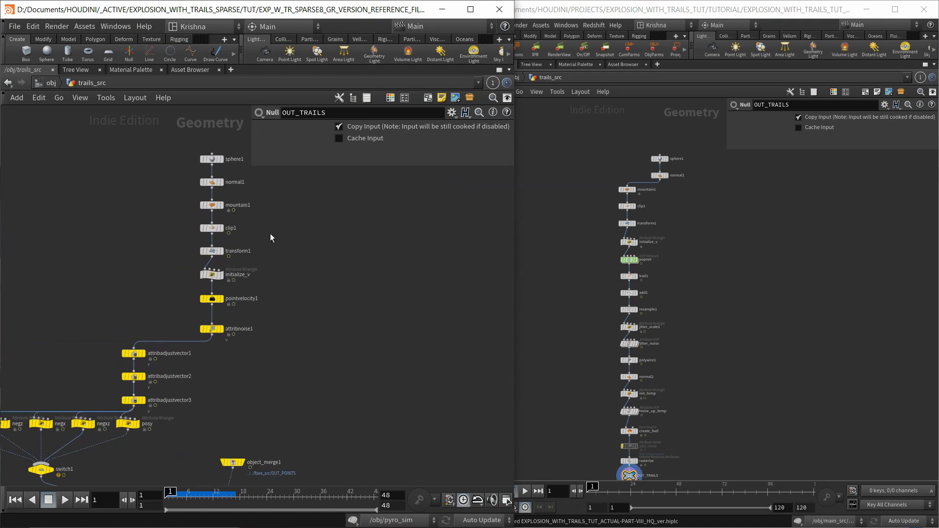
middle_drag(271, 238, 231, 239)
Select sphere1 through initialize_v in the reference's trails_src, compare sphere1 with the tutorial's, and check normal1
drag(138, 143, 186, 282)
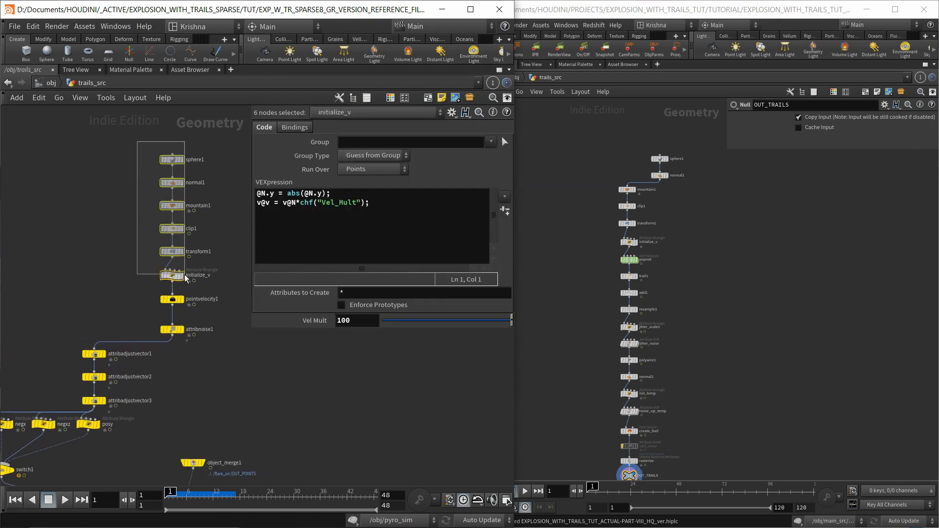
drag(130, 161, 203, 171)
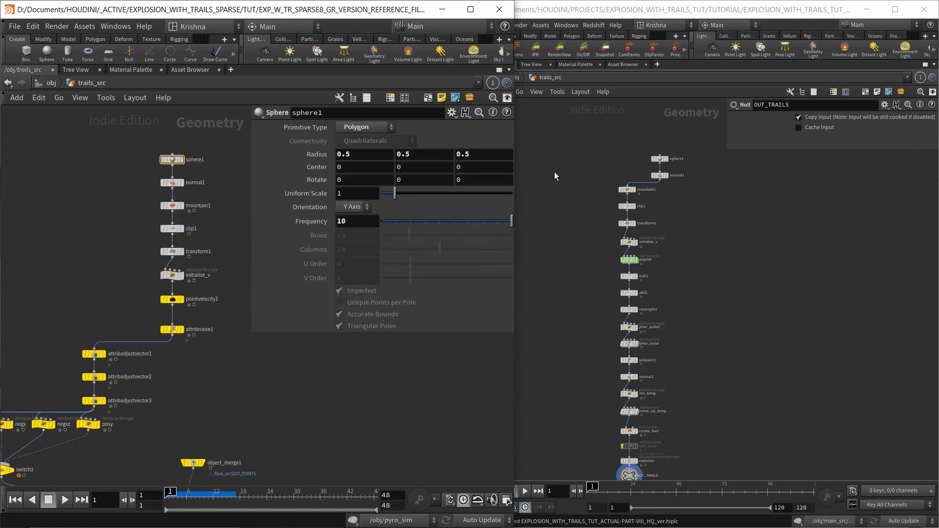
drag(601, 155, 671, 166)
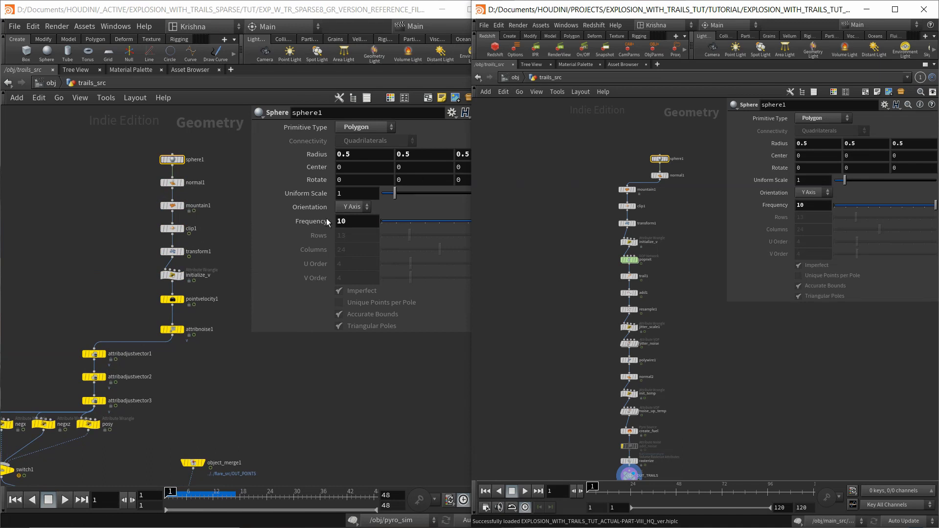
drag(127, 175, 200, 190)
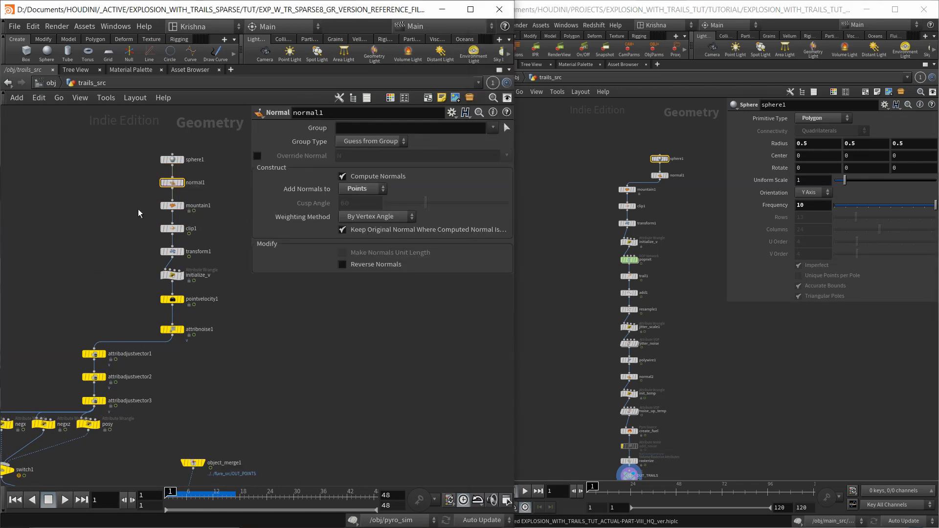
Compare the mountain1 noise settings between the reference and tutorial trails_src networks
drag(136, 202, 205, 222)
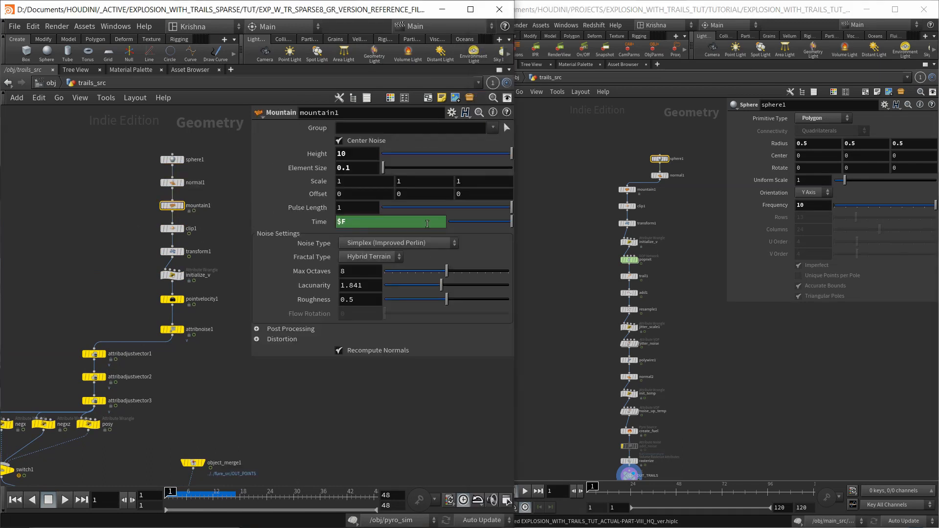
drag(602, 209, 645, 230)
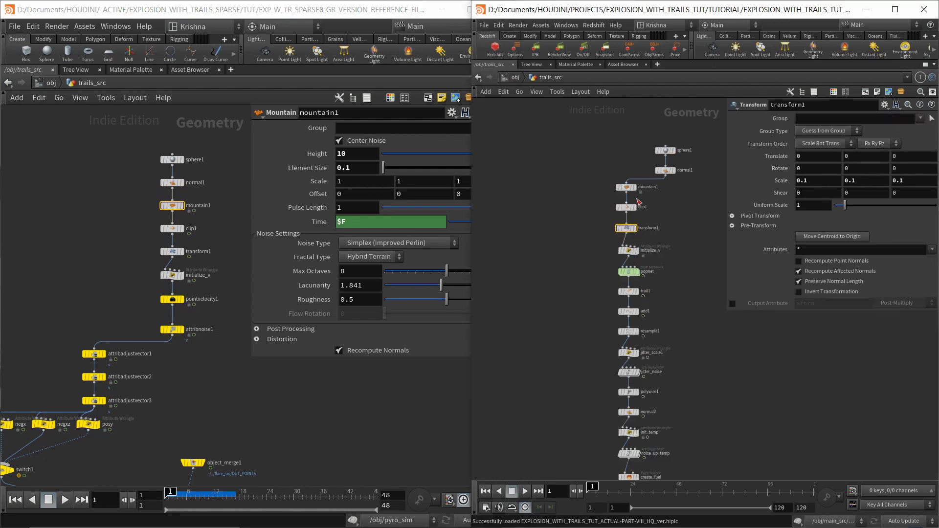
scroll(638, 203, up, 3)
click(601, 181)
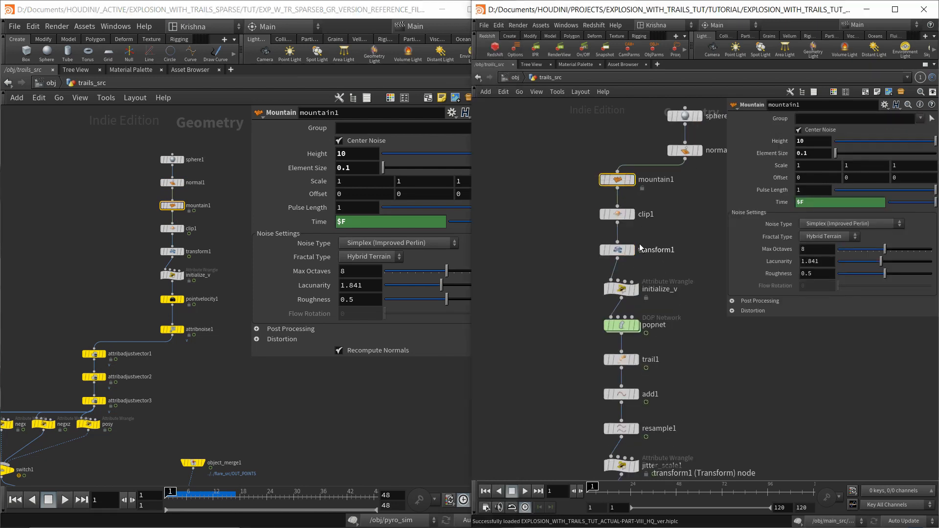
Check the reference's clip1 settings and compare the transform1 scale between the two files
click(172, 228)
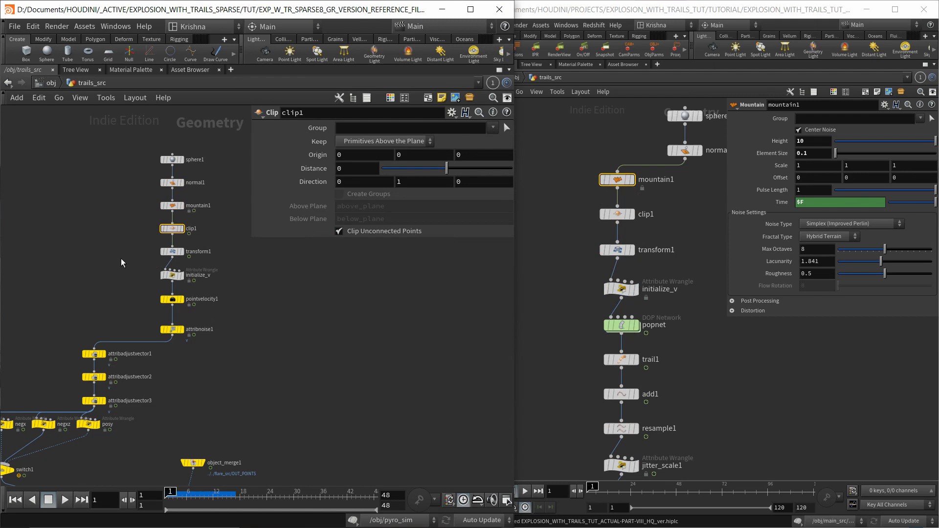
click(172, 252)
click(638, 227)
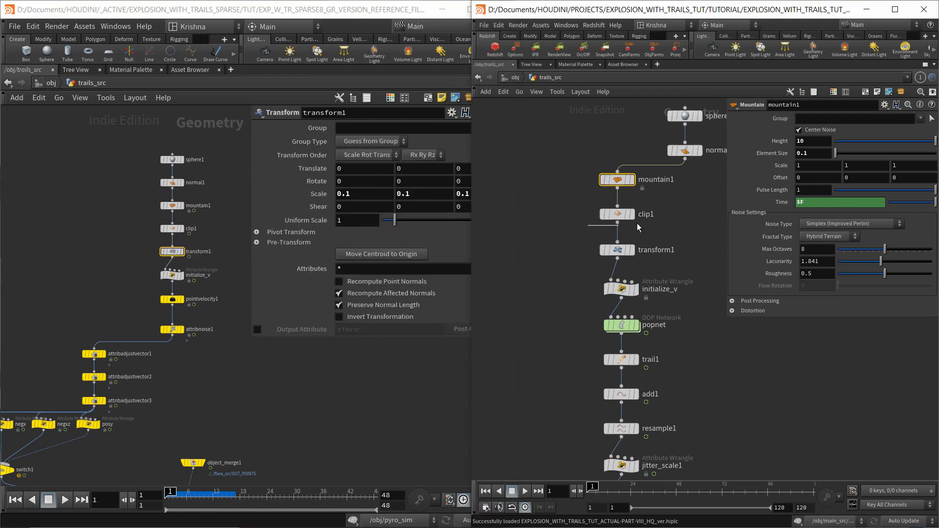
click(617, 250)
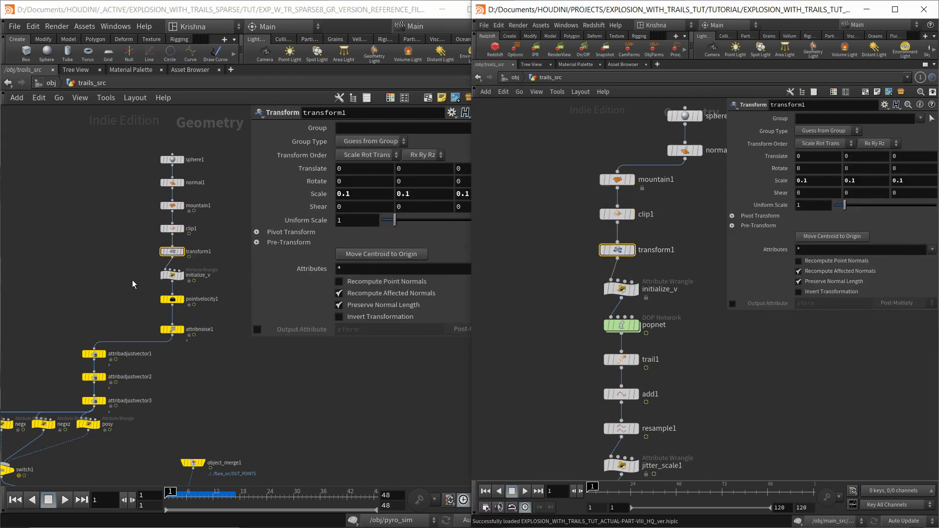
Compare the initialize_v wrangle code and Vel Mult value between the reference and tutorial files
click(172, 275)
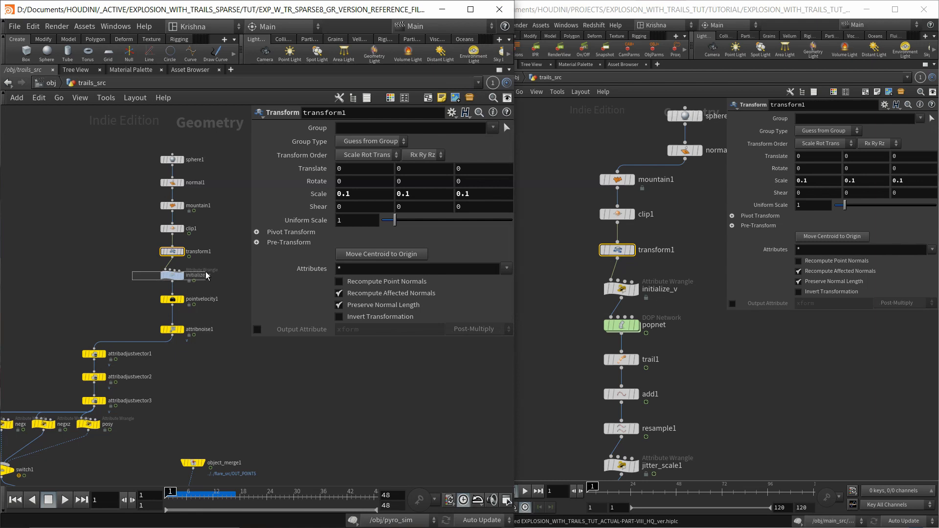
click(622, 288)
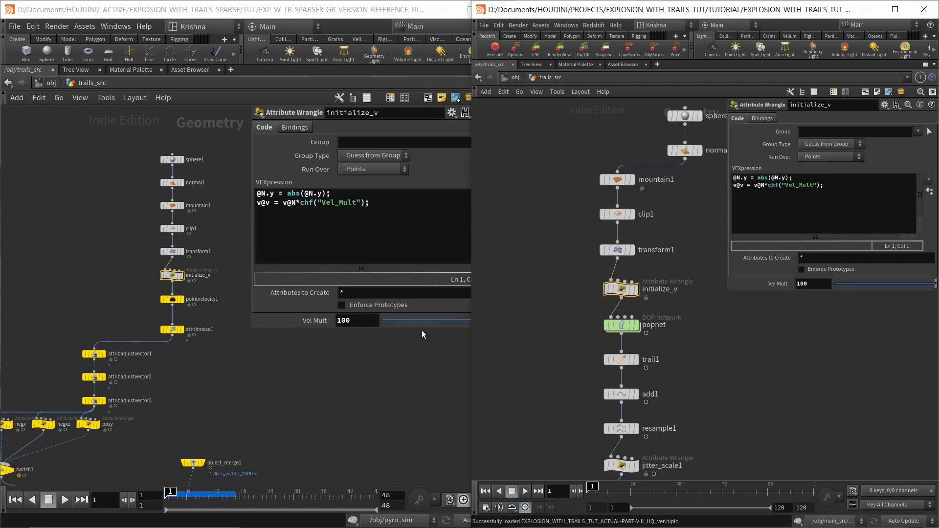
click(132, 290)
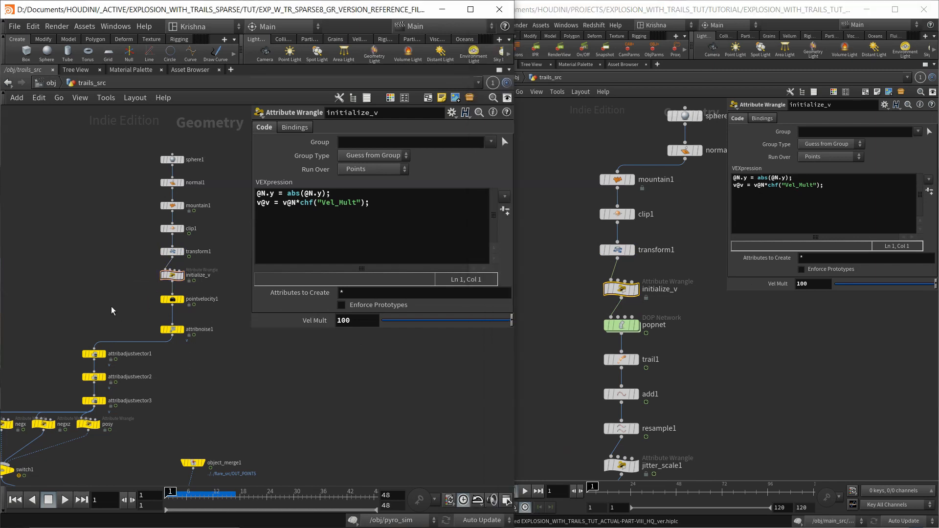
Inspect the reference's pointvelocity1 Curl Noise settings and compare its place after initialize_v with the tutorial's chain
click(172, 299)
click(585, 339)
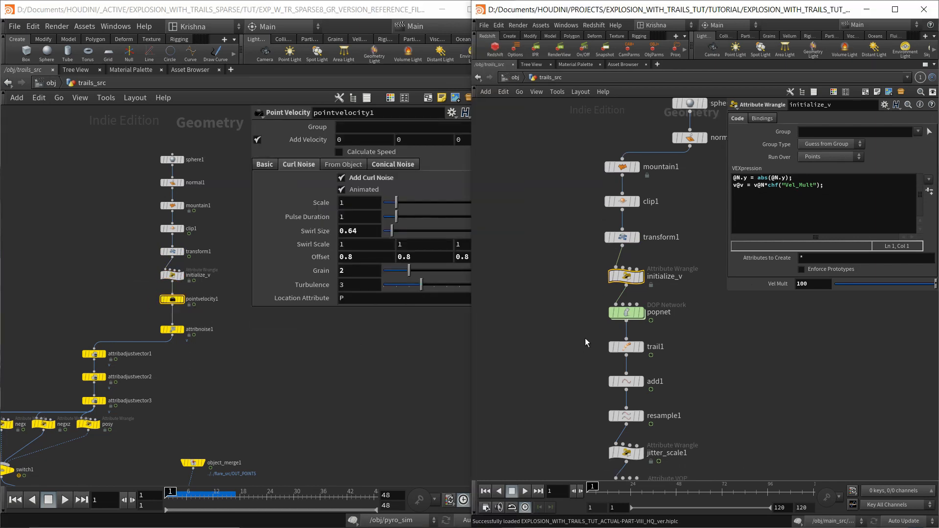
scroll(191, 314, up, 1)
middle_drag(207, 316, 197, 312)
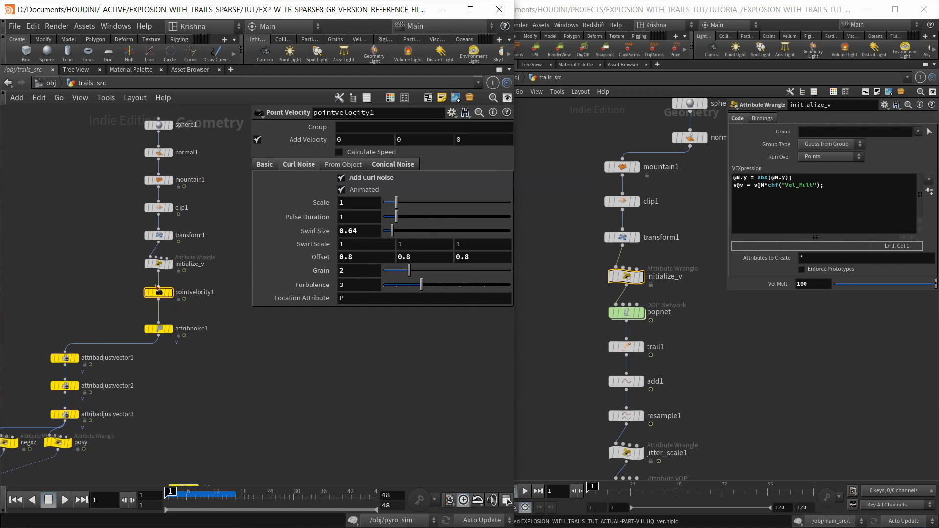
middle_drag(179, 376, 211, 341)
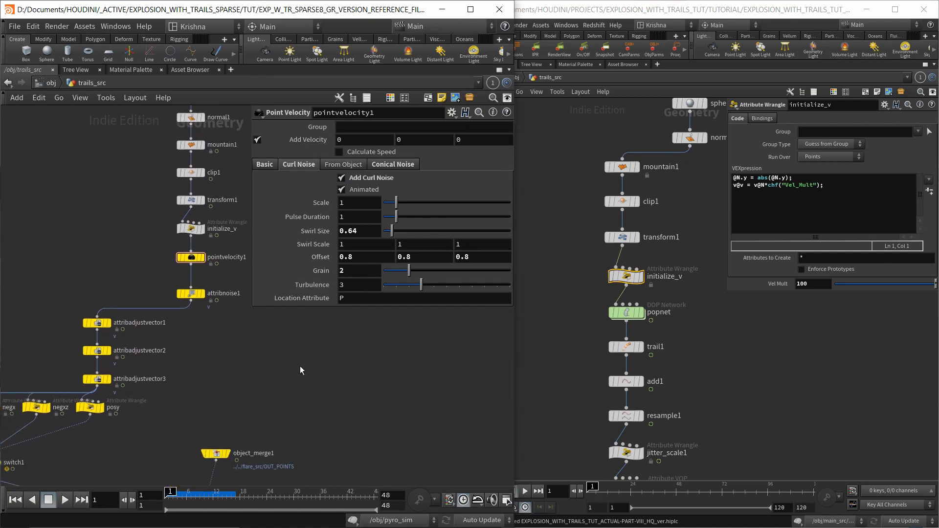
Maximize the reference file's window and show its viewport and parameters alongside the pointvelocity1 and attribnoise1 nodes
double_click(357, 13)
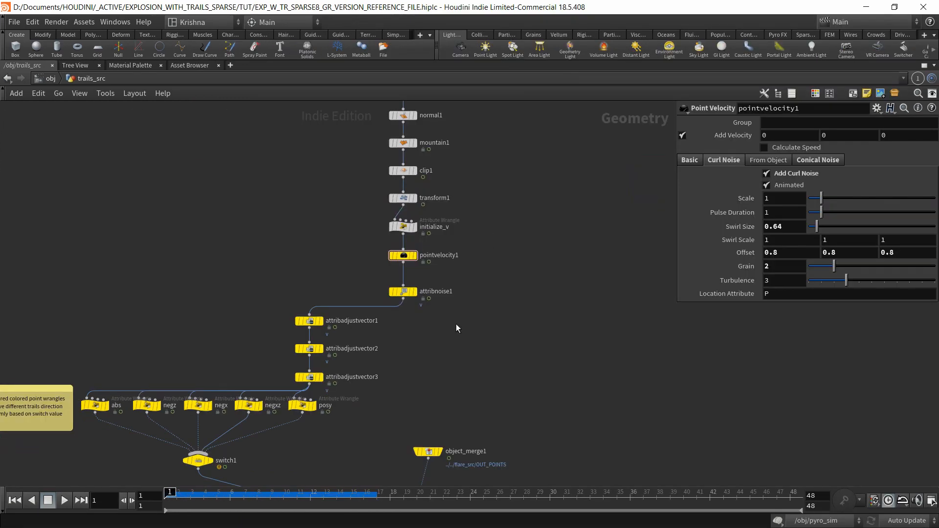
scroll(455, 324, down, 2)
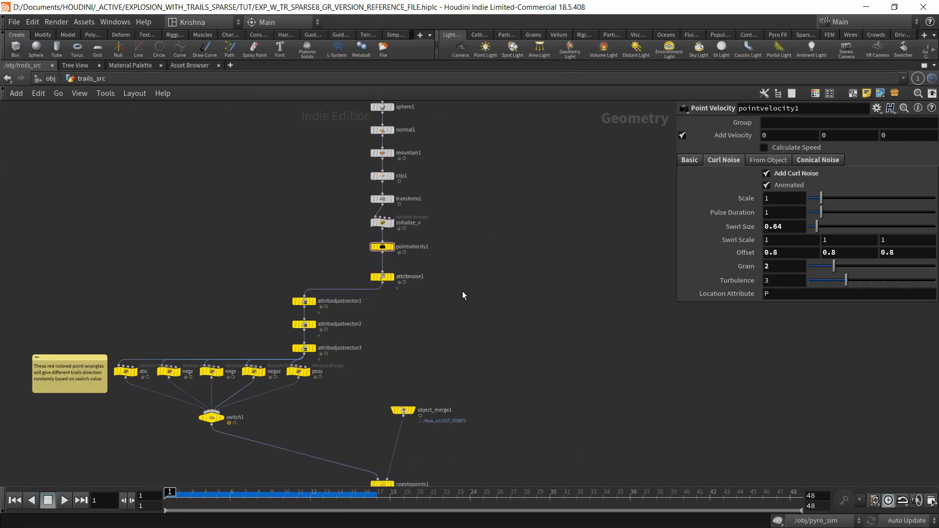
key(ctrl+b)
scroll(508, 378, up, 2)
mouse_move(507, 378)
middle_down()
mouse_move(580, 392)
mouse_move(582, 384)
middle_up()
drag(570, 374, 490, 350)
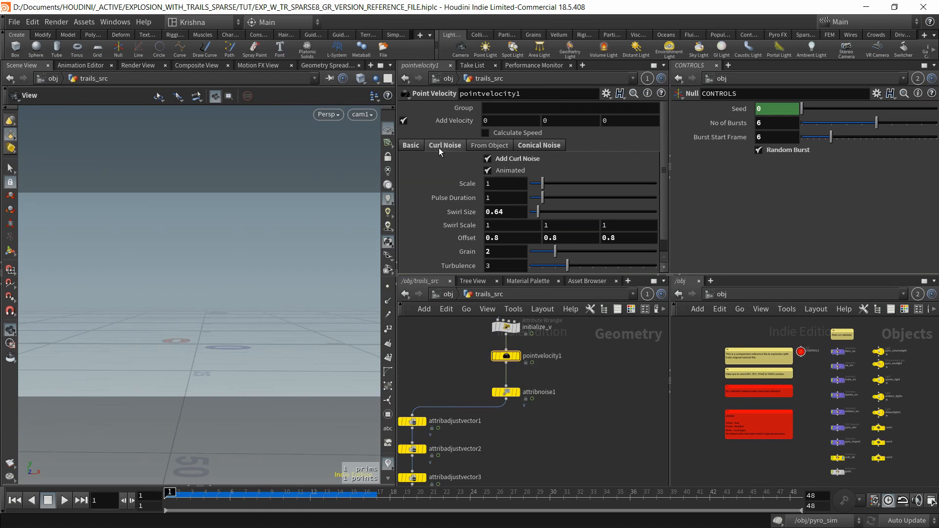
Turn off Add Velocity on pointvelocity1, return to the first frame and review the node's Curl Noise settings
click(412, 147)
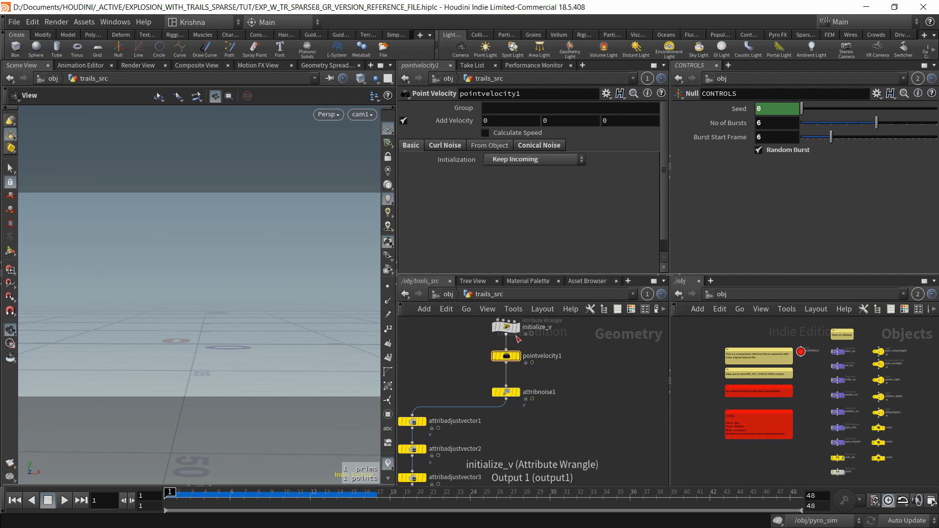
click(403, 120)
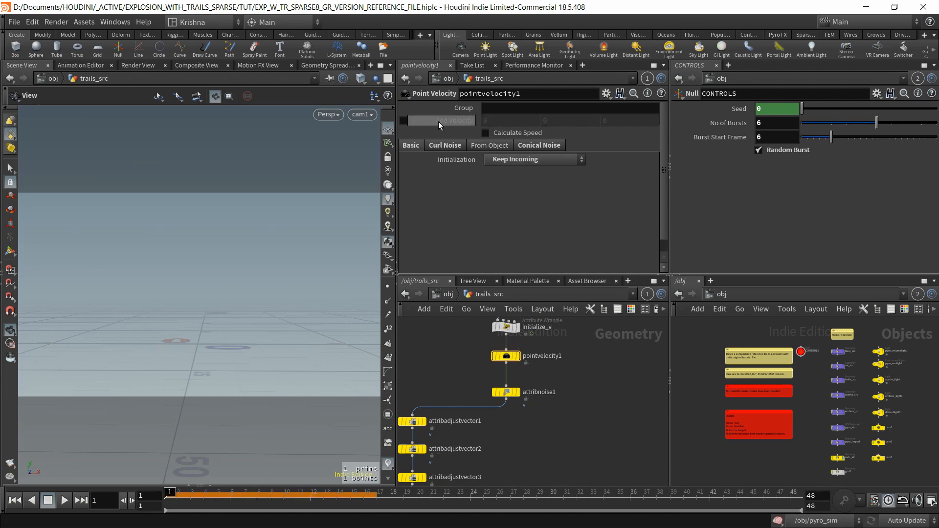
click(15, 500)
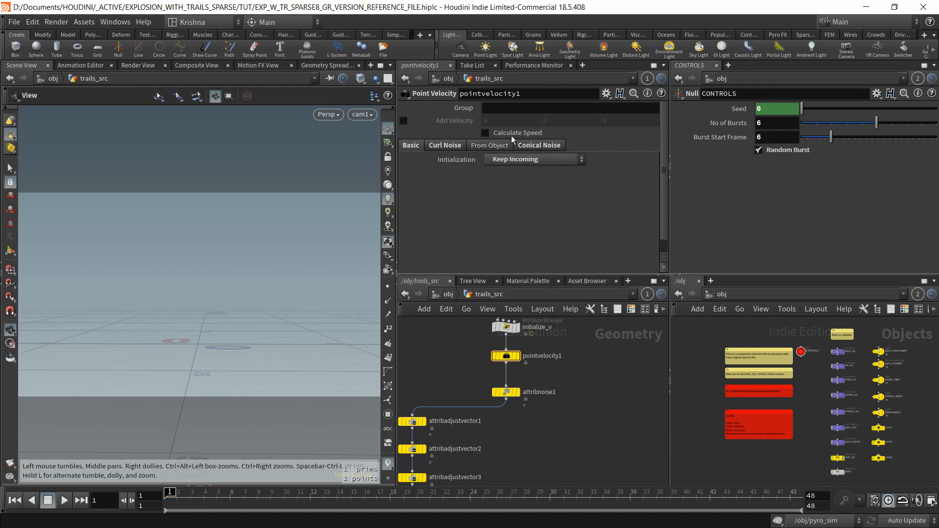
click(444, 146)
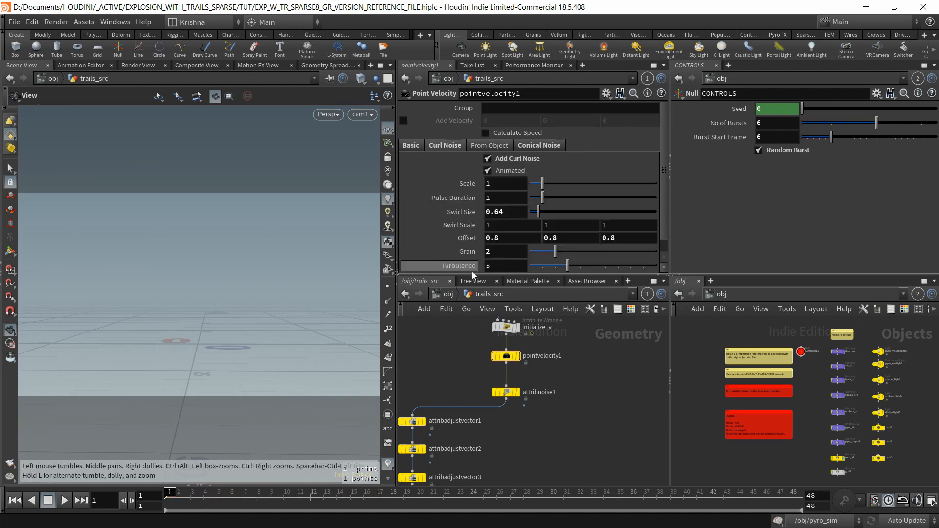
scroll(472, 213, down, 1)
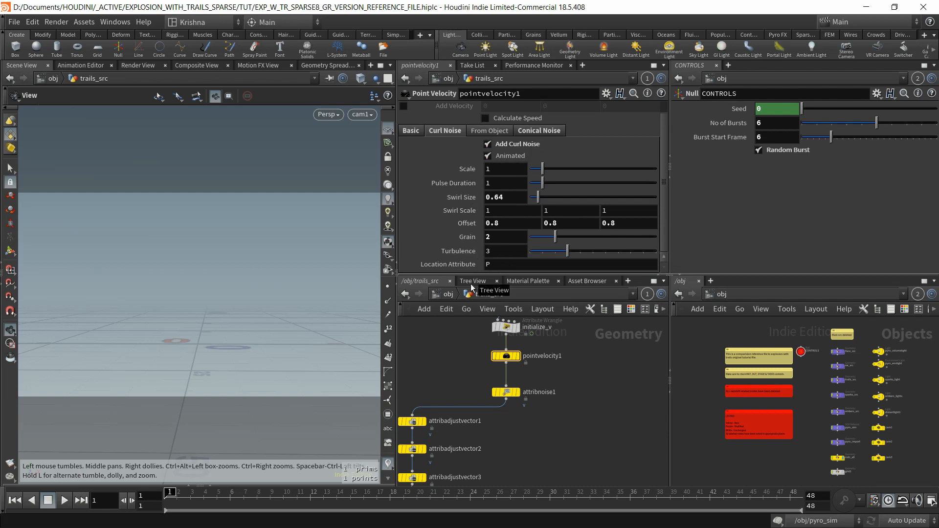
Display the output of pointvelocity1 and enable the scene's v visualizer to show velocity vectors in the viewport
click(517, 356)
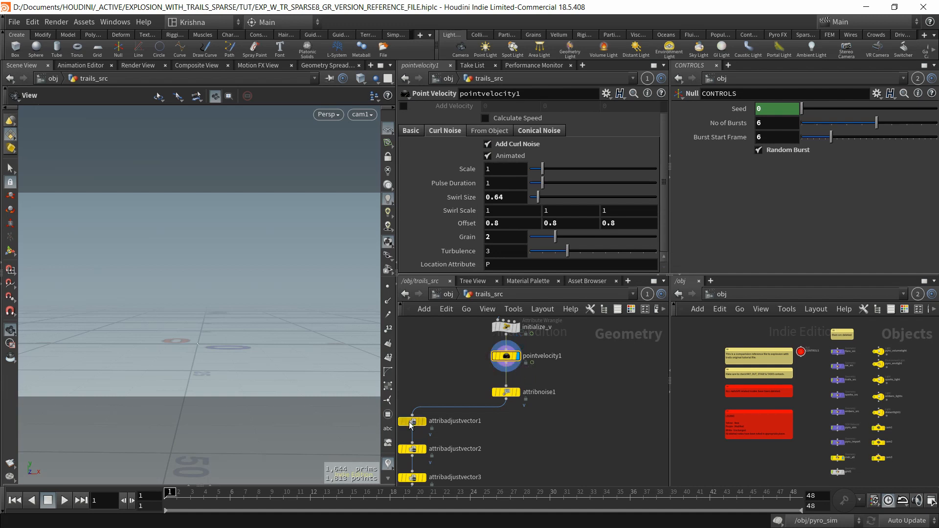
click(388, 464)
click(392, 451)
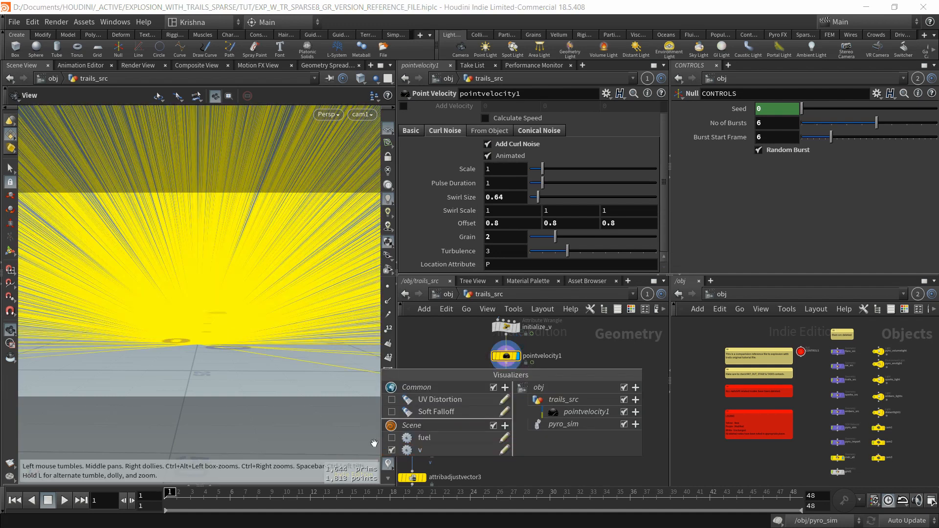
mouse_move(216, 288)
mouse_down()
mouse_move(203, 319)
mouse_move(218, 298)
mouse_up()
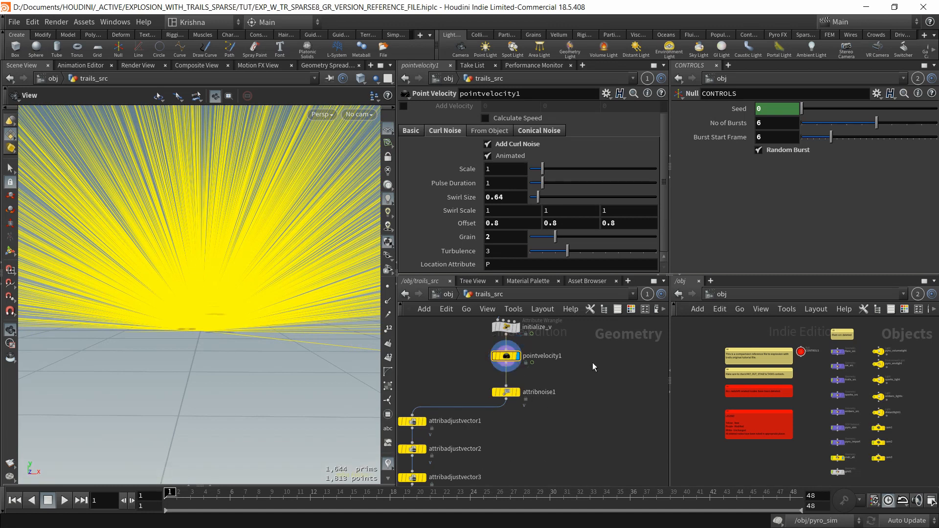
Set the Vel Mult value of the initialize_v wrangle to 1
scroll(558, 377, up, 2)
click(507, 362)
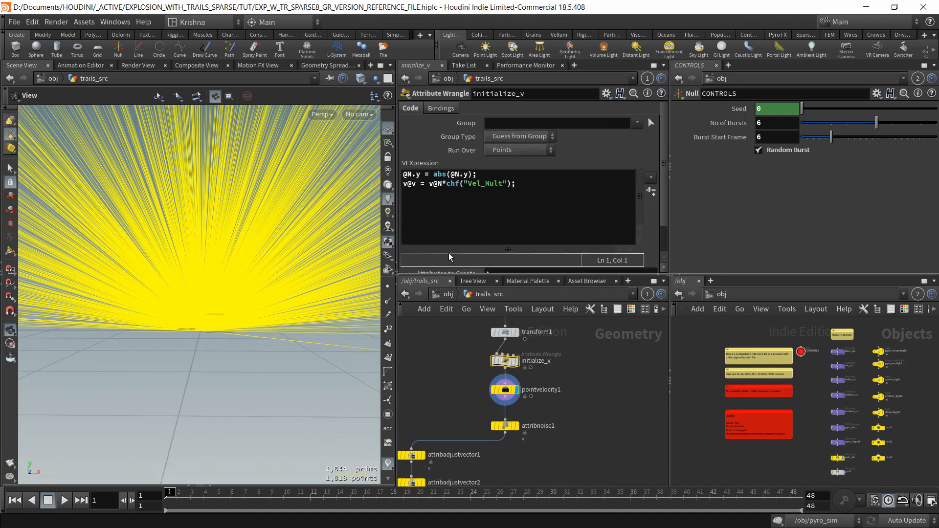
scroll(448, 253, down, 2)
click(502, 266)
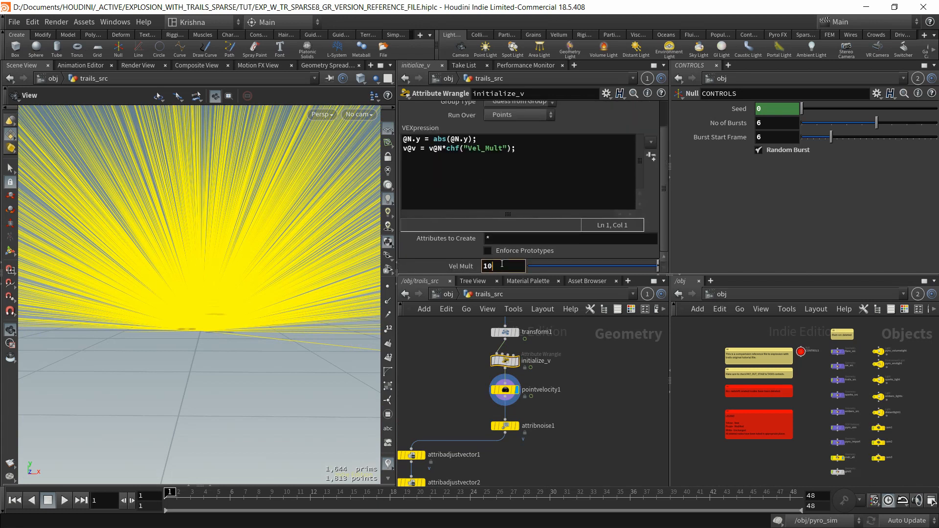
key(BackSpace)
key(Return)
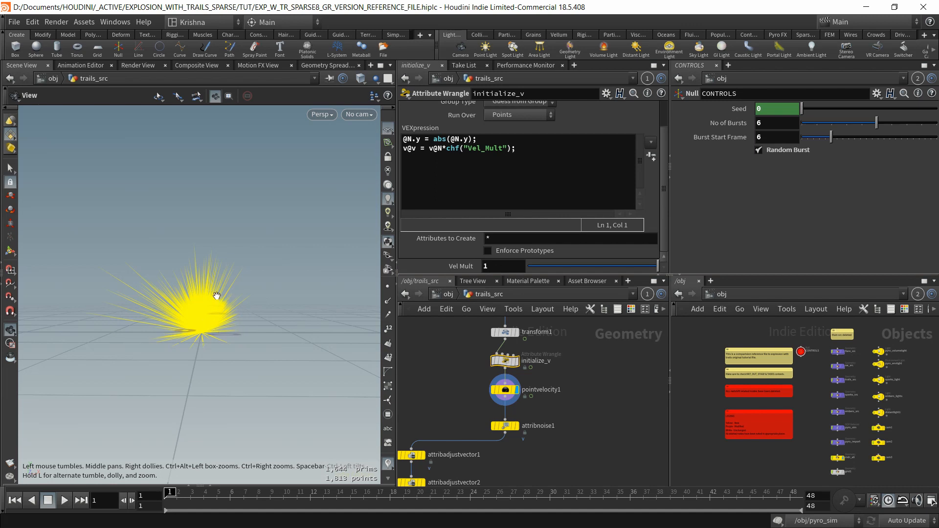
Compare the velocity vectors with pointvelocity1's Add Curl Noise and Animated options off and on while scrubbing frames
click(505, 390)
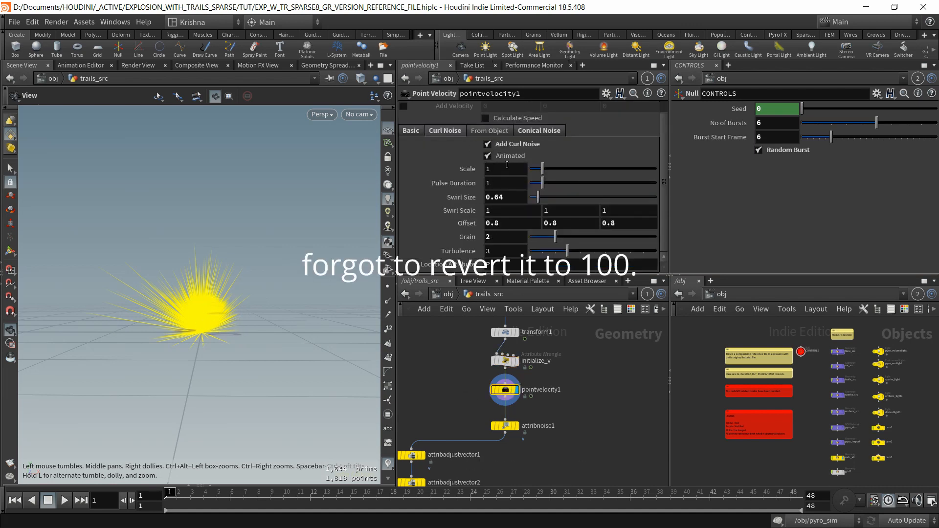
click(495, 148)
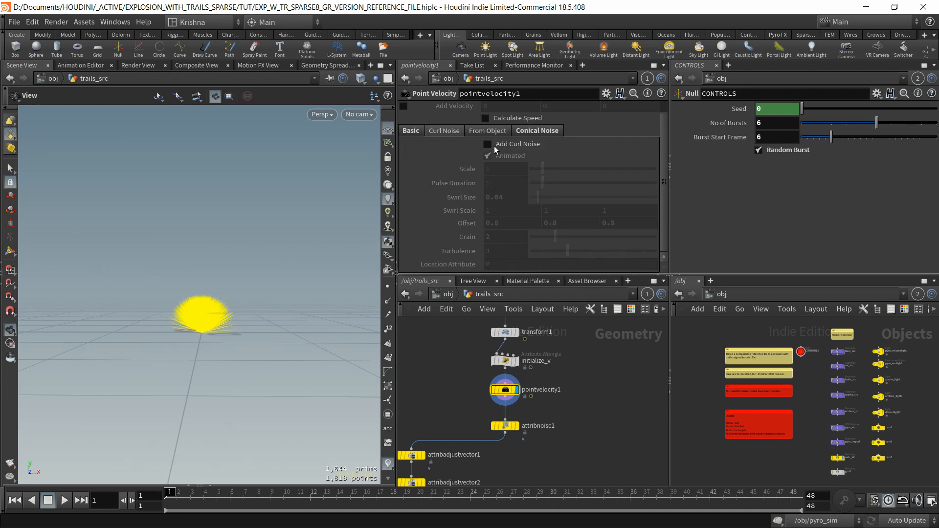
click(494, 146)
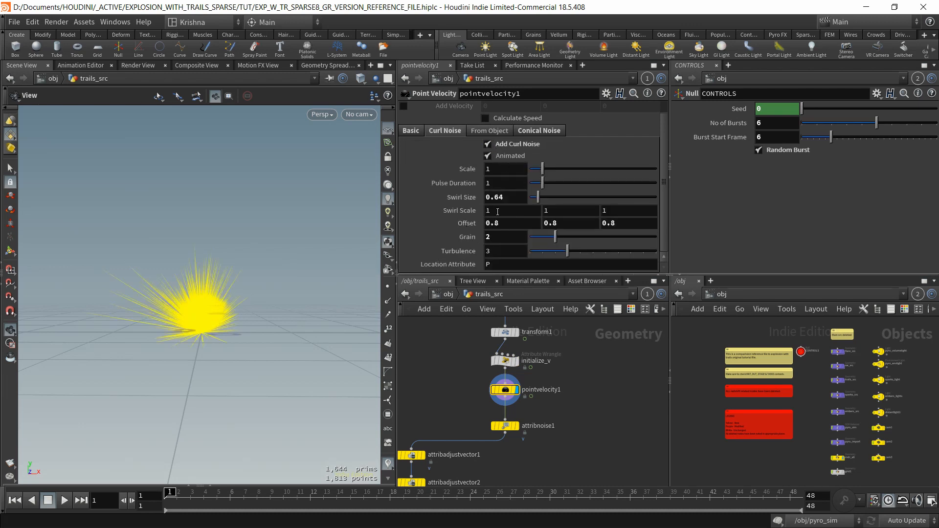
mouse_move(171, 495)
mouse_down()
mouse_move(237, 498)
mouse_move(167, 495)
mouse_up()
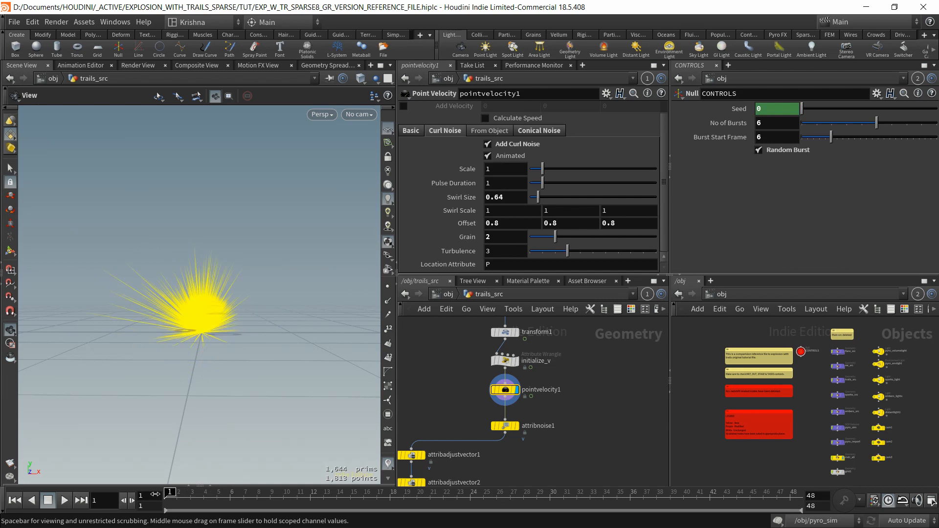
click(488, 156)
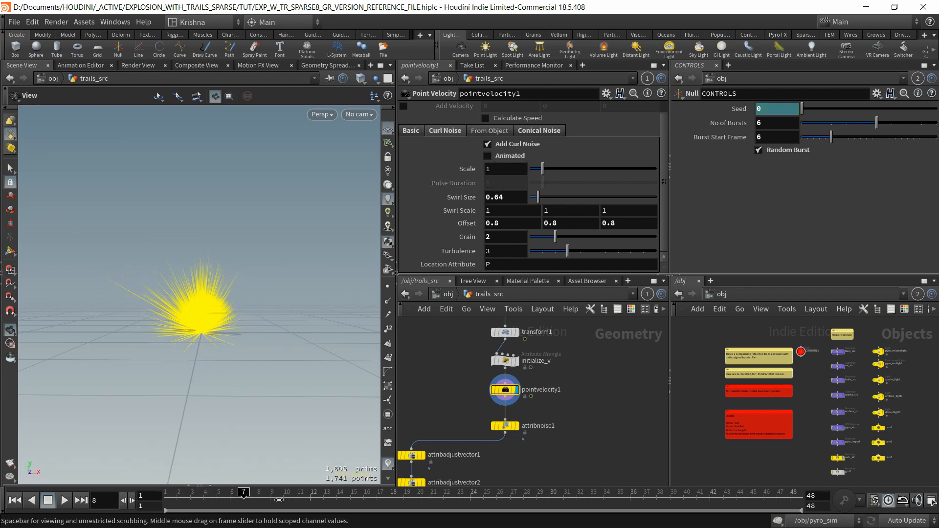
click(487, 155)
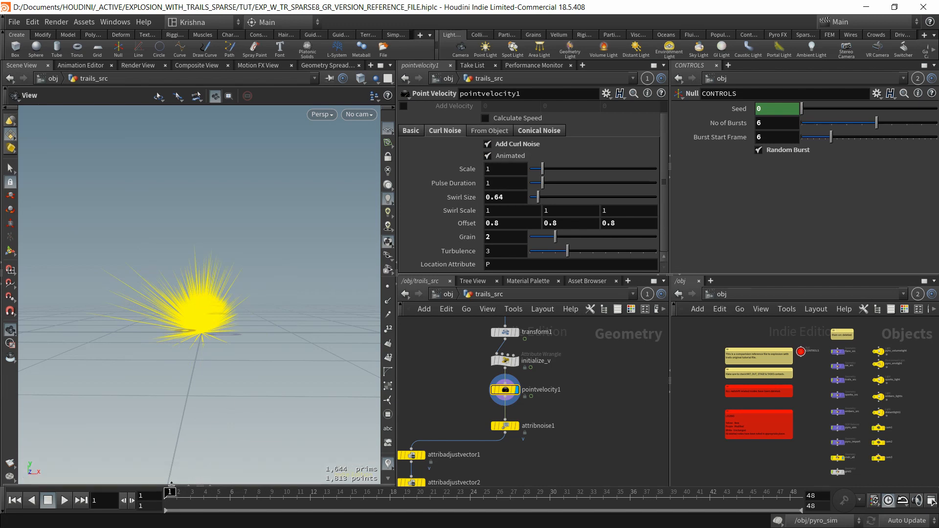
mouse_move(169, 495)
mouse_down()
mouse_move(287, 500)
mouse_move(169, 497)
mouse_up()
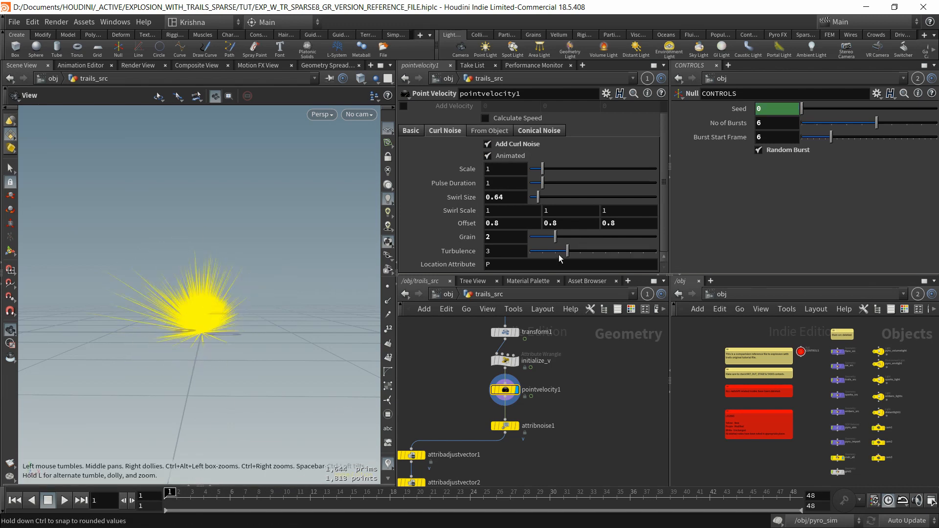
Examine pointvelocity1's Conical Noise settings and check how Cone Angle and Directional Bias evaluate across frames
click(485, 135)
click(529, 134)
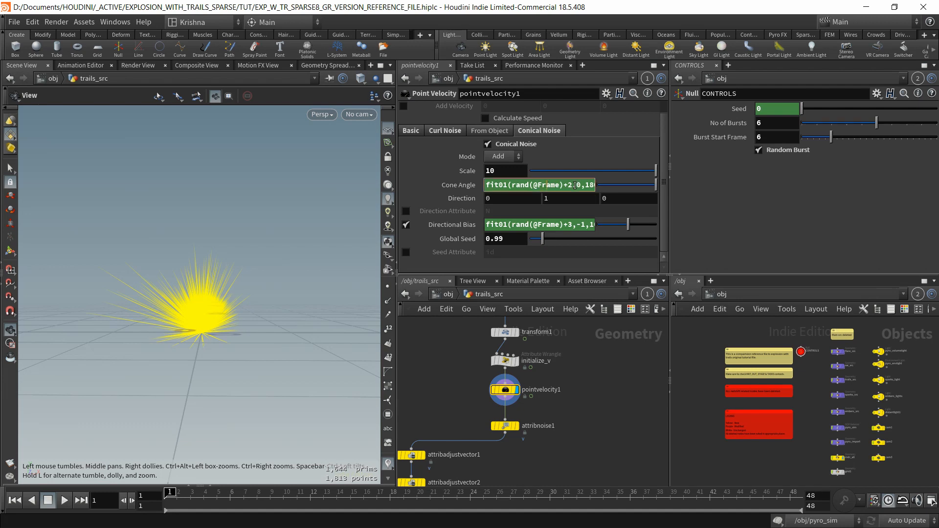
click(452, 225)
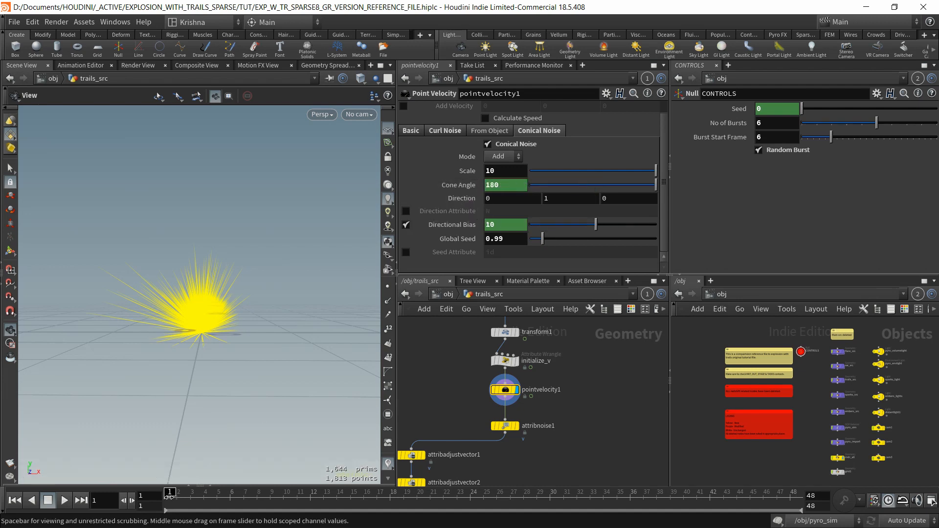
mouse_move(170, 495)
mouse_down()
mouse_move(326, 495)
mouse_move(177, 499)
mouse_up()
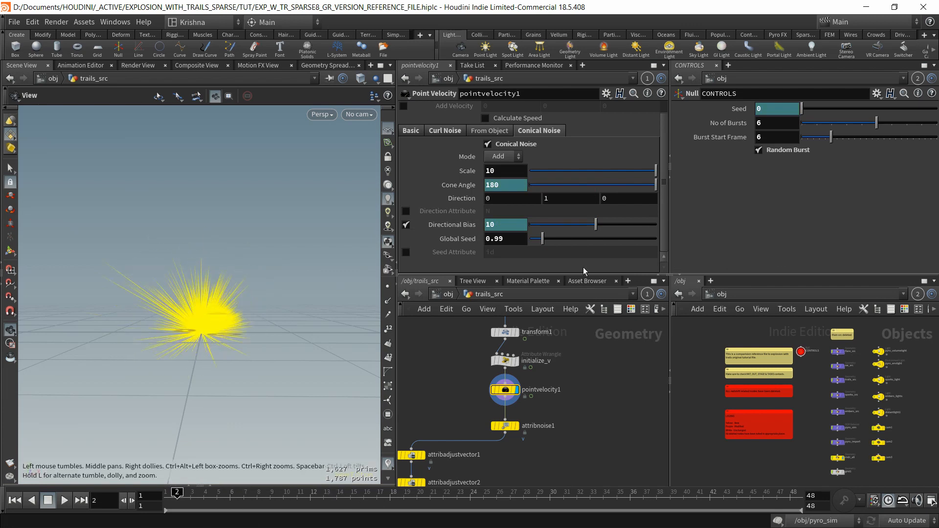
key(Left)
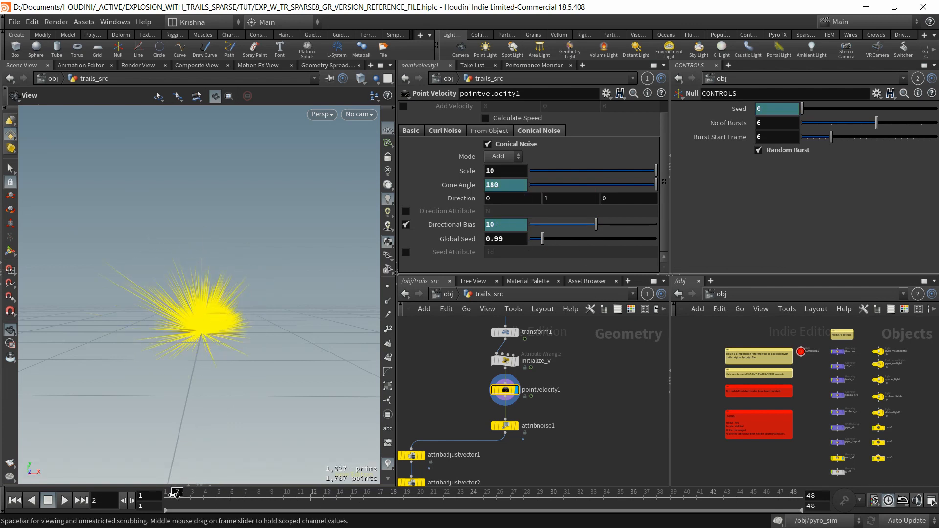
click(461, 187)
click(460, 226)
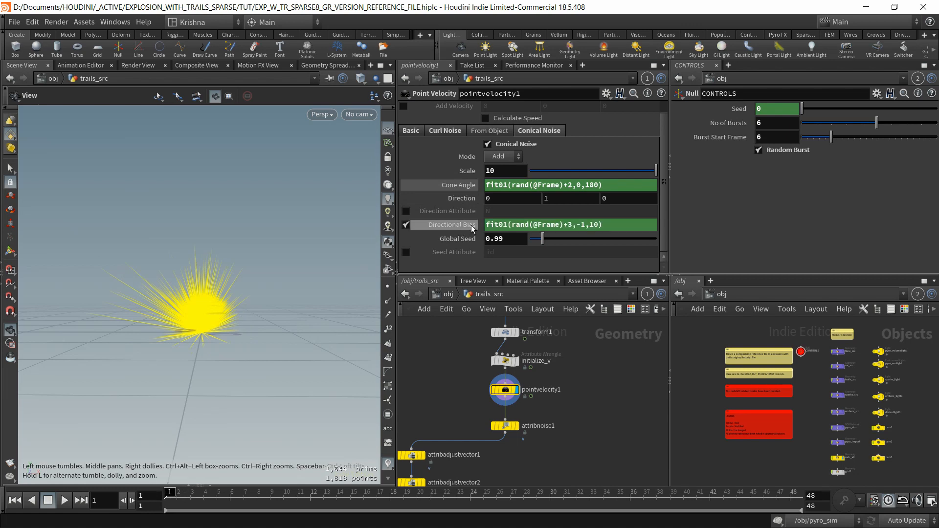
double_click(569, 186)
key(BackSpace)
key(BackSpace)
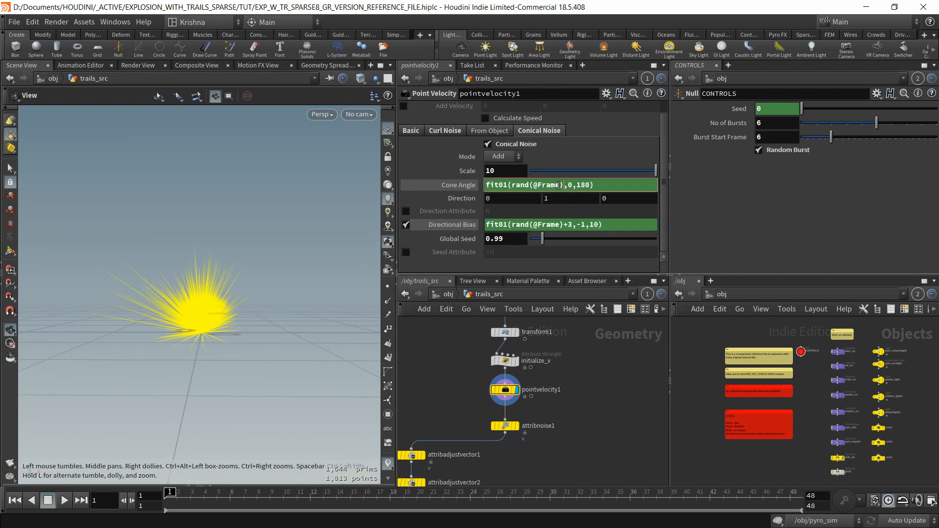
text(+2)
double_click(568, 225)
key(BackSpace)
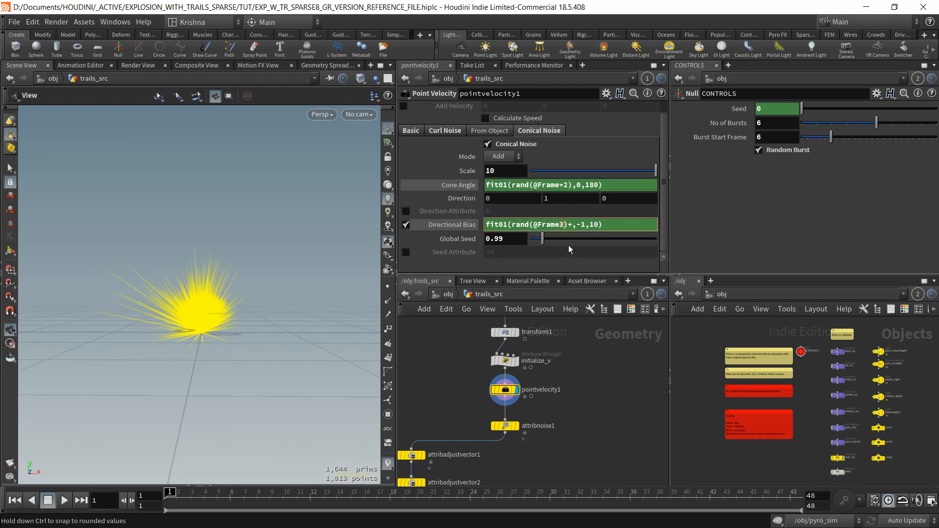
key(Return)
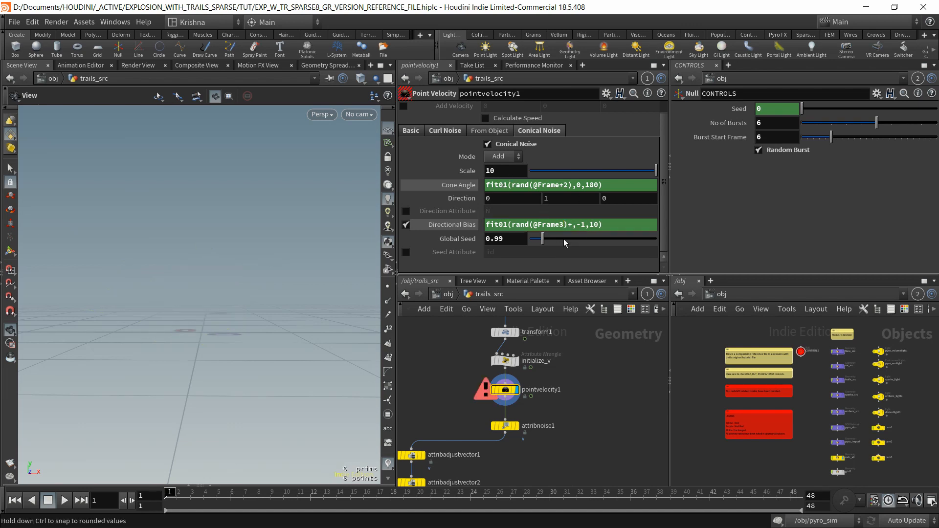
click(572, 225)
key(BackSpace)
click(561, 226)
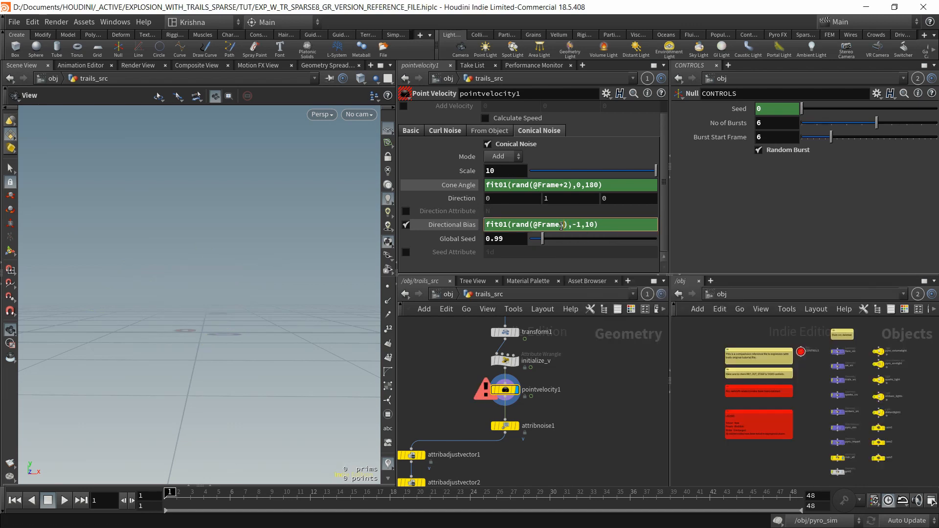
text(+3)
key(Return)
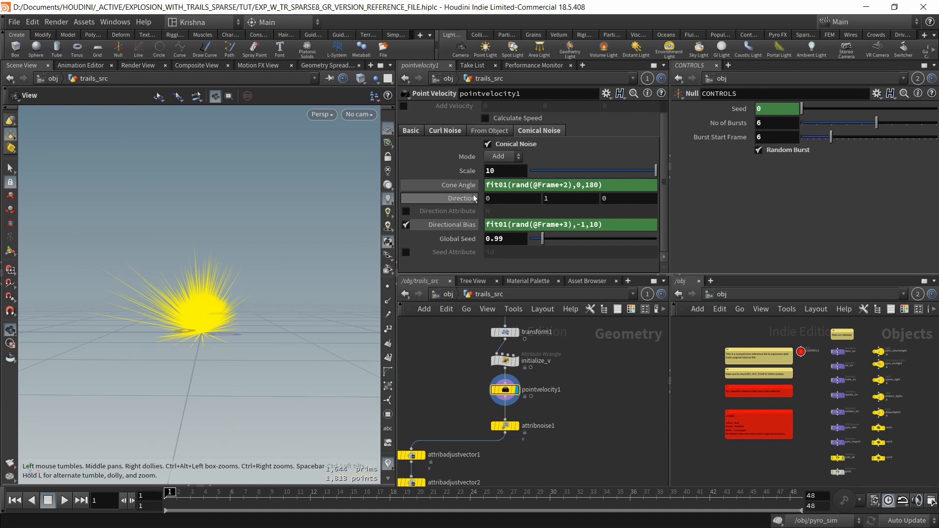
Show the evaluated Cone Angle and Directional Bias values and scrub the timeline to check their variation per frame
click(458, 185)
click(463, 224)
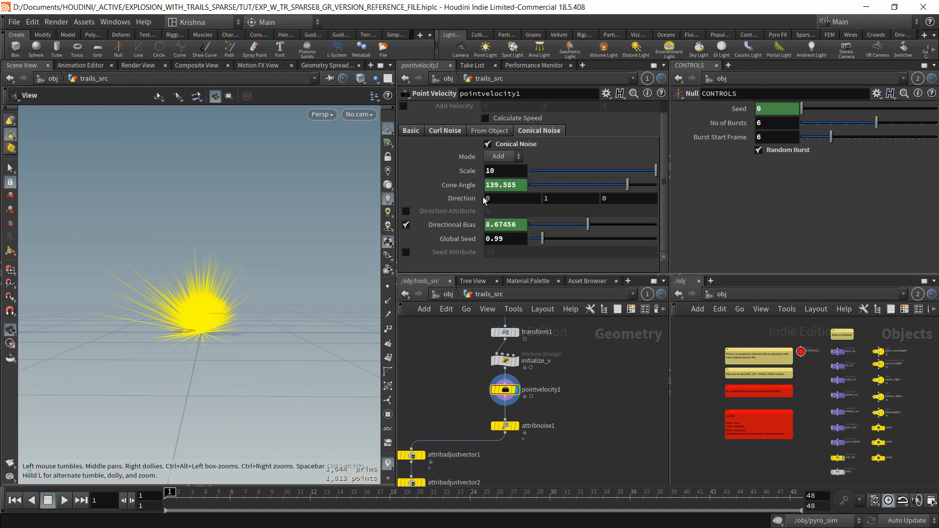
drag(174, 497, 143, 493)
Display attribnoise1's output and examine its attribute, noise value, remap ramp and noise pattern settings against pointvelocity1
click(505, 426)
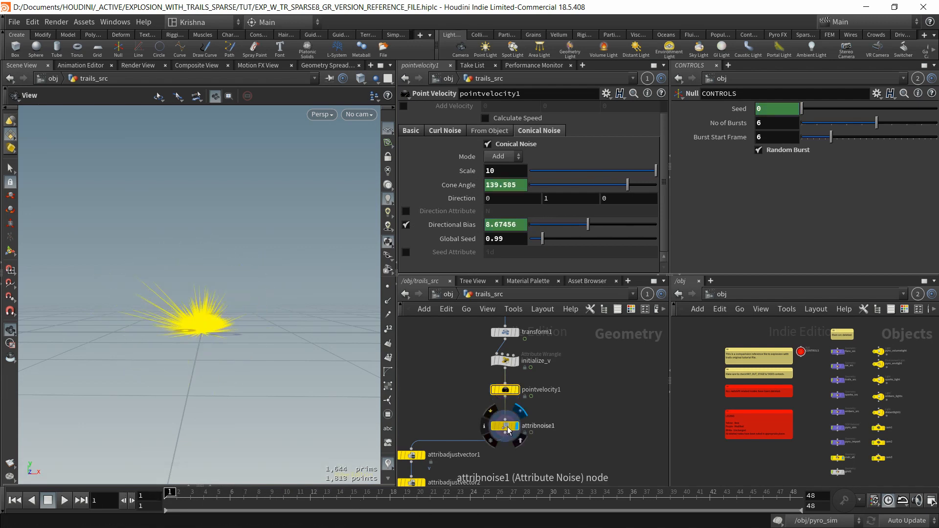
scroll(456, 167, down, 3)
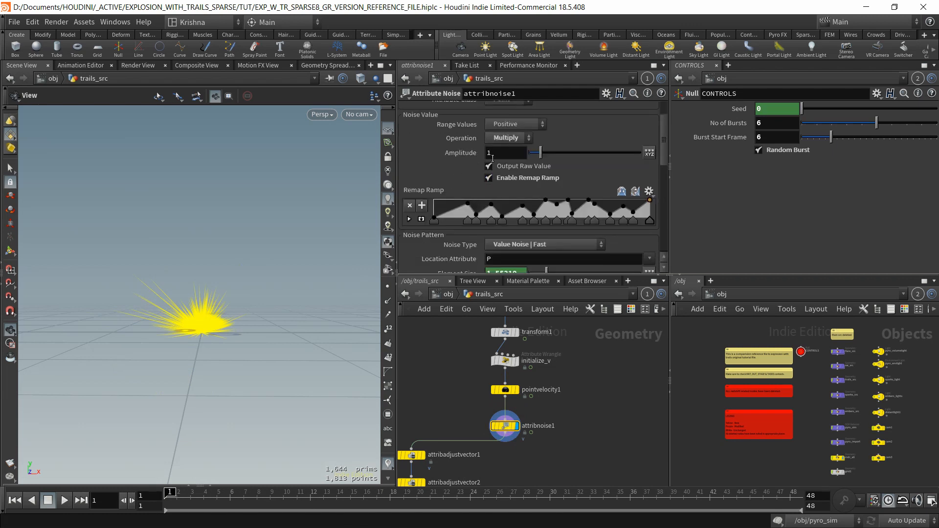
click(492, 415)
click(493, 414)
scroll(447, 194, up, 3)
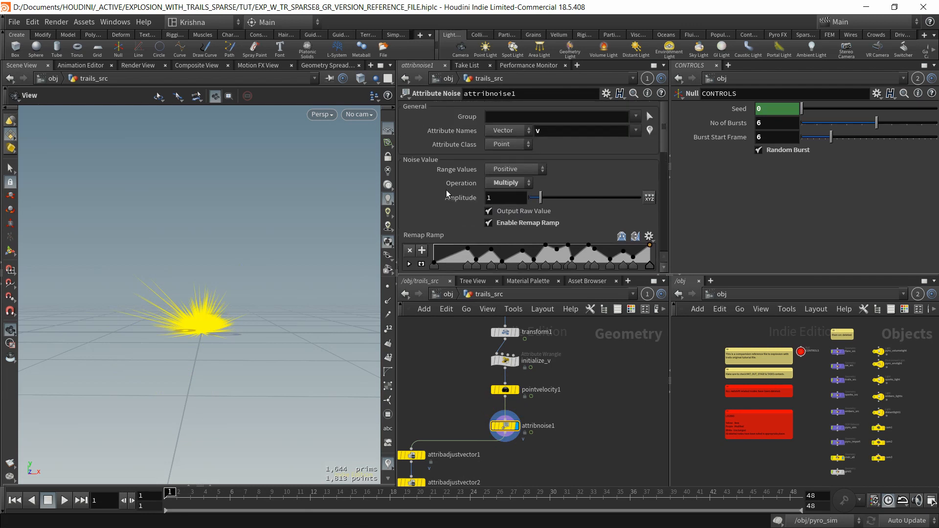
scroll(447, 193, down, 5)
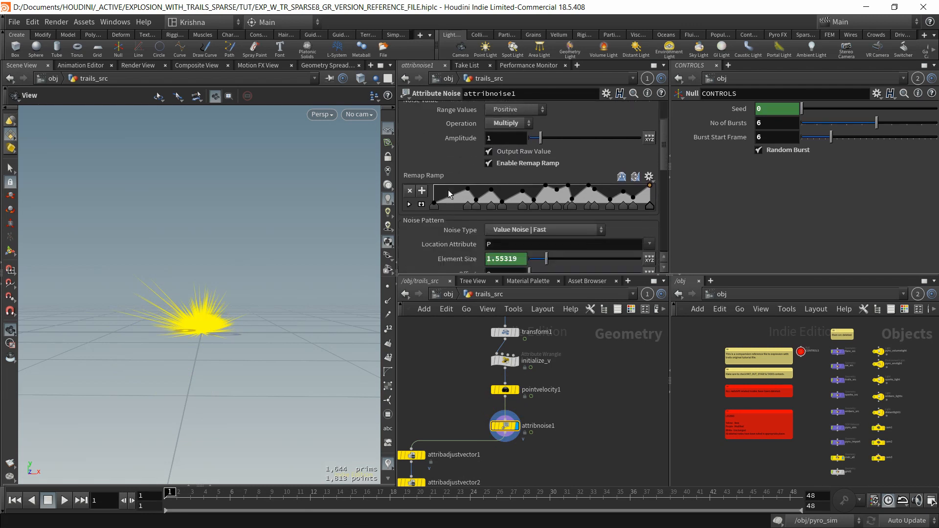
scroll(449, 227, up, 5)
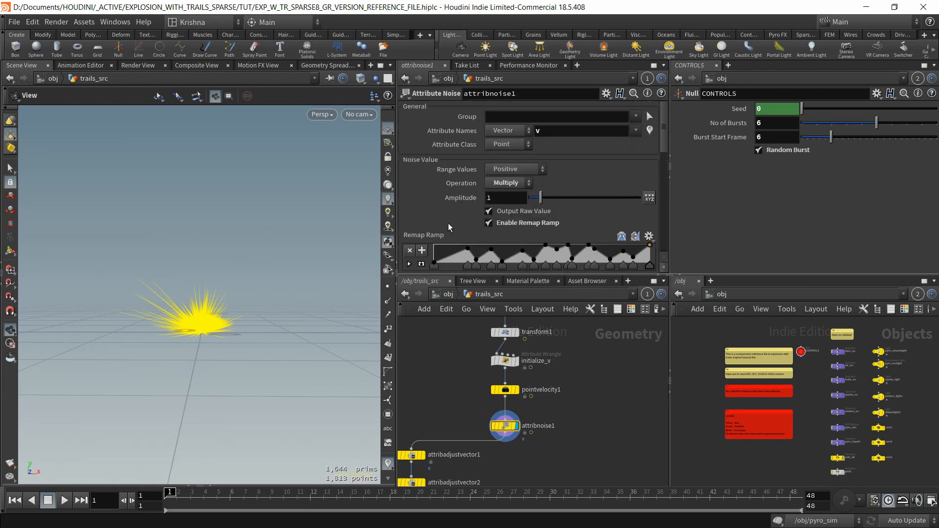
click(514, 392)
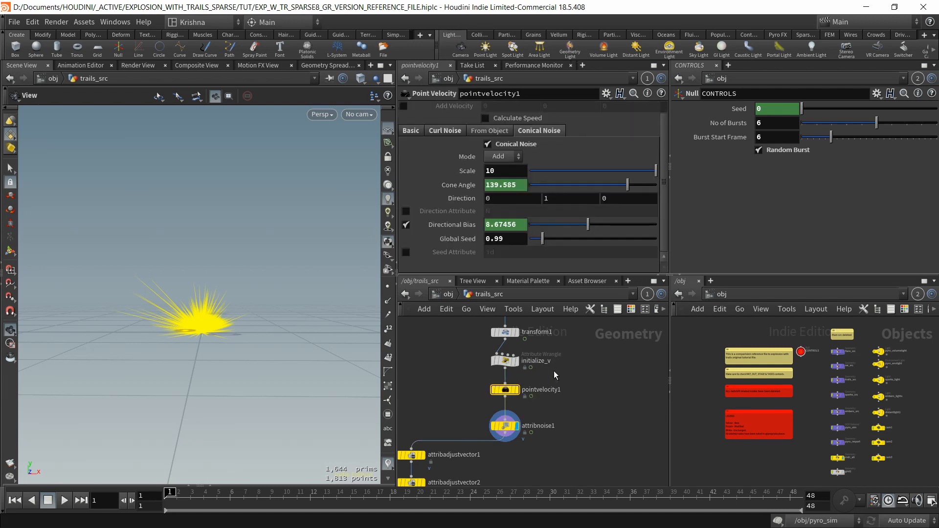
Select attribnoise1 in trails_src and review its noise value settings, remap ramp and noise pattern
click(505, 426)
scroll(457, 229, down, 3)
scroll(456, 236, up, 3)
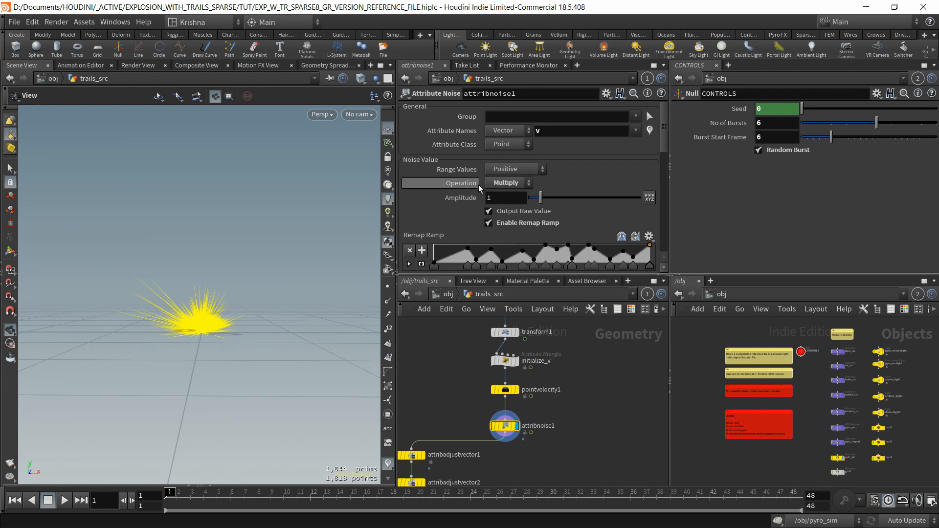
scroll(493, 188, down, 3)
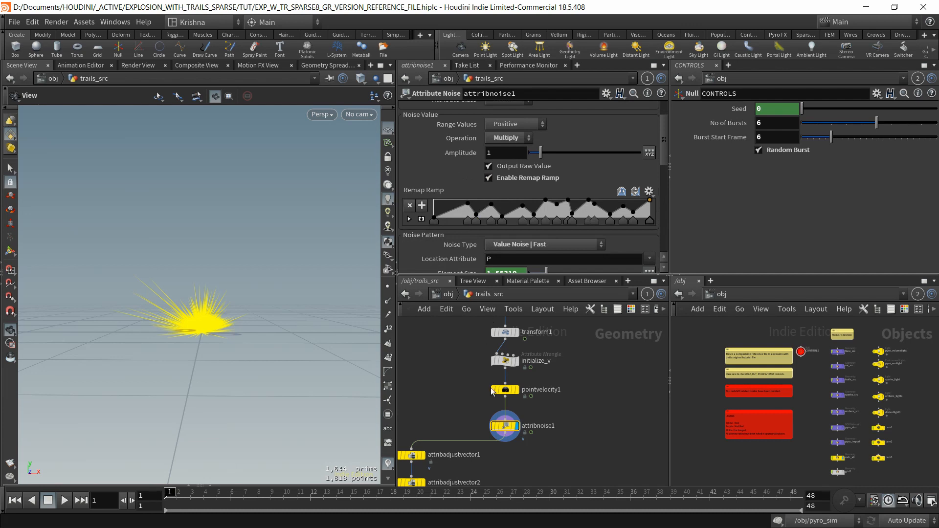
Open the flare_src network in the second network view and select its attribnoise1 node for comparison
scroll(850, 381, up, 4)
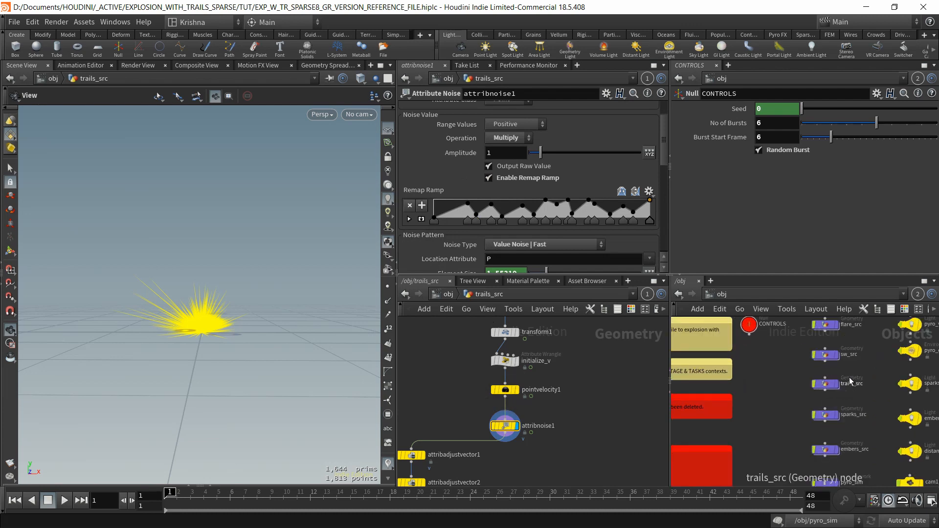
double_click(827, 324)
scroll(779, 391, up, 5)
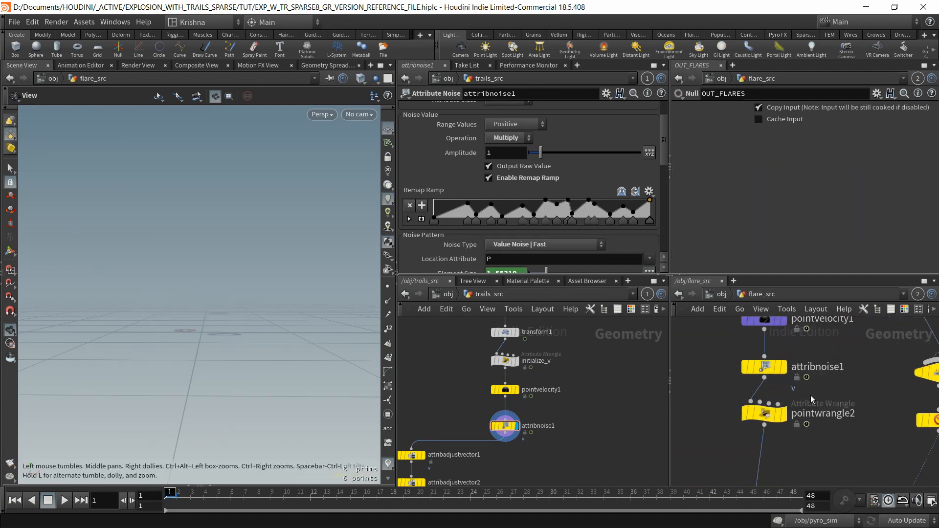
click(772, 387)
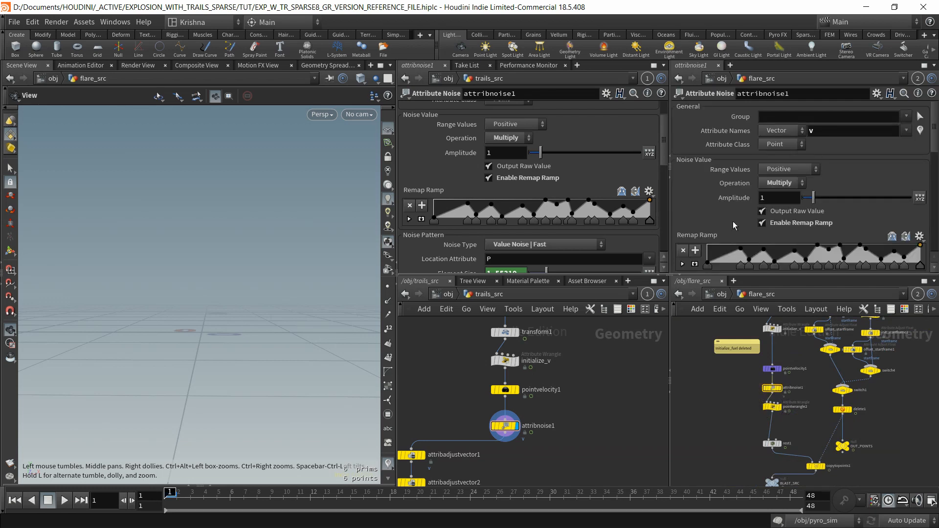
Show the Element Size expressions of both attribnoise1 nodes and compare the offset inside the rand function
scroll(601, 231, down, 3)
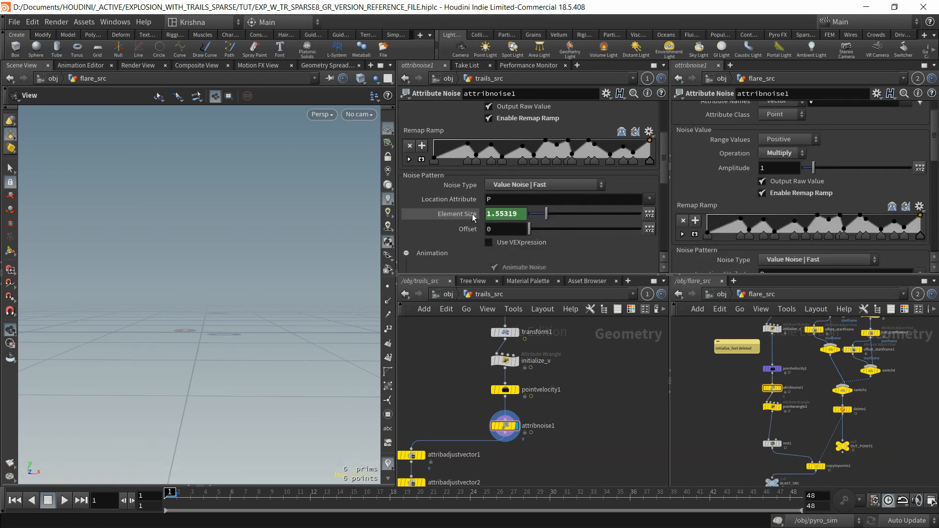
click(457, 214)
scroll(694, 191, down, 5)
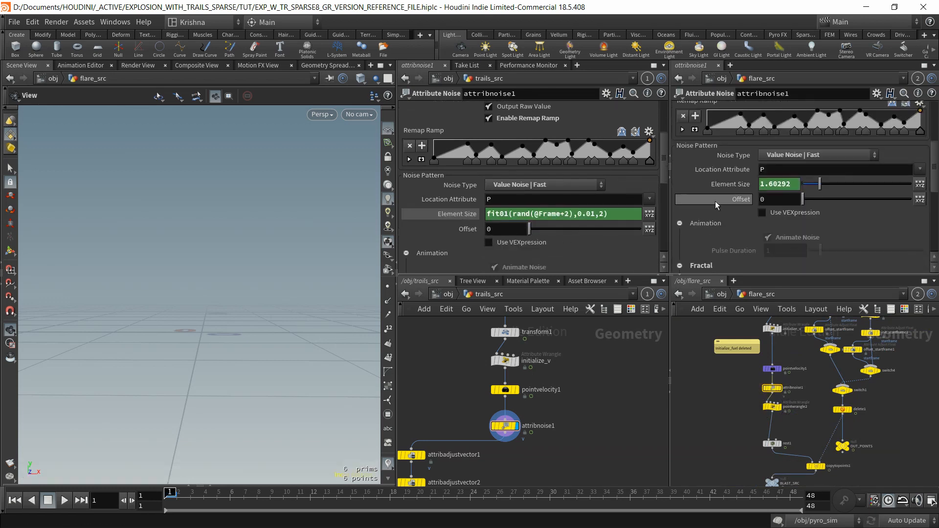
click(720, 186)
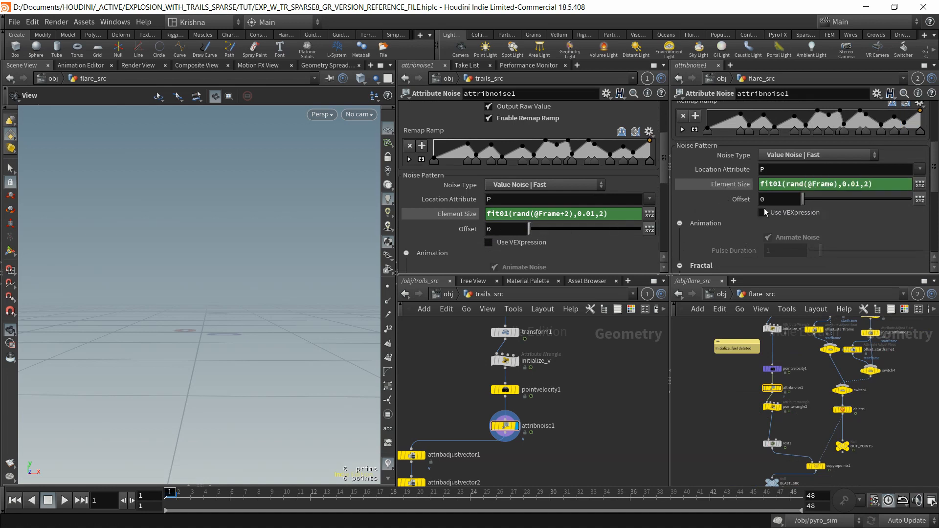
double_click(566, 214)
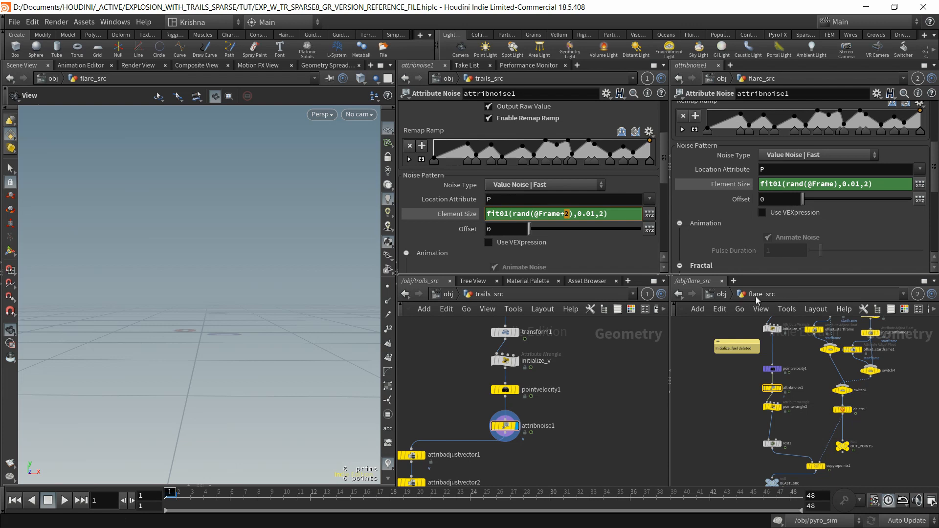
Compare the fractal and warping settings of the two attribnoise1 nodes, including the Lattice Warp Size expressions
scroll(725, 202, down, 2)
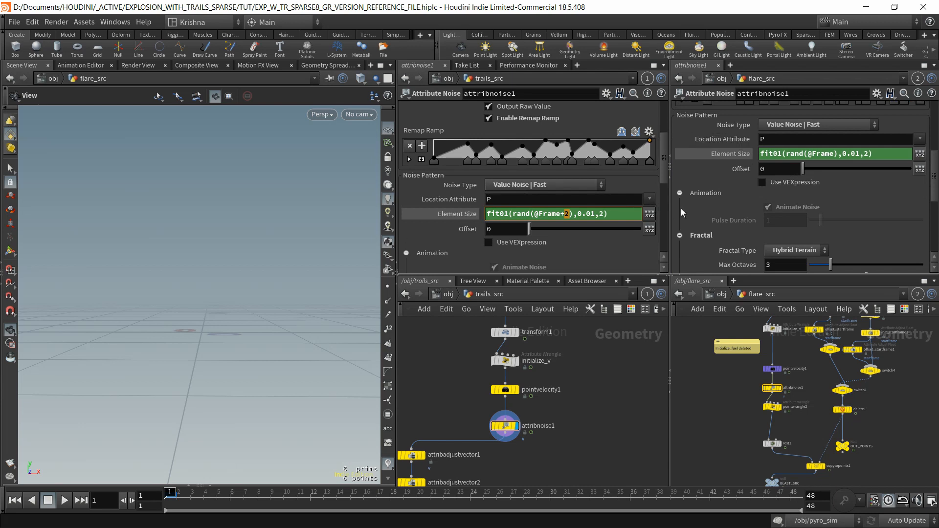
scroll(681, 208, down, 6)
scroll(474, 235, down, 7)
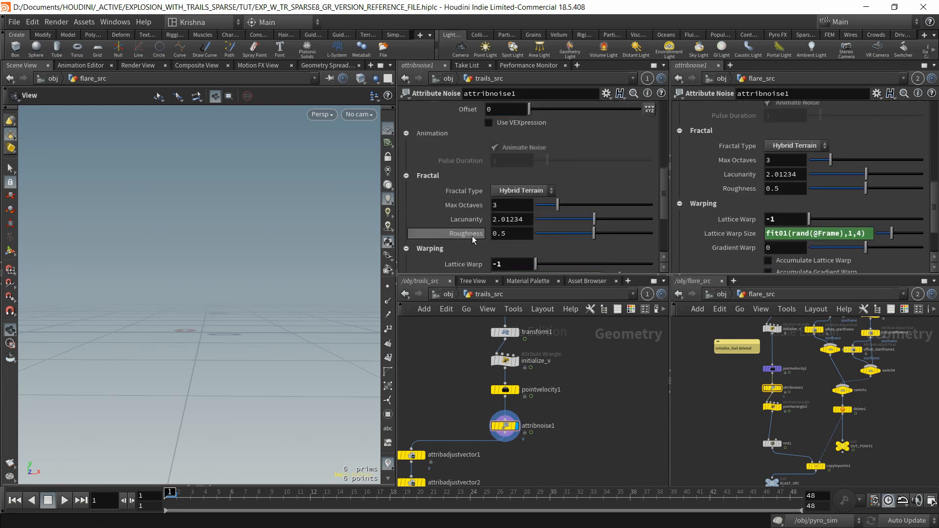
scroll(471, 236, down, 3)
scroll(471, 221, down, 3)
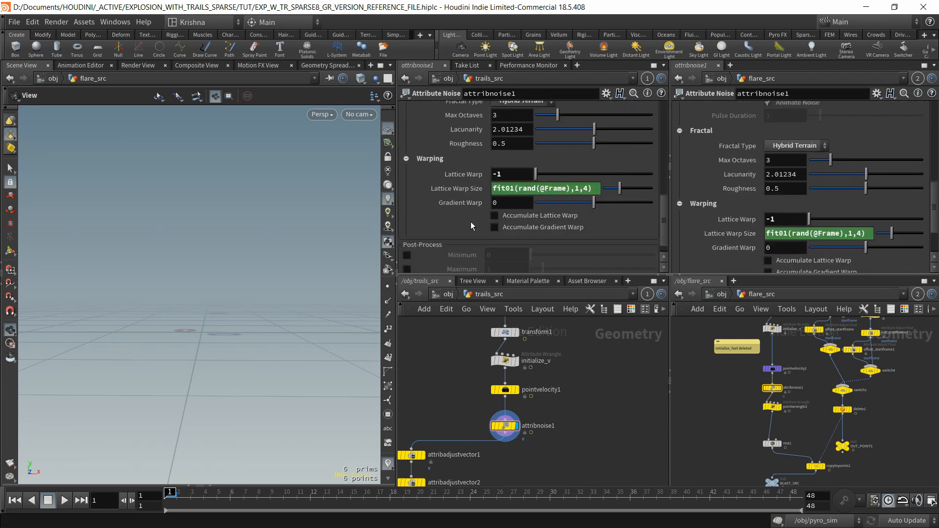
scroll(472, 226, up, 3)
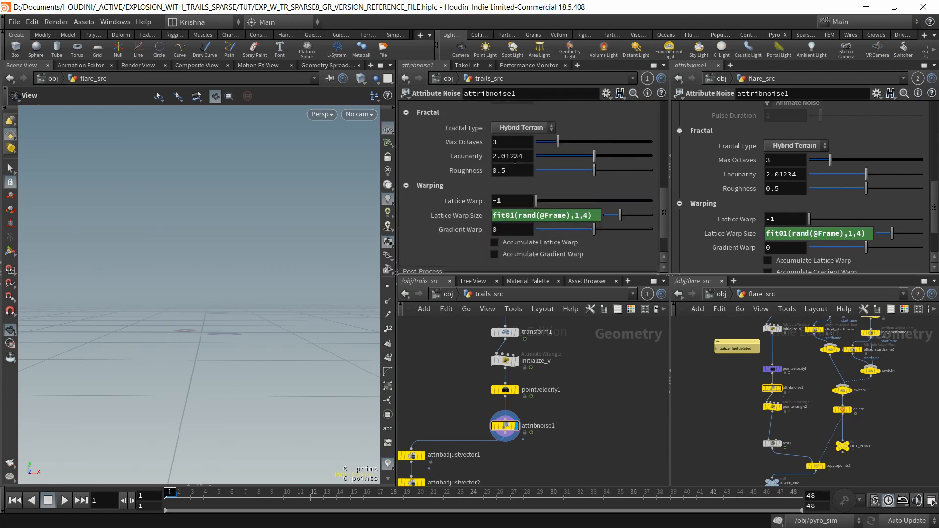
double_click(515, 156)
scroll(470, 226, down, 3)
Return the viewport to trails_src, show attribnoise1's evaluated Element Size and scrub the timeline to check its variation per frame
drag(472, 406, 524, 439)
scroll(780, 422, up, 2)
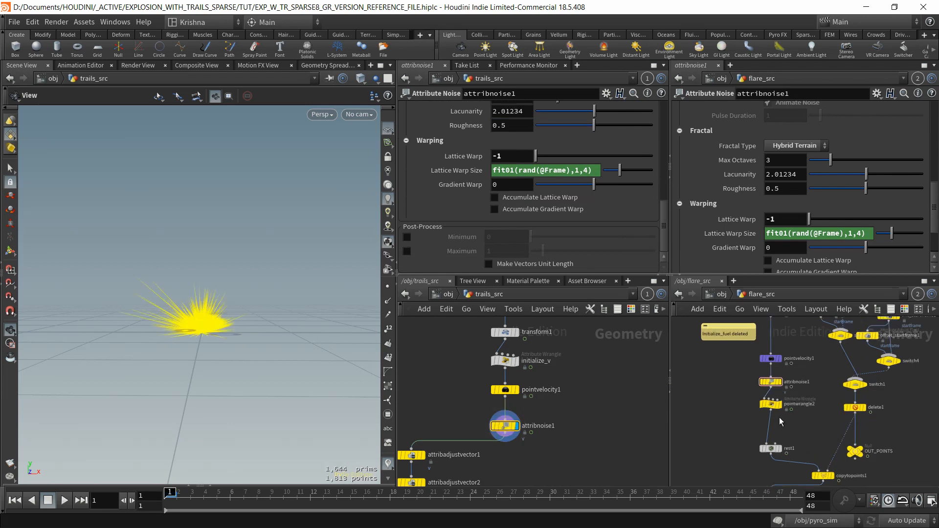
scroll(780, 421, up, 4)
middle_drag(593, 445, 672, 408)
scroll(486, 223, up, 6)
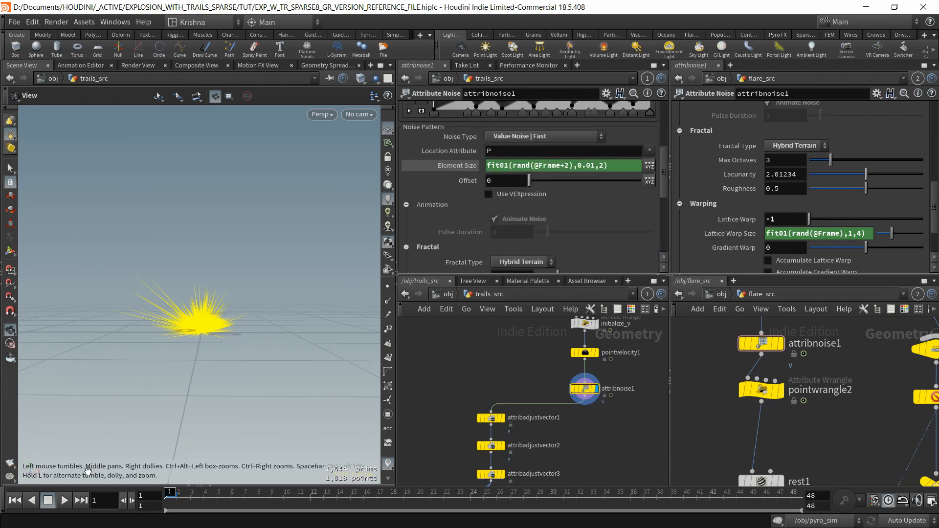
click(460, 165)
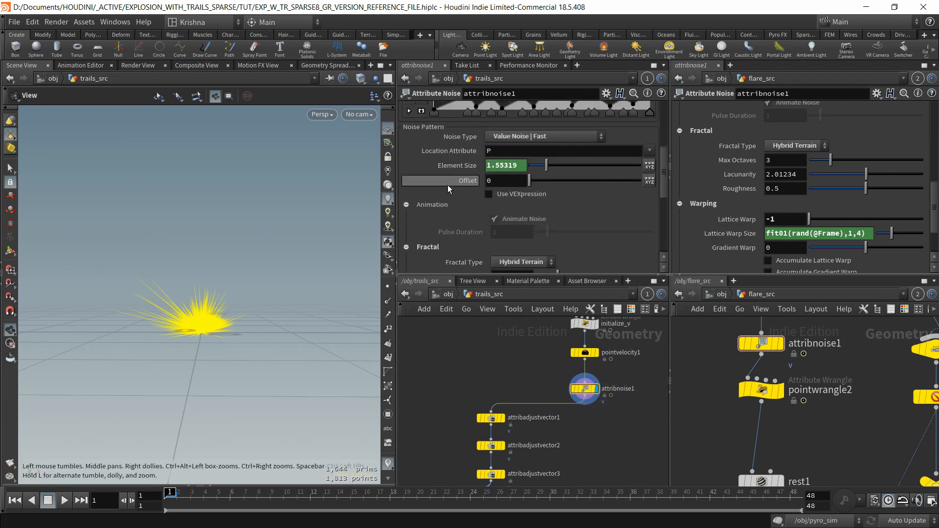
click(58, 501)
click(60, 501)
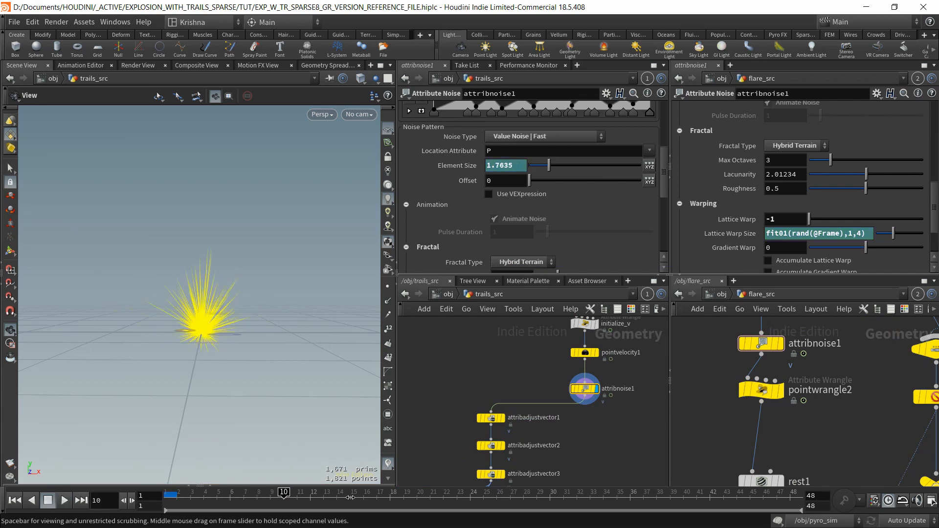
drag(379, 505, 143, 501)
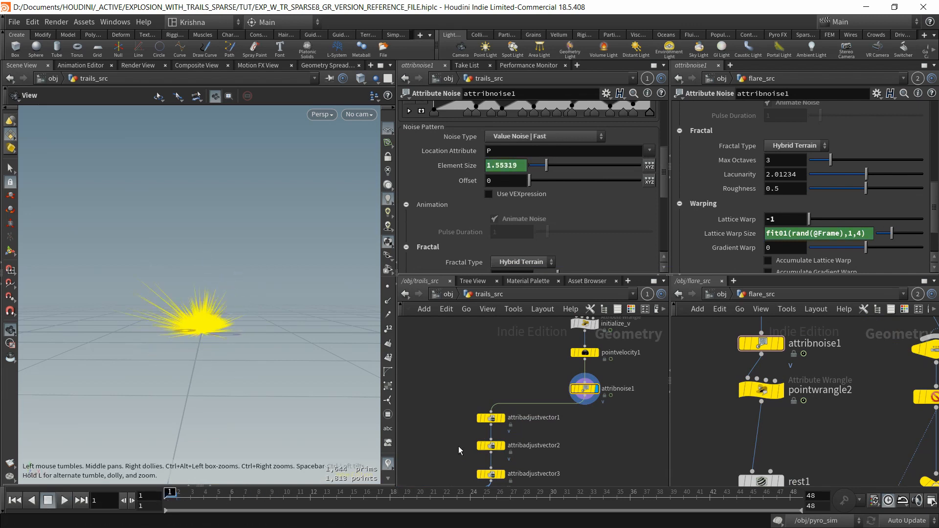
Add a Pyro Trail Source node to trails_src in the empty area beside the attribadjustvector chain
middle_drag(494, 376, 497, 344)
middle_drag(451, 381, 548, 367)
scroll(517, 378, down, 3)
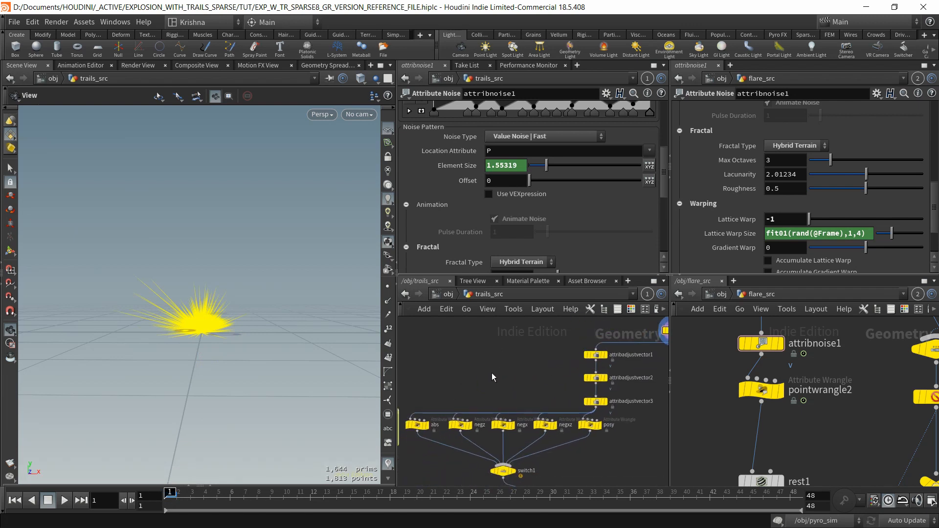
key(Tab)
text(trai)
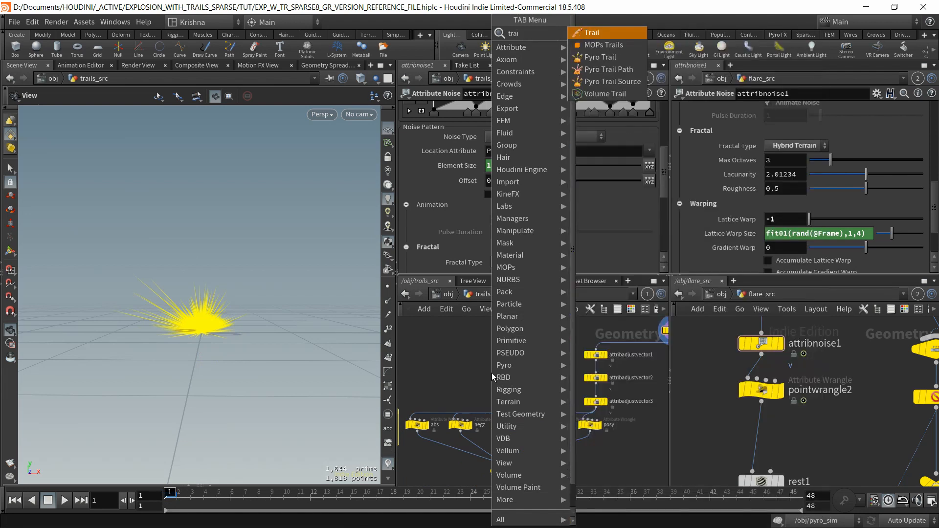
text(ls)
key(Return)
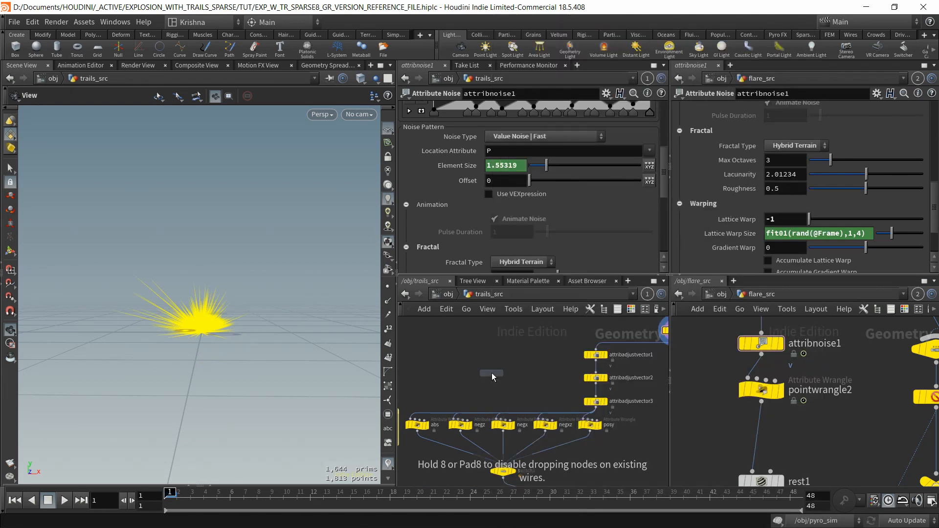
click(492, 373)
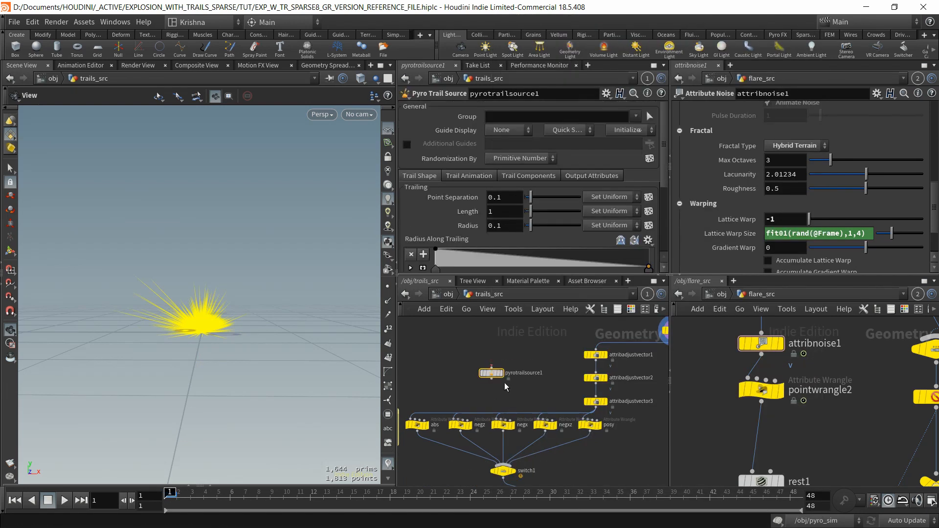
Examine the Pyro Trail Source's trailing and shape noise parameters against the attribute adjust and wrangle nodes
scroll(465, 224, down, 1)
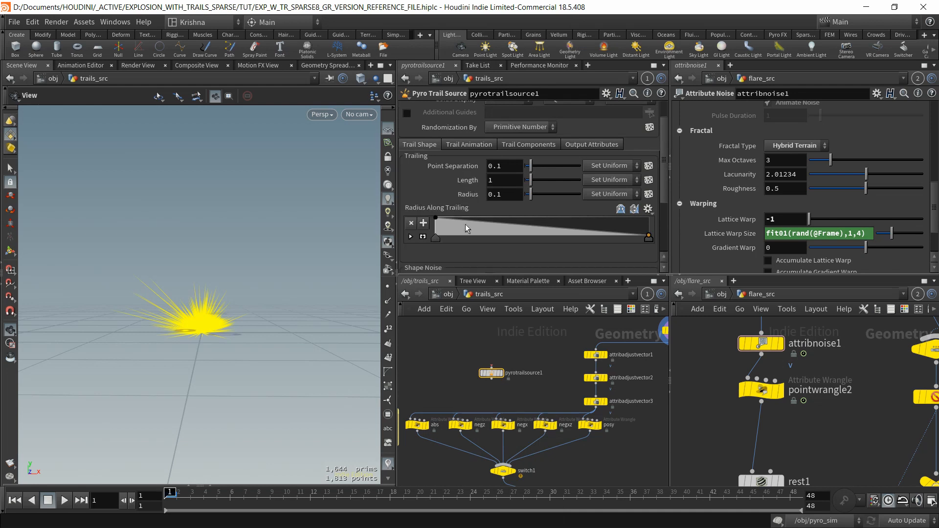
scroll(468, 196, down, 3)
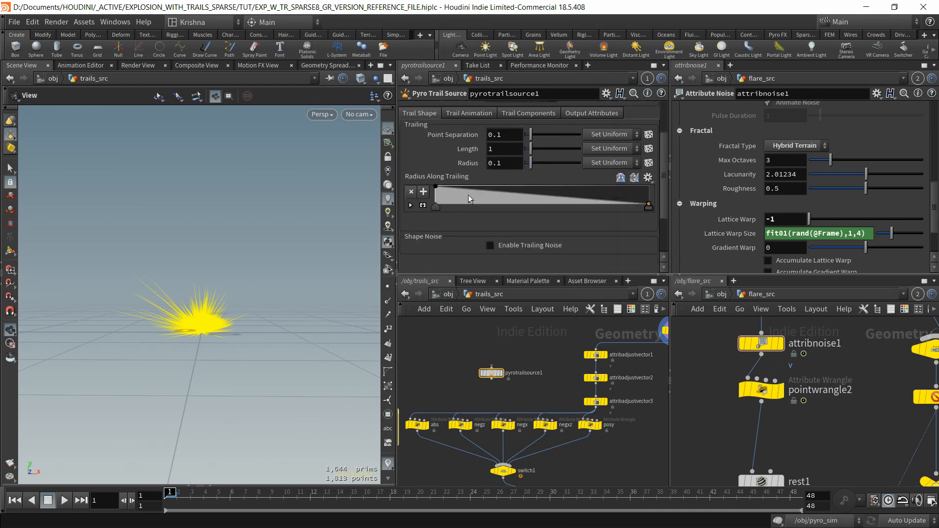
scroll(555, 380, up, 2)
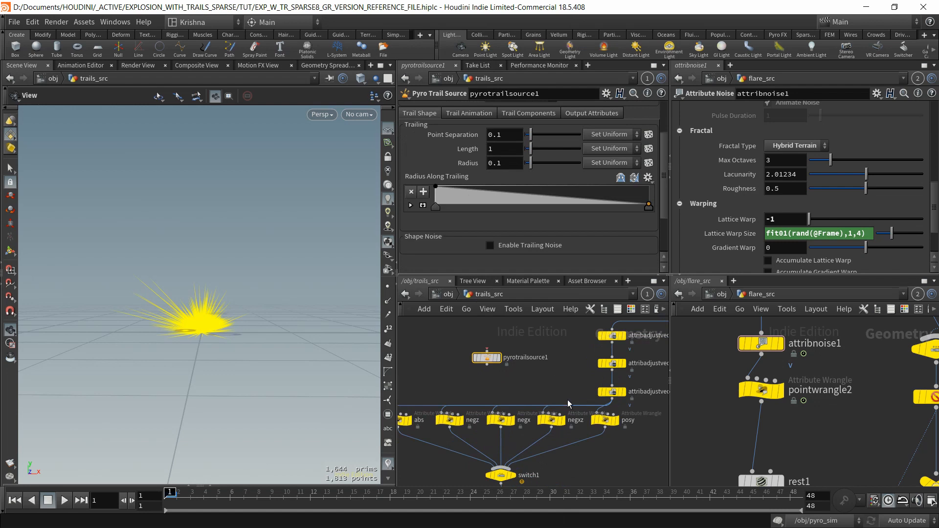
scroll(568, 400, down, 2)
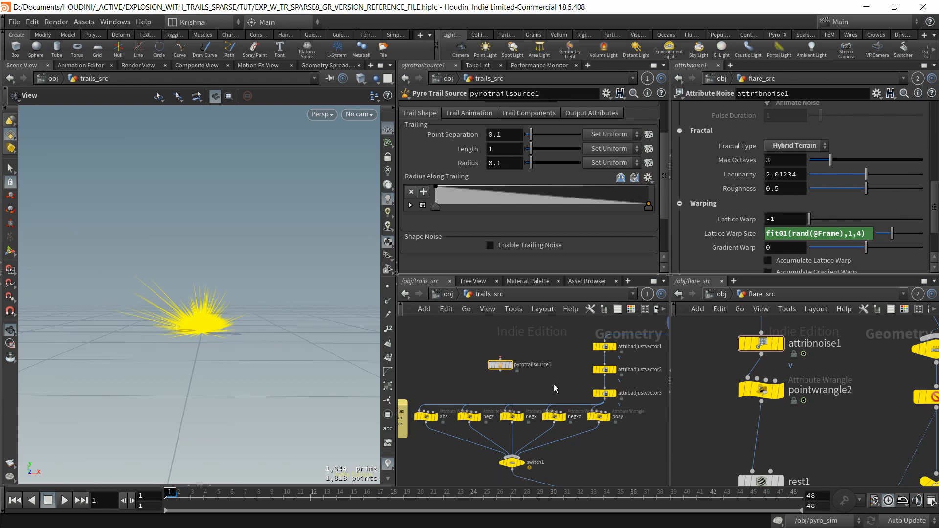
Reword the sticky note to "These point wrangles will give different trails direction randomly based on switch value" and save the file
middle_drag(554, 383, 578, 363)
middle_drag(485, 429, 521, 426)
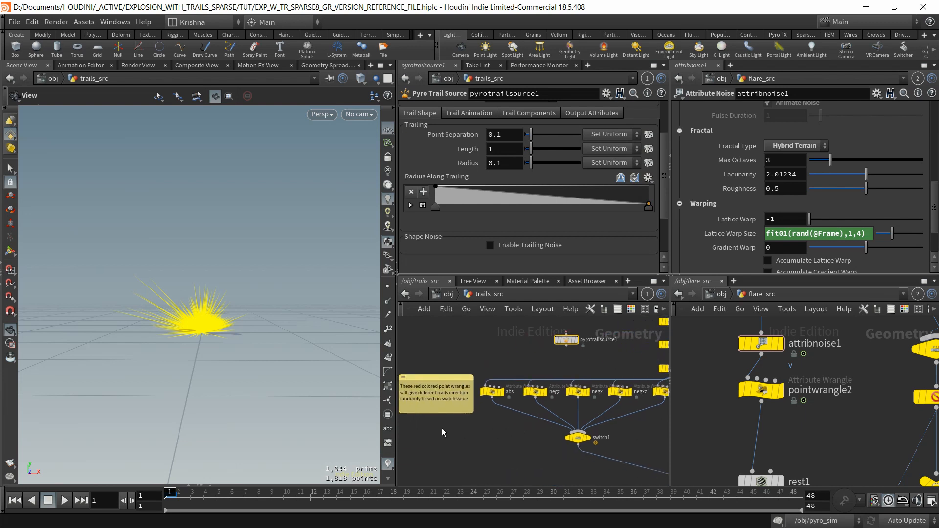
middle_drag(442, 427, 476, 419)
scroll(460, 397, up, 4)
click(448, 360)
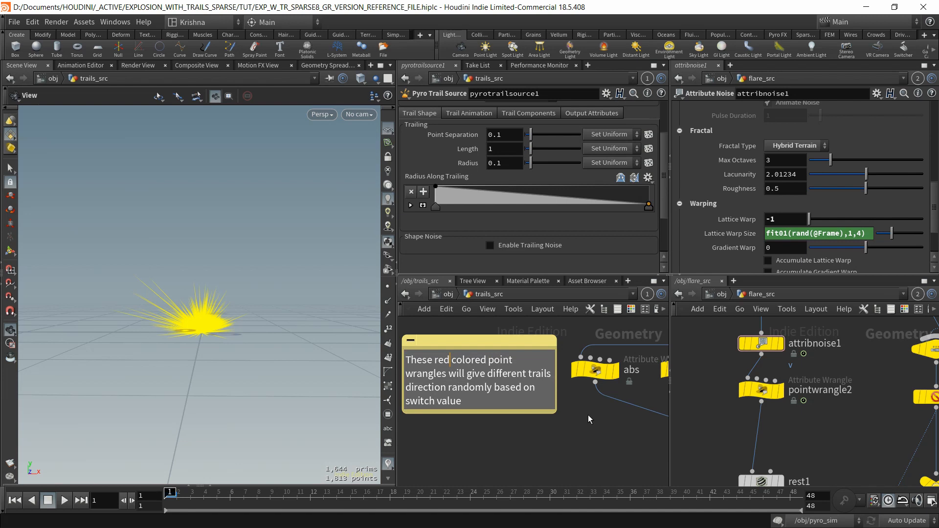
key(BackSpace)
key(BackSpace)
key(BackSpace)
key(BackSpace)
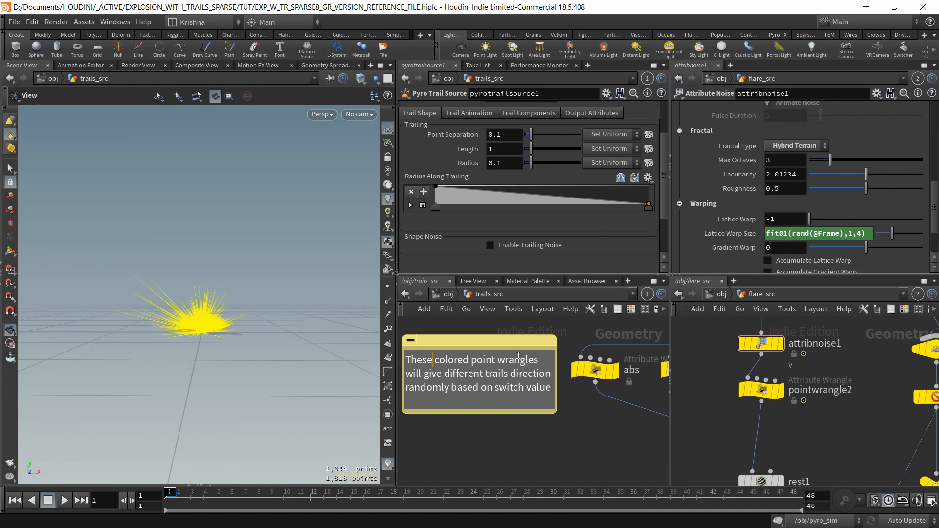
key(Delete)
key(Delete)
key(Delete)
key(Delete)
key(Delete)
key(Delete)
key(Delete)
key(Delete)
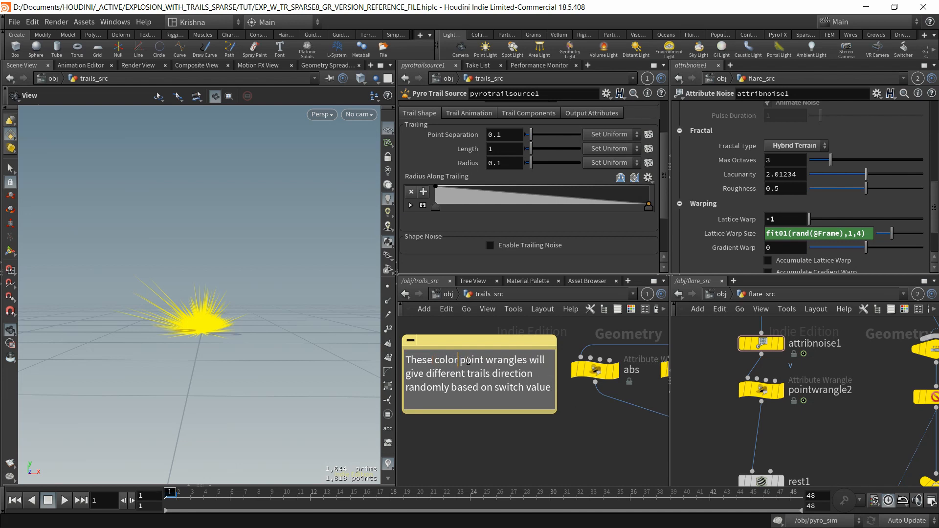
click(552, 442)
scroll(553, 439, down, 3)
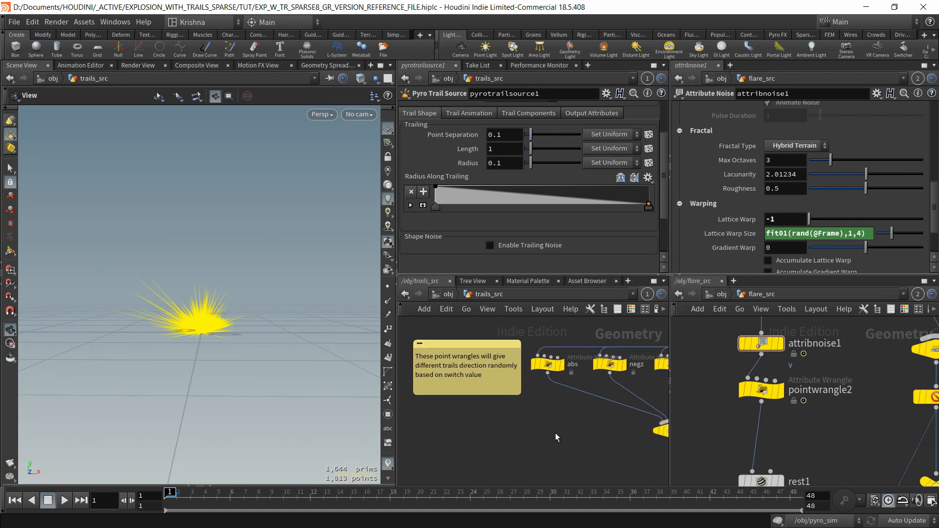
key(ctrl+s)
key(h)
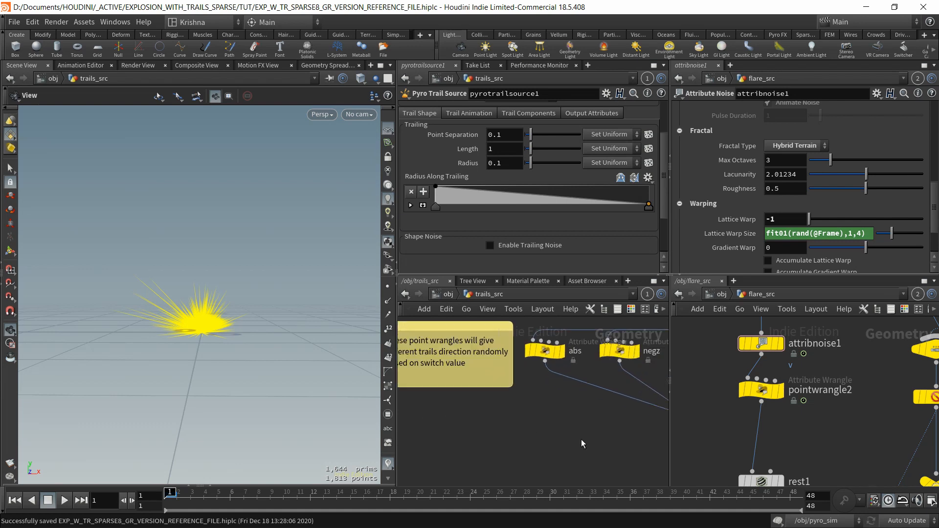
Display attribadjustvector1's output and examine its attribute, adjustment value, rotation axis and rotate angle settings
scroll(521, 426, down, 3)
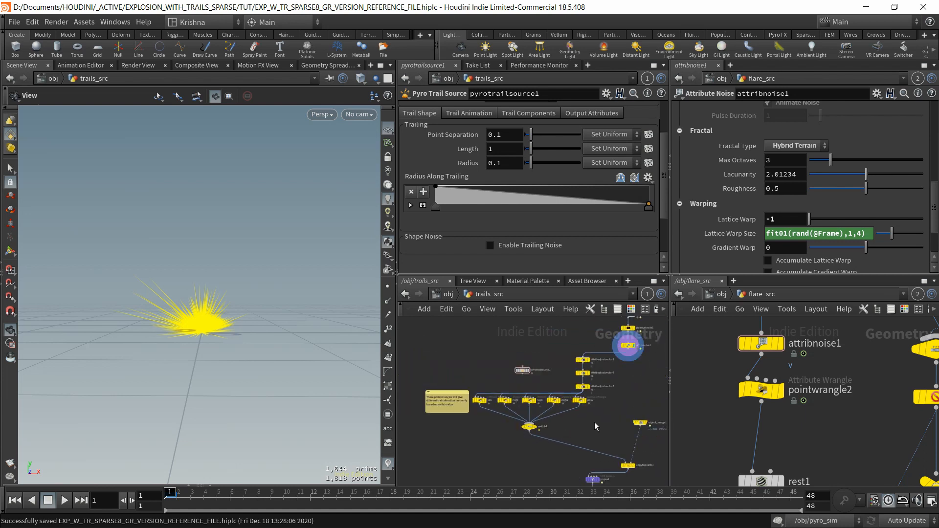
scroll(590, 380, up, 4)
click(582, 335)
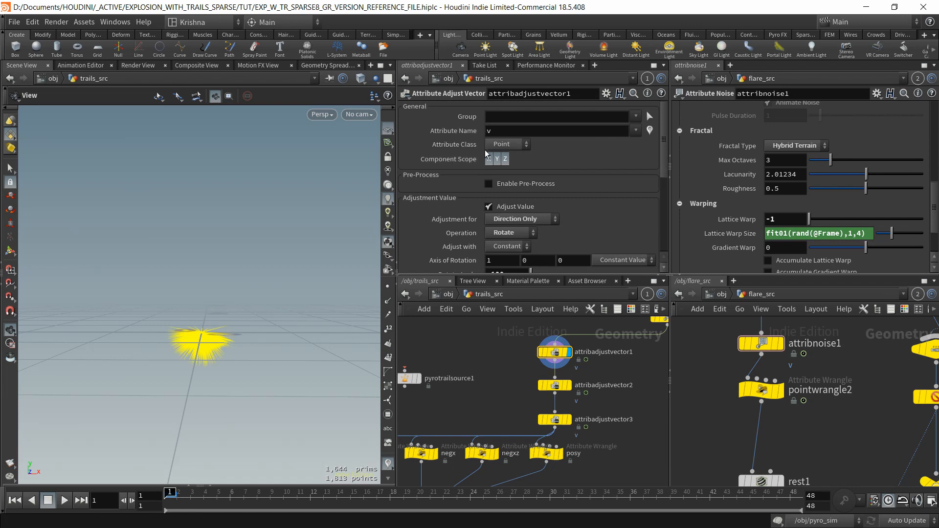
scroll(483, 204, down, 1)
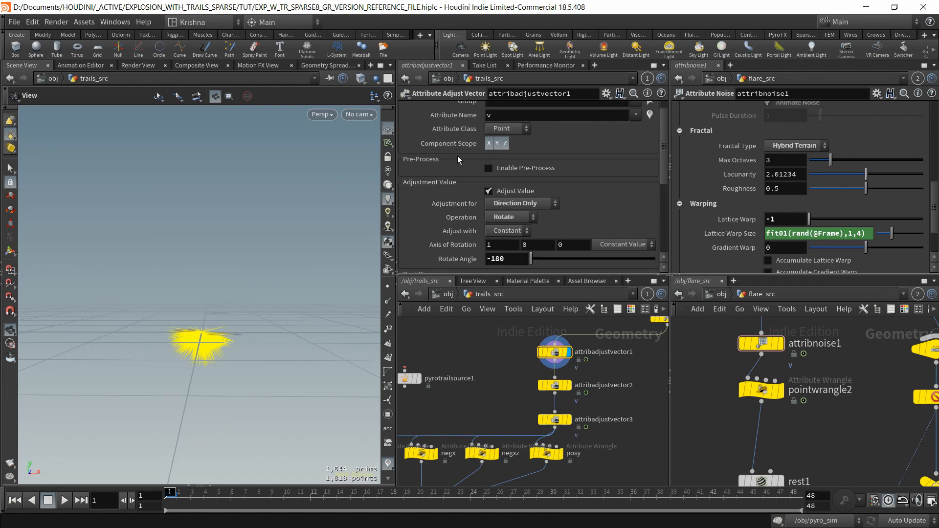
Review attribadjustvector1's available adjustment targets and operations, along with its axis of rotation and rotate angle
scroll(463, 202, down, 3)
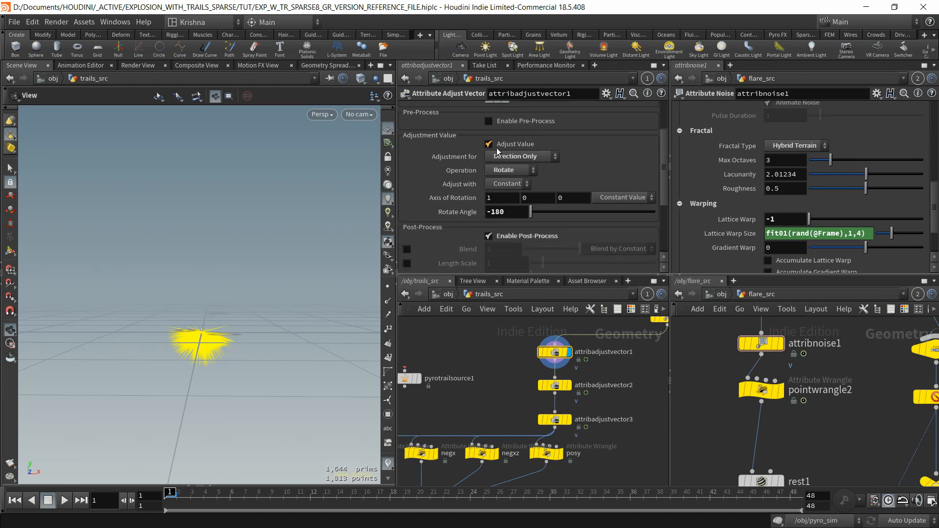
click(532, 162)
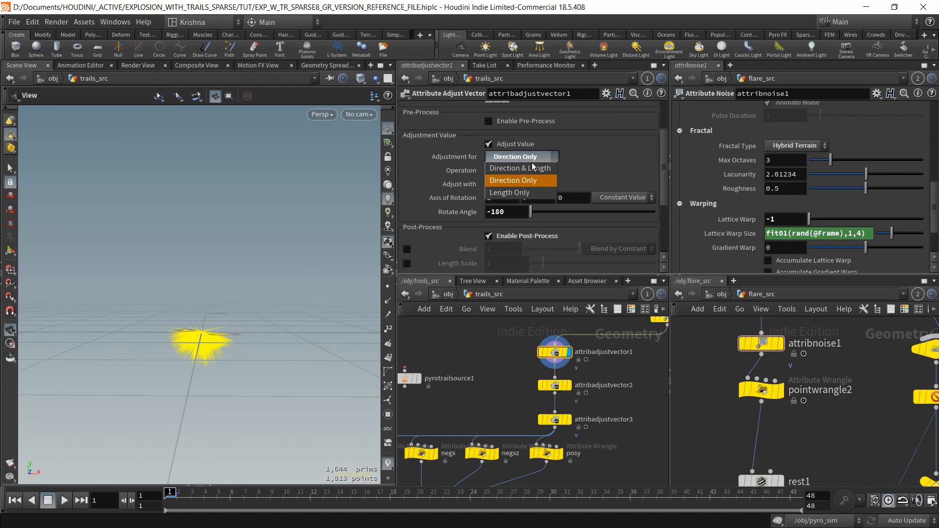
click(593, 171)
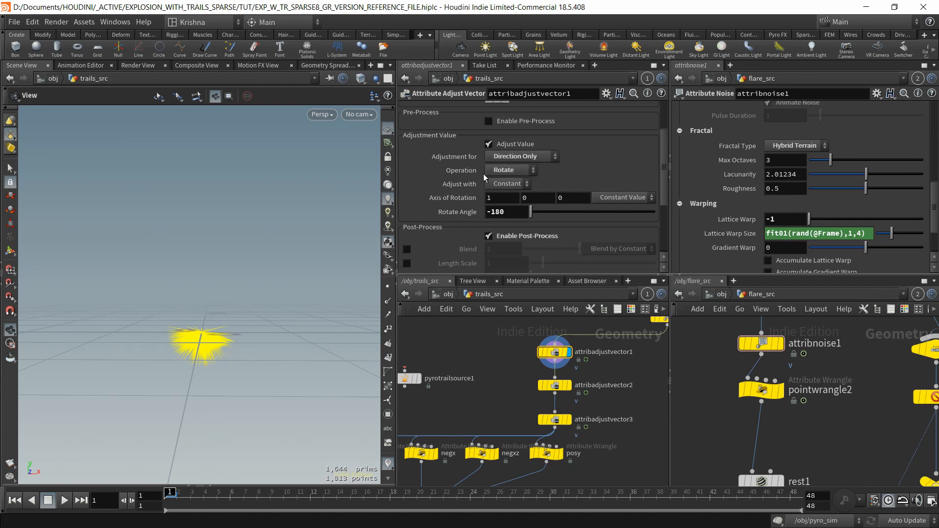
click(522, 174)
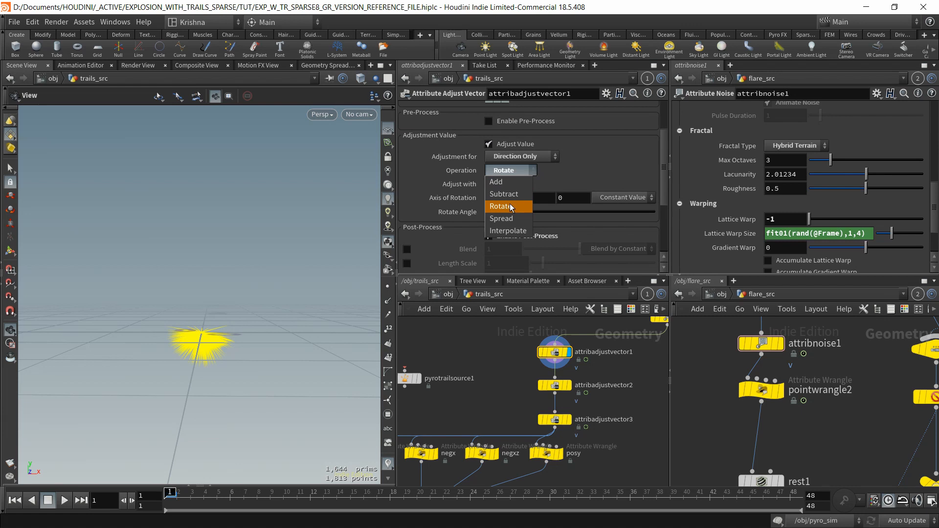
click(595, 169)
scroll(562, 176, down, 1)
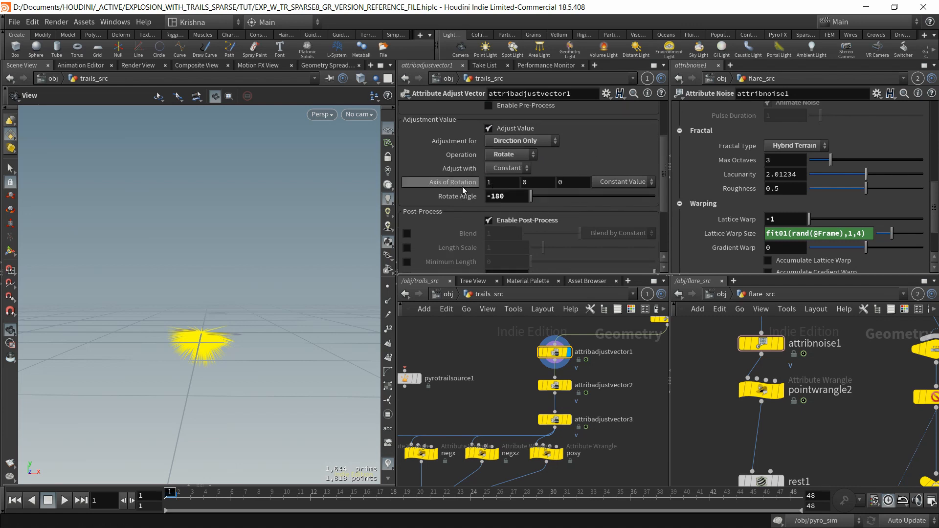
click(490, 185)
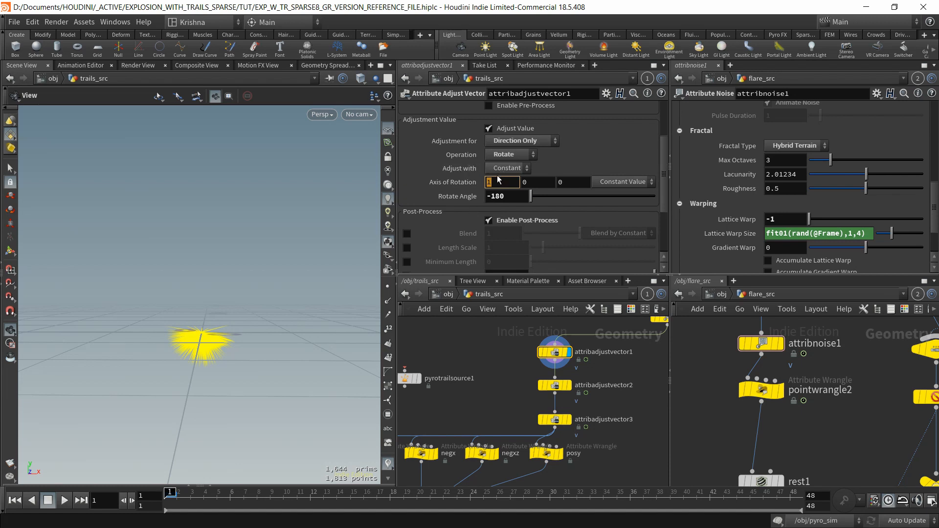
click(488, 198)
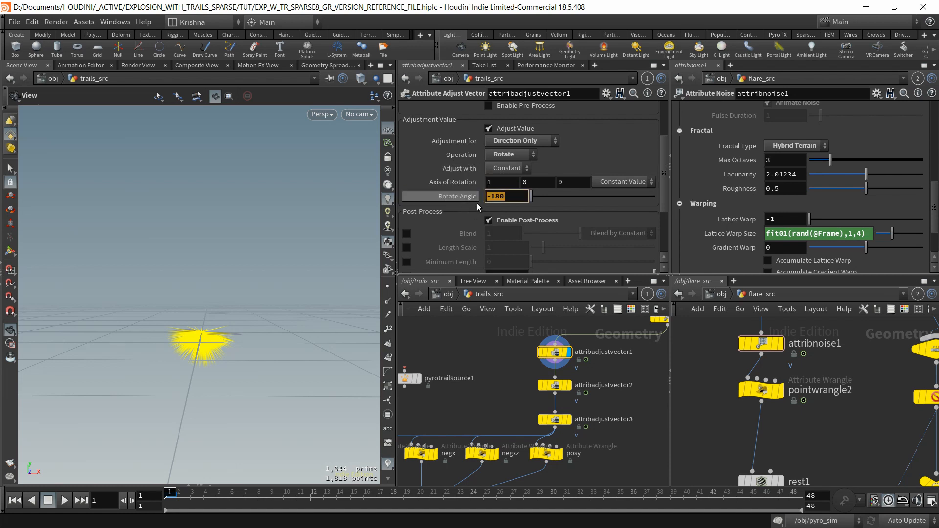
key(Return)
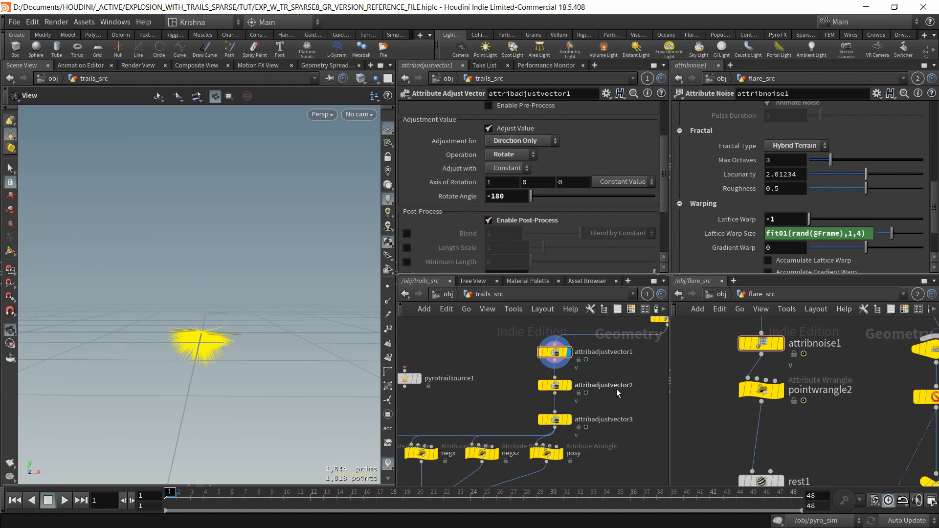
Compare the displayed output of attribnoise1 with that of attribadjustvector1, ending with attribadjustvector1 selected
middle_drag(627, 388, 580, 425)
click(632, 354)
click(619, 354)
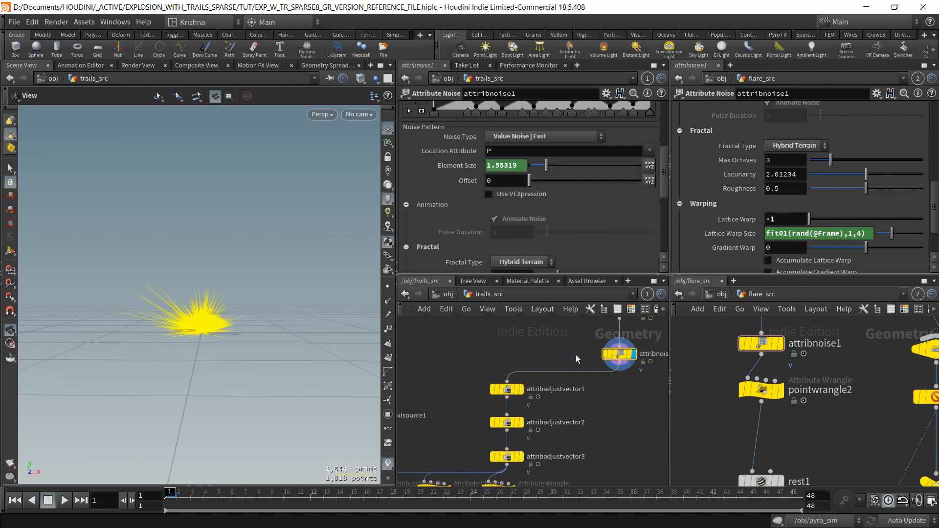
click(523, 391)
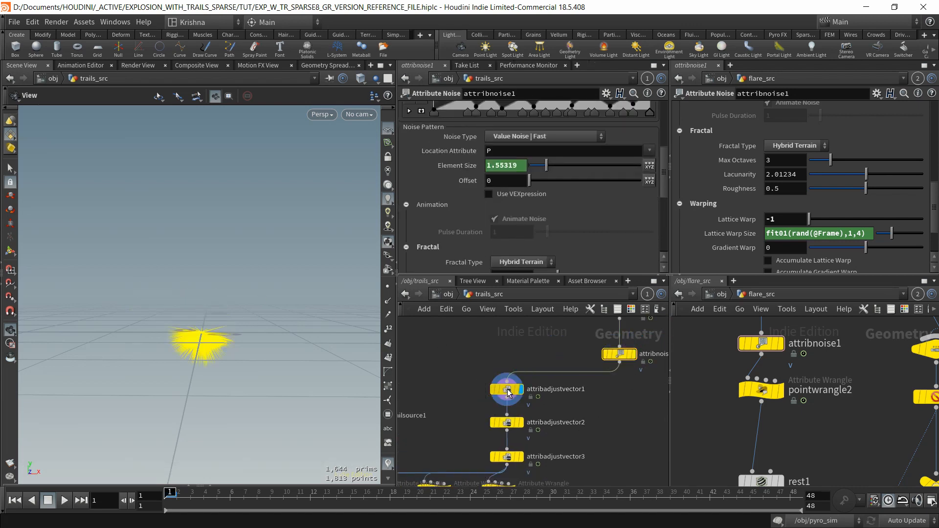
click(508, 390)
Display attribadjustvector2's output and examine its attribute, axis of rotation and rotate angle expression
middle_drag(597, 422, 602, 375)
scroll(602, 375, up, 1)
click(512, 376)
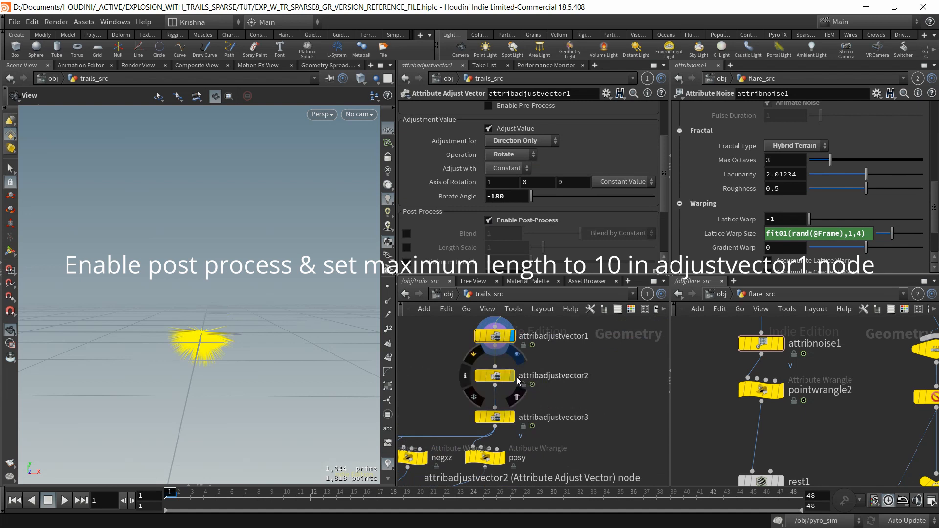
click(486, 377)
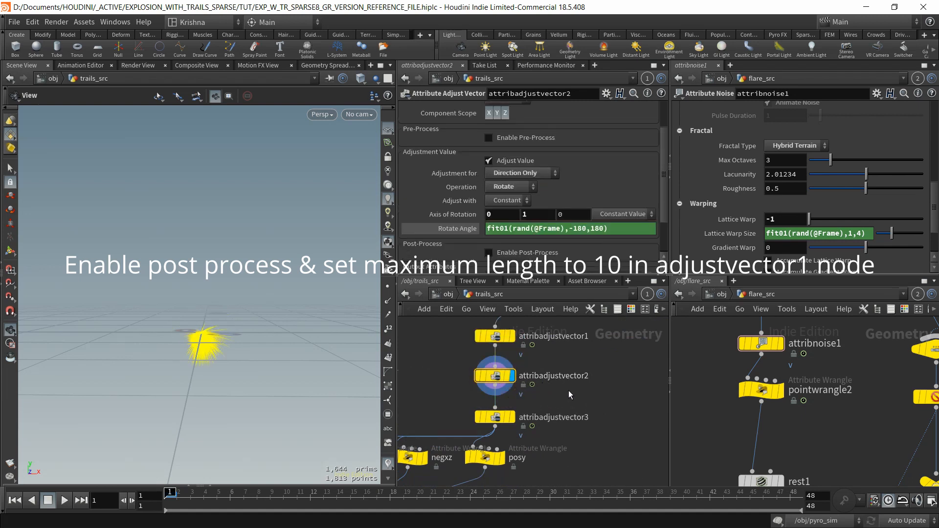
scroll(497, 143, up, 3)
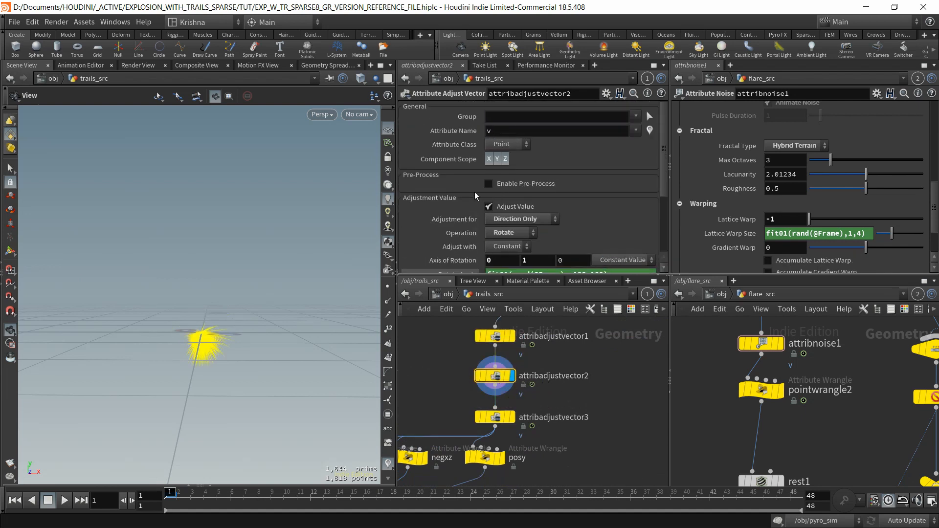
scroll(475, 195, down, 4)
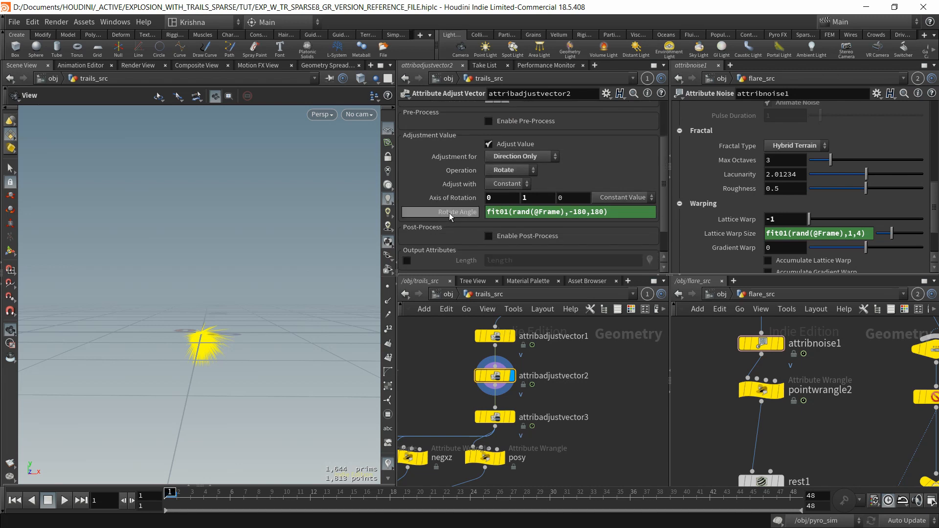
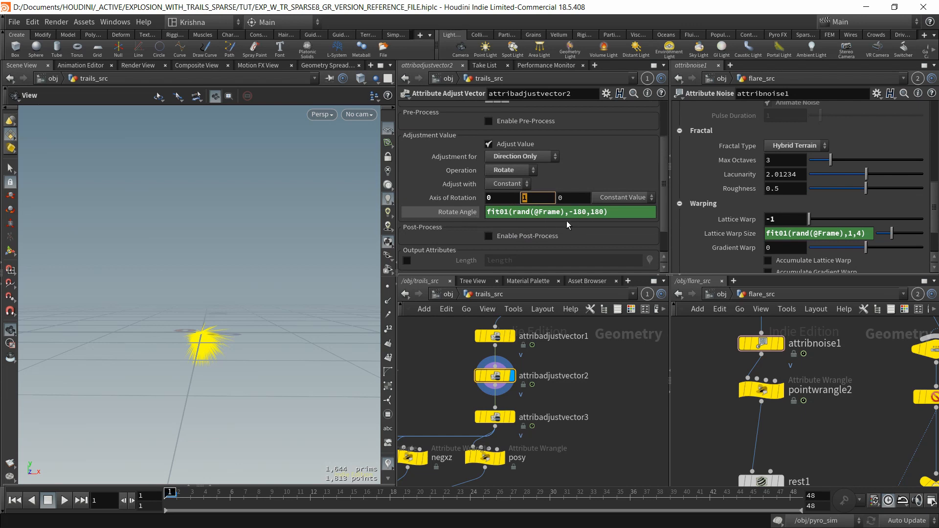
scroll(479, 237, down, 1)
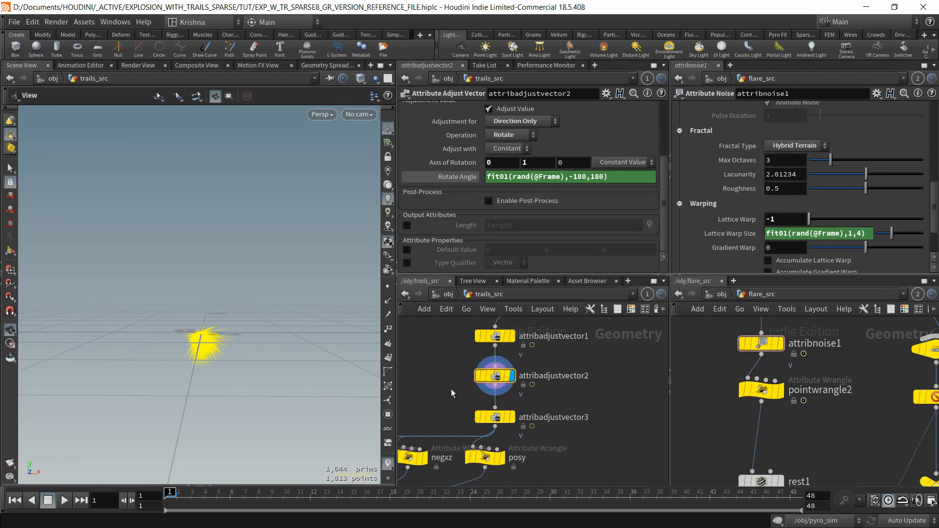
mouse_move(167, 501)
mouse_down()
mouse_move(380, 501)
mouse_move(166, 500)
mouse_up()
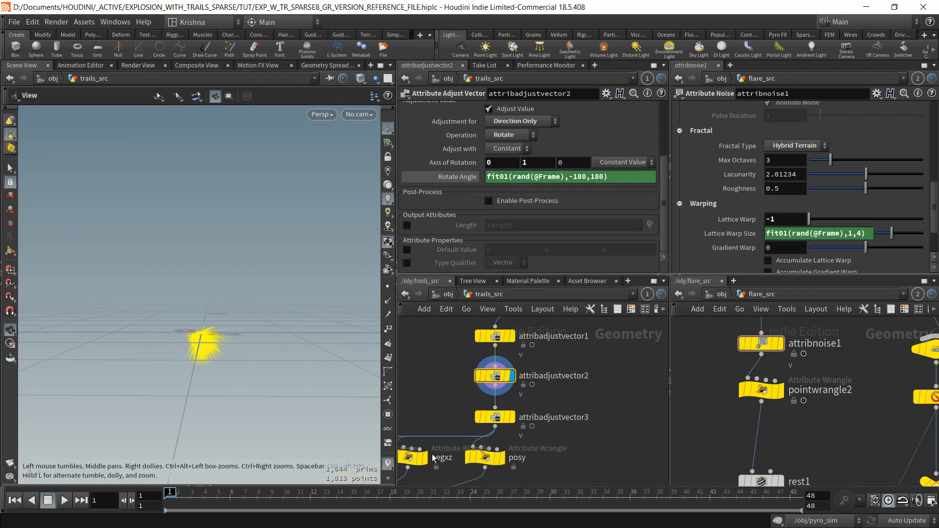
Display attribadjustvector3's output and examine its attribute, axis of rotation and rotate angle expression
click(511, 419)
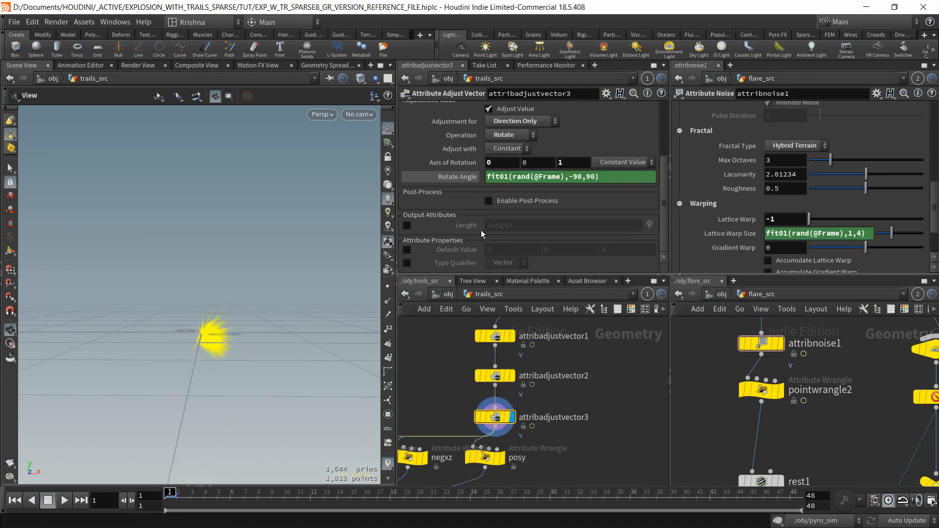
scroll(480, 196, up, 3)
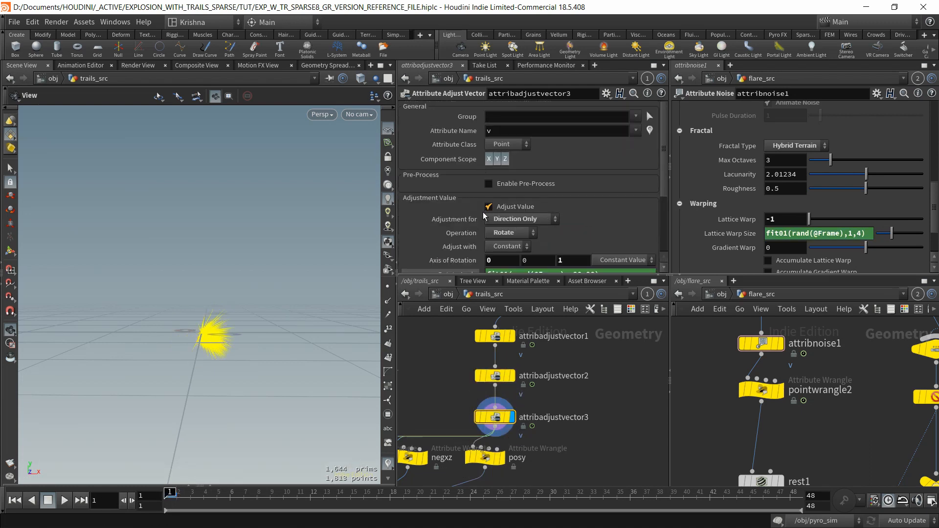
scroll(484, 184, down, 3)
click(570, 186)
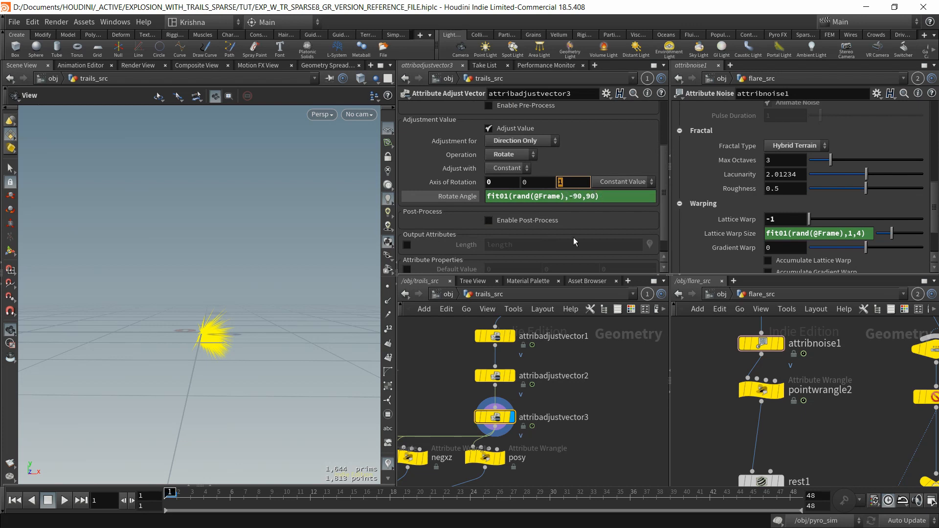
scroll(464, 223, down, 1)
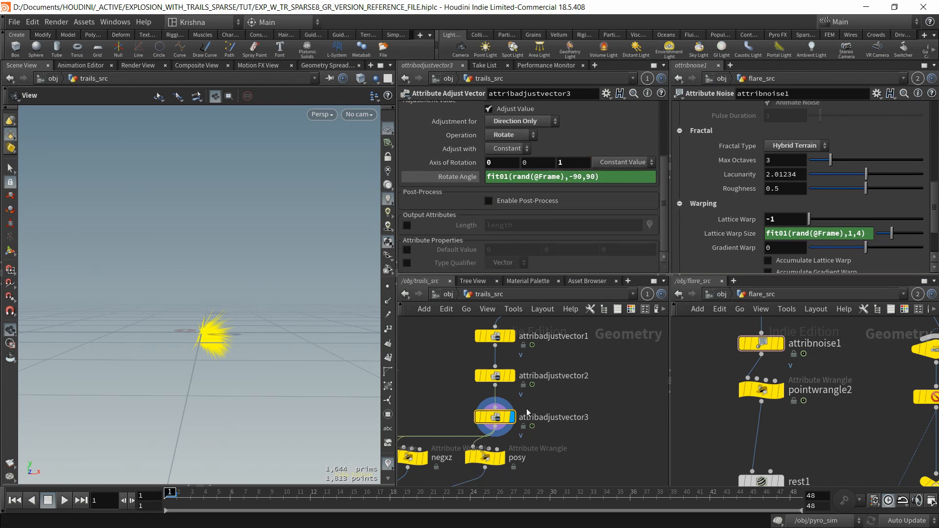
Display the abs wrangle's output and inspect its VEX code and the resulting trail directions from several angles
middle_drag(495, 447, 548, 405)
scroll(543, 406, down, 3)
middle_drag(526, 438, 612, 433)
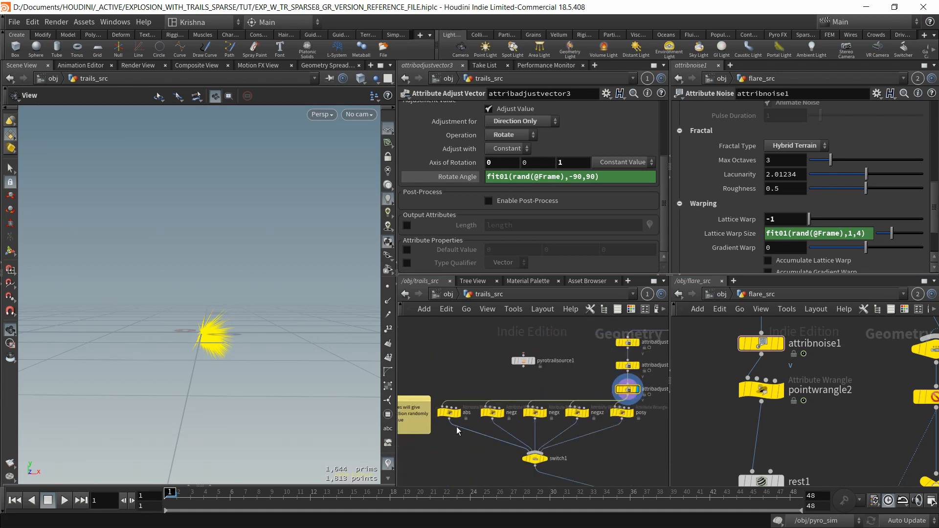
scroll(457, 426, up, 4)
click(464, 397)
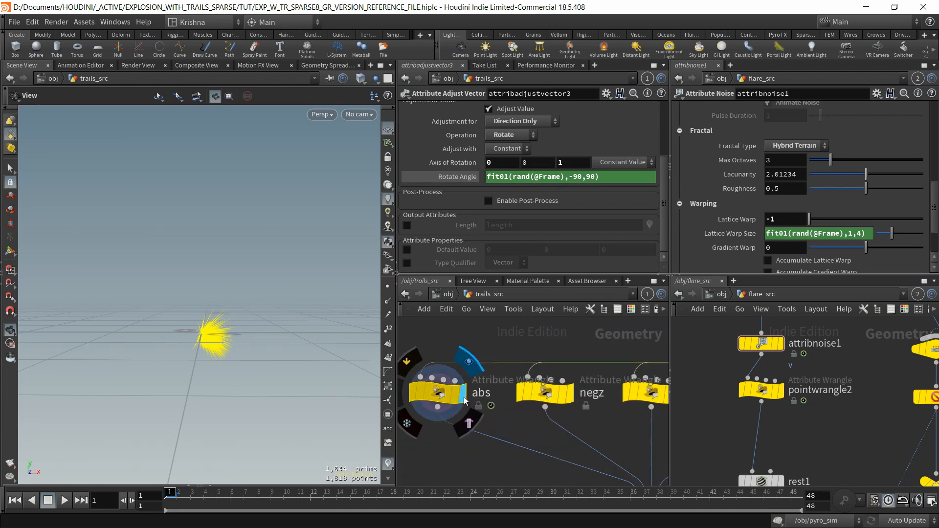
click(439, 393)
drag(207, 332, 243, 338)
drag(298, 294, 246, 343)
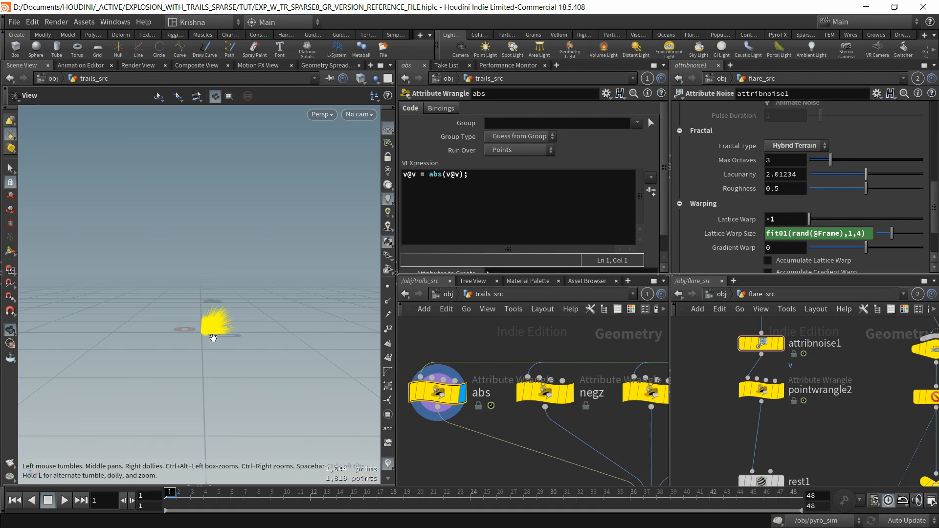
drag(214, 337, 195, 370)
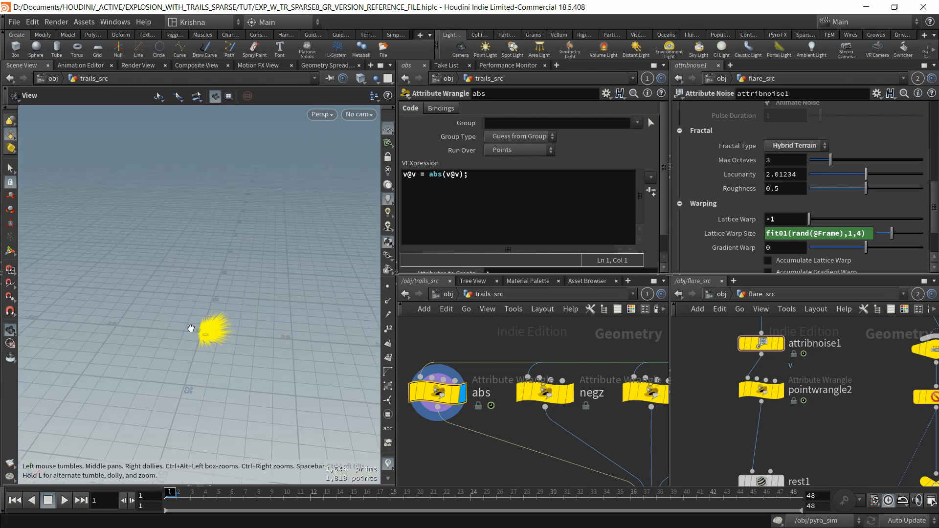
drag(190, 328, 234, 343)
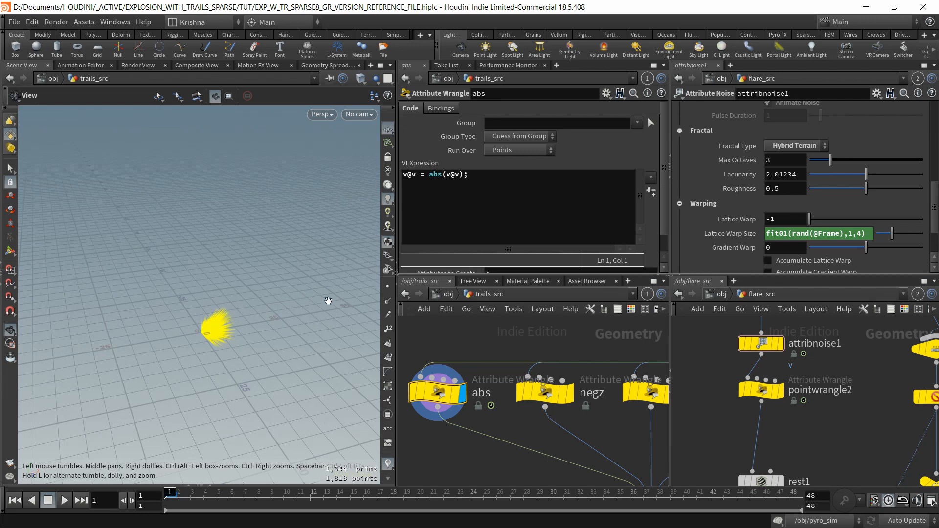
drag(260, 354, 235, 344)
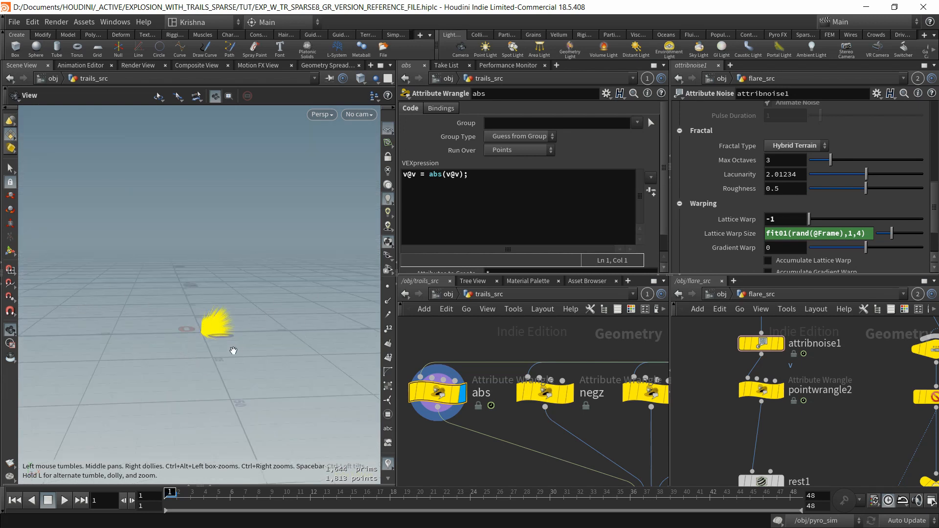
drag(233, 350, 250, 280)
drag(260, 399, 273, 376)
Display switch1's output and examine its select input expression and which connected wrangle it picks
scroll(490, 396, down, 3)
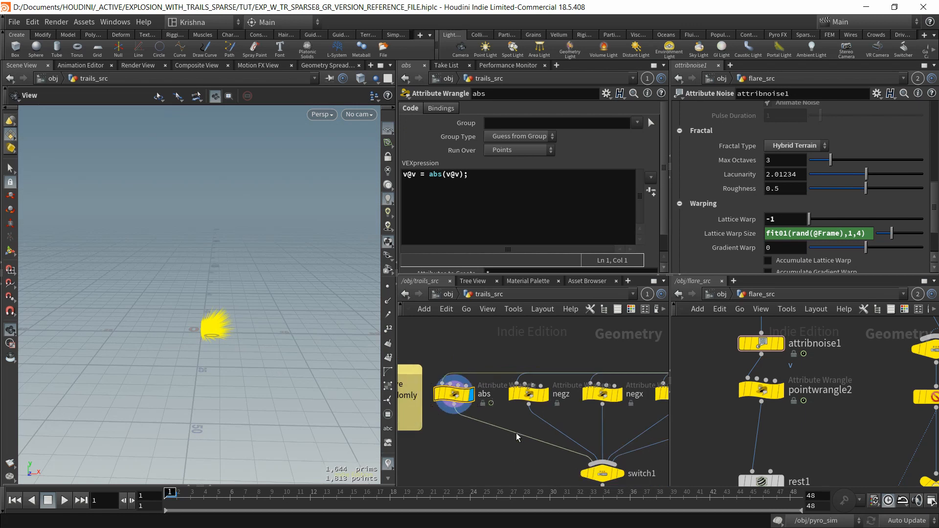
middle_drag(646, 477, 642, 437)
click(636, 437)
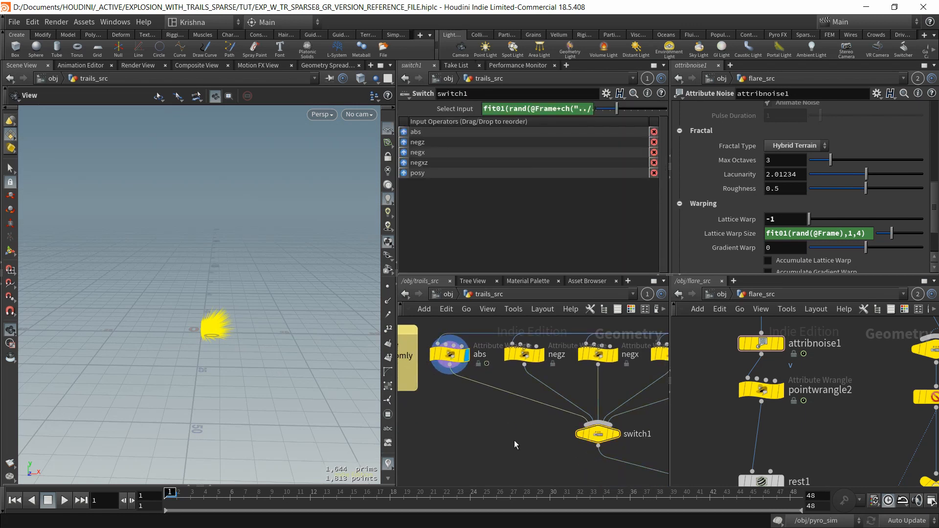
scroll(515, 440, down, 3)
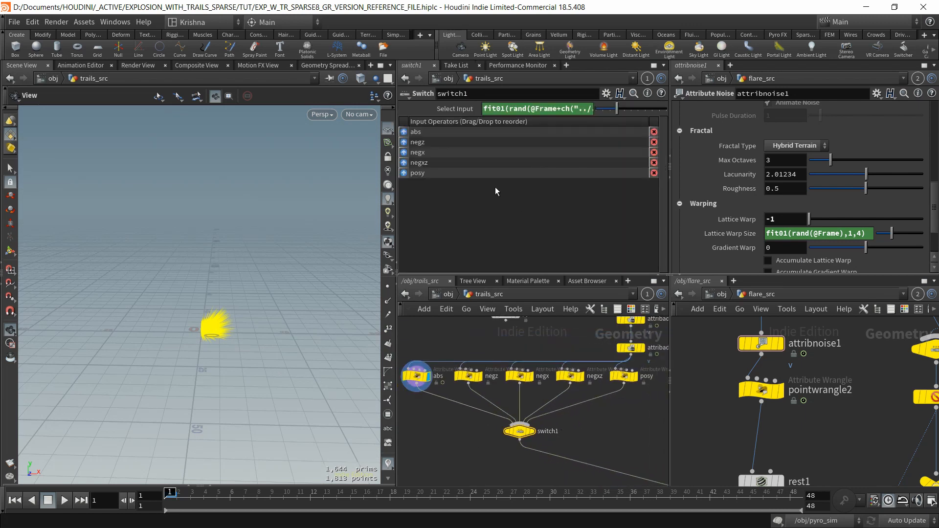
click(532, 432)
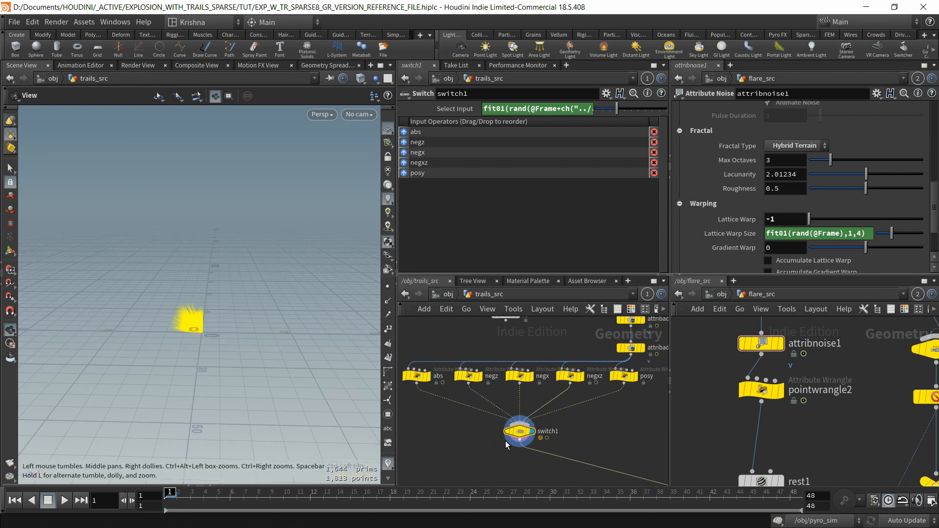
mouse_move(522, 434)
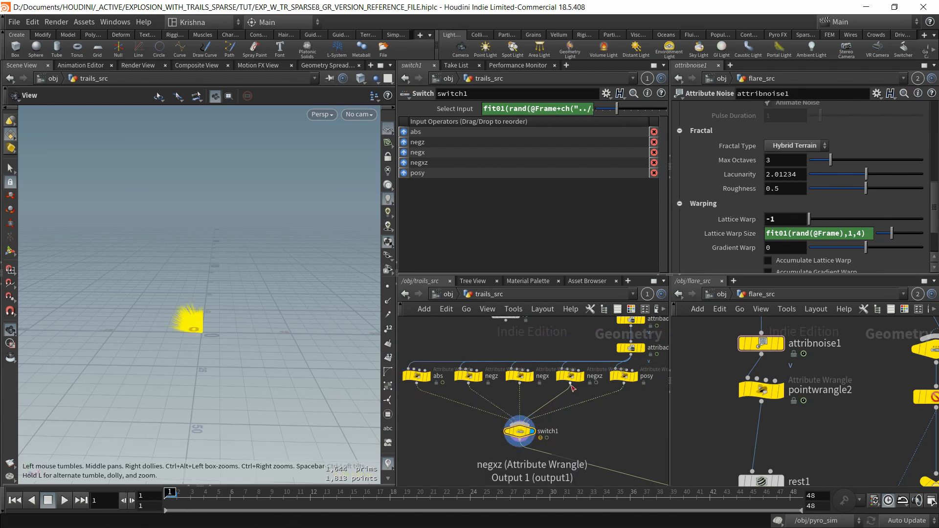
drag(226, 358, 225, 351)
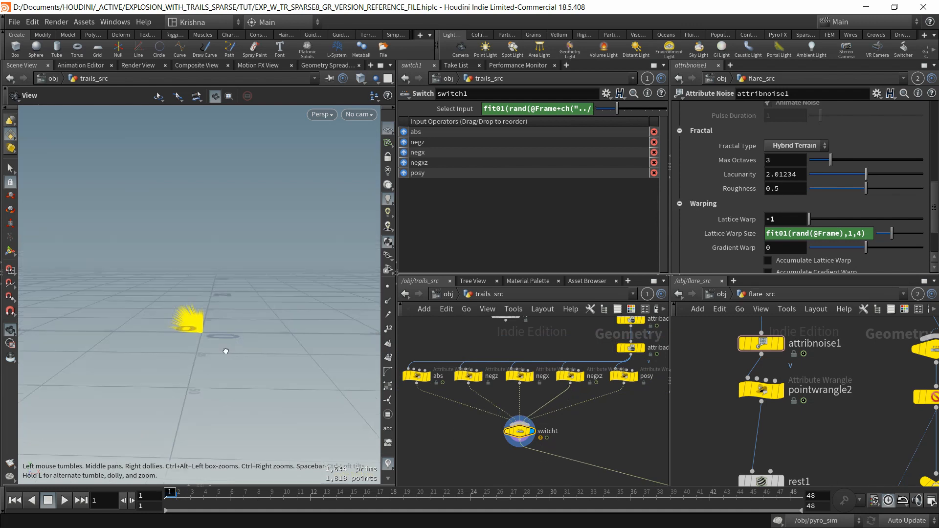
Look through cam1 and go to frame 2 to check how the switched trail direction changes
click(359, 114)
click(374, 171)
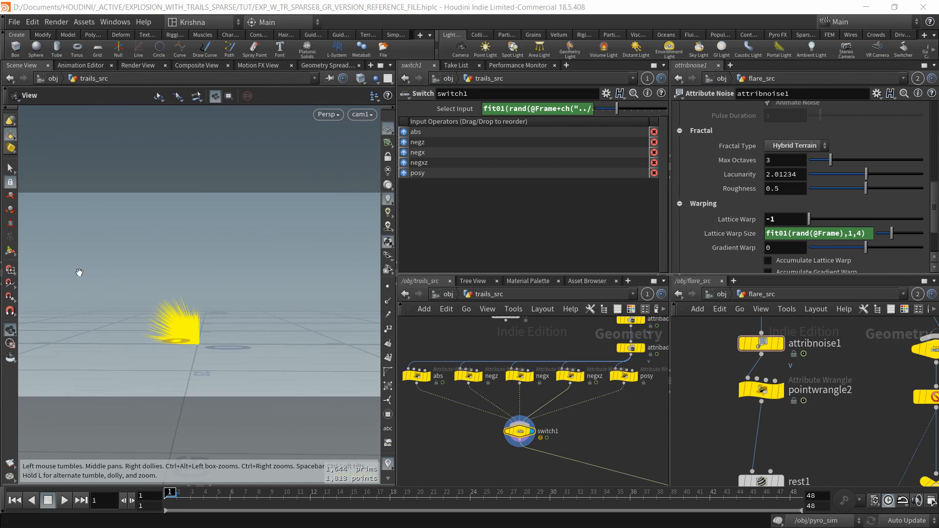
click(179, 497)
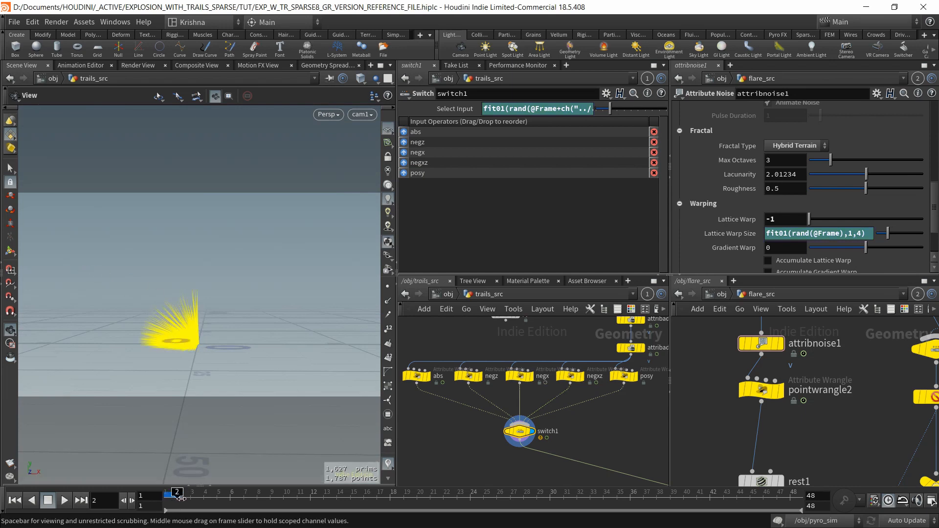
Step through frames 3 to 5, orbit to view the switched trails from above, and scrub back to frame 1
click(190, 499)
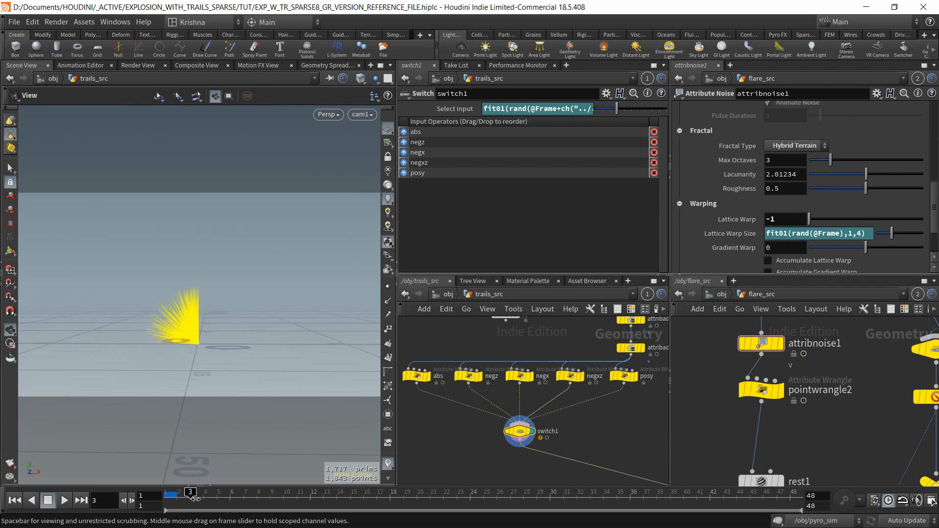
click(205, 499)
click(222, 498)
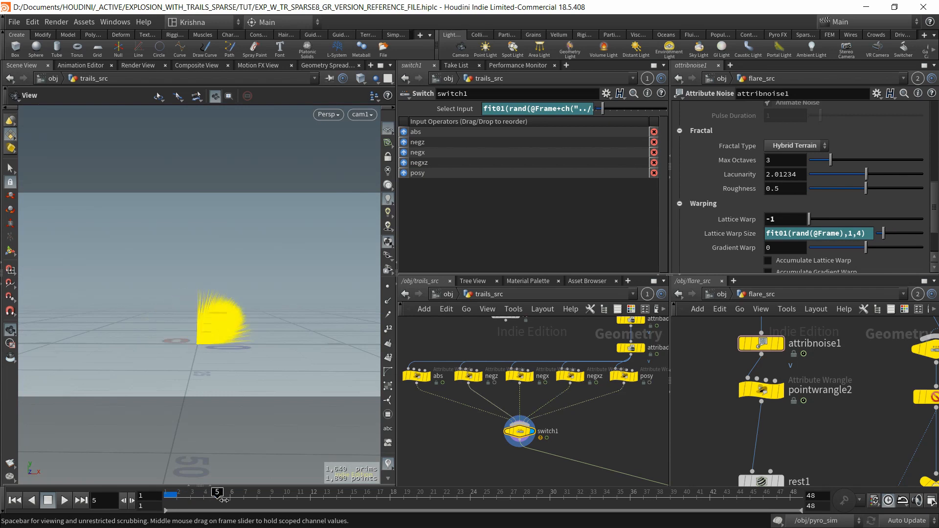
drag(240, 369, 239, 453)
middle_drag(208, 365, 212, 320)
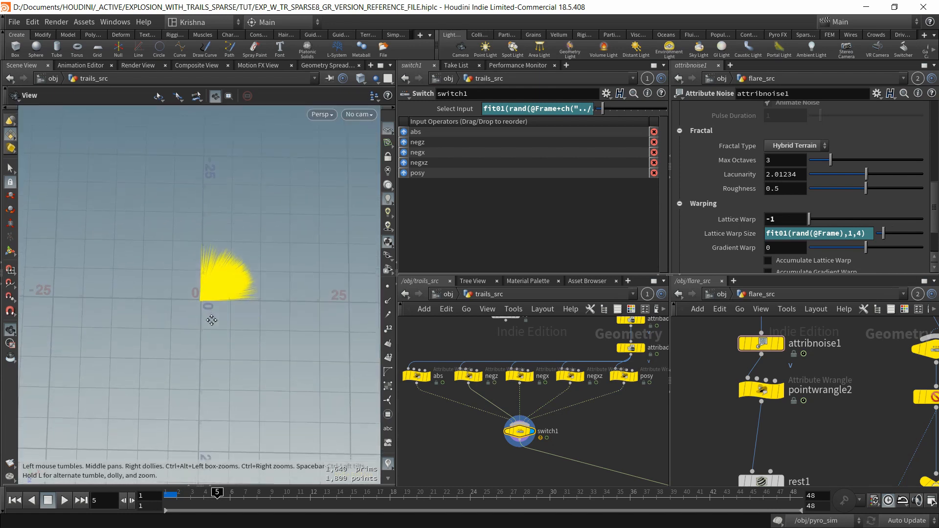
drag(217, 497, 143, 502)
drag(218, 369, 218, 290)
scroll(514, 425, down, 2)
scroll(482, 425, up, 3)
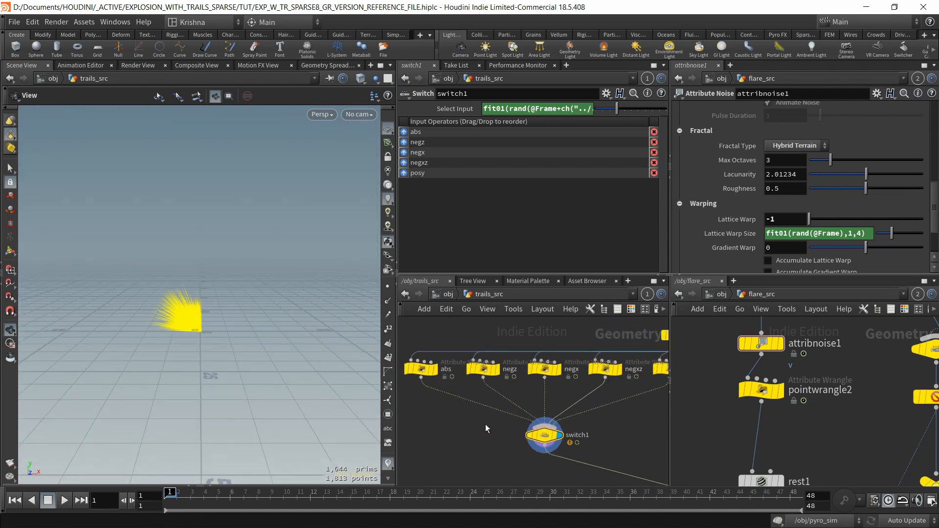
Display the popnet DOP network's output, play its particle simulation, and return to the first frame
middle_drag(468, 426, 488, 440)
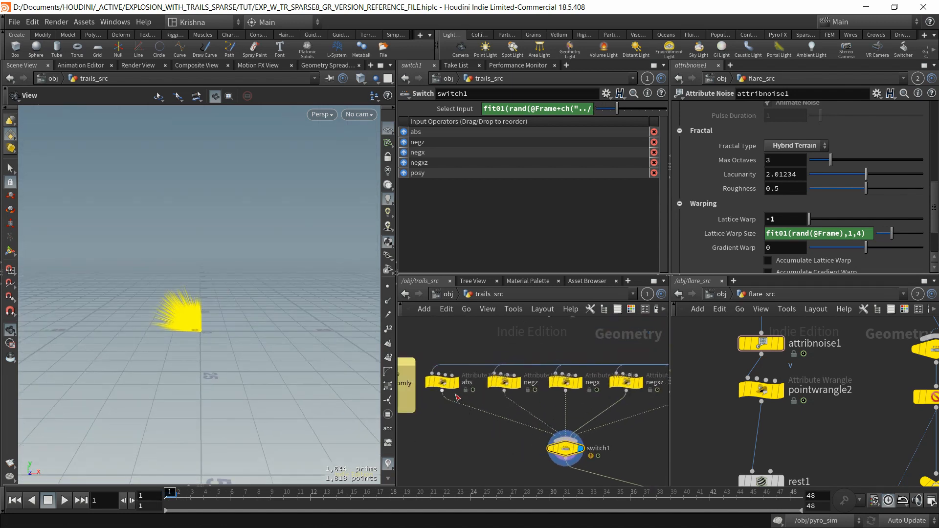
drag(211, 318, 207, 324)
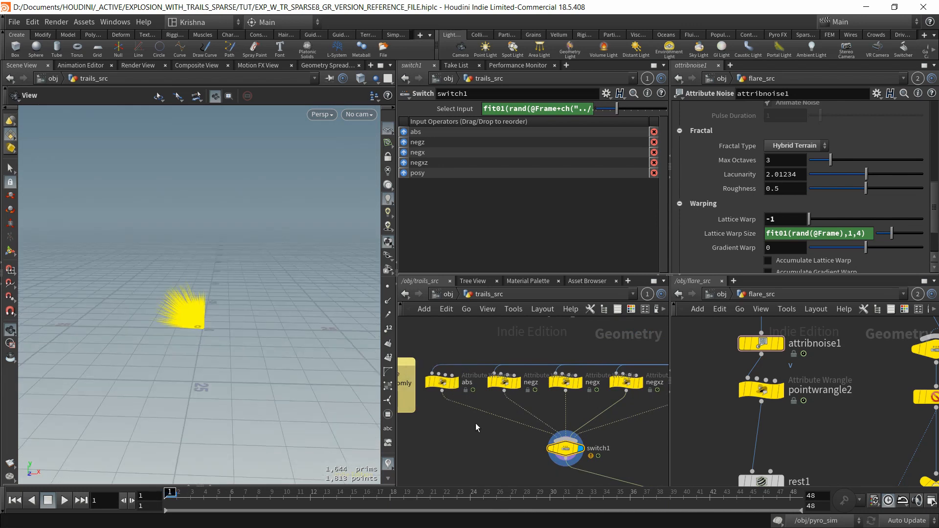
scroll(475, 424, down, 2)
middle_drag(492, 436, 470, 356)
middle_drag(509, 415, 461, 407)
scroll(575, 435, up, 3)
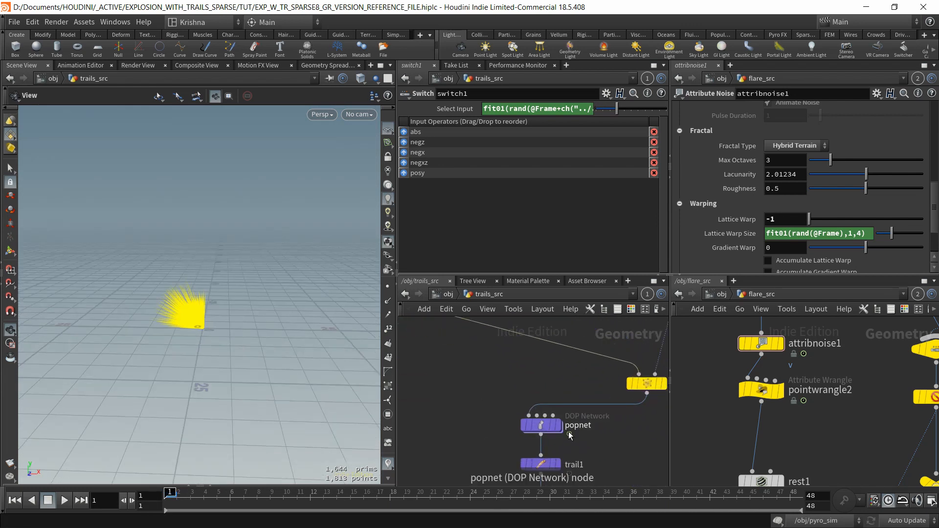
click(558, 425)
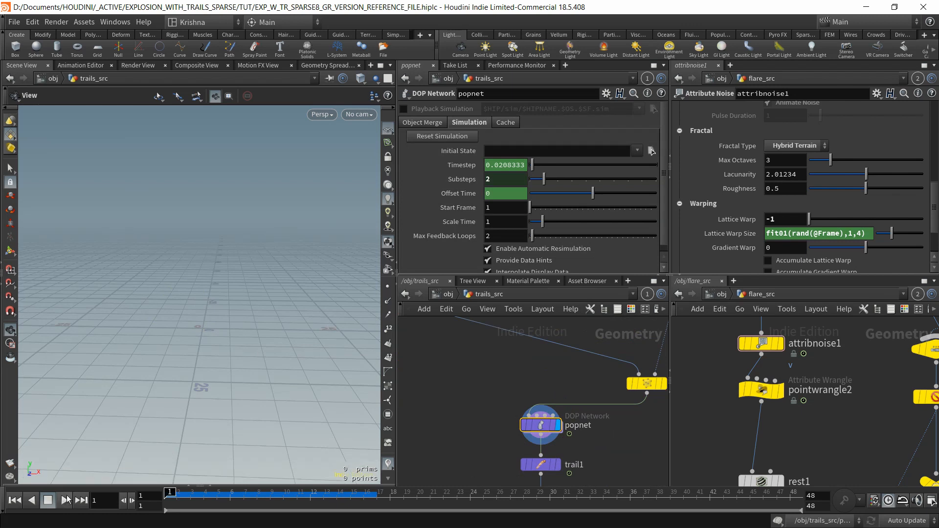
click(66, 500)
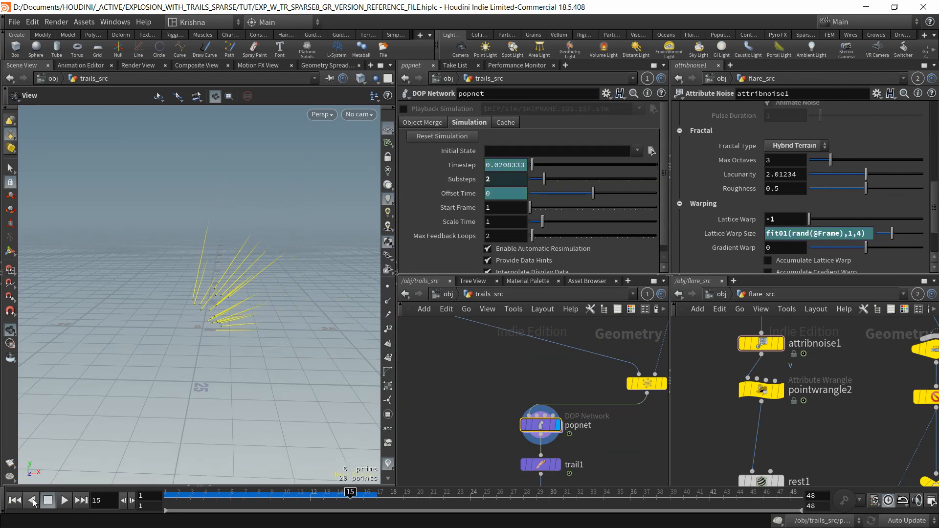
click(14, 500)
Bring the flare_src network view up to object level and show the CONTROLS null's seed and burst parameters
scroll(723, 405, down, 4)
key(u)
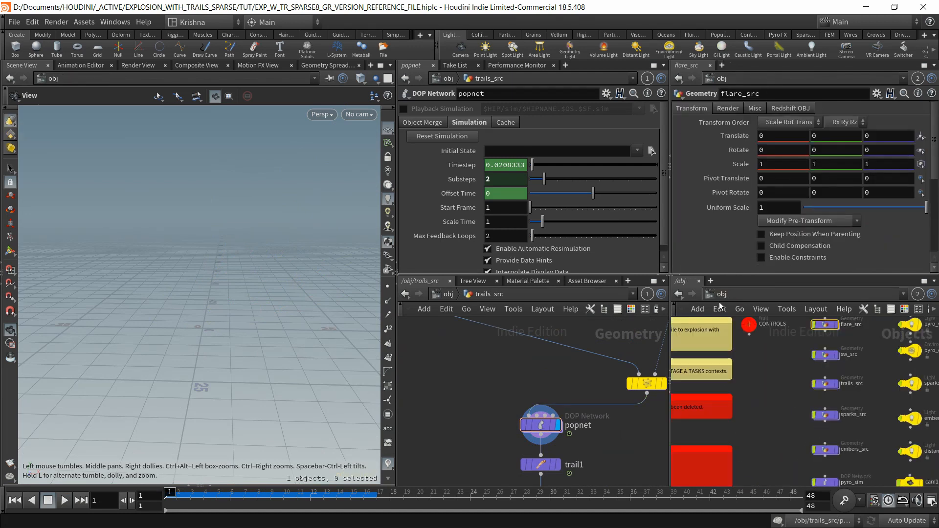
click(749, 356)
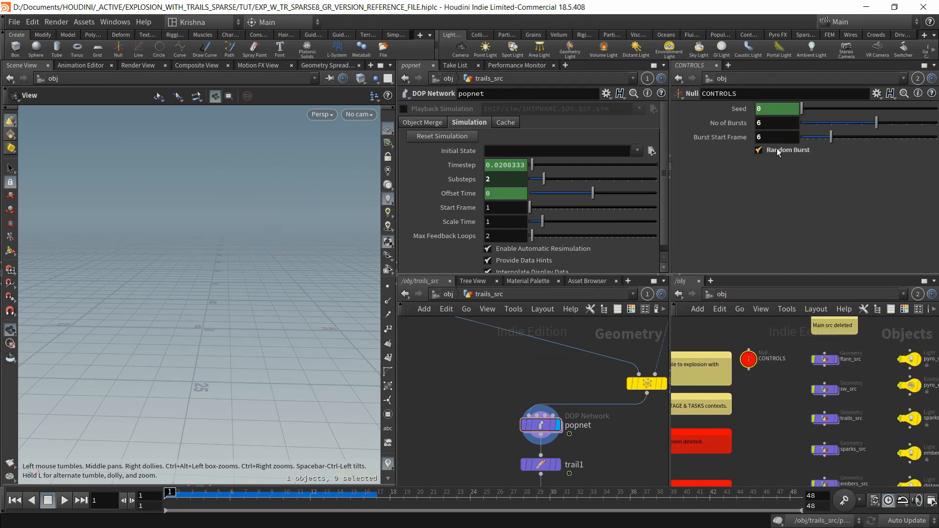
Display the abs wrangle in trails_src, review its code, and scrub the frames to frame 2 while orbiting the trails
scroll(508, 376, down, 2)
middle_drag(462, 338, 486, 389)
middle_drag(497, 352, 587, 409)
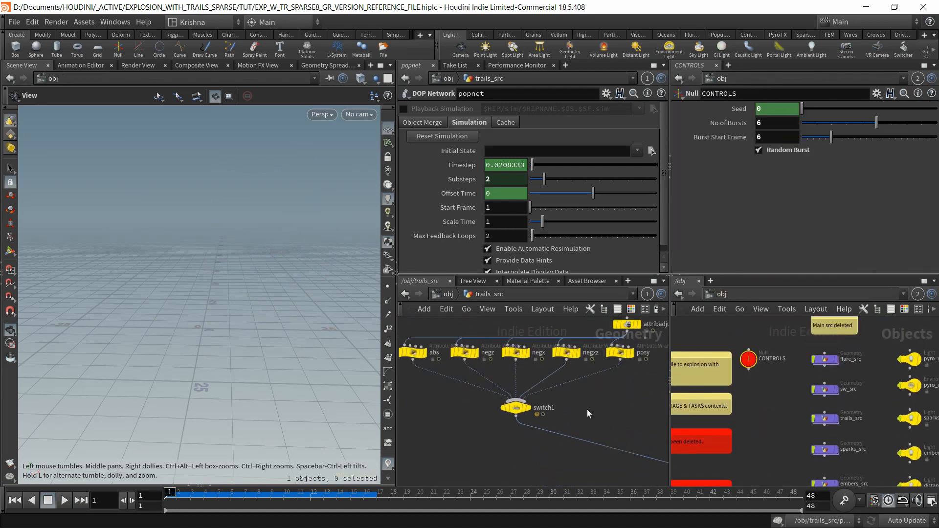
middle_drag(442, 394, 478, 408)
click(483, 378)
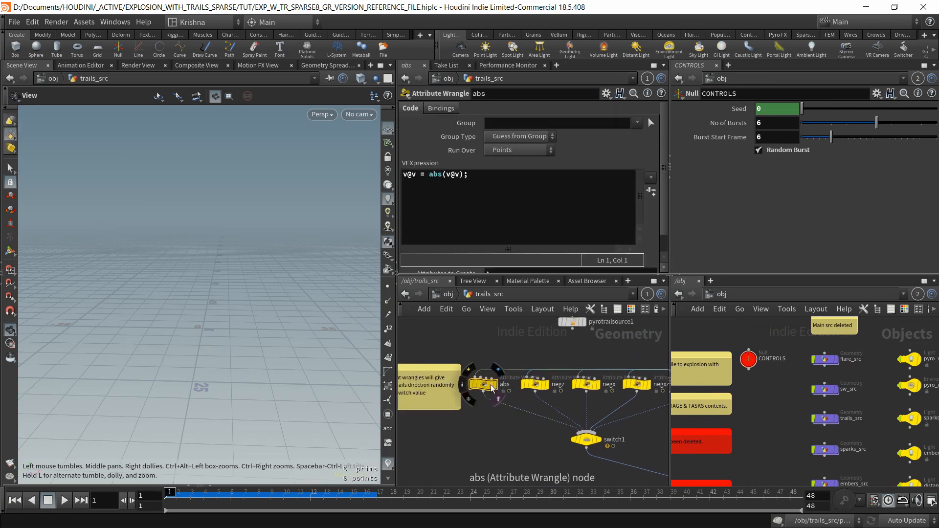
scroll(492, 385, up, 4)
click(500, 386)
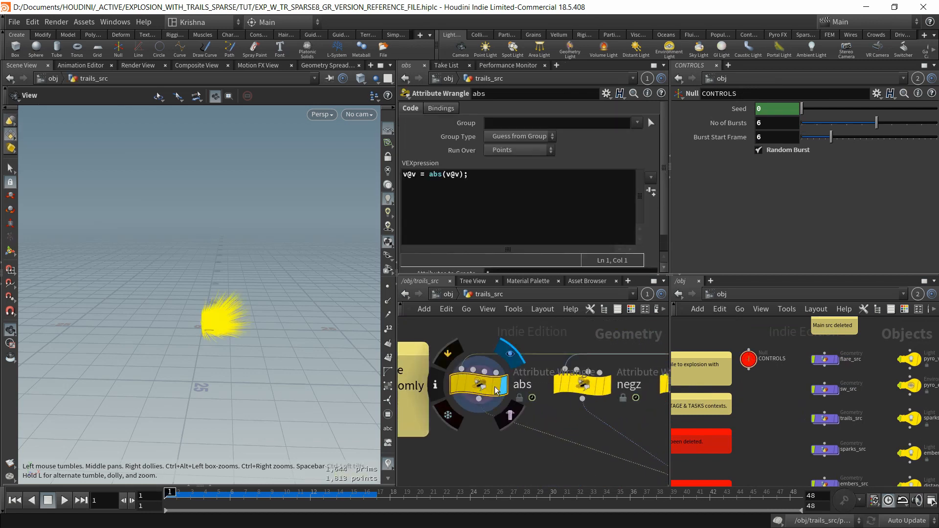
drag(233, 313, 209, 326)
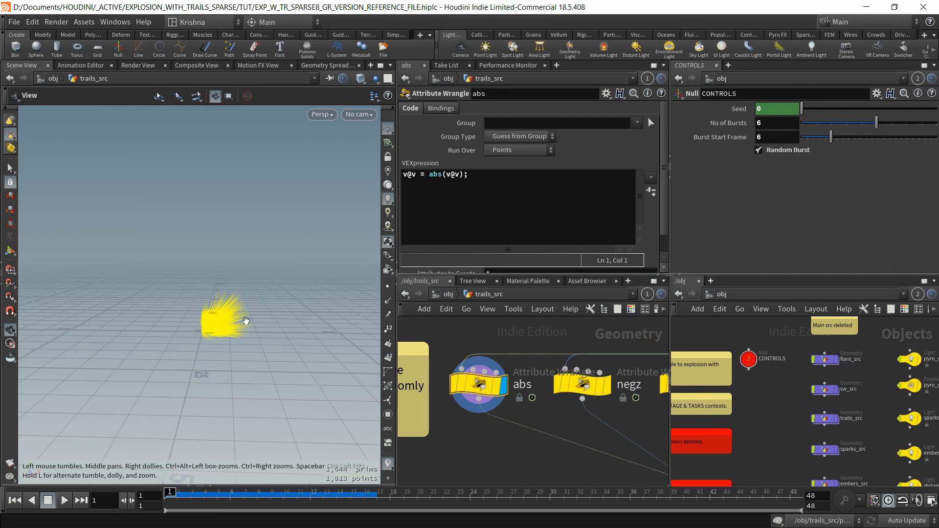
drag(170, 493, 193, 502)
drag(206, 313, 215, 406)
drag(235, 499, 178, 500)
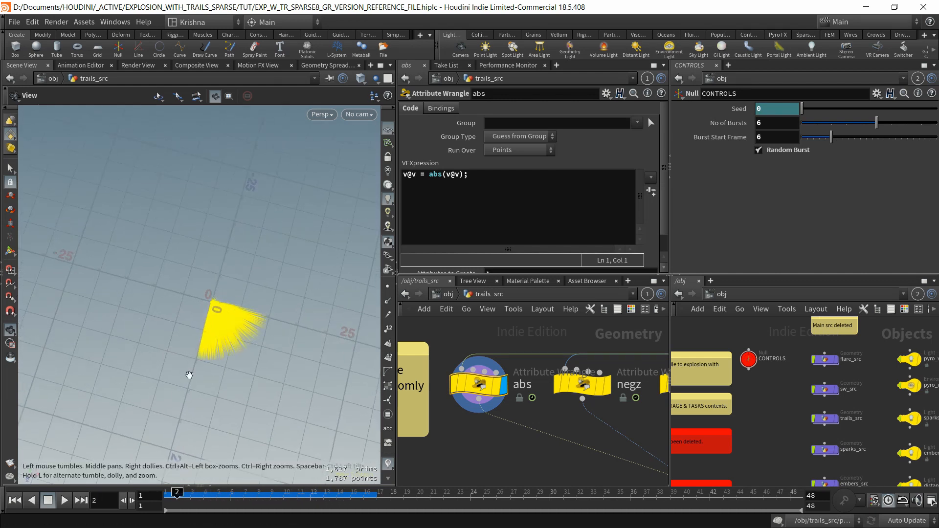
Display the negz wrangle, inspect its code, and scrub the timeline to frame 3 to check its trail direction
click(609, 386)
click(582, 384)
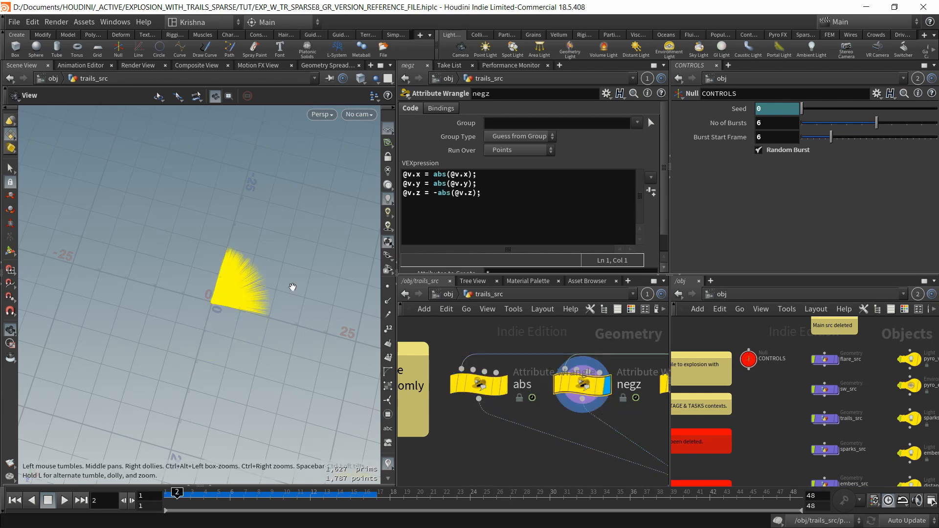
drag(179, 492, 324, 493)
drag(246, 500, 190, 494)
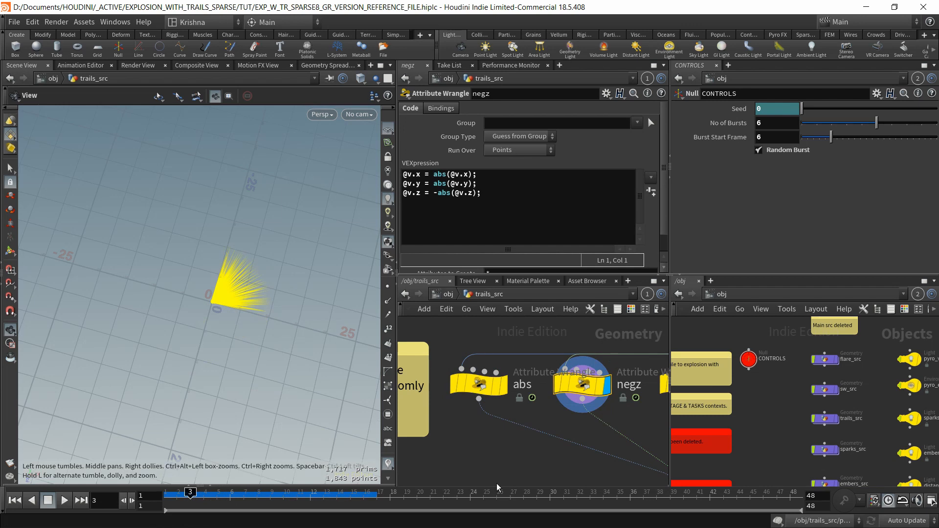
Display the negx and negxz wrangles in turn to compare their VEX code and trail directions
middle_drag(557, 469, 460, 468)
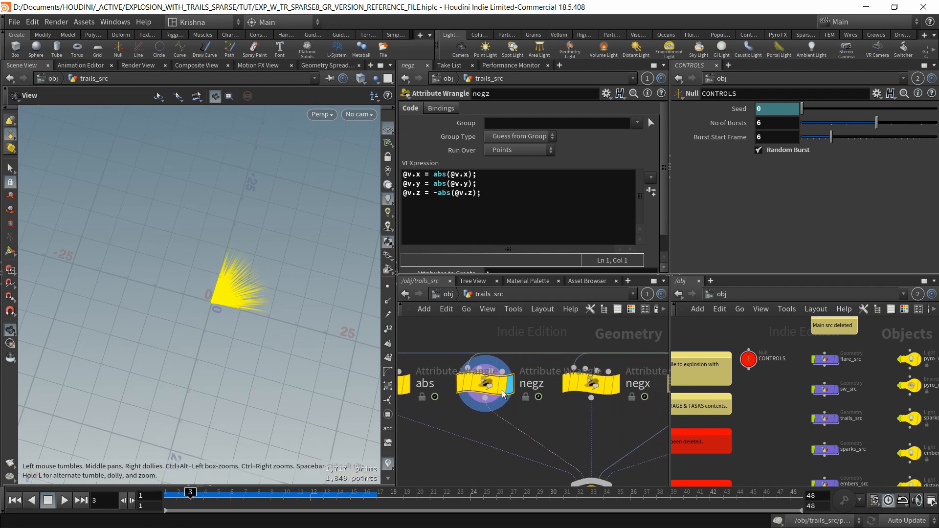
mouse_move(492, 384)
click(615, 387)
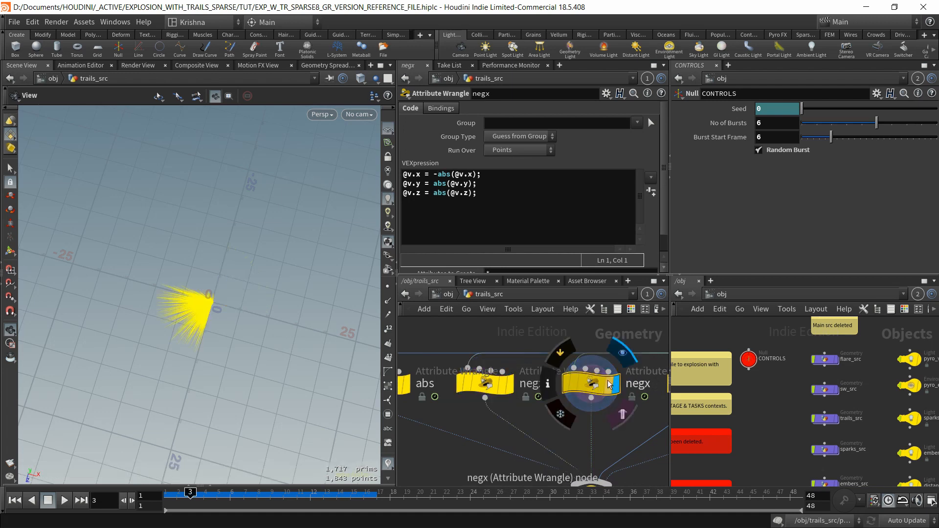
middle_drag(608, 437, 494, 430)
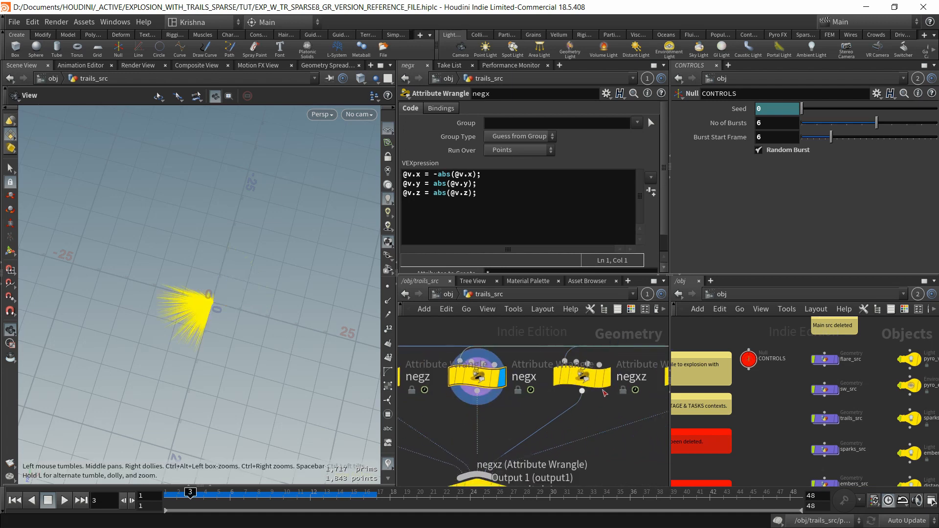
click(606, 377)
Display the posy wrangle and examine its VEX code and trail spread from above and from the side
middle_drag(600, 421, 495, 426)
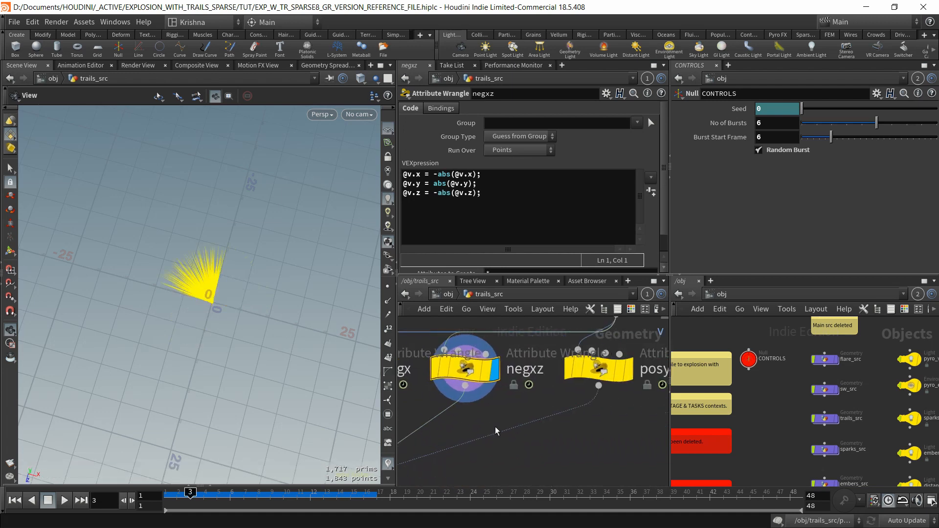
click(629, 371)
click(609, 371)
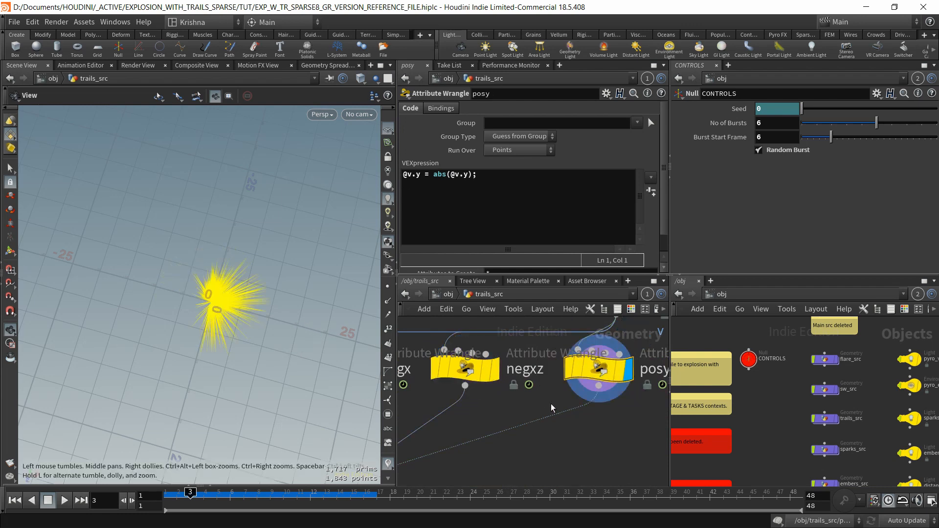
middle_drag(551, 406, 485, 454)
drag(141, 348, 157, 259)
Switch the display back to the abs wrangle to compare its trail direction with posy in side view
scroll(585, 435, down, 3)
middle_drag(444, 450, 551, 418)
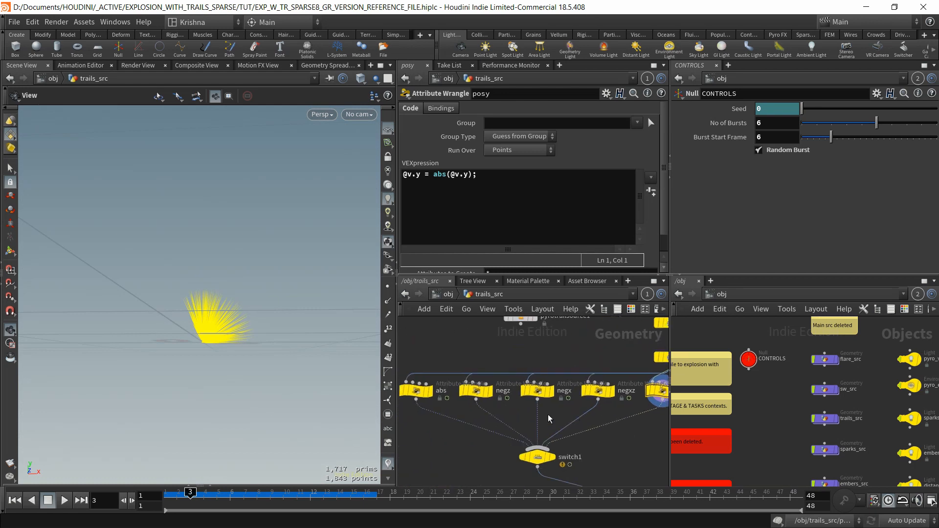
middle_drag(461, 421, 536, 422)
click(505, 392)
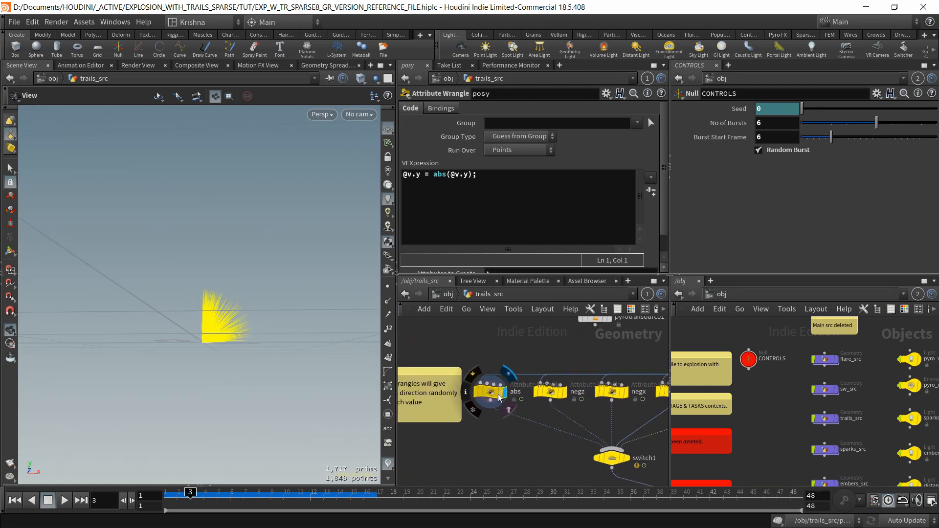
click(490, 392)
Display posy again and scrub to frame 9, orbiting to examine how its upward trails vary
middle_drag(573, 448, 392, 457)
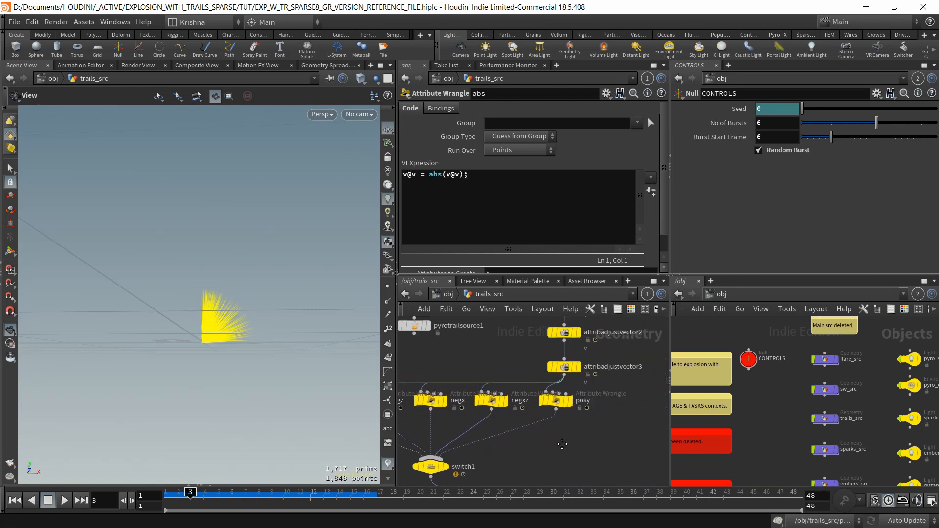
click(569, 401)
click(542, 405)
drag(294, 349, 277, 398)
drag(189, 494, 270, 495)
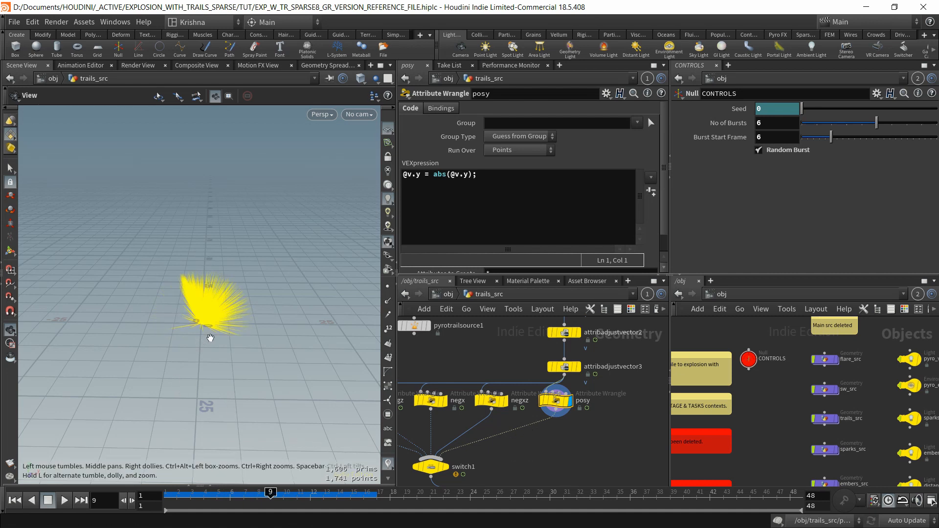
drag(210, 338, 222, 336)
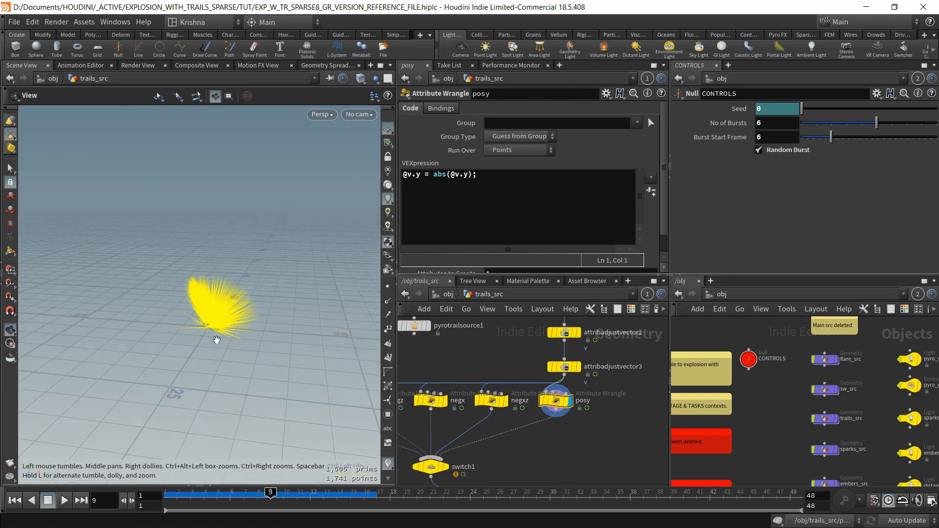
Display switch1 and examine its Select Input expression, from the seed reference to the 0 to 4 output range
middle_drag(542, 454, 592, 437)
click(495, 450)
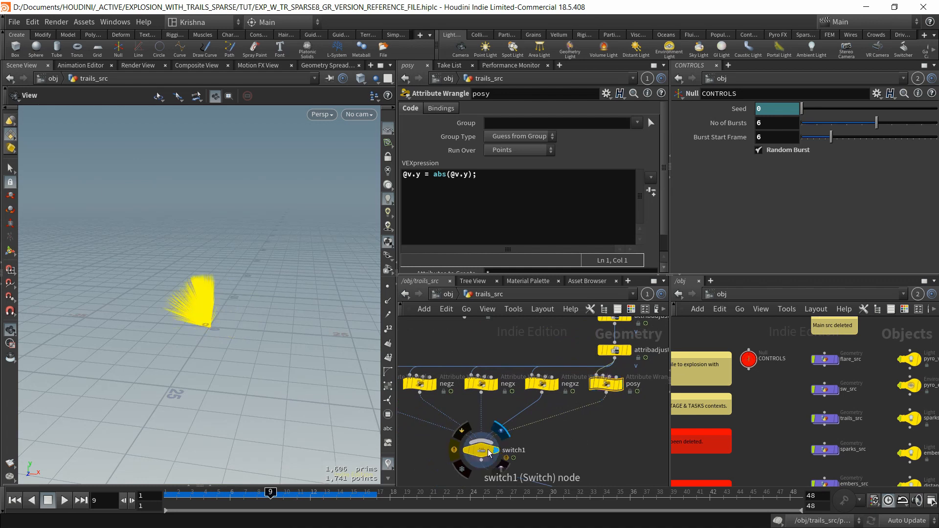
click(485, 449)
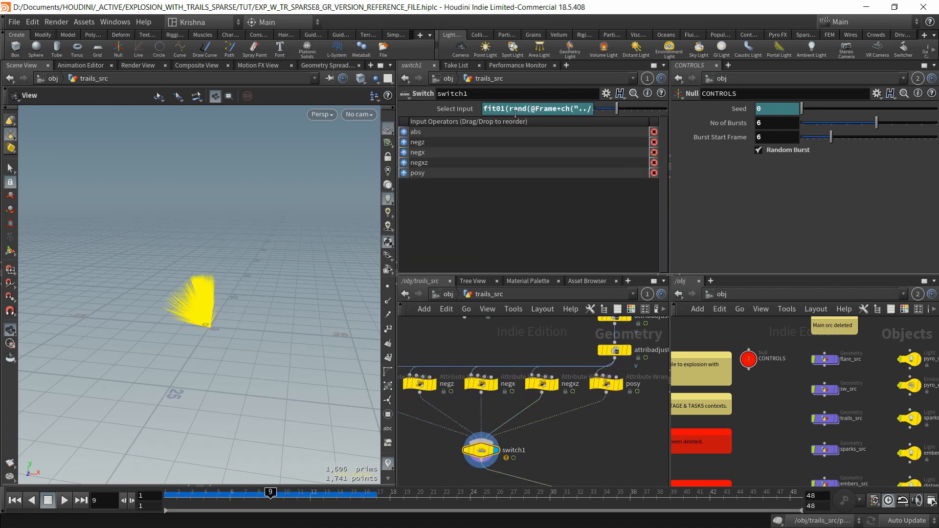
drag(552, 110, 593, 109)
click(543, 110)
click(558, 111)
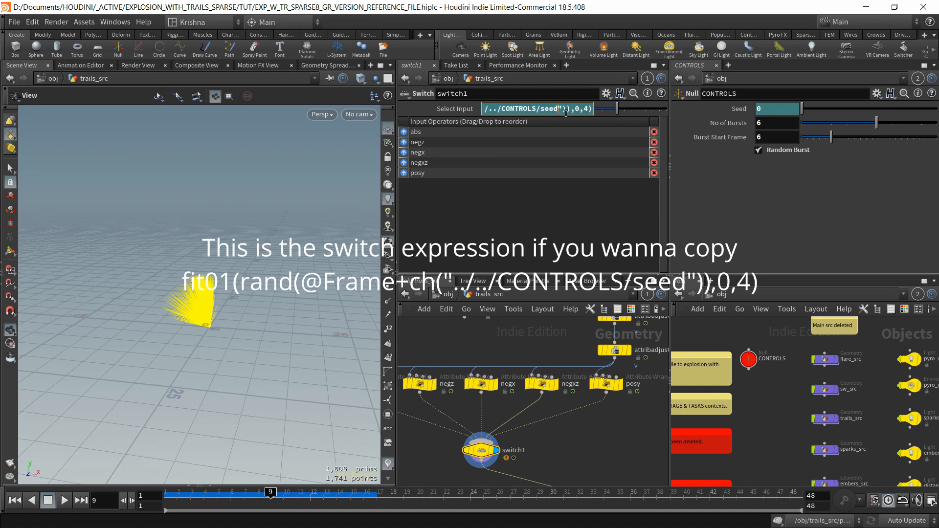
double_click(578, 108)
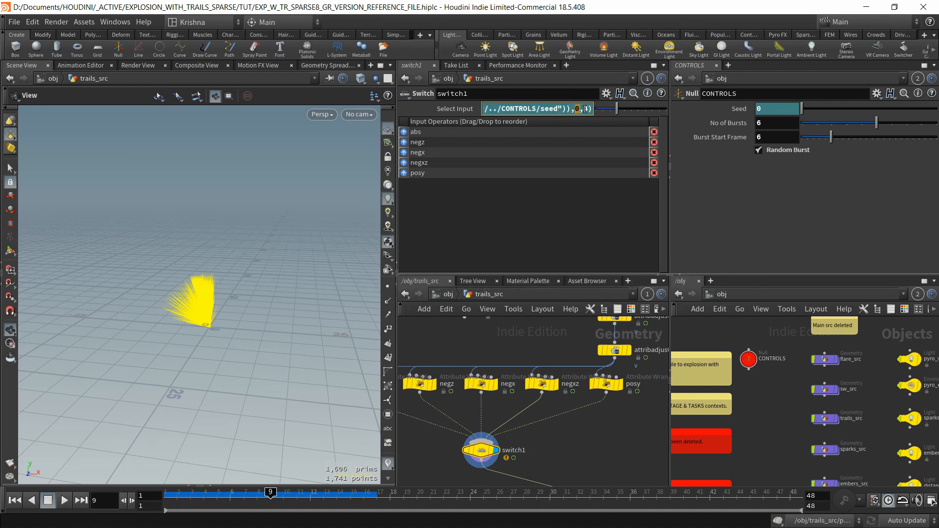
Select the abs wrangle to relate the switch's first input to the expression's index range
click(488, 342)
middle_drag(491, 346, 529, 347)
middle_drag(431, 431, 480, 431)
click(447, 384)
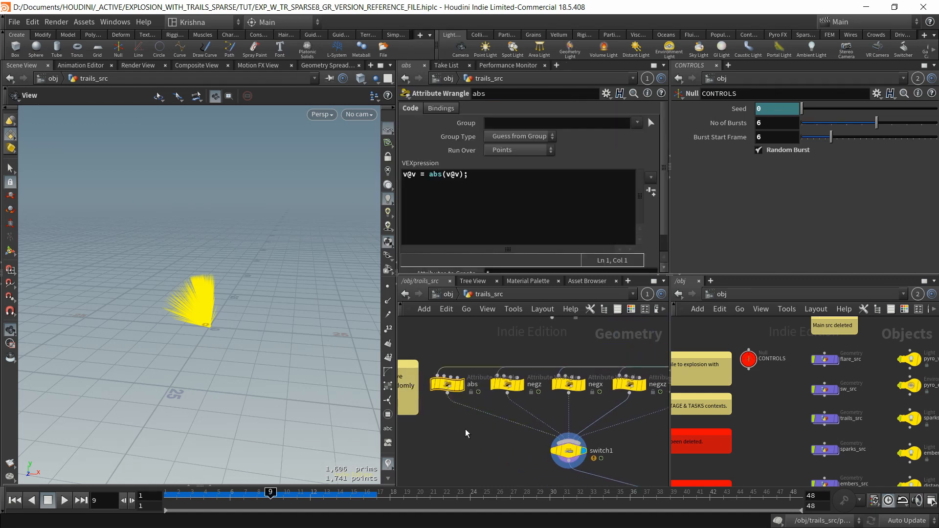
Select the switch1 node below the five velocity wrangles to show its Select Input expression
scroll(476, 421, down, 3)
drag(631, 422, 443, 381)
click(540, 440)
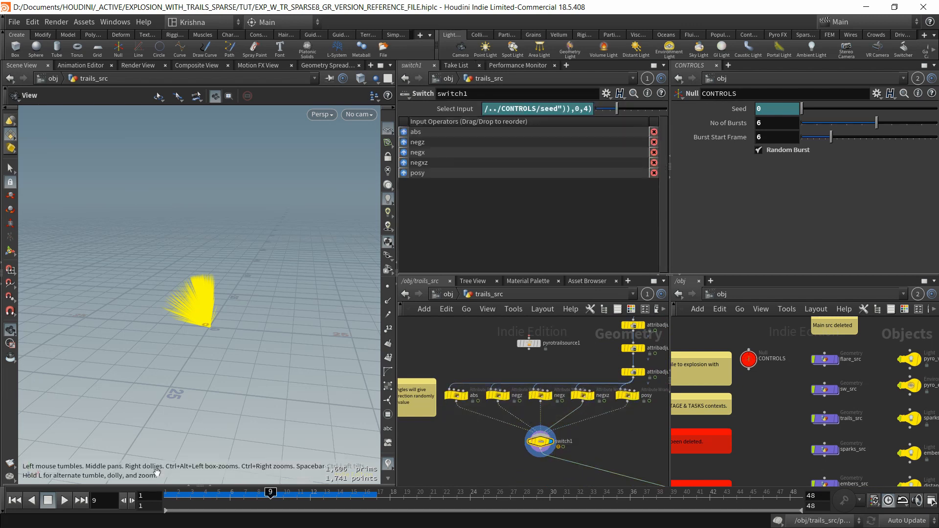
Look through cam1 and play the switched bursts, stopping playback and returning to frame 1
click(14, 500)
drag(214, 379, 220, 375)
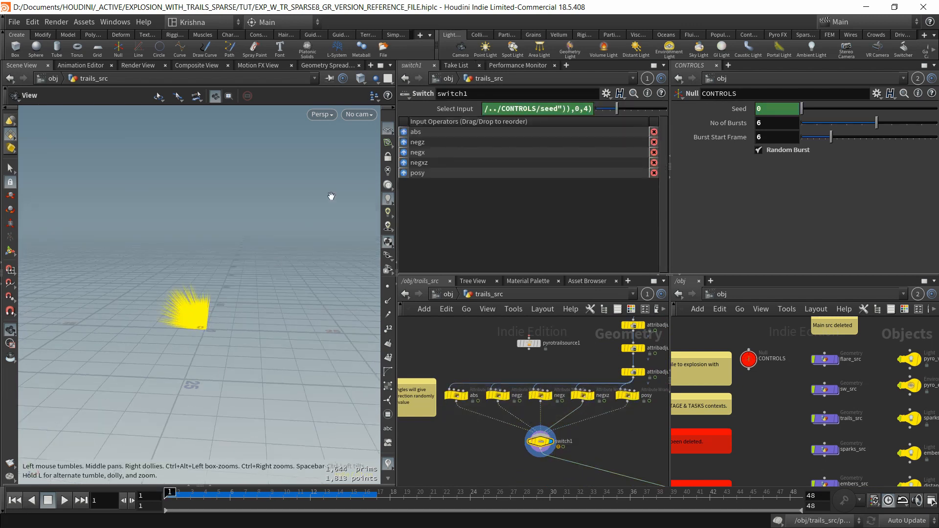
click(360, 114)
click(383, 175)
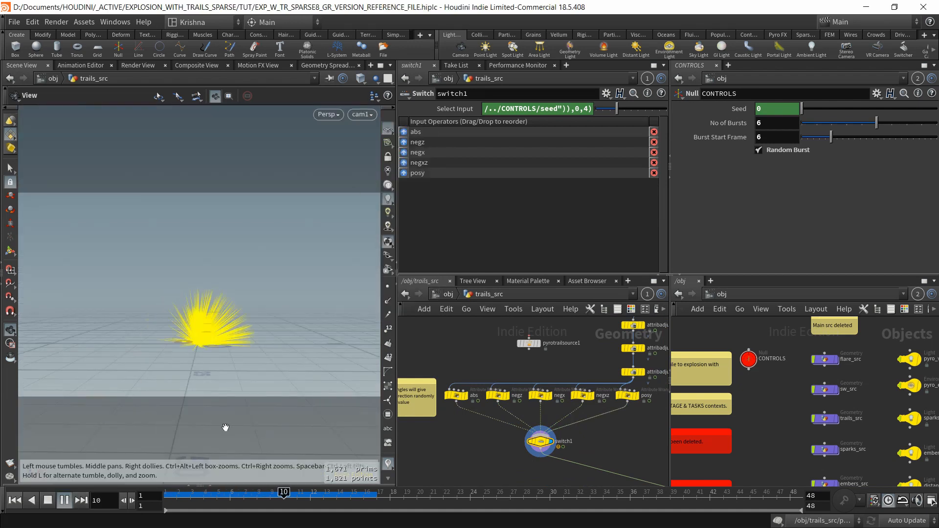
click(47, 500)
click(15, 500)
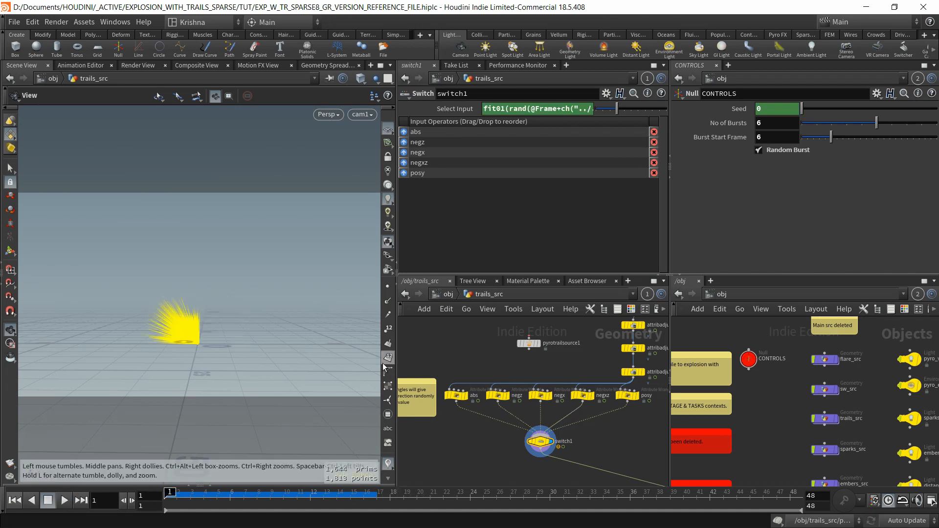
Examine the pyrotrailsource1 node's trail shape, animation, components and output attribute settings
middle_drag(602, 434, 538, 404)
scroll(564, 395, down, 2)
click(497, 359)
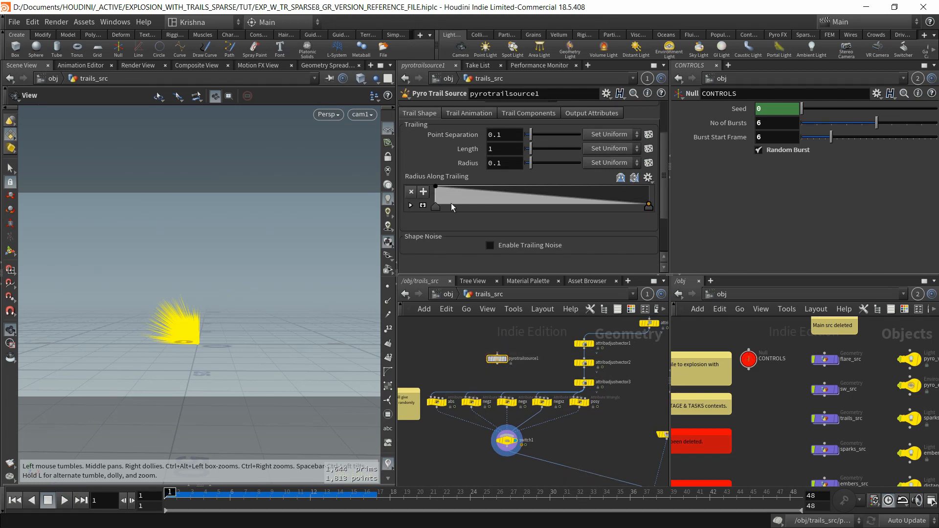
scroll(451, 203, down, 2)
scroll(462, 162, up, 3)
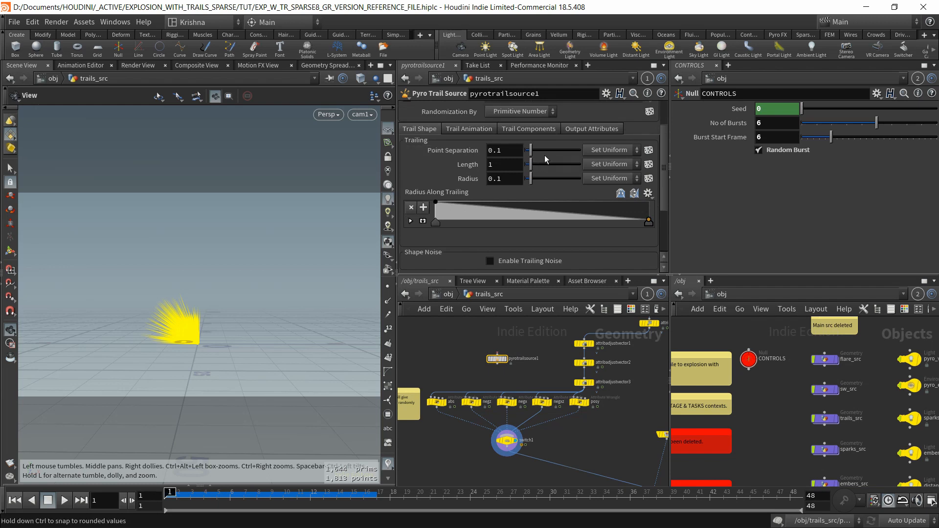
click(487, 128)
click(544, 129)
click(571, 129)
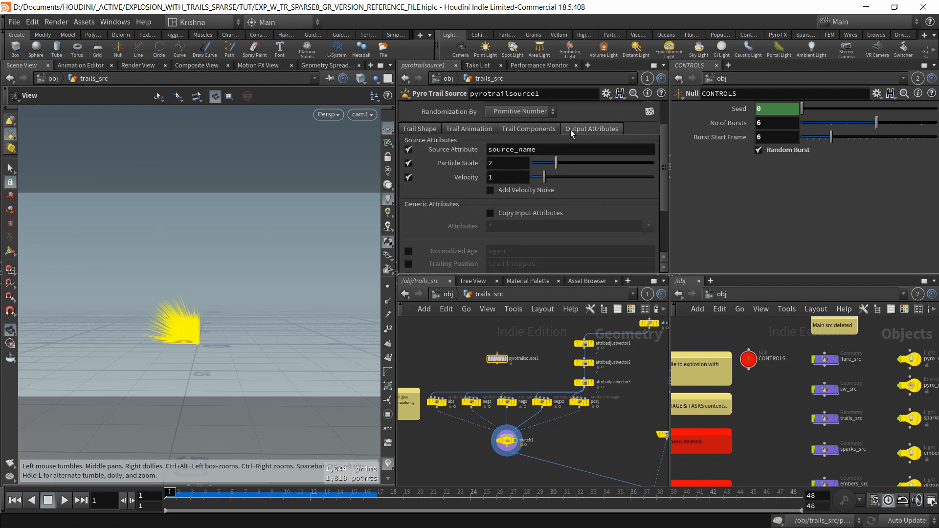
click(419, 128)
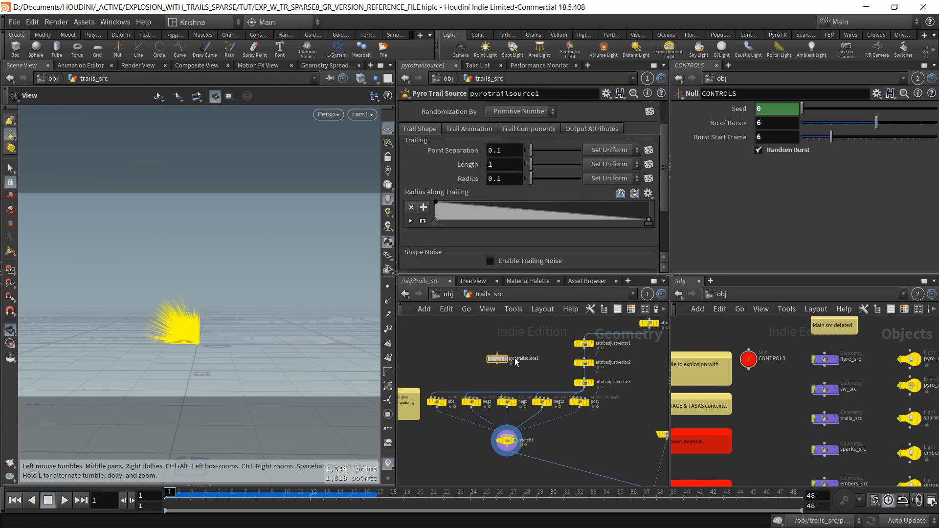
Reselect the switch1 node, follow its output toward copytopoints1, and save the scene file
middle_drag(589, 449, 575, 428)
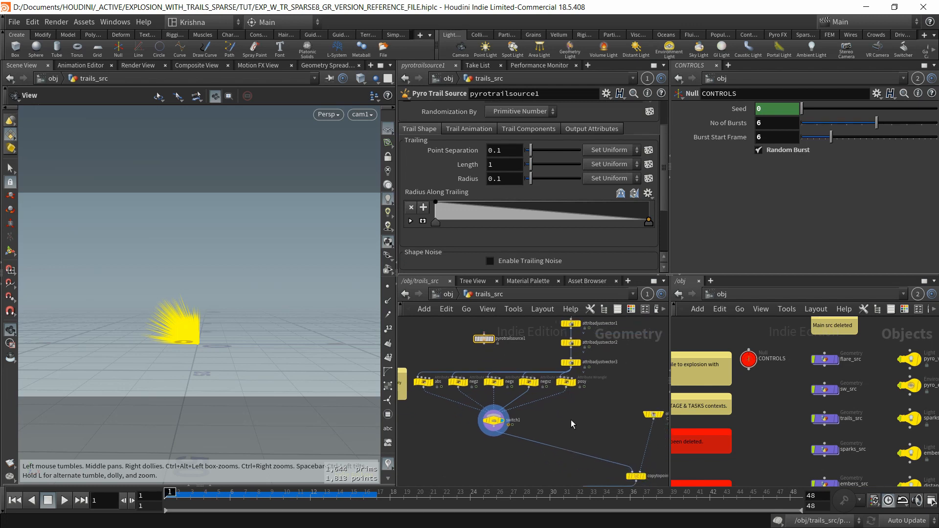
click(493, 421)
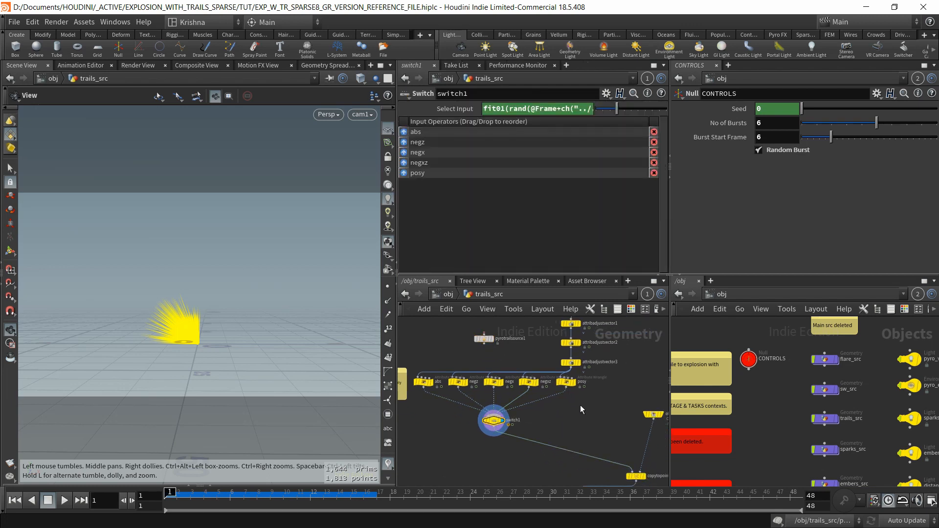
middle_drag(581, 405, 569, 397)
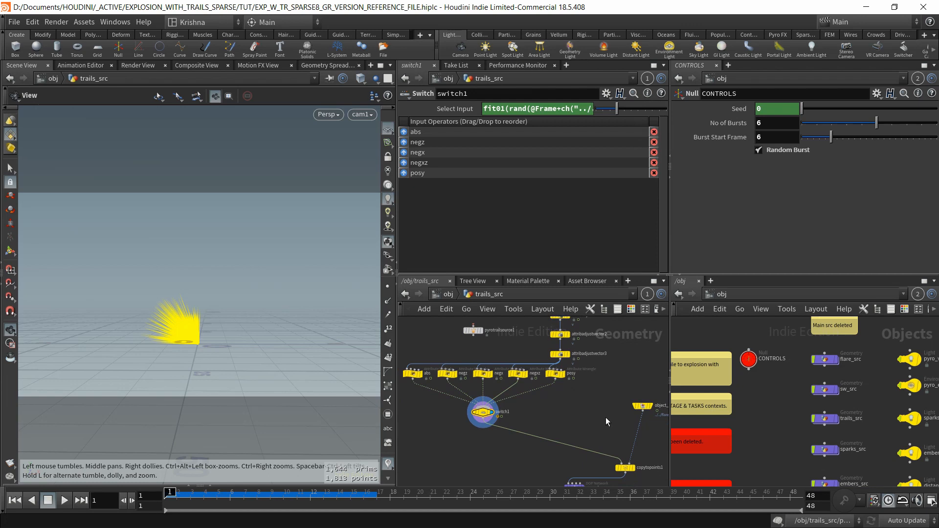
middle_drag(602, 432, 579, 412)
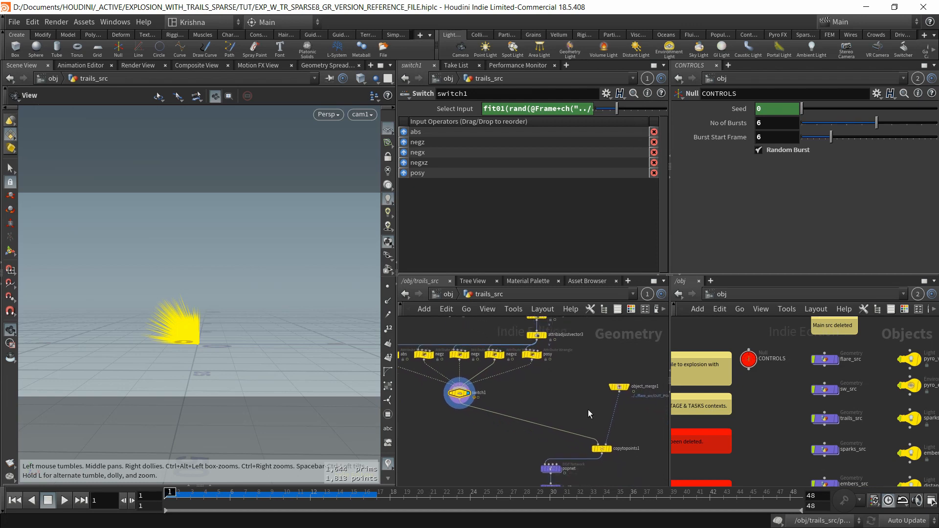
key(ctrl+s)
Select the object_merge1 node above copytopoints1 to check which object path it imports
scroll(589, 416, up, 4)
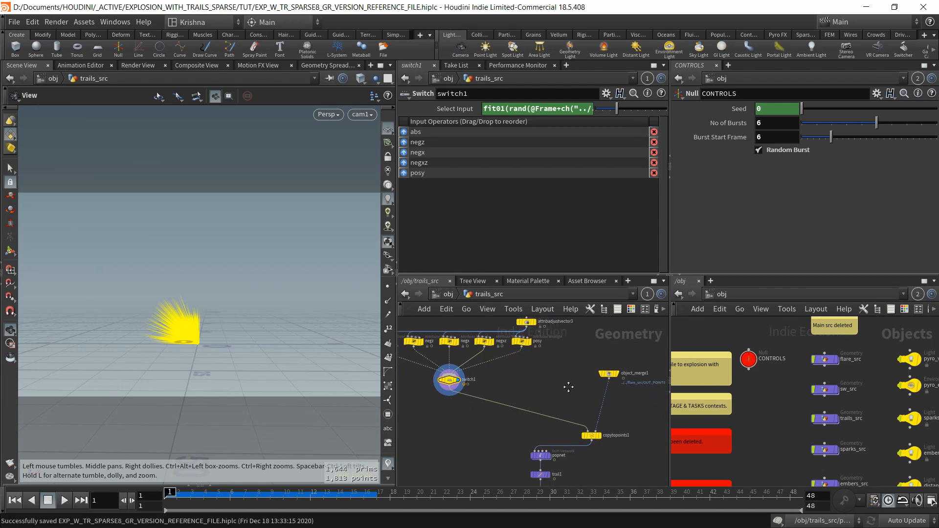
middle_drag(591, 430, 567, 457)
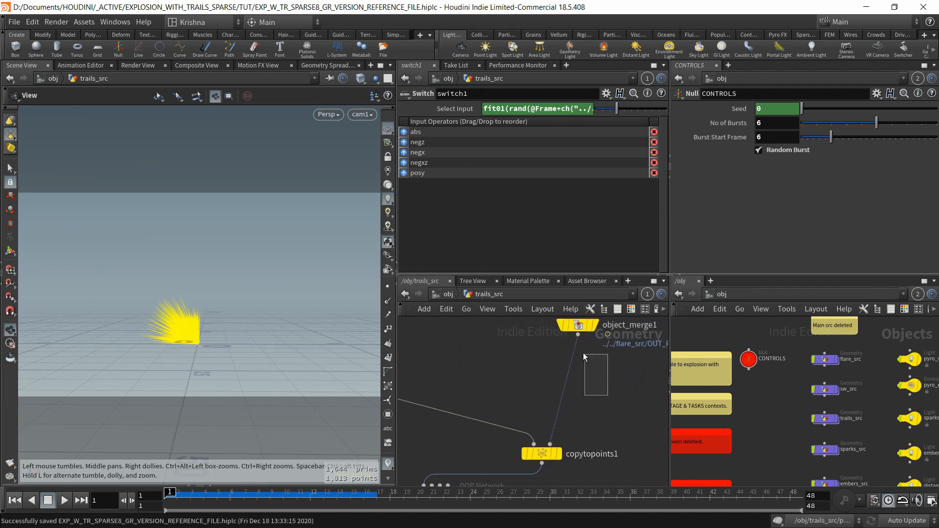
click(587, 323)
middle_drag(582, 368, 581, 395)
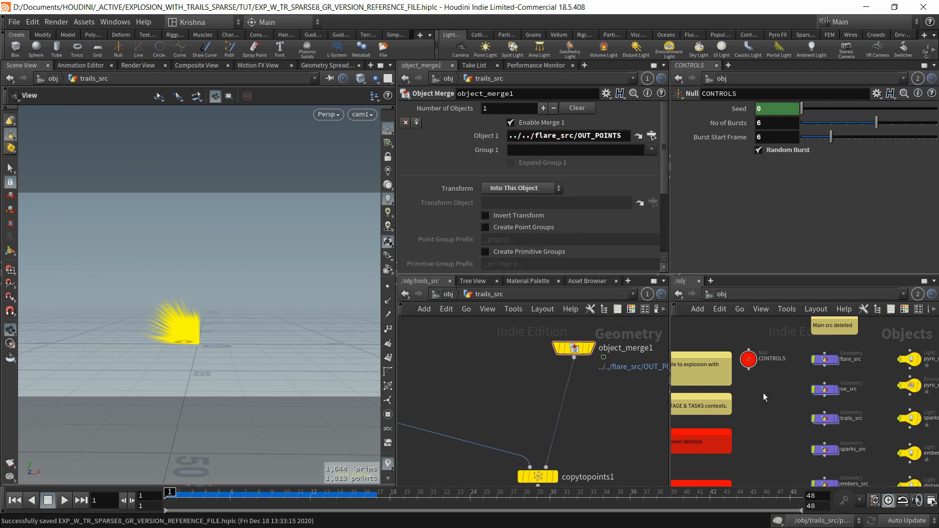
Open the flare_src network in the second network pane and display its OUT_POINTS null
scroll(836, 386, up, 1)
double_click(823, 355)
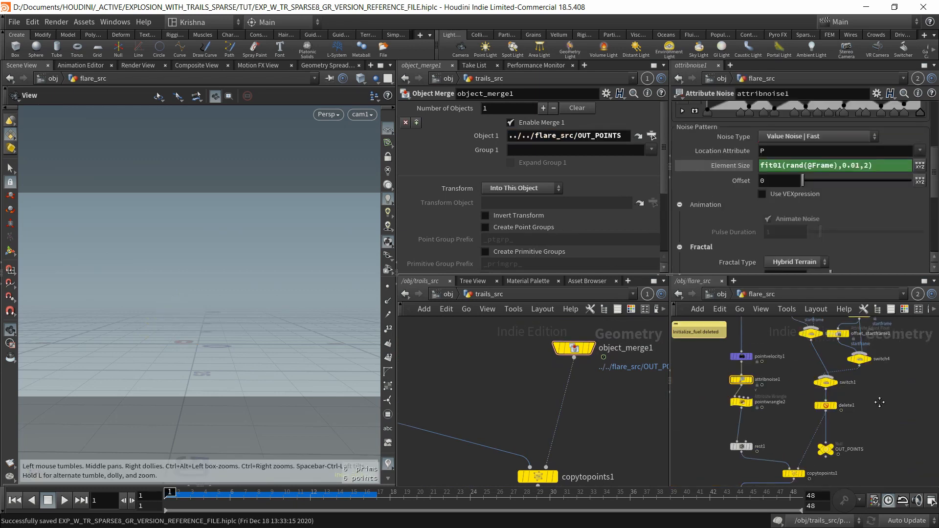
middle_drag(882, 399, 856, 378)
middle_drag(841, 439, 859, 395)
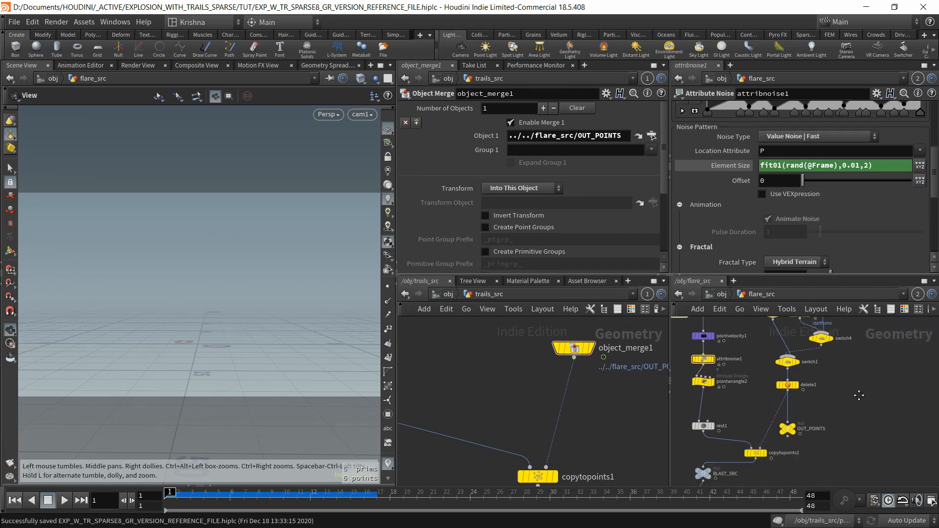
mouse_move(794, 423)
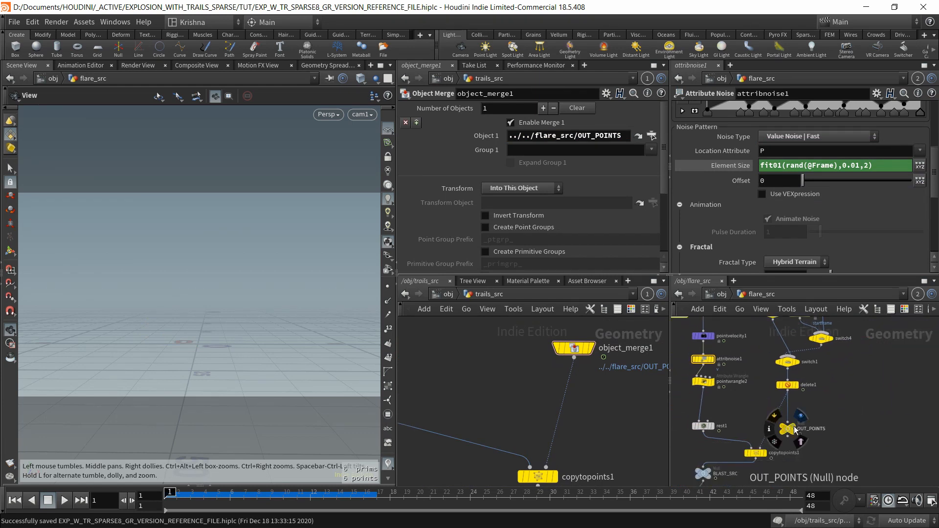
click(794, 426)
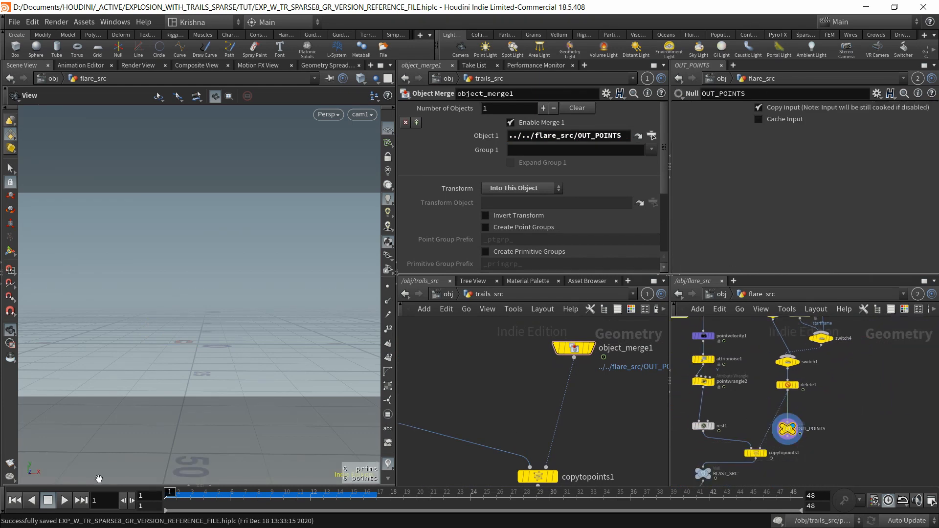
mouse_move(171, 498)
mouse_down()
mouse_move(323, 498)
mouse_move(169, 497)
mouse_up()
Display object_merge1 and the copytopoints1 node it feeds in trails_src, and scrub the timeline to check the copied points
click(591, 348)
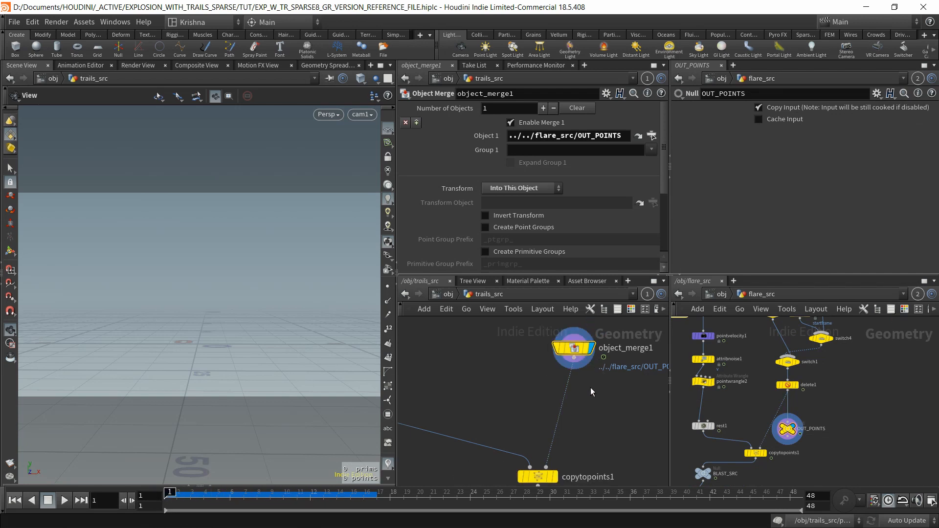
scroll(597, 420, down, 2)
middle_drag(596, 421, 604, 380)
click(574, 407)
click(561, 409)
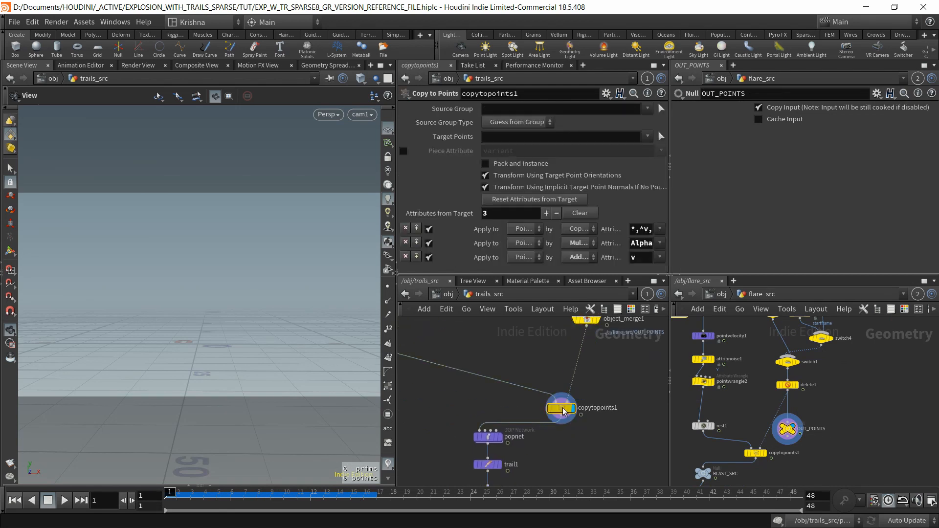
middle_drag(495, 365, 570, 397)
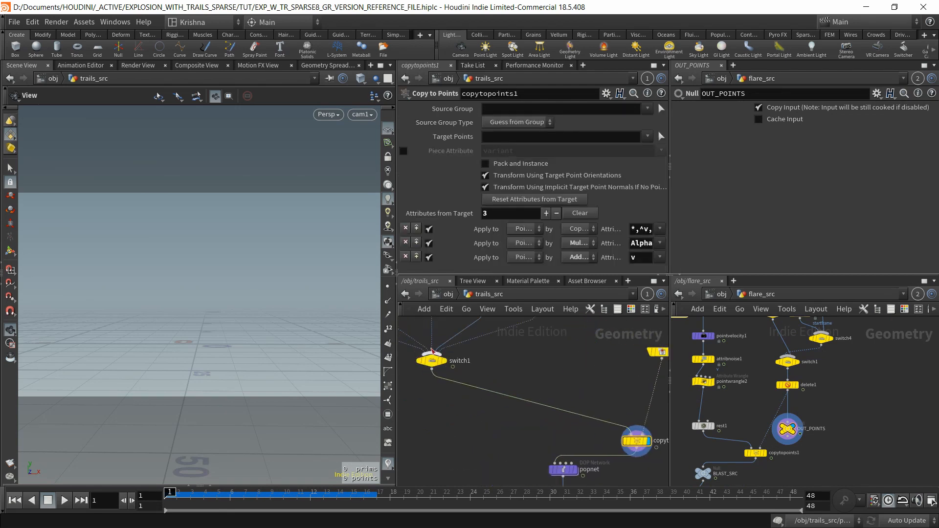
mouse_move(426, 363)
middle_drag(559, 442, 560, 390)
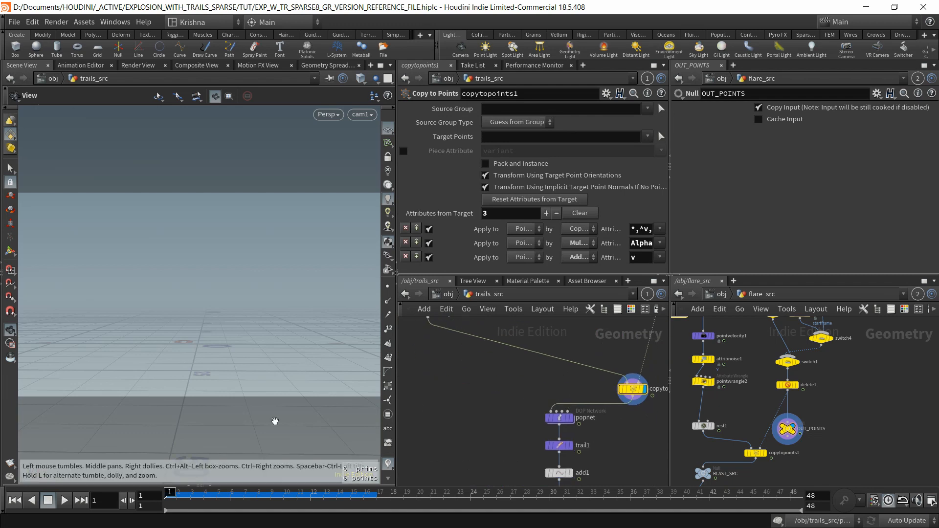
mouse_move(171, 492)
mouse_down()
mouse_move(328, 497)
mouse_move(157, 499)
mouse_up()
Enter the popnet DOP network in trails_src and maximize its network pane
scroll(498, 427, down, 3)
middle_drag(499, 437, 485, 406)
scroll(533, 386, up, 5)
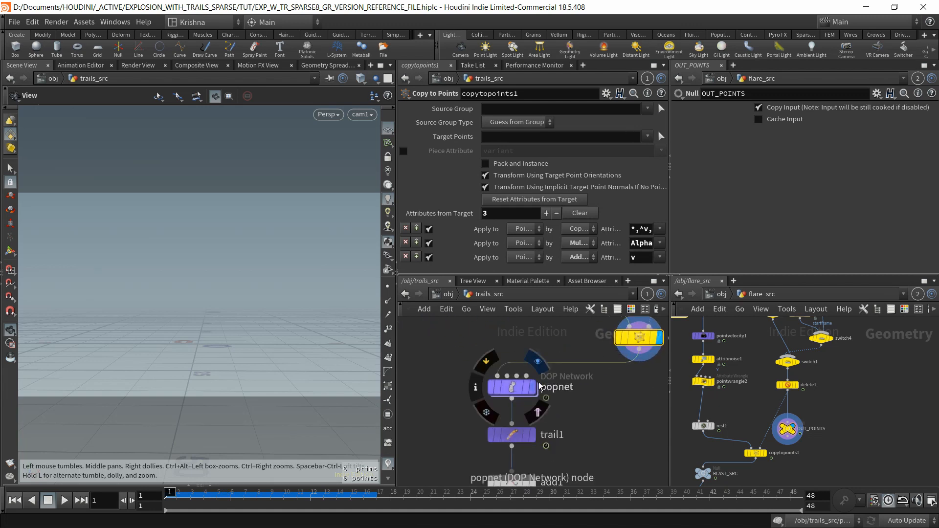
double_click(521, 388)
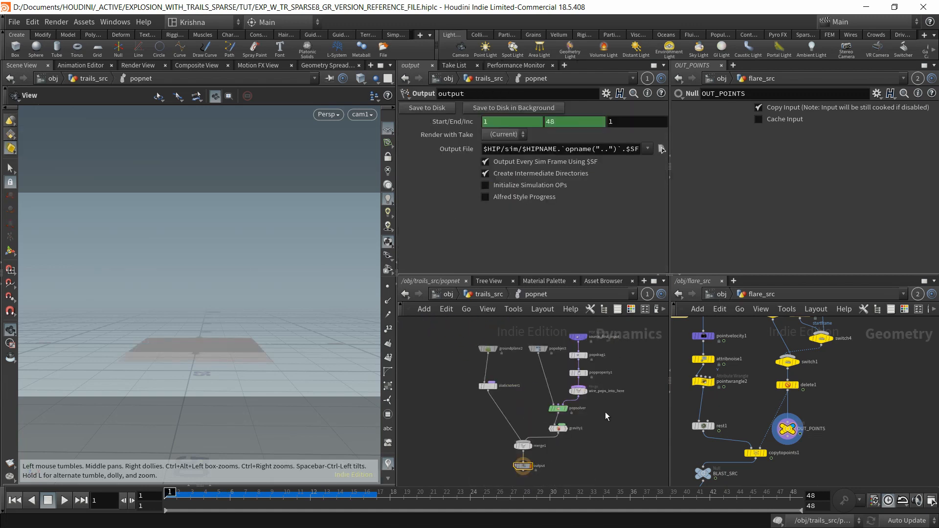
click(488, 294)
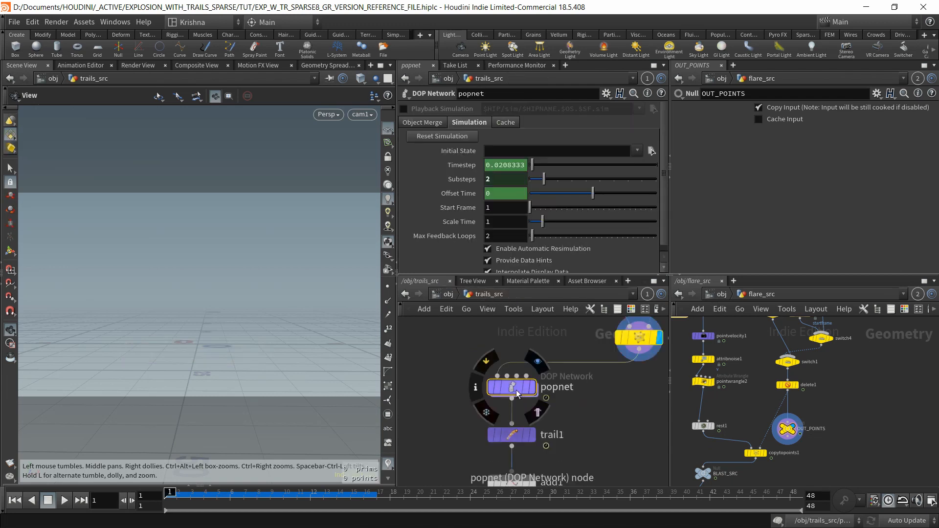
double_click(516, 390)
key(ctrl+b)
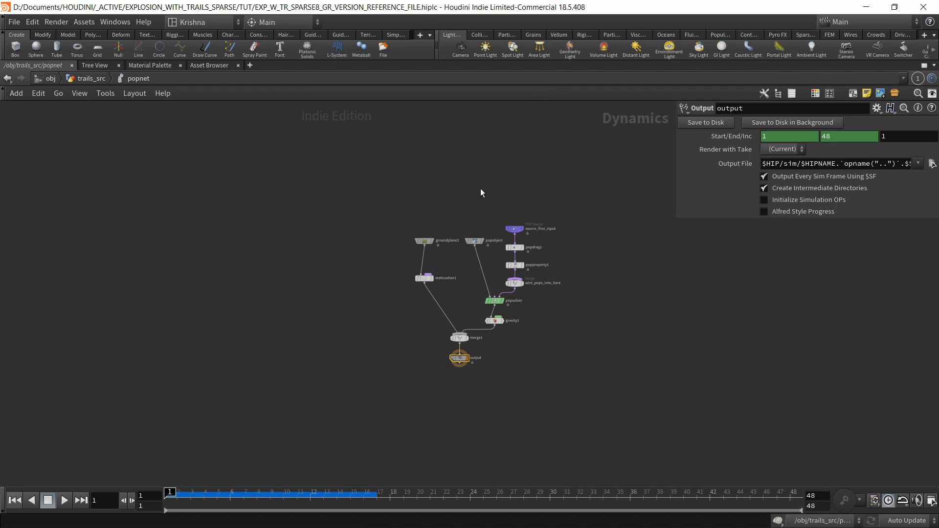
Put the scene side by side with the EXPLOSION_WITH_TRAILS_TUT scene and enter that scene's popnet network
double_click(515, 11)
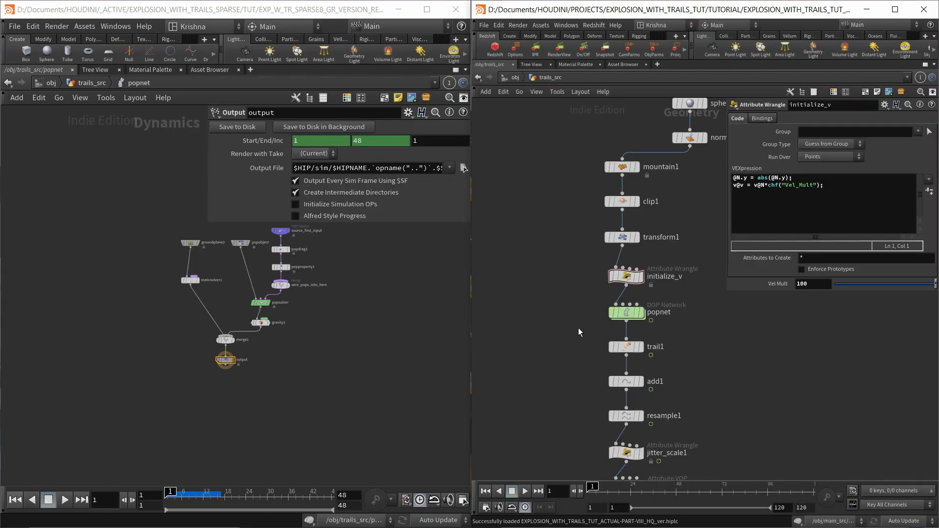
scroll(579, 332, down, 3)
scroll(332, 332, up, 3)
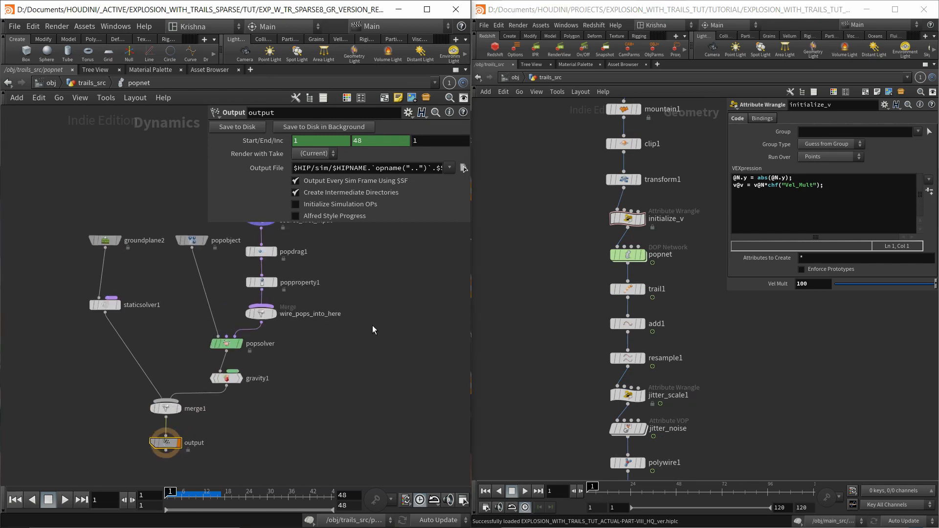
middle_drag(373, 330, 288, 296)
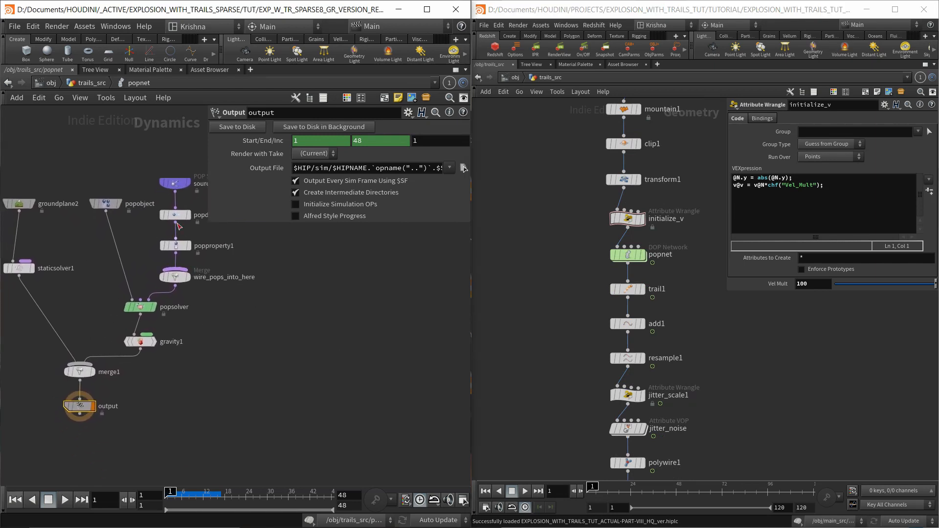
double_click(628, 255)
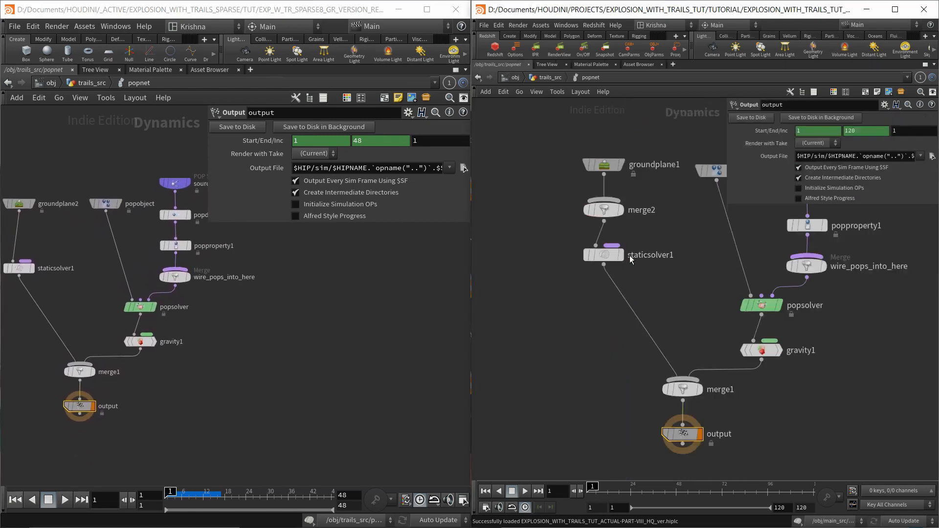
scroll(618, 304, down, 4)
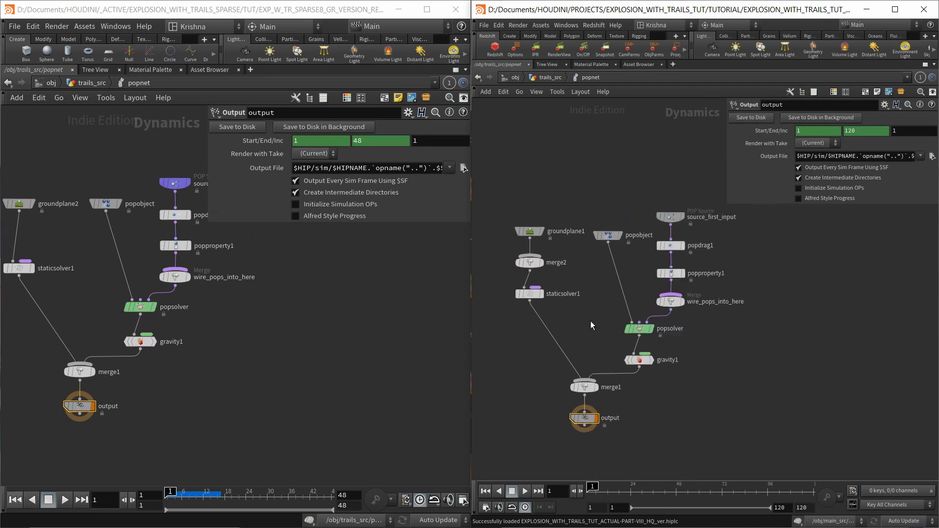
Compare the popdrag1 and popproperty1 settings between the popnet networks of both scenes
middle_drag(154, 331, 176, 390)
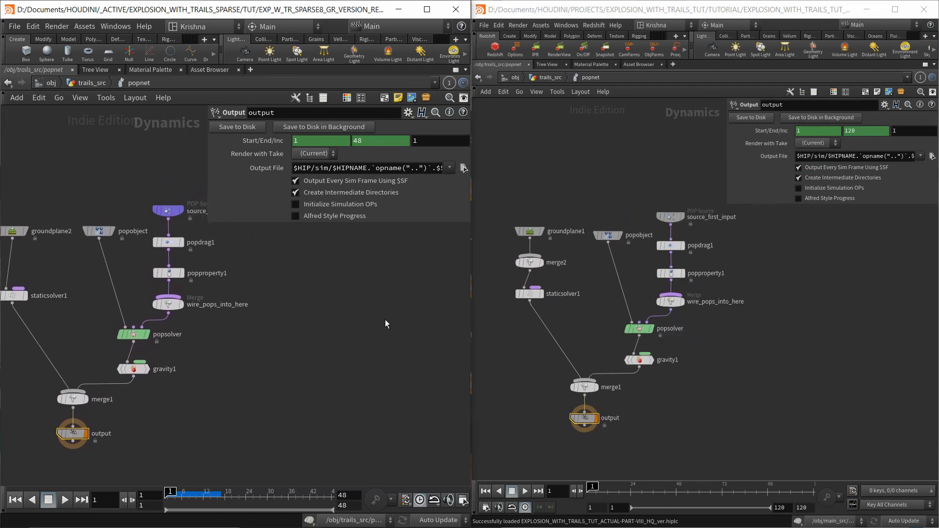
click(169, 242)
click(169, 273)
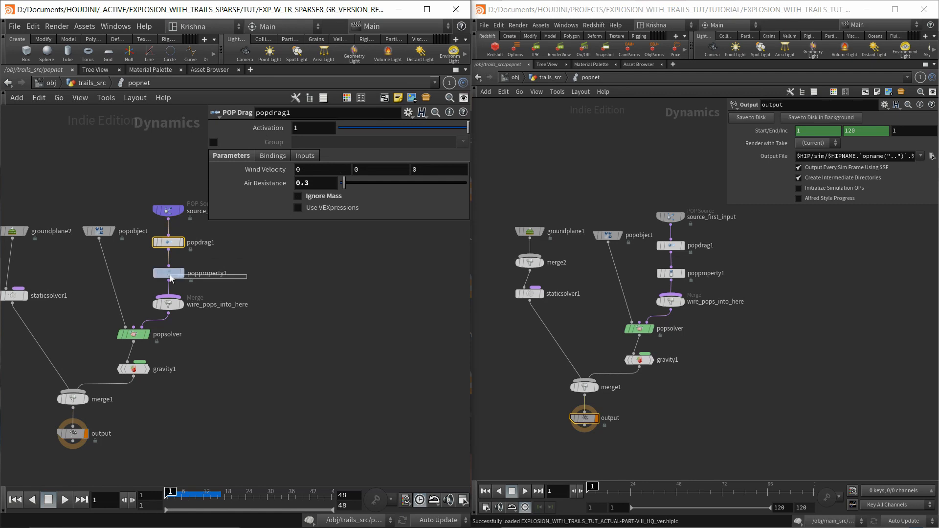
click(669, 245)
click(671, 273)
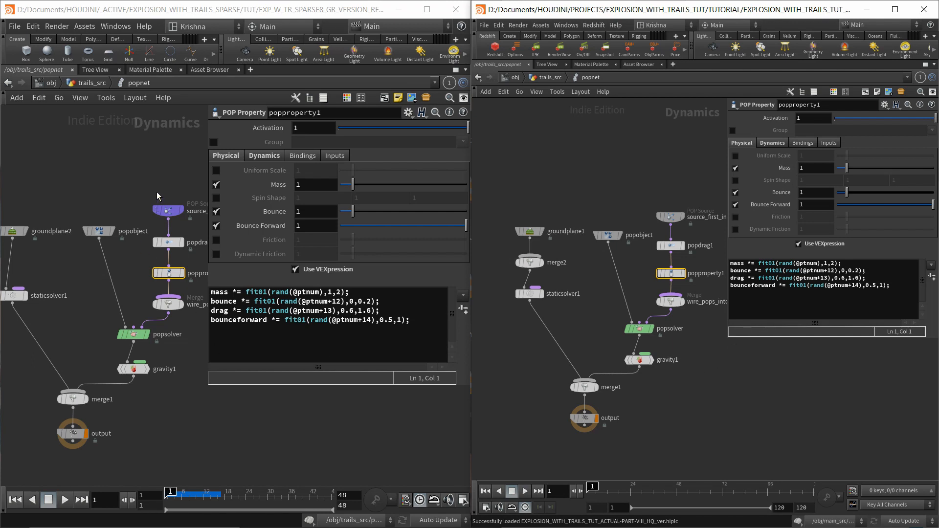
Compare the Attributes, Source and Birth settings of the source_first_input POP Source node between the popnet networks of both scenes
click(166, 210)
middle_drag(188, 194, 133, 198)
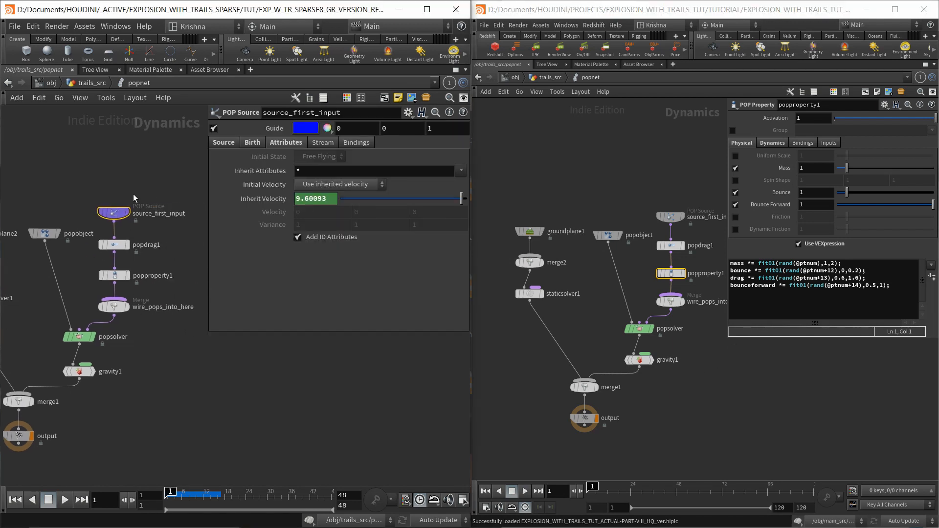
click(670, 217)
click(225, 143)
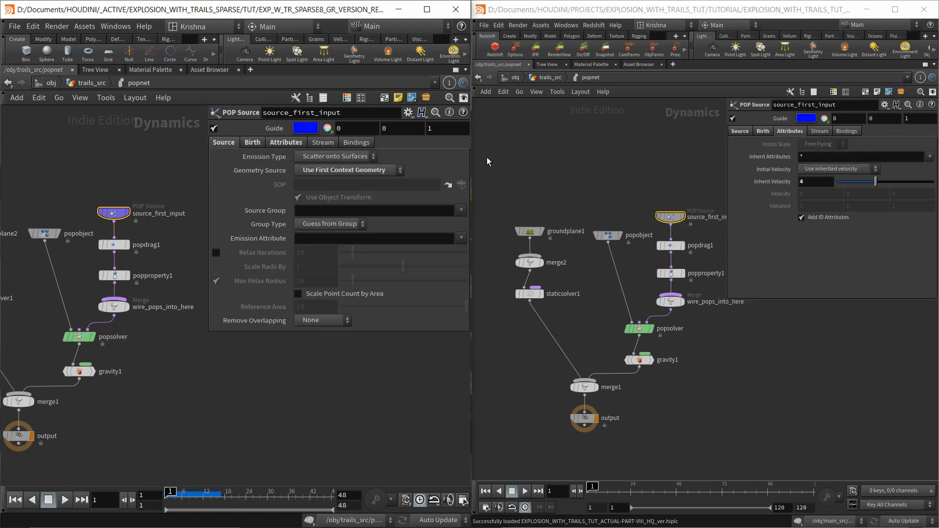
click(747, 132)
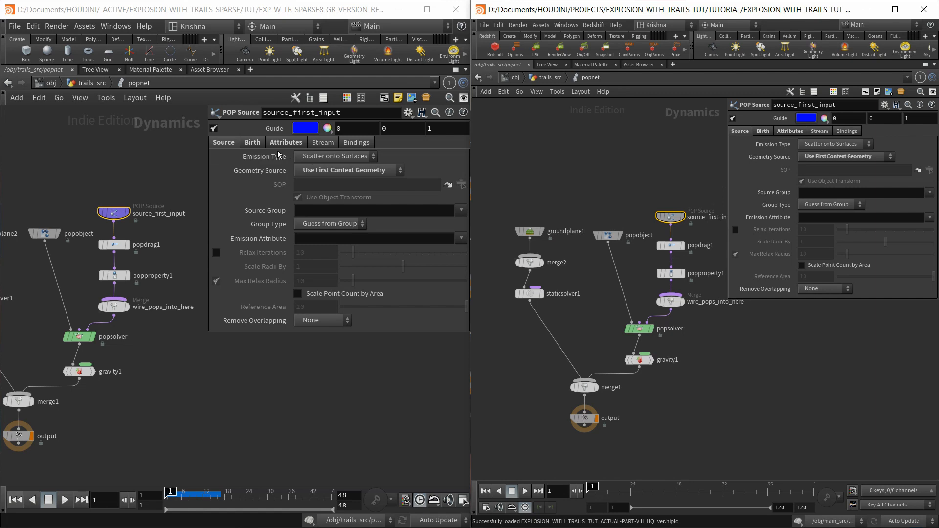
click(255, 144)
click(763, 132)
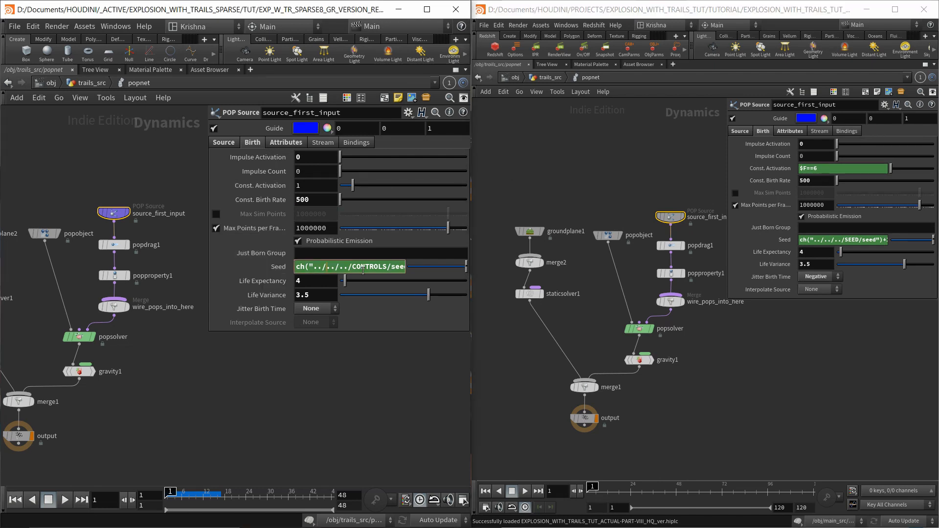
Check both Seed expressions, prefix the one on source_first_input in the sparse scene with $F+, and save the scene
drag(364, 270, 444, 268)
click(398, 269)
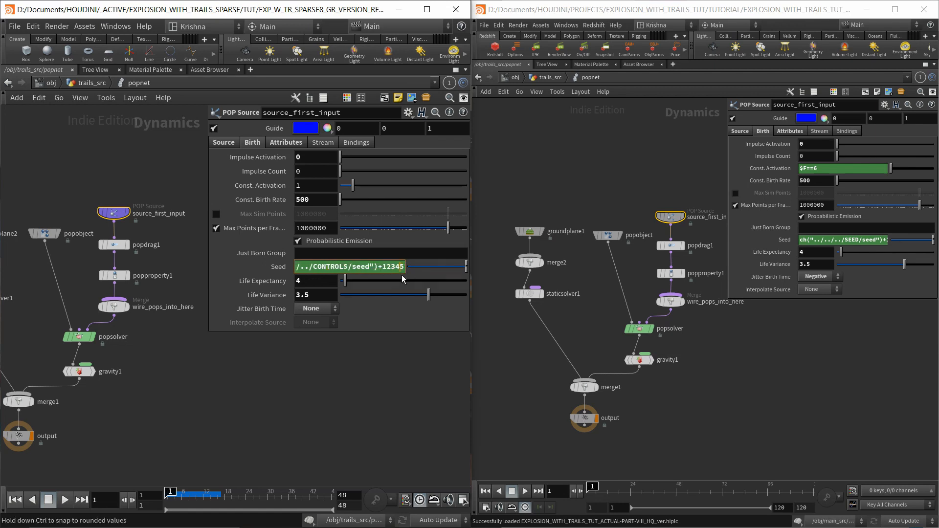
drag(831, 240, 935, 241)
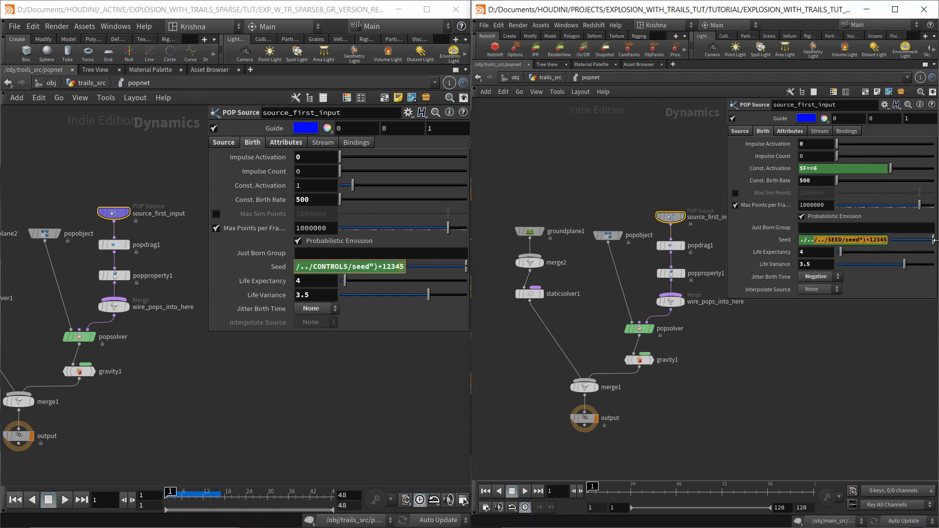
click(345, 266)
text(S)
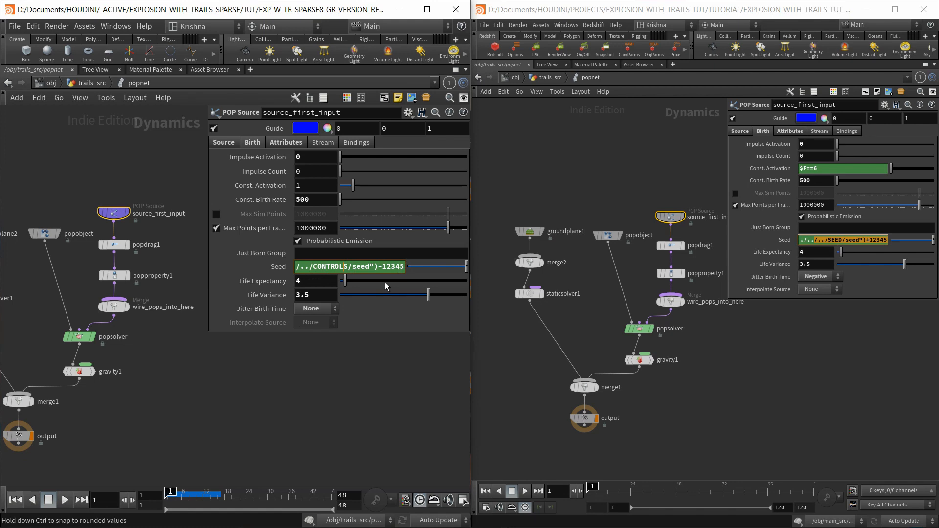
key(Home)
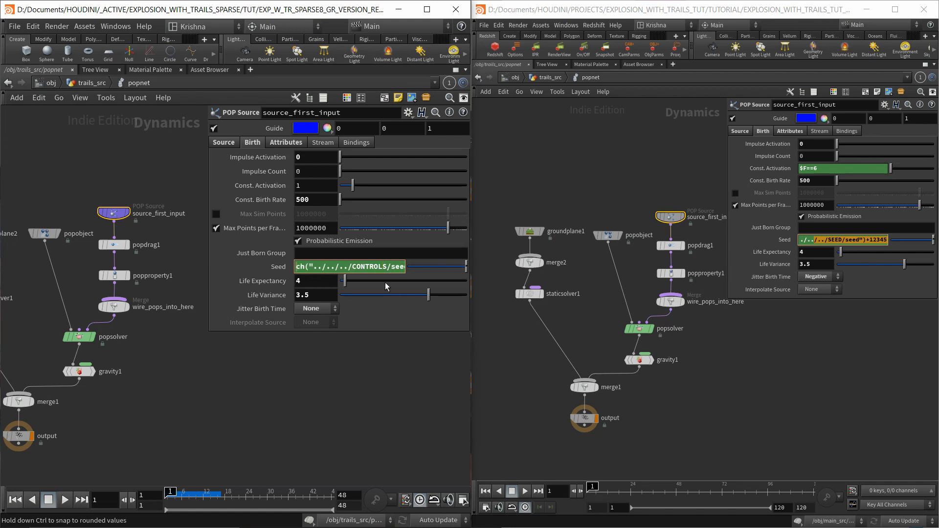
text($F+)
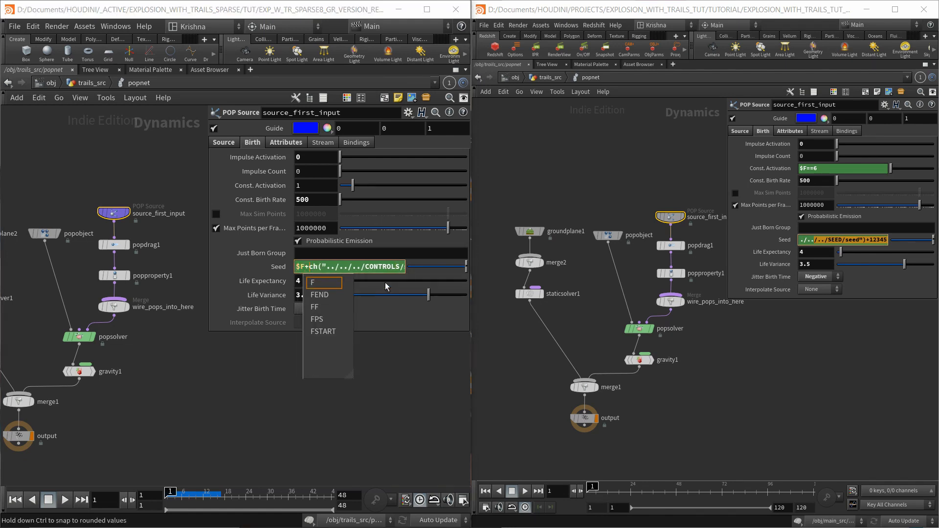
key(ctrl+s)
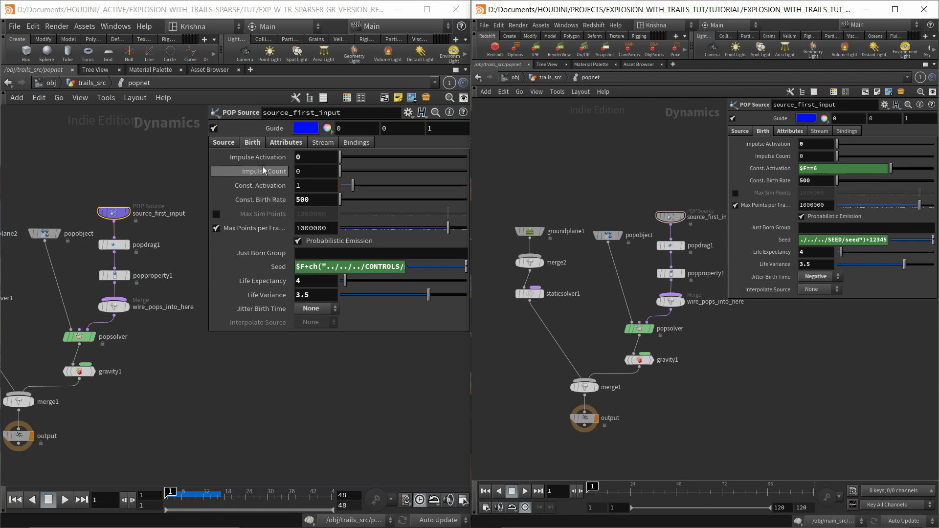
Compare the source_first_input Inherit Velocity between both scenes and open the sparse scene's expression for editing
click(804, 132)
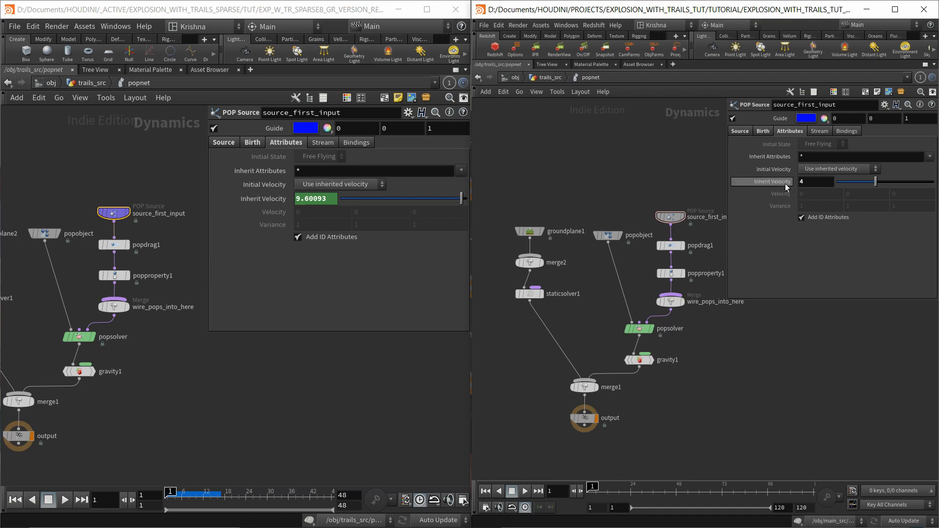
click(270, 200)
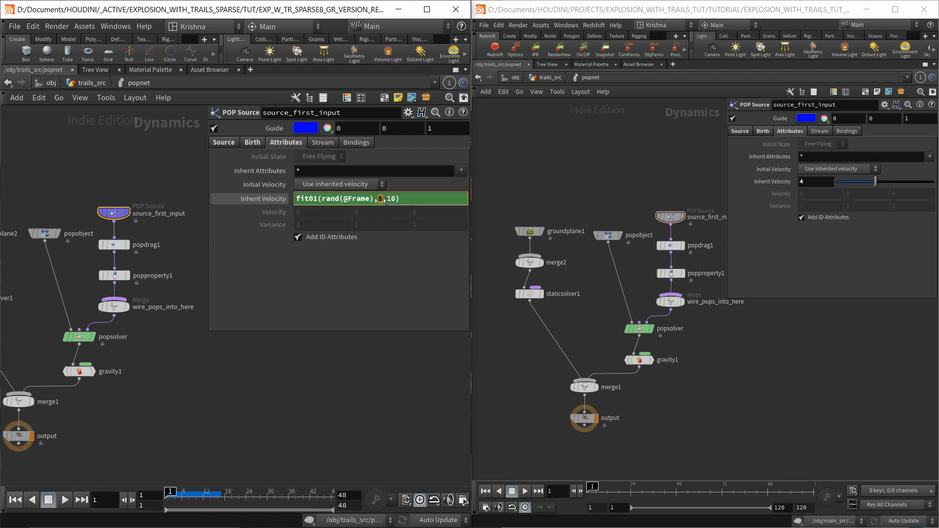
click(270, 200)
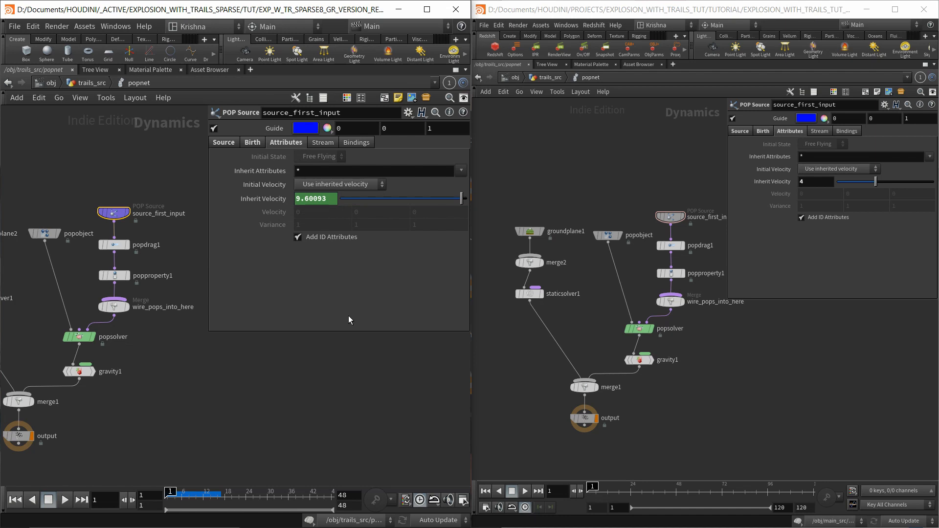
click(262, 199)
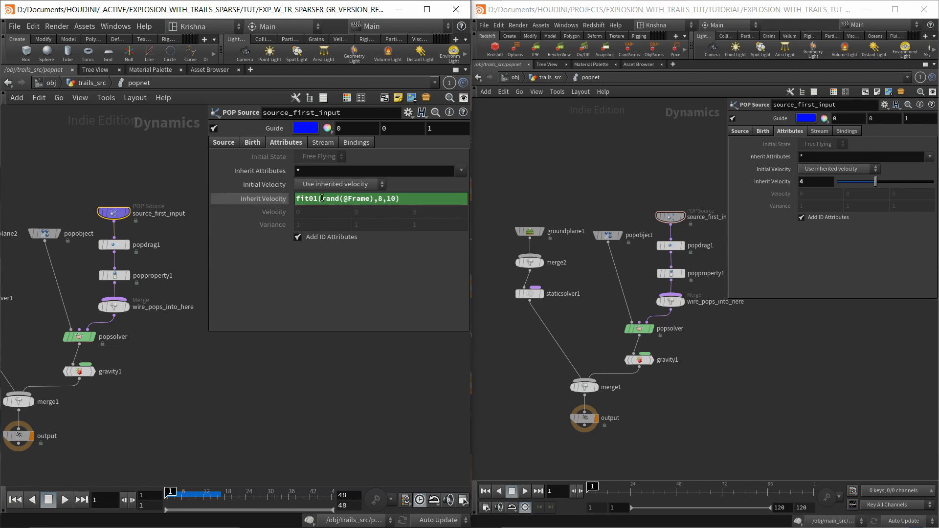
click(295, 198)
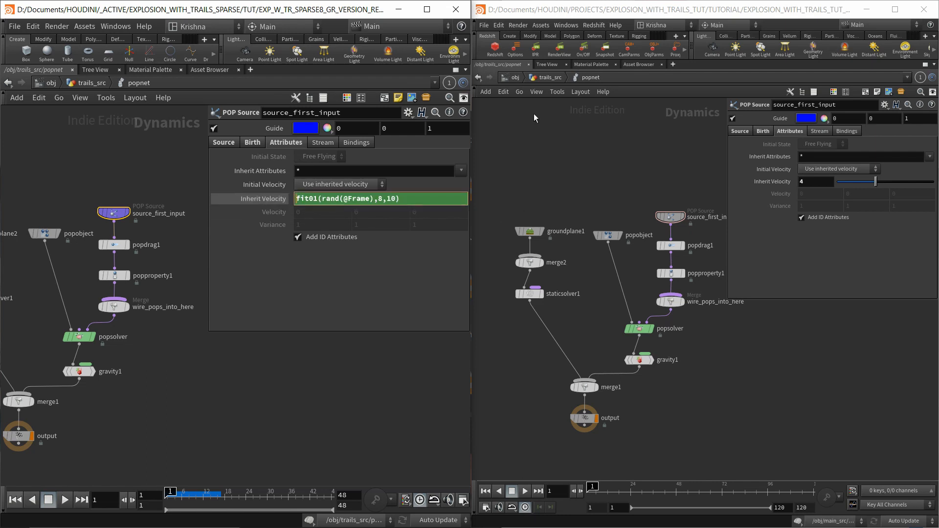
key(u)
key(u)
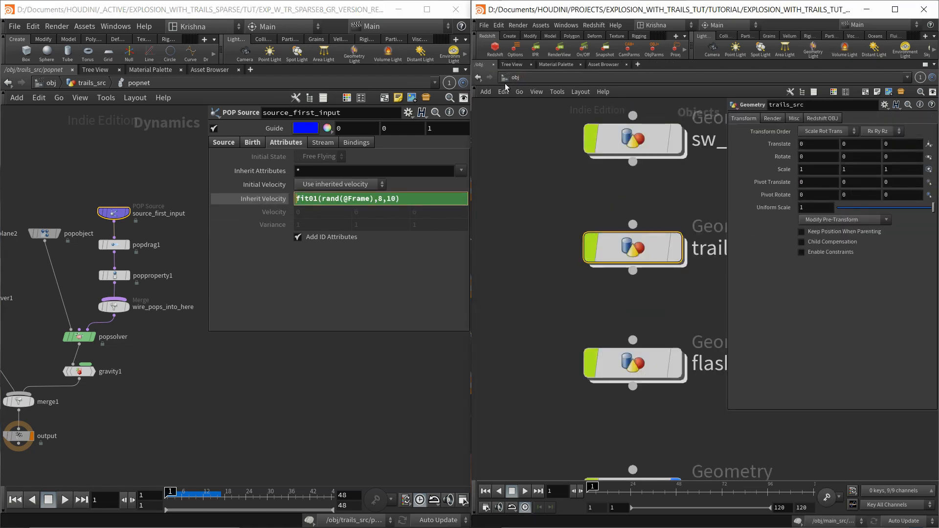
click(477, 77)
click(477, 78)
Copy the Seed parameter of the CONTROLS null at object level in the sparse scene and return to trails_src
click(51, 82)
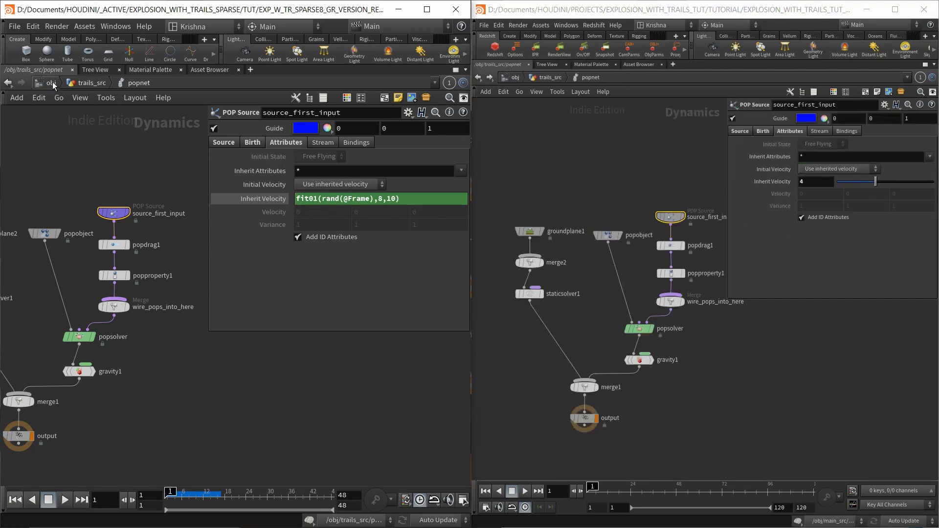
middle_drag(193, 265, 157, 347)
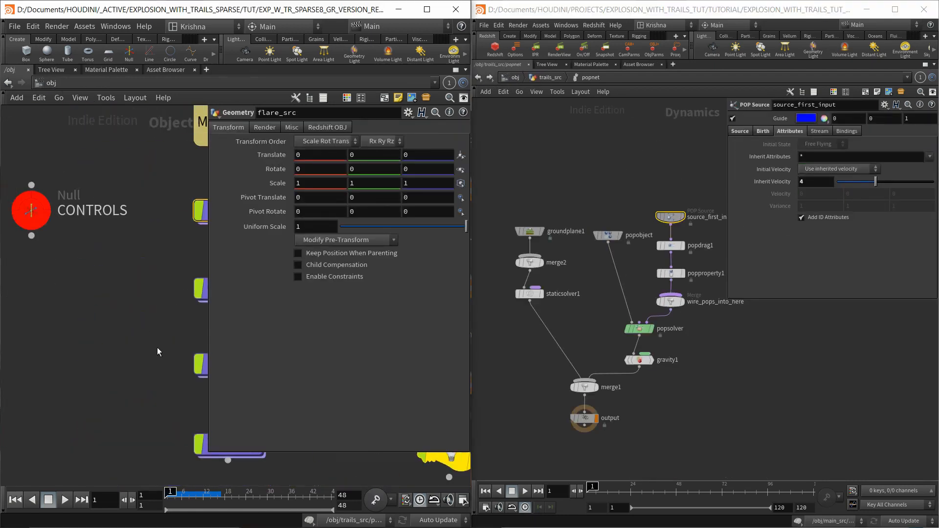
drag(97, 279, 50, 222)
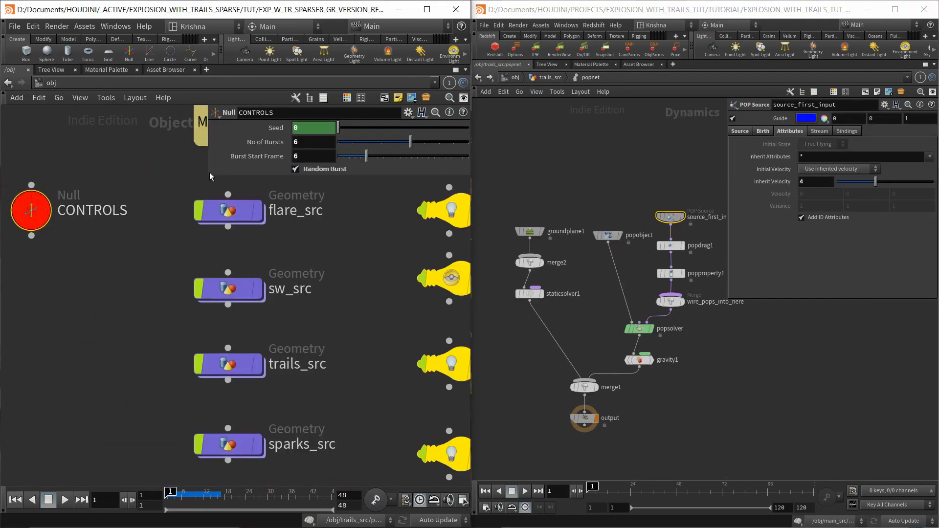
right_click(264, 129)
click(288, 209)
click(8, 82)
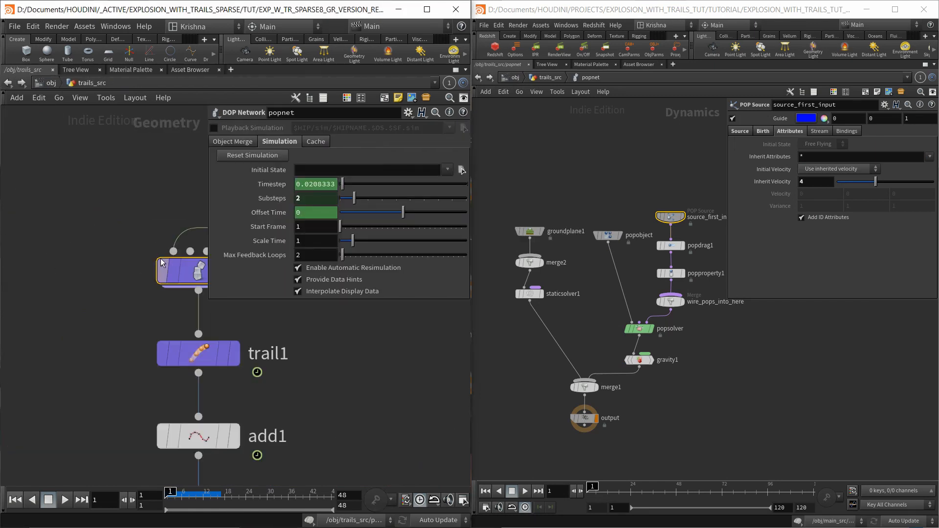
In popnet, paste the copied Seed as a relative reference before source_first_input's Inherit Velocity expression, joining them with +
double_click(191, 274)
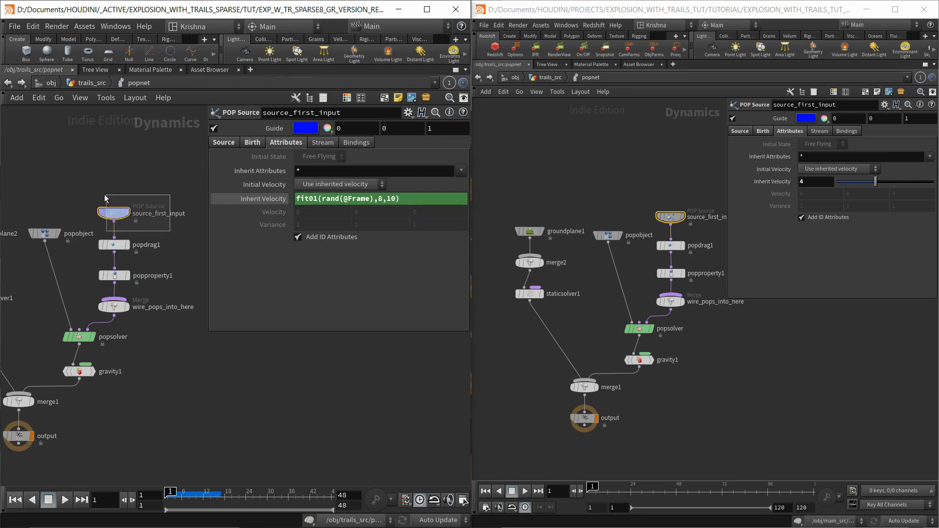
right_click(295, 199)
click(328, 316)
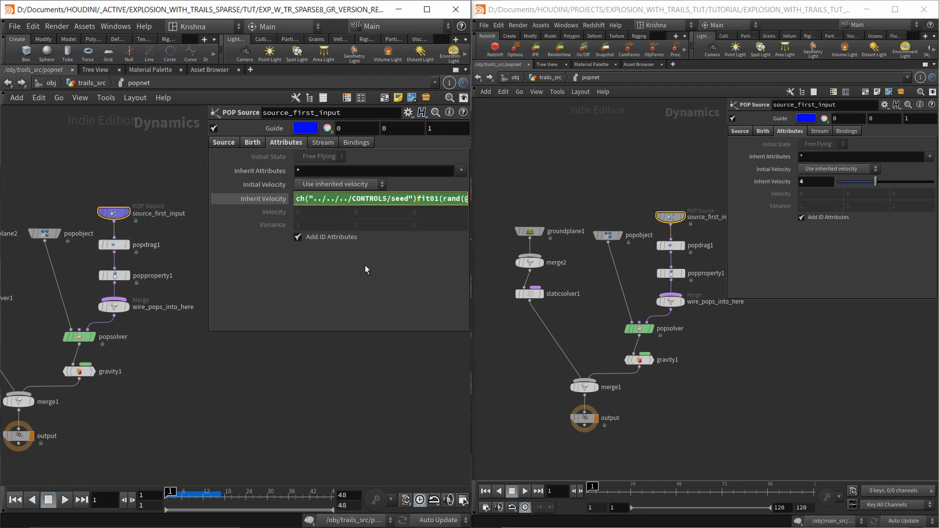
text(+)
key(Return)
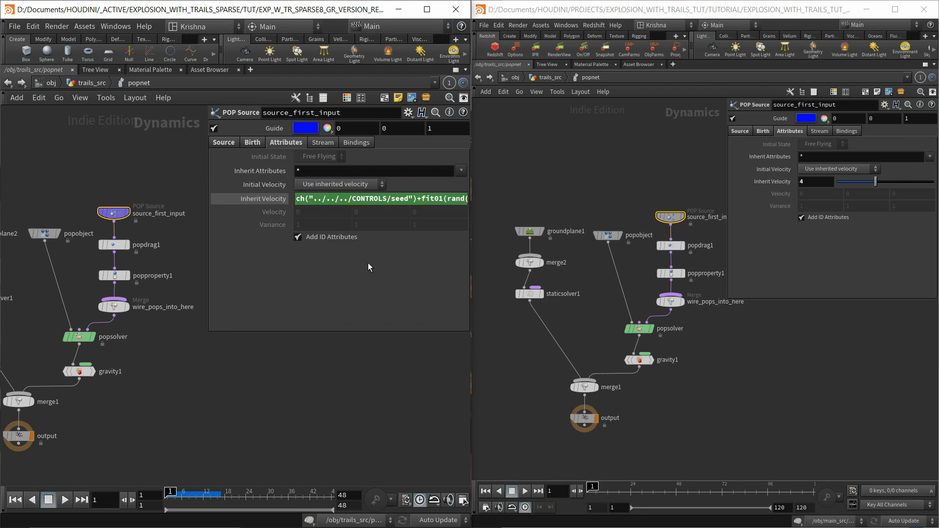
click(273, 199)
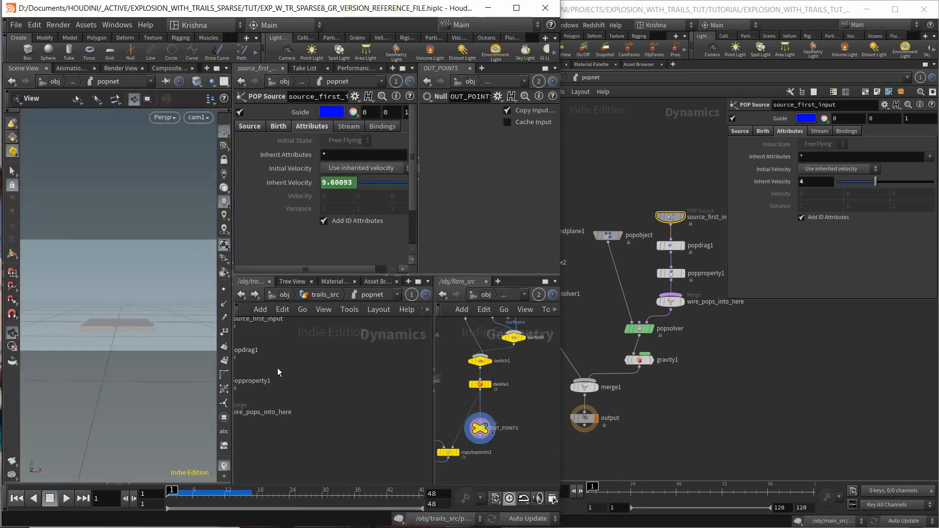
Try deleting the channels on the CONTROLS null's Seed and adjusting its value, and undo both changes
key(h)
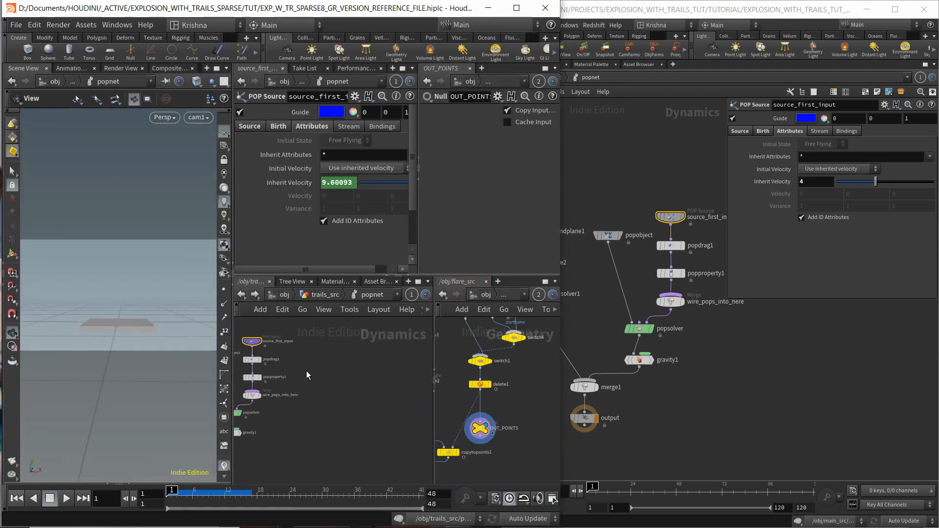
click(485, 296)
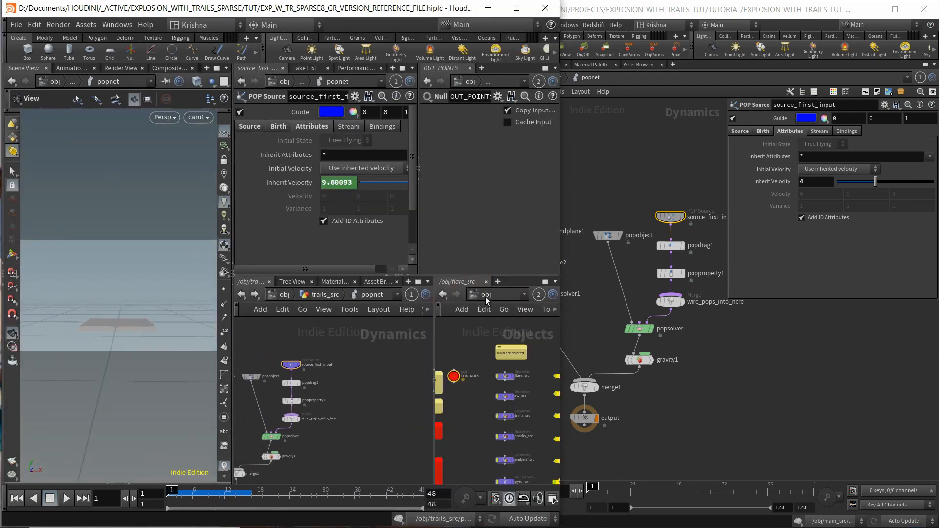
right_click(482, 116)
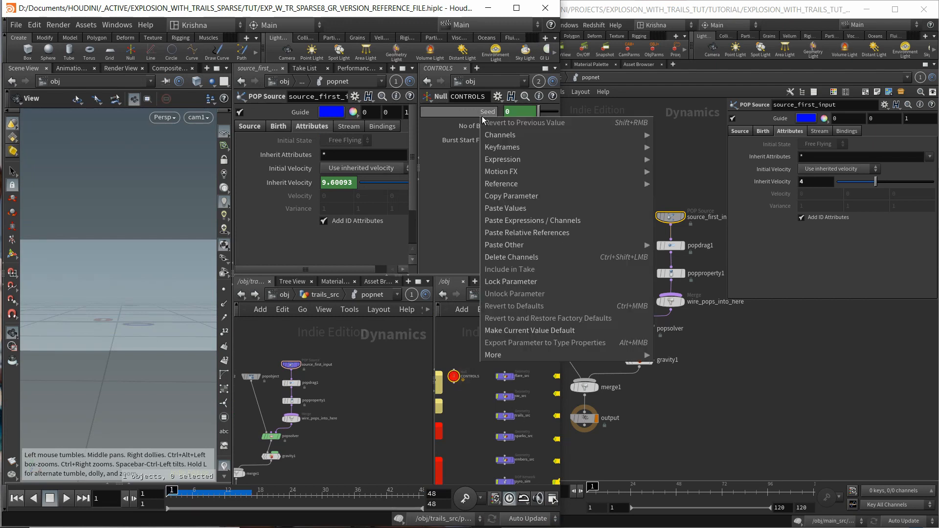
click(518, 259)
mouse_move(521, 112)
middle_down()
mouse_move(523, 126)
mouse_move(618, 118)
mouse_move(516, 122)
middle_up()
key(ctrl+z)
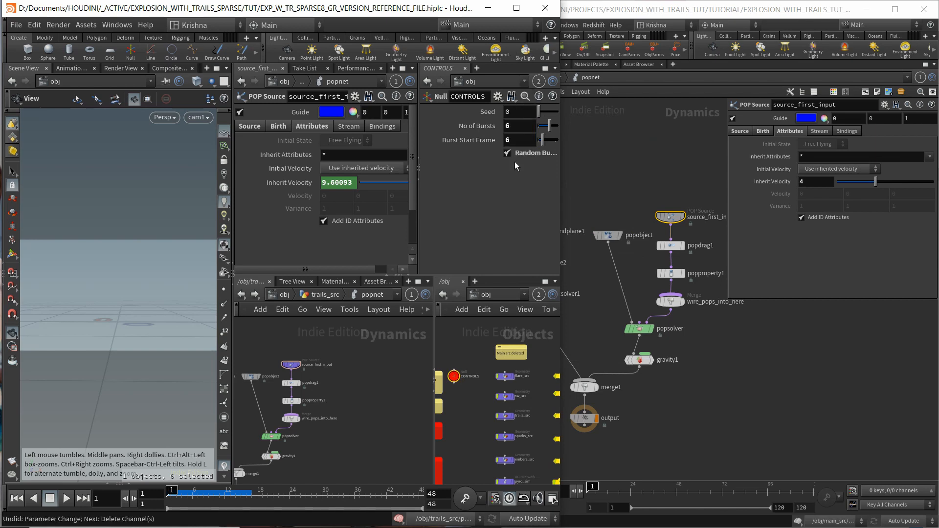
key(ctrl+z)
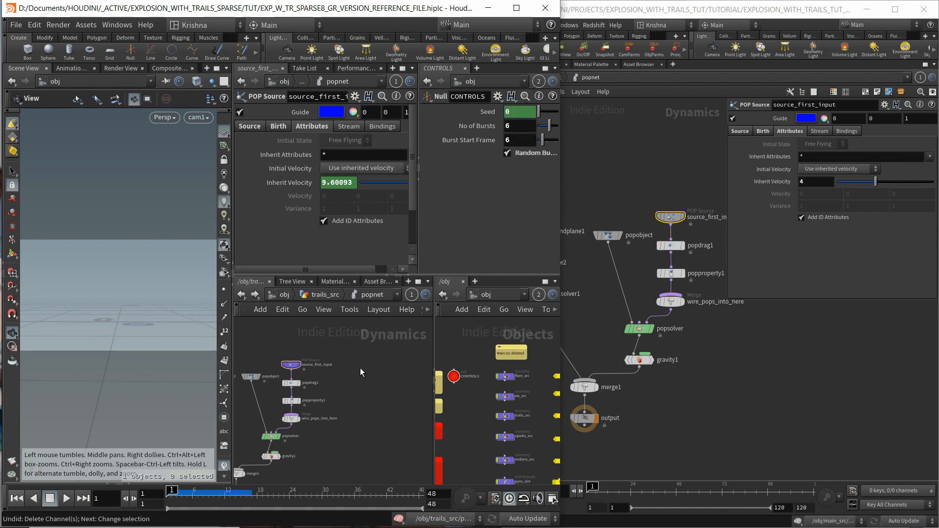
Save the sparse scene and maximize its popnet network pane for comparison with the tutorial scene
key(ctrl+s)
key(ctrl+b)
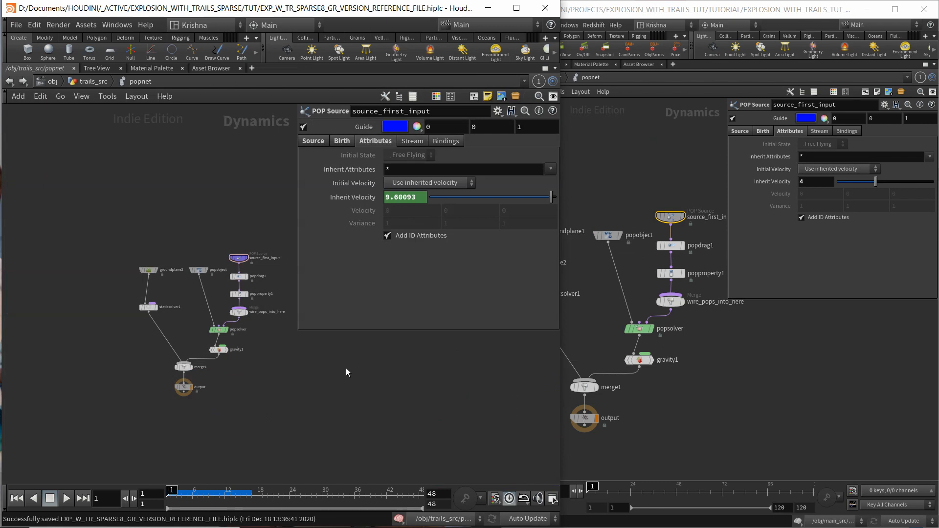
middle_drag(369, 380, 338, 362)
click(771, 287)
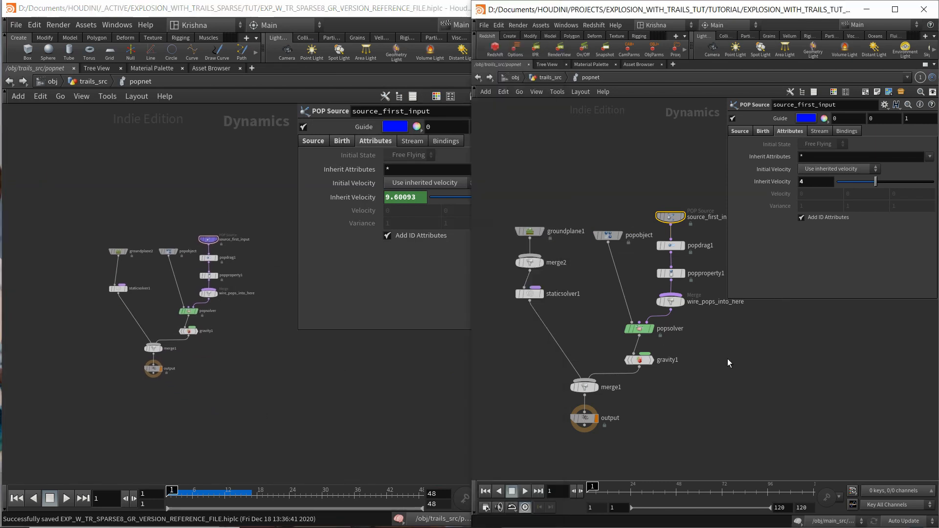
click(400, 374)
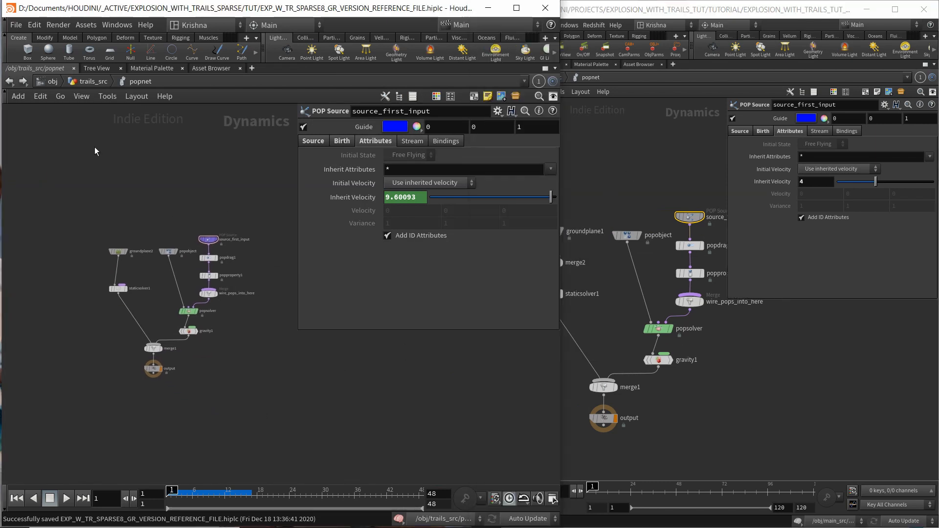
Return to trails_src in both scenes and compare the trail1 settings of the tutorial and sparse versions
click(88, 84)
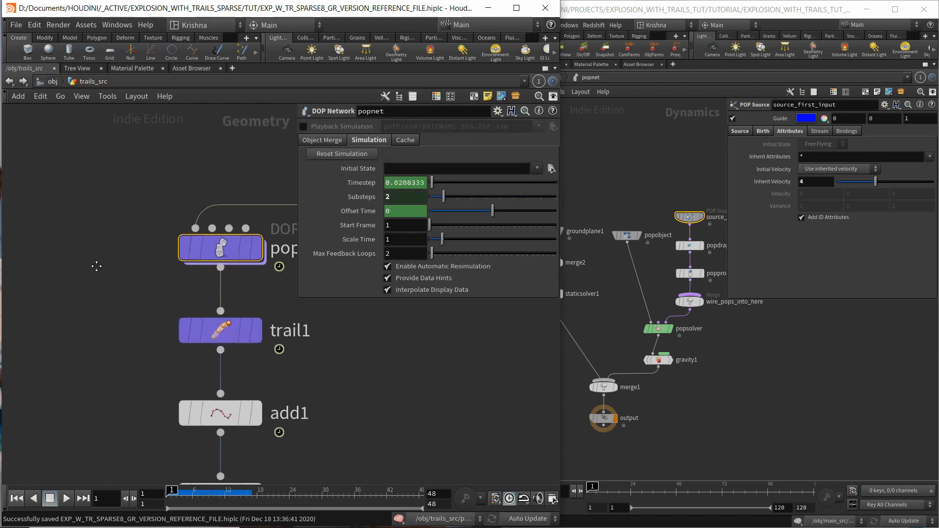
click(603, 110)
click(553, 78)
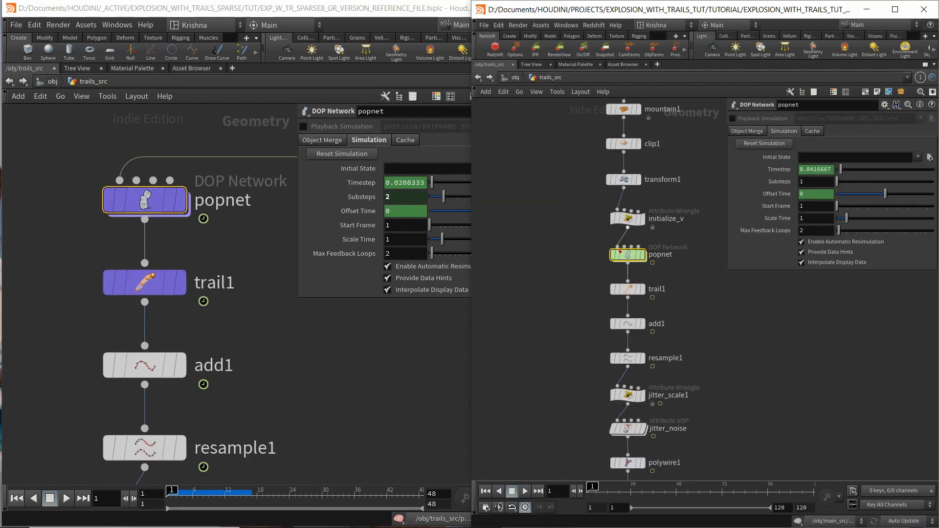
click(628, 290)
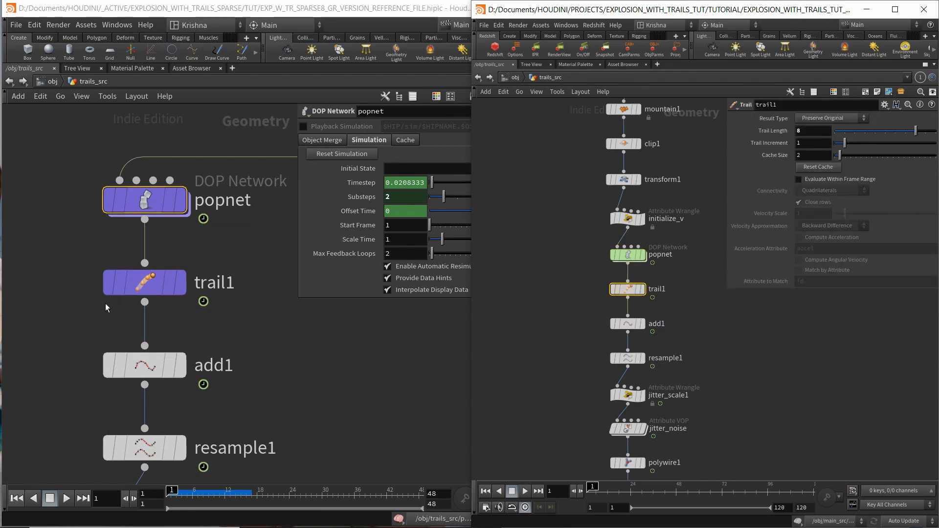
click(112, 288)
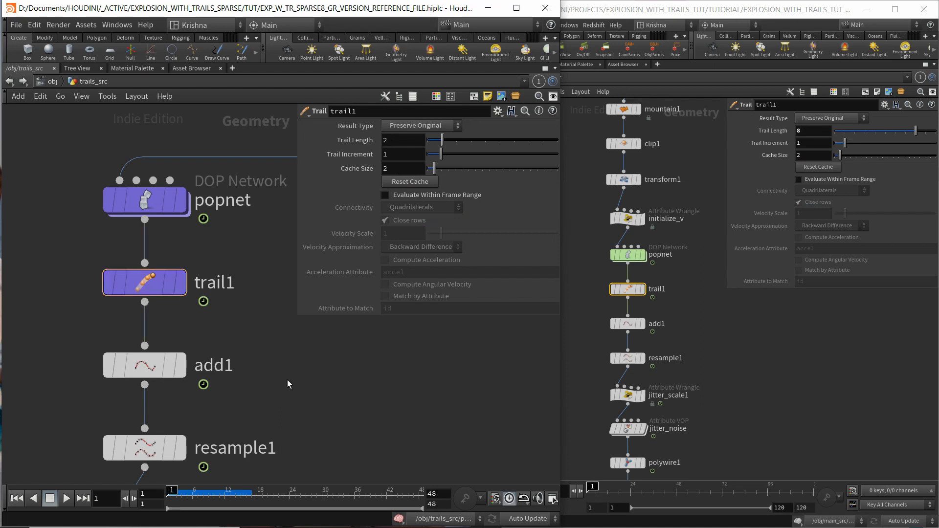
Examine the parameters of add1 and resample1 in the sparse trails_src and reselect trail1
scroll(287, 380, down, 3)
click(161, 310)
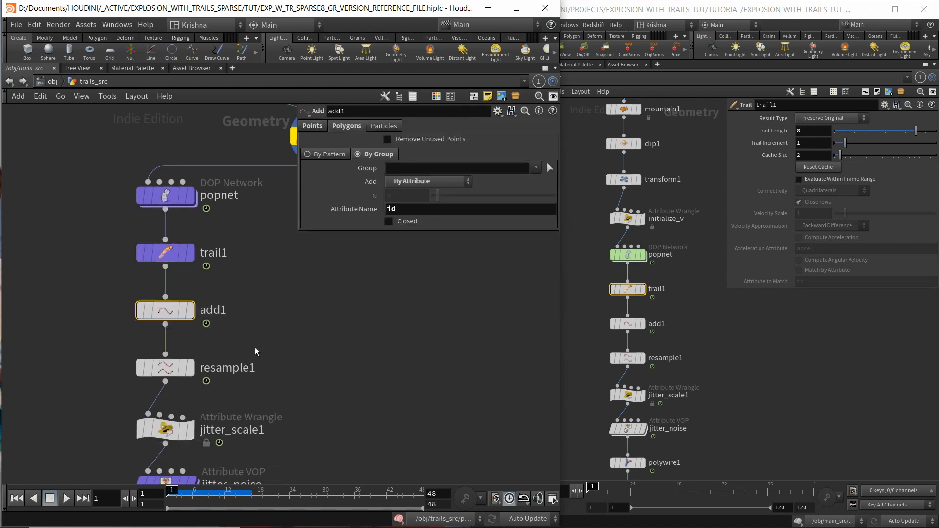
click(176, 367)
click(165, 259)
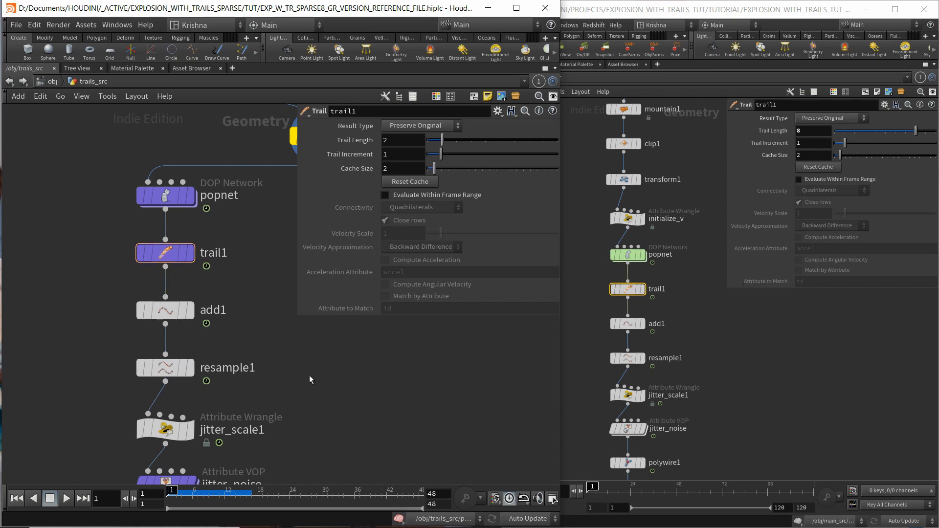
Restore the sparse scene's full pane layout in a maximized window and open the pyro_import geometry from object level
key(ctrl+b)
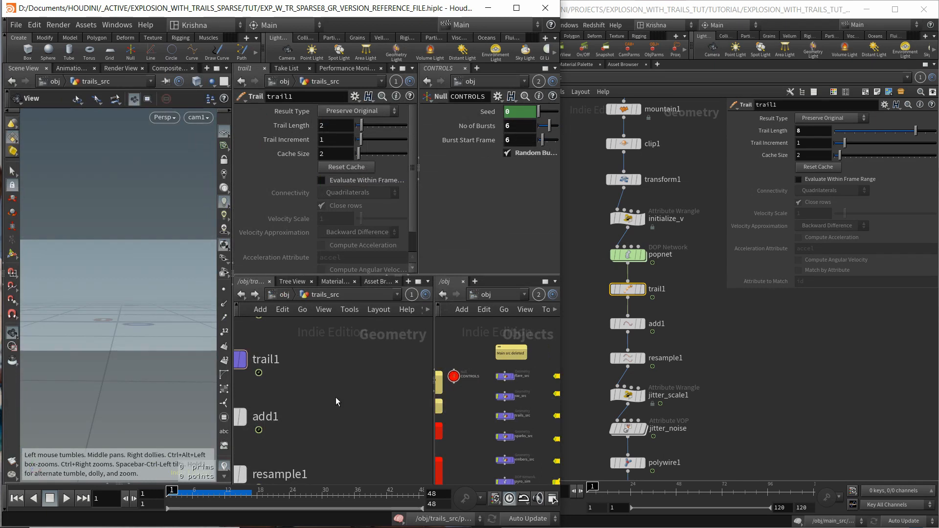
key(super+Up)
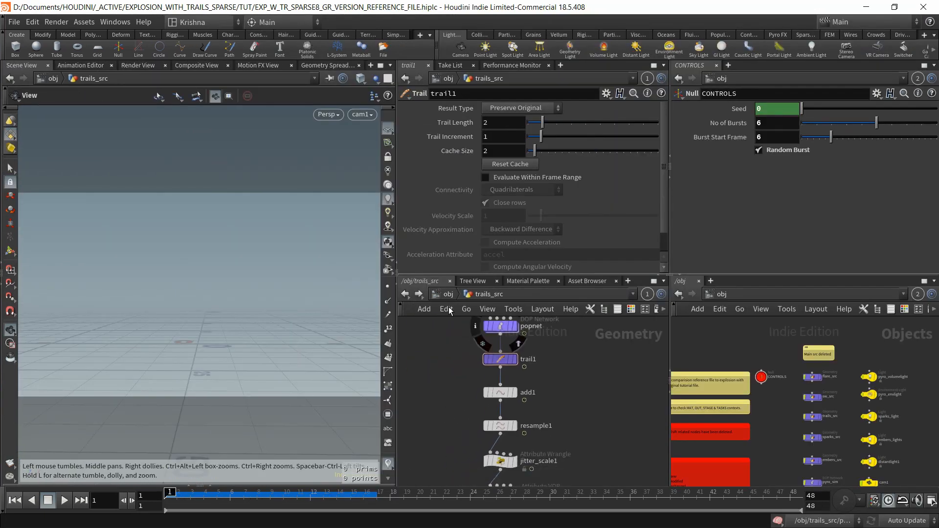
key(u)
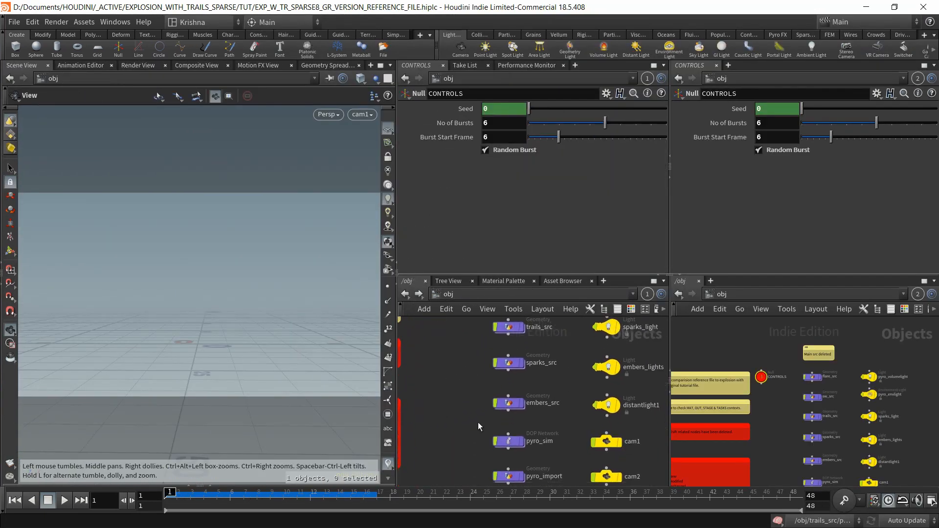
middle_drag(478, 452, 492, 383)
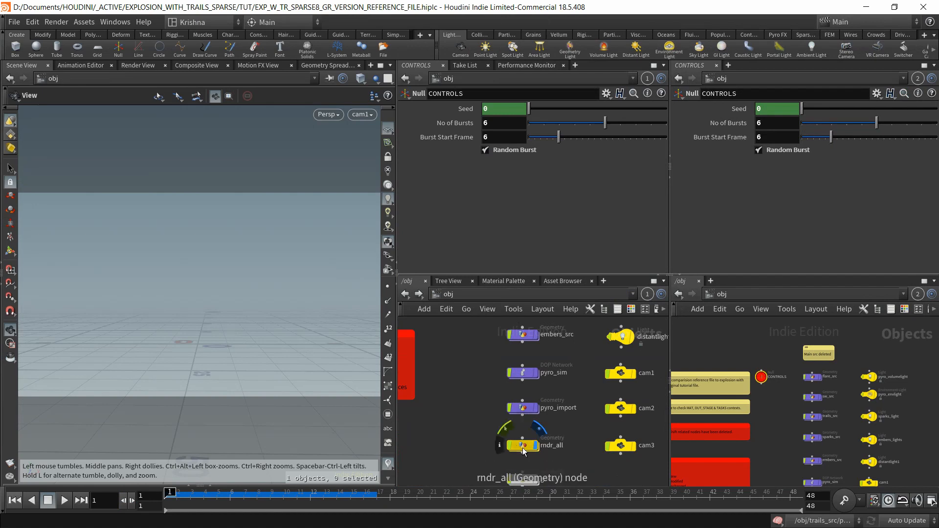
double_click(523, 409)
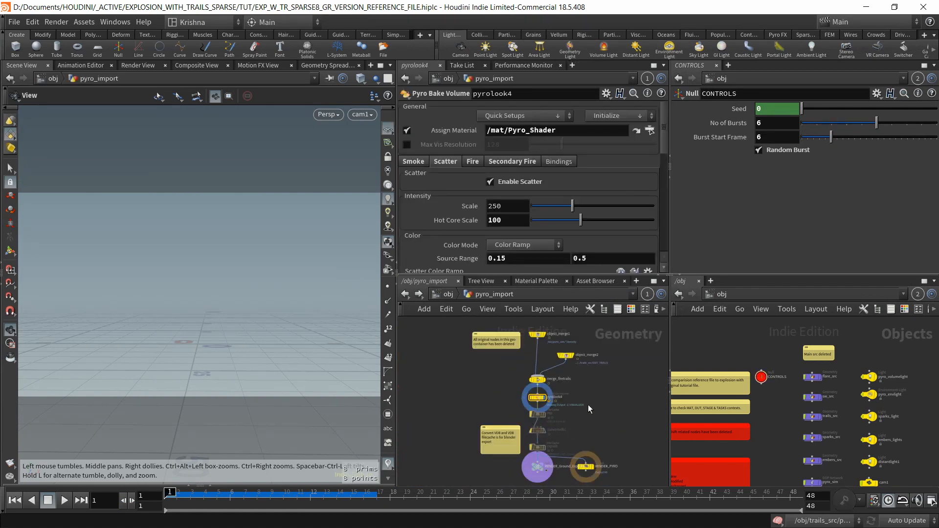
Examine which trails object the object_merge2 node in pyro_import brings in ahead of merge_firetrails
middle_drag(587, 404, 577, 441)
scroll(558, 407, up, 3)
click(571, 385)
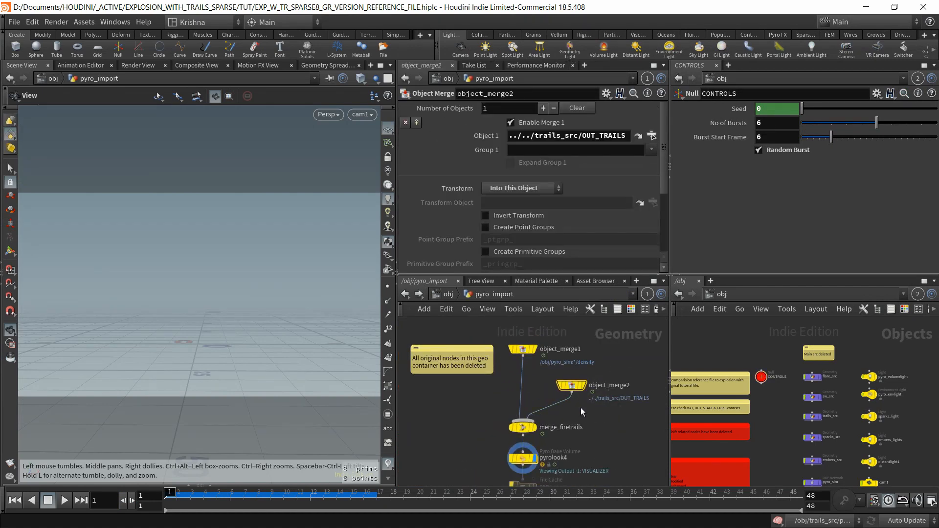
middle_drag(580, 407, 576, 368)
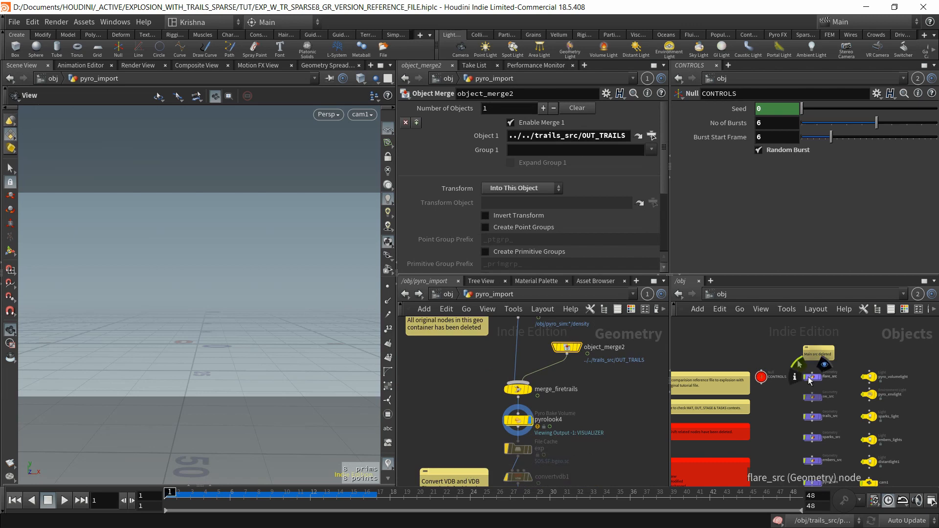
Open trails_src in the second network pane and examine the rasterize2 settings above OUT_TRAILS
middle_drag(788, 434, 788, 398)
scroll(790, 401, up, 3)
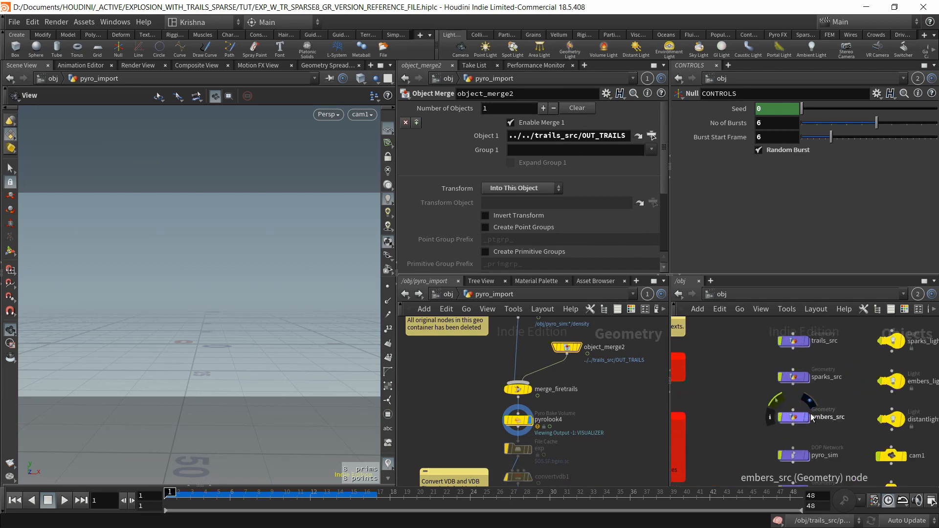
click(794, 341)
double_click(792, 342)
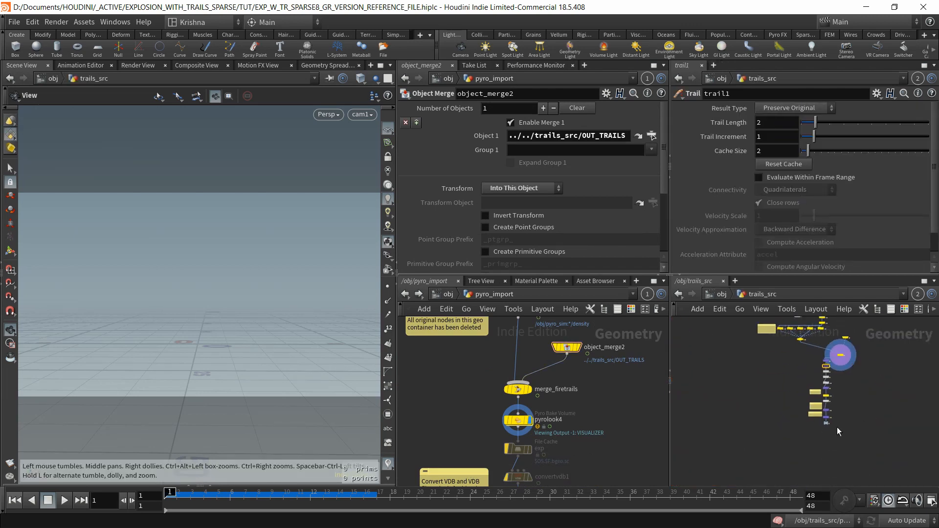
scroll(847, 405, up, 3)
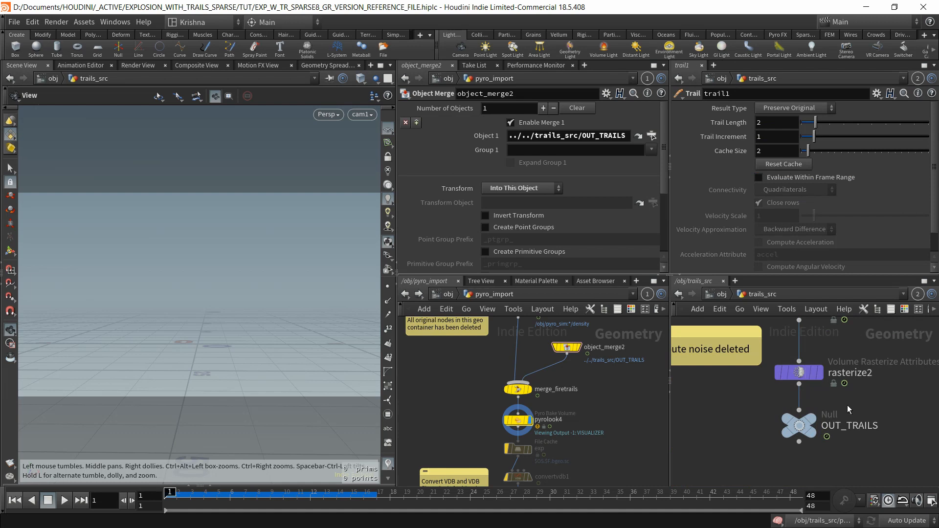
click(794, 375)
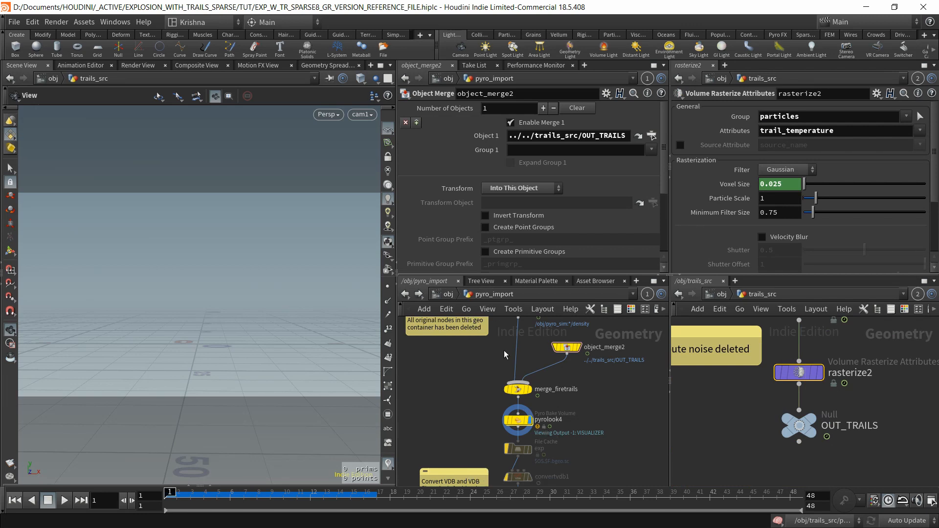
Examine the Secondary Fire settings of pyrolook4 in pyro_import
click(518, 420)
scroll(530, 438, up, 2)
scroll(531, 438, up, 1)
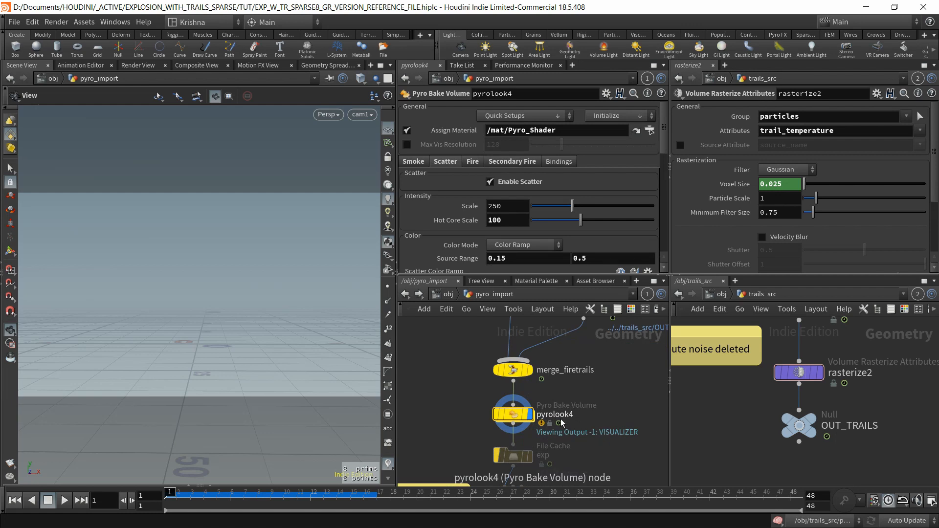
click(509, 165)
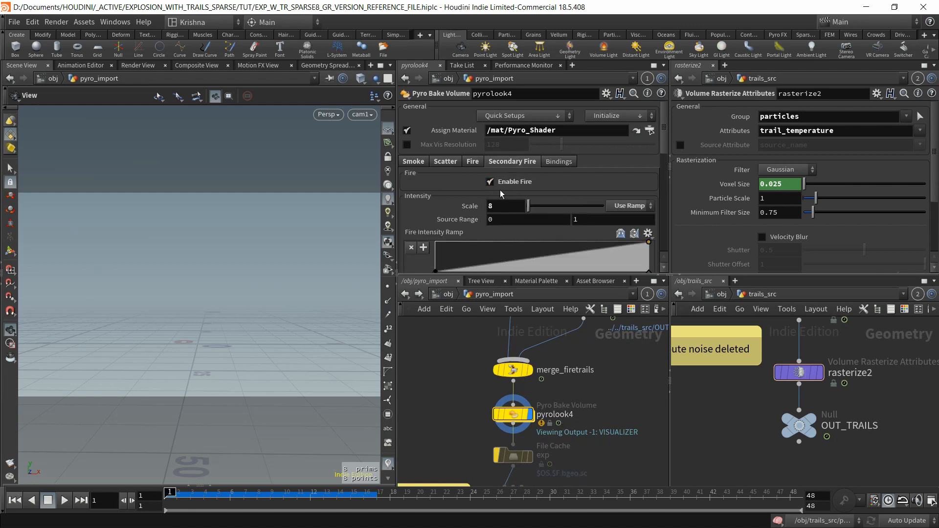
scroll(773, 400, down, 5)
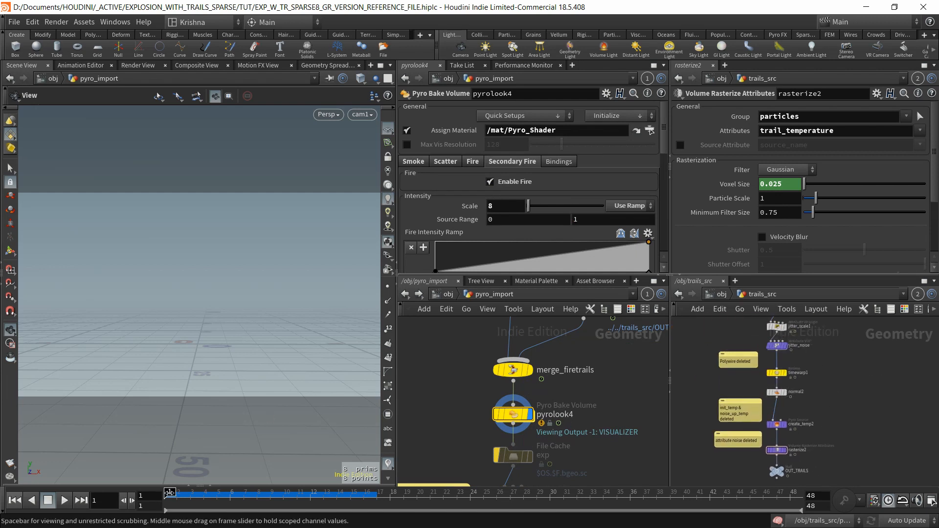
Move to frame 12, zoom in on the explosion and display OUT_TRAILS to view the trail volumes alone
drag(170, 492, 311, 496)
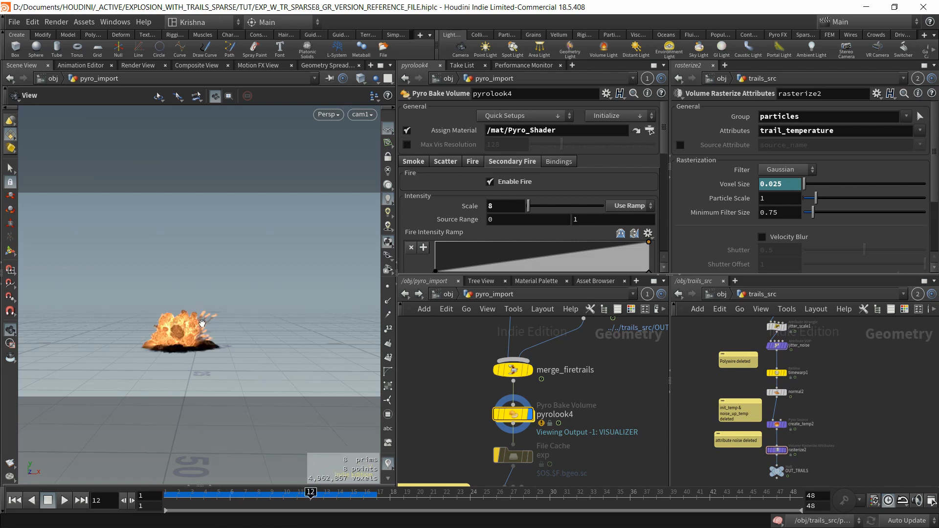
scroll(203, 323, up, 5)
drag(203, 323, 211, 345)
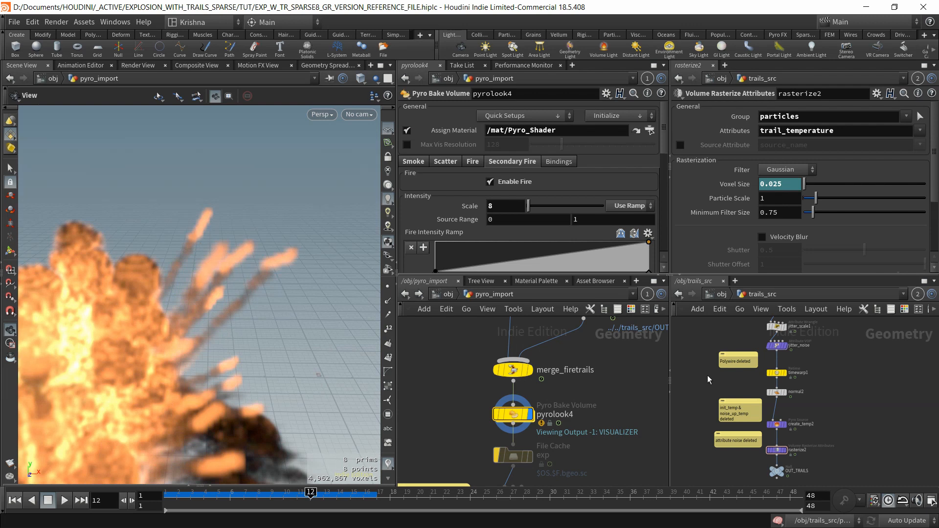
mouse_move(785, 472)
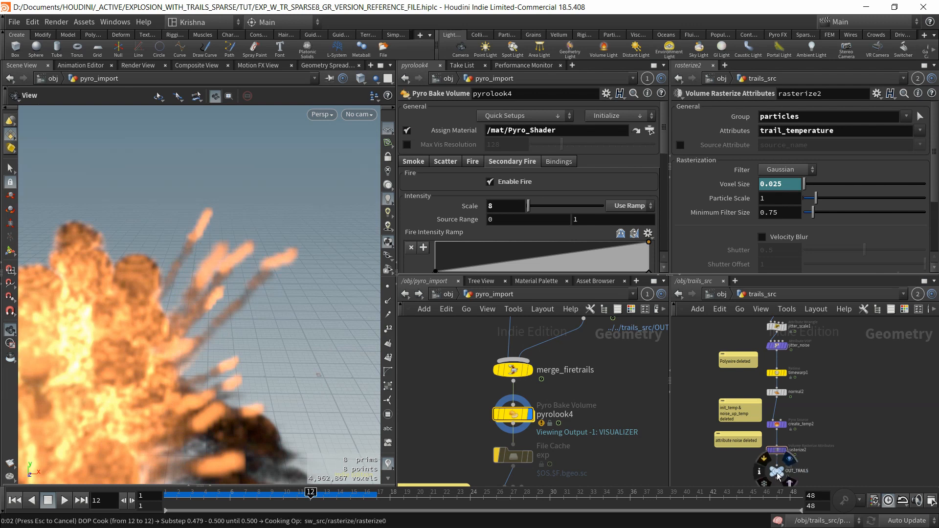
click(779, 476)
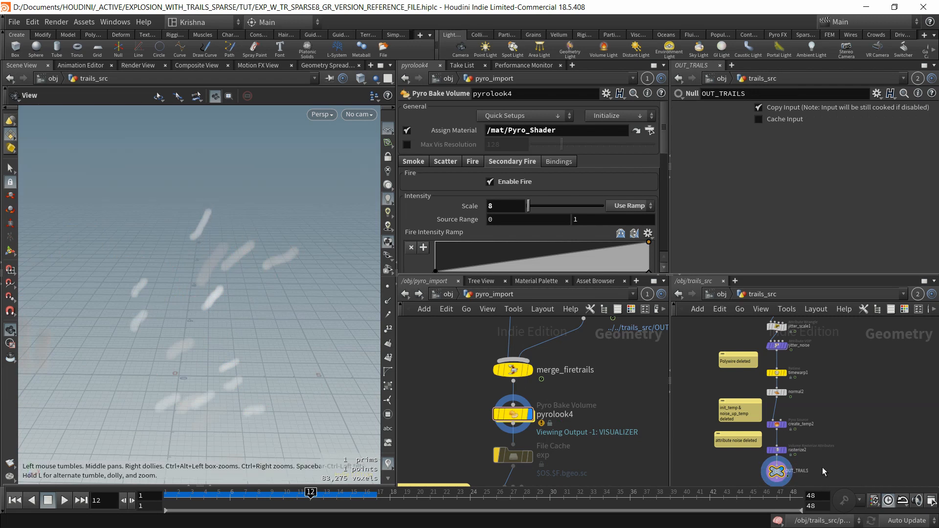
Try a Trail Length of 8 on trail1 and view the trails both alone and with the pyro_import explosion
scroll(826, 376, up, 3)
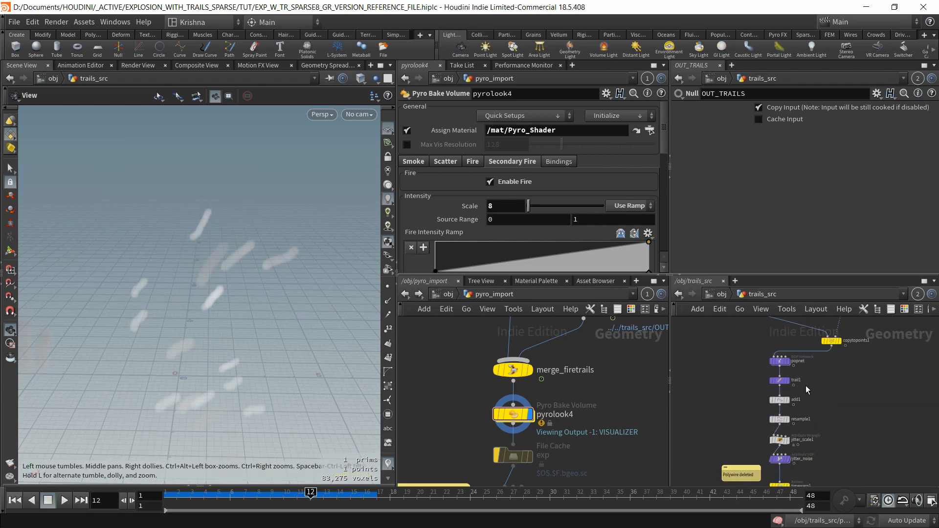
scroll(807, 389, up, 2)
click(766, 380)
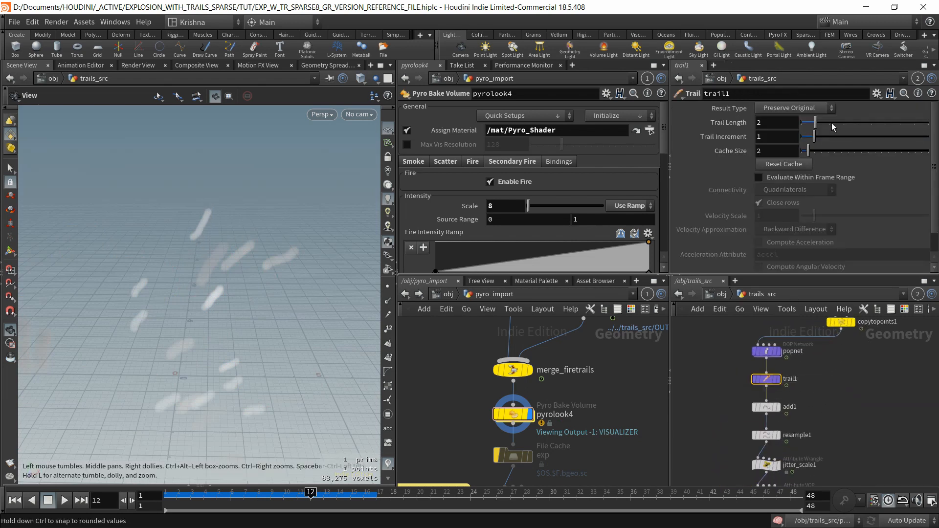
drag(815, 122, 899, 122)
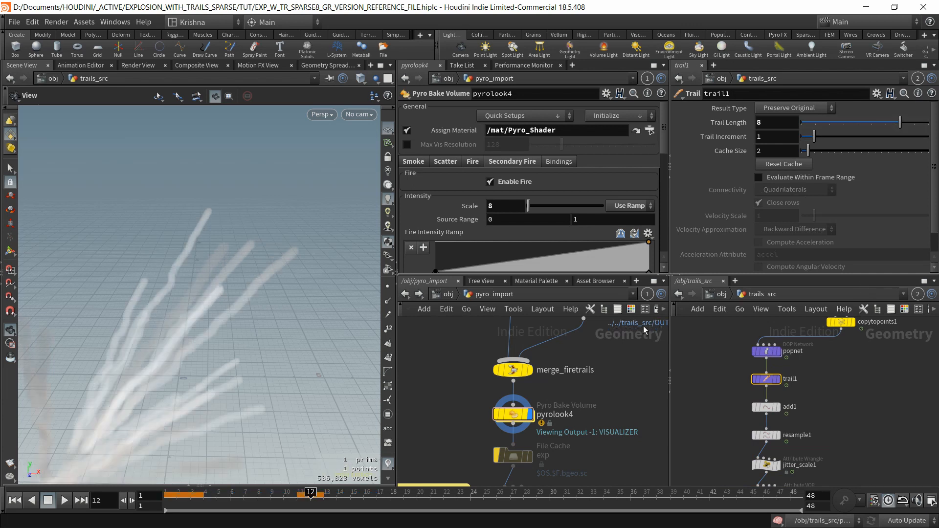
drag(167, 347, 201, 260)
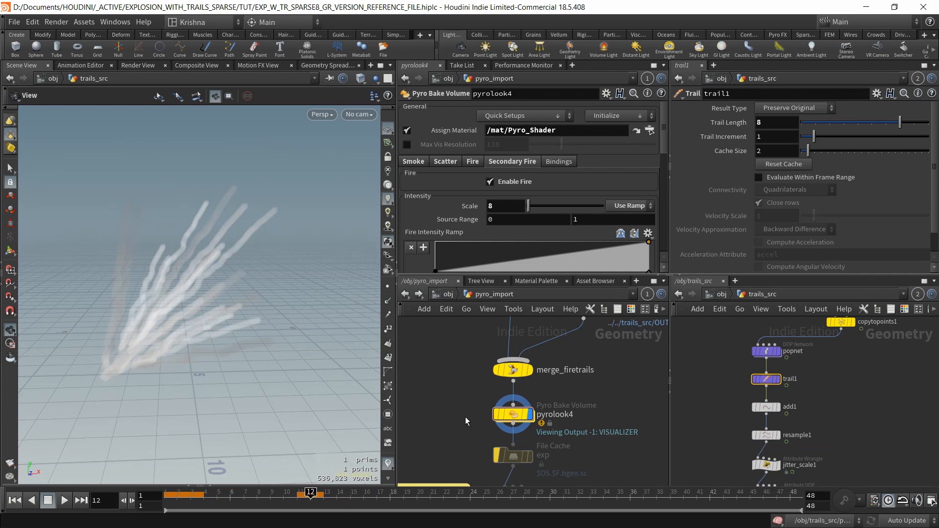
drag(465, 421, 563, 407)
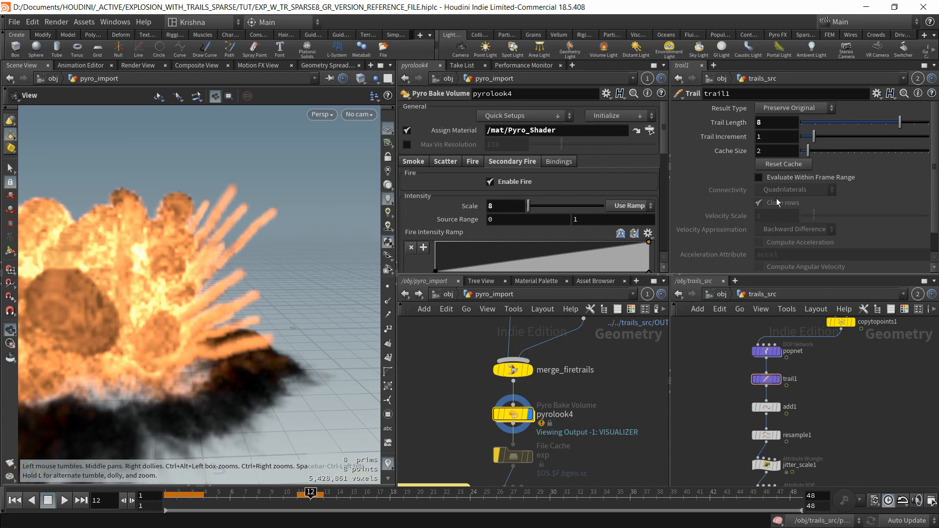
Set trail1's Trail Length to 2 and return the timeline to frame 1
click(769, 124)
text(2)
key(Return)
click(15, 500)
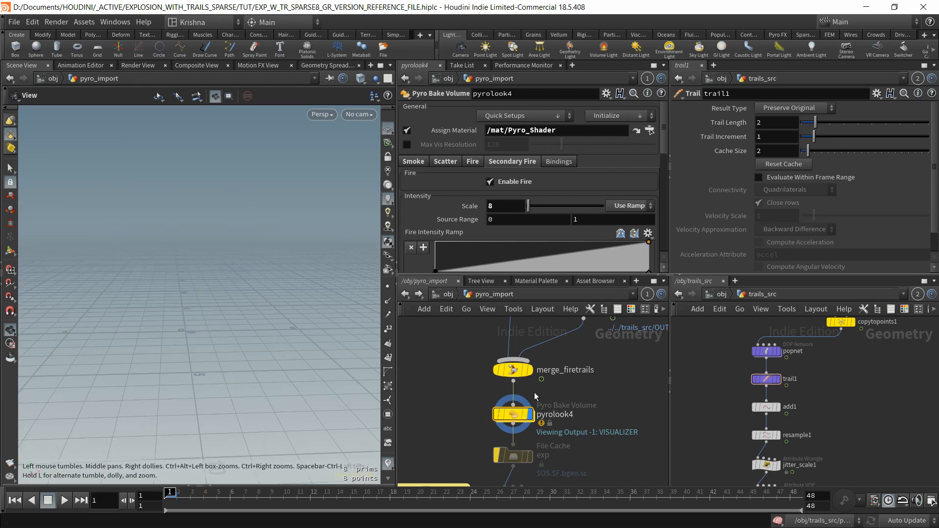
Review object_merge2 in pyro_import, and return to trails_src with its network pane maximized
scroll(523, 431, down, 5)
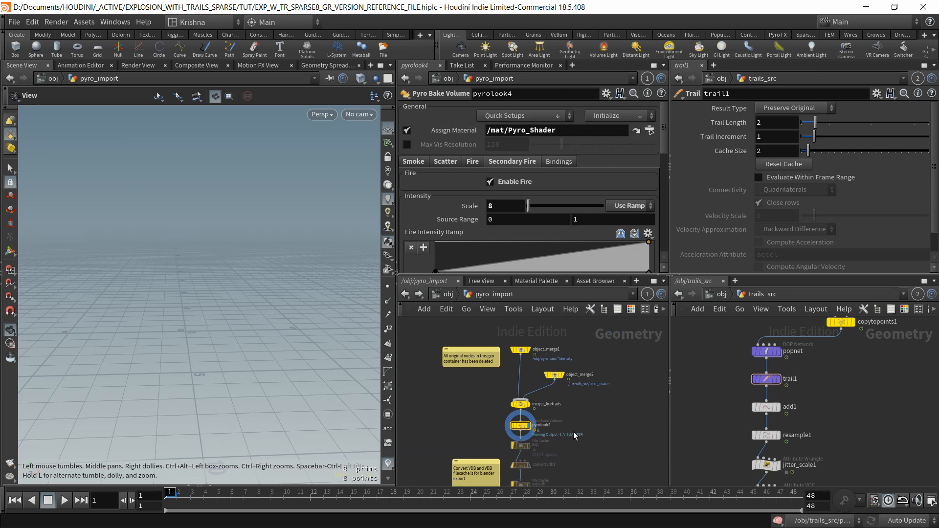
click(554, 375)
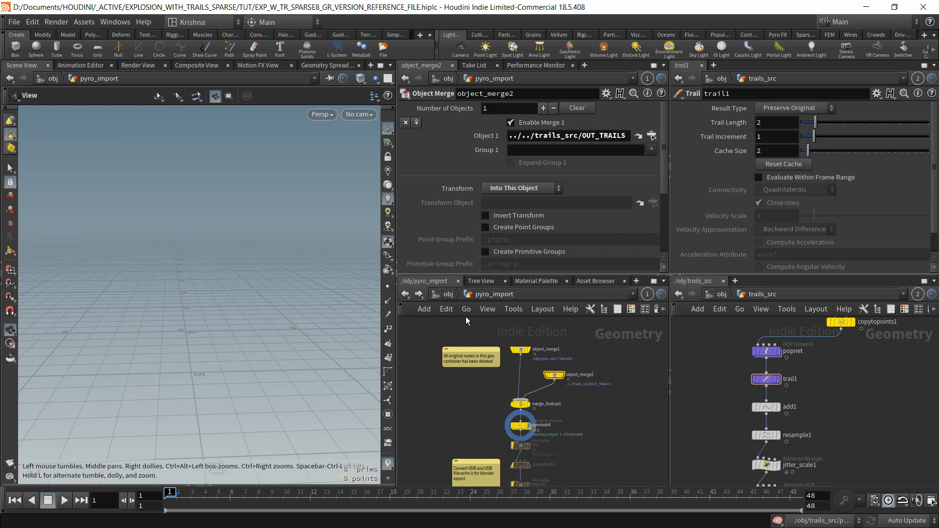
click(447, 294)
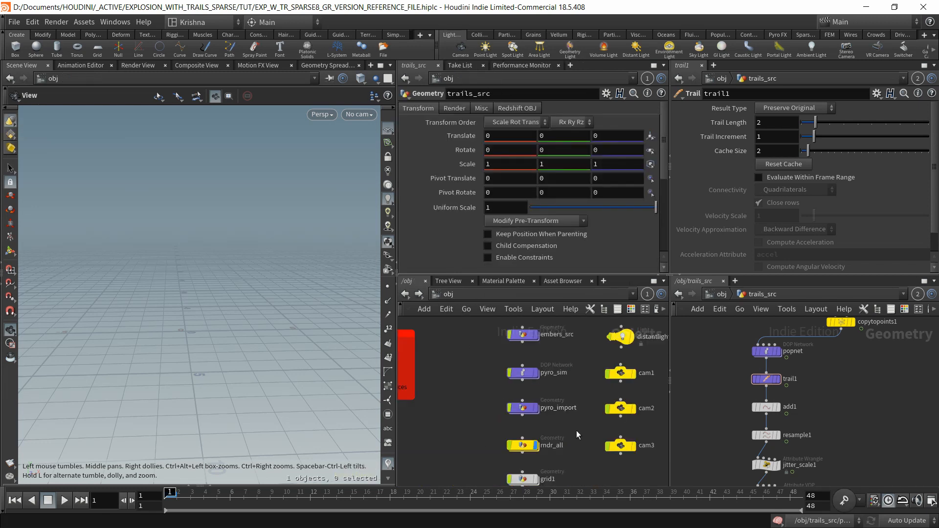
double_click(519, 375)
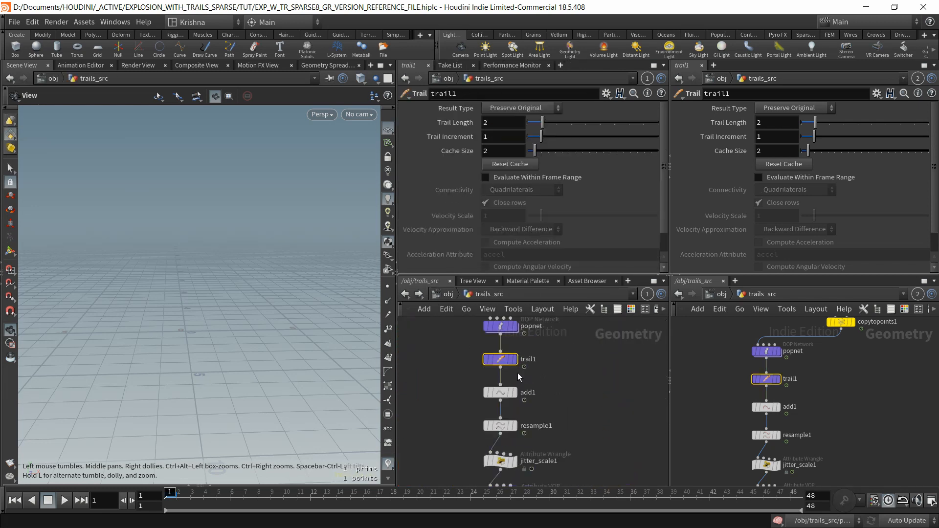
key(ctrl+b)
middle_drag(548, 382, 445, 389)
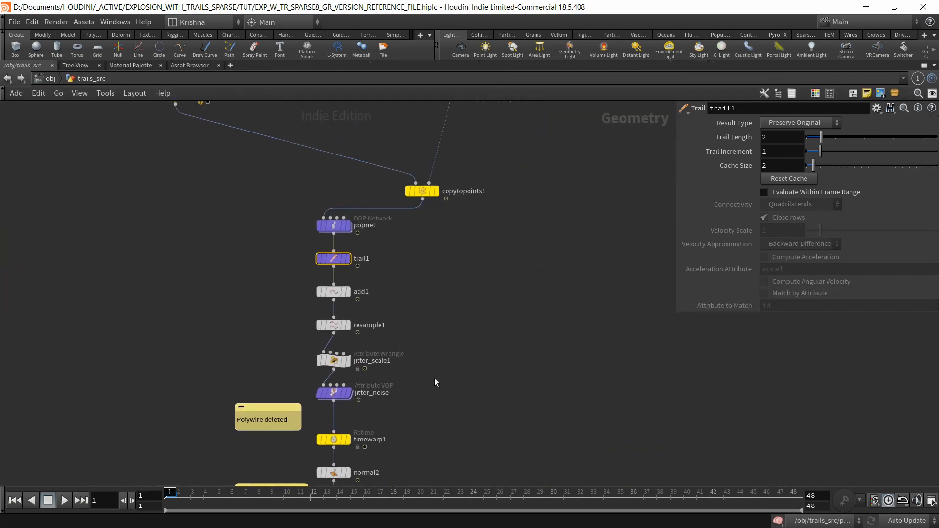
Compare the add1 and resample1 settings in trails_src with the same nodes in the tutorial scene
middle_drag(482, 324, 412, 326)
click(263, 293)
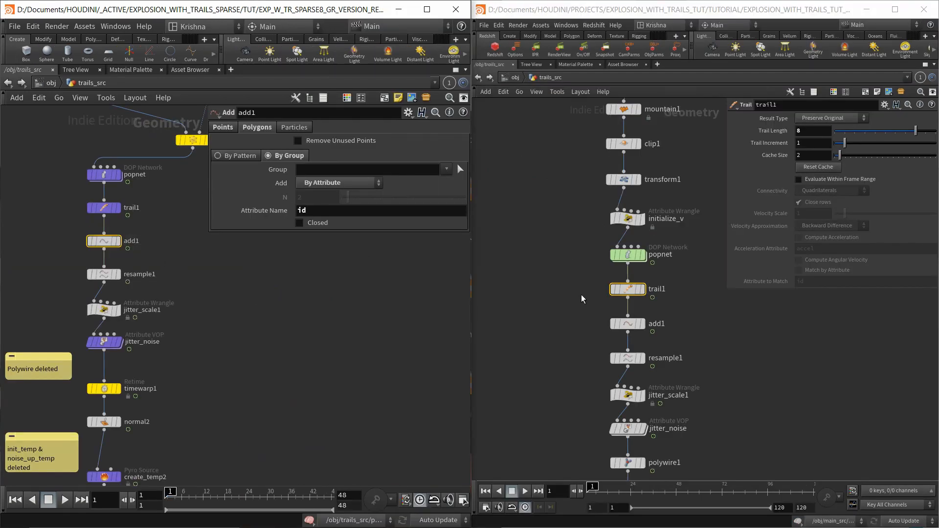
click(625, 307)
click(628, 324)
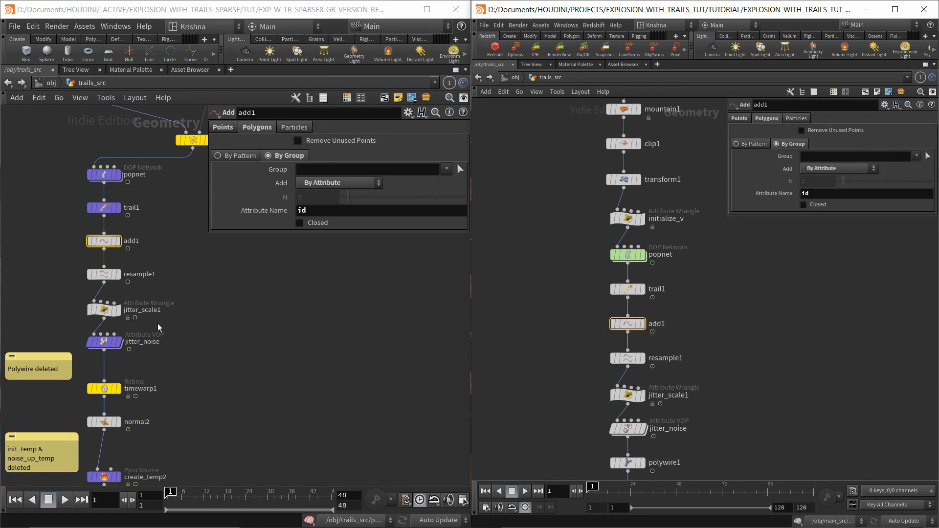
click(104, 309)
click(103, 274)
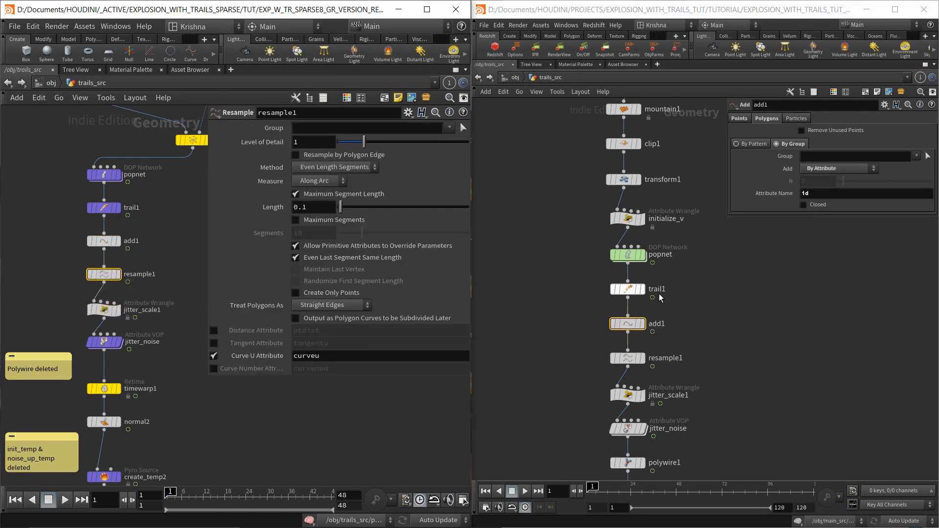
click(626, 358)
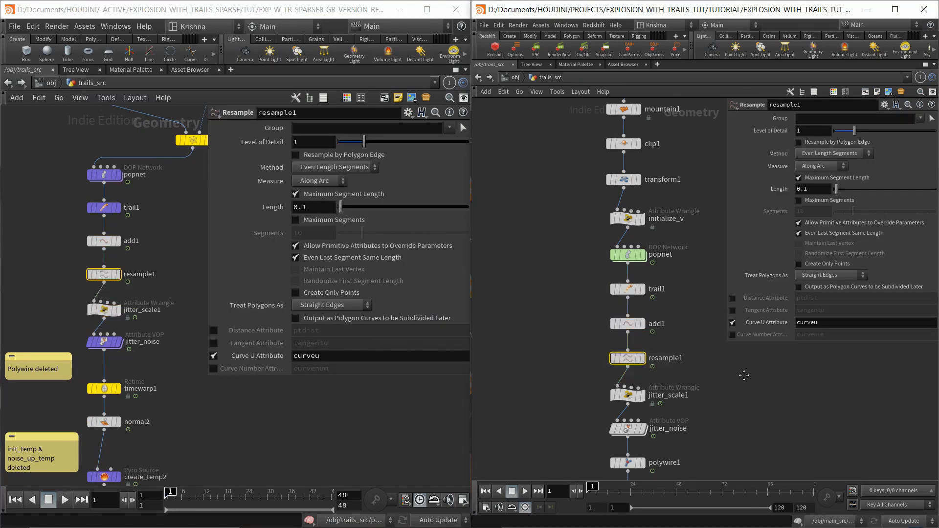
middle_drag(670, 415, 660, 341)
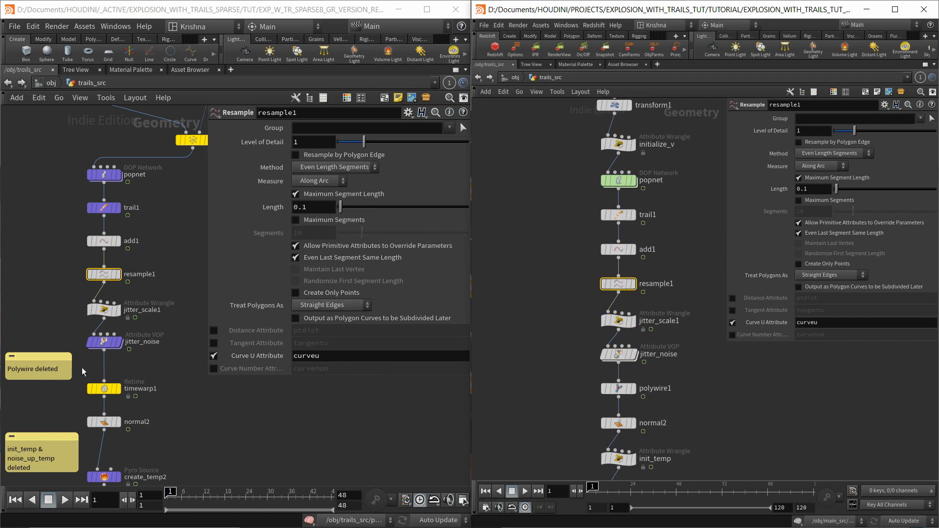
Compare jitter_scale1's Jitter Ramp code and jitter_noise's VOP settings between the sparse scene and the tutorial scene
click(103, 309)
click(619, 321)
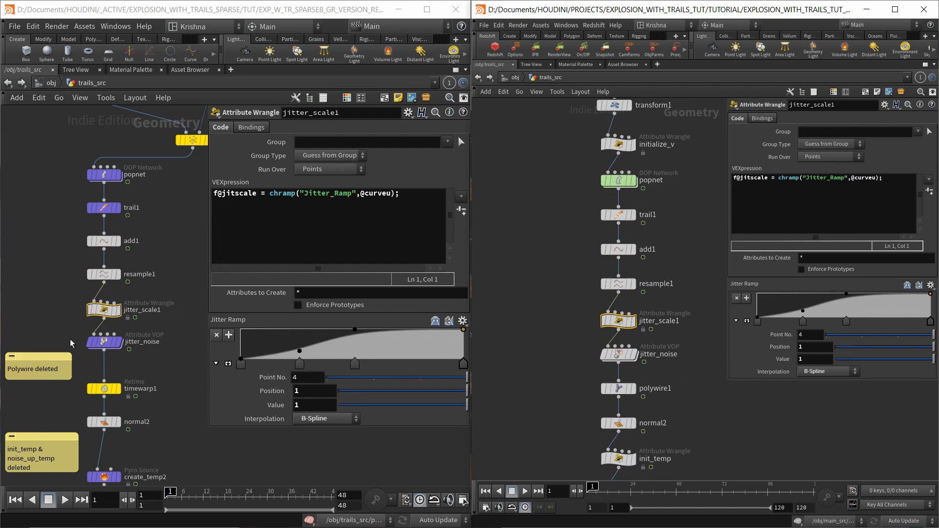
click(104, 341)
click(619, 354)
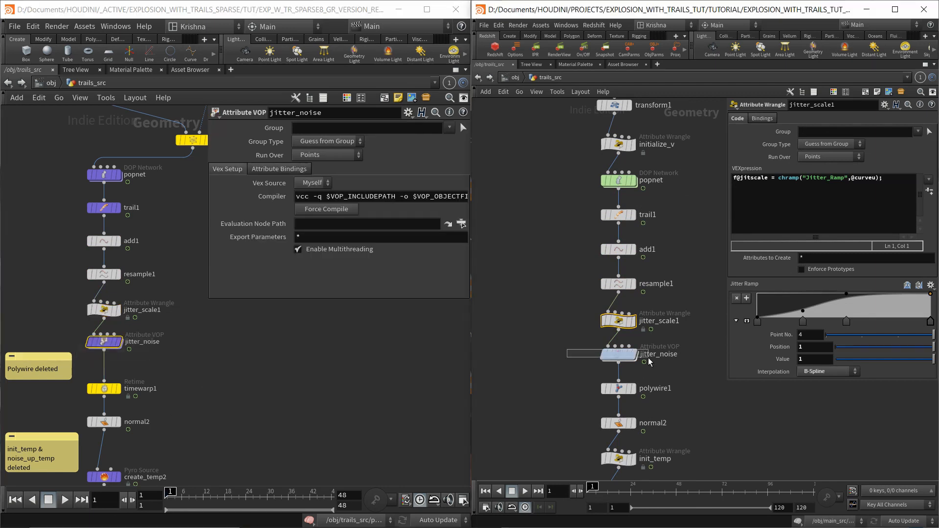
Compare the turbnoise1 parameters inside jitter_noise in both scenes, and return to the sparse scene's trails_src network
double_click(110, 343)
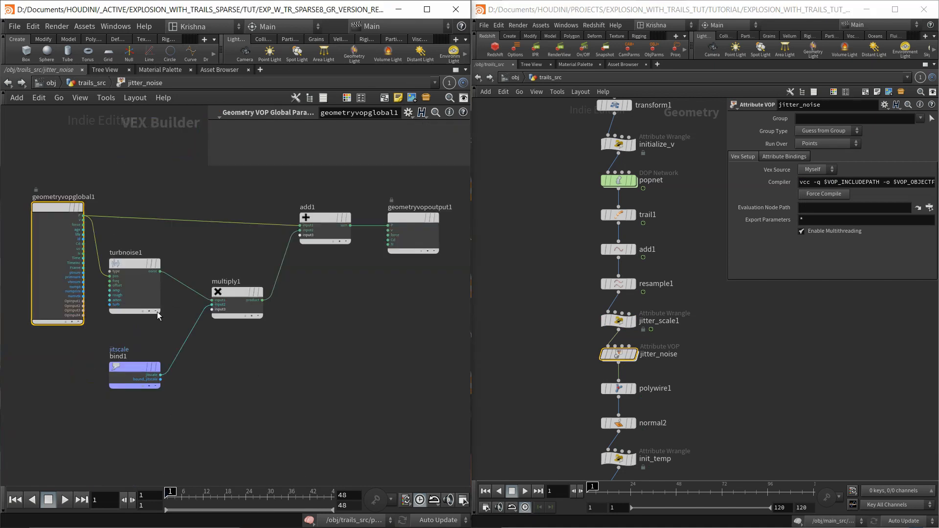
click(150, 312)
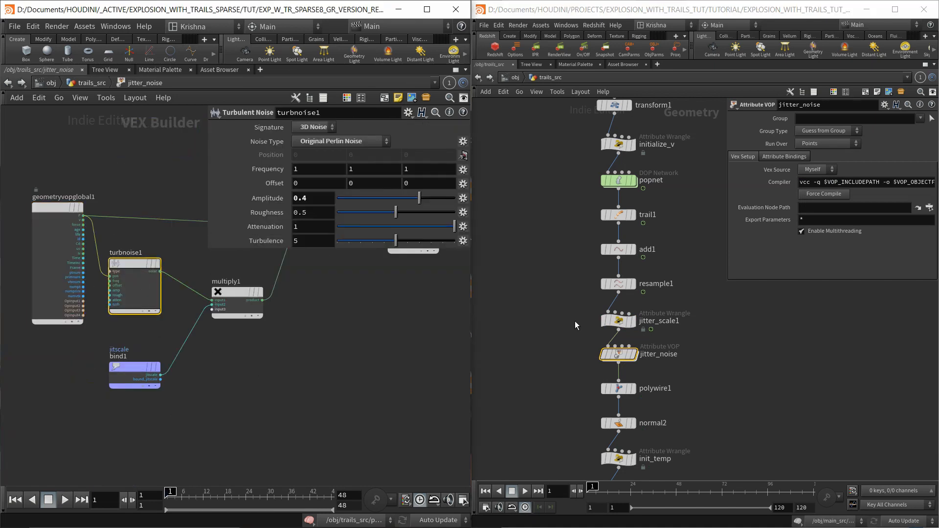
double_click(616, 357)
click(609, 275)
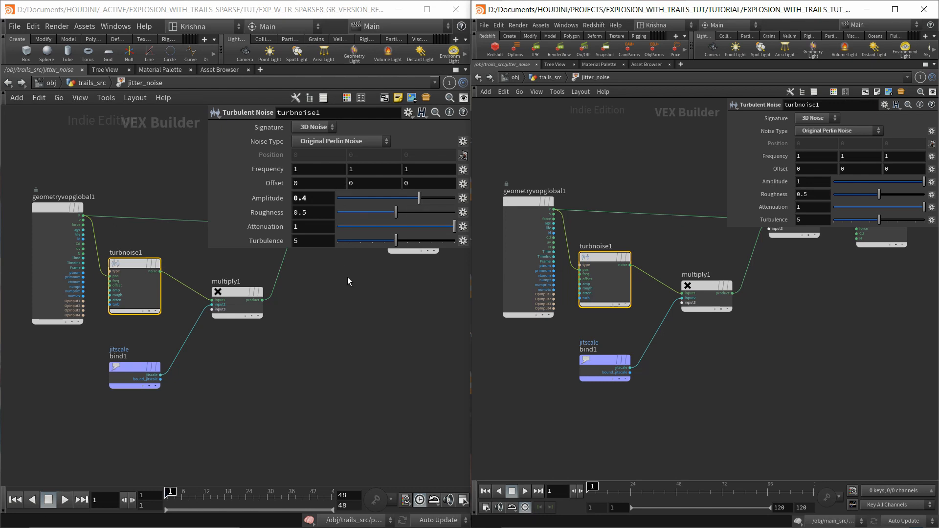
click(81, 88)
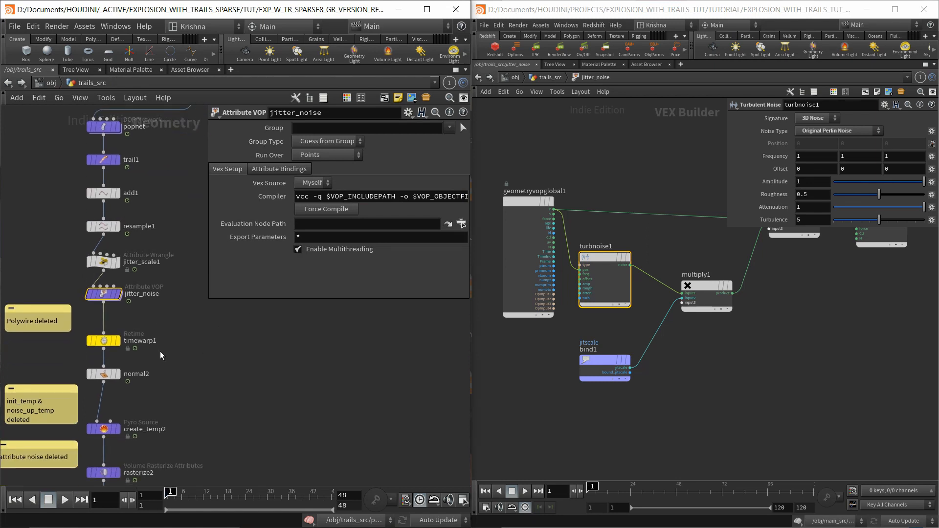
Review the timewarp1 Retime settings in trails_src and in flare_src, and return to the object level
click(104, 341)
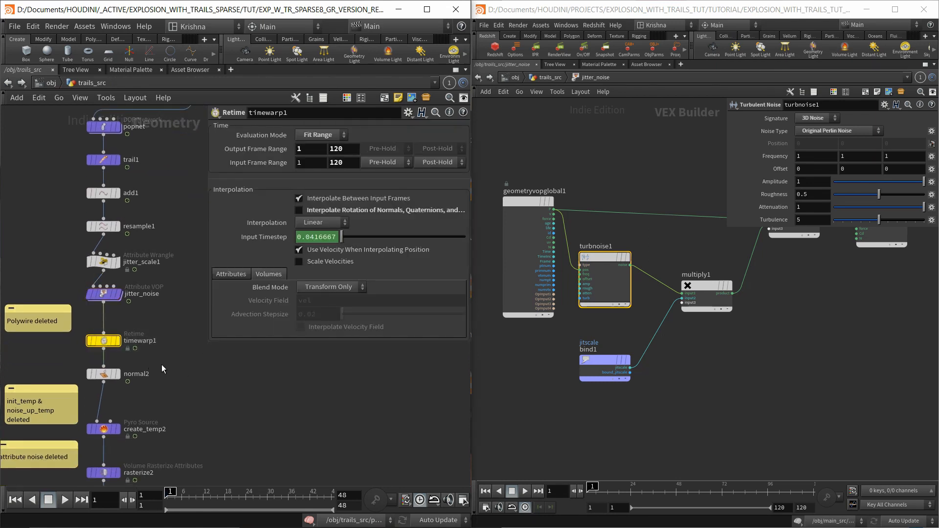
middle_drag(162, 365, 195, 351)
click(149, 328)
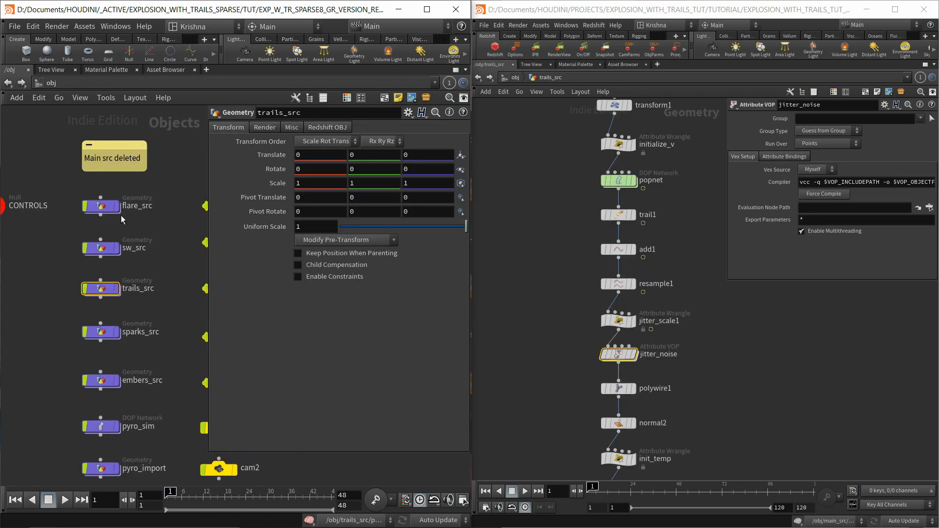
double_click(103, 206)
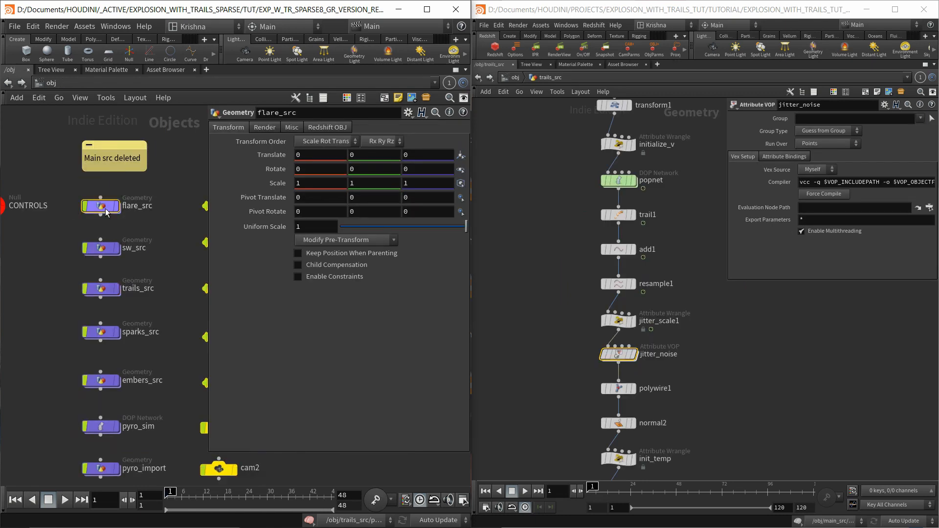
scroll(187, 281, up, 5)
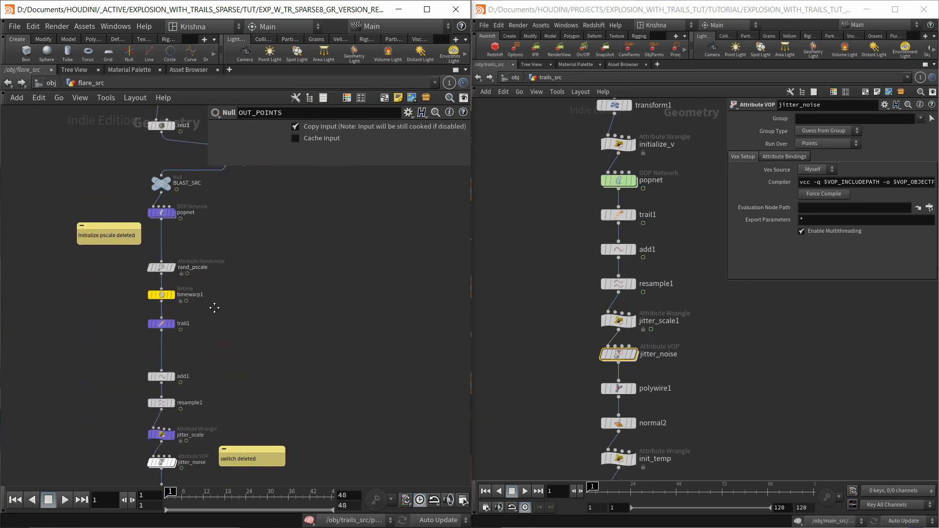
click(191, 295)
middle_drag(191, 344, 146, 336)
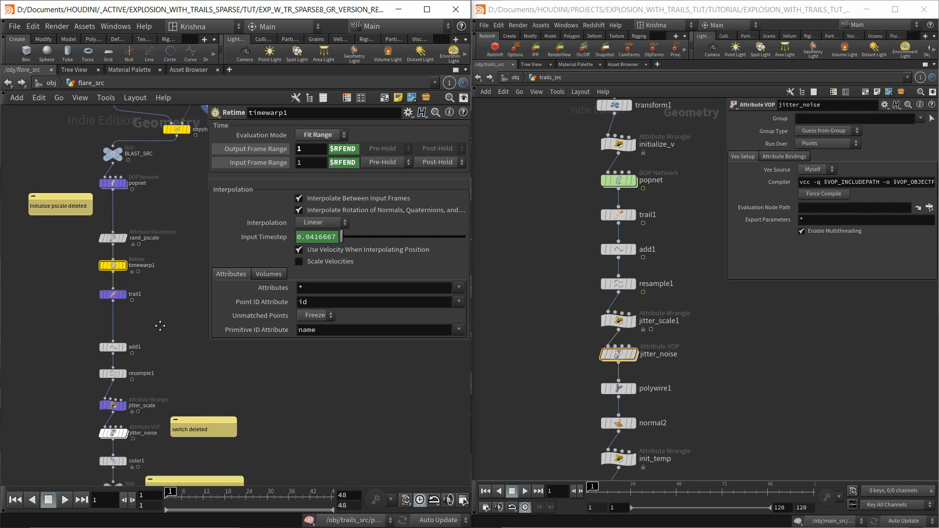
key(u)
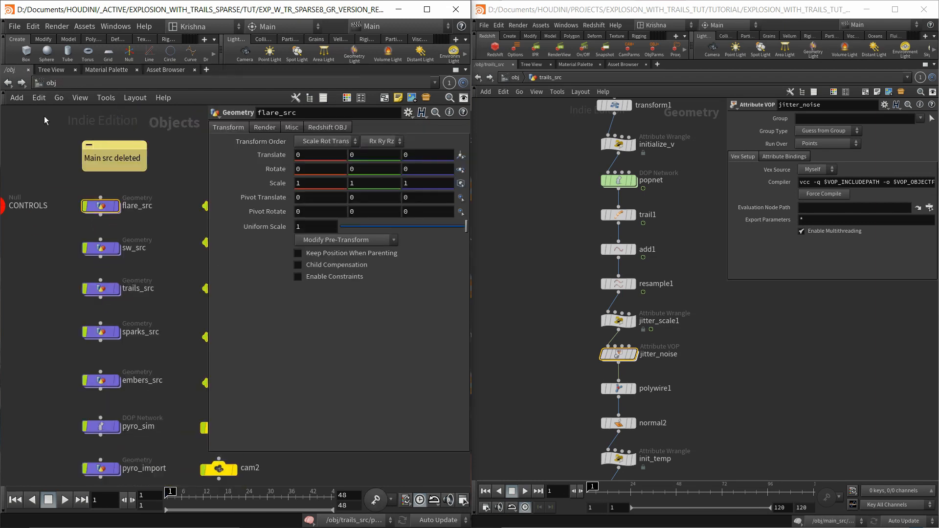
Open trails_src and copy its timewarp1 Retime node
double_click(100, 289)
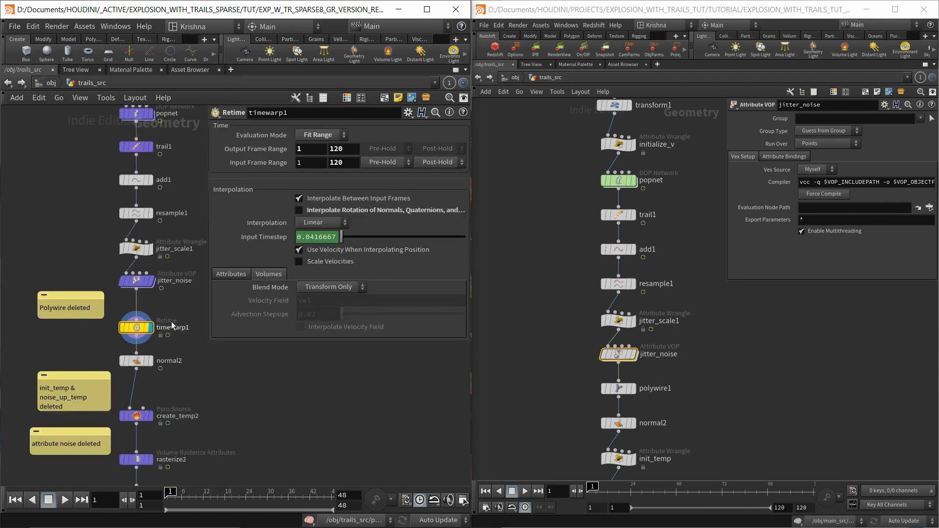
mouse_move(157, 336)
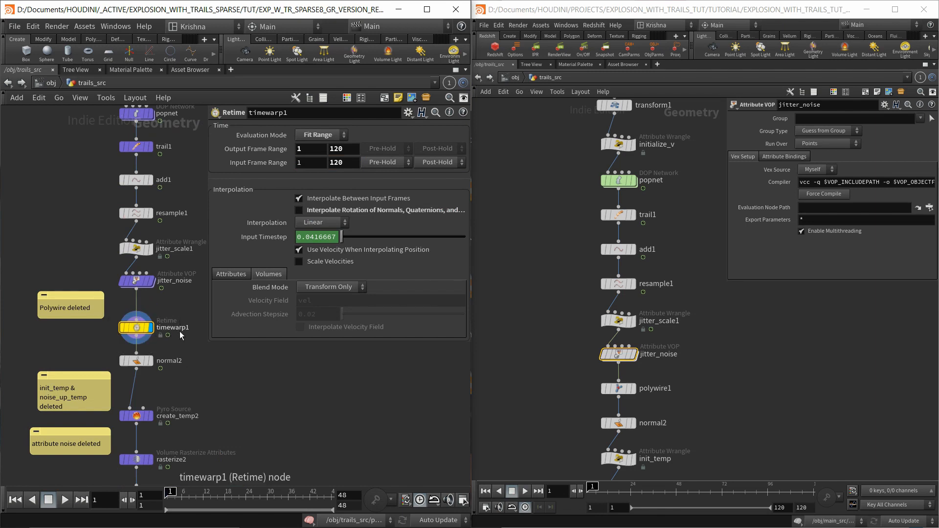
key(ctrl+c)
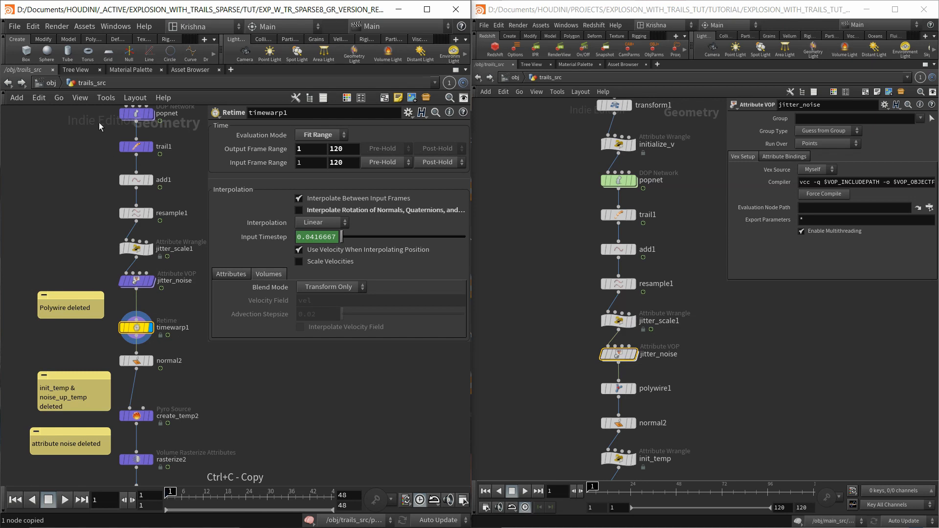
Paste the copied Retime node into flare_src, inserted between jitter_noise and color1
click(56, 83)
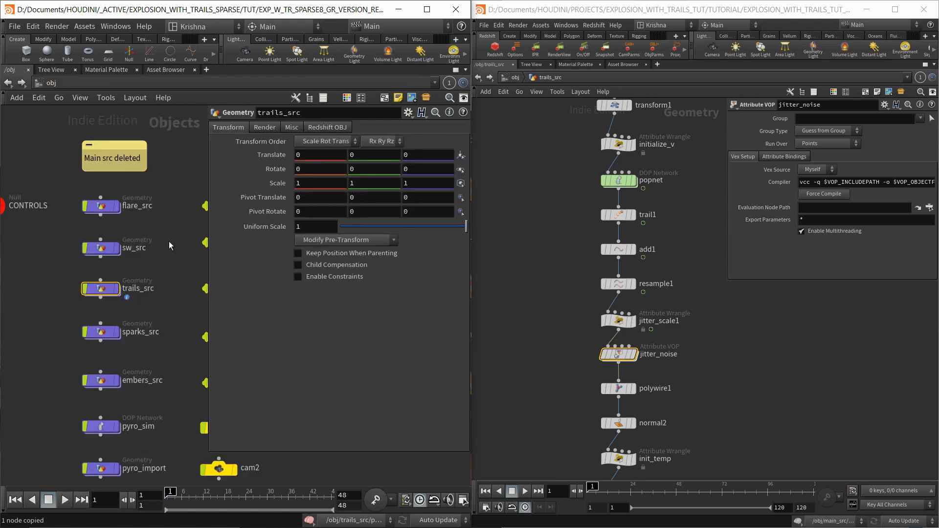
double_click(101, 209)
scroll(166, 361, down, 3)
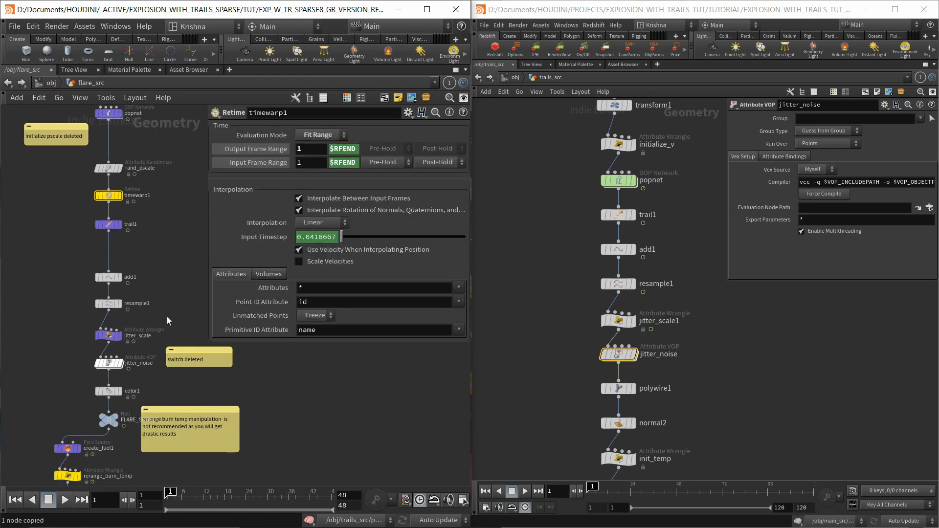
click(51, 83)
double_click(93, 281)
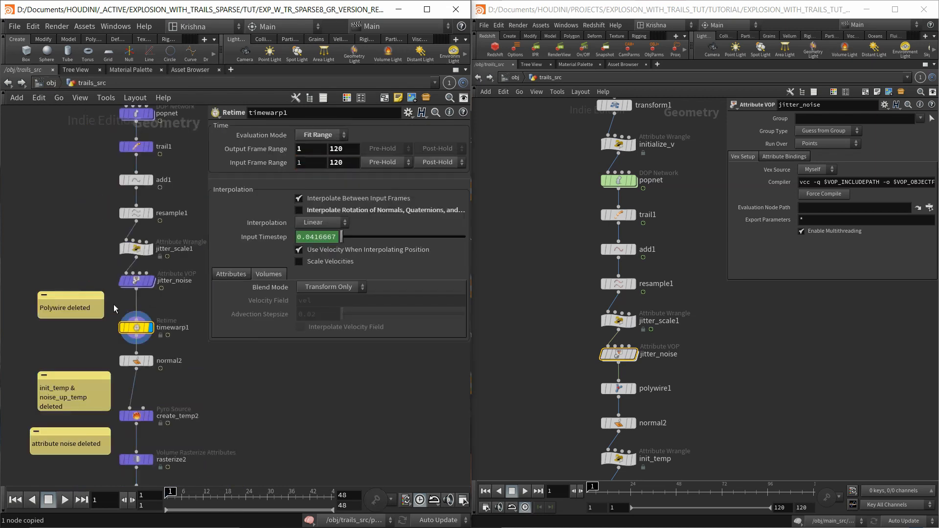
key(u)
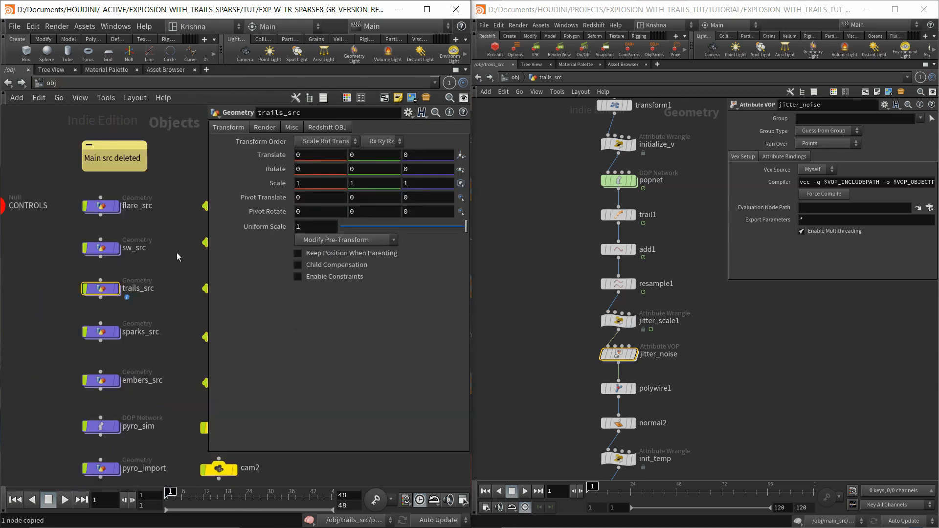
double_click(101, 205)
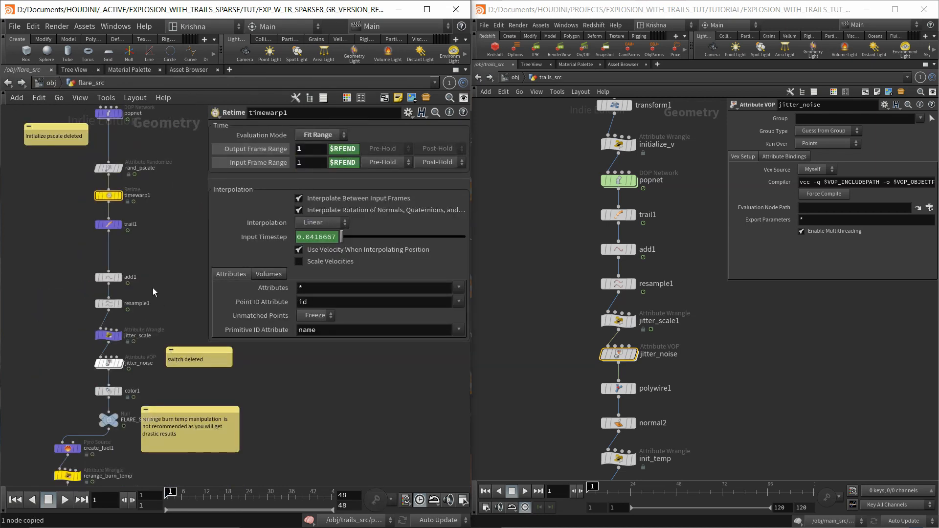
middle_drag(166, 310, 168, 235)
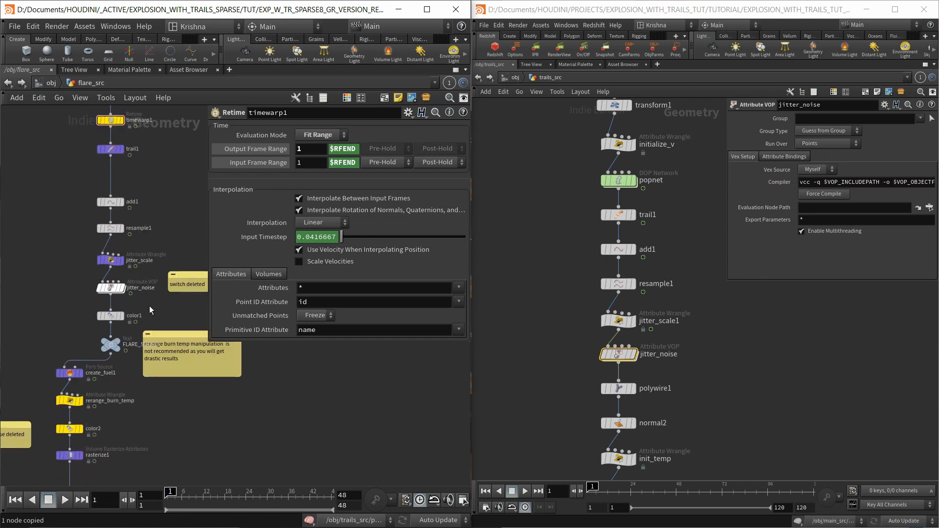
key(ctrl+v)
click(112, 305)
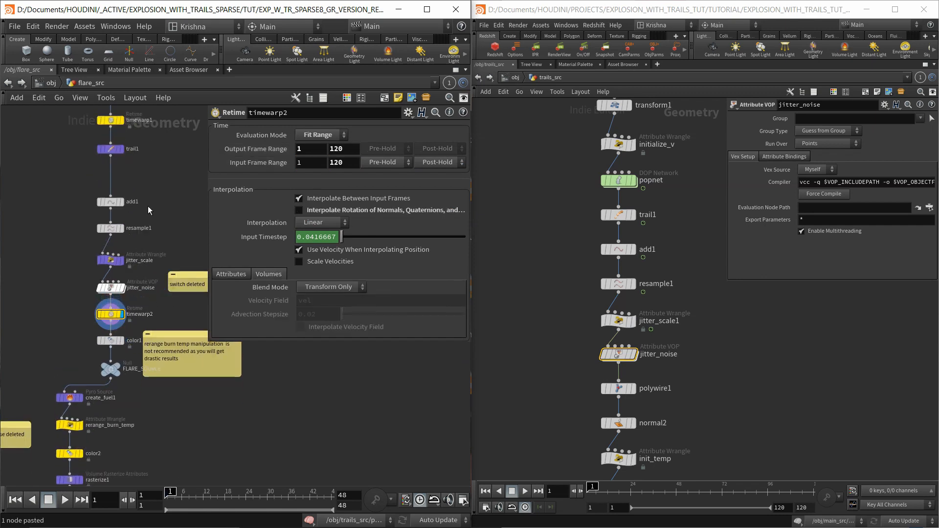
Delete the original timewarp1 node between rand_pscale and trail1 in flare_src
middle_drag(148, 206, 152, 221)
click(112, 159)
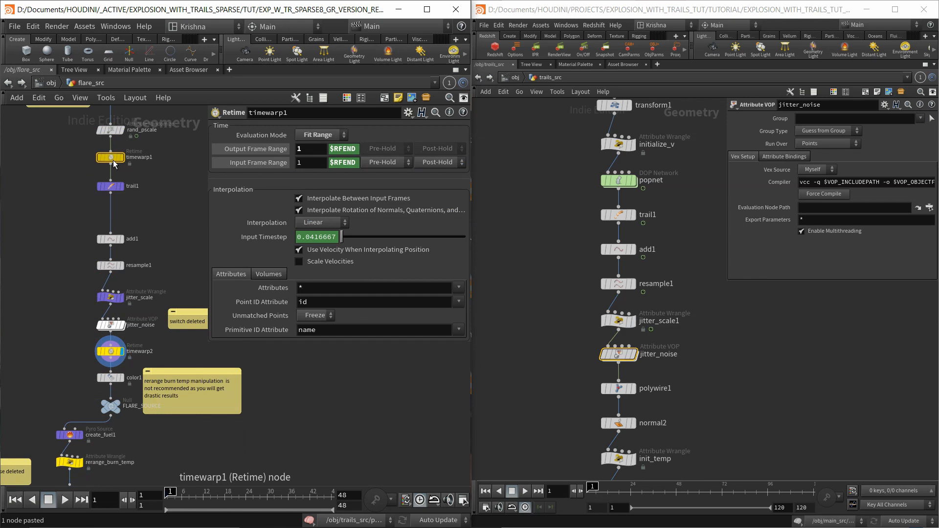
key(Delete)
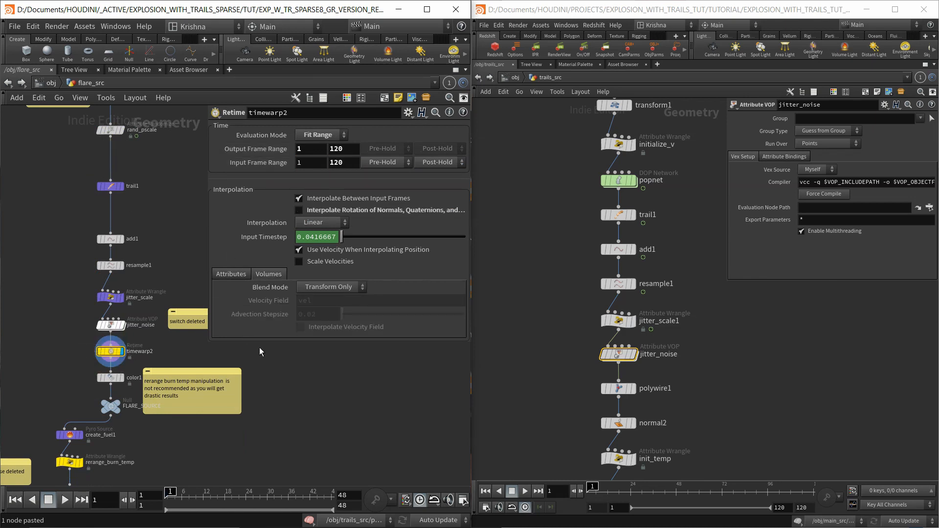
Set the end of the pasted Retime node's output and input frame ranges to $RFEND, and return to trails_src
click(356, 150)
text($RF)
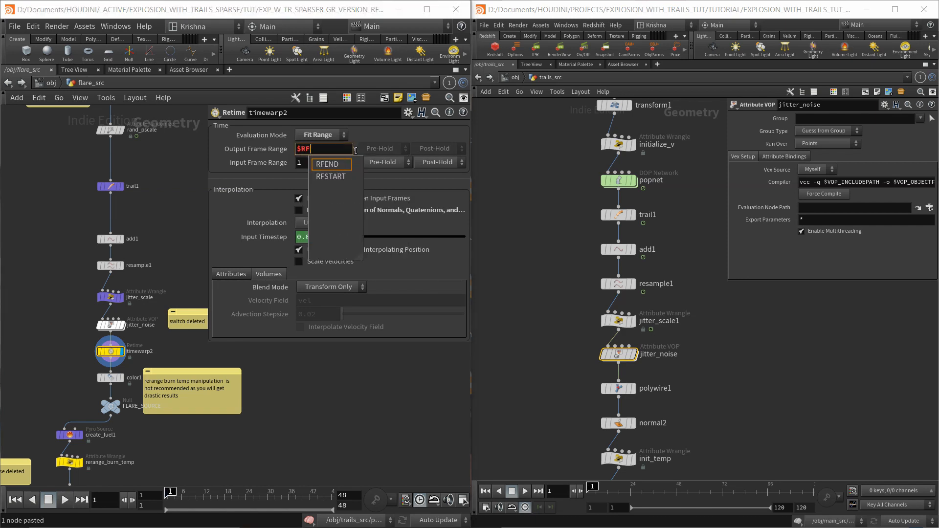
key(Return)
key(Tab)
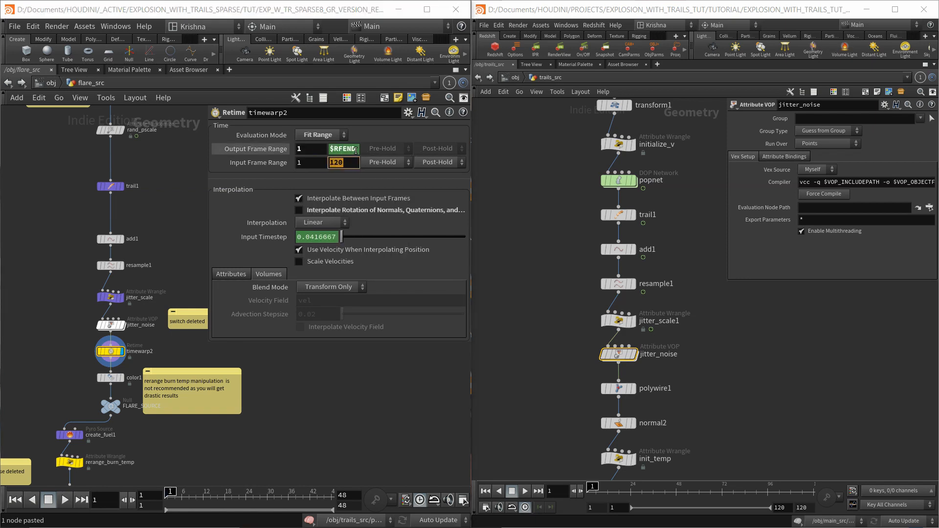
text($RFEND)
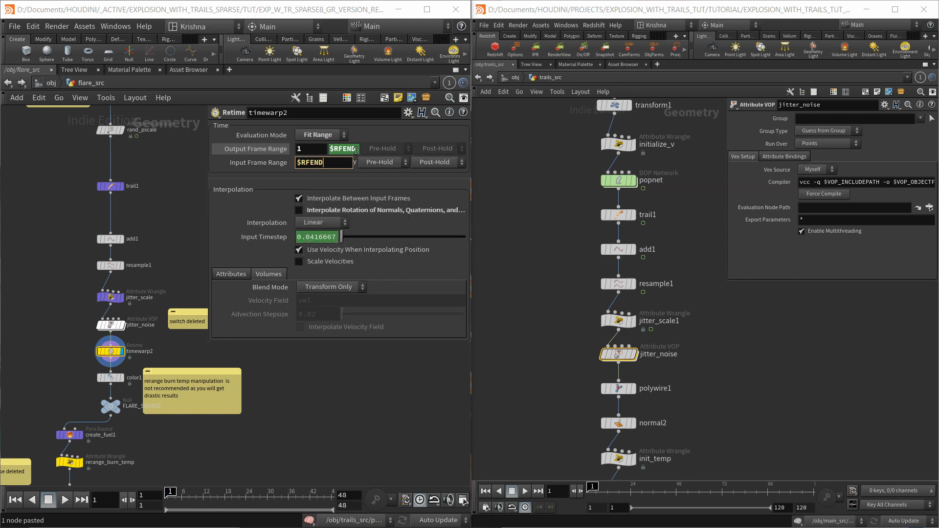
key(Return)
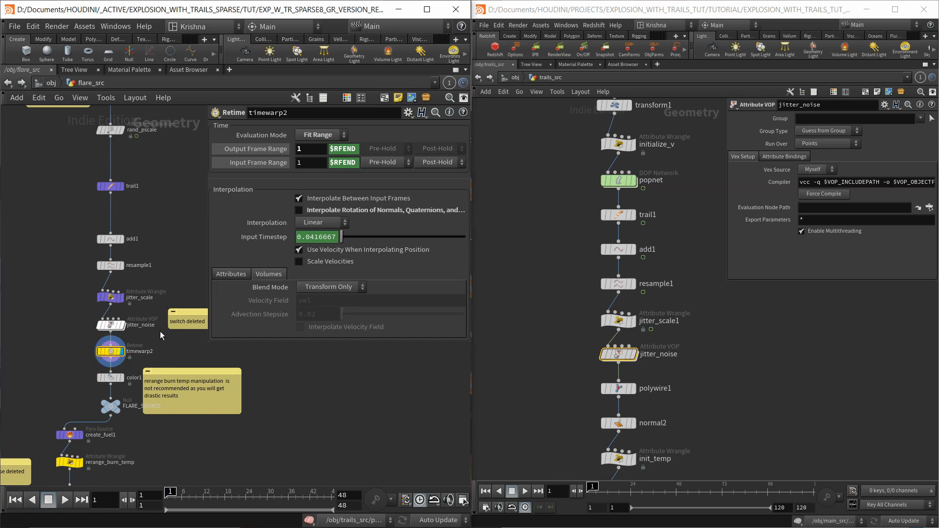
click(51, 82)
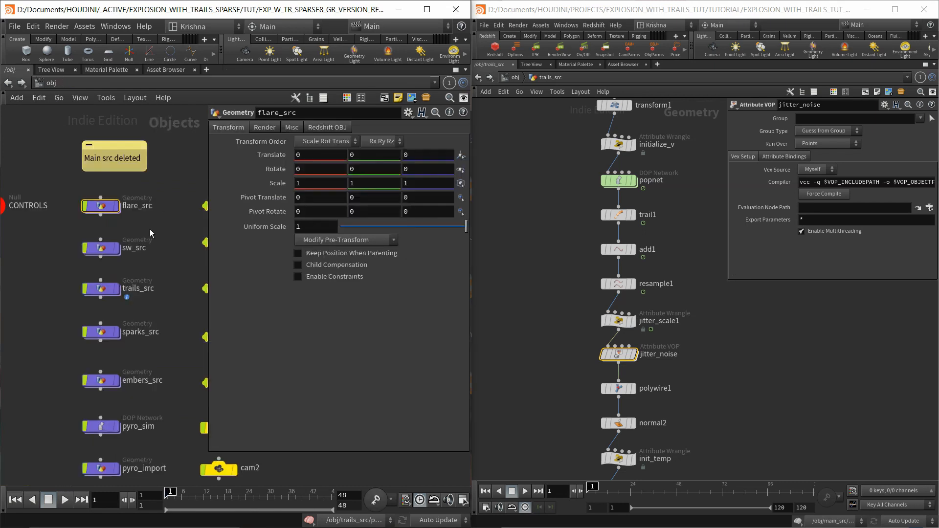
double_click(101, 289)
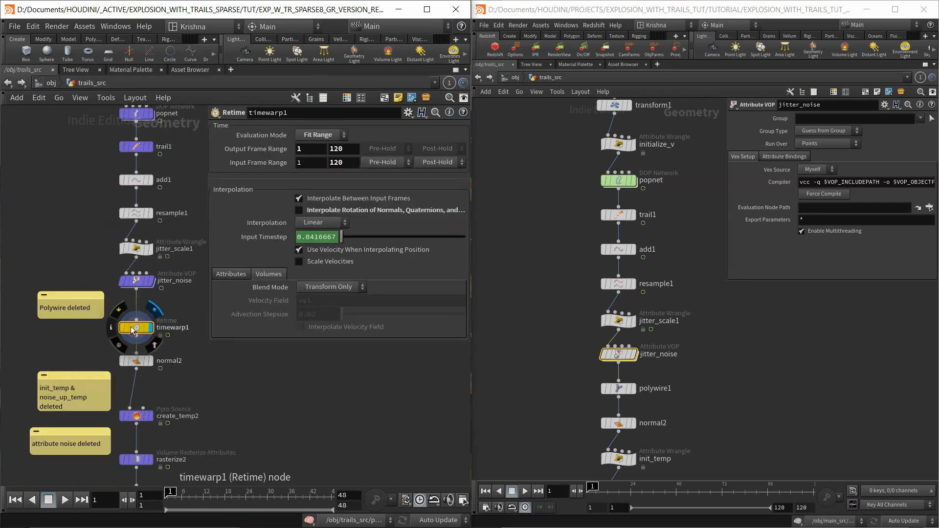
Set the end of timewarp1's output and input frame ranges in trails_src to $RFEND
click(351, 148)
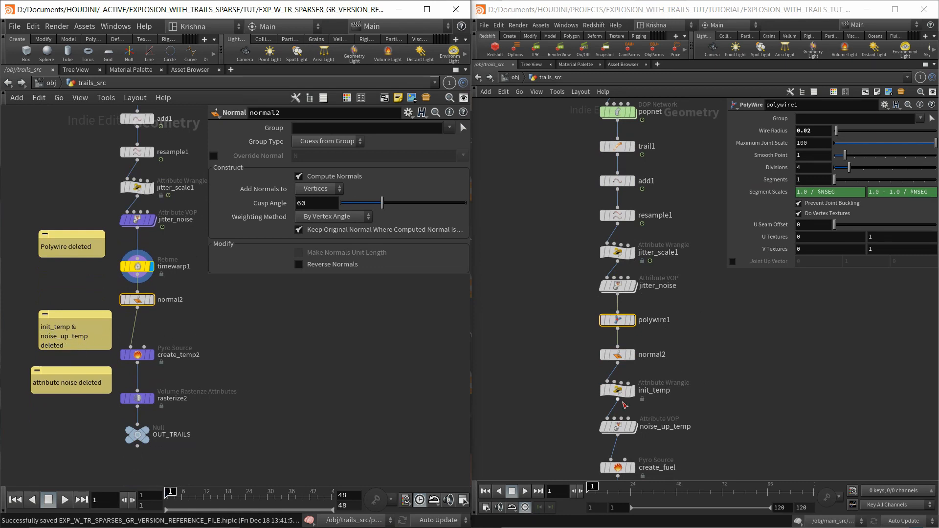
Examine the init_temp wrangle and the noise_up_temp VOP in the tutorial scene's trails_src
middle_drag(587, 404, 586, 373)
drag(582, 349, 628, 399)
middle_drag(749, 392, 726, 321)
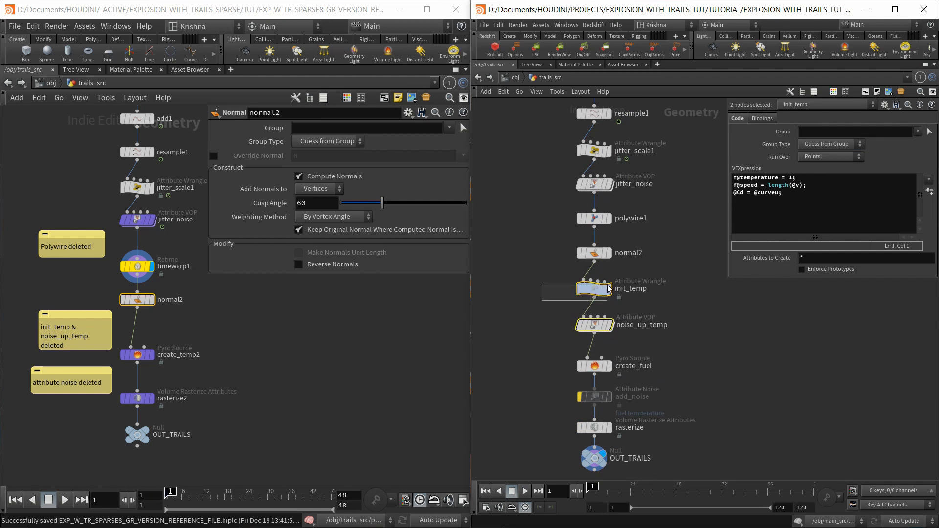
click(595, 325)
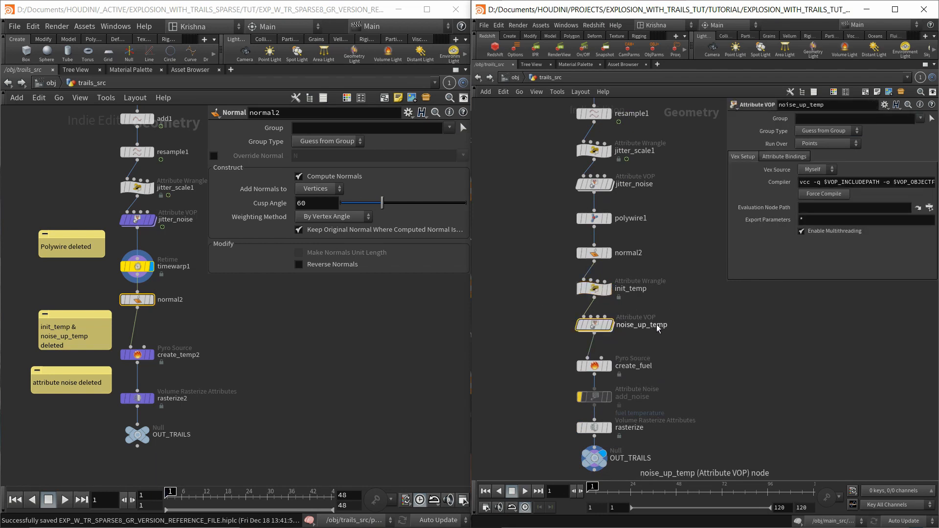
click(594, 289)
Look inside the tutorial's noise_up_temp network at its temperature bind, and go back to trails_src
double_click(594, 325)
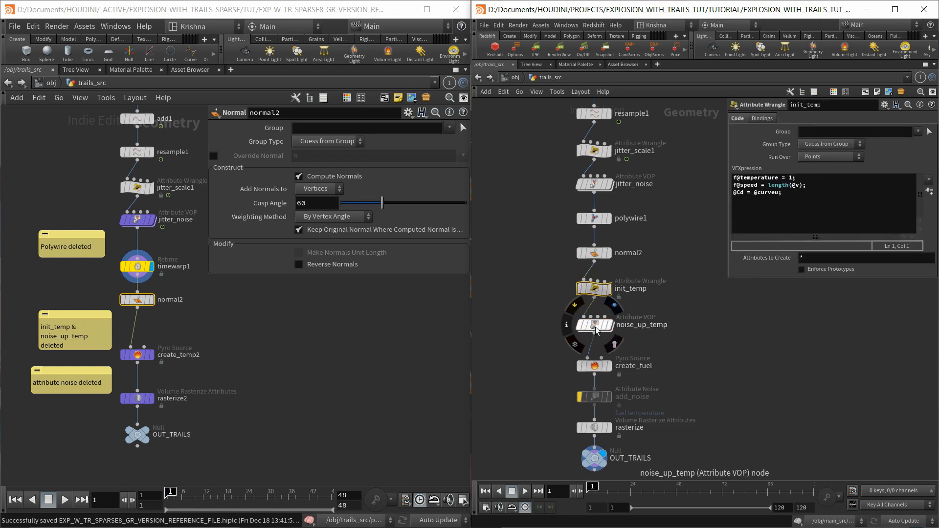
click(478, 77)
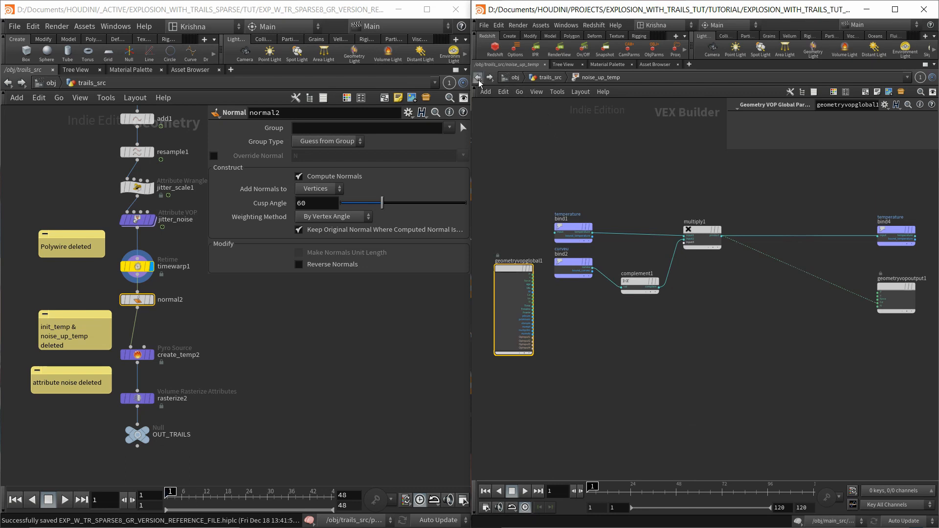
double_click(596, 326)
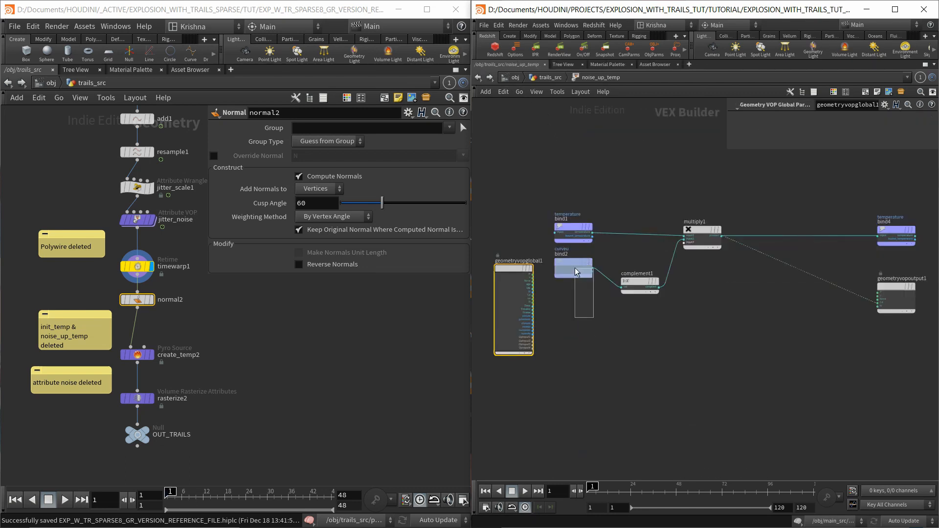
click(588, 237)
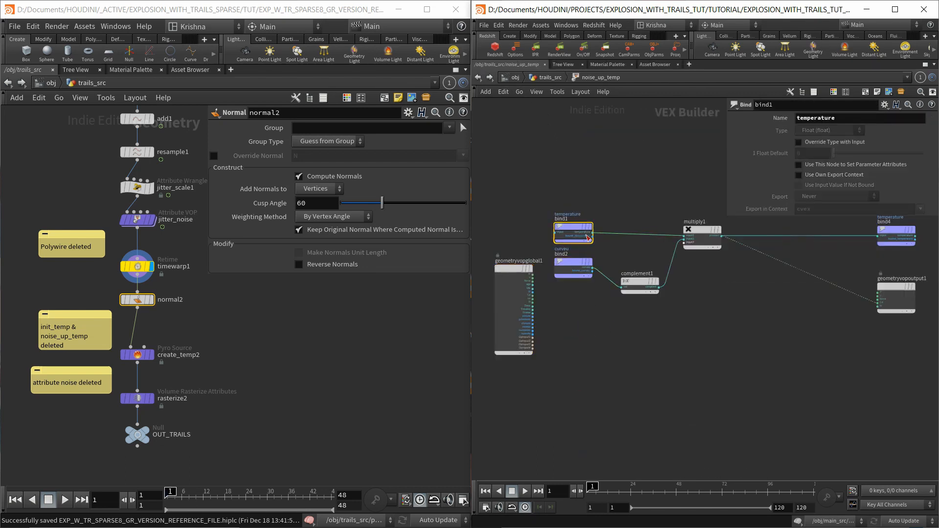
click(478, 77)
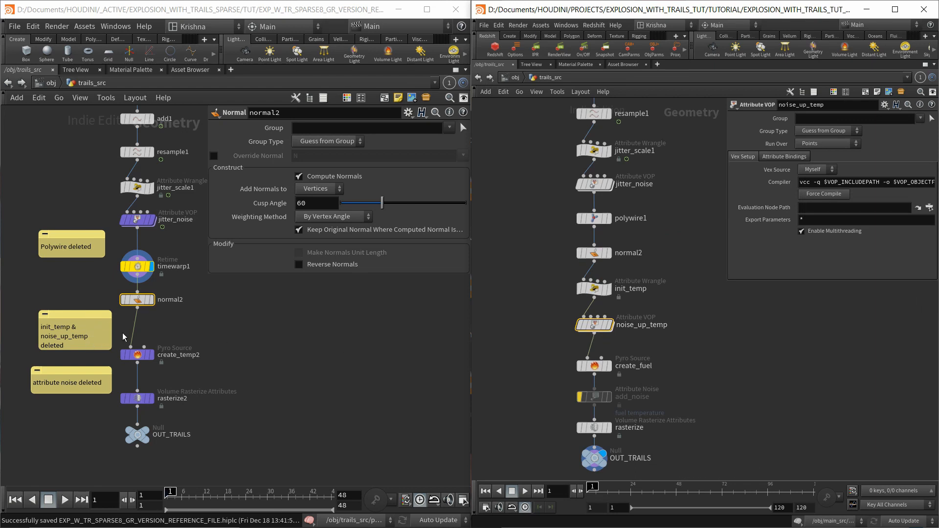
Compare create_temp2 with the tutorial's create_fuel, and rasterize2's attributes with those of the tutorial's rasterize node
click(177, 354)
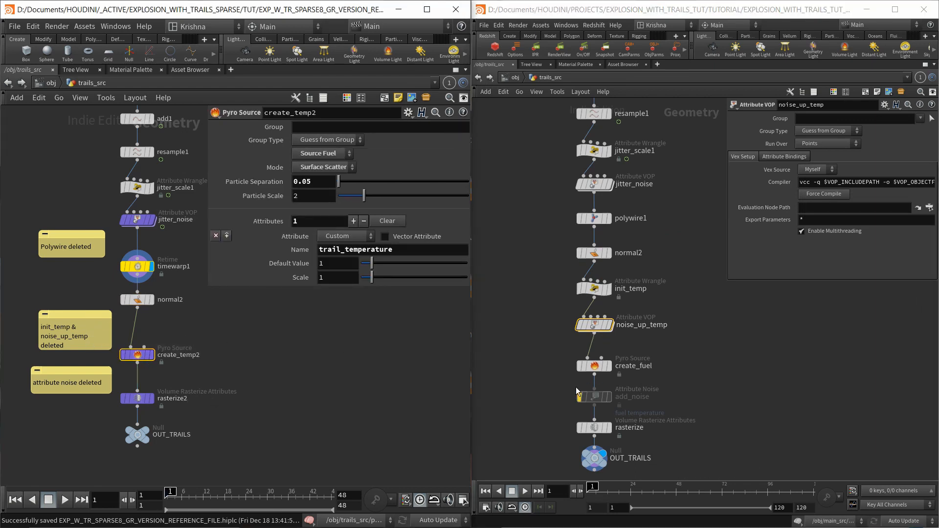
drag(568, 367, 601, 351)
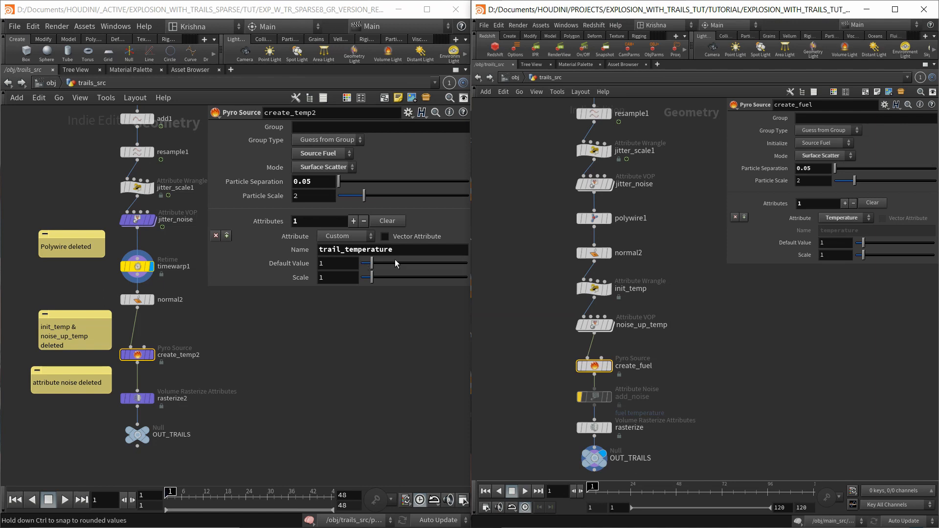
click(135, 397)
double_click(321, 148)
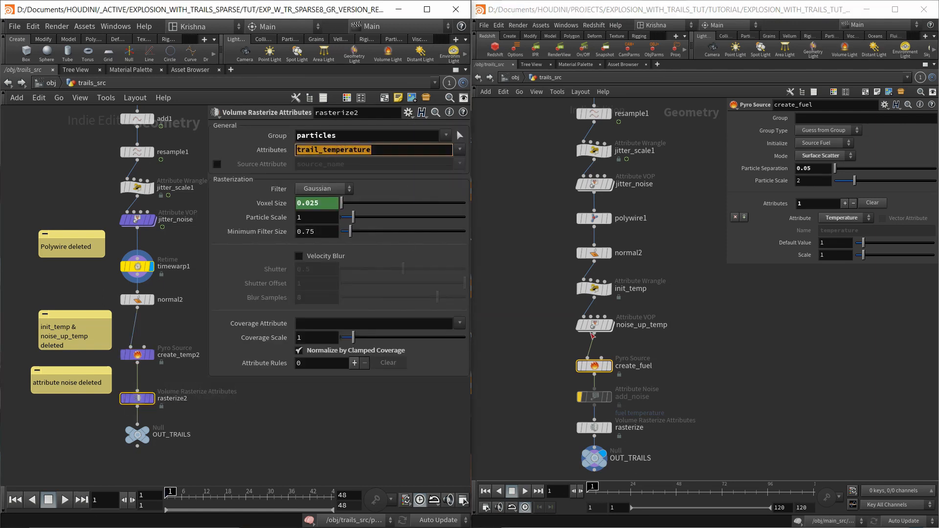
click(627, 435)
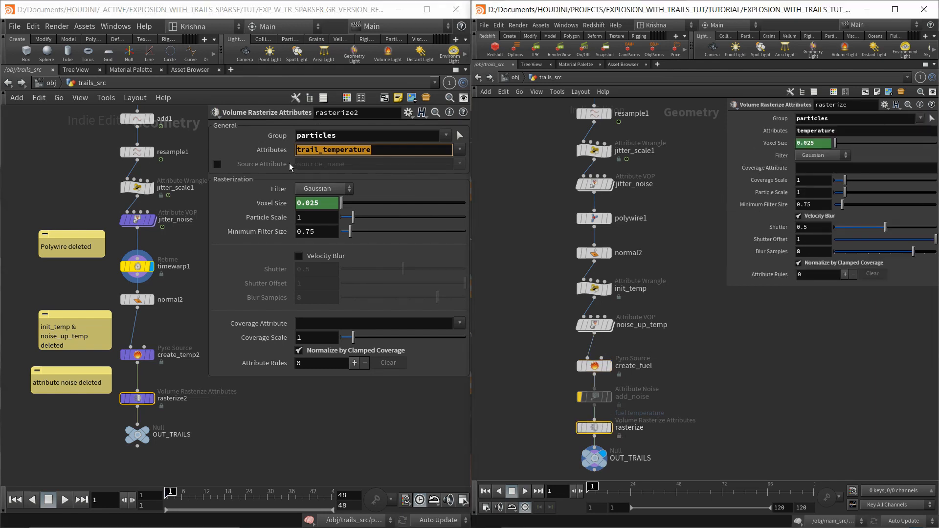
Compare the node paths in the Voxel Size expressions of rasterize2 and the tutorial's rasterize node
click(274, 204)
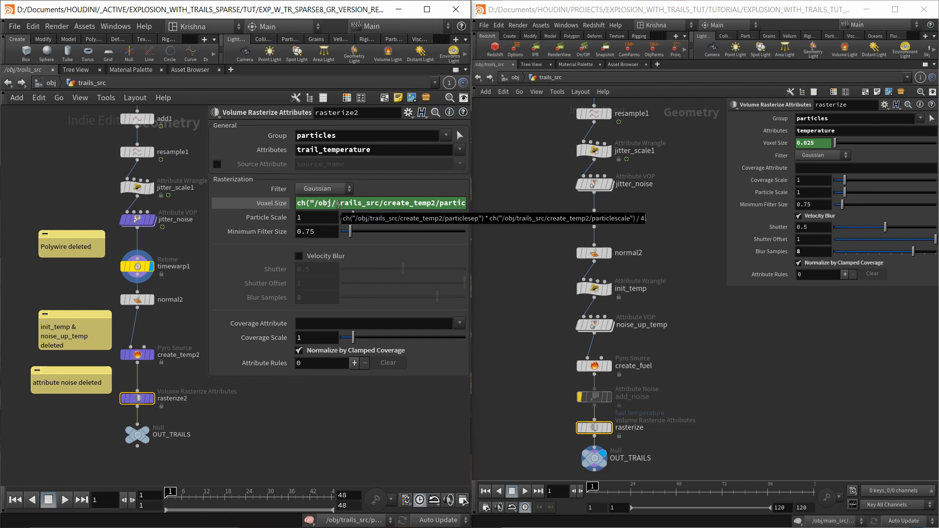
drag(339, 205, 367, 204)
click(772, 144)
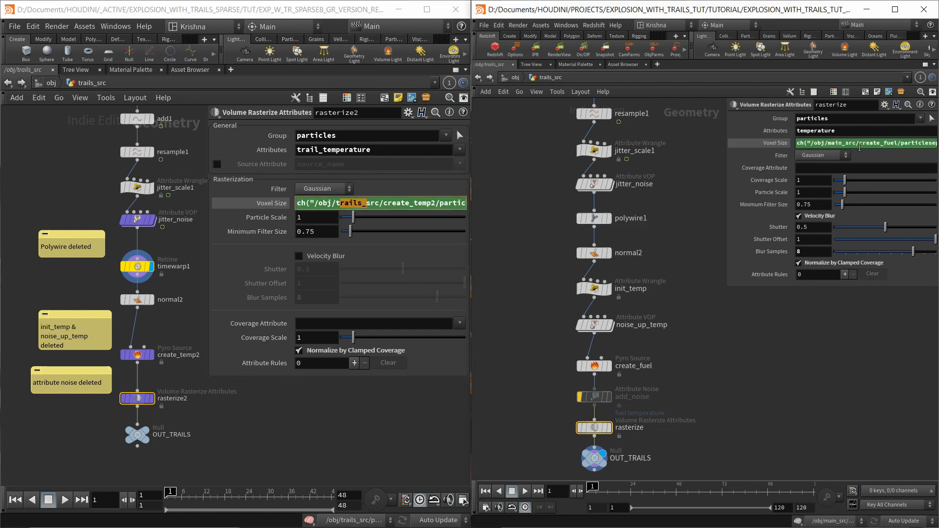
drag(826, 143, 859, 143)
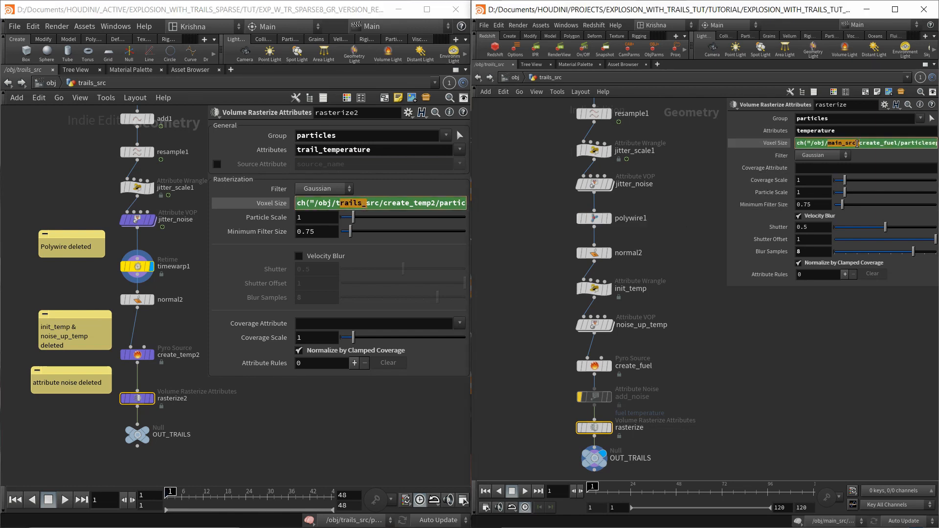
click(382, 409)
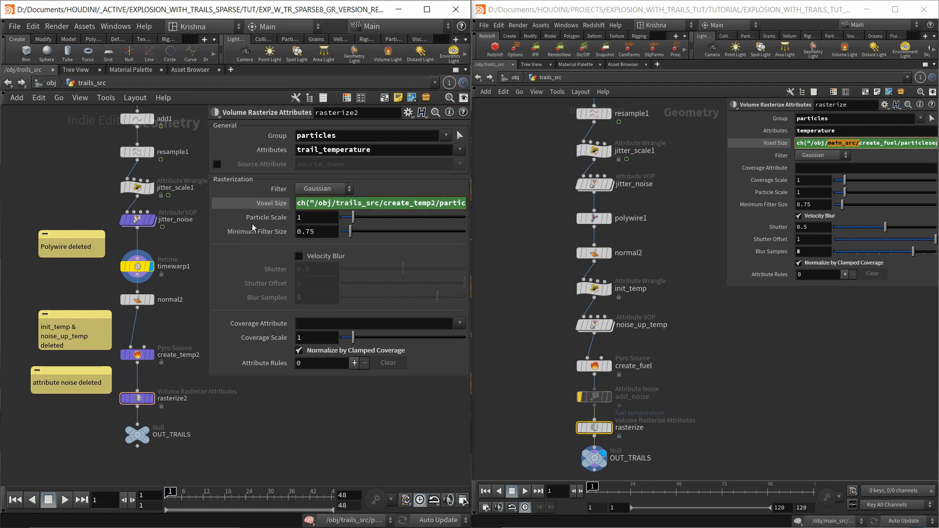
click(272, 203)
click(775, 143)
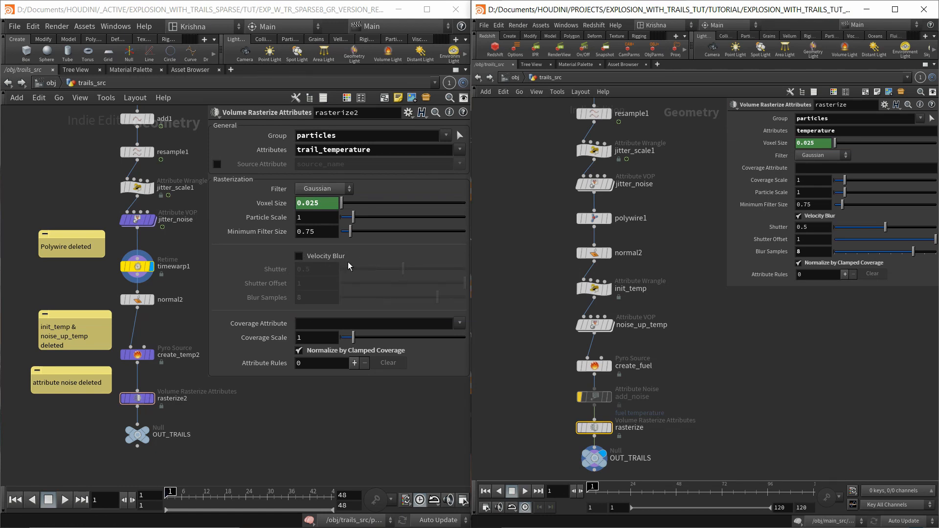
Display OUT_TRAILS in trails_src, select rasterize2 and inspect the trail volumes closely in the viewport
click(137, 434)
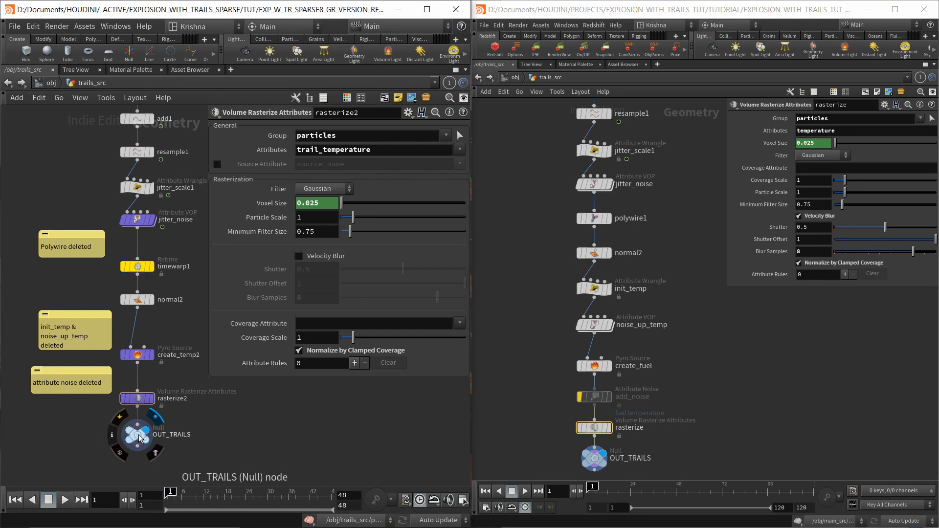
click(137, 398)
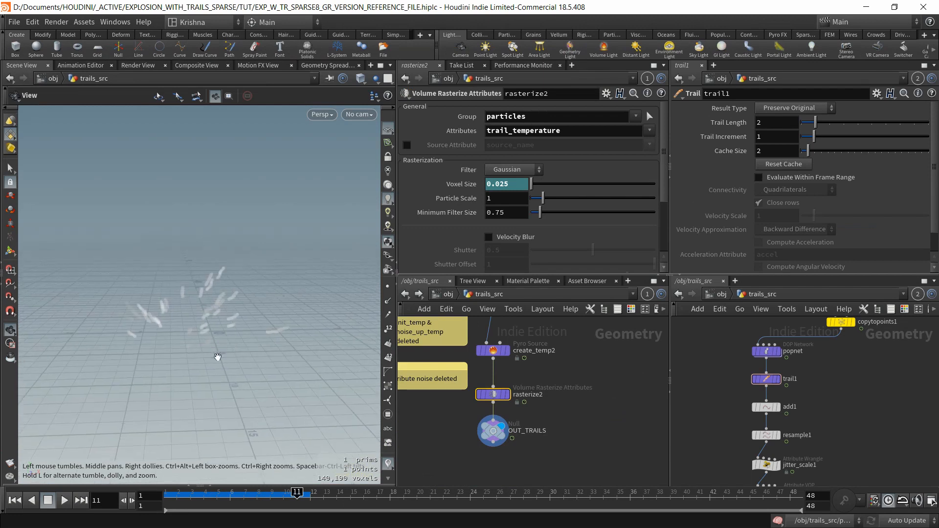
drag(218, 357, 207, 351)
scroll(220, 308, up, 2)
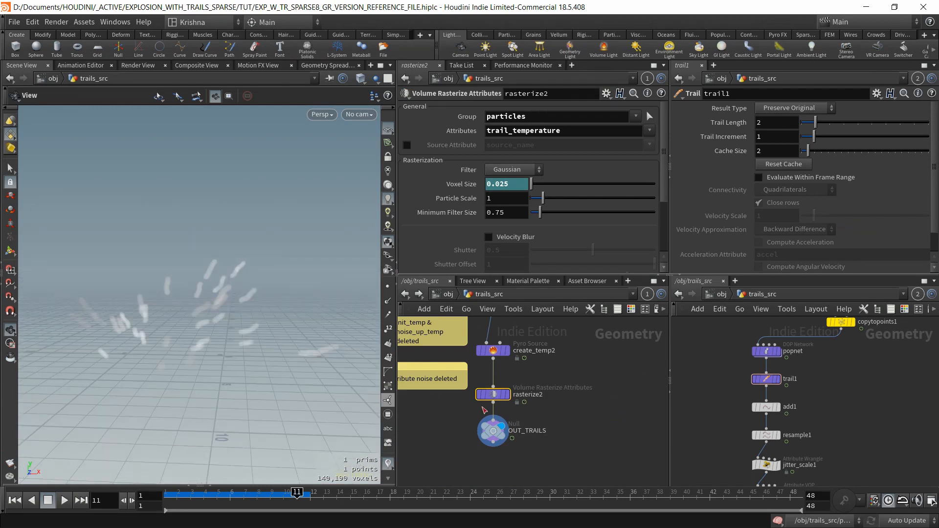
Try Velocity Blur on rasterize2, view its effect on the trails, and turn it off again
click(488, 237)
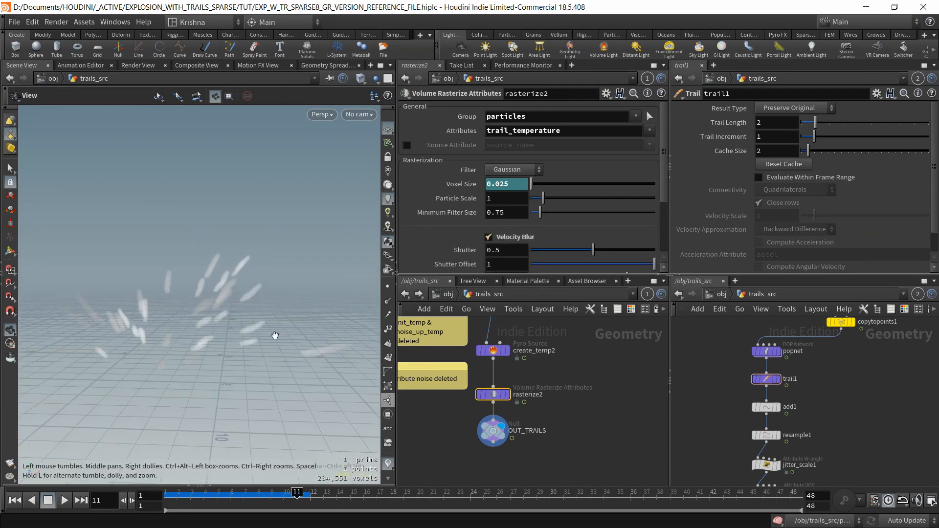
drag(205, 350, 213, 299)
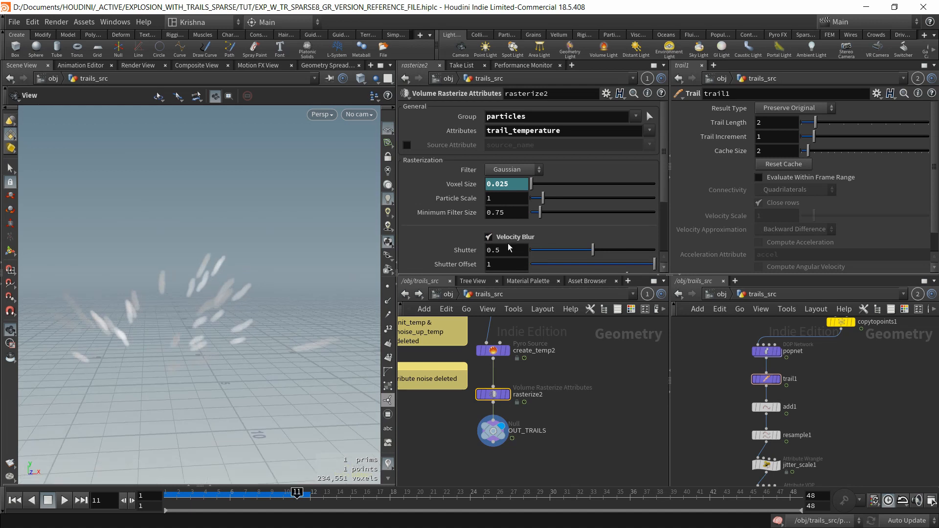
click(488, 237)
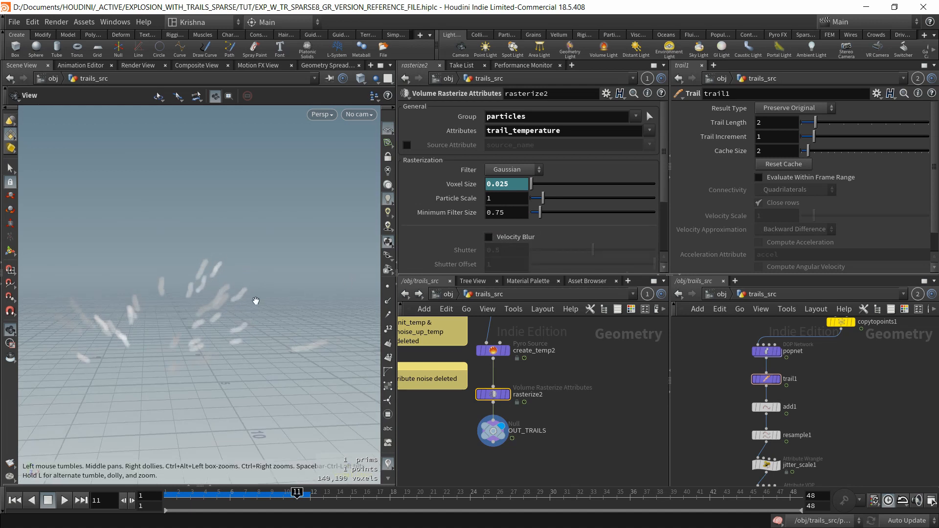
Return the timeline to frame 1 and look through cam1 in the viewport
click(15, 499)
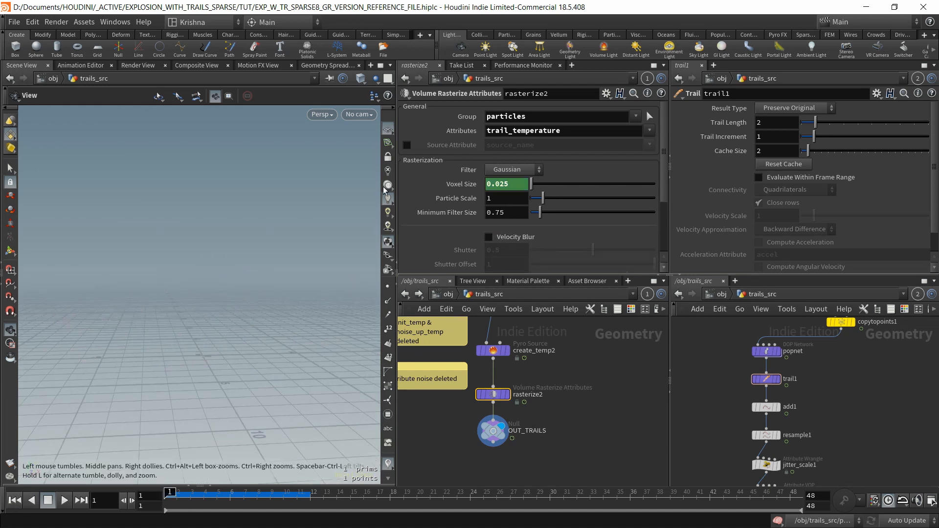
click(358, 114)
click(376, 169)
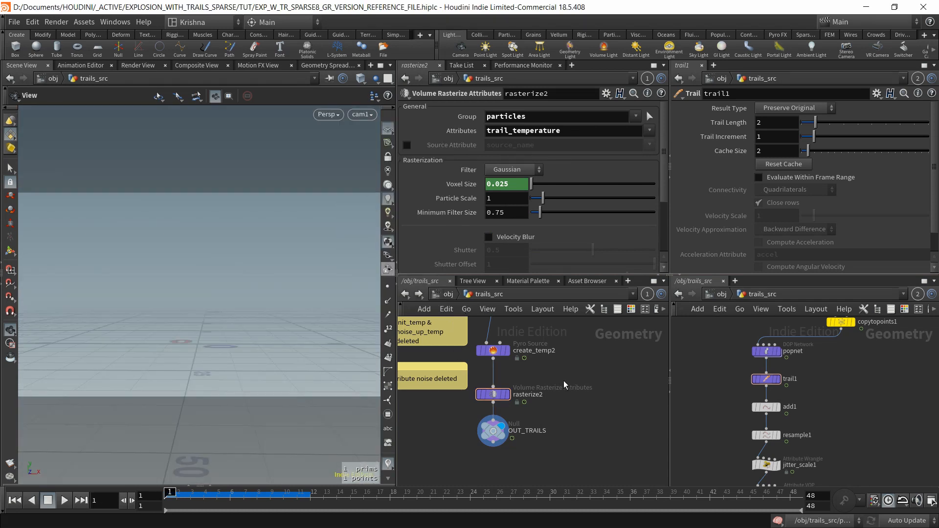
Go back to the enlarged network view and examine the bypassed add_noise node in the tutorial scene
key(ctrl+b)
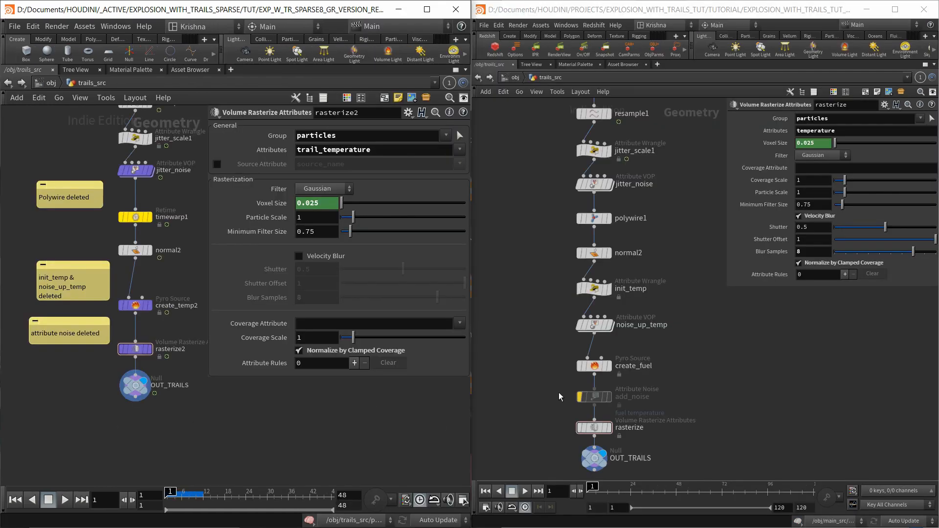
click(594, 397)
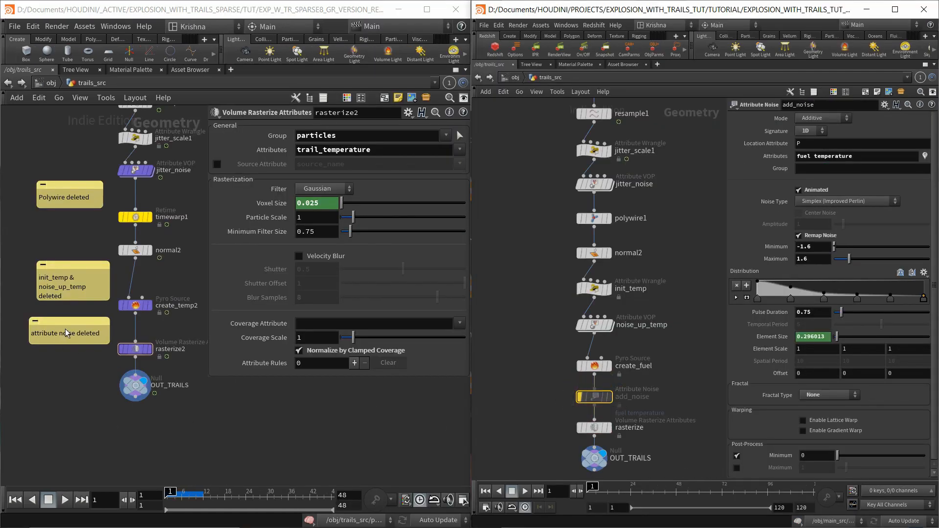
Delete the unconnected node beside the attribute adjustment chain, above the switch in trails_src
scroll(59, 374, down, 2)
middle_drag(90, 337, 88, 377)
scroll(112, 358, down, 2)
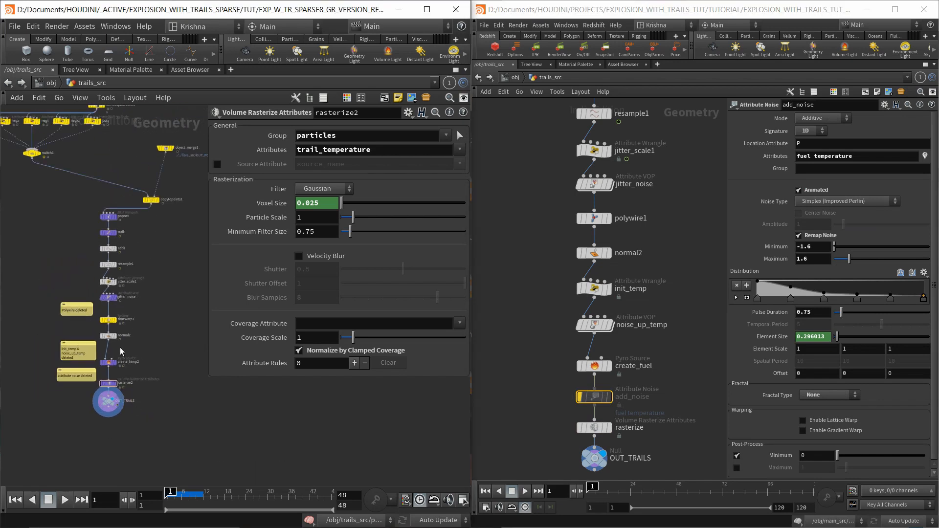
mouse_move(190, 307)
middle_down()
mouse_move(191, 336)
mouse_move(187, 312)
middle_up()
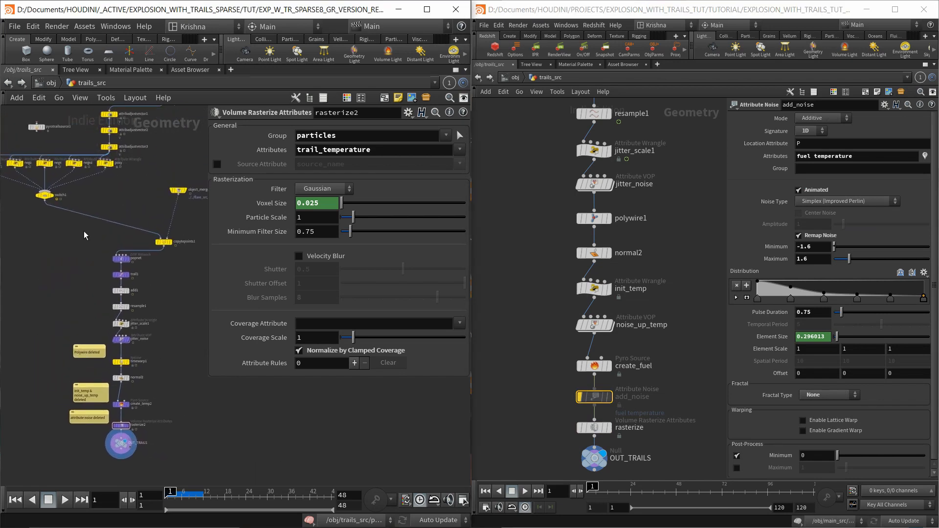
click(37, 127)
key(Delete)
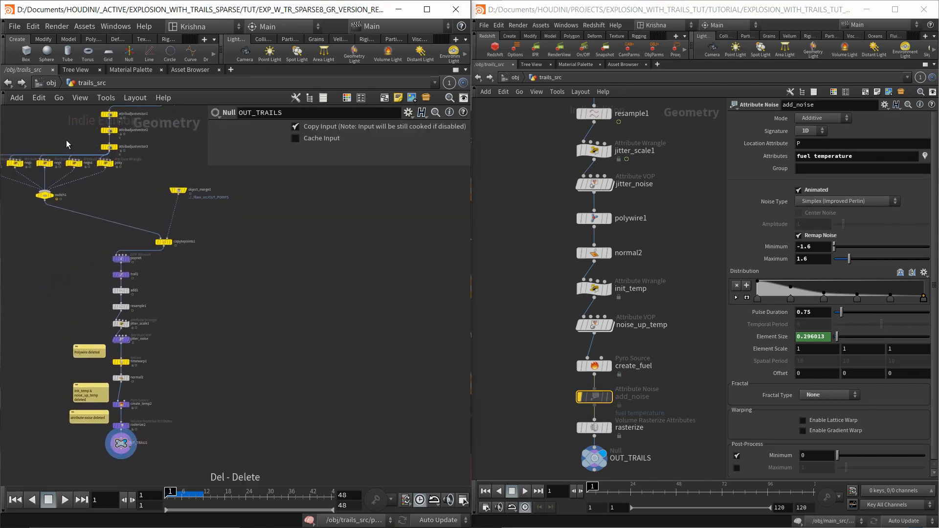
Check timewarp1's retime settings in trails_src, and open flare_src to review timewarp2 and its placement in the chain
scroll(130, 345, up, 3)
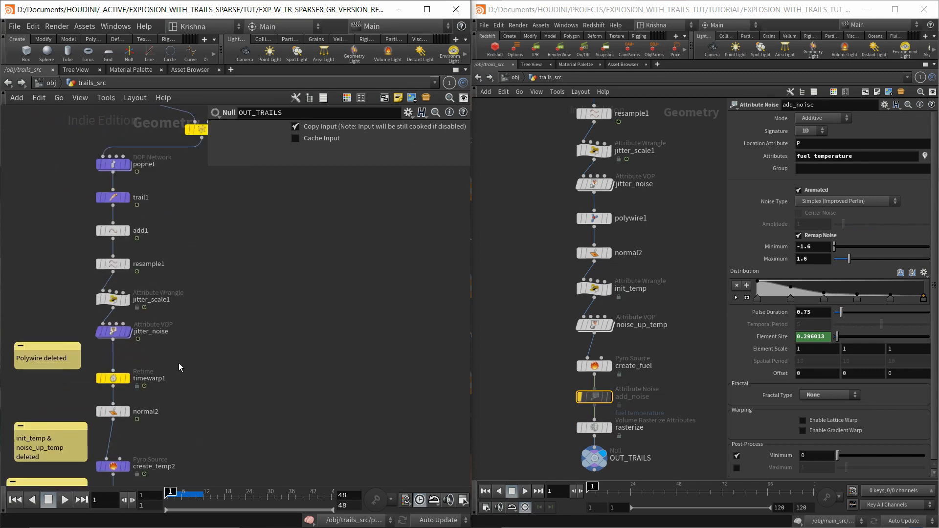
click(163, 380)
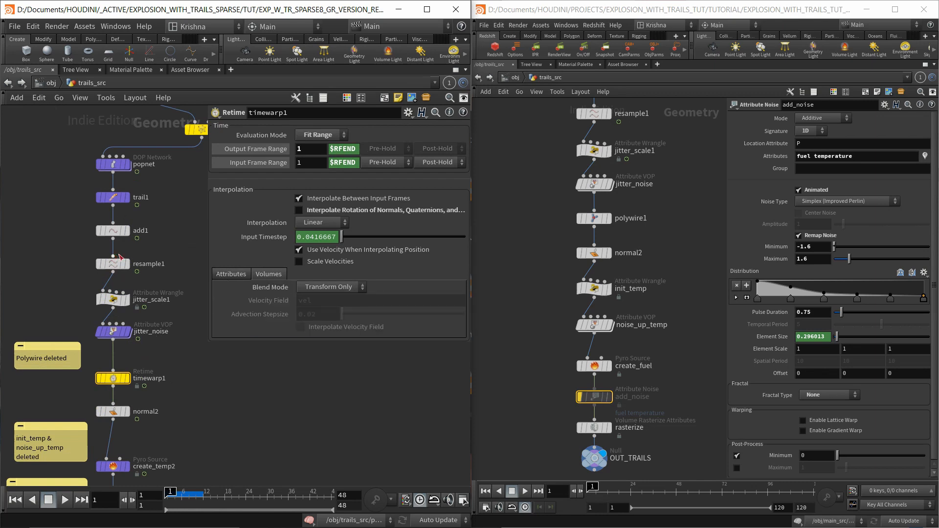
click(47, 83)
double_click(107, 208)
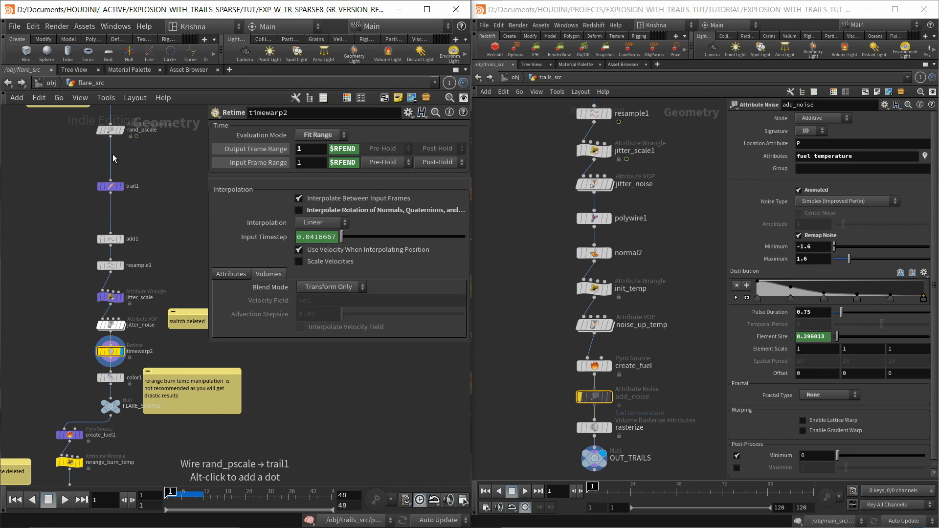
middle_drag(159, 238, 109, 208)
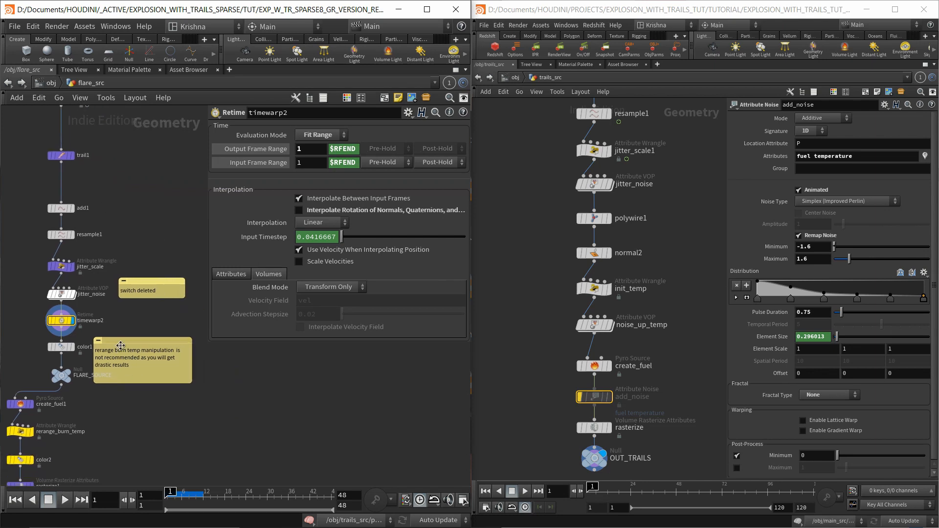
middle_drag(153, 396, 162, 378)
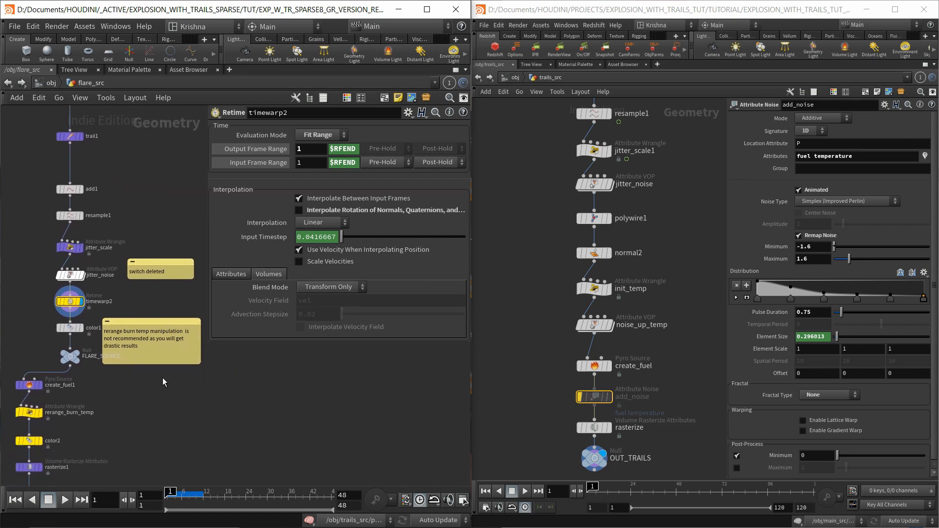
Move the "rerange burn temp" and "switch deleted" sticky notes down beside the create_fuel1 part of the flare_src chain
drag(140, 231, 163, 382)
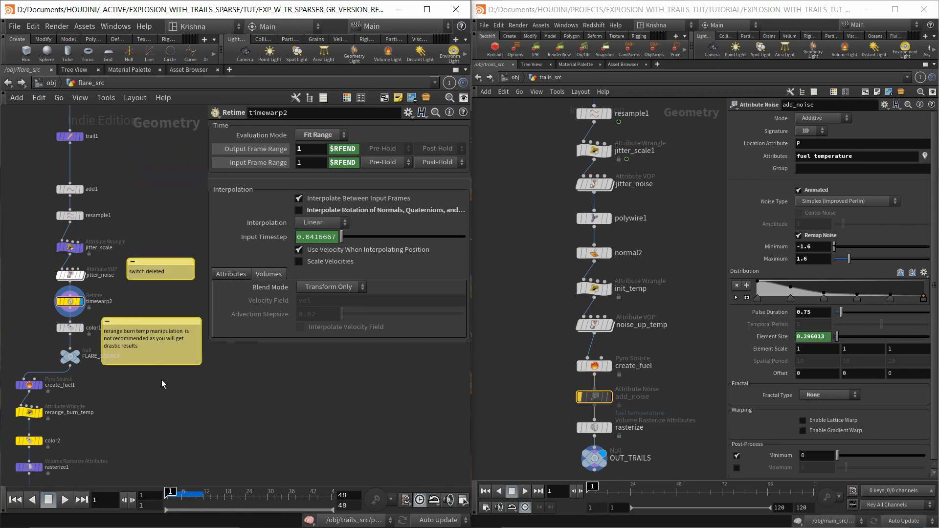
middle_drag(169, 395, 170, 386)
click(151, 331)
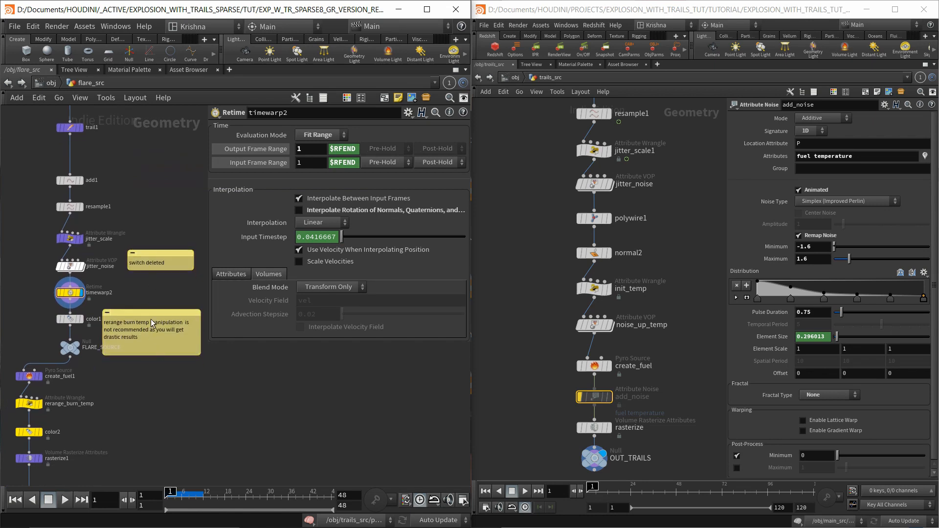
drag(157, 234, 164, 372)
drag(163, 254, 164, 349)
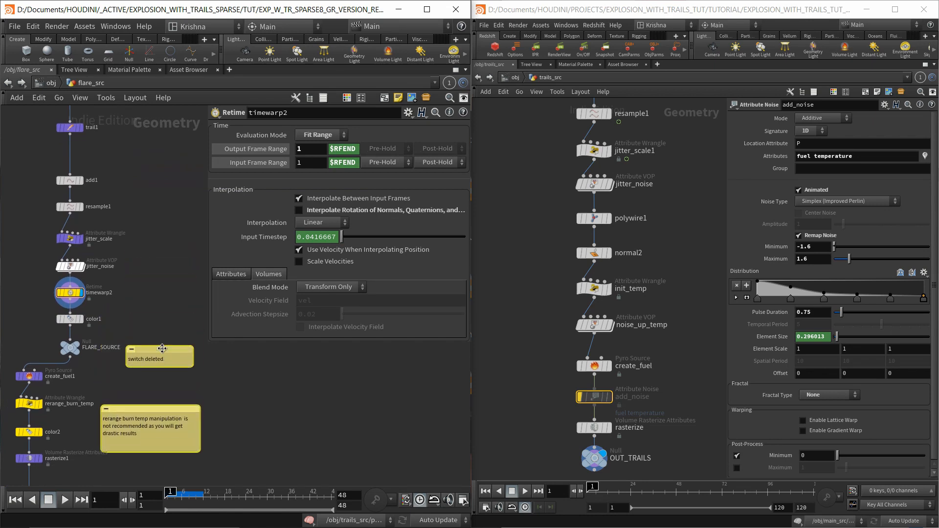
click(224, 386)
Open flare_src in the tutorial scene and examine the switch1 node's select input expression, comparing it with the updated chain
click(516, 77)
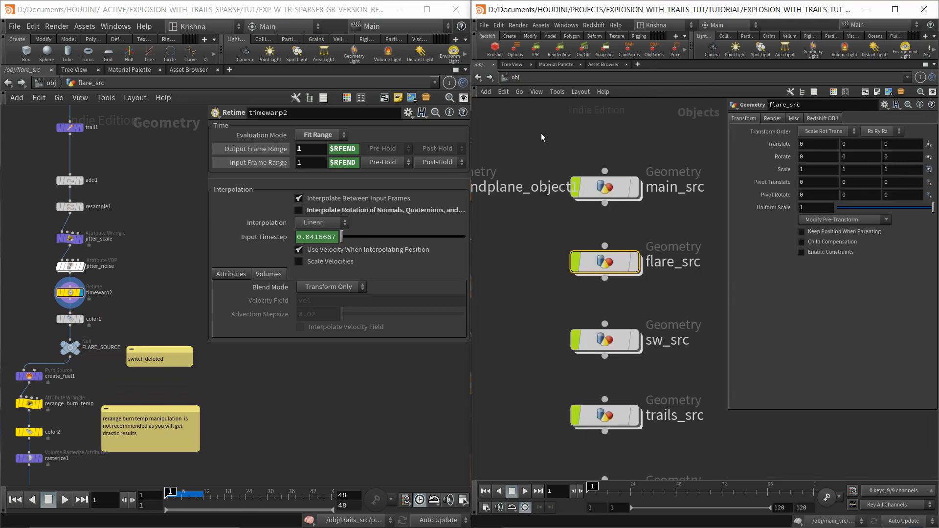
scroll(605, 338, down, 4)
click(606, 307)
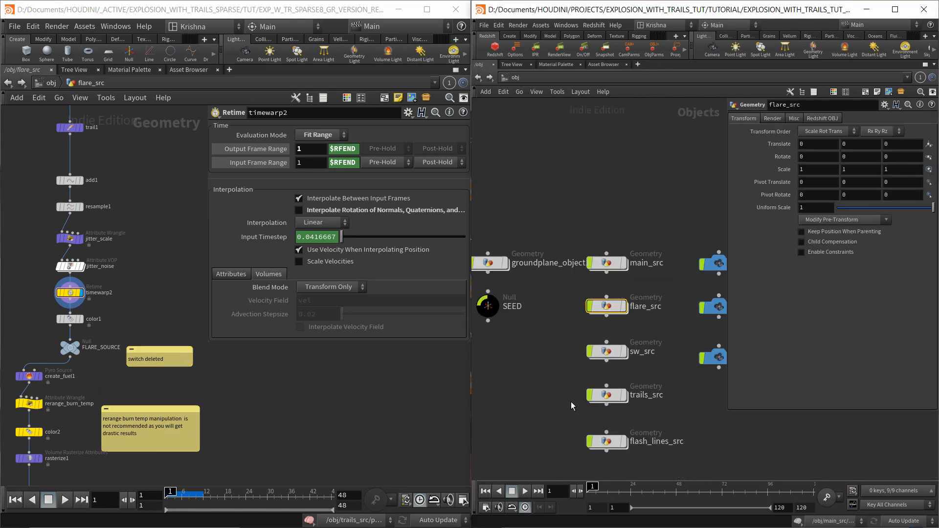
middle_drag(556, 405, 576, 307)
scroll(578, 330, up, 2)
middle_drag(571, 239, 572, 294)
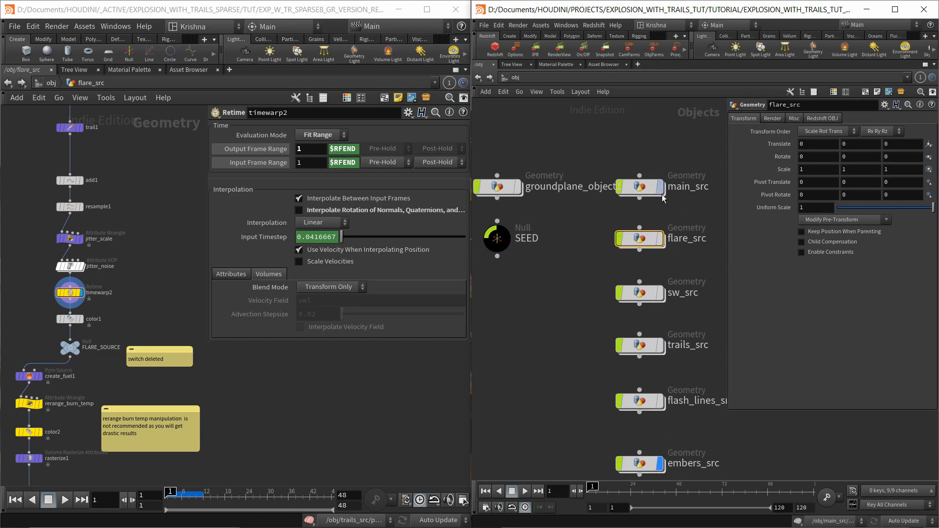
double_click(645, 238)
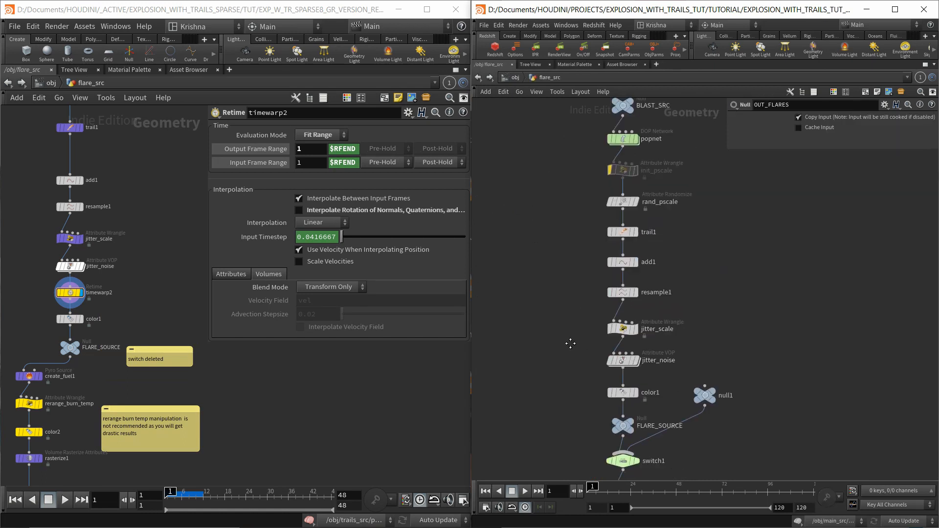
middle_drag(570, 339, 566, 273)
scroll(561, 368, up, 1)
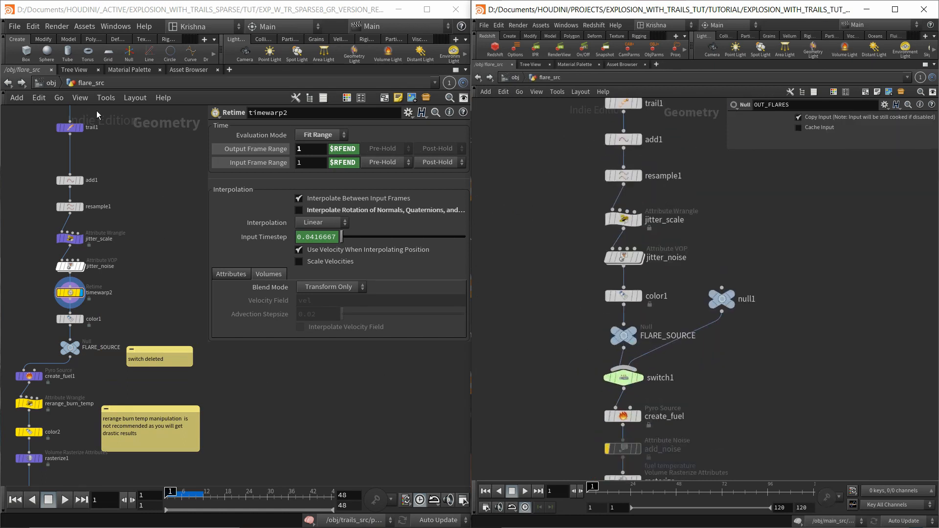
middle_drag(141, 278, 144, 236)
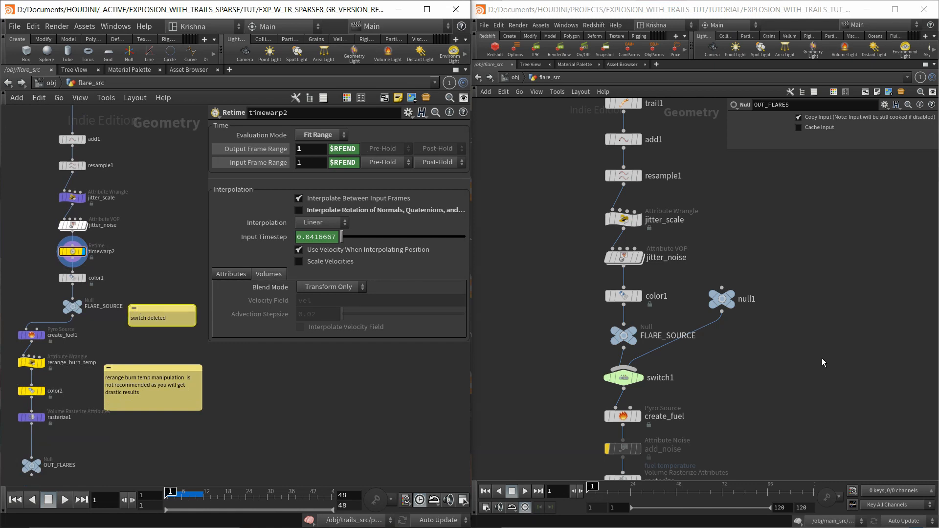
click(617, 378)
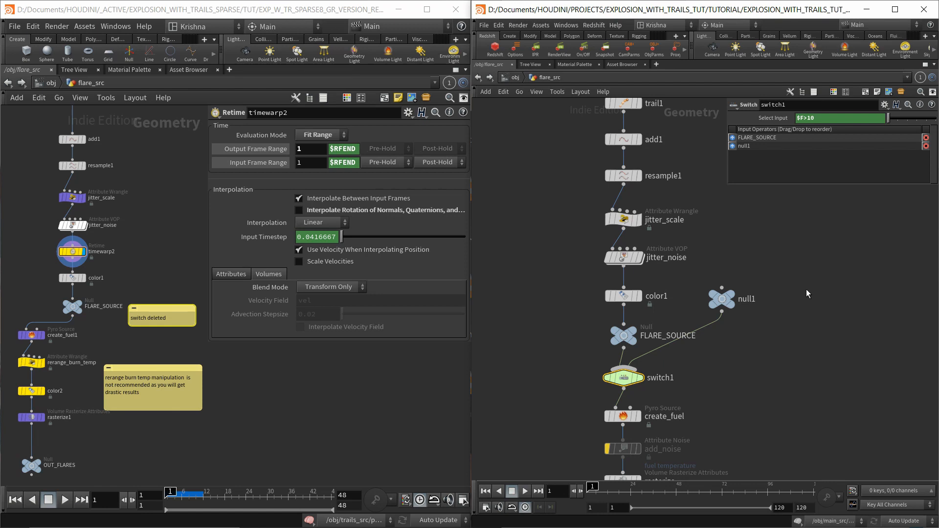
View the tutorial scene's pyro_sim network and return to its object level
click(520, 77)
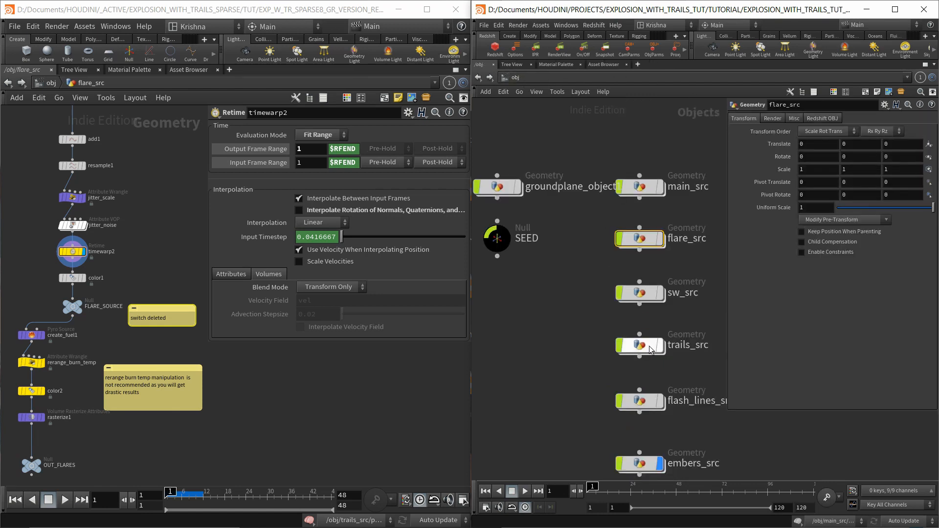
scroll(577, 416, down, 3)
double_click(636, 373)
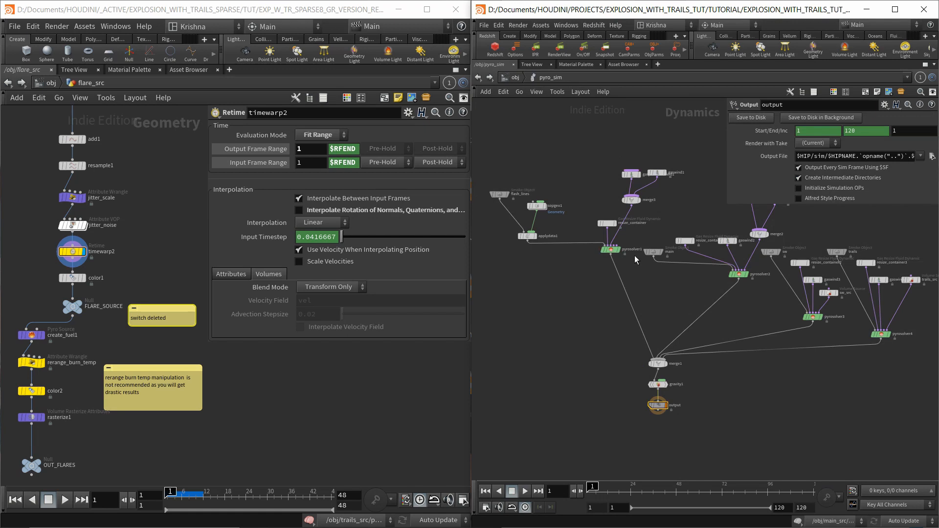
click(477, 78)
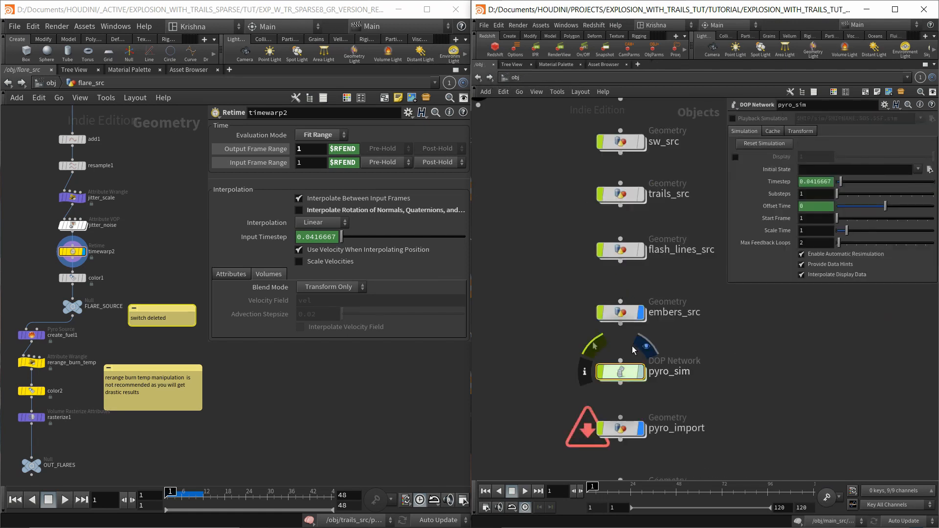
Reopen flare_src in the tutorial scene and review the chain from switch1 down to OUT_FLARES
mouse_move(624, 228)
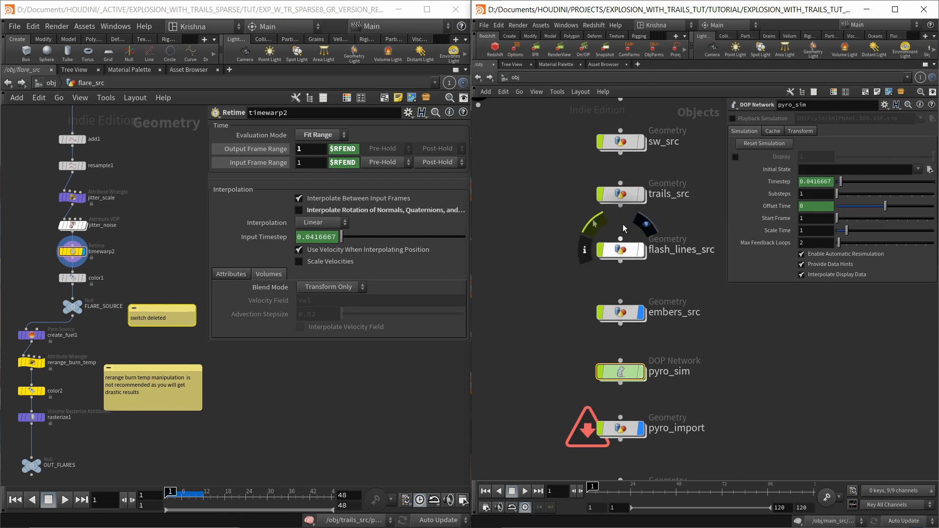
middle_drag(685, 206, 682, 270)
double_click(621, 155)
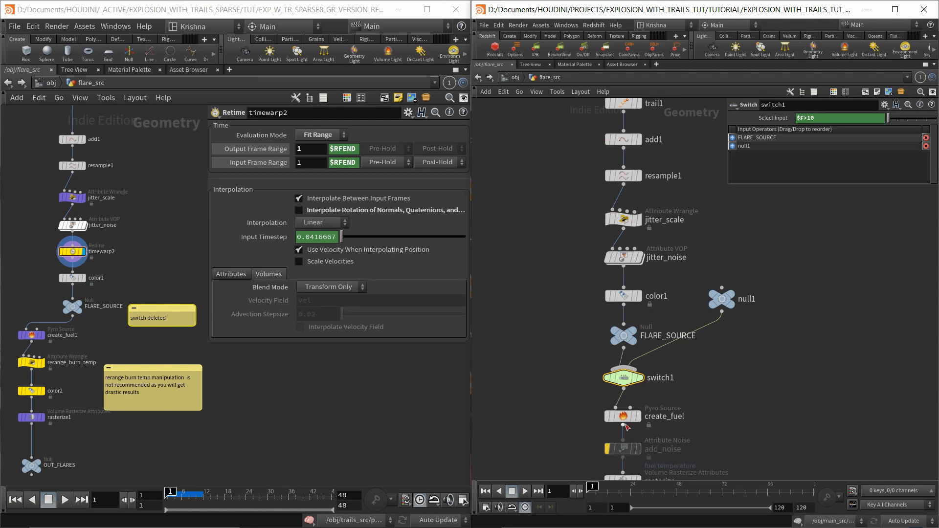
middle_drag(719, 396, 719, 333)
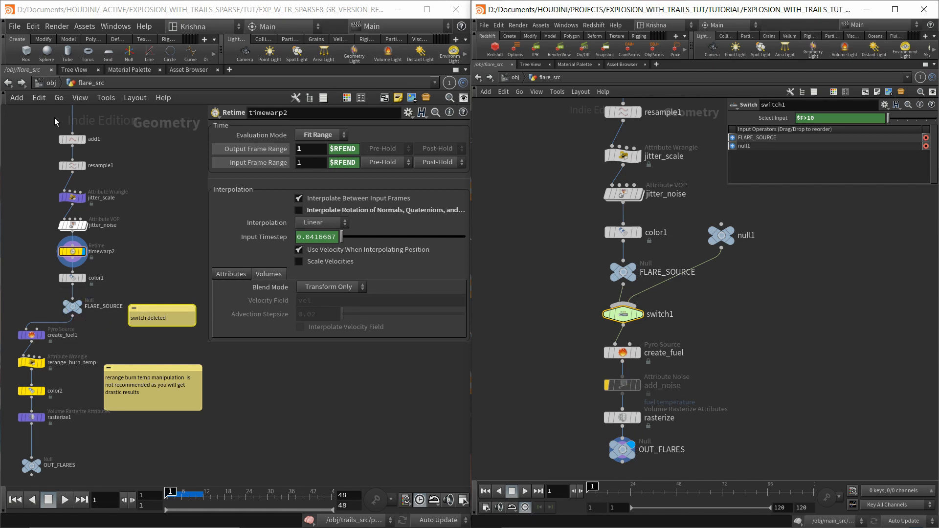
Check the CONTROLS null's burst parameters at object level in the updated scene and go back into flare_src
click(51, 83)
middle_drag(46, 261, 123, 266)
drag(96, 266, 78, 153)
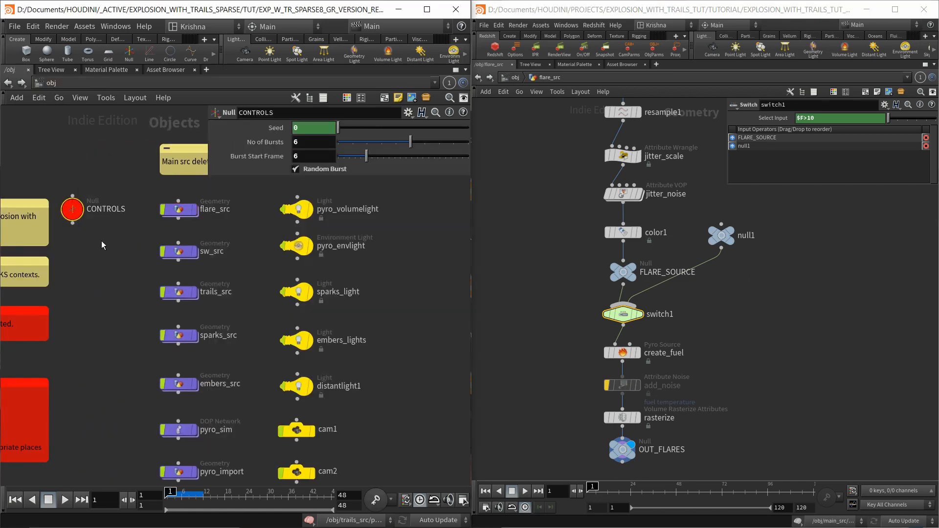
click(8, 82)
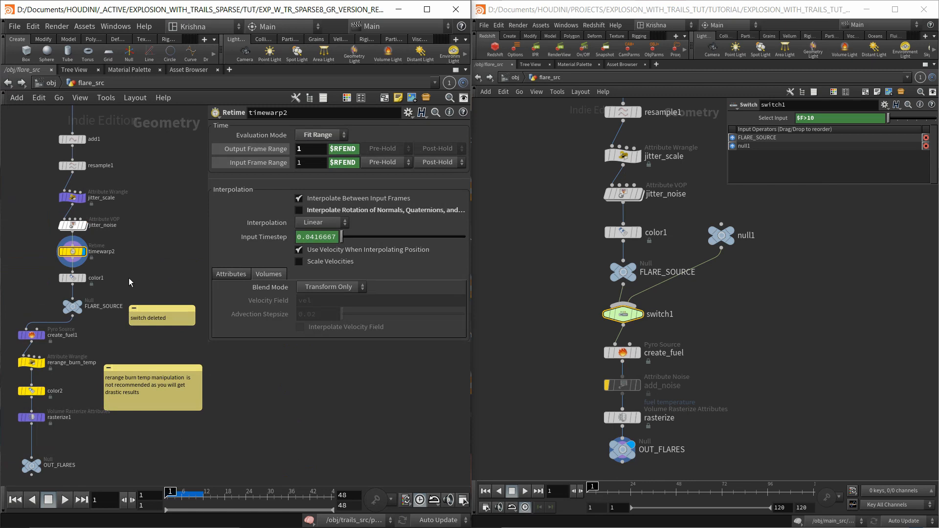
Examine the color1 node's attribute ramp settings in the updated scene's flare_src
middle_drag(141, 284, 156, 245)
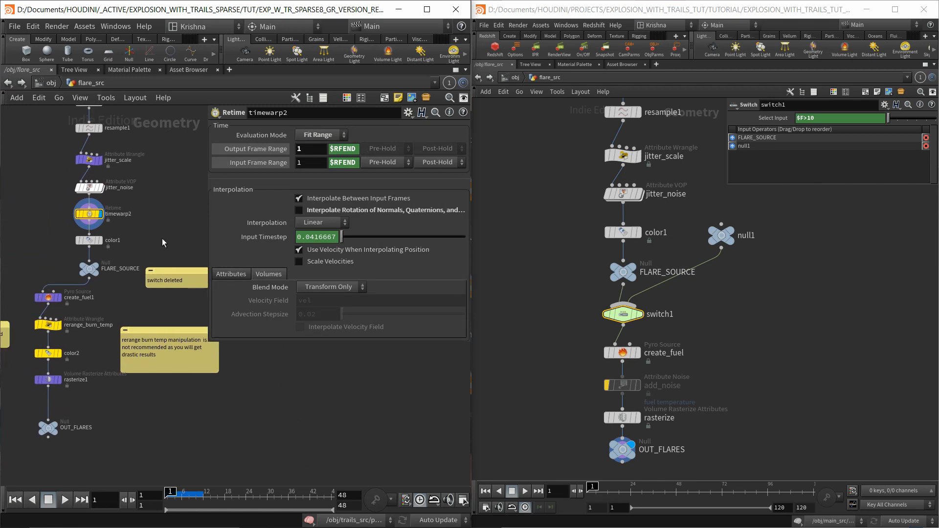
click(89, 240)
middle_drag(112, 313, 121, 279)
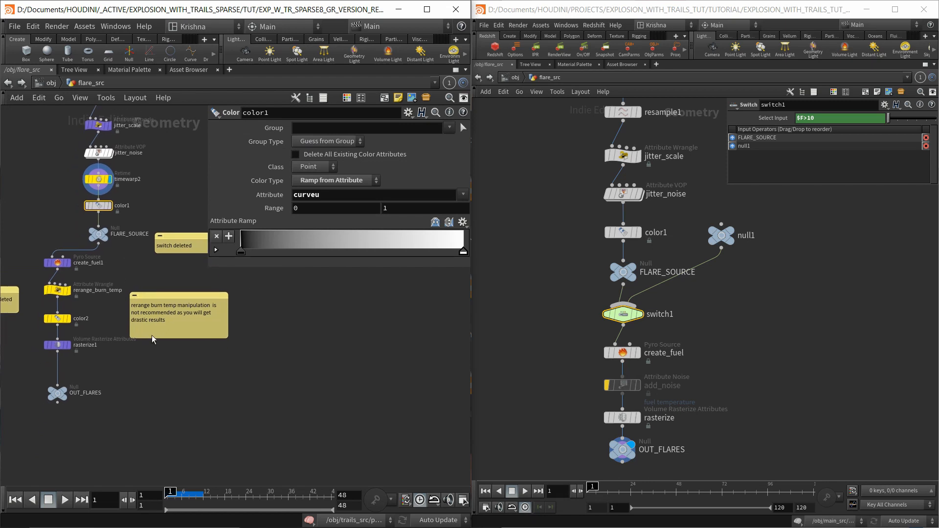
Move the "rerange burn temp" sticky note closer to the rerange_burn_temp node
middle_drag(194, 241, 152, 246)
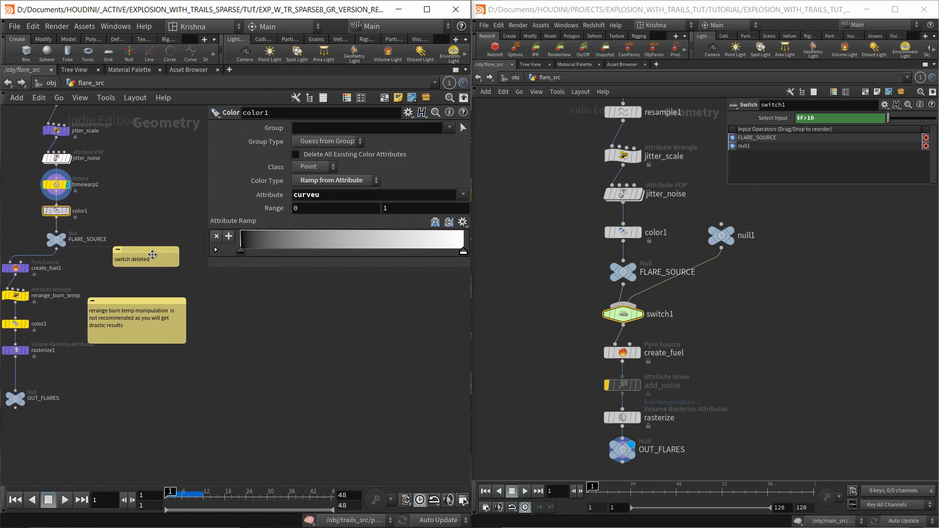
middle_drag(164, 364, 218, 354)
mouse_move(178, 292)
mouse_down()
mouse_move(176, 314)
mouse_move(159, 285)
mouse_up()
middle_drag(184, 359, 200, 397)
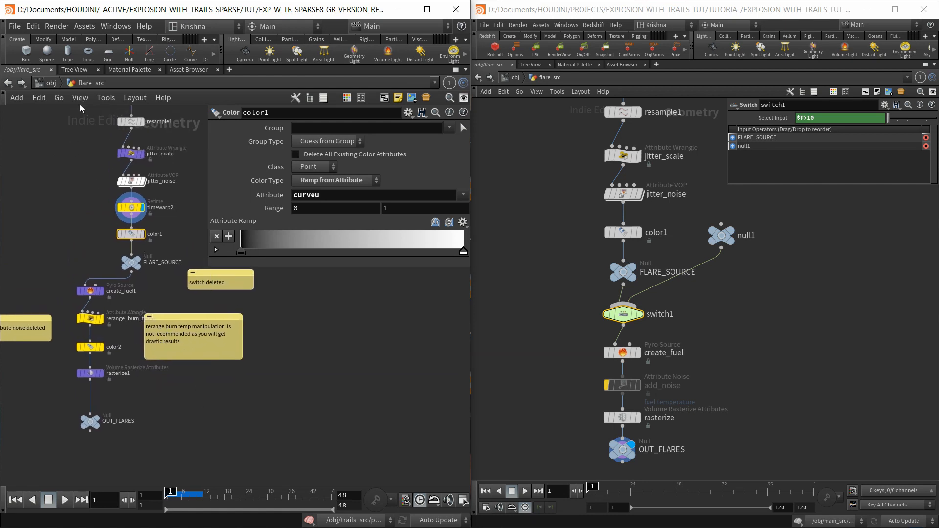
Examine the rerange_burn_temp wrangle's VEX code and its Mult and Tempmult parameters
scroll(91, 324, up, 2)
click(90, 317)
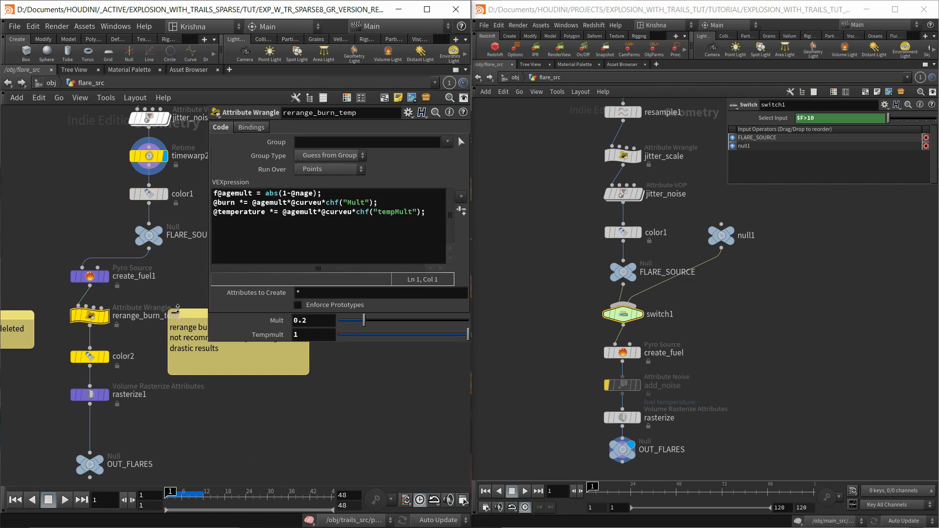
middle_drag(248, 438, 185, 456)
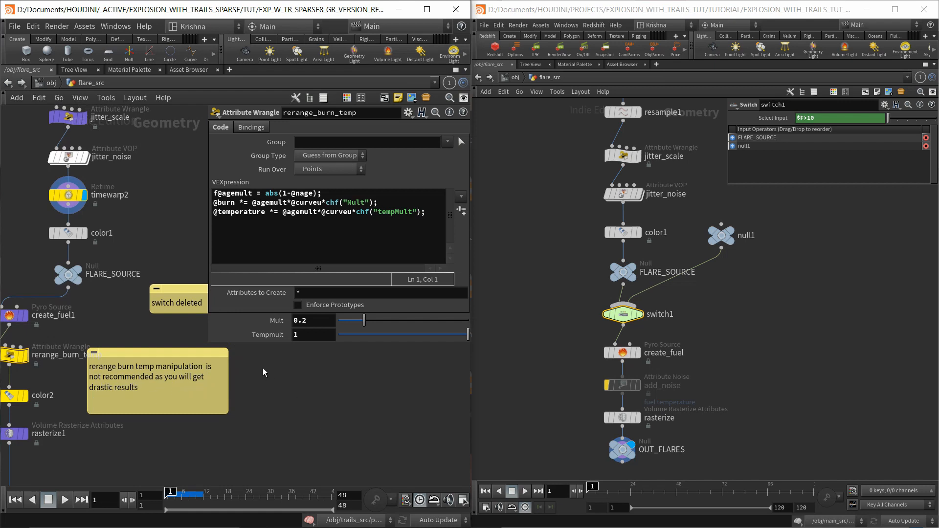
drag(256, 343, 258, 348)
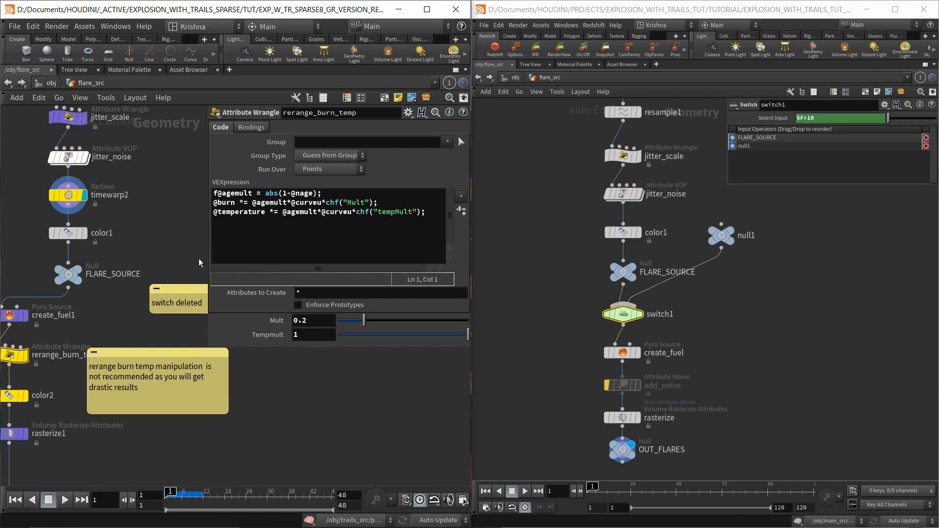
Return the updated scene to object level and narrow the parameter pane to uncover the light and camera nodes
click(51, 83)
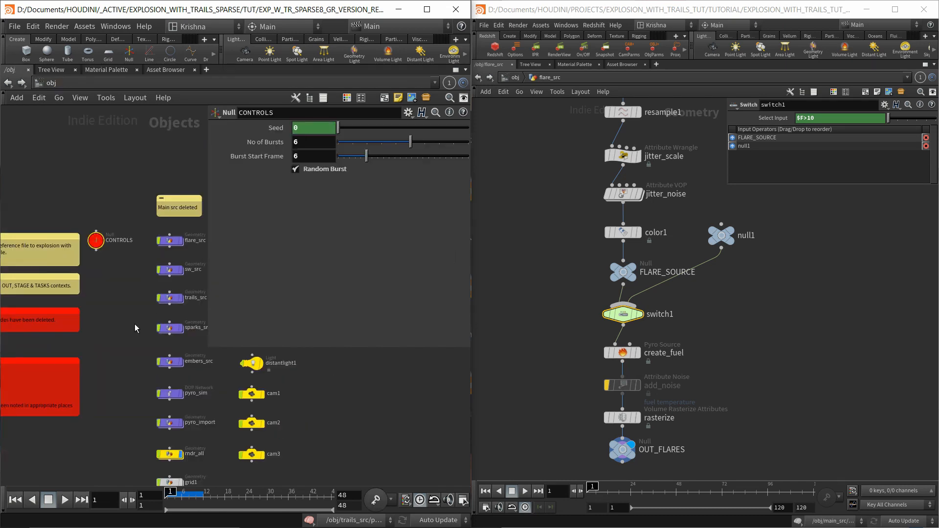
scroll(135, 328, down, 2)
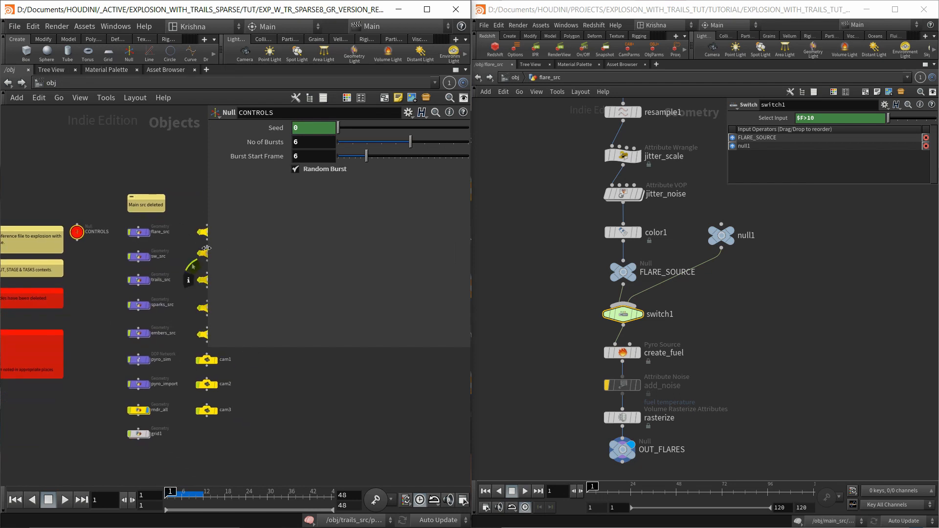
drag(206, 248, 283, 259)
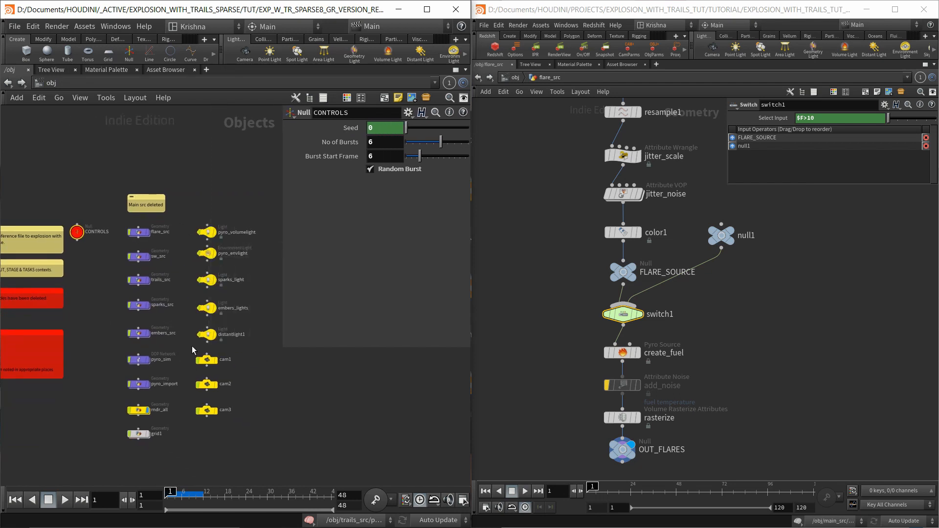
scroll(191, 299, up, 3)
scroll(196, 294, down, 1)
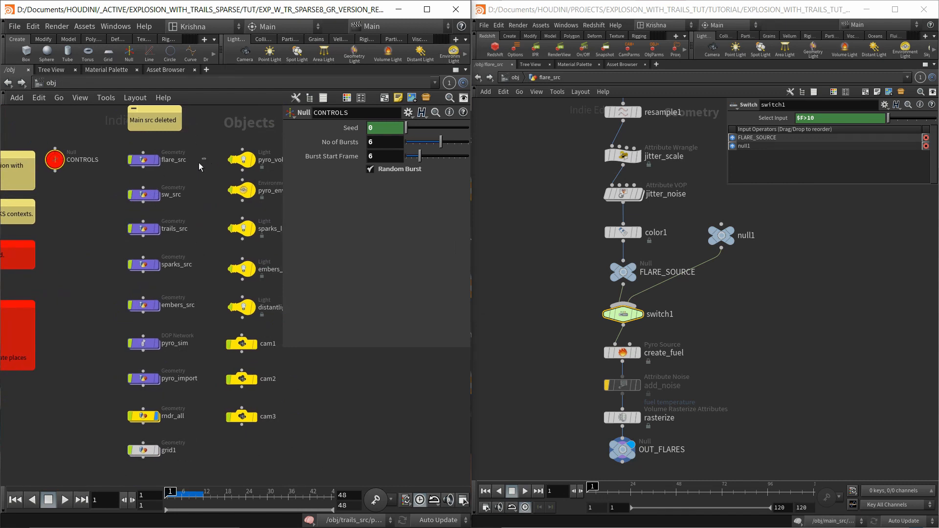
Review the source objects from flare_src to sparks_src and how the volume sources feed the solver in the updated scene's pyro_sim
drag(199, 167, 146, 272)
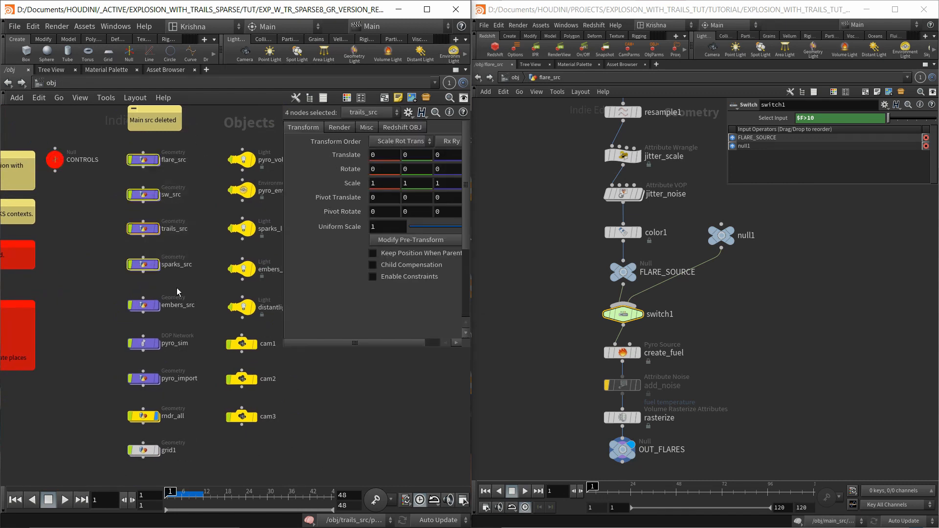
click(214, 321)
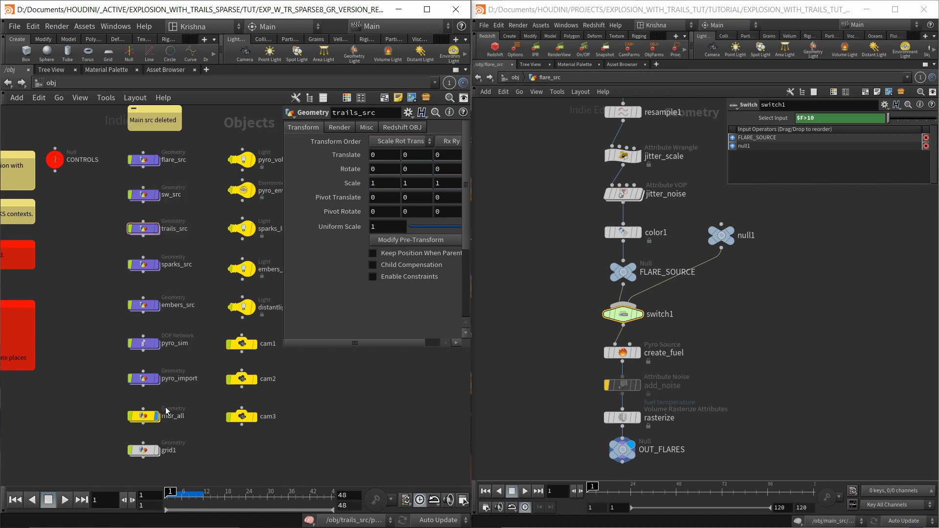
double_click(149, 346)
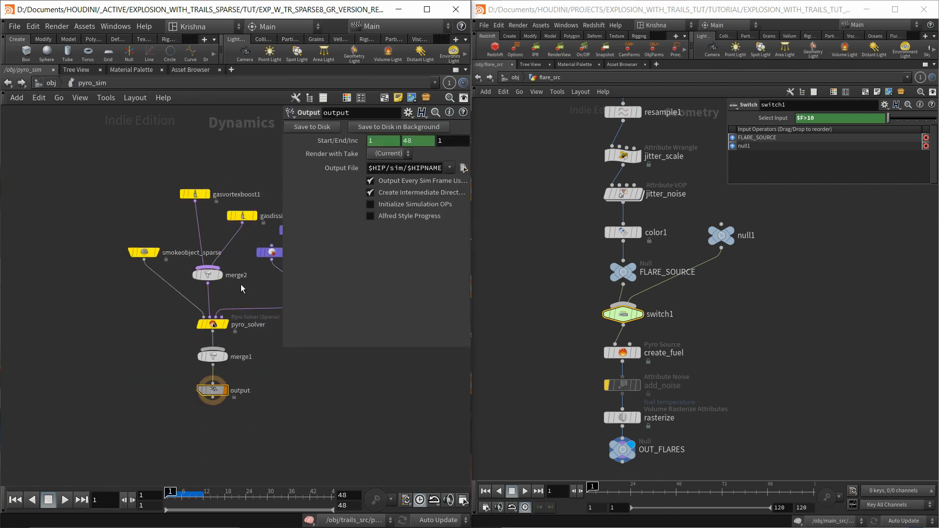
click(51, 82)
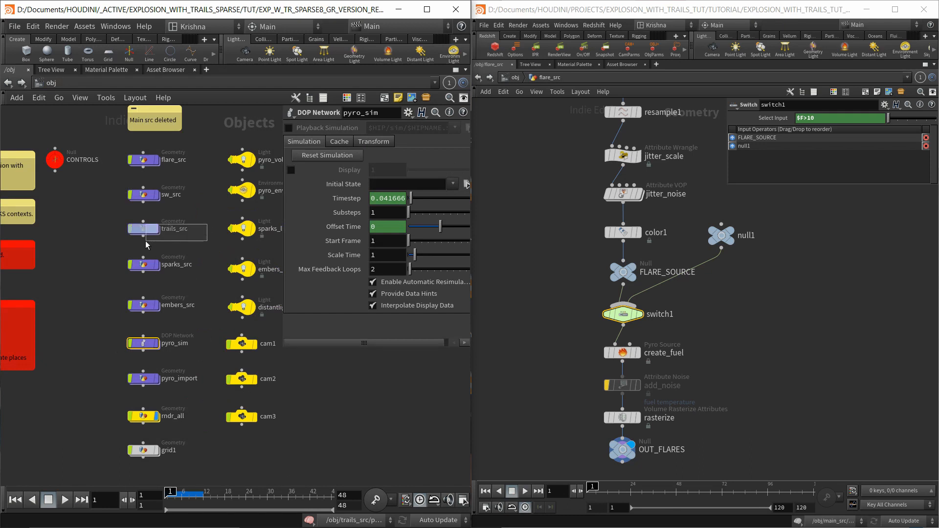
click(145, 264)
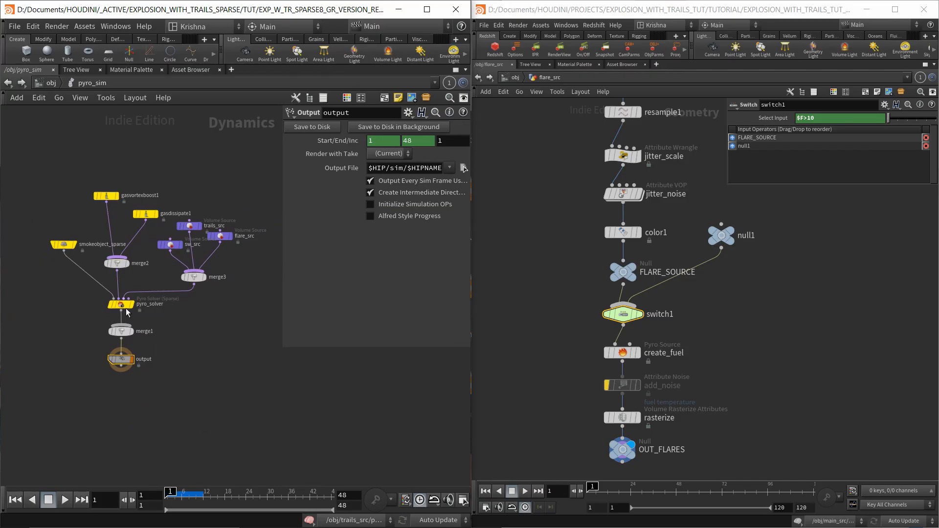
Open the tutorial scene's pyro_sim network and review how its separate pyro solvers feed the output
click(515, 79)
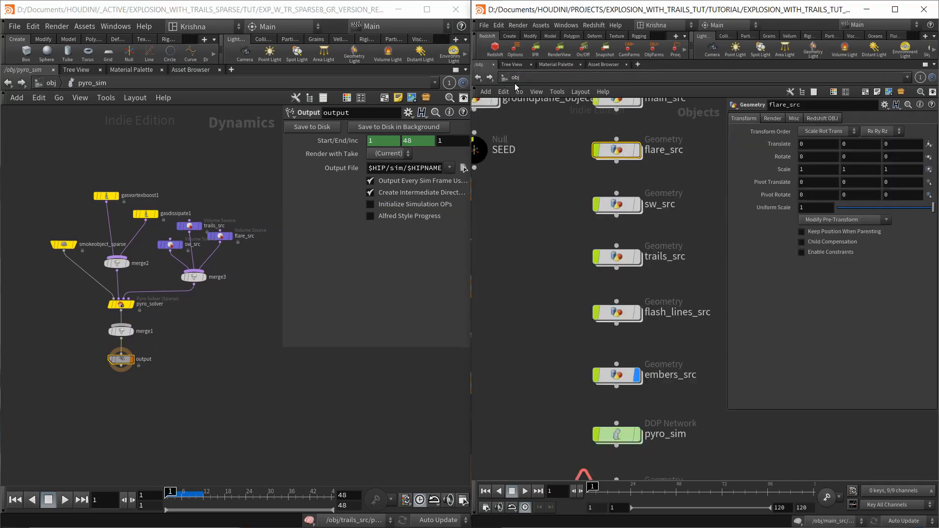
double_click(617, 436)
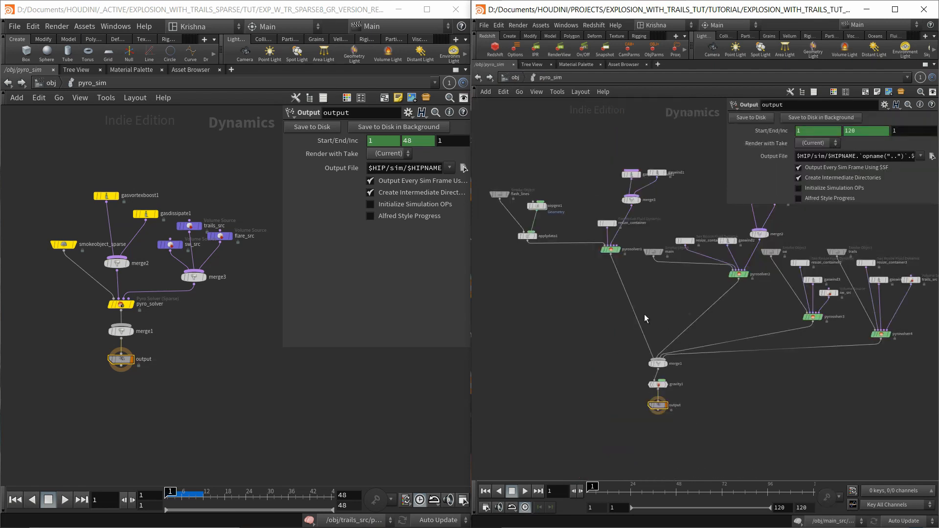
scroll(645, 314, down, 2)
middle_drag(721, 372, 697, 409)
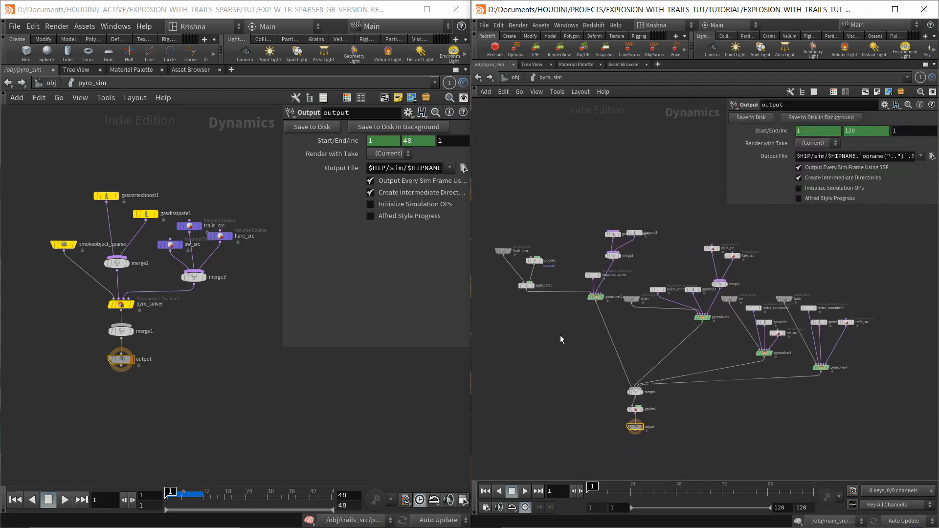
middle_drag(560, 336, 590, 339)
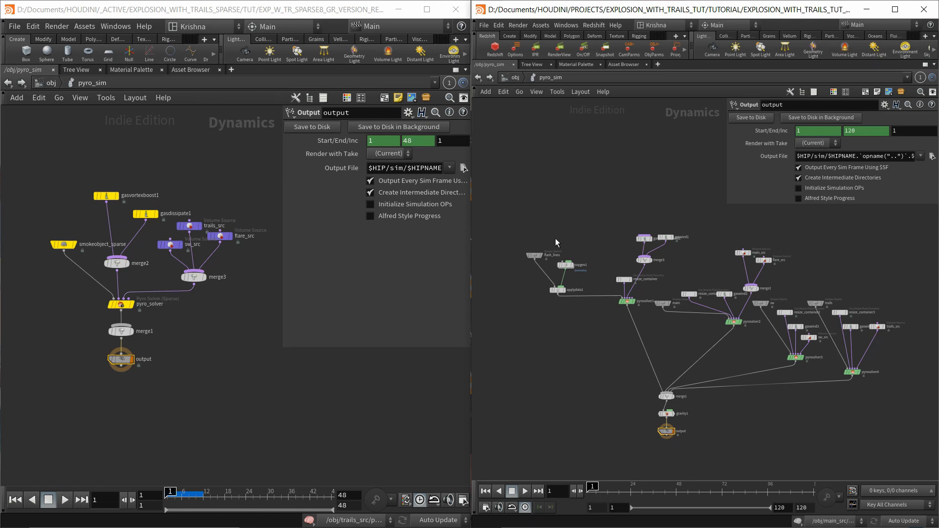
middle_drag(555, 238, 564, 214)
scroll(191, 333, up, 1)
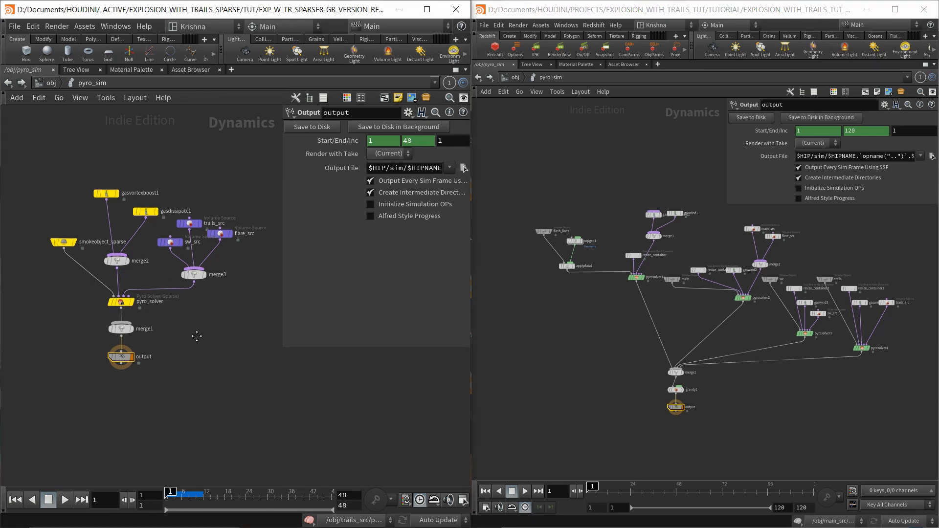
Examine the flash_lines branch of the tutorial's pyro_sim, checking the settings of sopgeo1 and gasparticletofield1
scroll(558, 251, up, 3)
drag(594, 250, 594, 255)
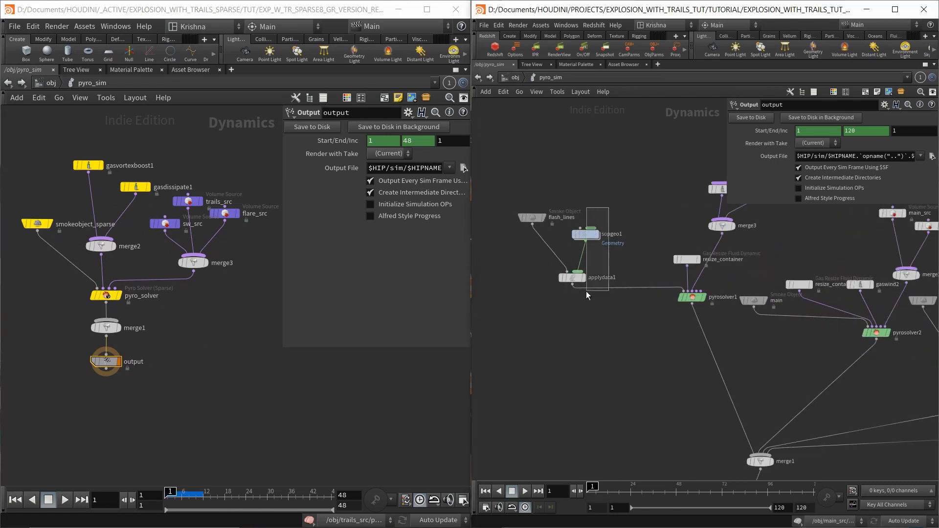
middle_drag(635, 318, 578, 363)
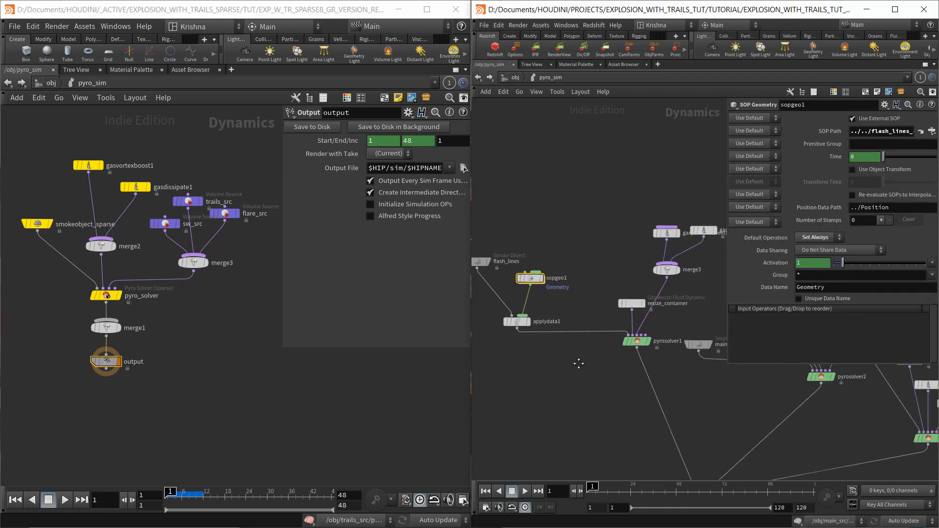
middle_drag(624, 387, 568, 394)
middle_drag(673, 288, 679, 257)
click(563, 175)
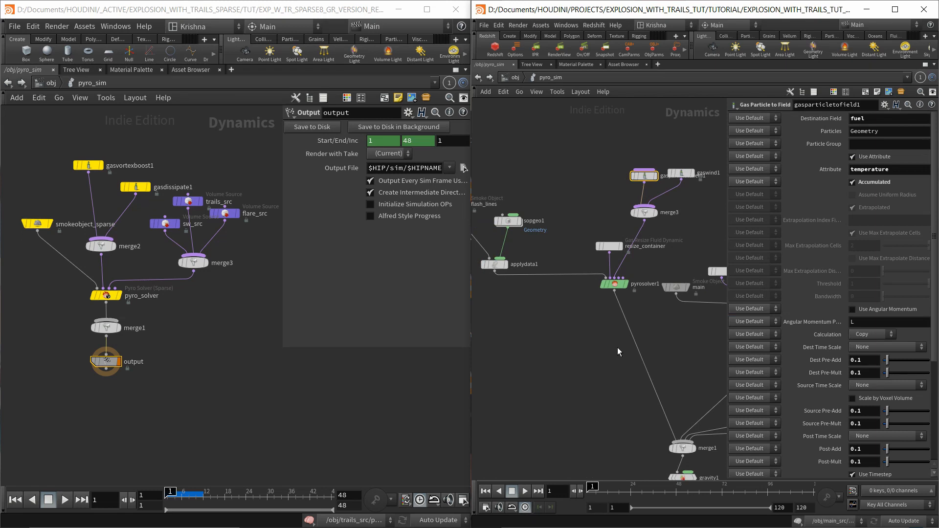
Inspect the tutorial simulation's burst in an enlarged viewport from a free angle, and restore the pane layout
key(ctrl+b)
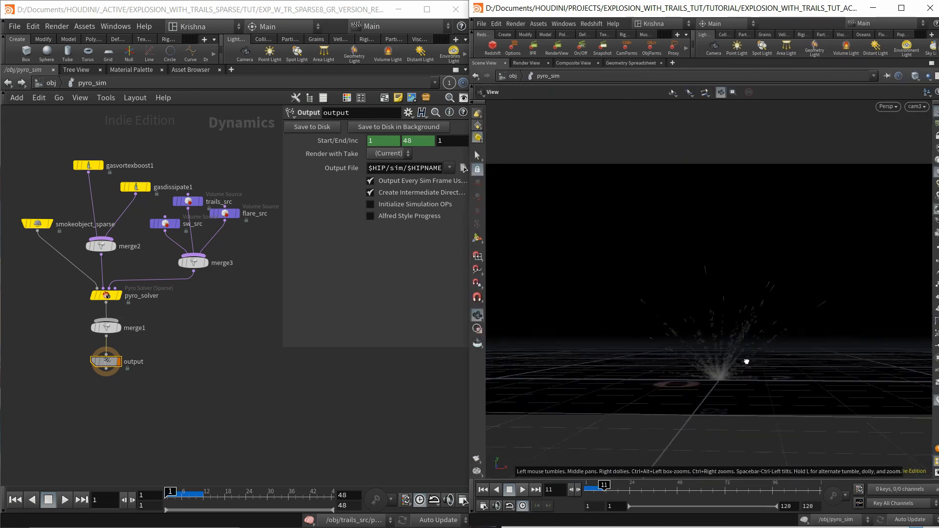
drag(744, 362, 732, 297)
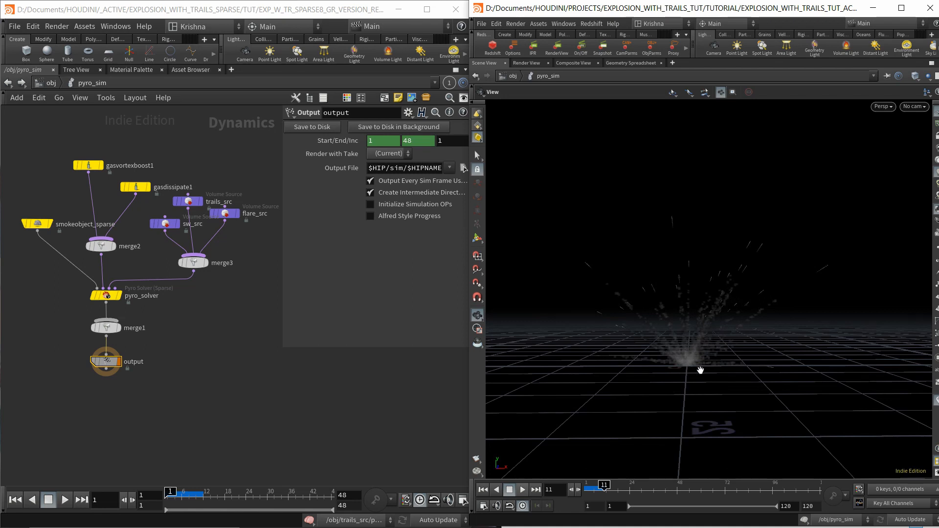
key(ctrl+b)
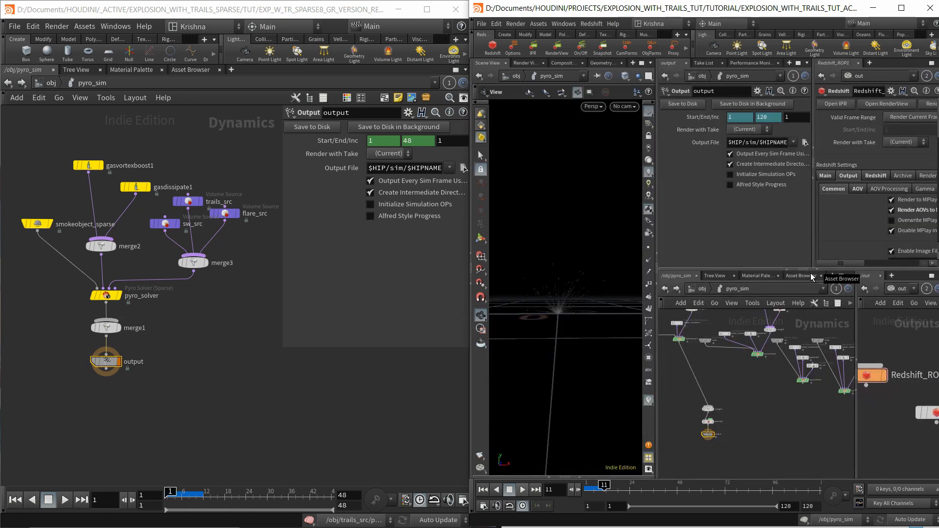
middle_drag(730, 377, 761, 417)
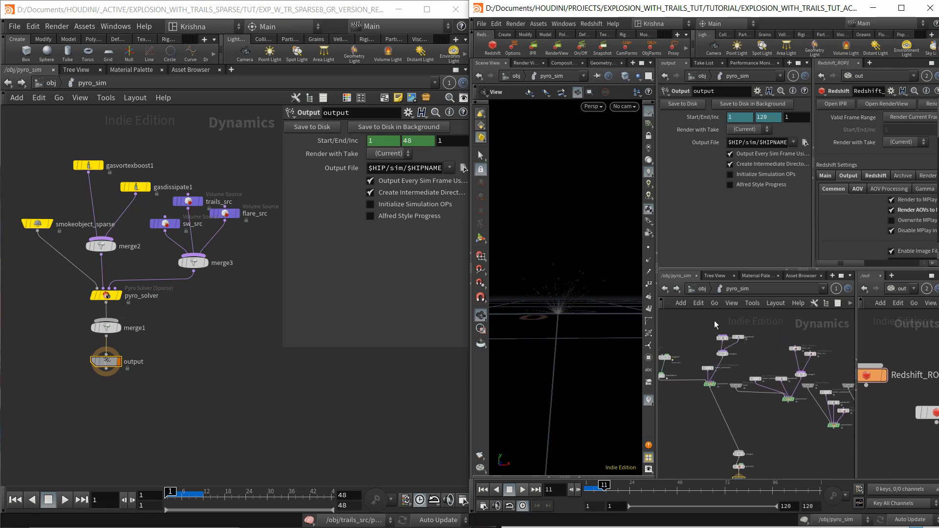
Return the tutorial scene to object level, display flash_lines_src and zoom in on its particles in the viewport
click(702, 288)
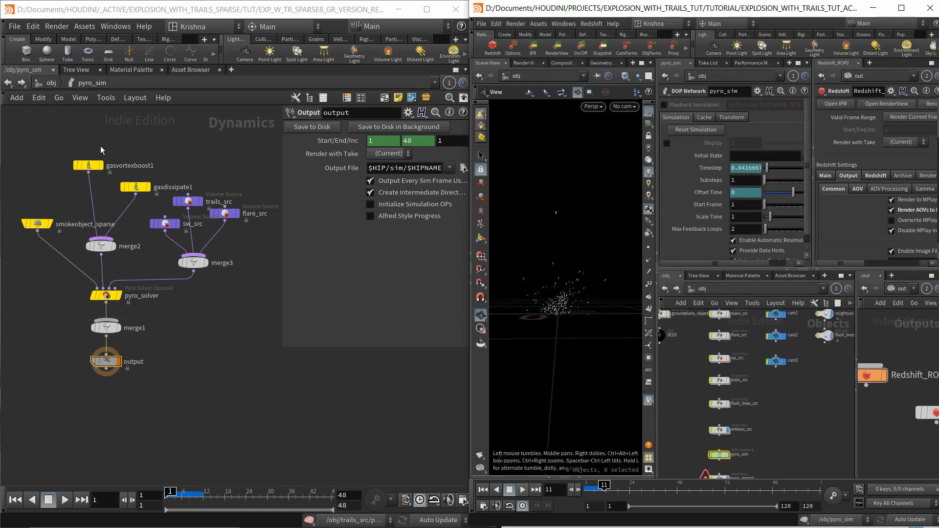
click(144, 171)
click(136, 186)
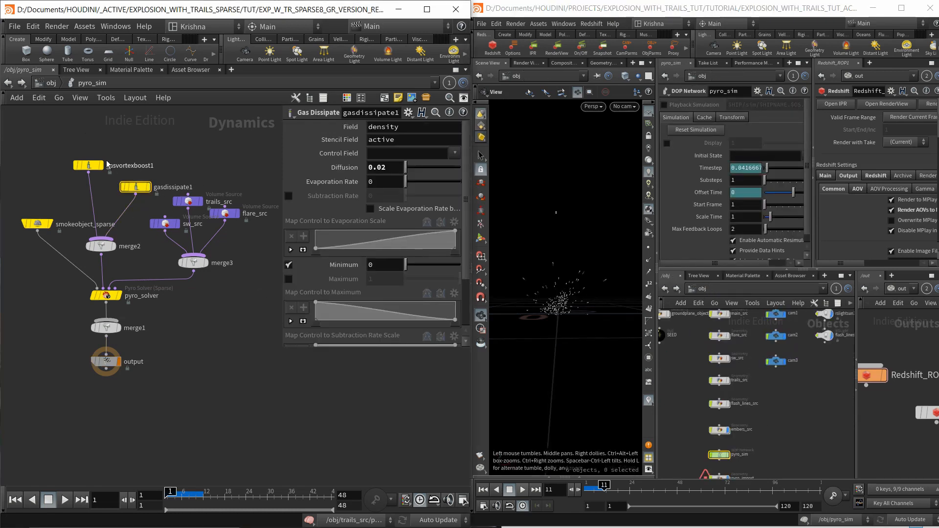
mouse_move(771, 406)
middle_down()
mouse_move(783, 380)
mouse_move(787, 402)
middle_up()
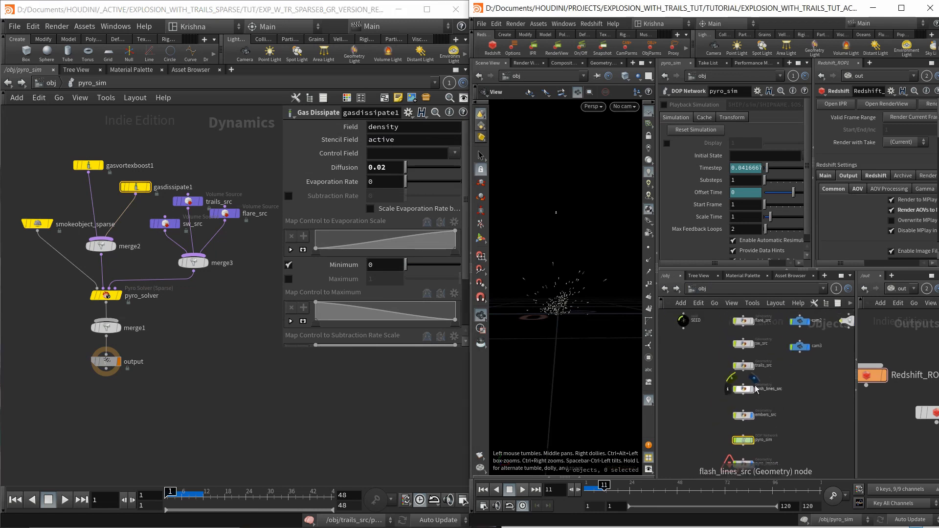
click(744, 389)
scroll(565, 296, up, 4)
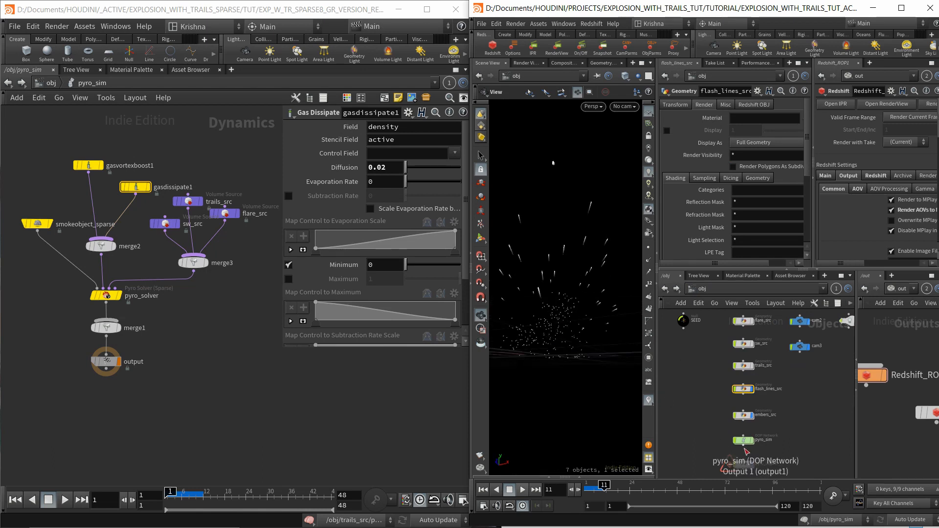
Reopen the tutorial's pyro_sim and frame its sopgeo1 and applydata1 nodes beside the updated scene's solver network
double_click(744, 442)
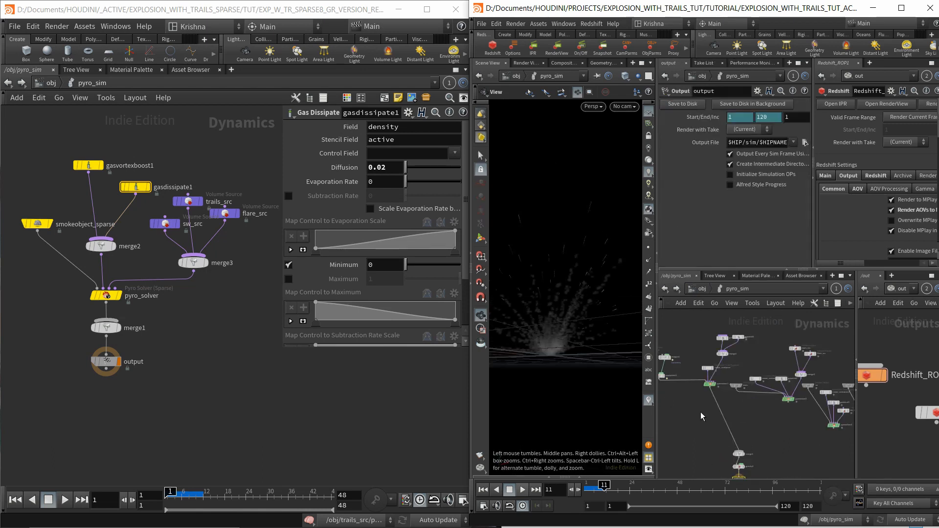
drag(729, 422, 713, 367)
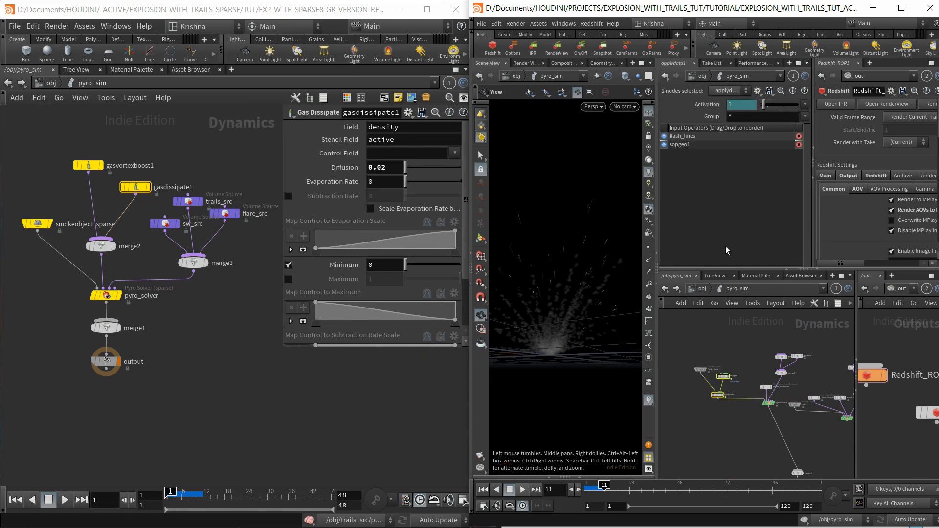
key(f)
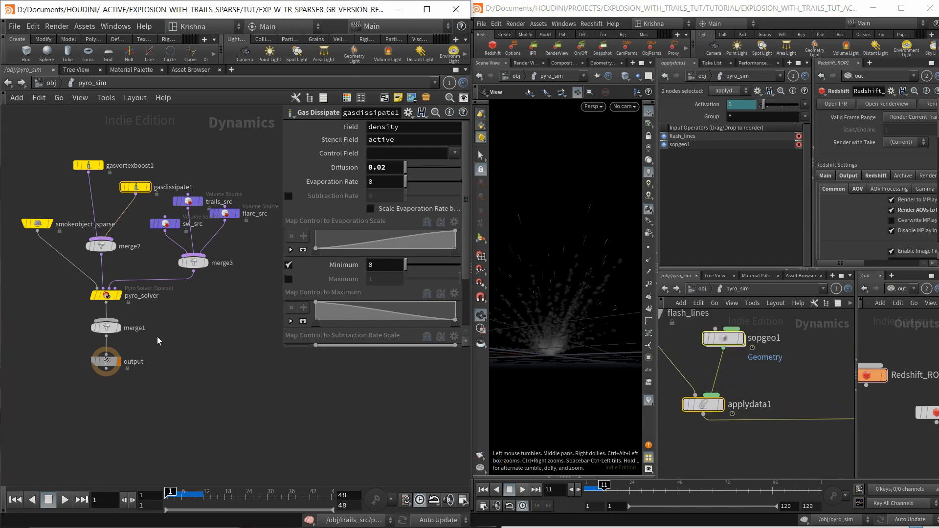
middle_drag(115, 225, 151, 233)
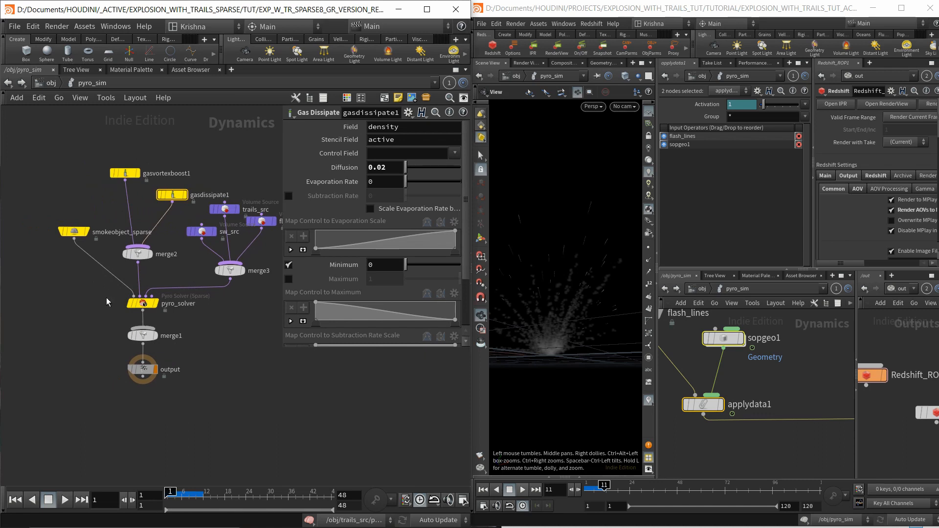
scroll(171, 387, down, 2)
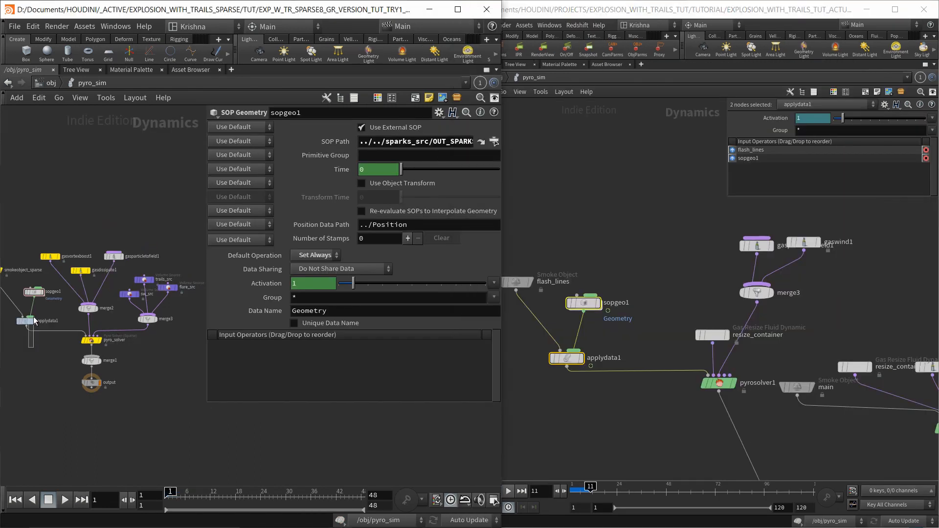
Compare the applydata1 inputs and the sopgeo1 SOP paths between the TRY1 scene and the tutorial scene
click(26, 321)
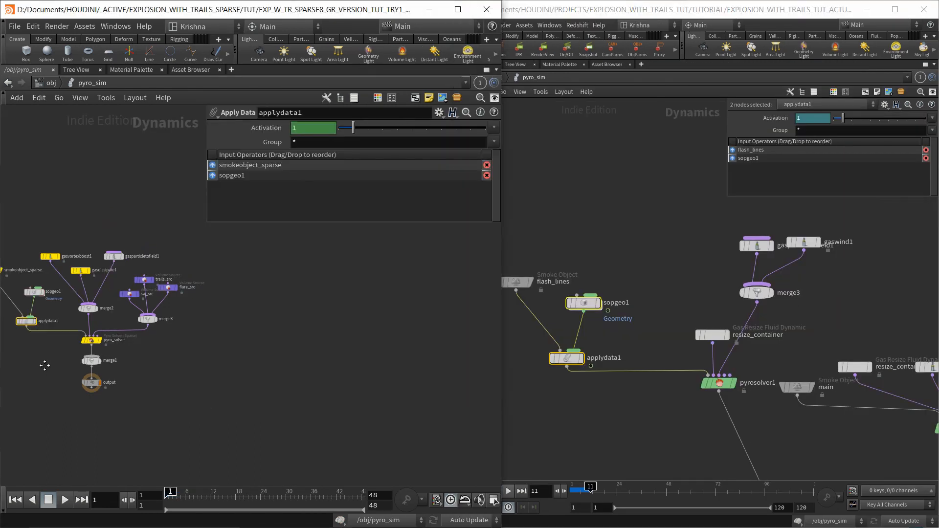
scroll(54, 338, up, 3)
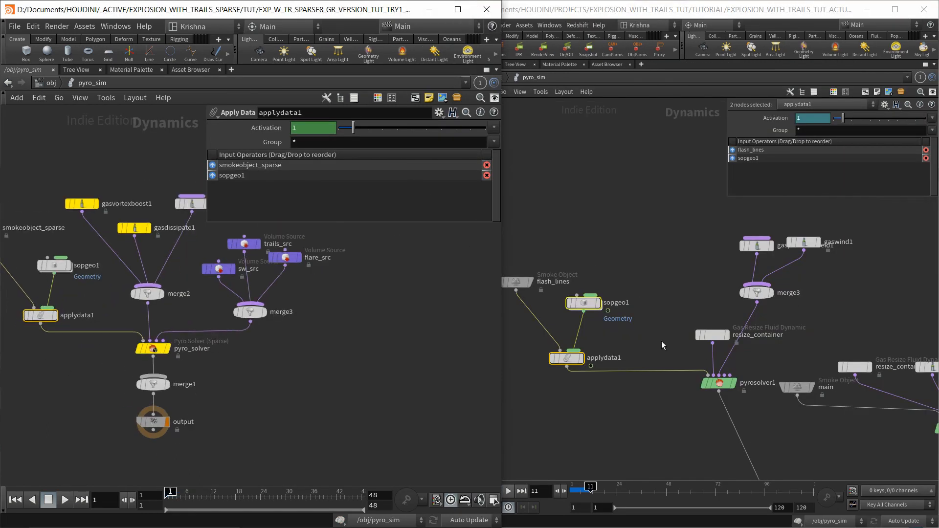
click(585, 303)
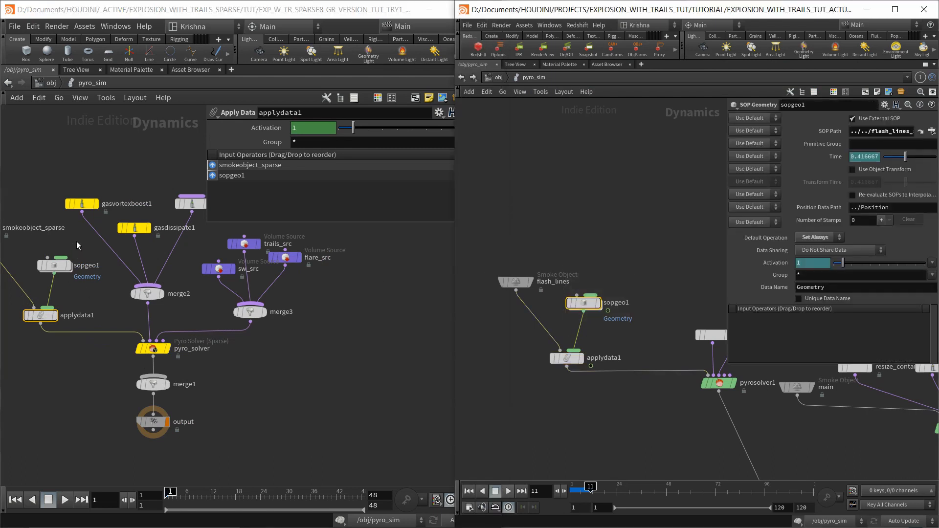
click(54, 265)
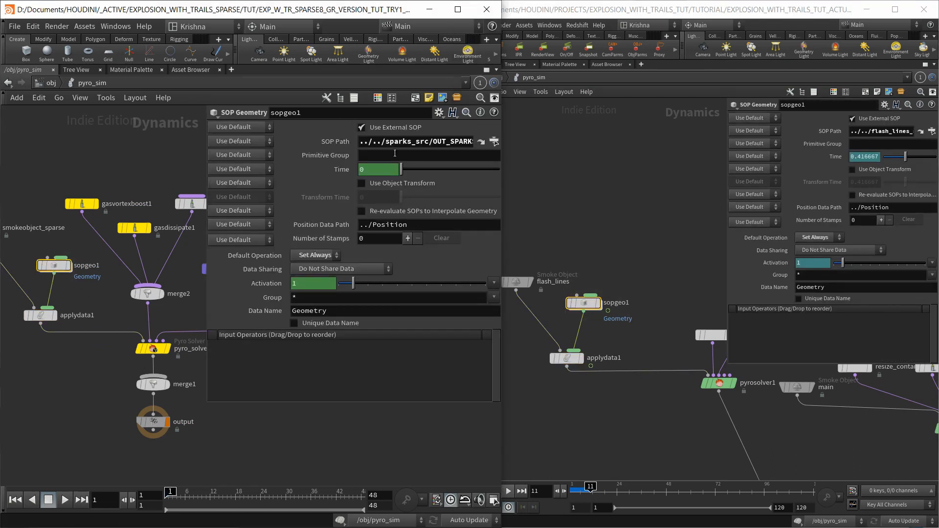
drag(449, 142, 474, 142)
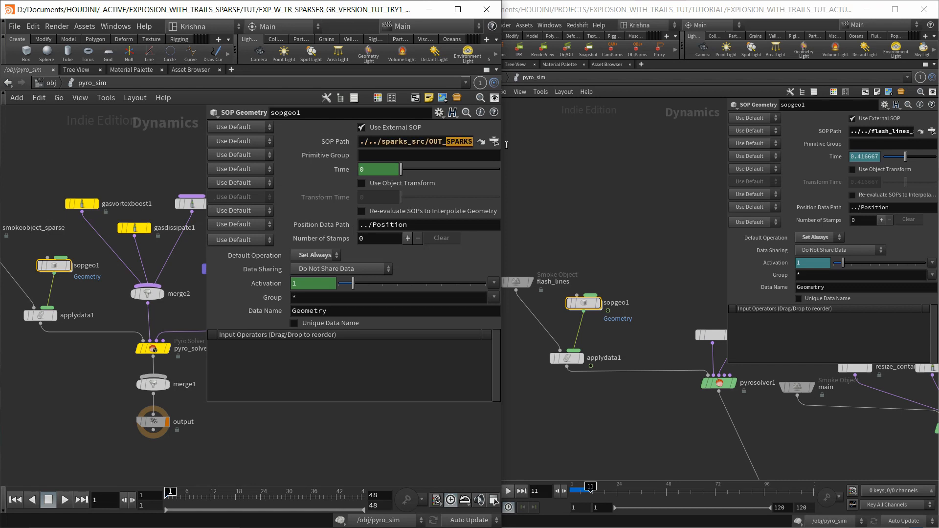
click(871, 131)
drag(871, 132, 932, 131)
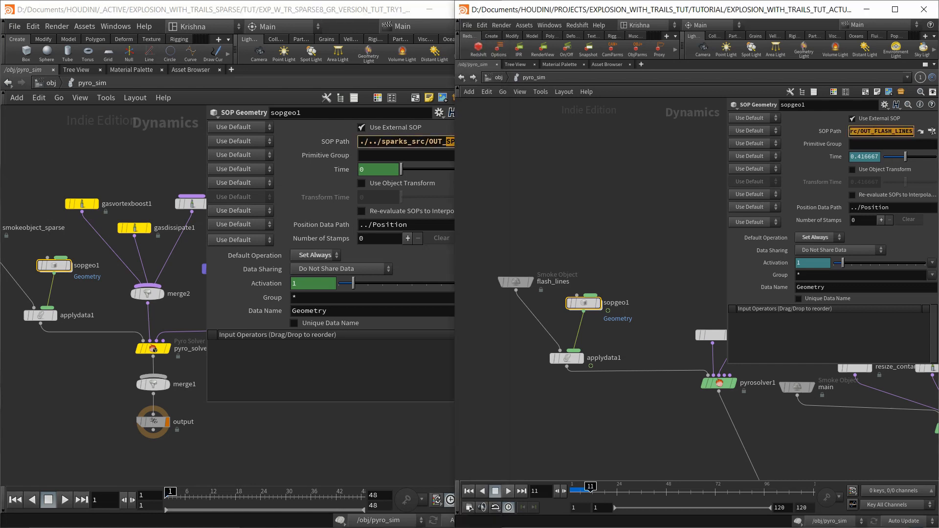
click(649, 251)
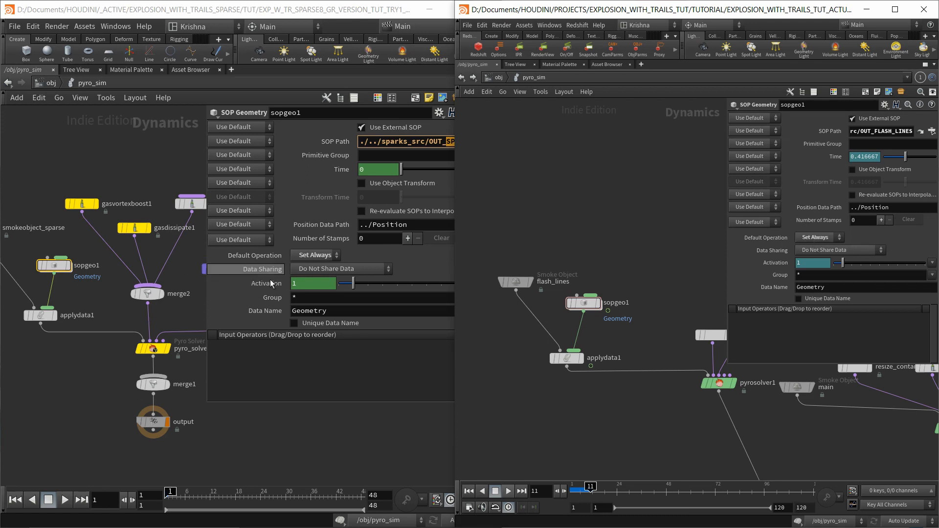
Compare the destination field and attribute of gasparticletofield1 in the TRY1 scene and the tutorial scene
scroll(143, 183, down, 1)
middle_drag(142, 180, 104, 169)
scroll(141, 169, up, 1)
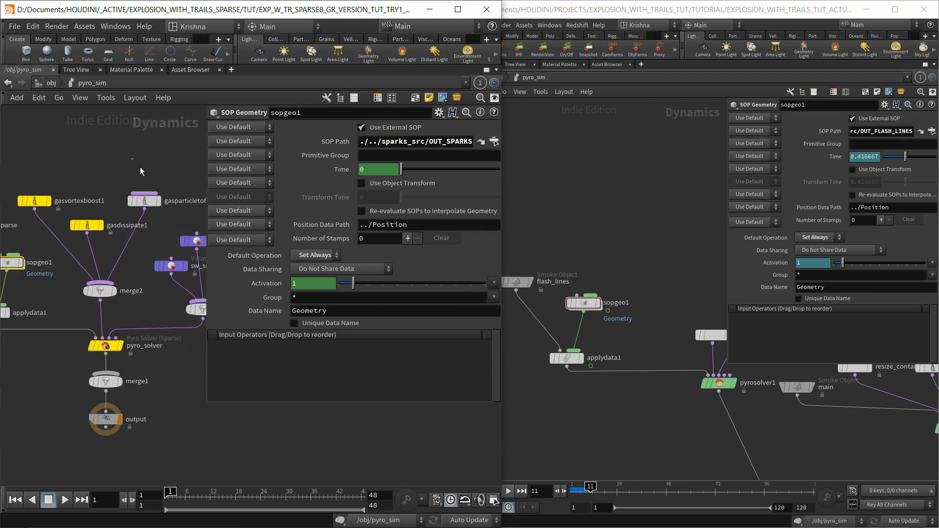
click(146, 201)
middle_drag(165, 230, 109, 239)
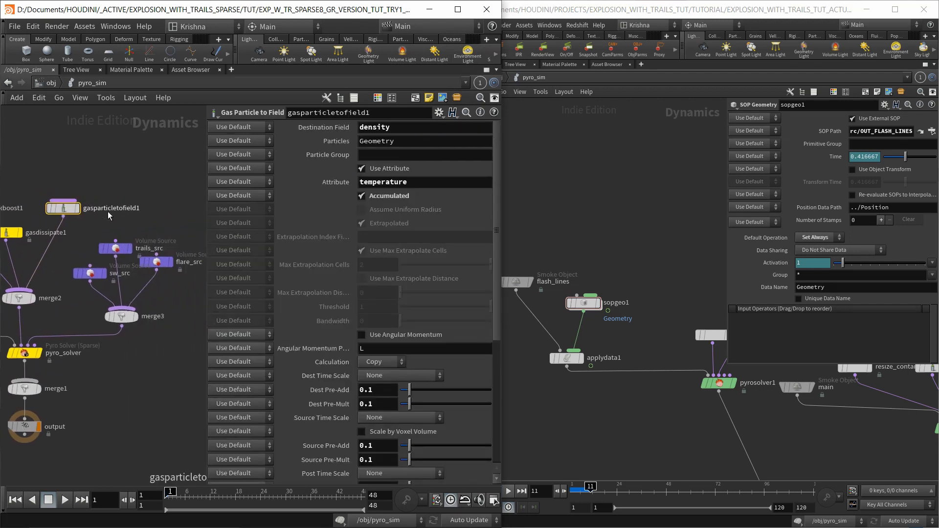
middle_drag(577, 262, 519, 264)
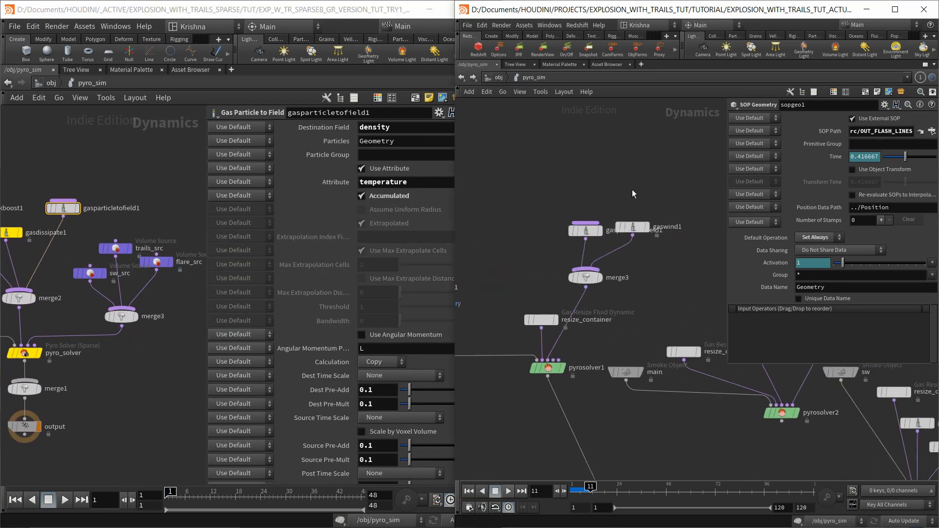
click(589, 229)
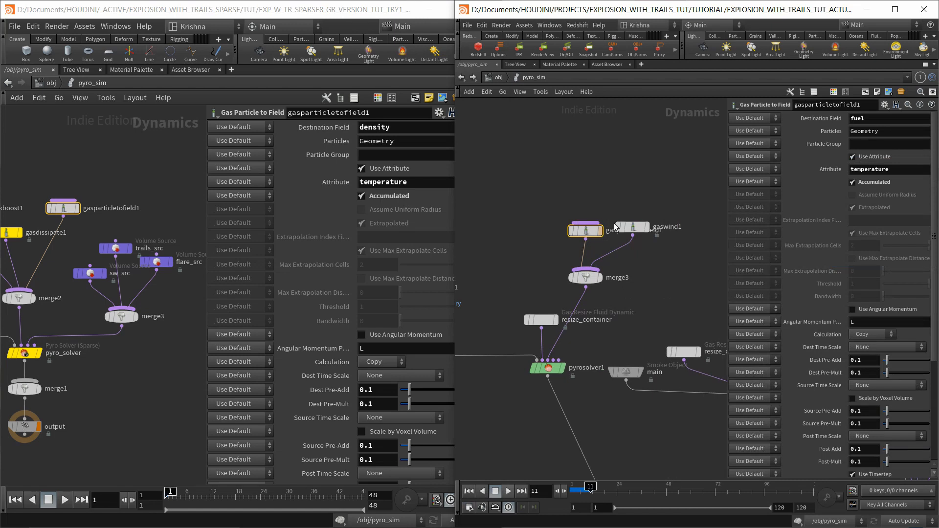
Compare the remaining gasparticletofield1 parameters in both scenes, from the time scales down to the default operation
click(333, 137)
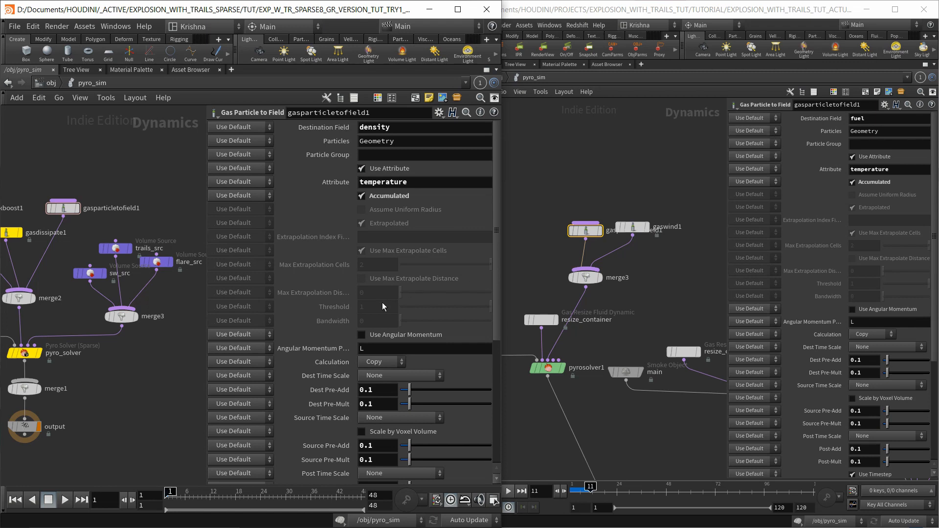
scroll(338, 312, down, 5)
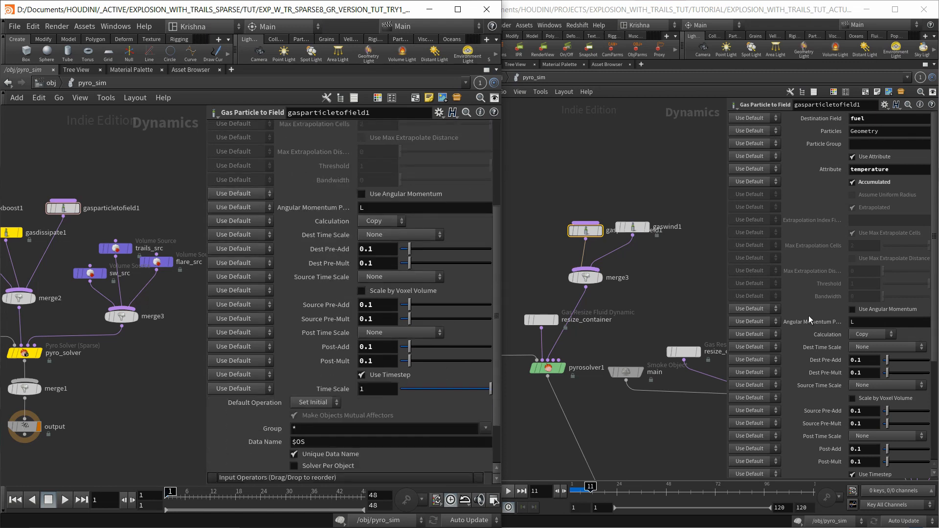
scroll(809, 320, down, 2)
scroll(336, 326, down, 2)
scroll(339, 332, up, 2)
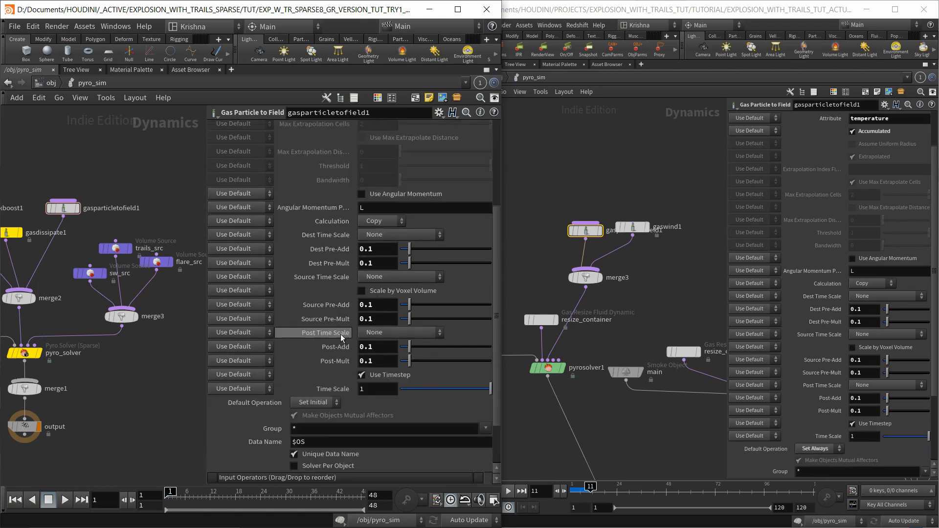
Set gasparticletofield1's Default Operation to Set Always in the TRY1 scene and save the file
scroll(338, 330, up, 5)
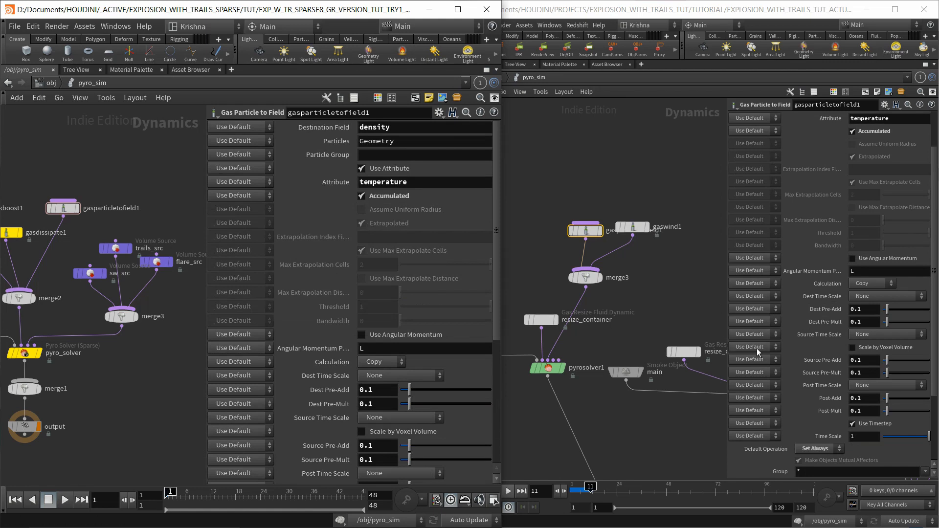
scroll(342, 376, down, 7)
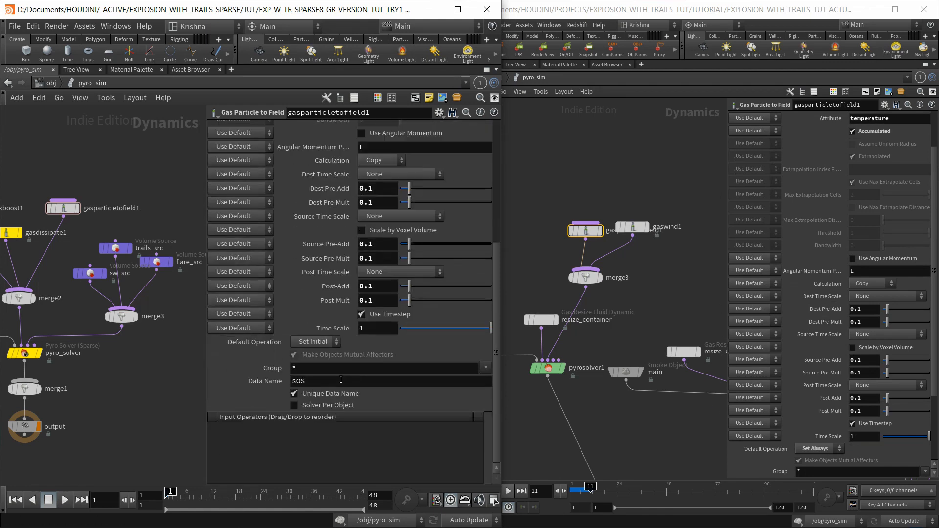
click(315, 345)
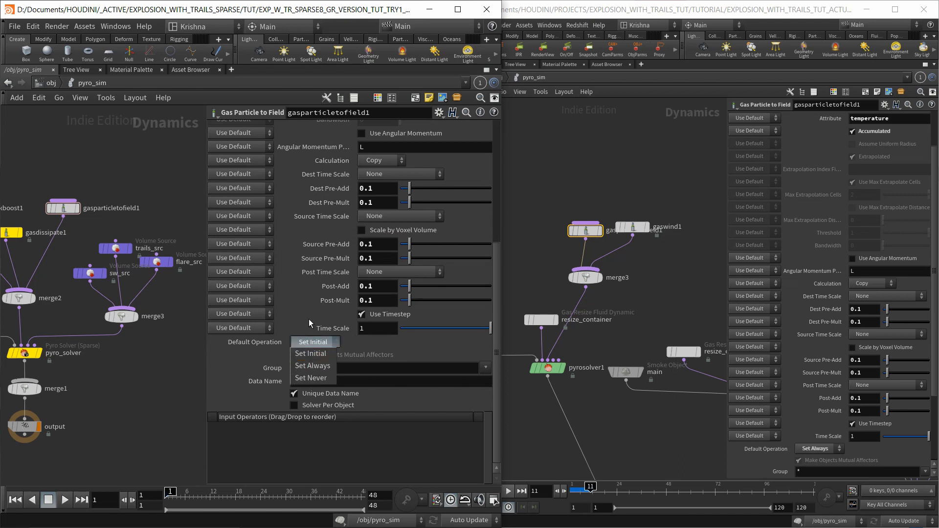
click(309, 319)
click(313, 342)
click(312, 366)
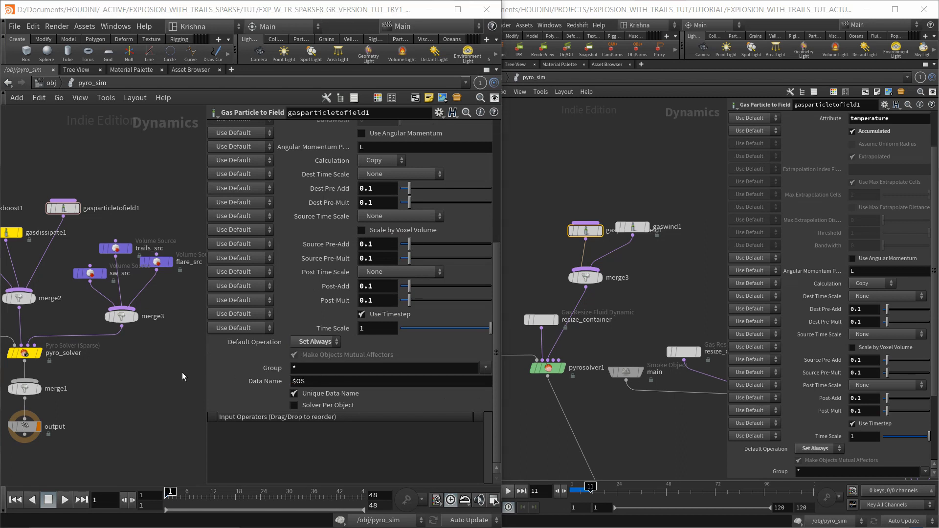
key(ctrl+s)
Recheck gasparticletofield1's destination field in the TRY1 scene against the tutorial scene
scroll(322, 270, up, 8)
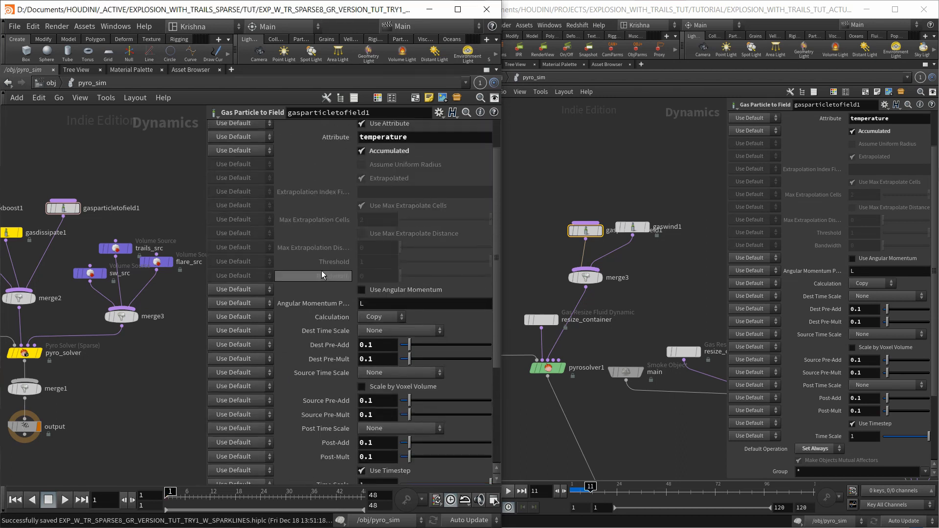
drag(395, 131, 378, 129)
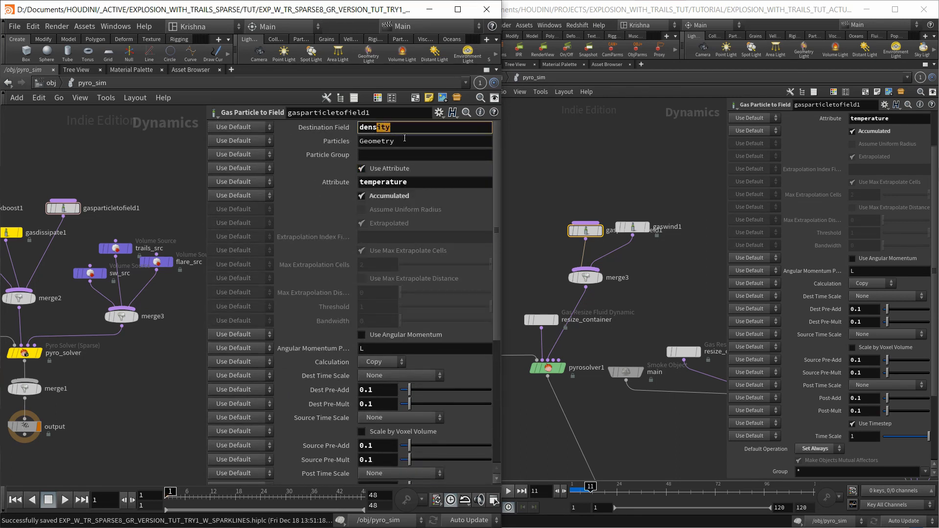
click(622, 152)
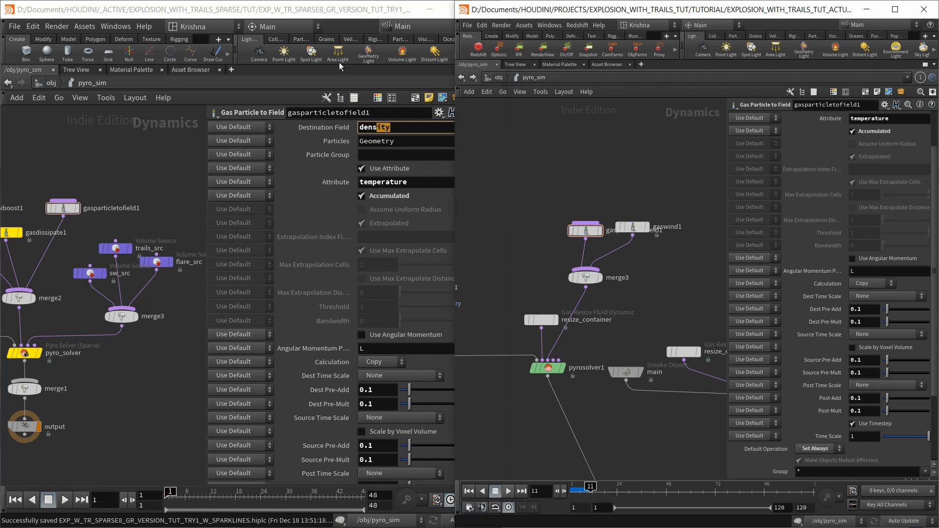
click(377, 21)
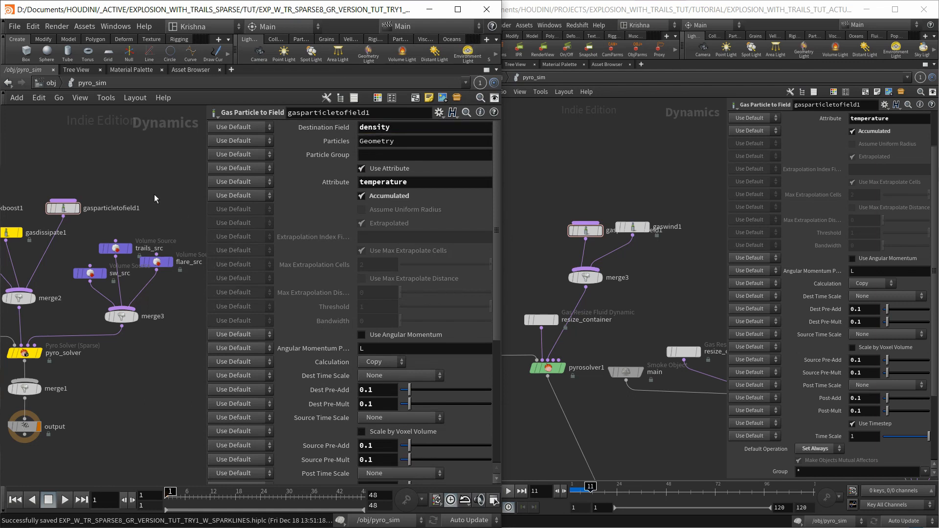
Review how sopgeo1, applydata1 and gasparticletofield1 connect to the pyro_solver network in the TRY1 scene
scroll(148, 224, down, 3)
middle_drag(121, 333, 146, 350)
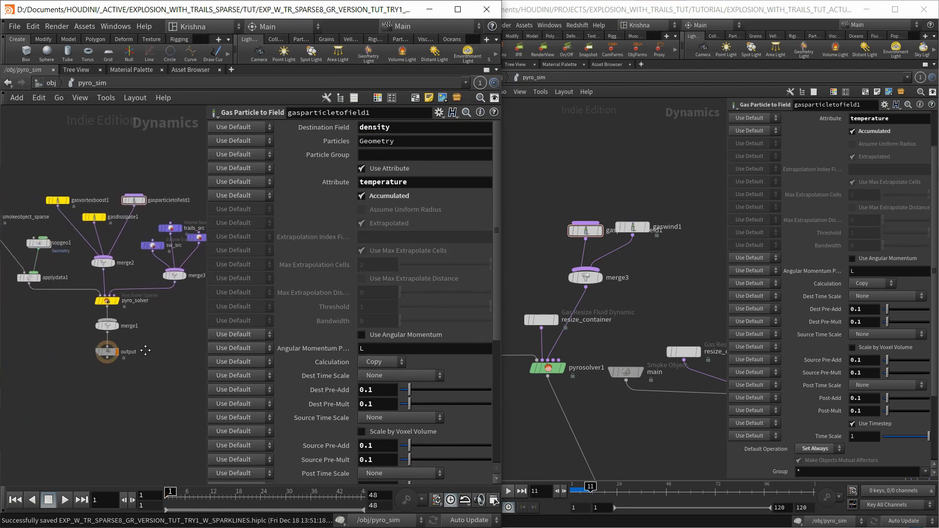
middle_drag(69, 260, 95, 263)
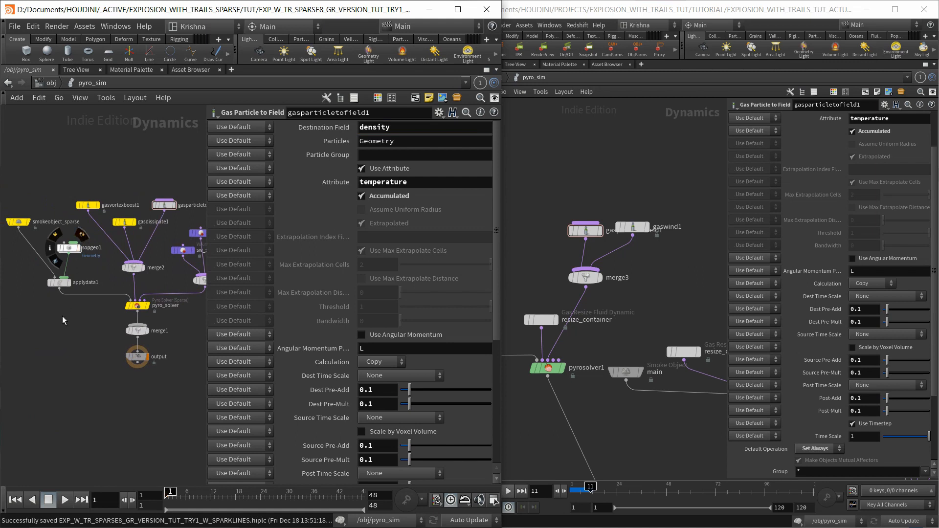
drag(75, 333, 64, 244)
click(164, 204)
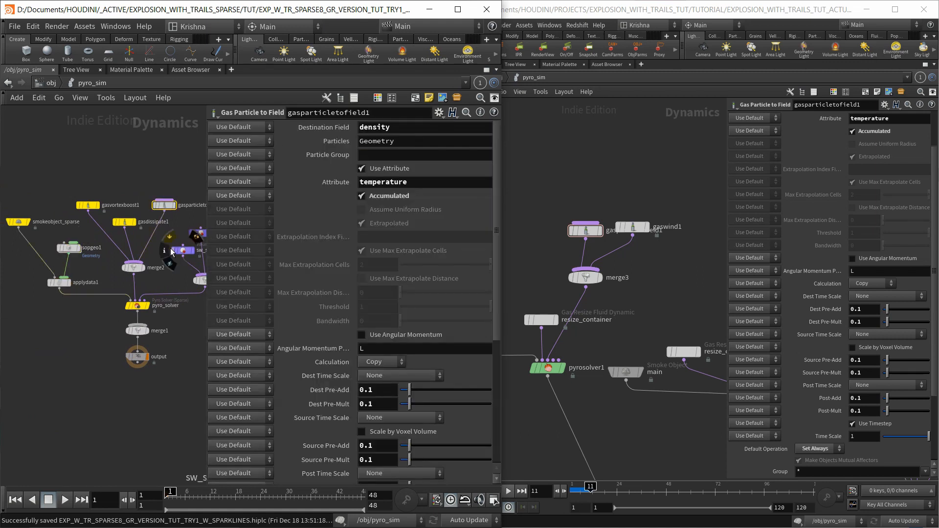
middle_drag(167, 338, 139, 355)
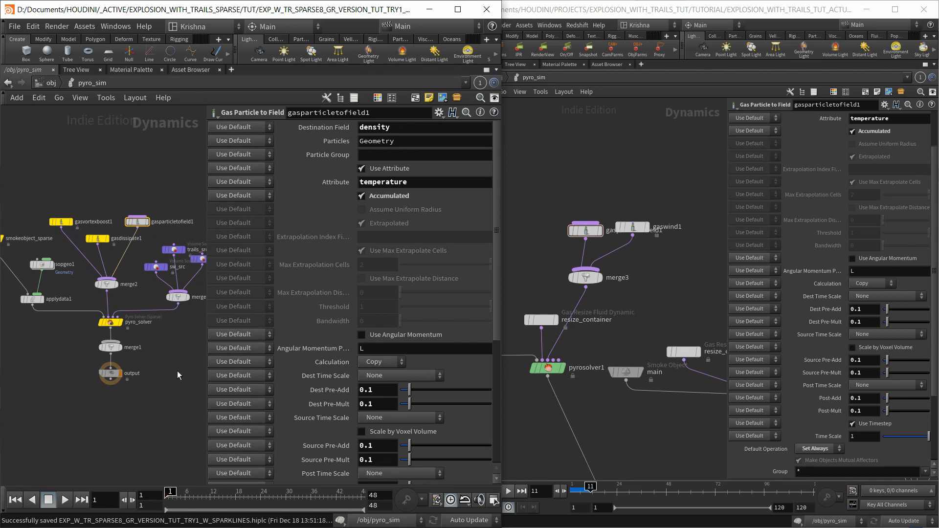
Switch to the sparse scene without flash lines and frame its solver network beside the tutorial's full pyro_sim network
key(l)
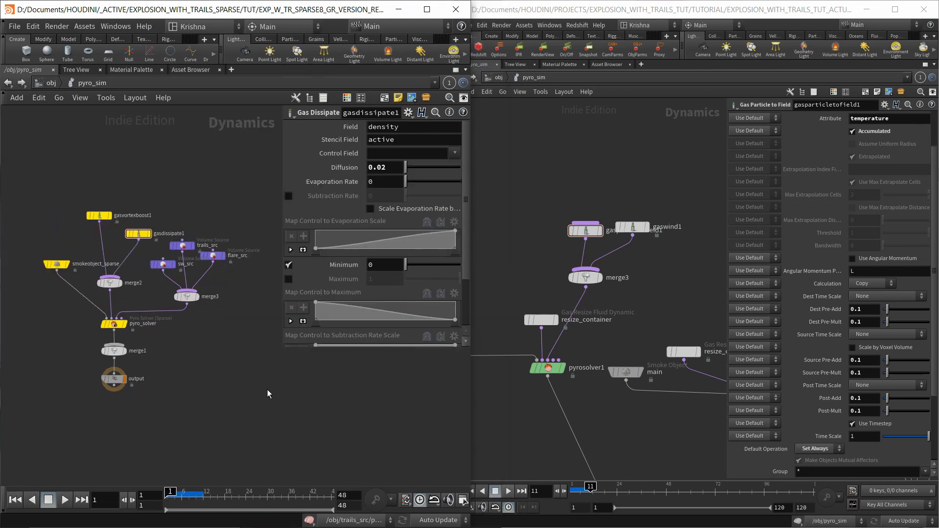
scroll(211, 350, up, 2)
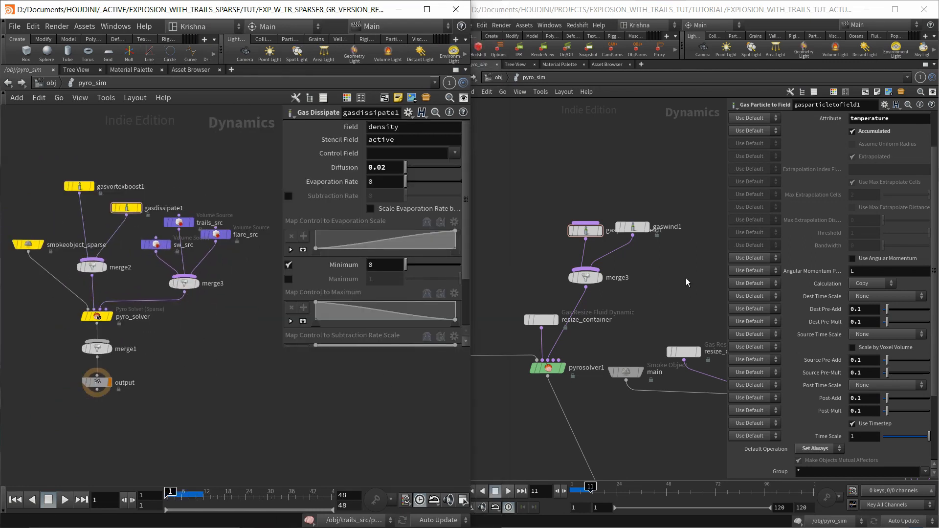
scroll(617, 302, down, 2)
scroll(617, 302, down, 3)
middle_drag(635, 361, 580, 313)
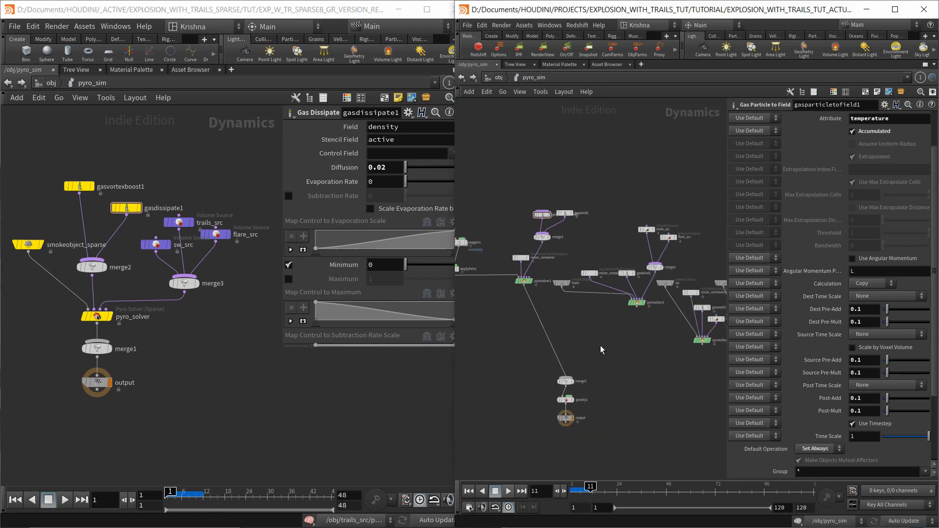
middle_drag(601, 347, 593, 316)
Compare smokeobject_sparse's parameters with the tutorial's flash_lines and main smoke objects
middle_drag(38, 301, 55, 309)
click(45, 252)
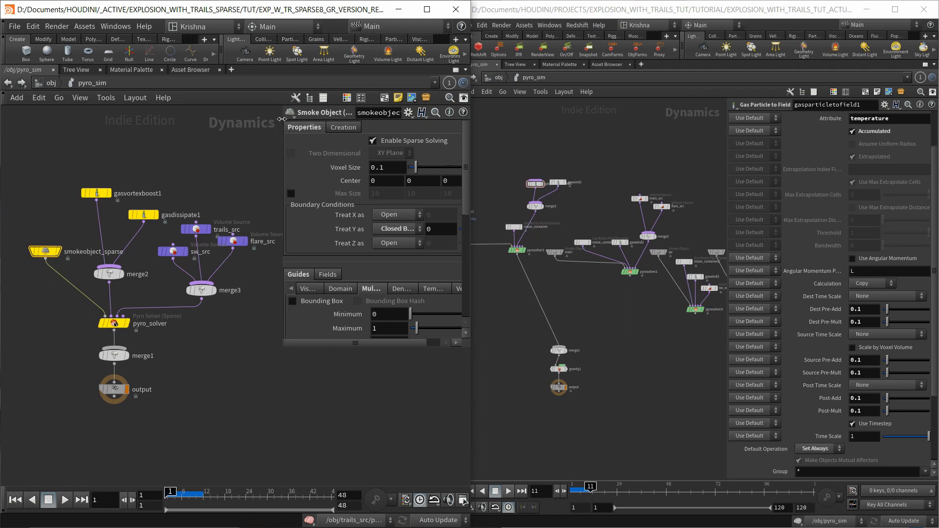
drag(283, 124, 218, 120)
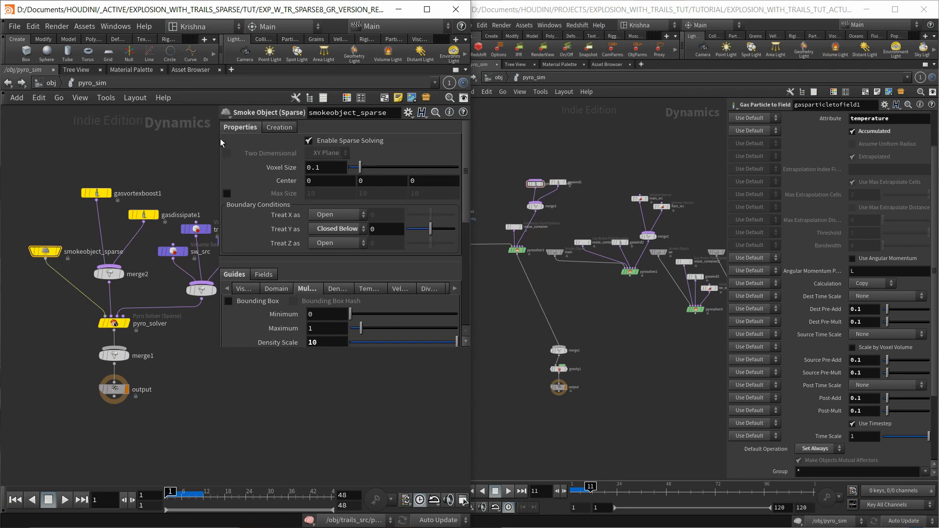
middle_drag(493, 216, 581, 215)
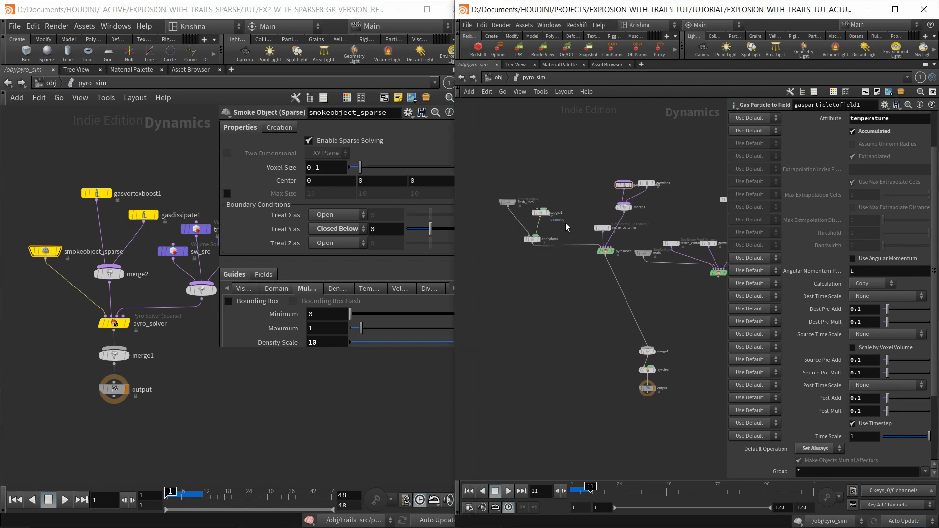
drag(524, 184, 493, 227)
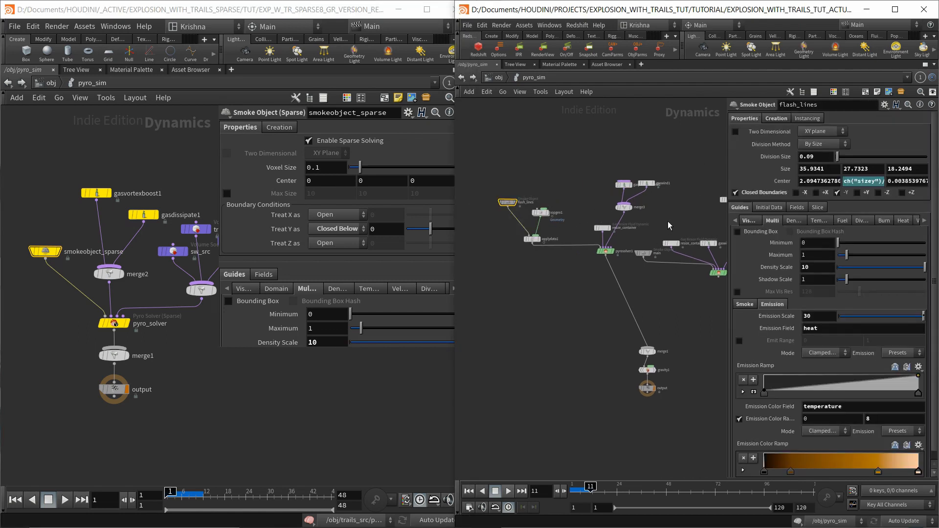
click(643, 253)
middle_drag(668, 324, 579, 319)
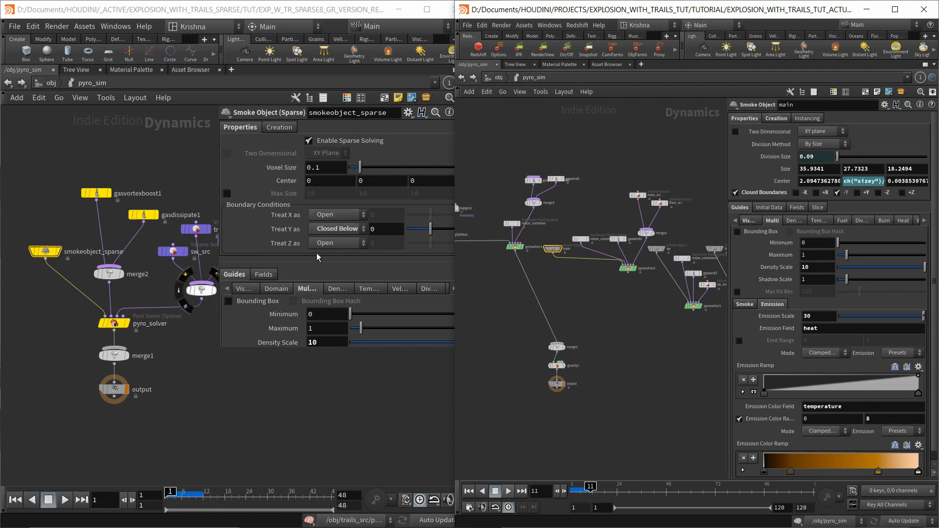
middle_drag(476, 165, 547, 180)
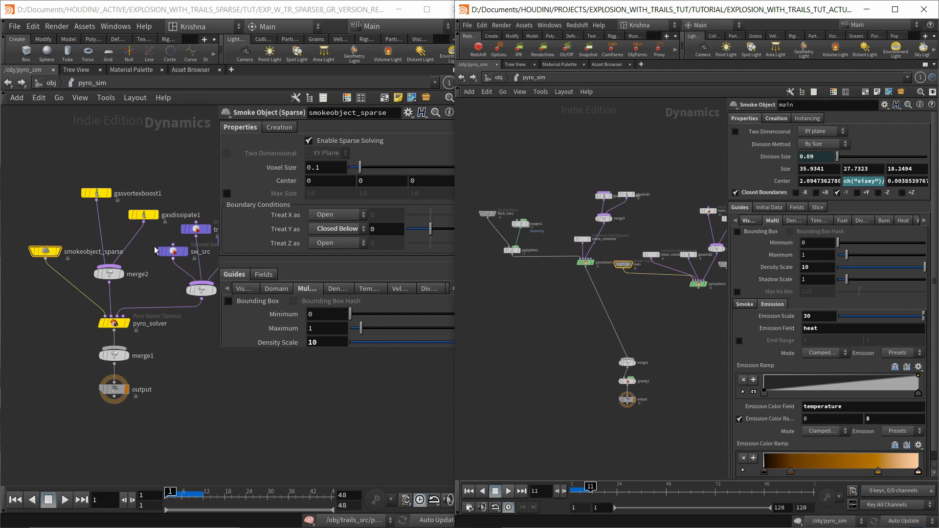
Compare smokeobject_sparse's voxel size with the division size of the tutorial's flash_lines object
middle_drag(169, 327, 147, 324)
scroll(127, 321, down, 2)
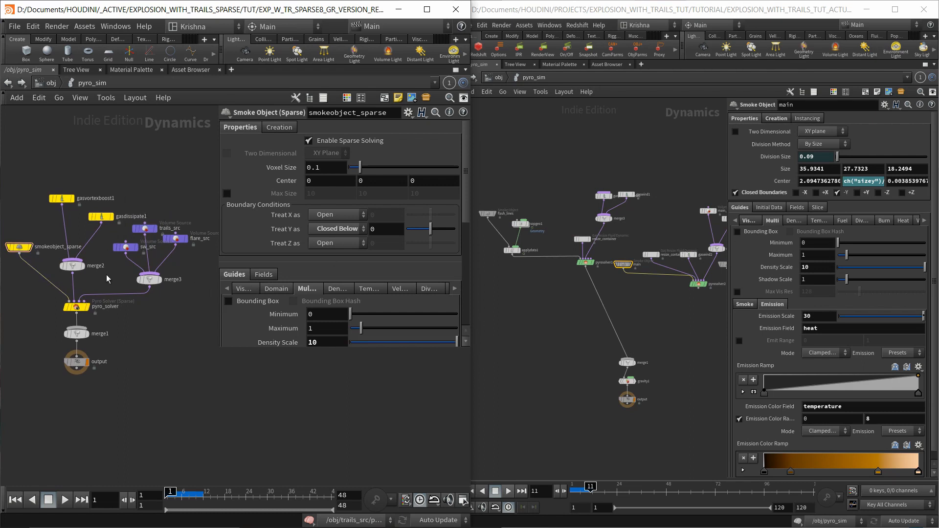
drag(492, 192, 483, 235)
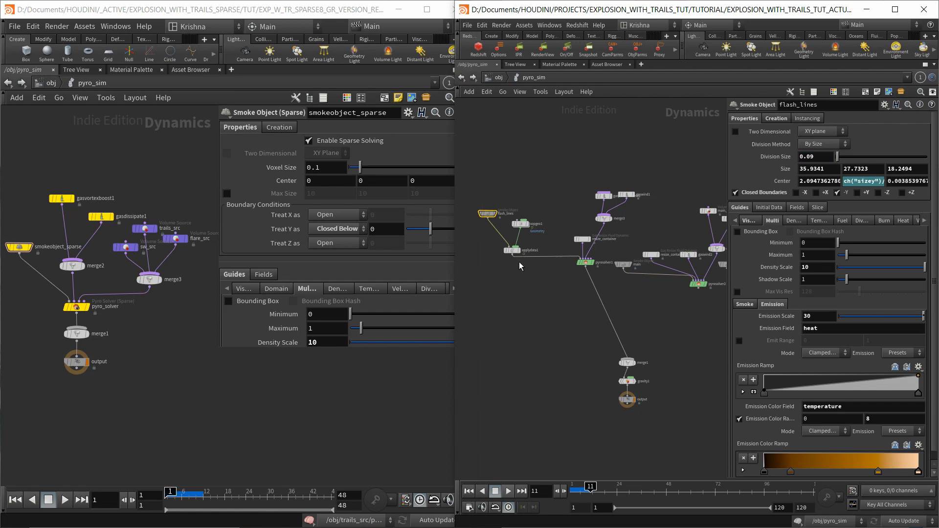
click(33, 230)
middle_drag(151, 371, 163, 374)
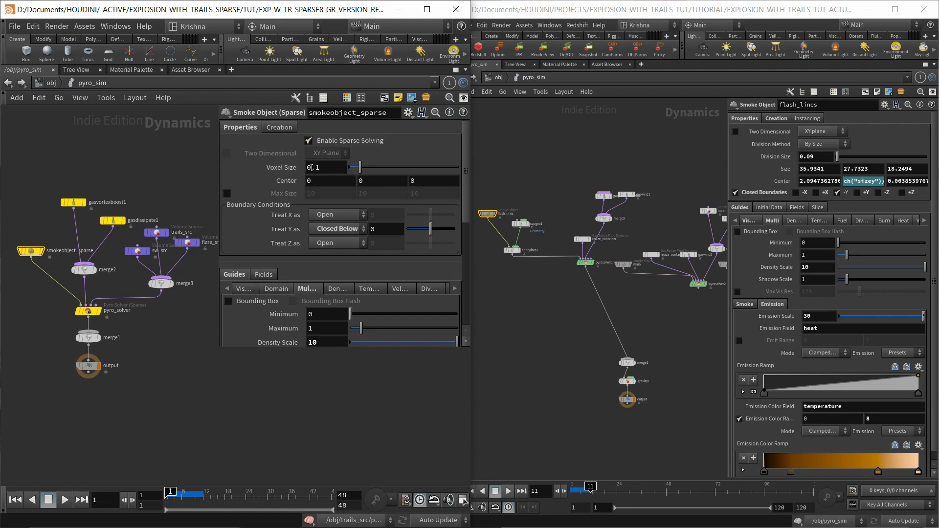
drag(329, 165, 315, 166)
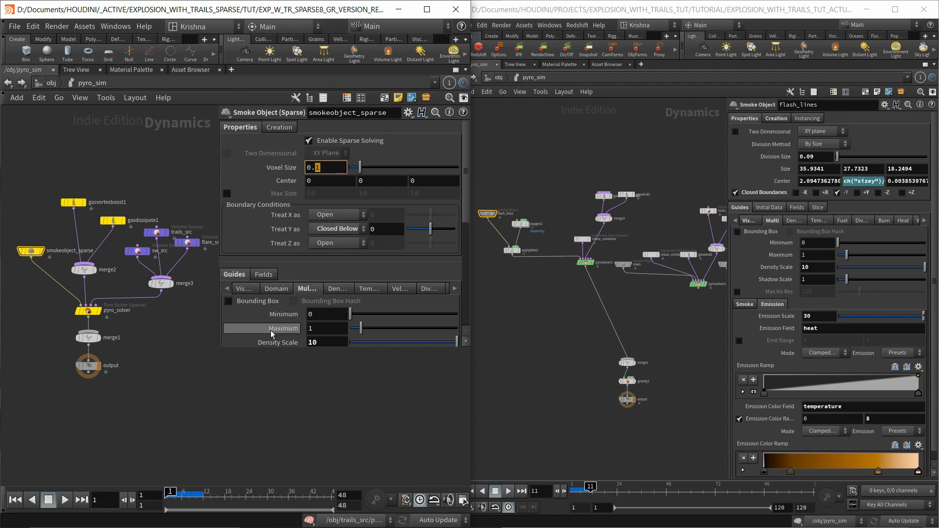
Examine the multi-field emission settings and color ramp of smokeobject_sparse
scroll(279, 329, down, 2)
scroll(279, 330, down, 7)
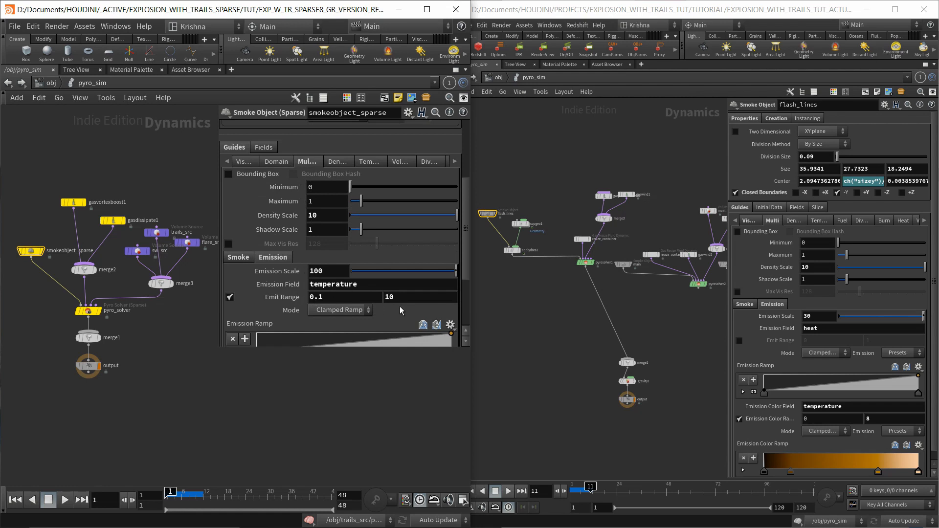
scroll(398, 307, down, 1)
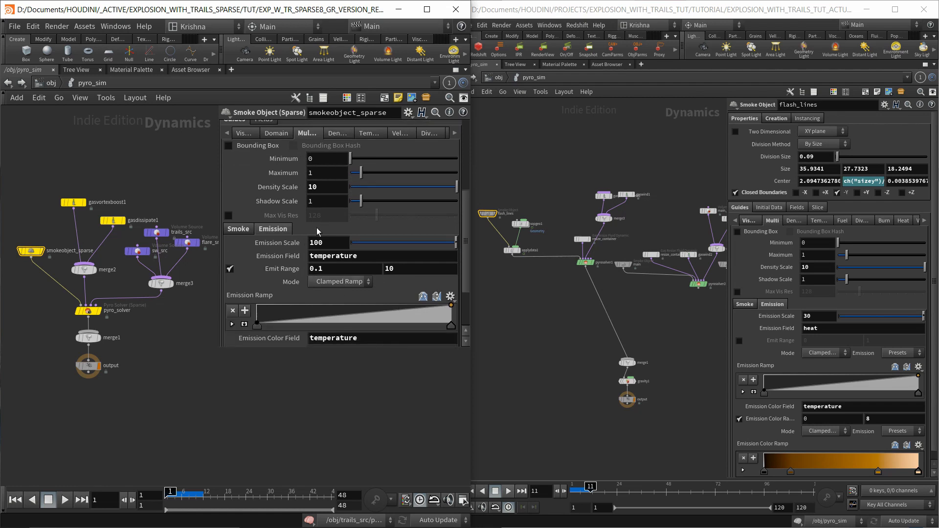
scroll(280, 276, down, 3)
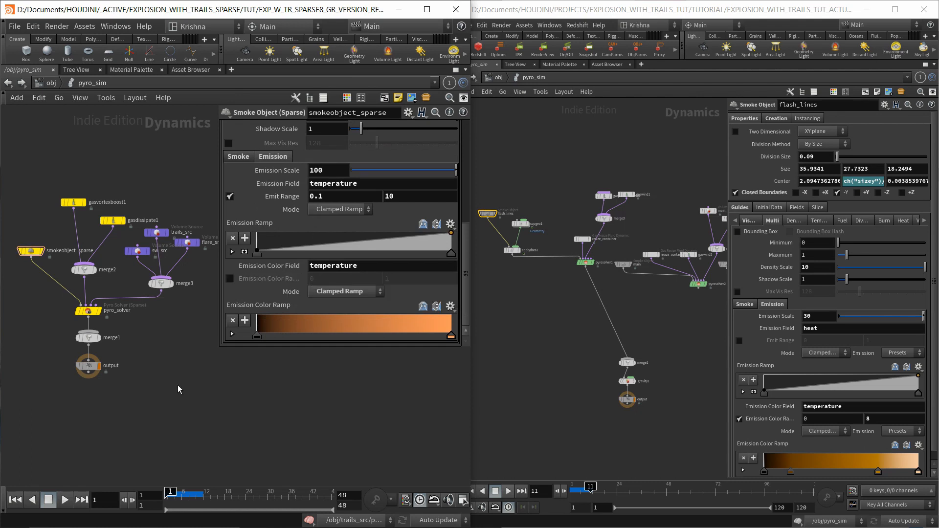
Add a second Smoke Object (Sparse) node in the empty area beside the output node
key(Tab)
text(mo)
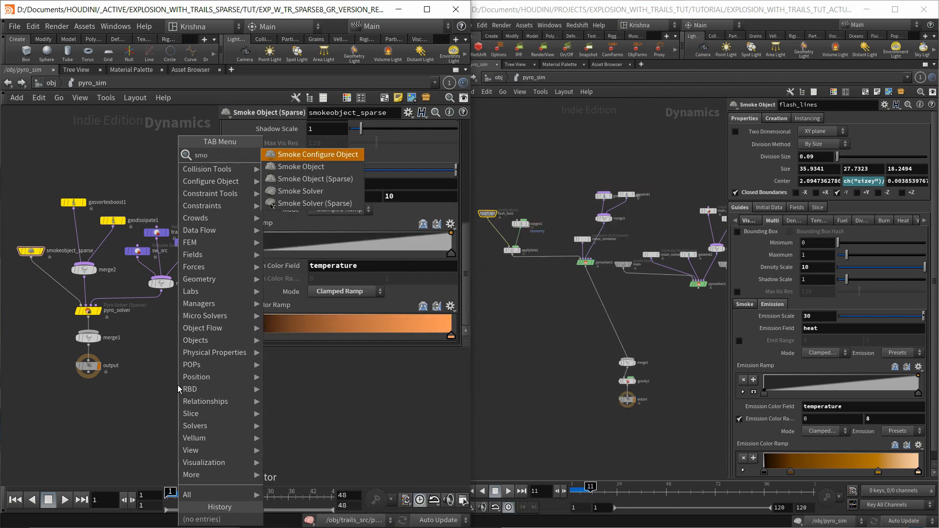
key(Down)
key(Down)
key(Return)
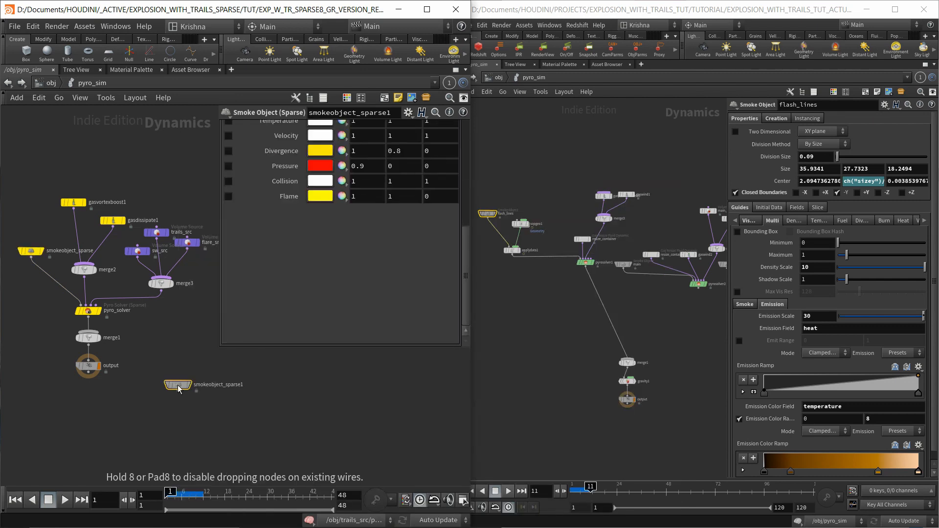
click(179, 389)
Examine the new sparse smoke object's default domain guides and multi-field emission settings
scroll(293, 244, up, 5)
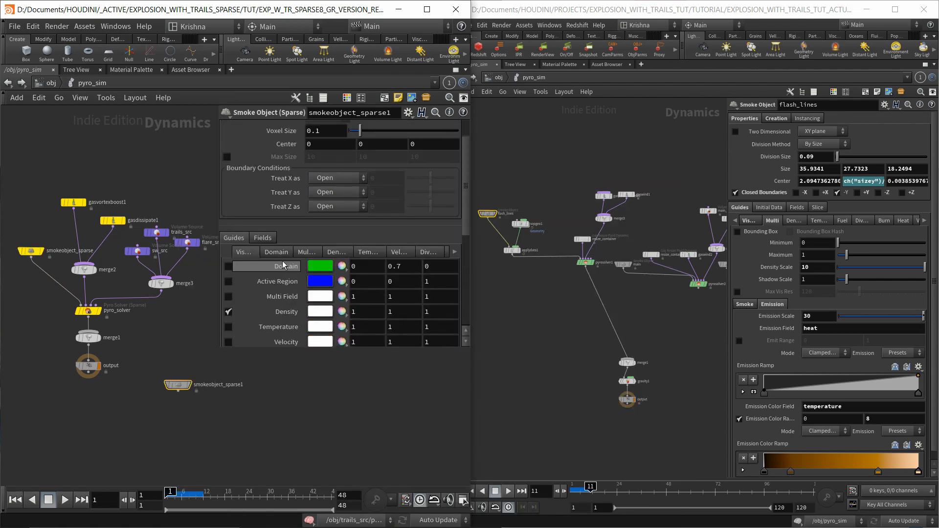
click(283, 253)
scroll(283, 260, down, 3)
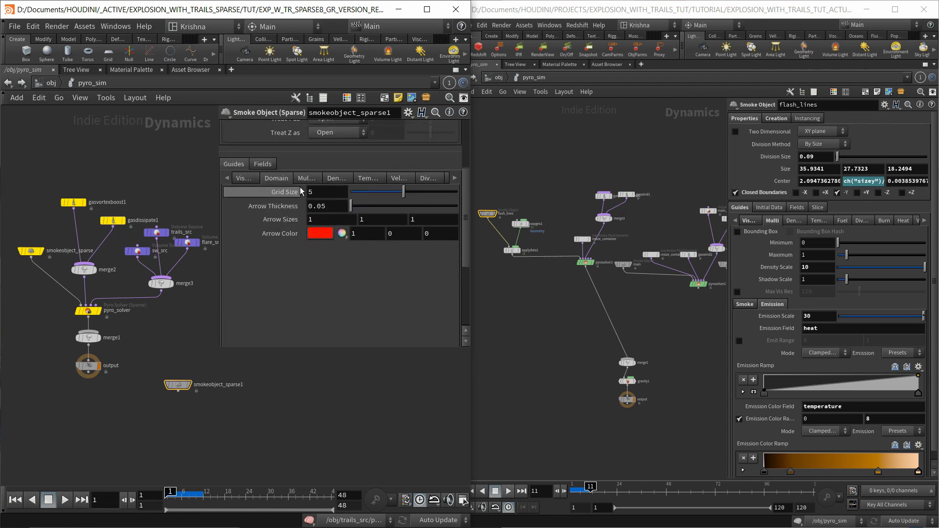
click(301, 180)
scroll(284, 246, down, 3)
click(271, 201)
scroll(269, 200, down, 2)
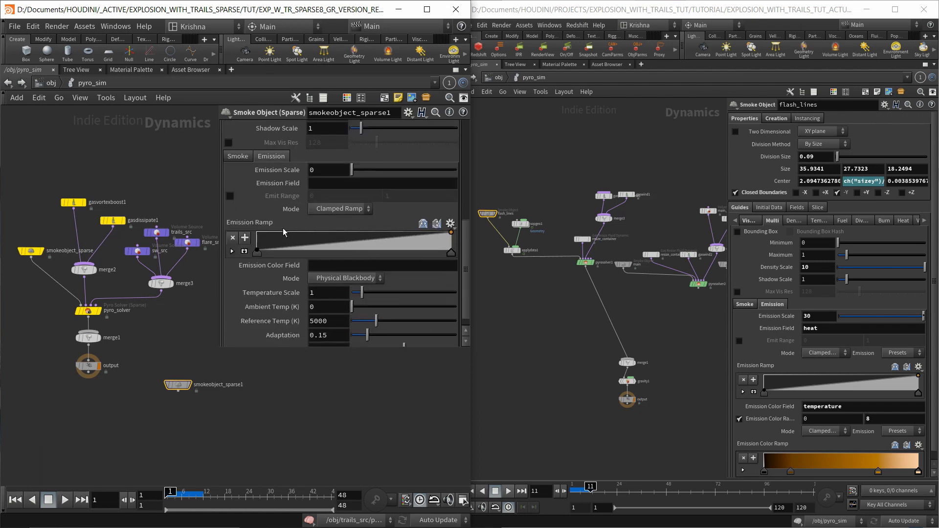
scroll(265, 183, up, 5)
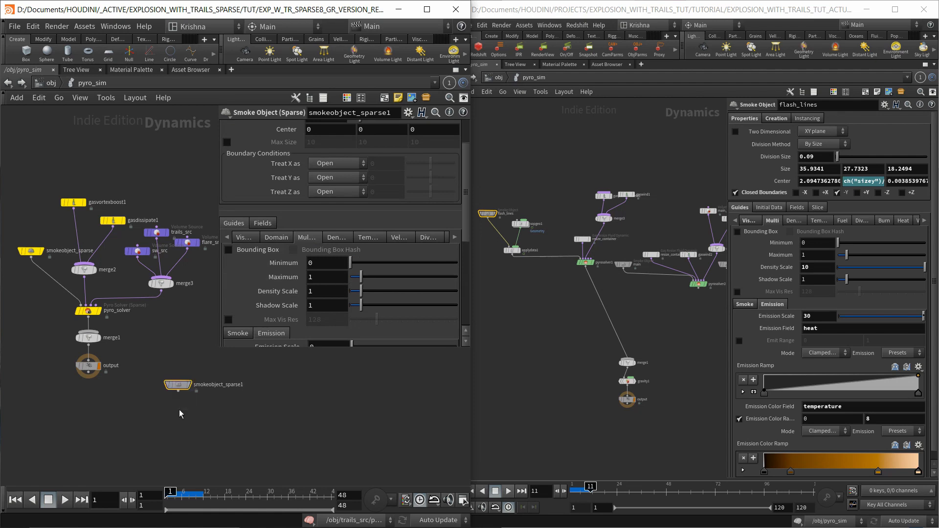
Delete the newly added sparse smoke object and return to smokeobject_sparse's visualization settings
key(Delete)
click(31, 251)
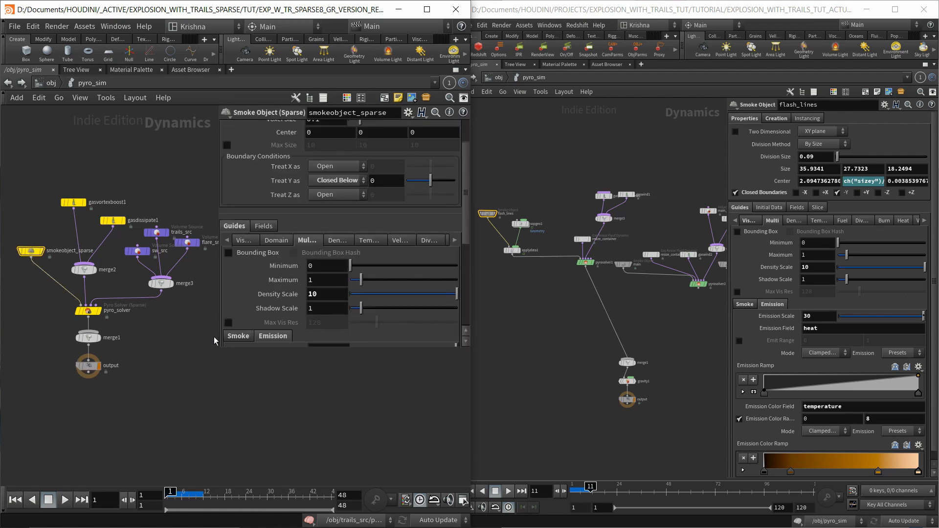
scroll(287, 295, down, 3)
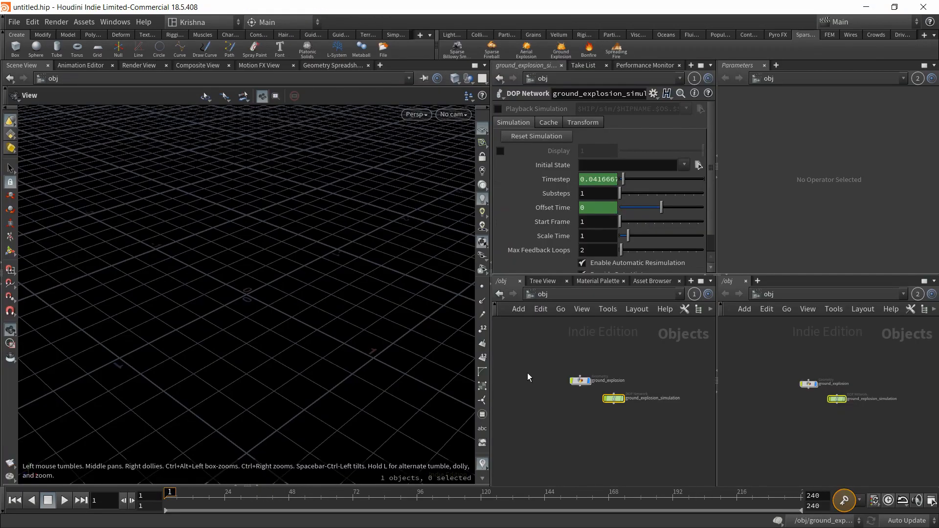
Open the ground_explosion_simulation DOP network to show its nodes
drag(549, 360, 632, 429)
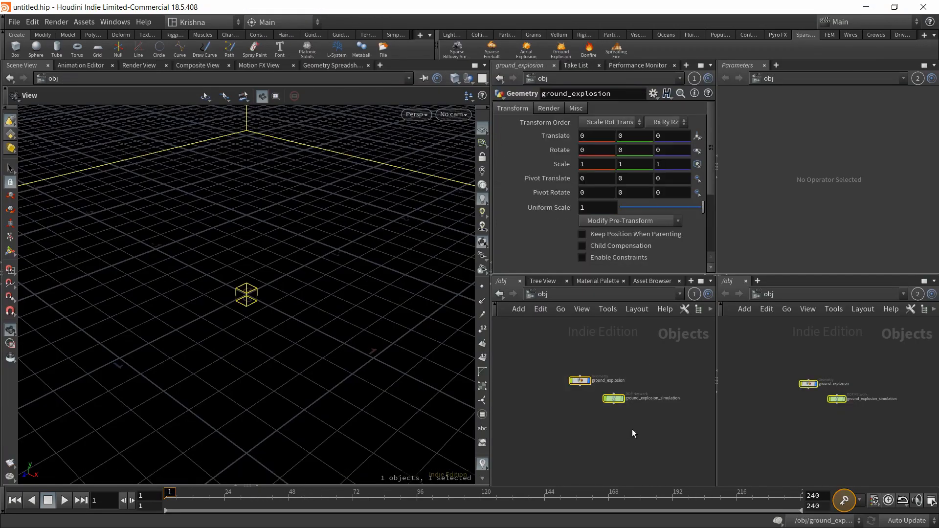
click(565, 353)
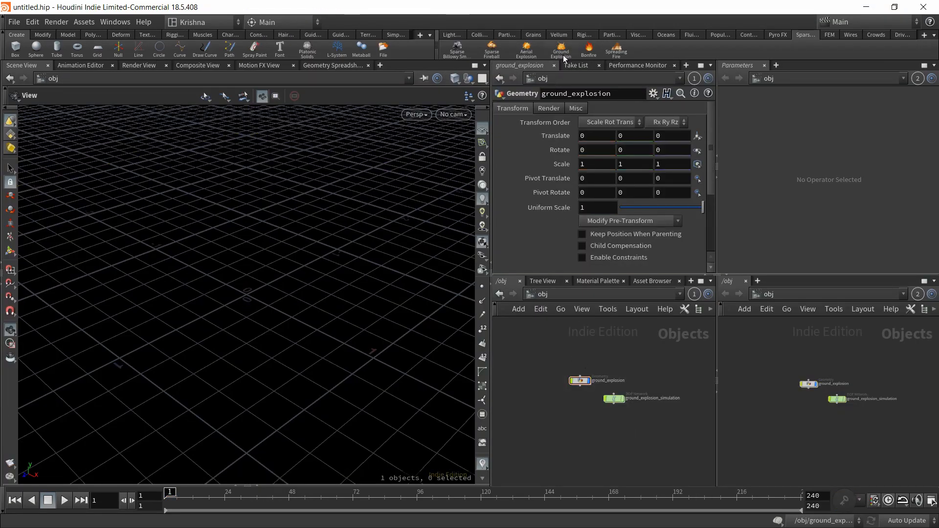
scroll(594, 400, up, 1)
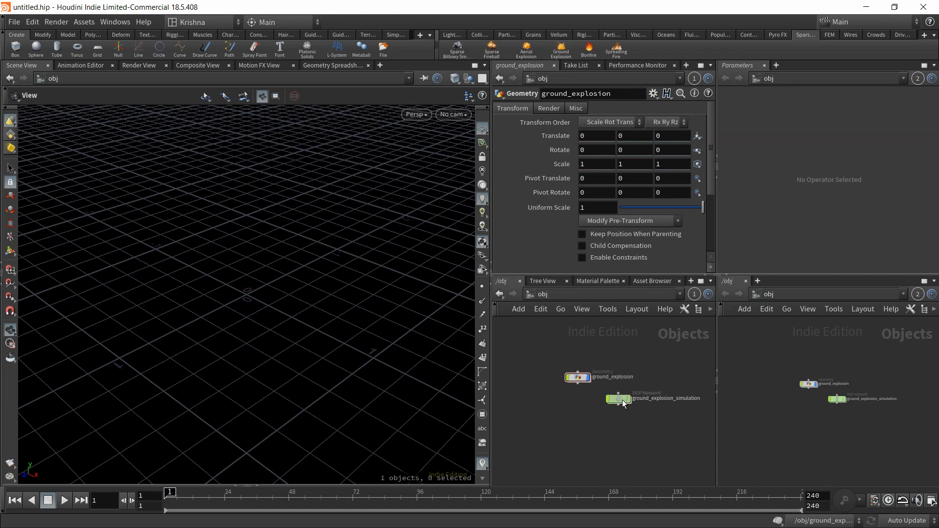
double_click(619, 399)
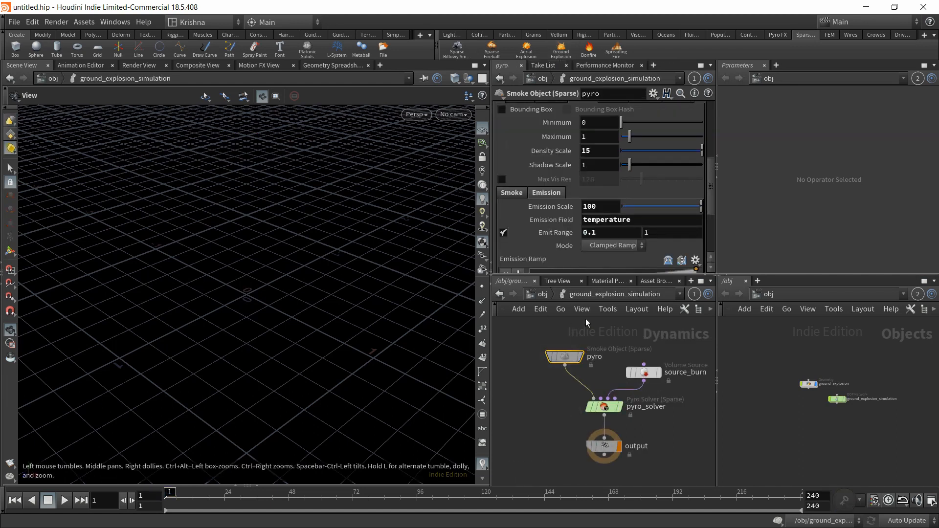
Examine the pyro smoke object's Multi Field guide settings for both smoke and emission
scroll(553, 230, down, 1)
scroll(553, 214, up, 2)
scroll(553, 214, up, 2)
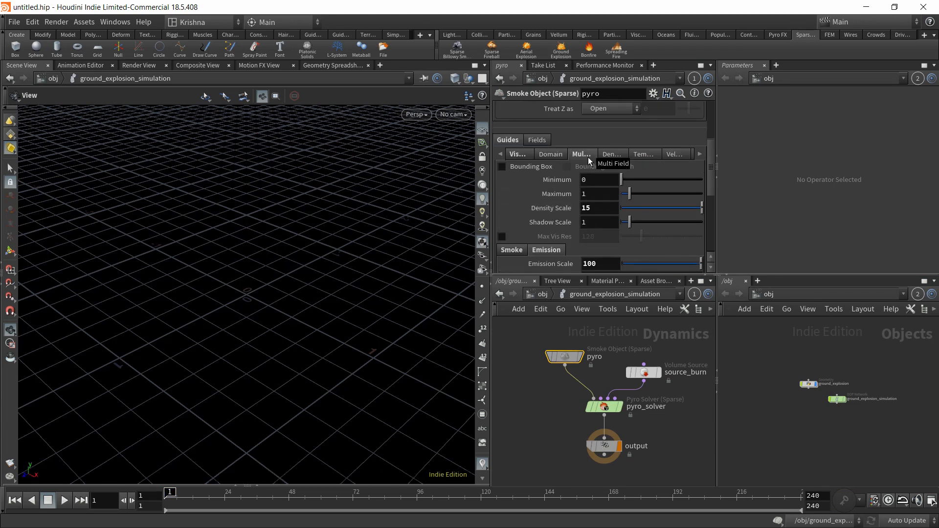
scroll(543, 193, down, 4)
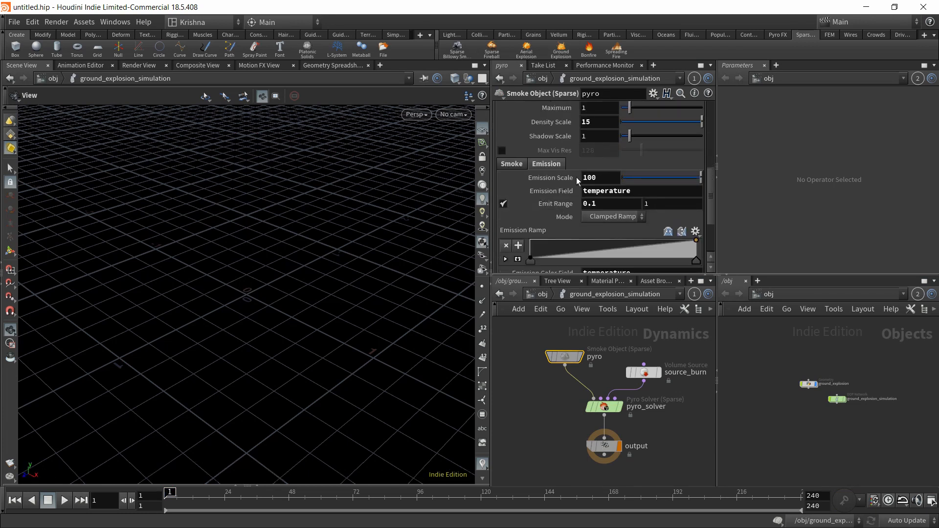
click(519, 165)
scroll(568, 204, down, 2)
scroll(552, 210, up, 5)
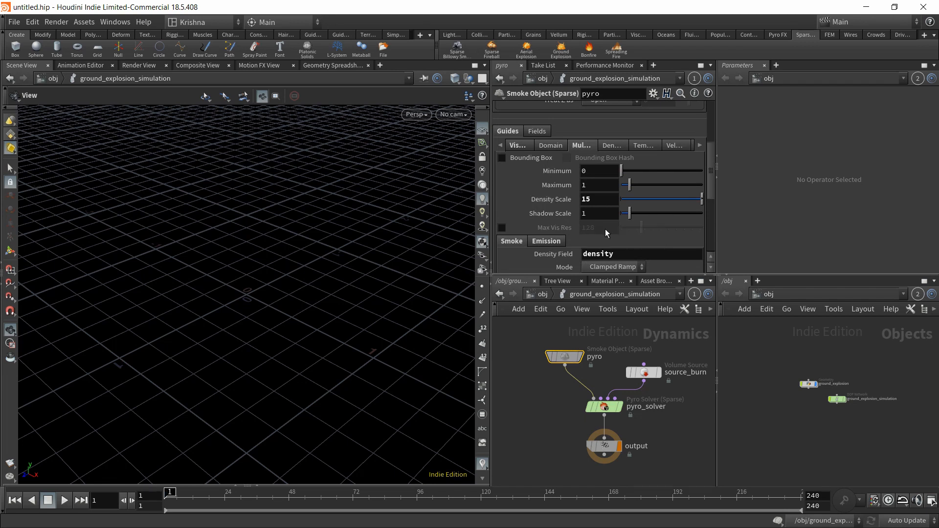
Switch to the sparse explosion project and examine the visualization and boundary settings of smokeobject_sparse, plus the gasvortexboost1 parameters
key(alt+Tab)
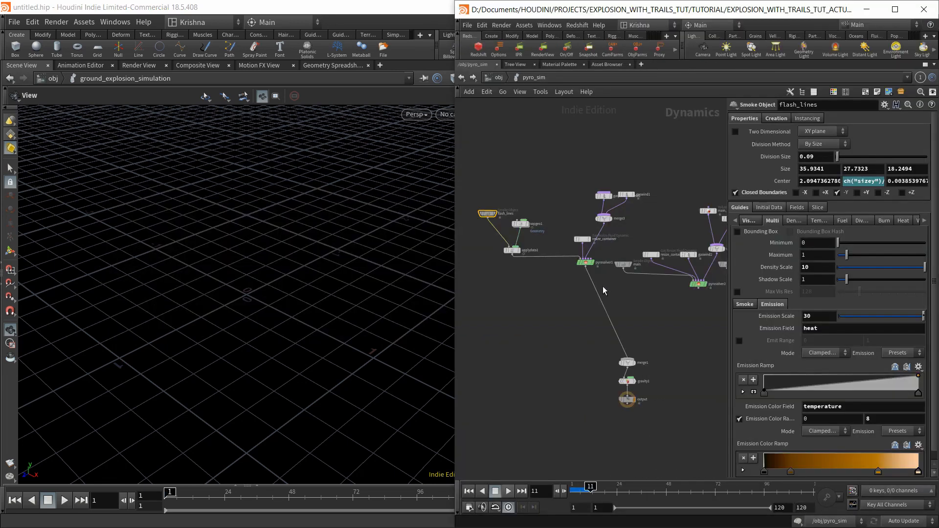
key(alt+Tab)
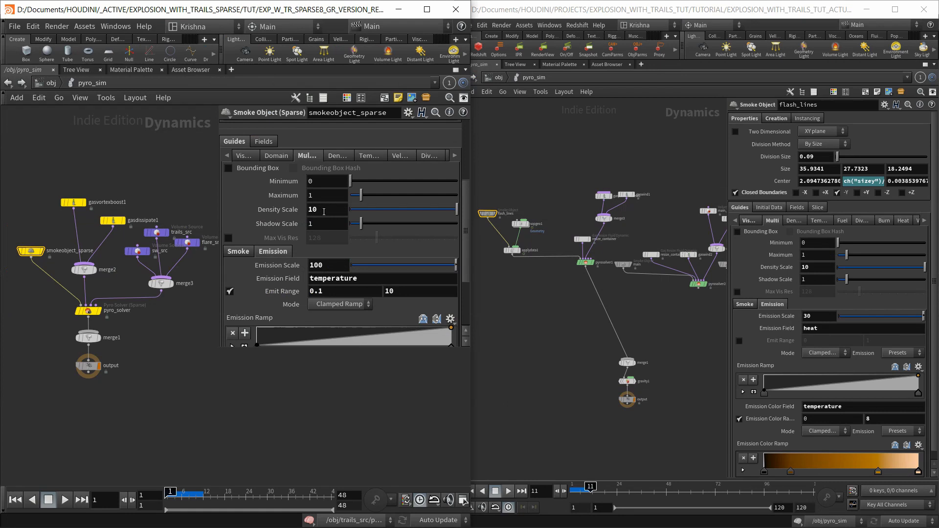
scroll(321, 262, down, 3)
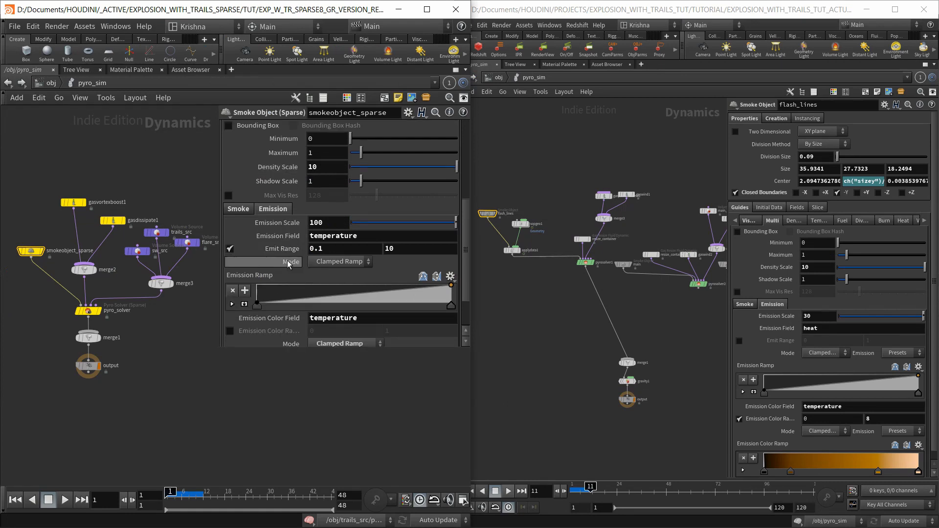
scroll(293, 220, down, 3)
scroll(289, 267, up, 2)
scroll(287, 267, down, 2)
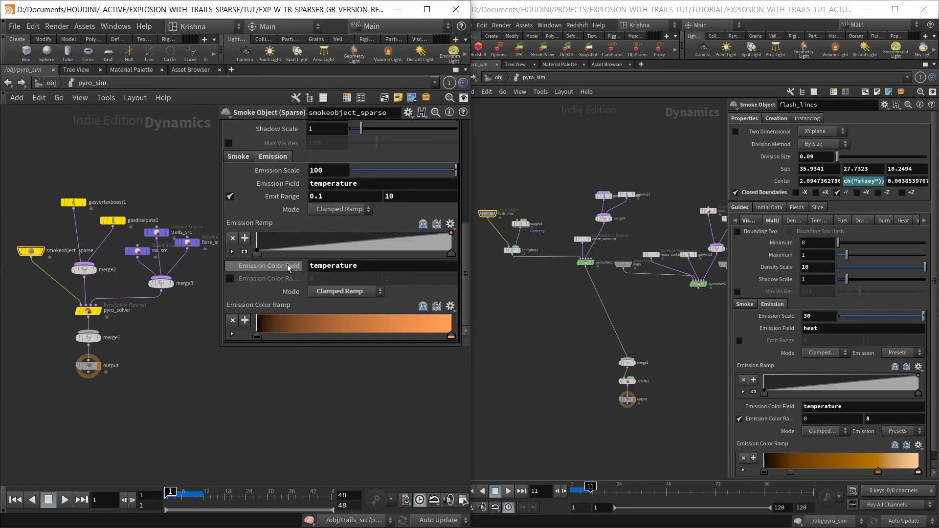
scroll(323, 195, up, 5)
scroll(295, 187, up, 6)
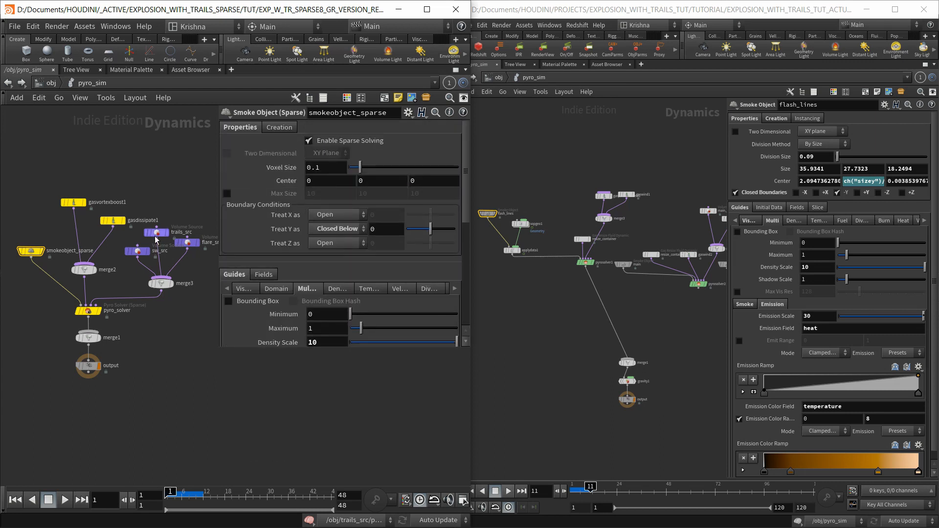
click(73, 202)
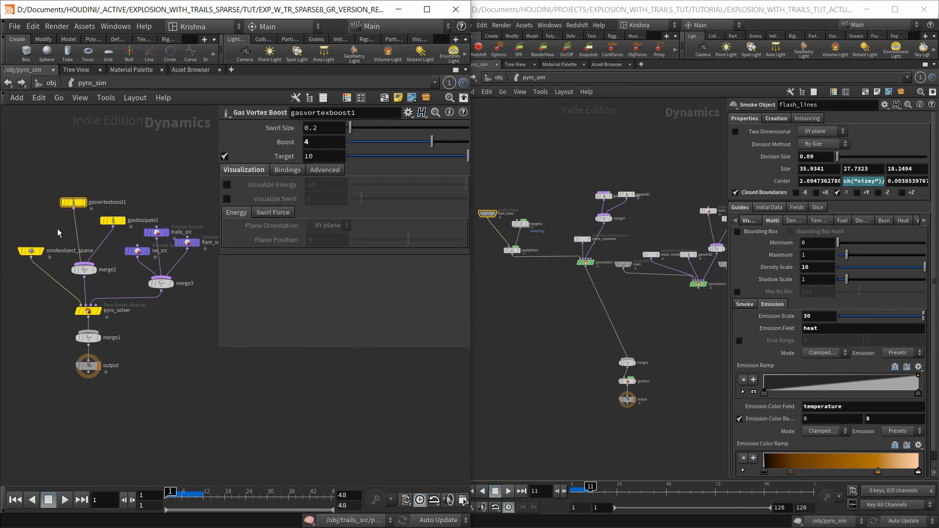
Switch to the older explosion-with-trails project and examine its separate pyro solver branches and the resize_container1 settings
middle_drag(657, 310, 593, 323)
scroll(654, 236, up, 1)
middle_drag(606, 251, 571, 236)
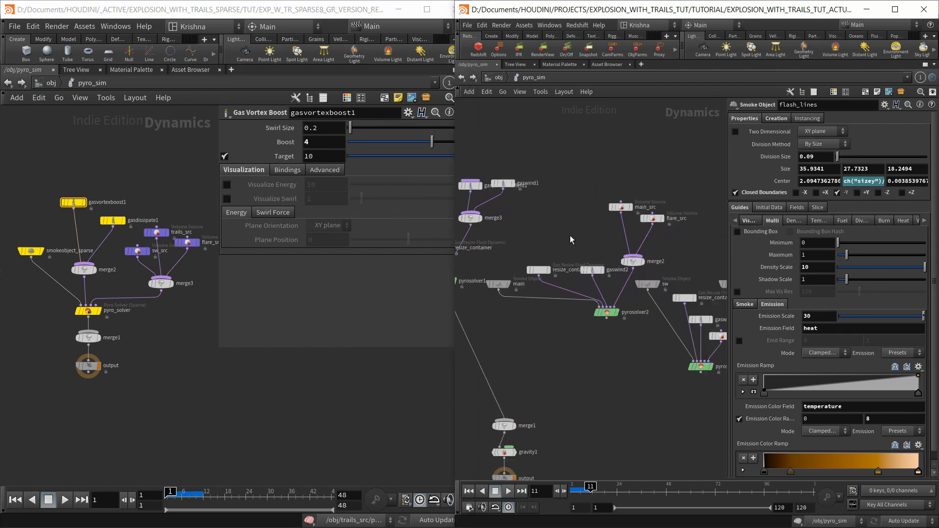
click(540, 268)
middle_drag(647, 338, 550, 340)
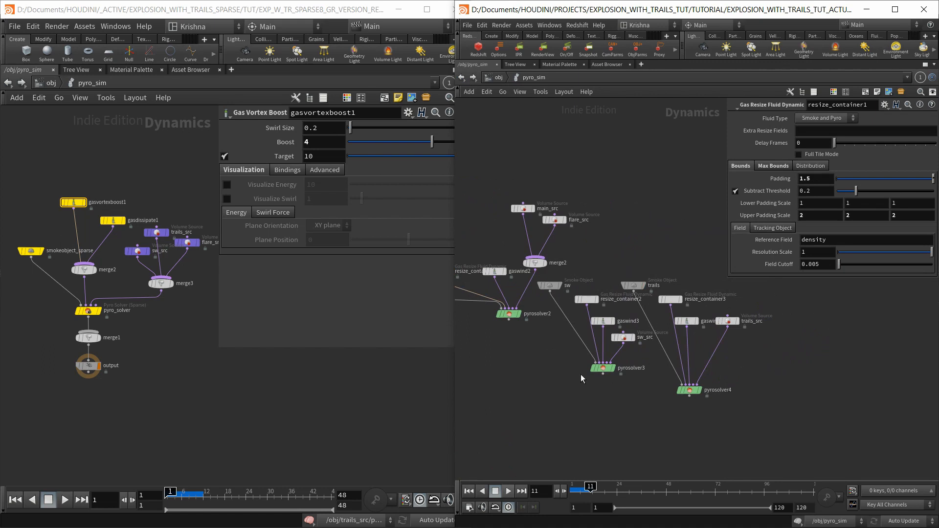
scroll(571, 380, down, 5)
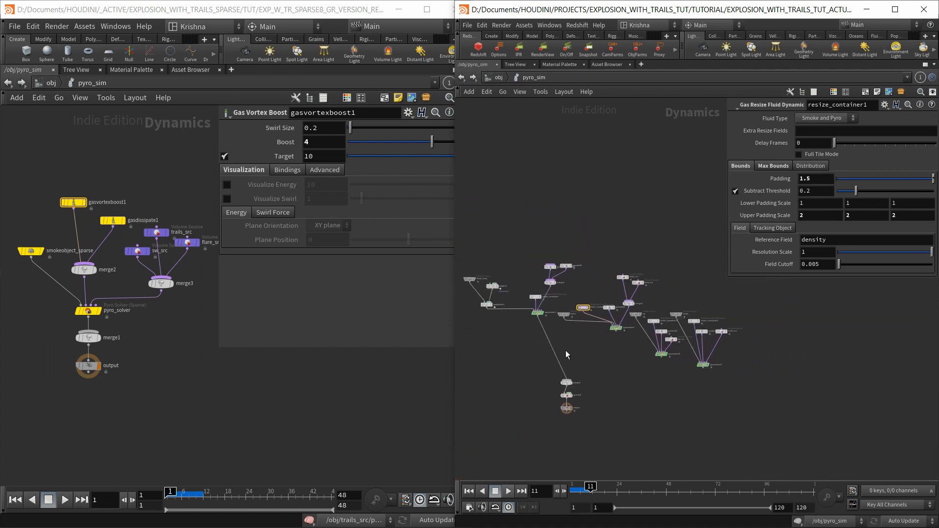
scroll(562, 262, up, 5)
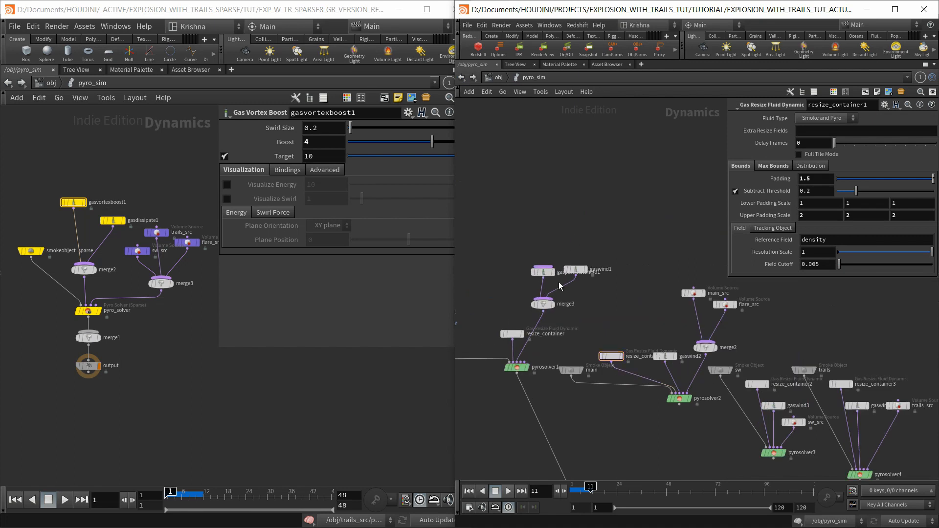
Move the gasparticletofield1 node up, clear of gaswind1, and show the gaswind1 parameters
drag(545, 271, 545, 244)
click(575, 269)
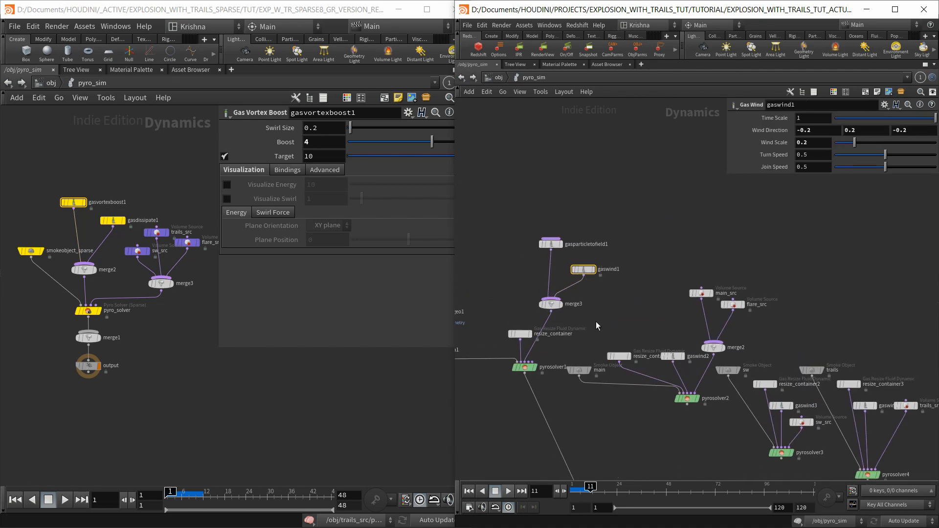
middle_drag(596, 321, 631, 299)
middle_drag(528, 285, 590, 270)
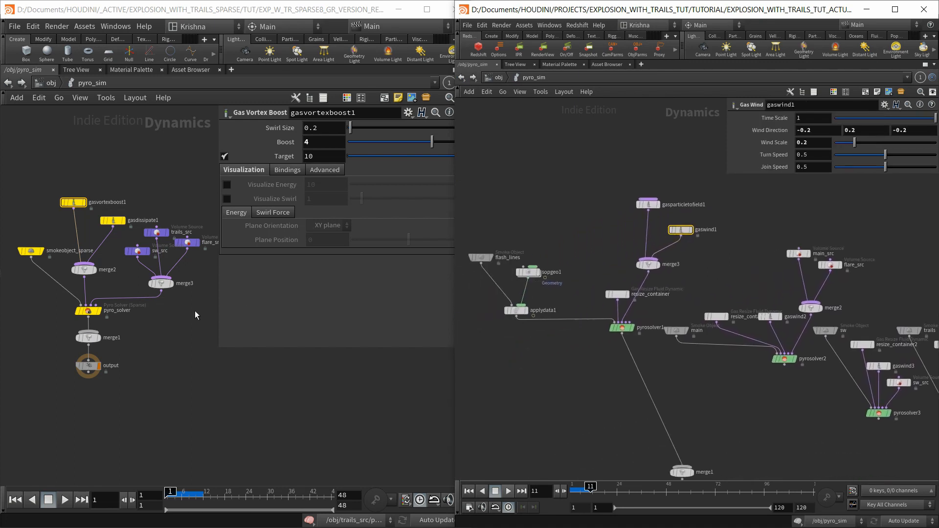
Return to the sparse explosion project and check the Boost setting of gasvortexboost1
click(106, 188)
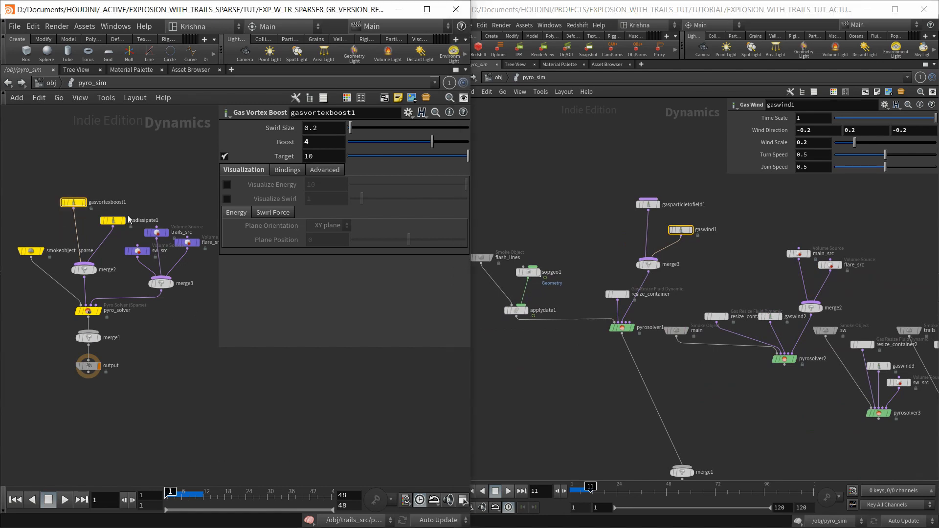
mouse_move(160, 233)
click(308, 142)
key(Return)
Compare the gasdissipate1 parameters with the Shape settings of pyro_solver
click(113, 221)
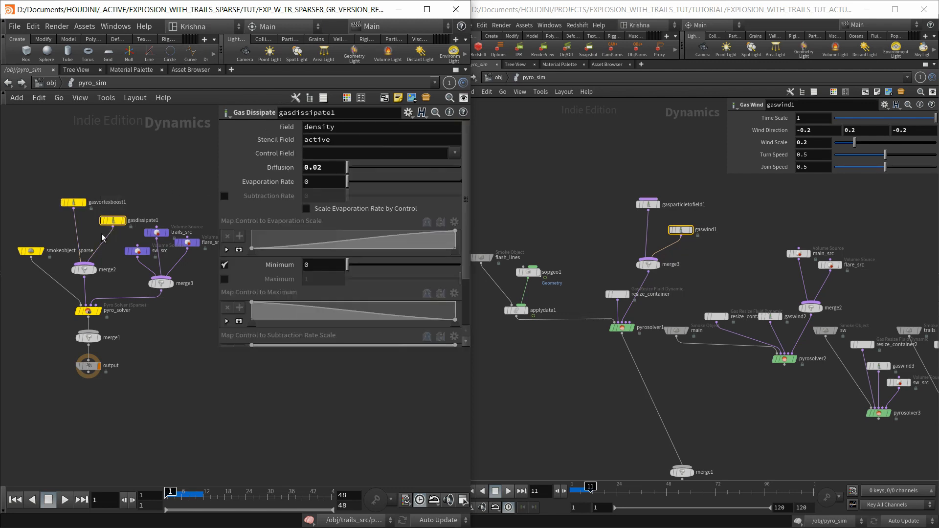
click(93, 310)
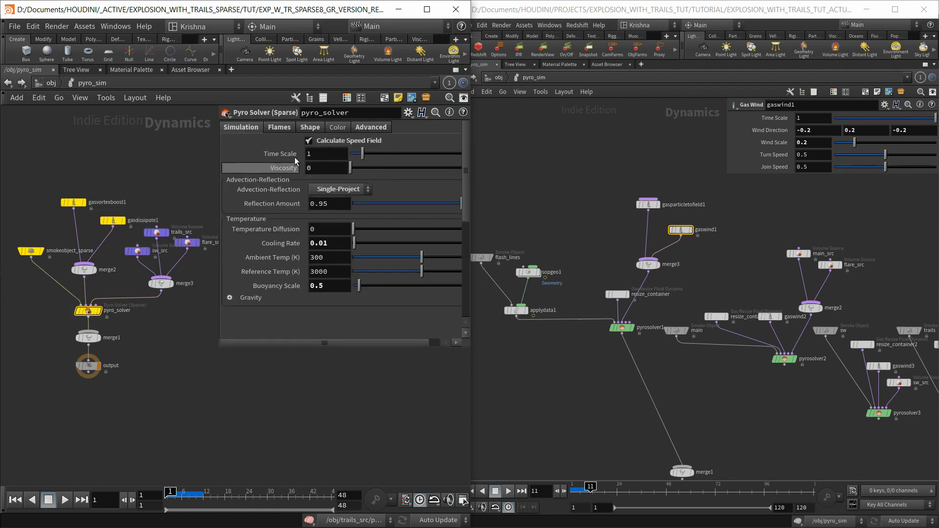
click(308, 128)
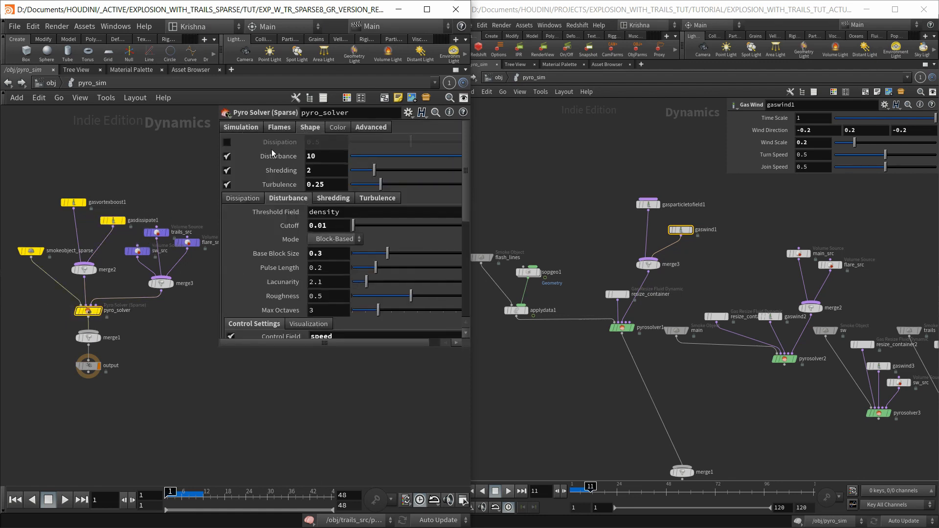
drag(146, 194, 98, 247)
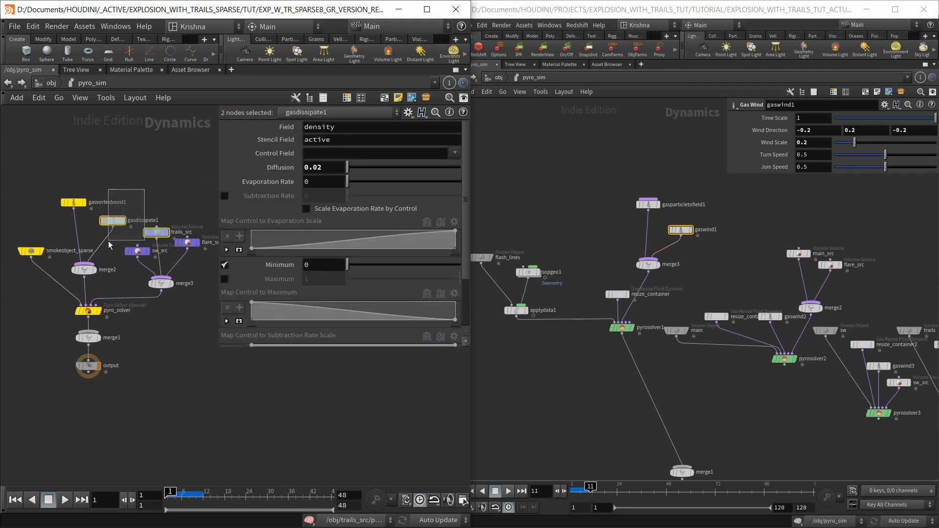
click(113, 221)
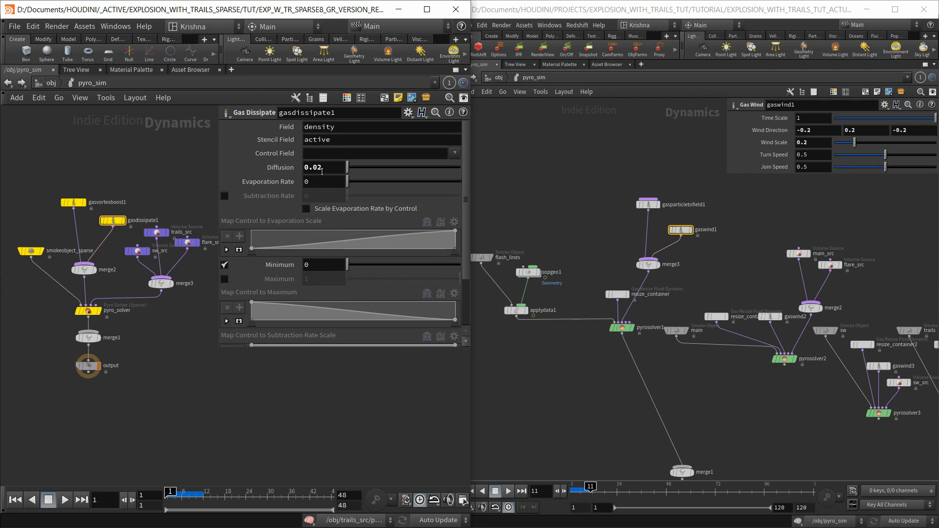
scroll(293, 213, down, 1)
scroll(291, 215, down, 1)
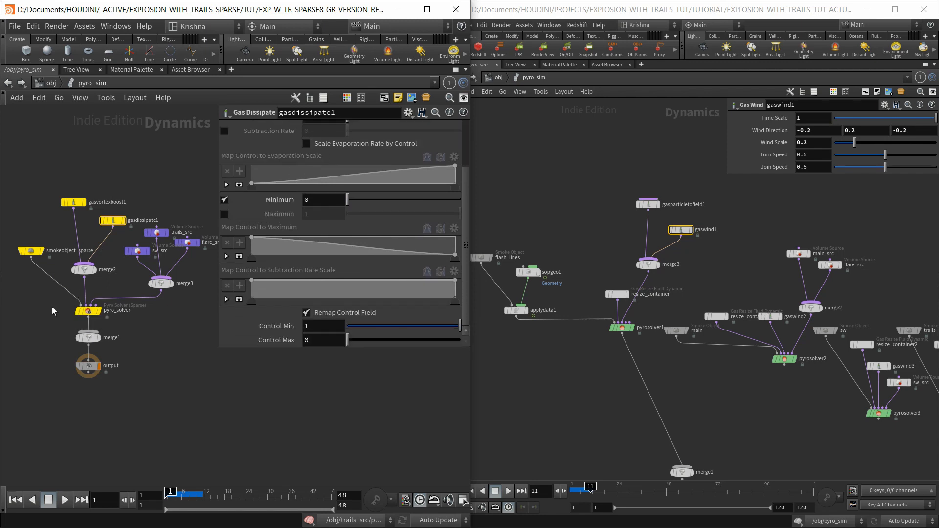
Examine the Dissipation control settings within the Shape parameters of pyro_solver
click(111, 316)
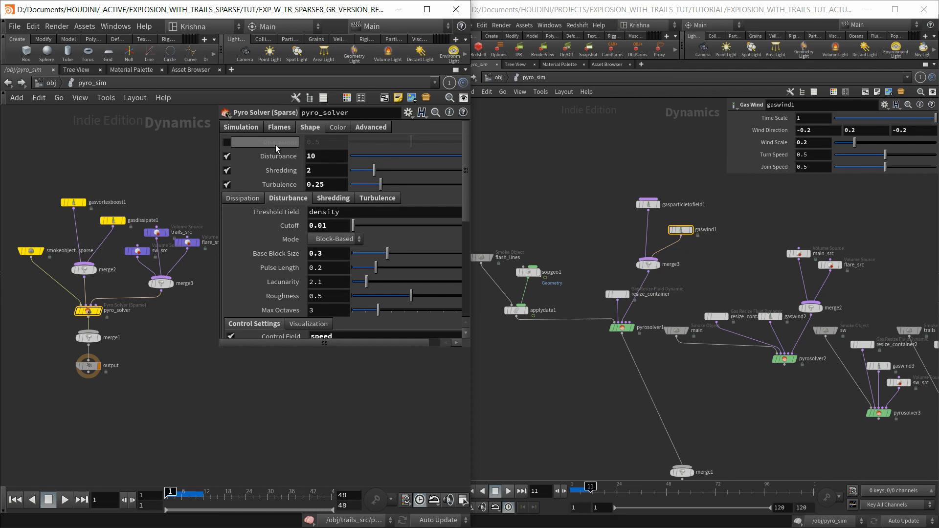
mouse_move(275, 144)
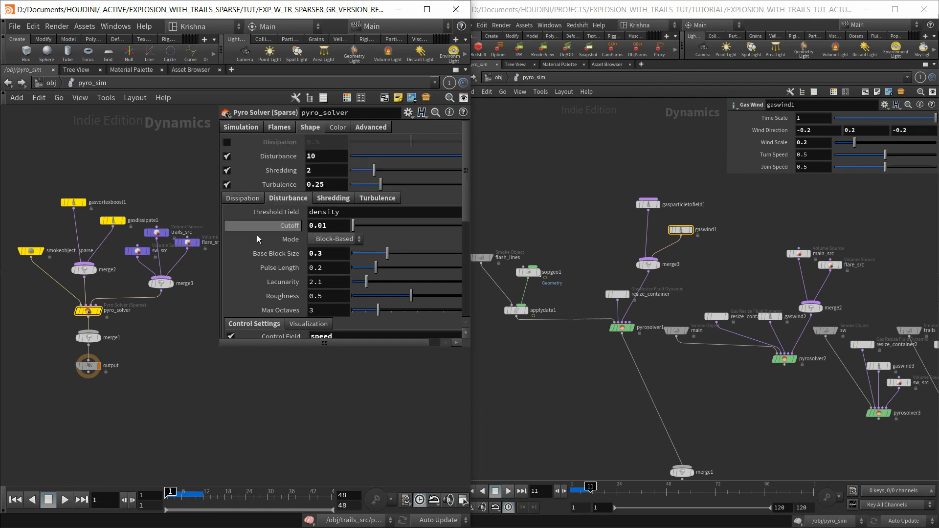
click(253, 204)
scroll(271, 232, down, 2)
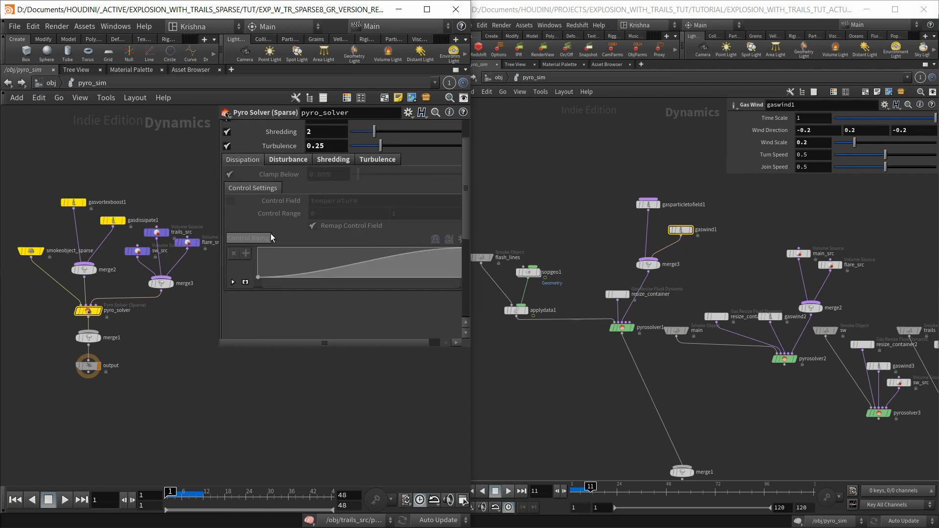
scroll(274, 236, up, 2)
Enable Dissipation in the Shape settings of pyro_solver and compare its controls with the gasdissipate1 parameters
click(112, 221)
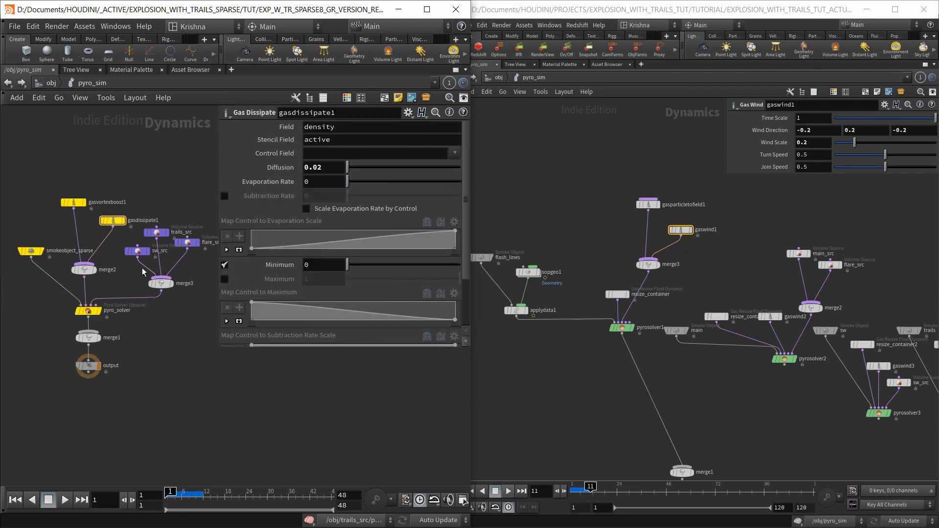
click(87, 311)
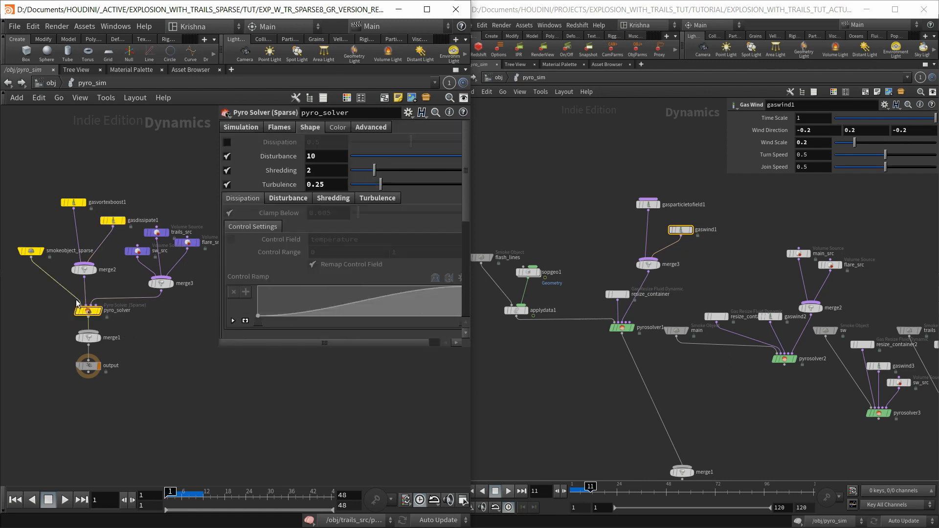
click(260, 142)
scroll(245, 262, down, 1)
scroll(263, 264, up, 1)
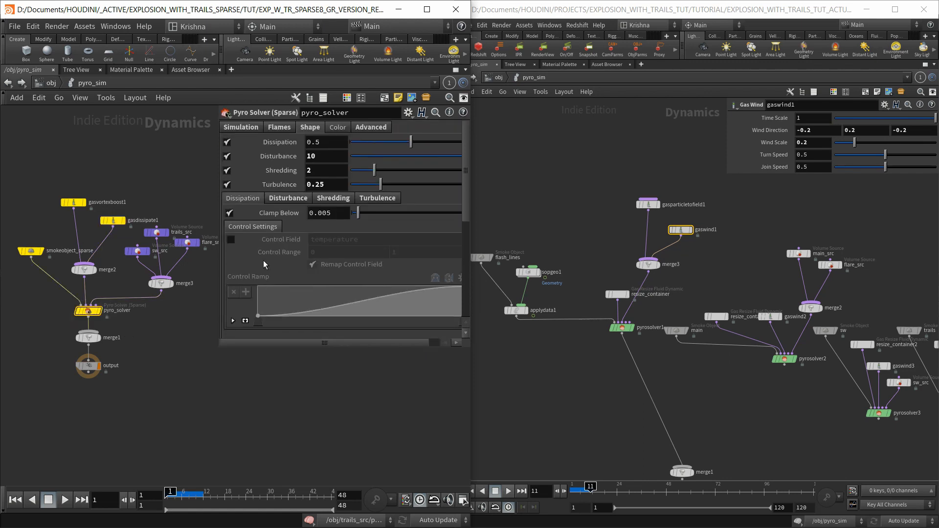
scroll(265, 264, down, 3)
scroll(272, 260, up, 4)
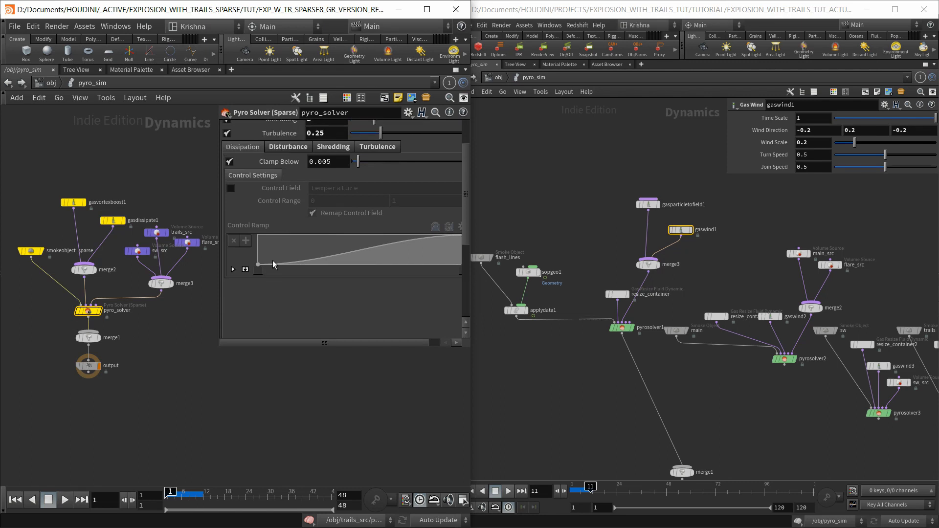
scroll(273, 256, down, 4)
scroll(275, 255, up, 5)
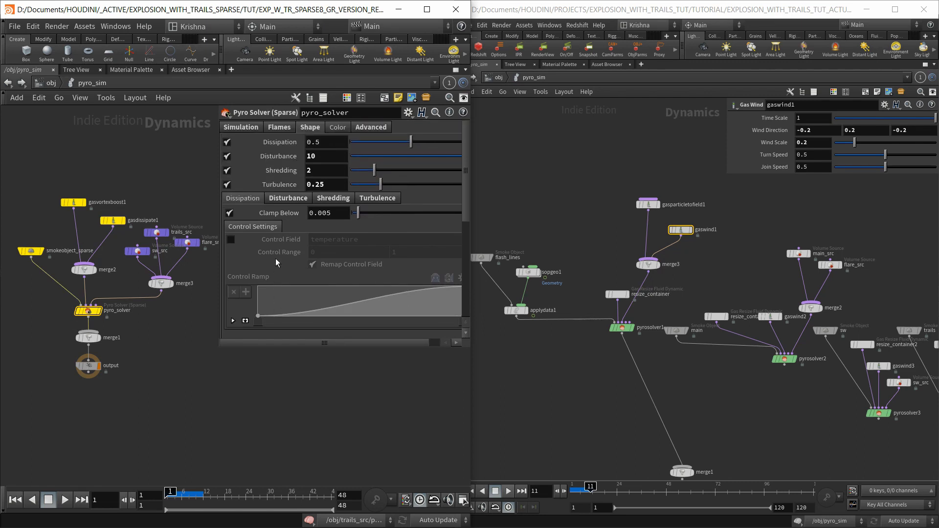
click(113, 221)
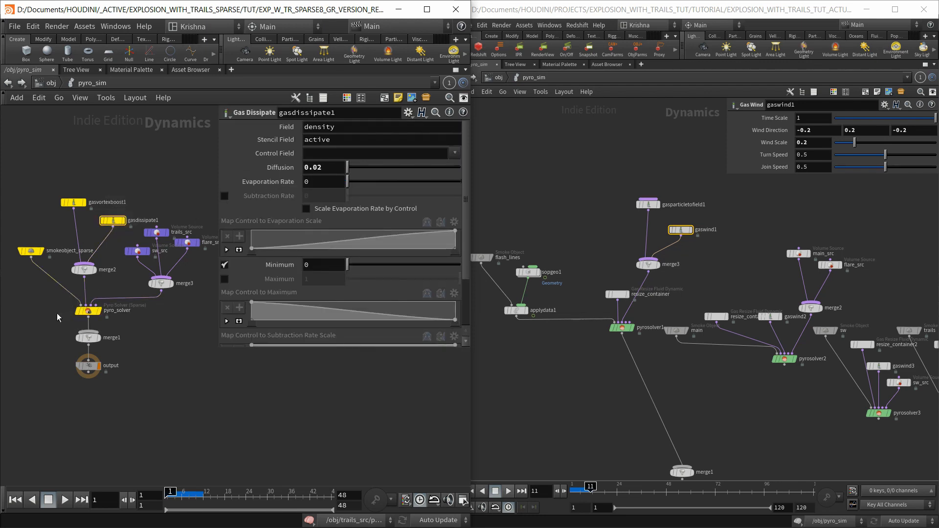
Disable Dissipation in the Shape settings of pyro_solver in the sparse project
click(89, 311)
click(227, 142)
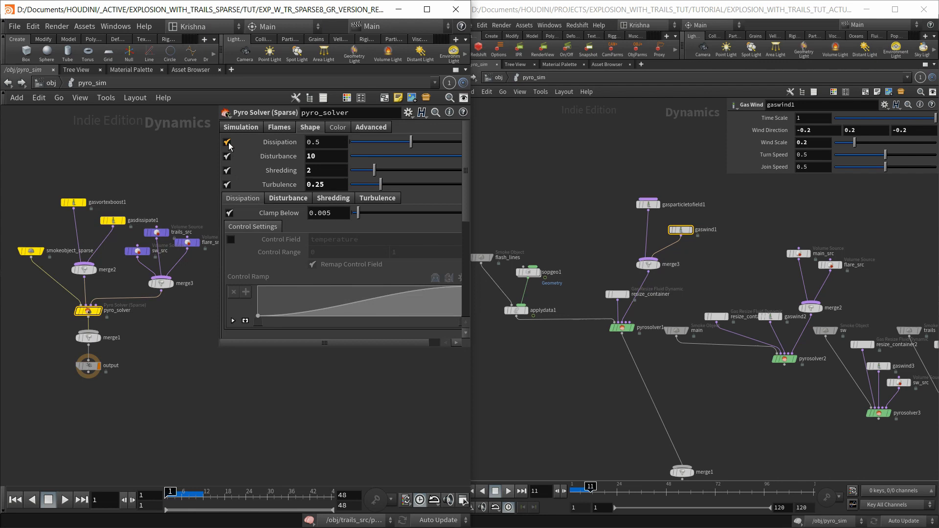
Check the Evaporation Rate of gasdissipate1 against the Dissipation setting of pyro_solver
click(113, 221)
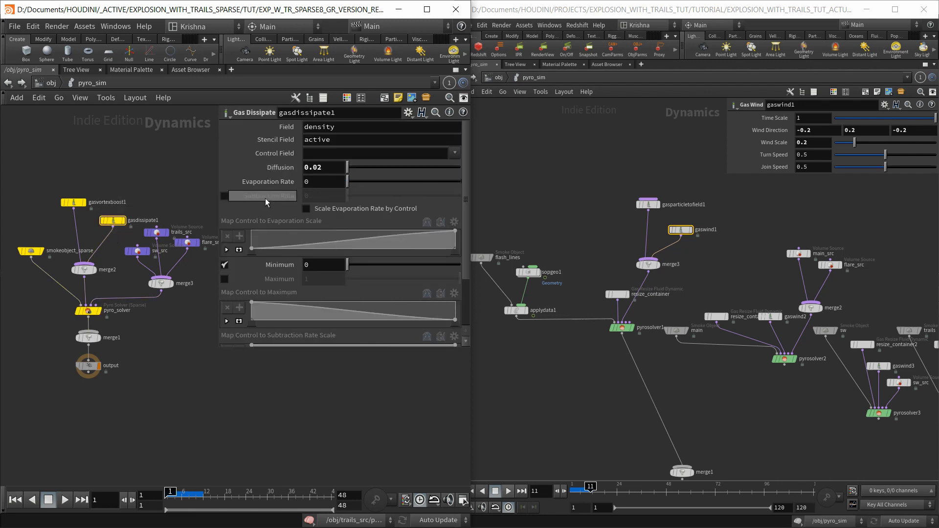
click(324, 190)
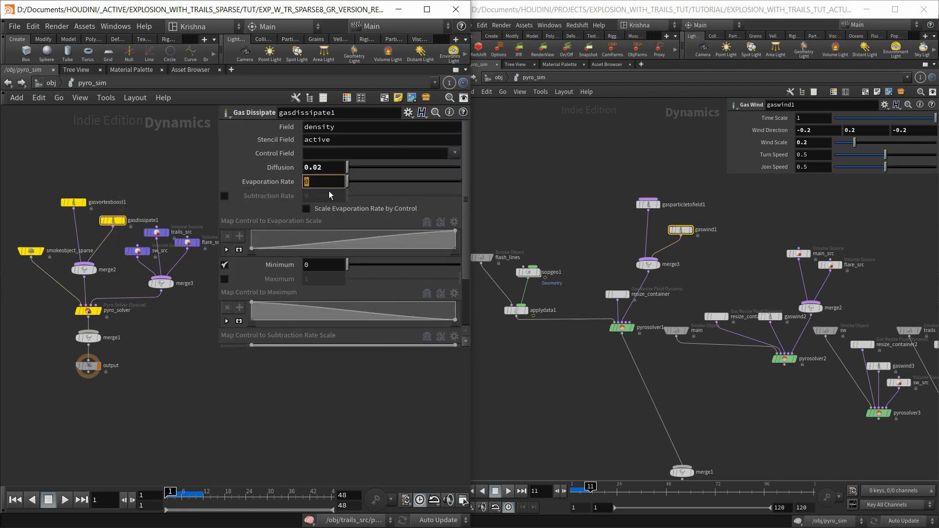
click(332, 185)
key(Return)
click(88, 311)
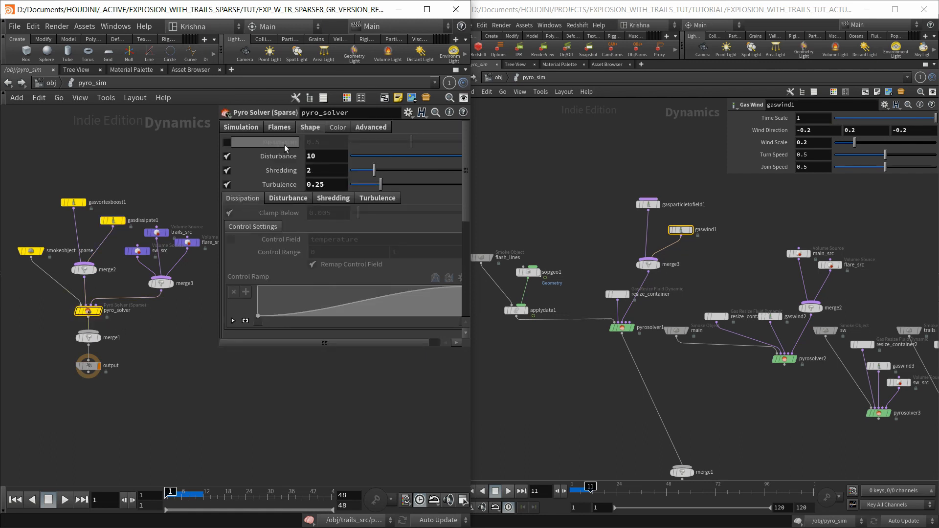
click(113, 220)
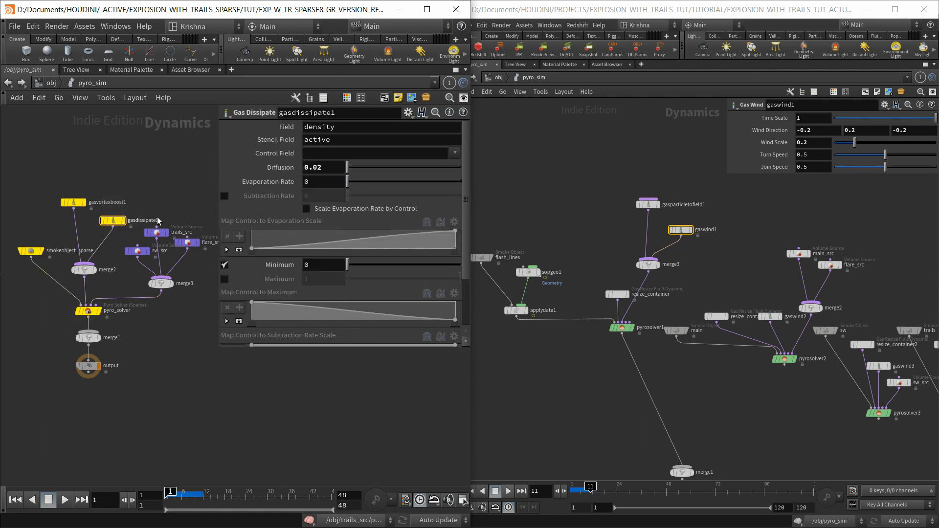
Select gasvortexboost1 and gasdissipate1 together, and open the parameters of the sw_src volume source
middle_drag(166, 201, 151, 190)
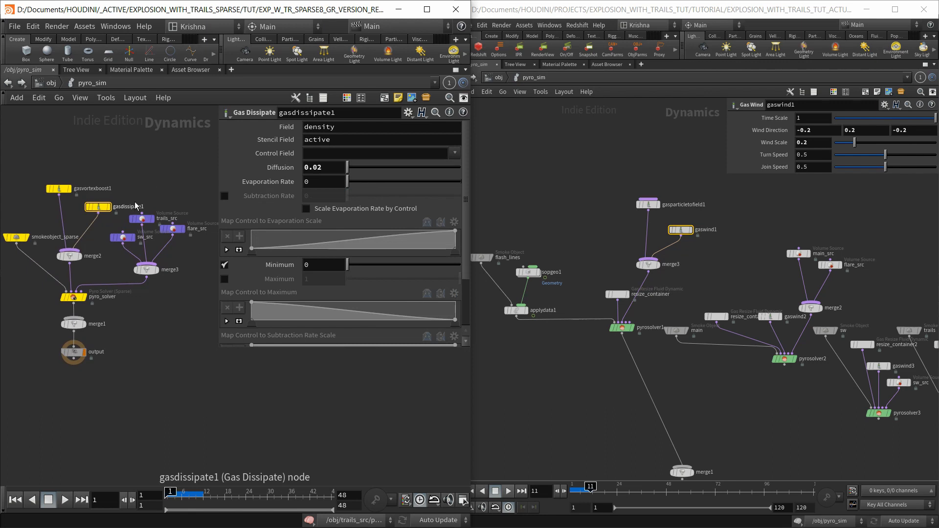
drag(112, 156, 72, 224)
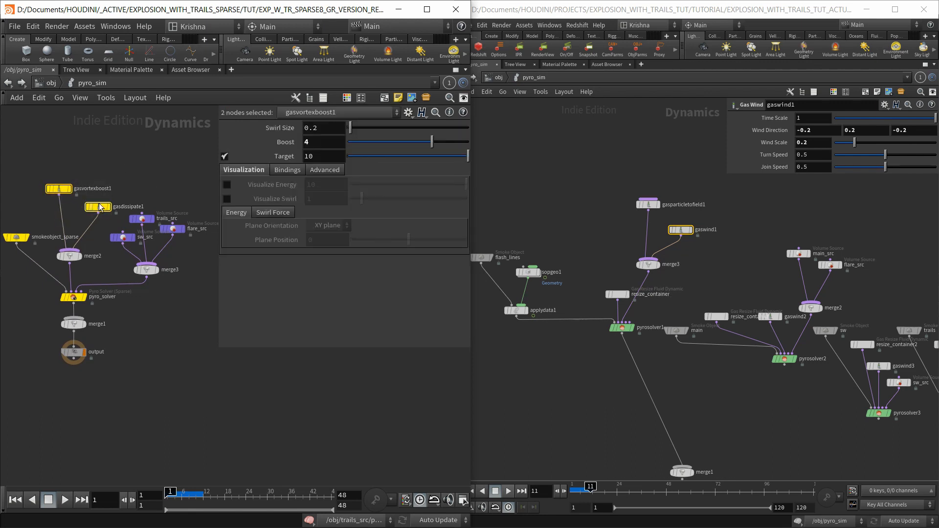
middle_drag(143, 177, 118, 172)
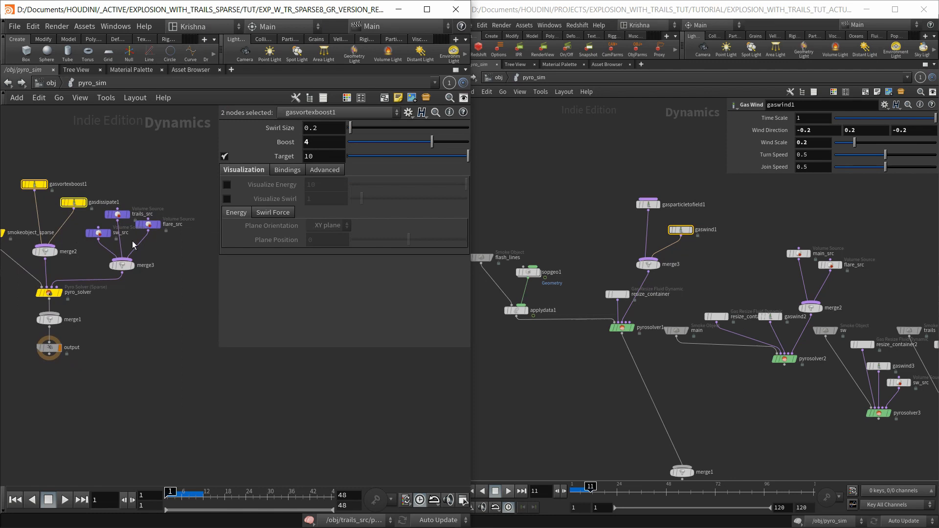
scroll(102, 249, up, 3)
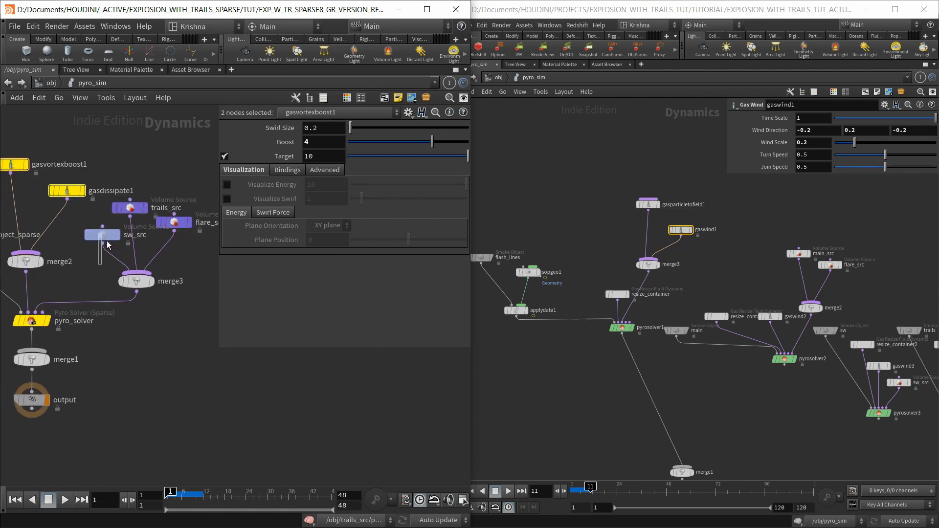
click(103, 235)
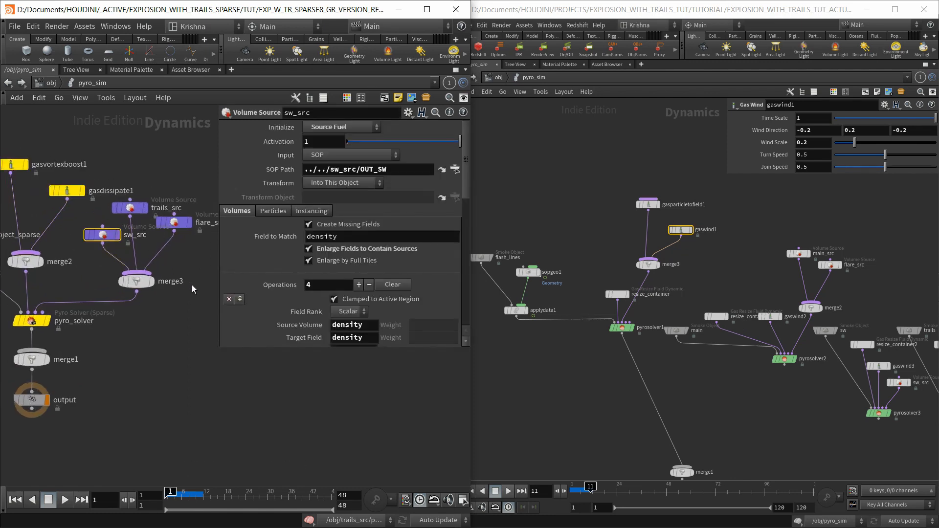
click(191, 298)
middle_drag(187, 311, 151, 322)
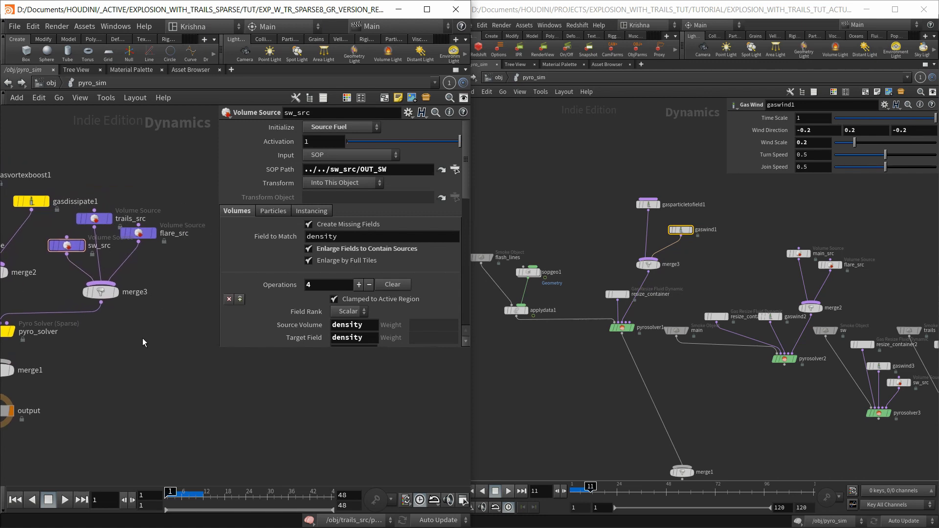
key(Tab)
text(volume)
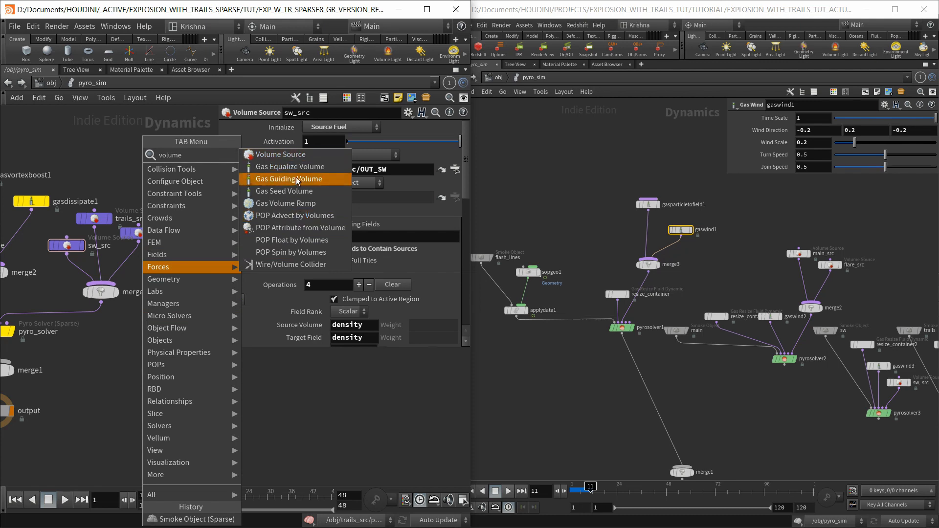
click(111, 359)
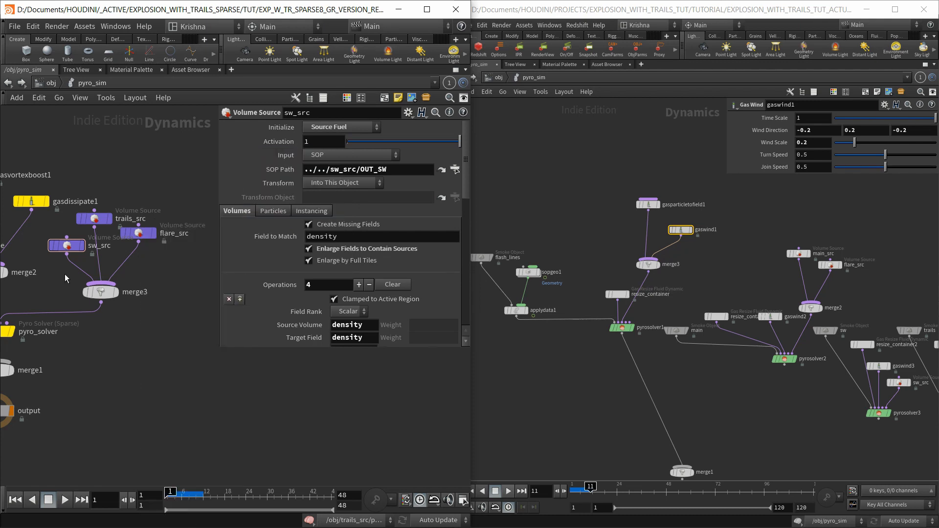
Show the sw_src volume source settings in both the sparse and the non-sparse project for comparison
click(66, 245)
middle_drag(733, 289, 700, 264)
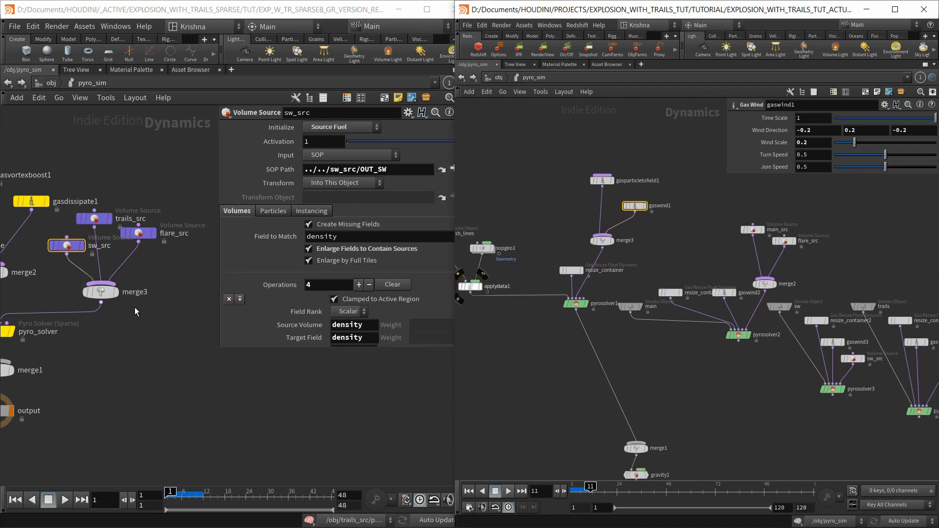
middle_drag(730, 391, 677, 390)
scroll(744, 293, up, 3)
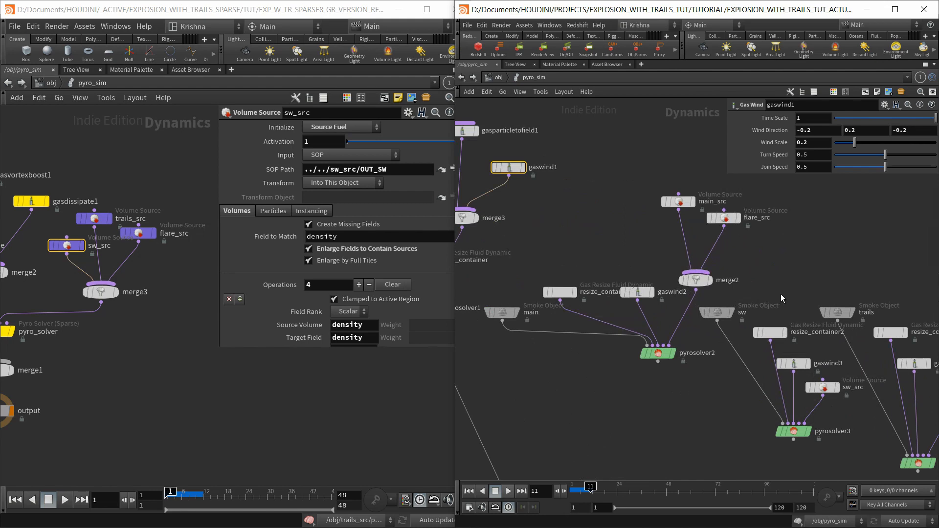
middle_drag(781, 294, 711, 280)
click(753, 373)
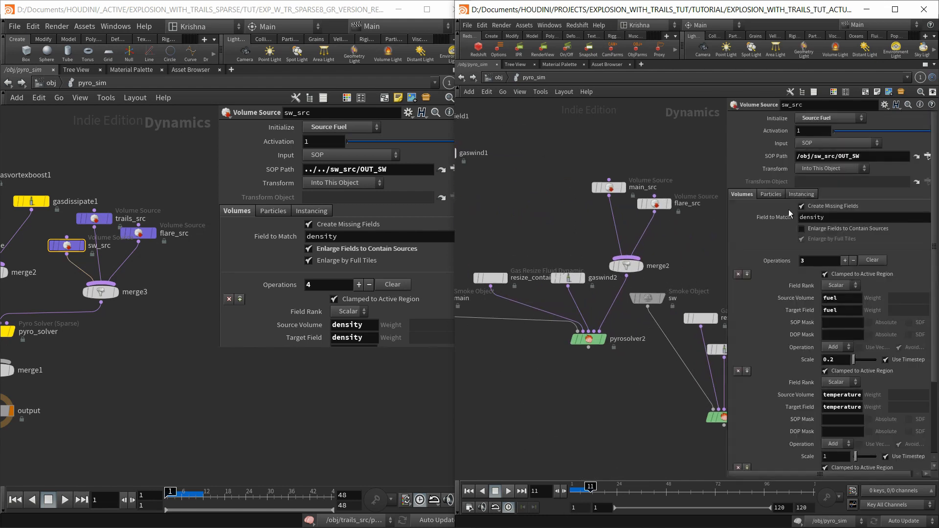
Extend the sparse project's parameter area downwards and compare the volume settings of the two sw_src nodes
scroll(275, 278, down, 2)
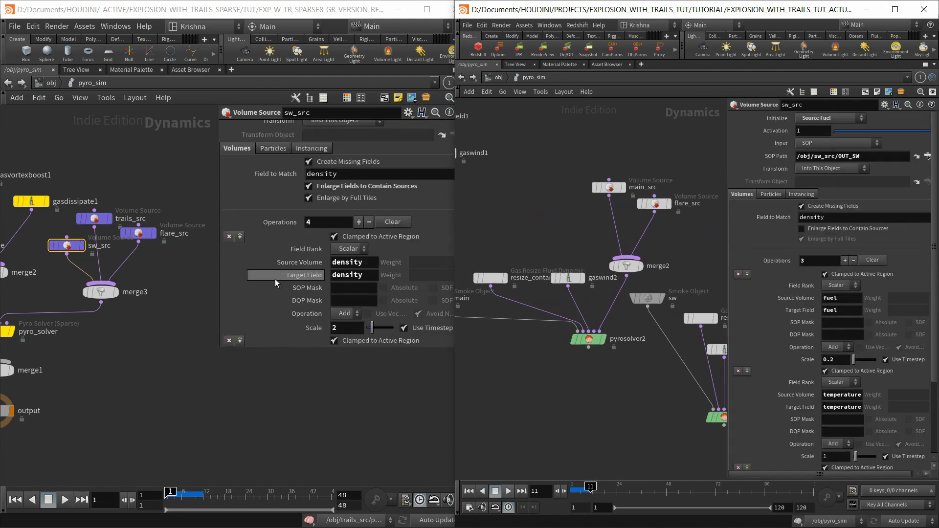
scroll(277, 267, up, 2)
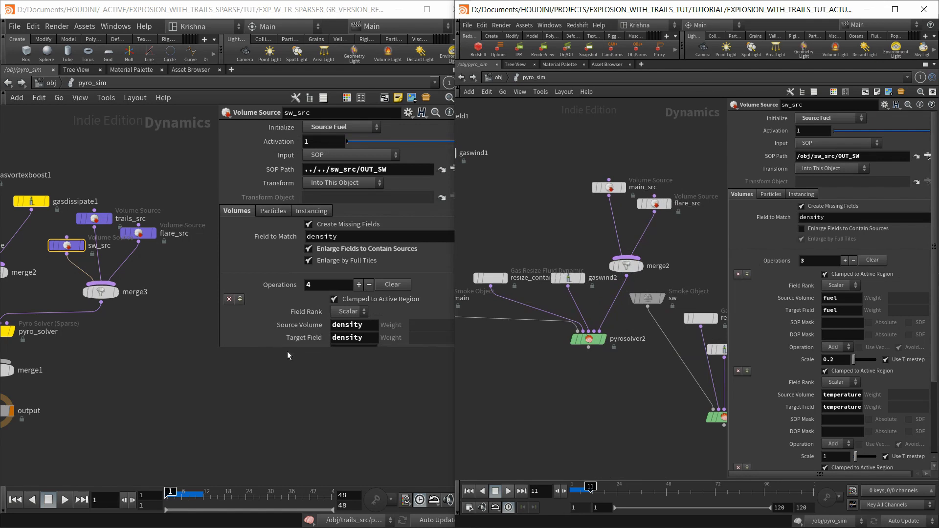
drag(292, 446, 292, 472)
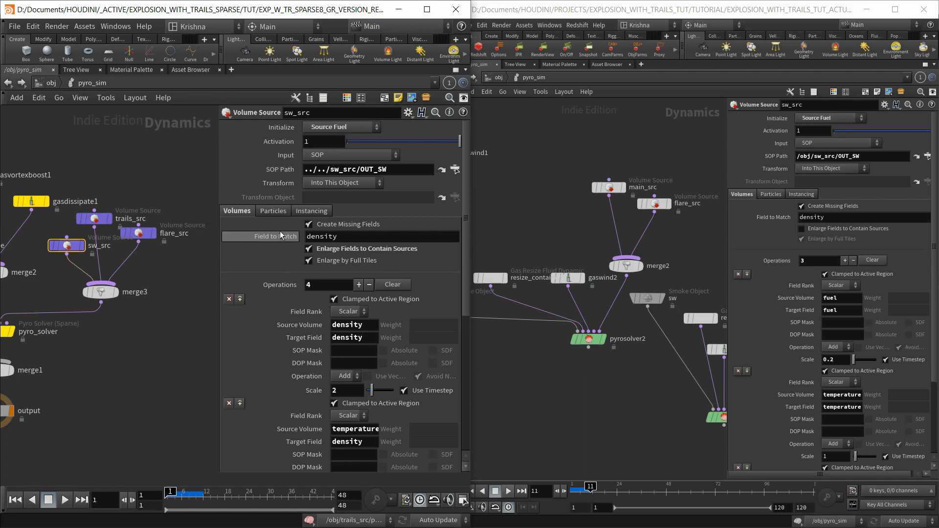
scroll(276, 242, down, 4)
scroll(810, 297, down, 2)
scroll(809, 296, down, 2)
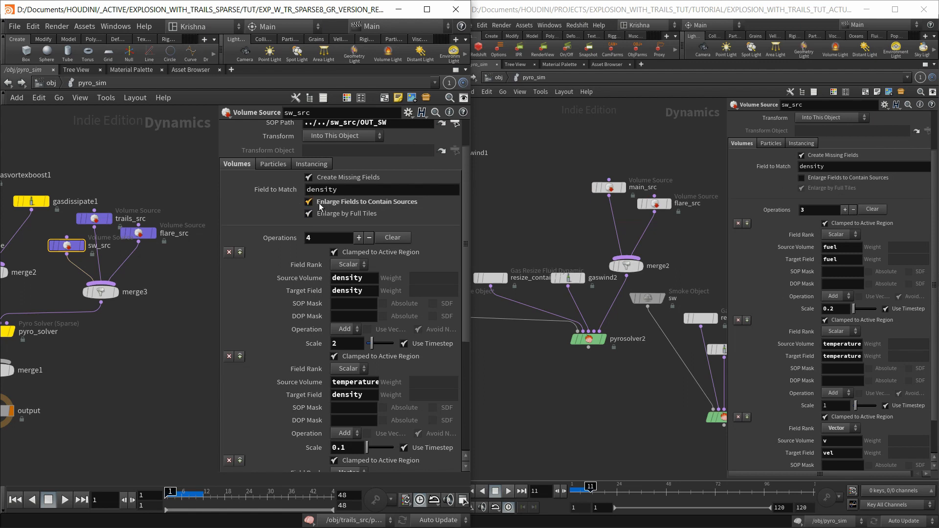
Maximize the sparse project window and toggle Enlarge Fields to Contain Sources on sw_src off and back on
mouse_move(321, 207)
click(426, 10)
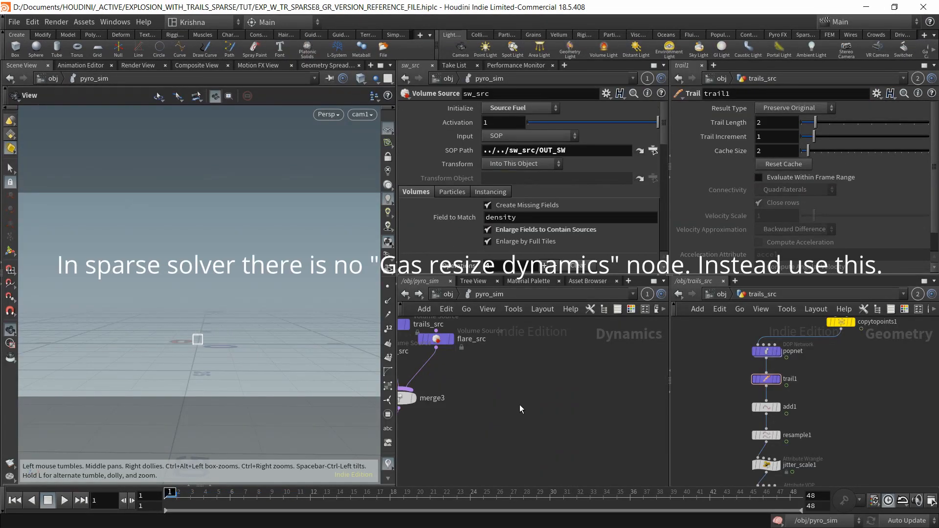
middle_drag(474, 380, 598, 428)
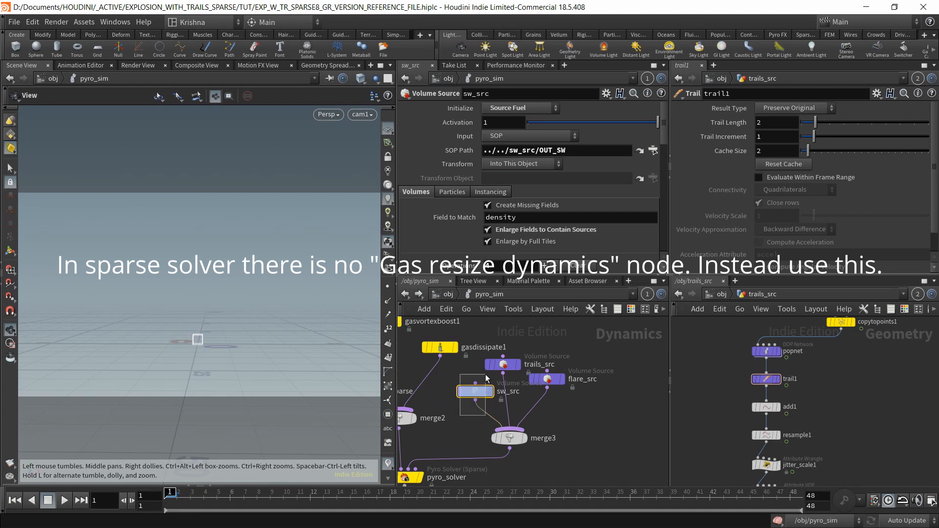
click(487, 230)
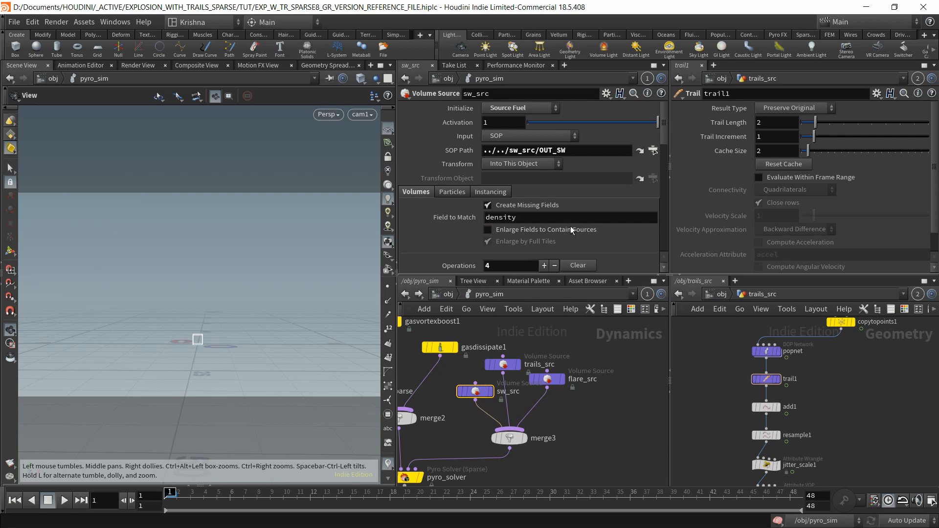
click(488, 229)
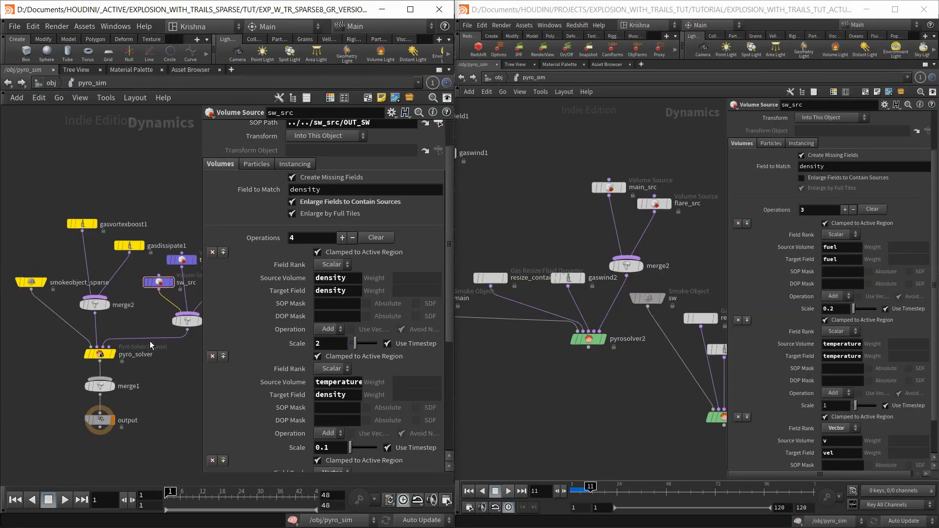
Bring the sw_src nodes and their connections into view in both the sparse and non-sparse networks
middle_drag(163, 367, 107, 373)
scroll(144, 343, down, 2)
scroll(141, 274, up, 3)
scroll(107, 375, up, 1)
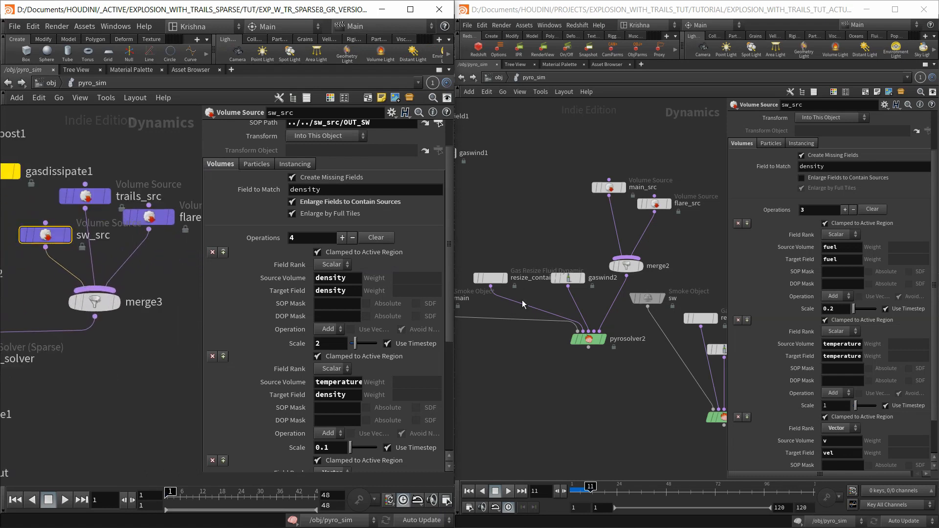
middle_drag(647, 391, 517, 363)
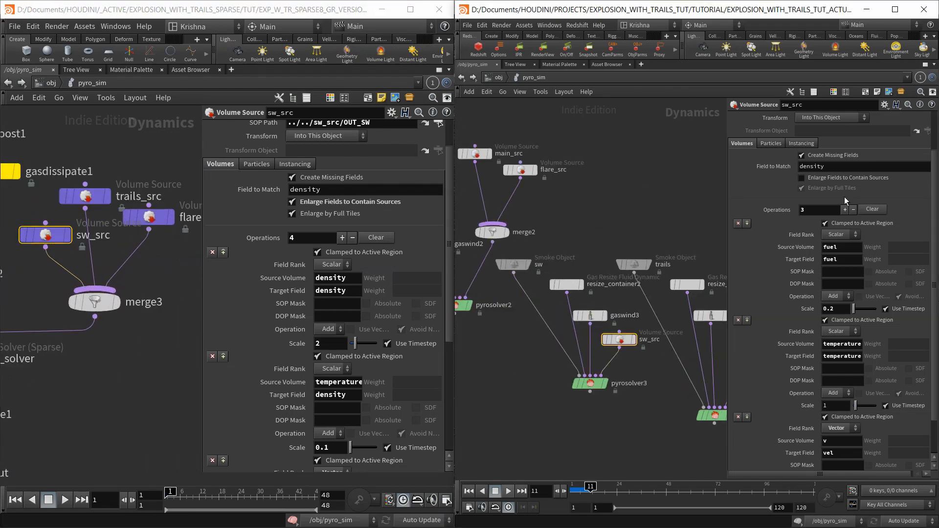
Examine the density, temperature, velocity and divergence operations of the sparse sw_src node
scroll(294, 292, down, 5)
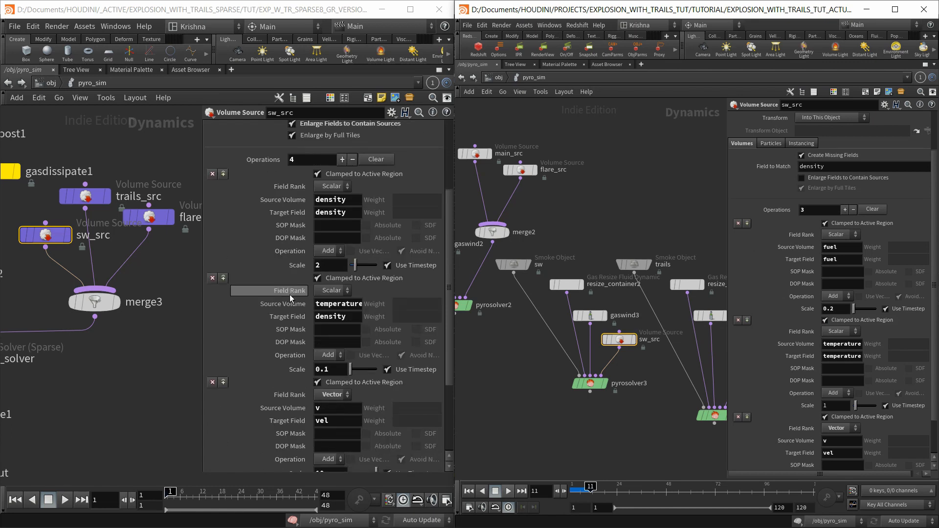
scroll(290, 295, down, 1)
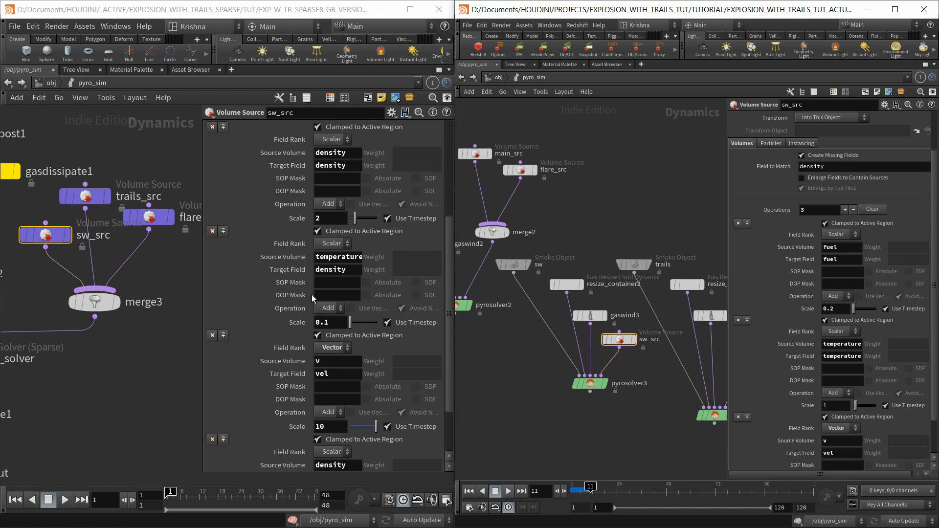
scroll(317, 317, down, 2)
scroll(316, 317, down, 4)
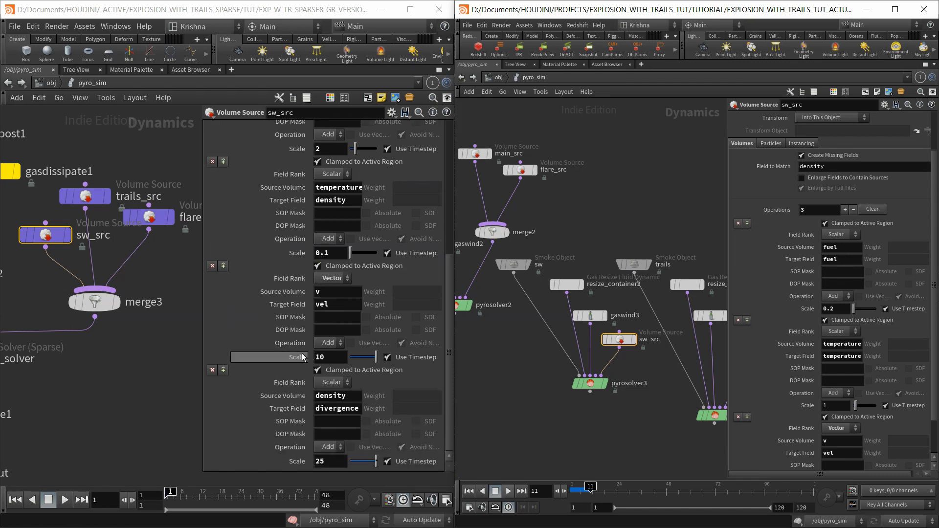
scroll(296, 357, up, 3)
scroll(307, 343, up, 10)
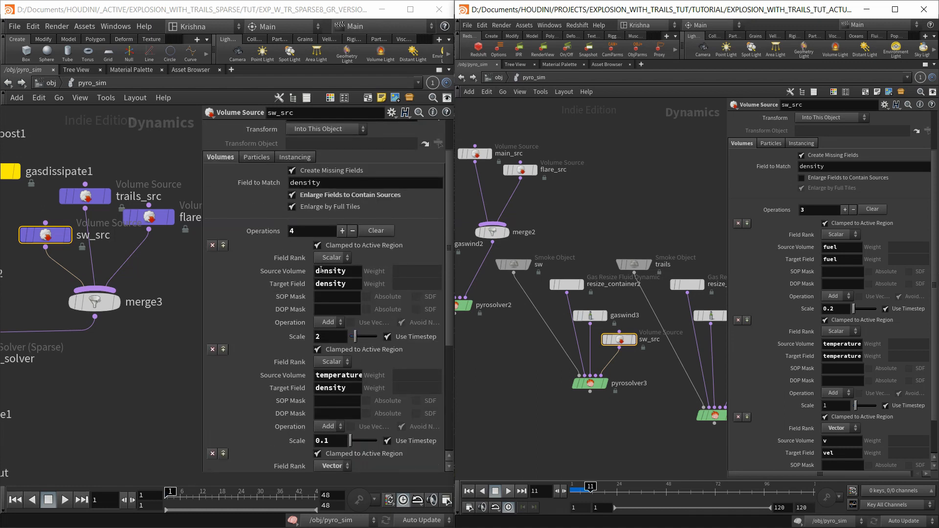
Review the source volume, target field, scale and available Operation modes of sw_src's first density operation, keeping Add
double_click(343, 272)
key(Tab)
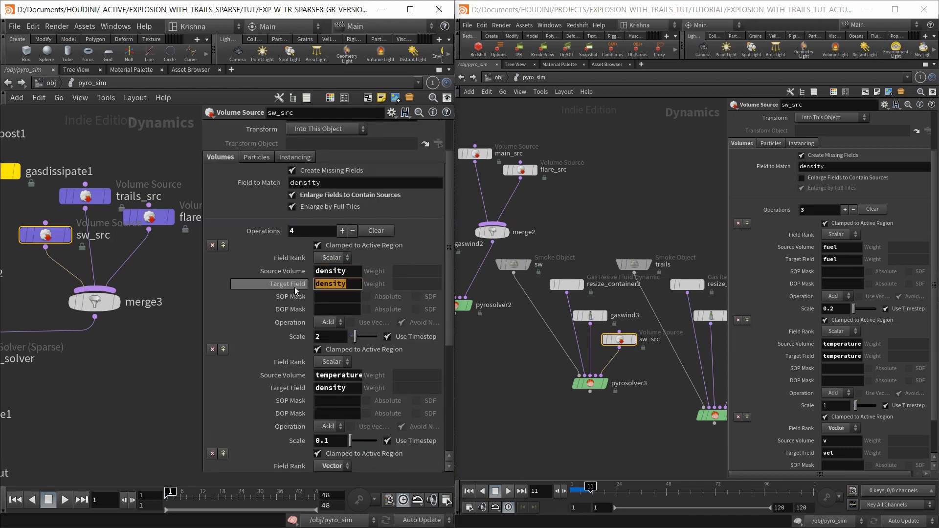
scroll(336, 340, down, 3)
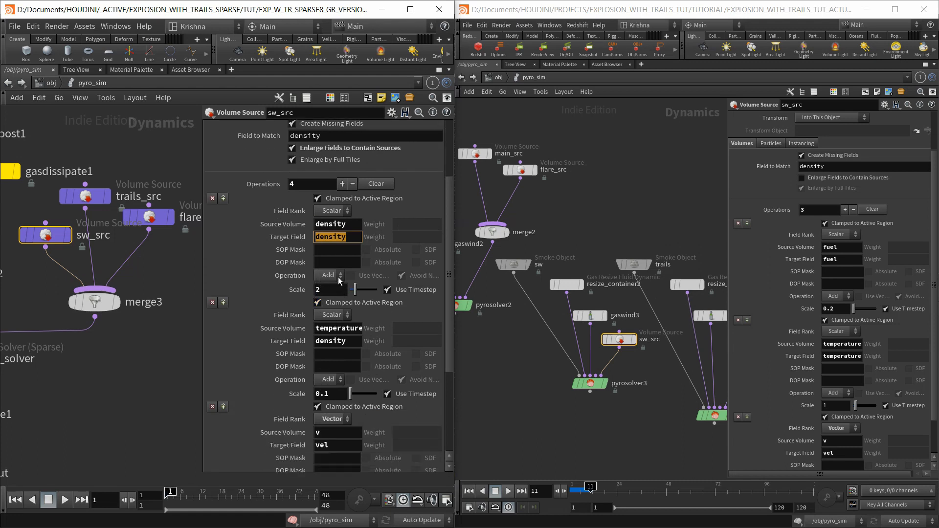
double_click(325, 289)
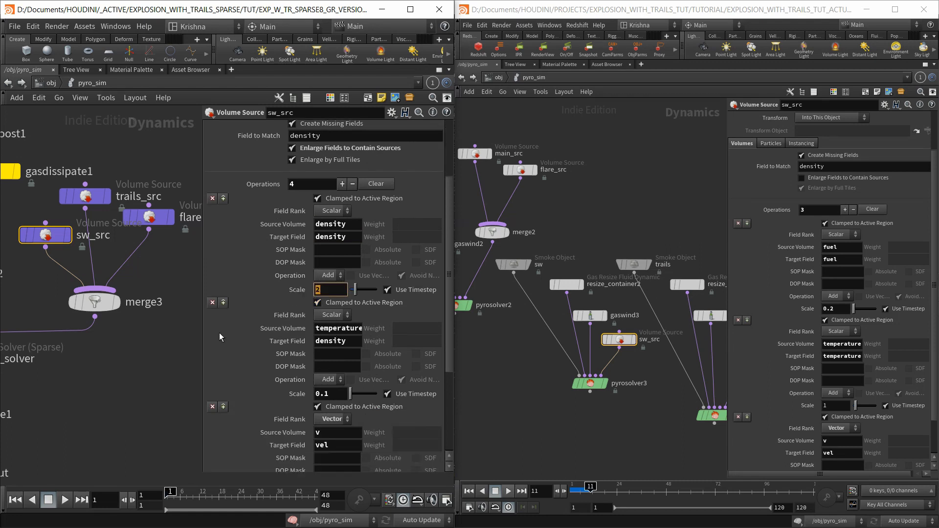
click(252, 301)
click(338, 276)
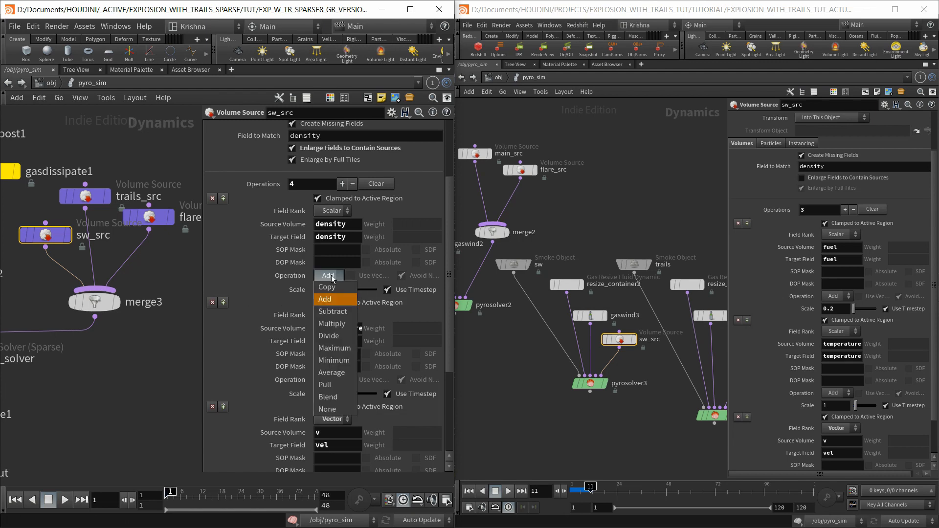
click(343, 301)
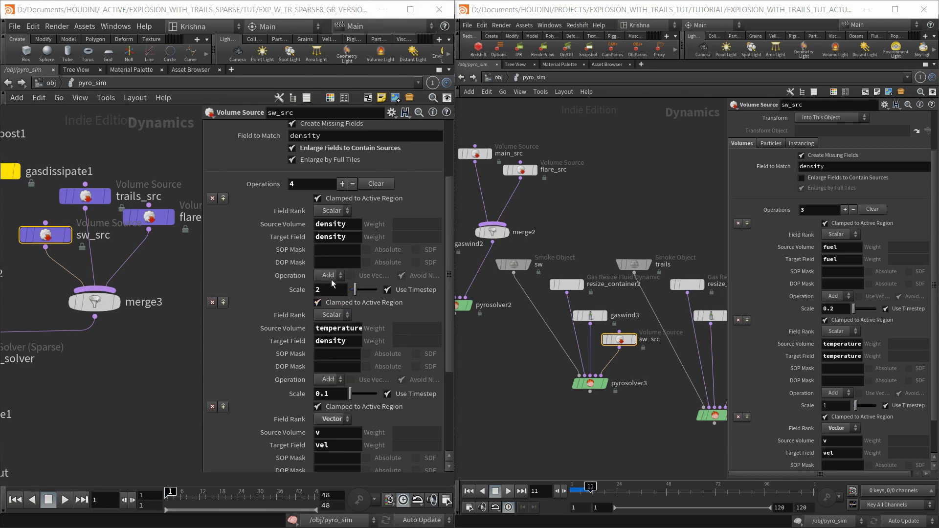
Check the Operation choices beside the scale of the sparse sw_src density source once more, leaving Add selected
click(330, 280)
click(336, 303)
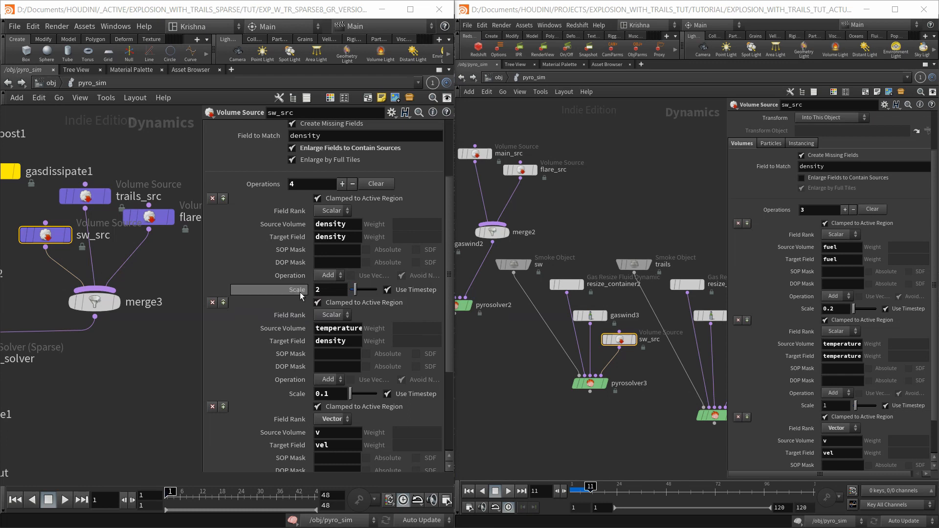
click(332, 276)
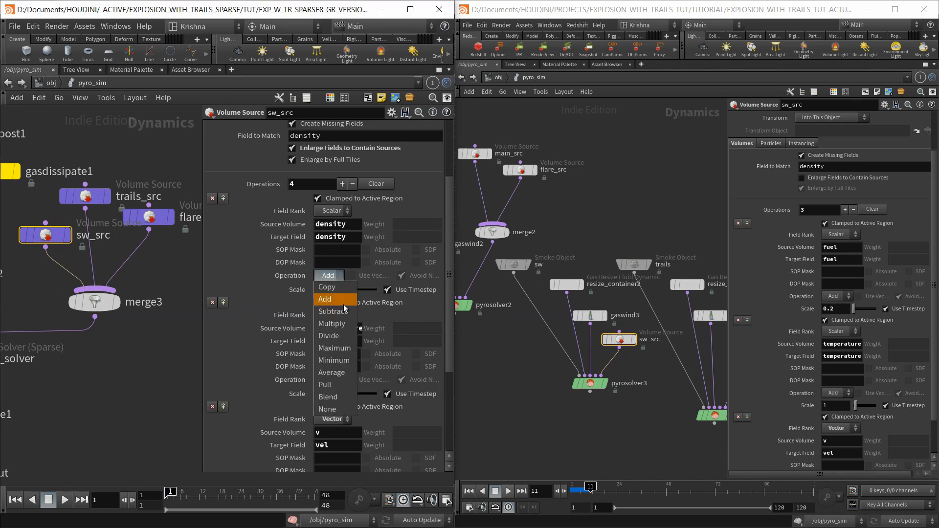
click(342, 300)
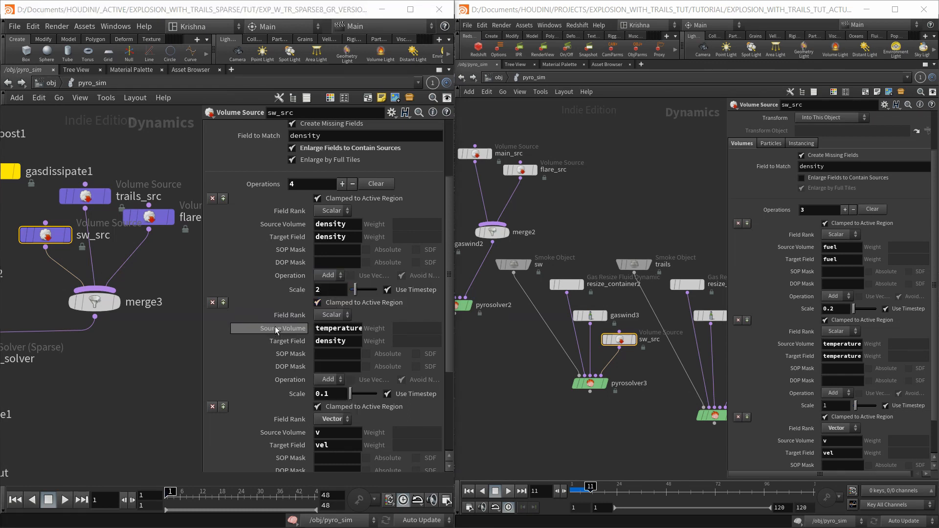
Examine the temperature-to-density, velocity and divergence operations and their scales in the sparse sw_src, comparing them with the non-sparse sw_src
scroll(278, 330, down, 2)
scroll(824, 340, down, 3)
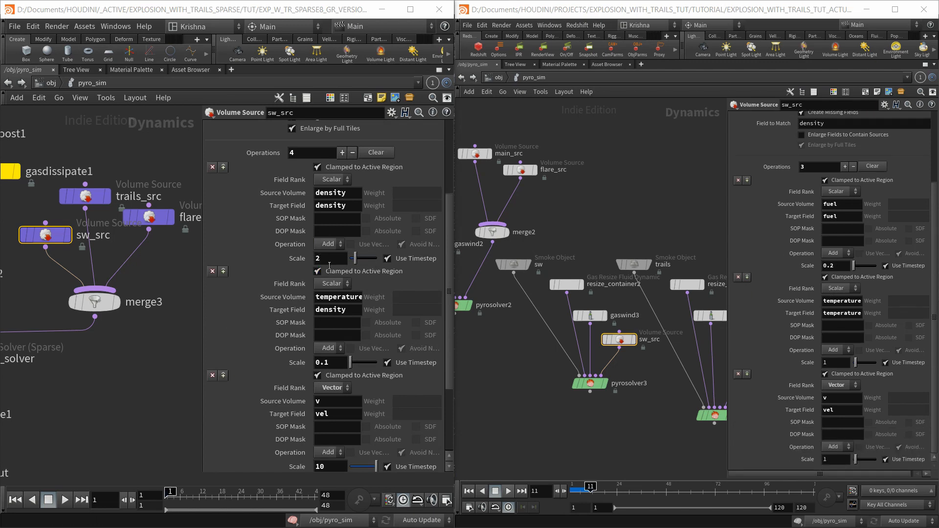
scroll(294, 293, down, 4)
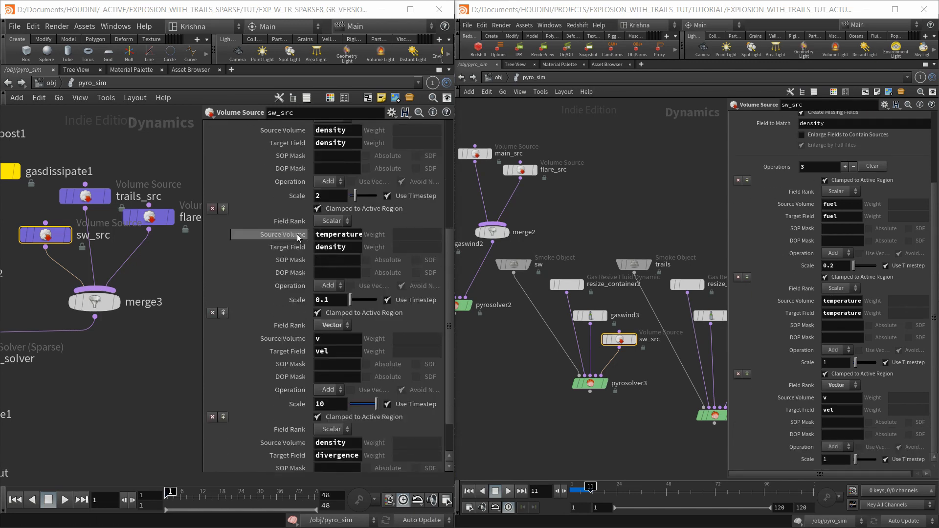
drag(315, 234, 306, 251)
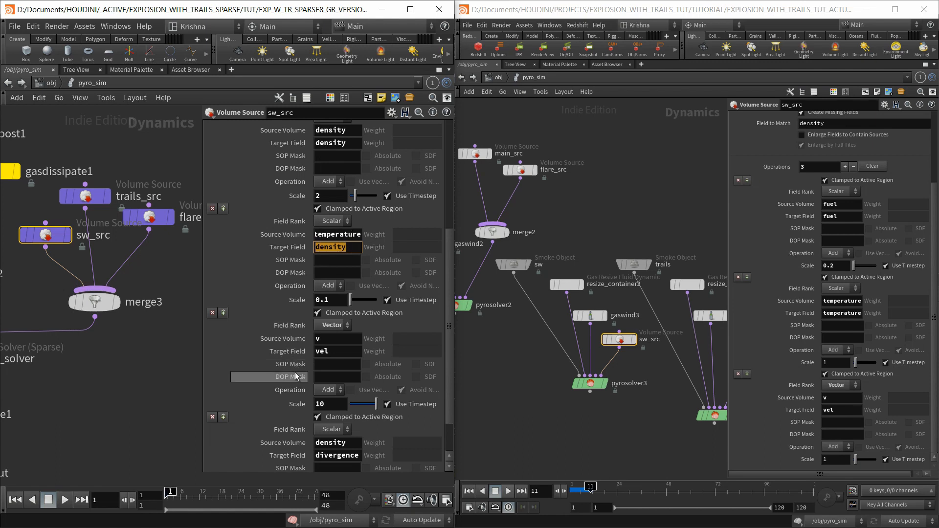
scroll(300, 375, down, 1)
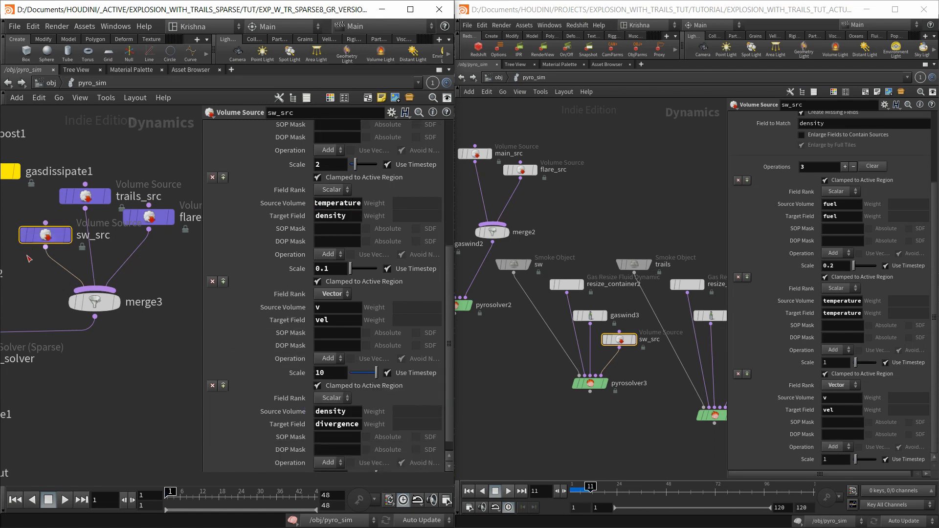
mouse_move(61, 239)
scroll(297, 285, up, 3)
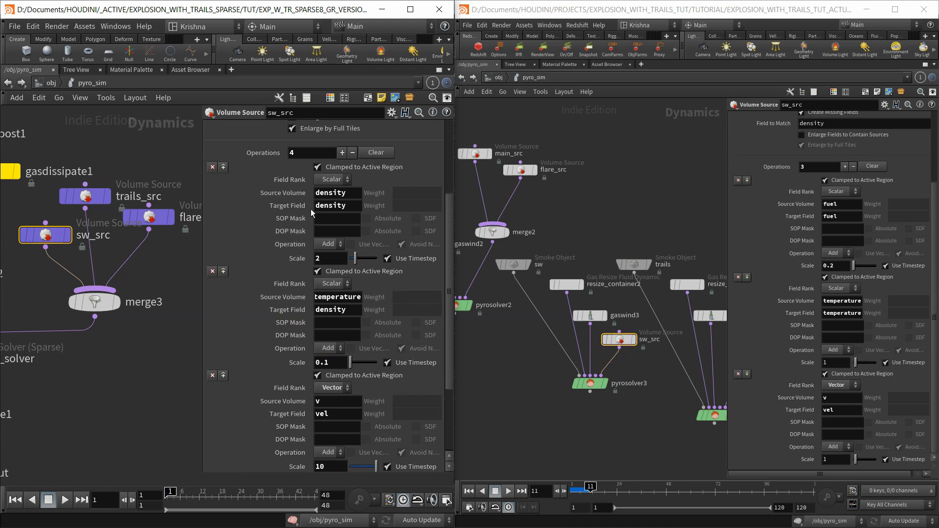
scroll(290, 298, down, 2)
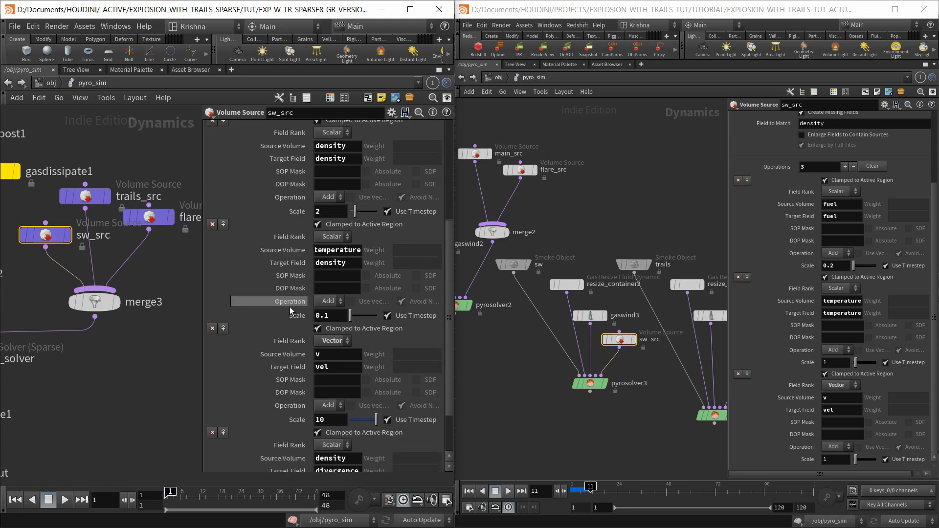
scroll(343, 313, down, 2)
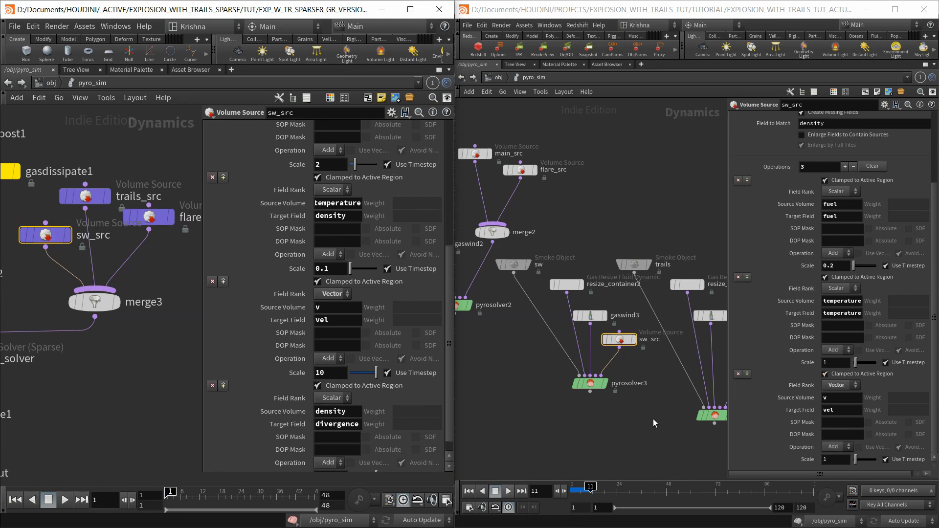
scroll(272, 330, down, 1)
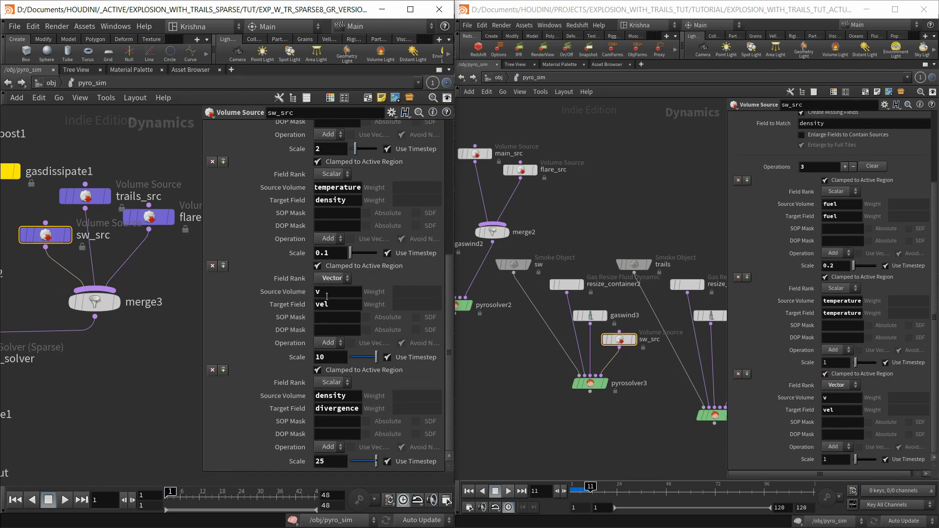
Cut the trails_src and flare_src wires into merge3, leaving only sw_src connected
double_click(322, 357)
click(162, 374)
key(y)
drag(145, 274, 84, 264)
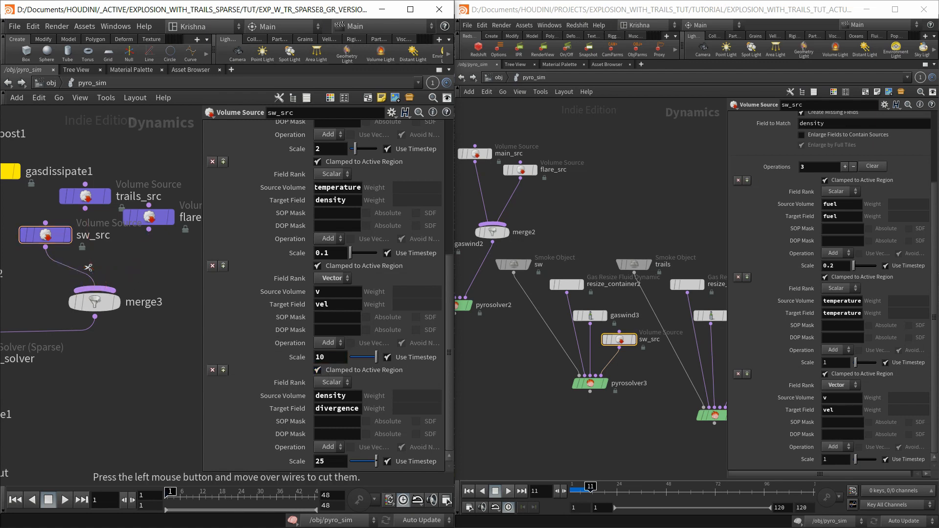
Maximize the sparse project window, restore its full pane layout and select the output node of pyro_sim
click(415, 16)
key(ctrl+b)
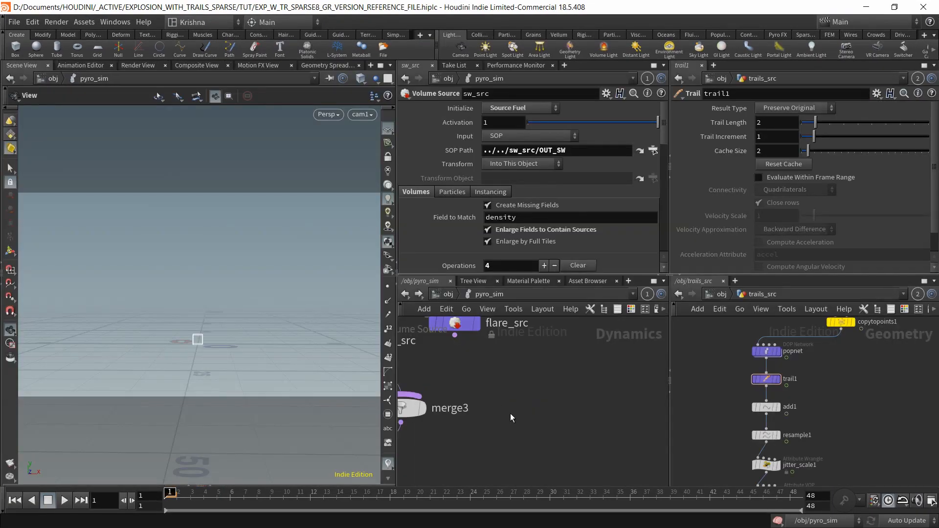
scroll(511, 414, down, 5)
middle_drag(510, 414, 585, 394)
click(533, 424)
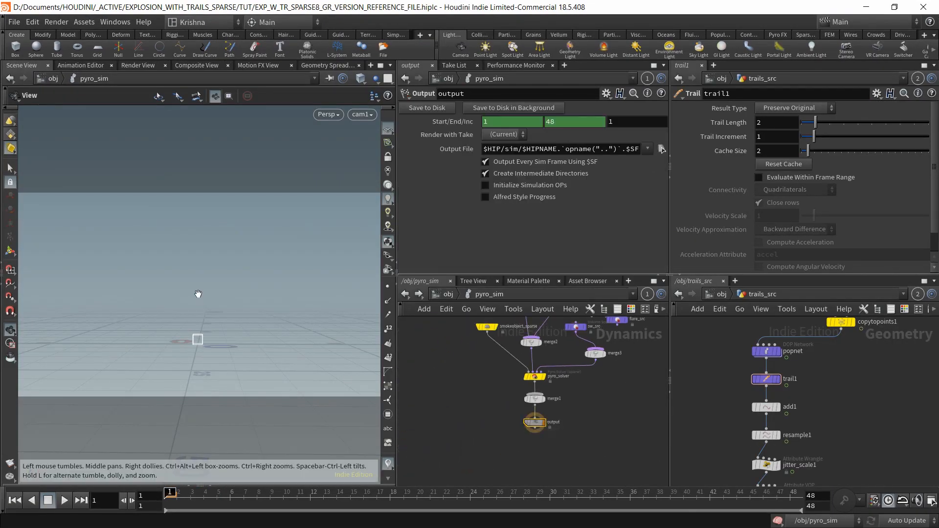
Simulate the shockwave on its own and inspect the expanding smoke ring from above and at an angle, replaying it from frame 1
drag(198, 293, 212, 371)
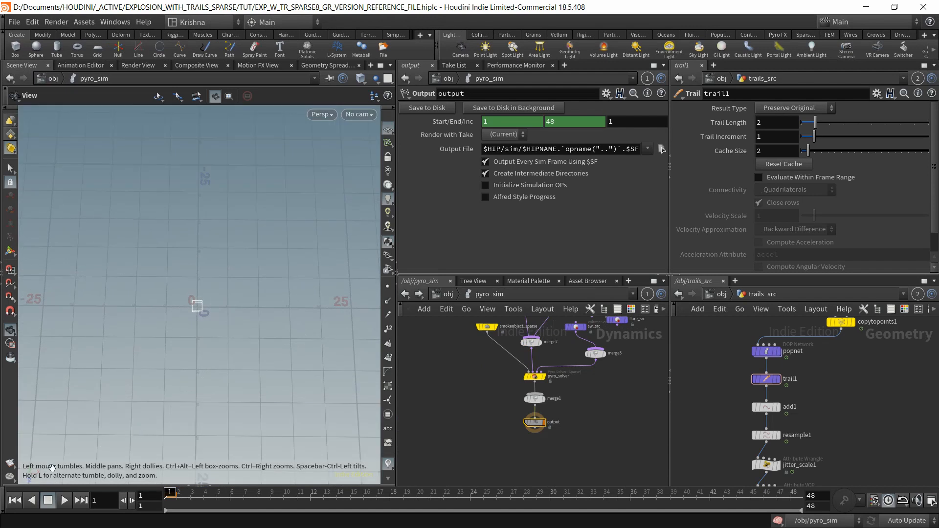
click(65, 500)
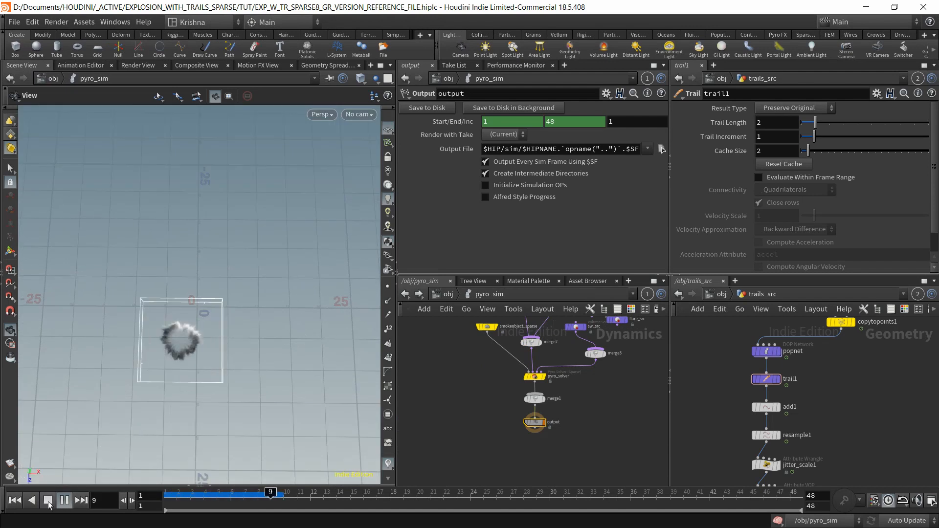
click(48, 501)
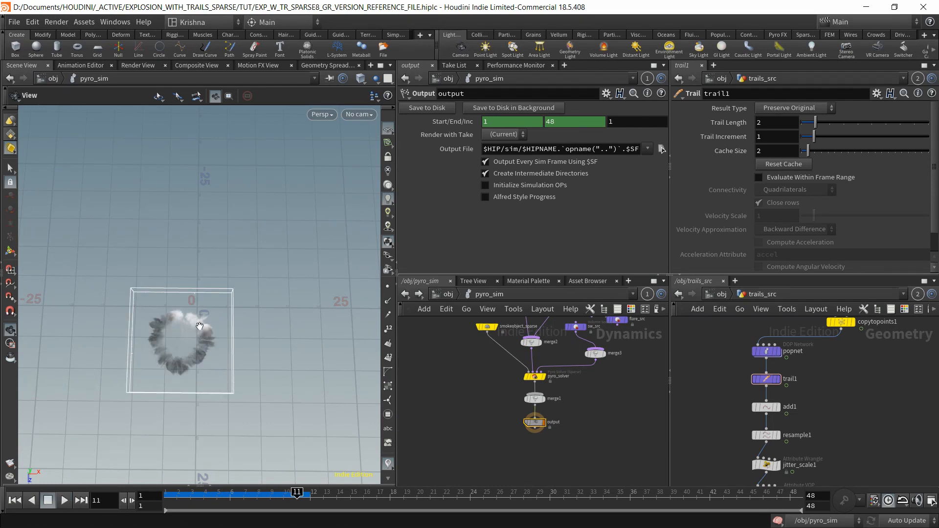
key(Right)
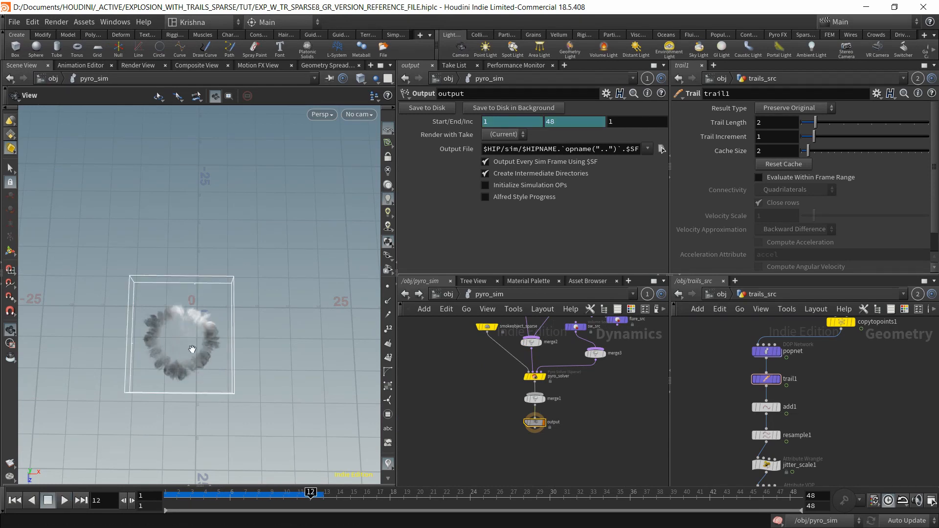
scroll(191, 349, up, 2)
drag(181, 357, 206, 341)
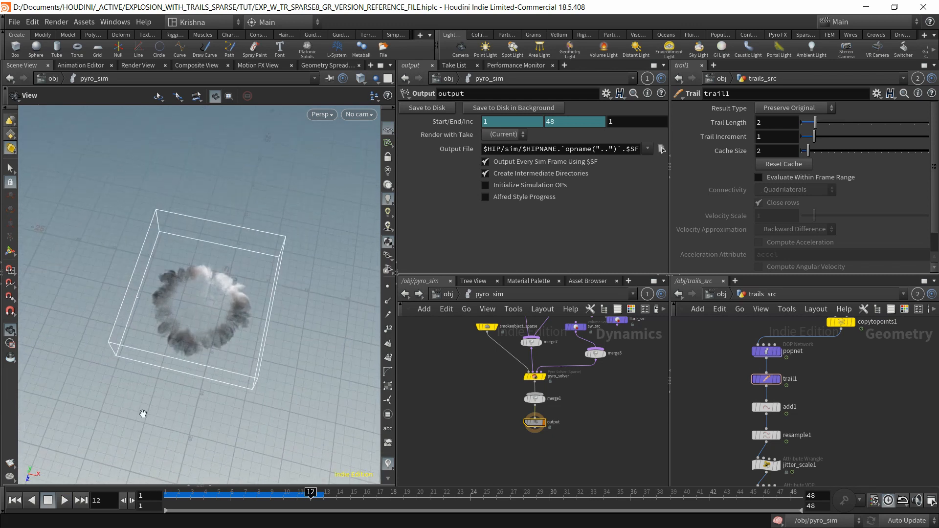
click(14, 500)
click(64, 500)
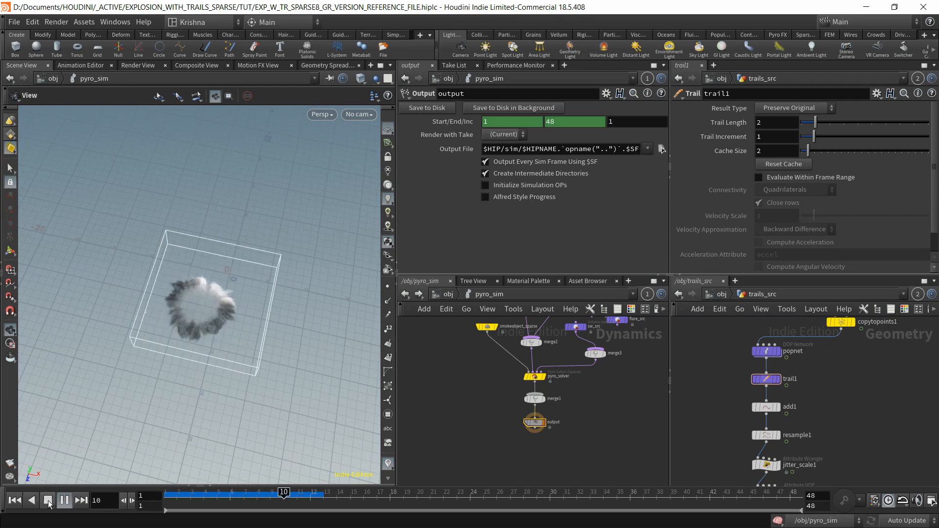
key(Escape)
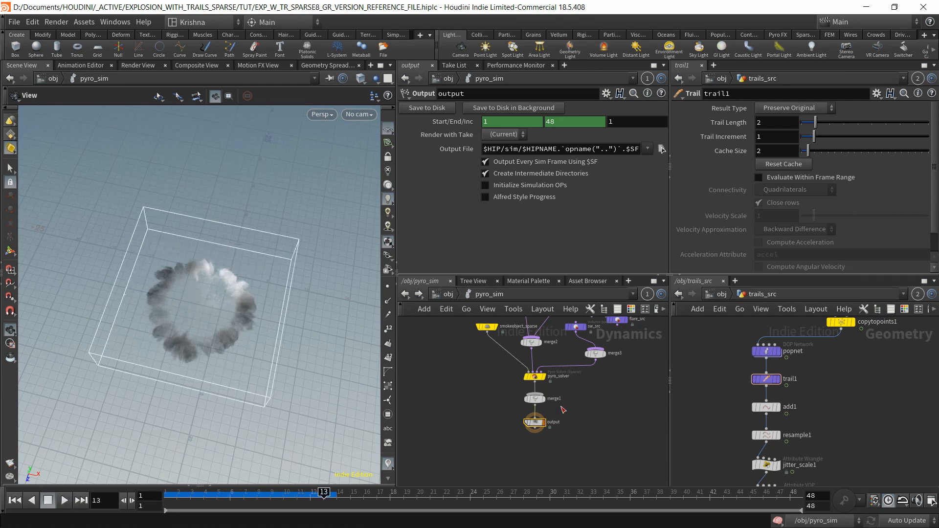
Set the scale of sw_src's v-to-vel operation to 1 and simulate the shockwave from frame 1
middle_drag(601, 340, 588, 397)
click(562, 385)
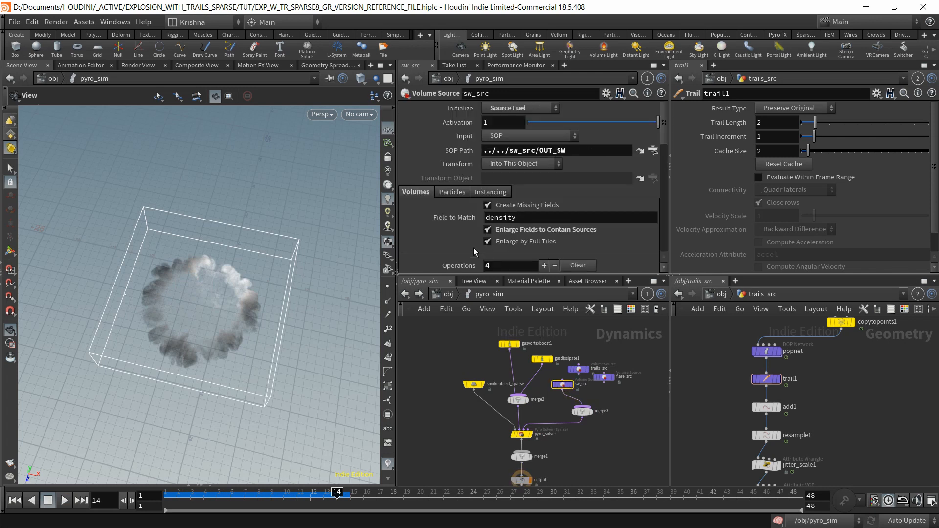
scroll(466, 230, down, 15)
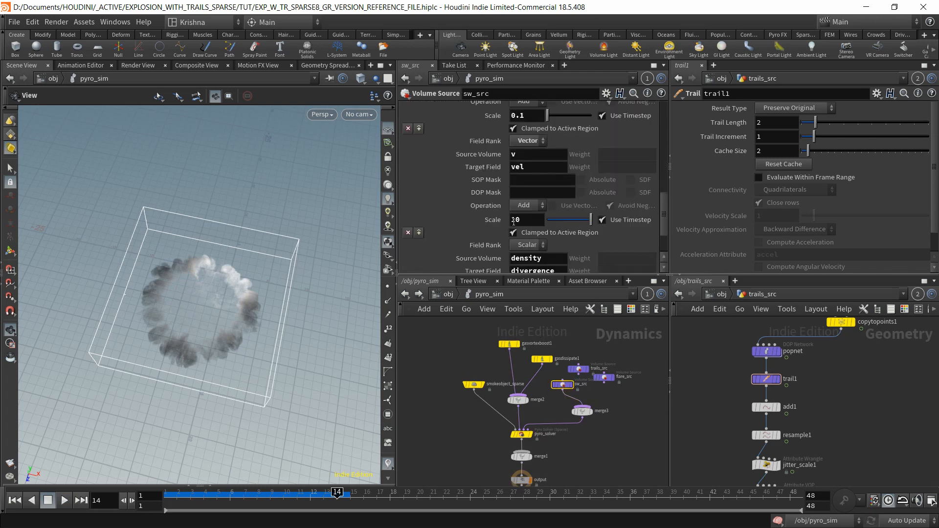
text(1)
key(Return)
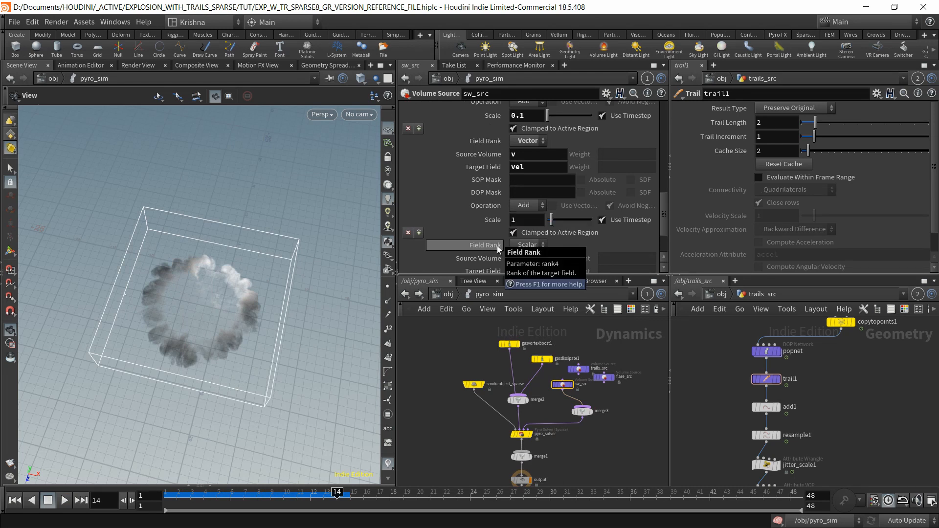
click(15, 500)
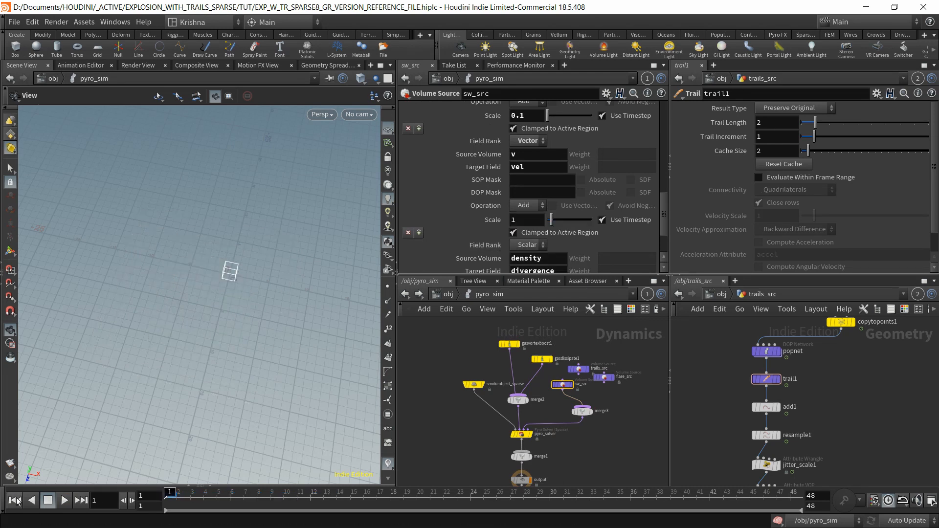
click(64, 500)
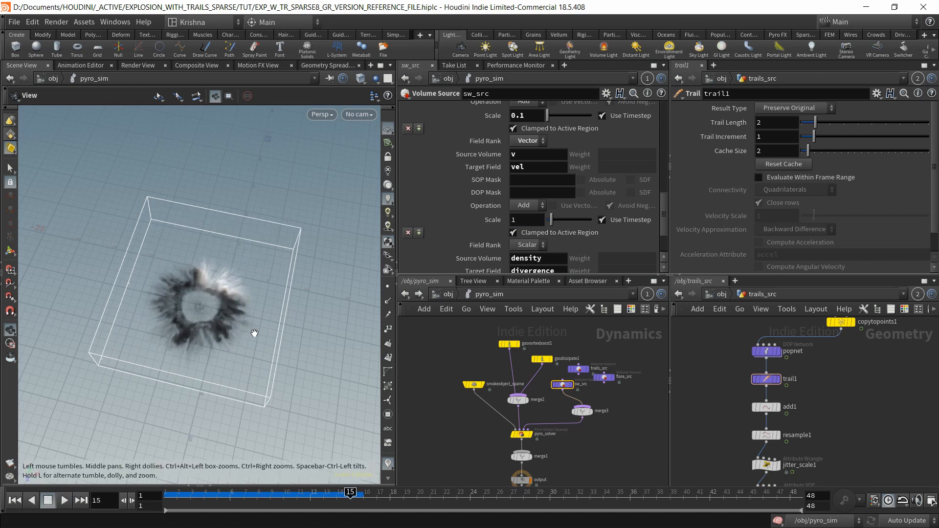
Return to frame 1 and set the scale of sw_src's v-to-vel operation back to 10
click(15, 500)
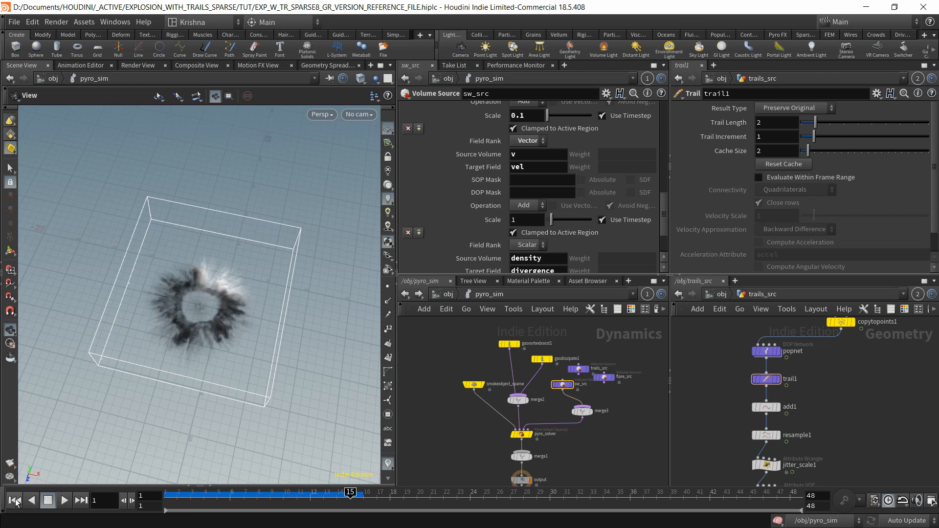
click(529, 223)
text(0)
key(Return)
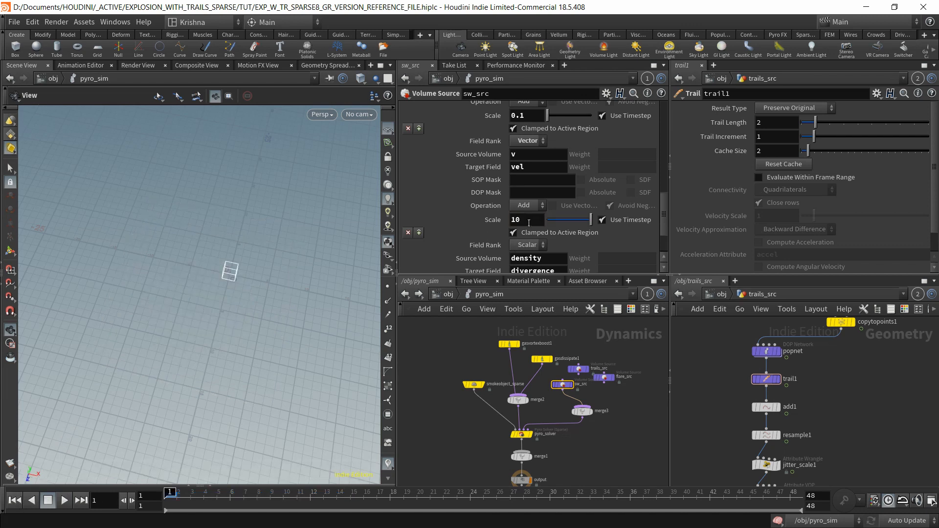
Set the target field of sw_src's first density operation to burn and simulate the first frames
scroll(480, 239, down, 10)
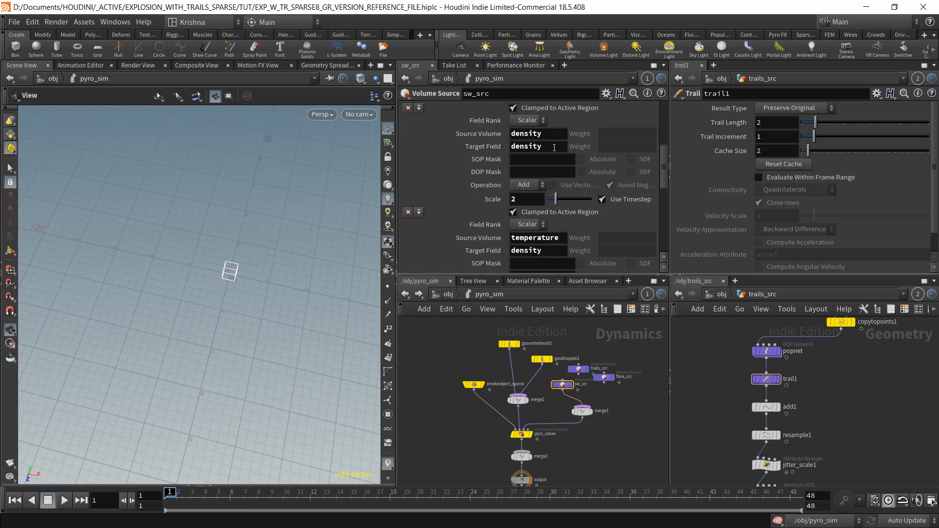
double_click(554, 147)
text(burn)
key(Return)
click(64, 500)
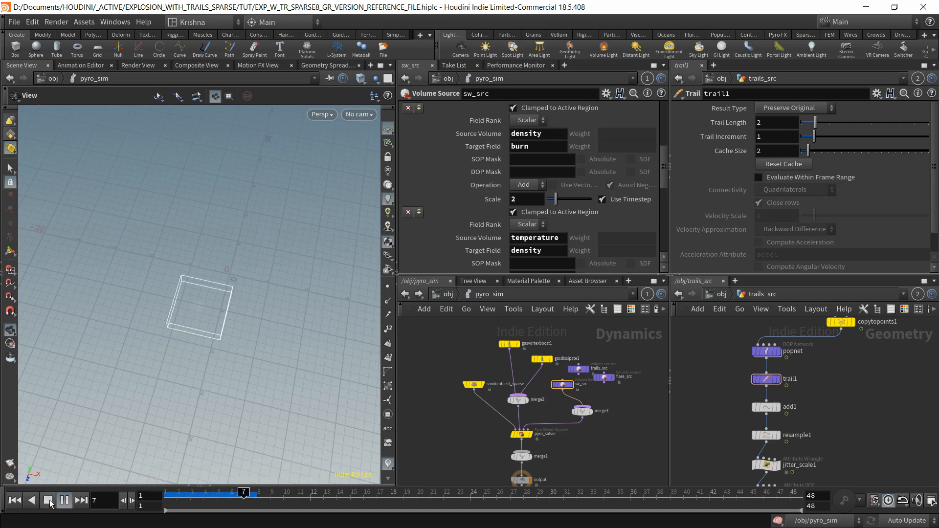
click(47, 500)
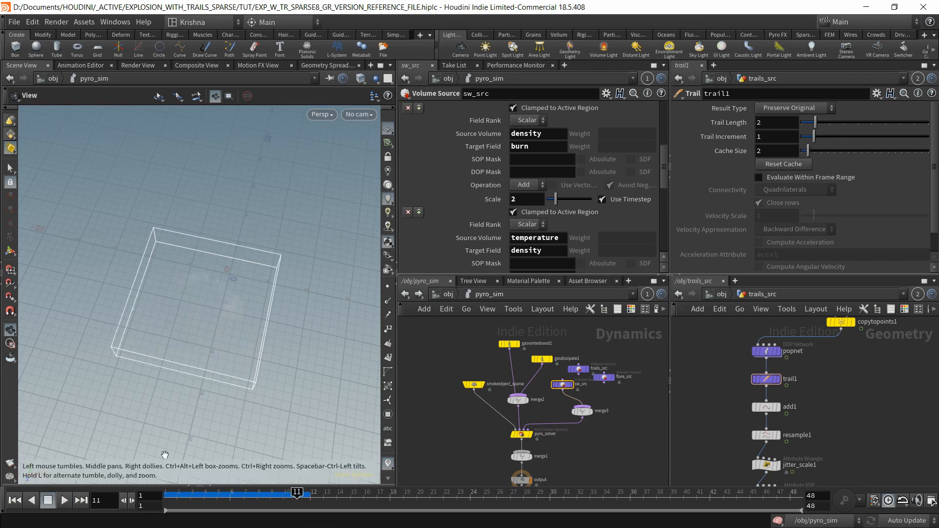
Open the pyro_import network, simulate the explosion through pyrolook4 from frame 1, and inspect the shockwave before returning to frame 1
click(15, 500)
click(442, 295)
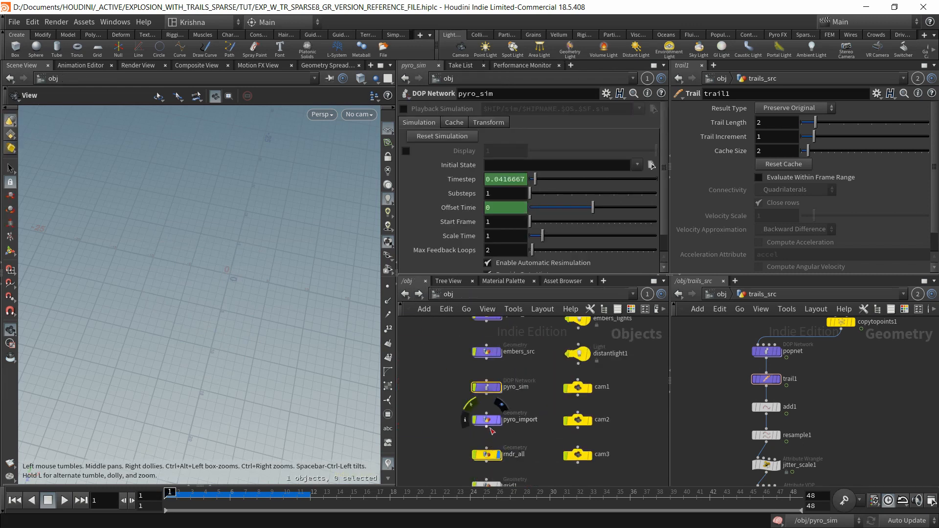
double_click(492, 426)
click(521, 426)
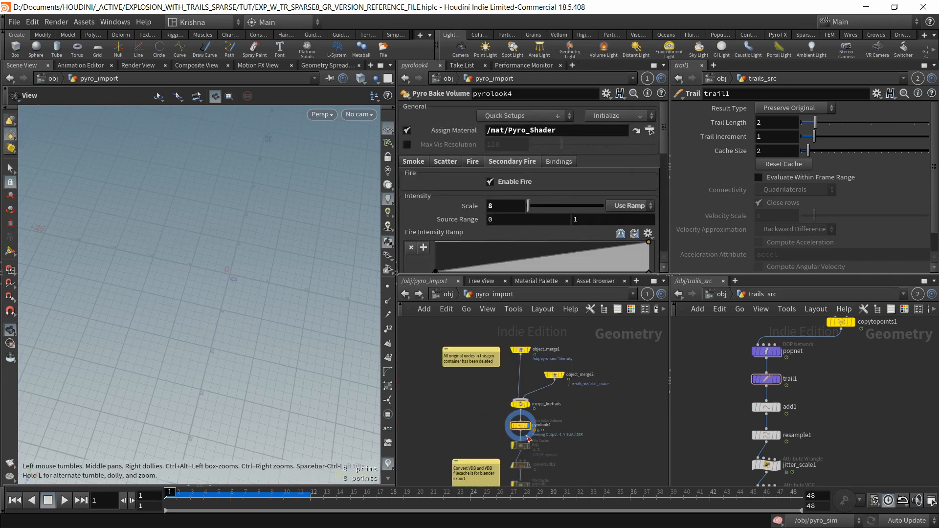
scroll(522, 426, up, 5)
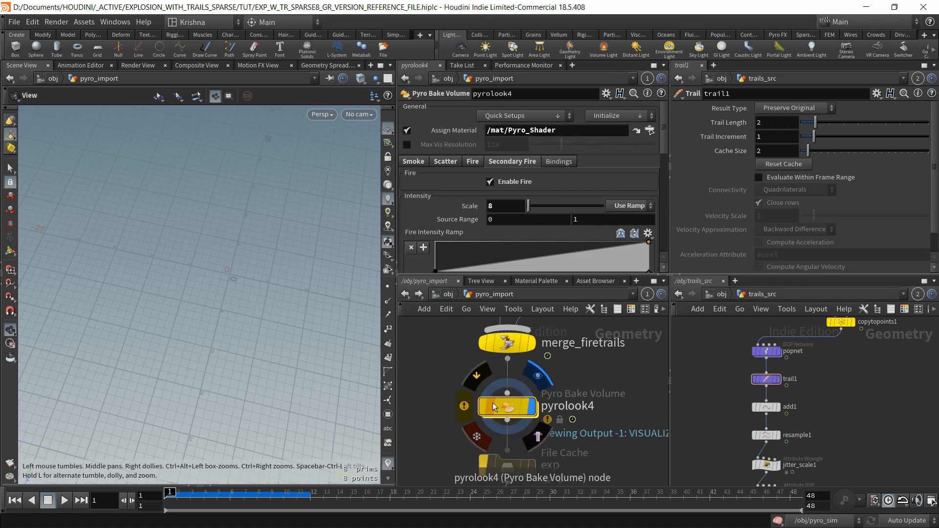
click(64, 500)
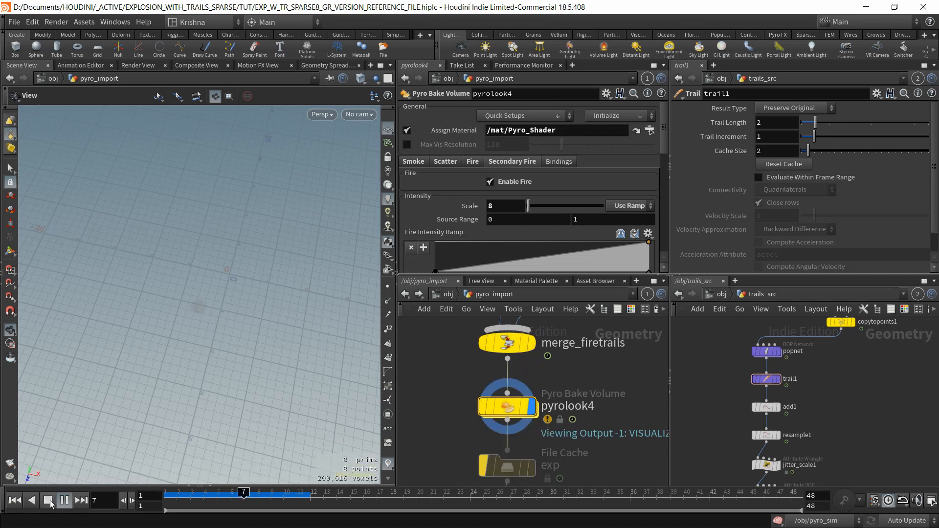
click(48, 500)
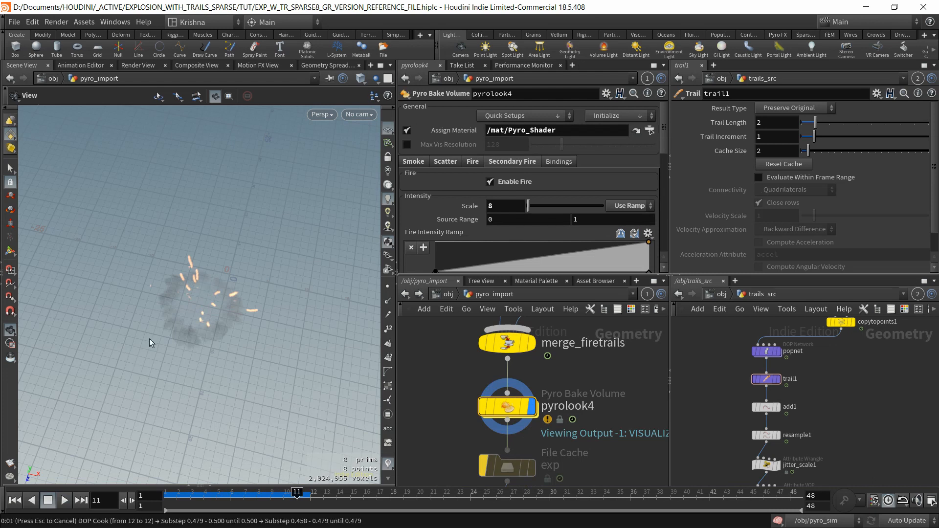
scroll(200, 301, up, 3)
drag(199, 302, 169, 325)
click(13, 503)
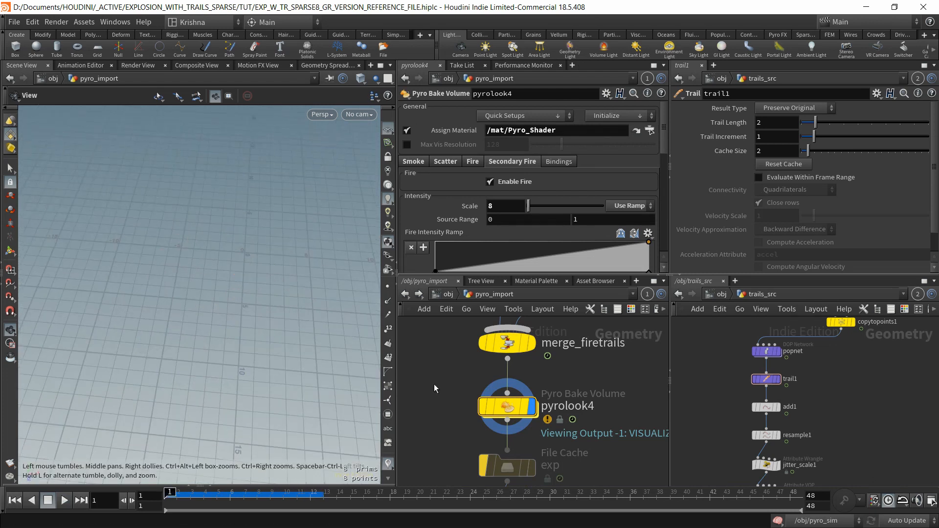
Open the sw_src geometry network and check which attributes its rasterize node outputs
scroll(445, 342, down, 3)
click(448, 294)
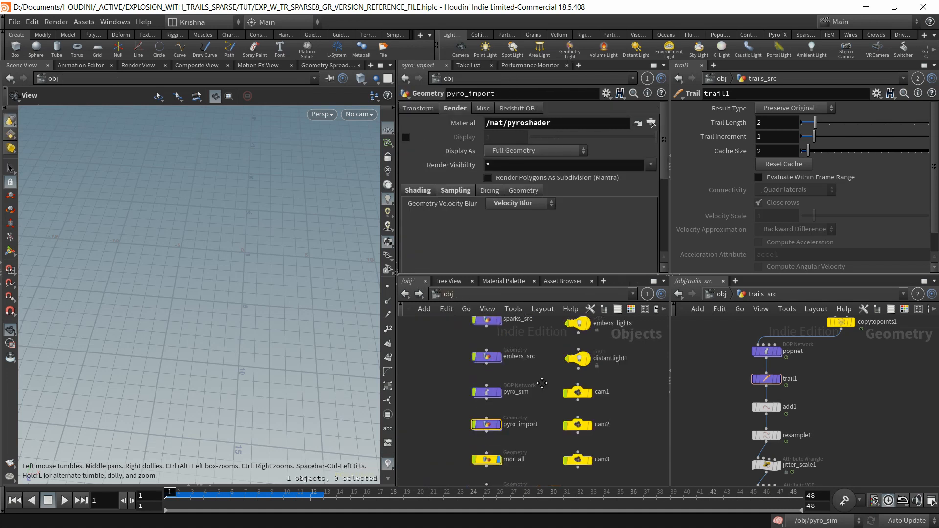
middle_drag(534, 379, 541, 423)
double_click(492, 353)
scroll(559, 437, up, 5)
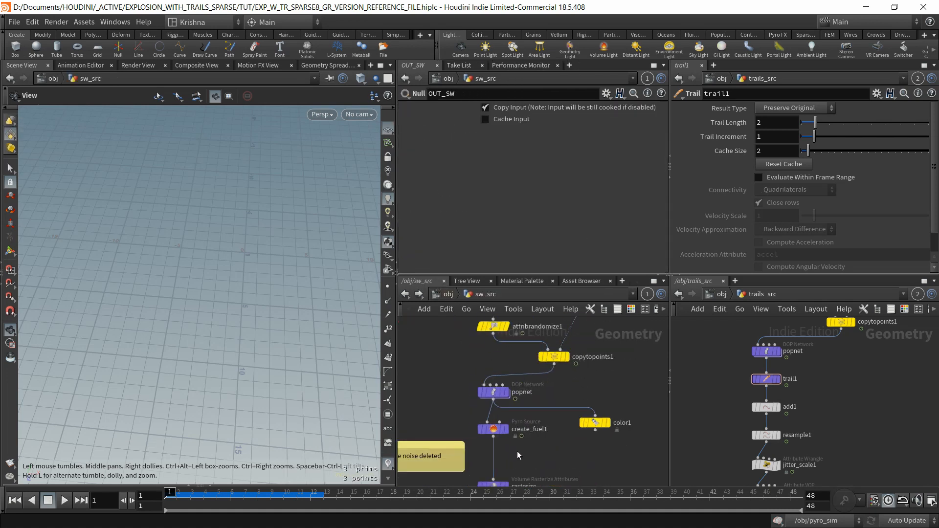
middle_drag(547, 469, 563, 410)
click(520, 426)
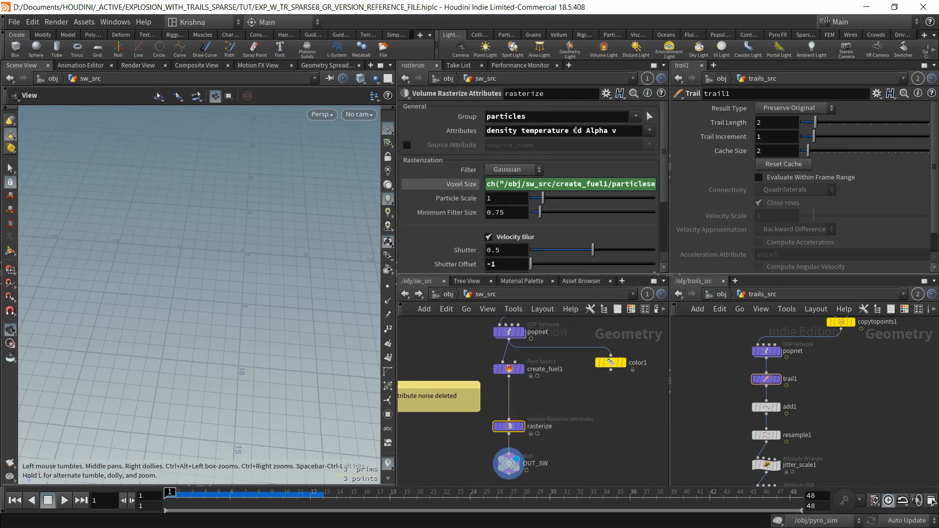
In pyro_sim, set the target field of sw_src's first density operation to flame
click(405, 294)
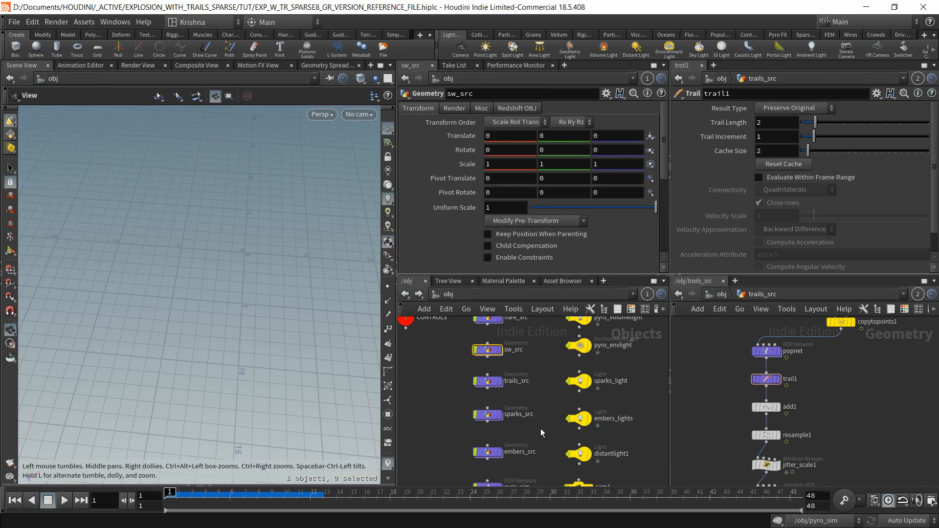
middle_drag(541, 429, 536, 410)
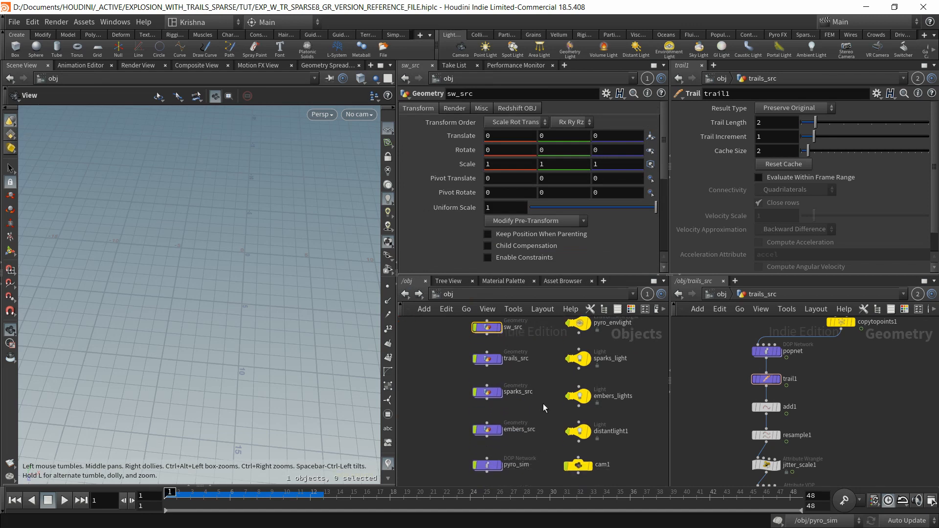
middle_drag(538, 390, 535, 360)
double_click(489, 436)
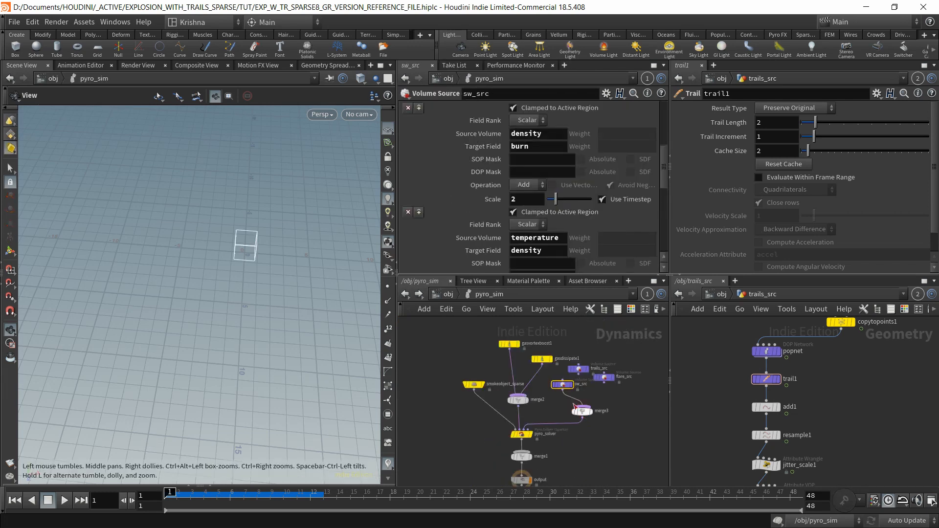
double_click(534, 148)
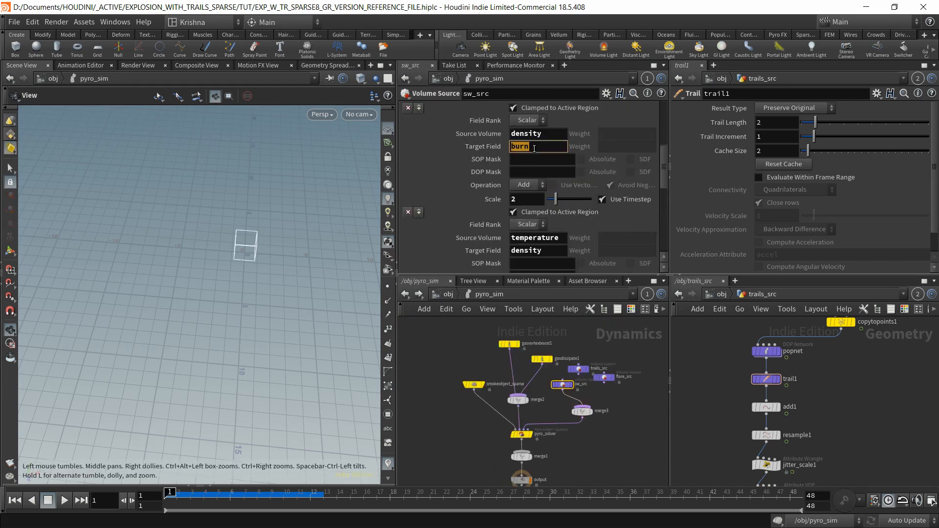
text(flame)
key(Return)
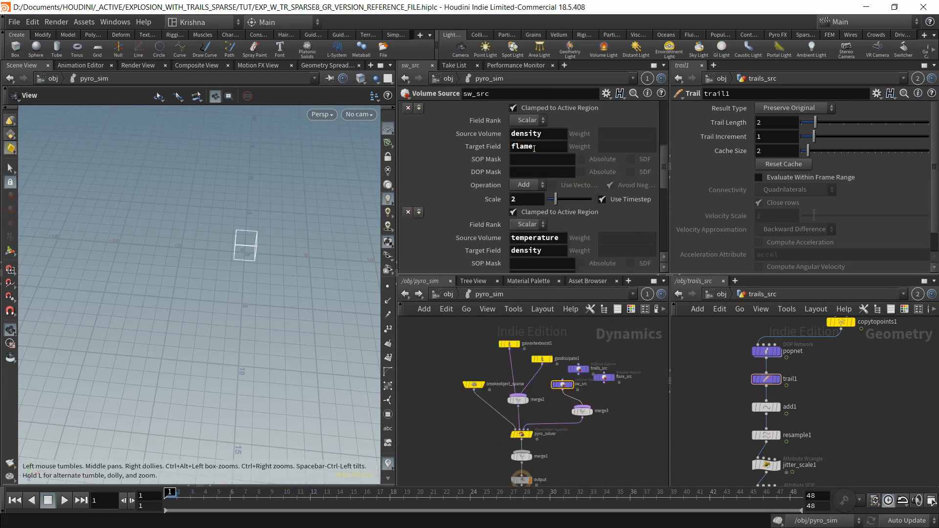
Simulate the explosion in pyro_import up to frame 11 and inspect the shockwave ring from several angles
click(445, 295)
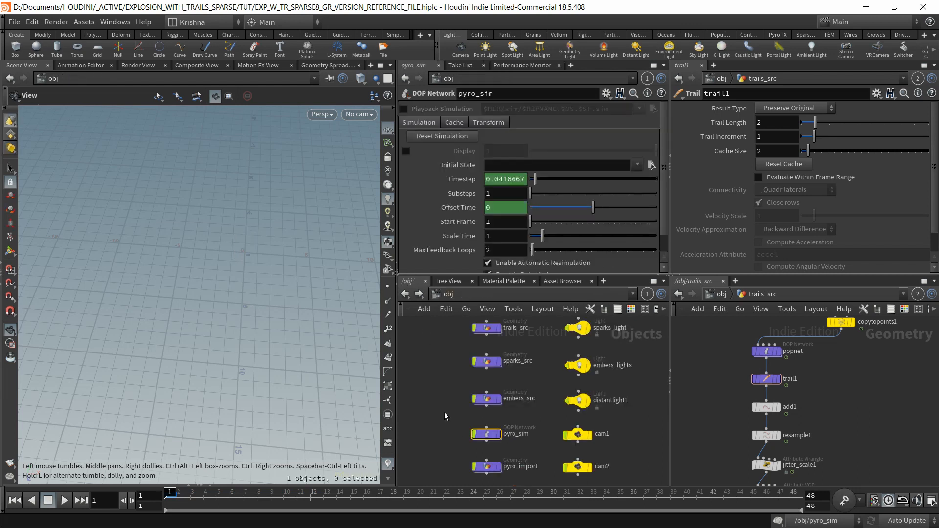
double_click(507, 371)
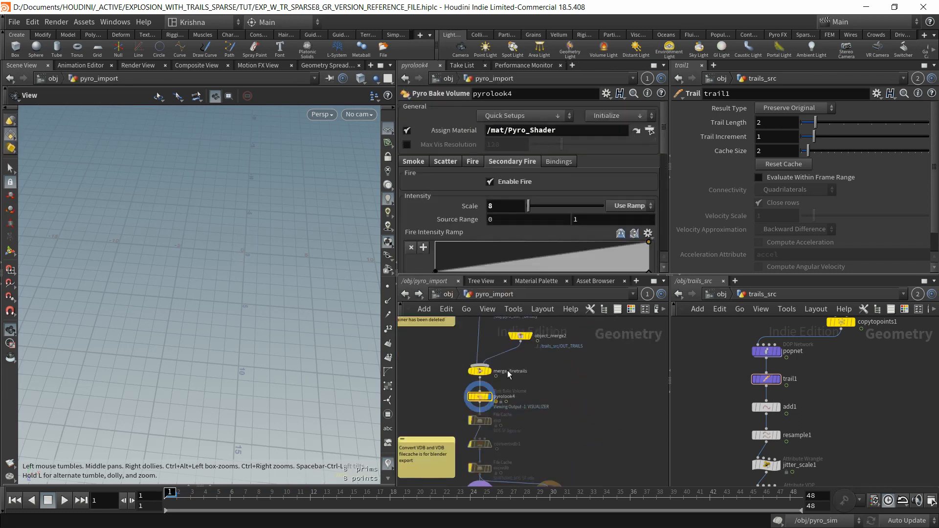
click(63, 500)
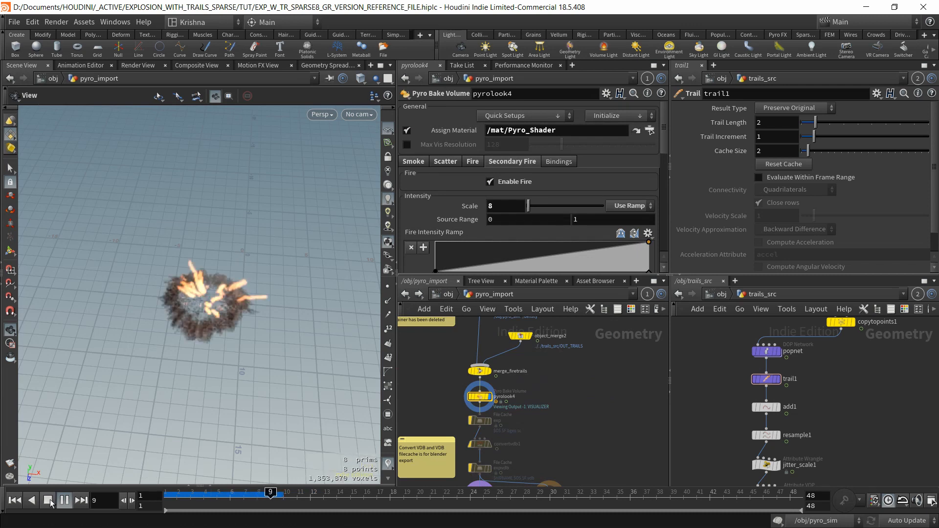
click(50, 499)
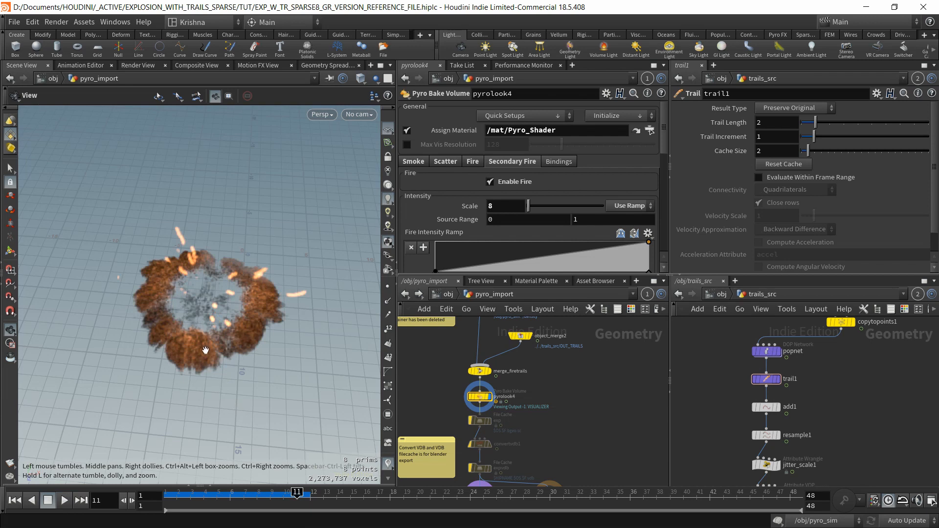
scroll(211, 347, up, 4)
middle_drag(210, 357, 186, 329)
scroll(188, 333, down, 3)
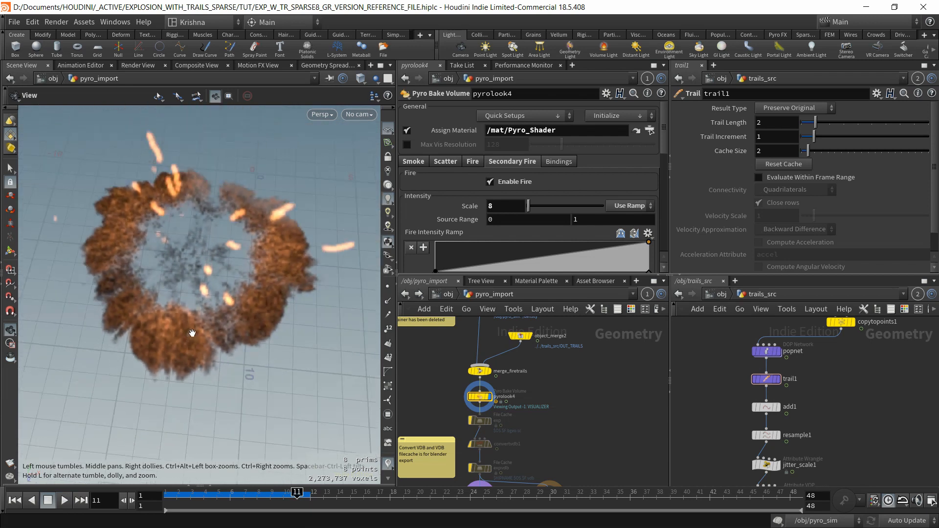
drag(191, 336, 190, 370)
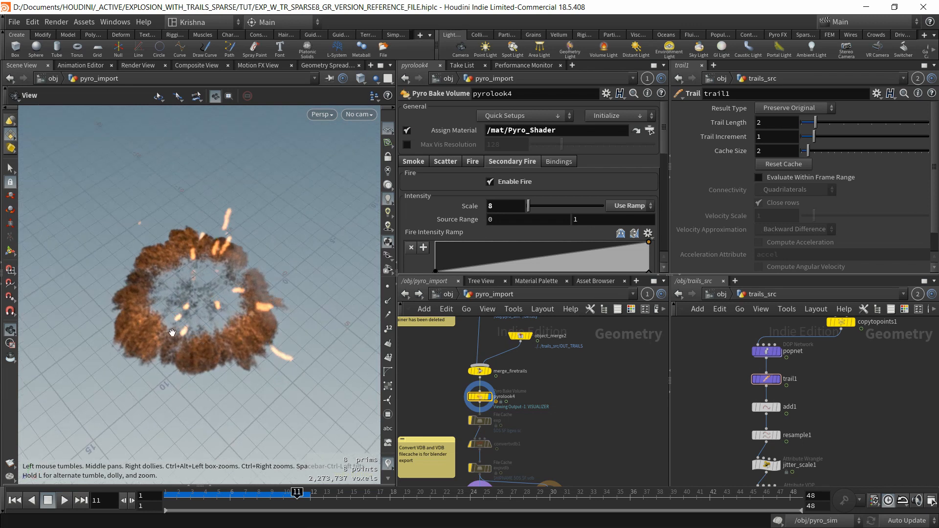
drag(172, 333, 210, 363)
middle_drag(192, 361, 239, 360)
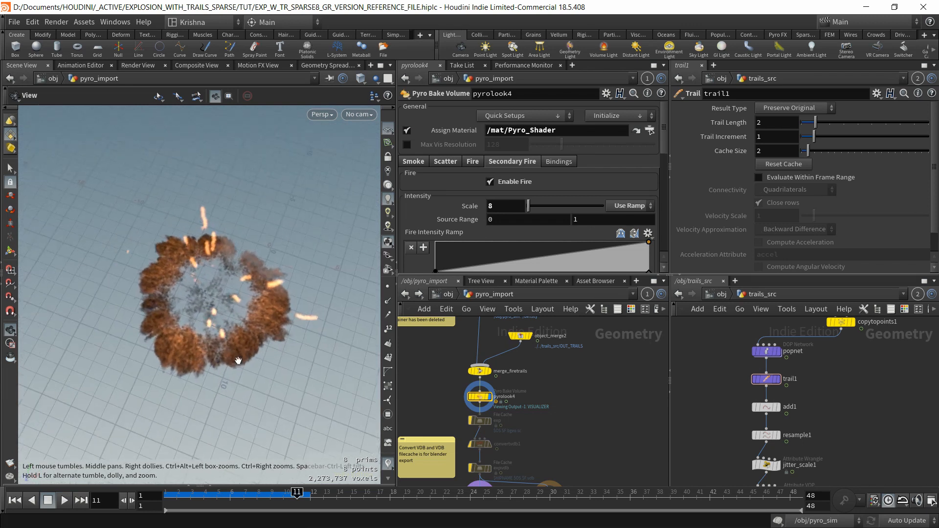
Continue the simulation a few more frames, inspect the expanding fiery ring, and return to frame 1
click(64, 499)
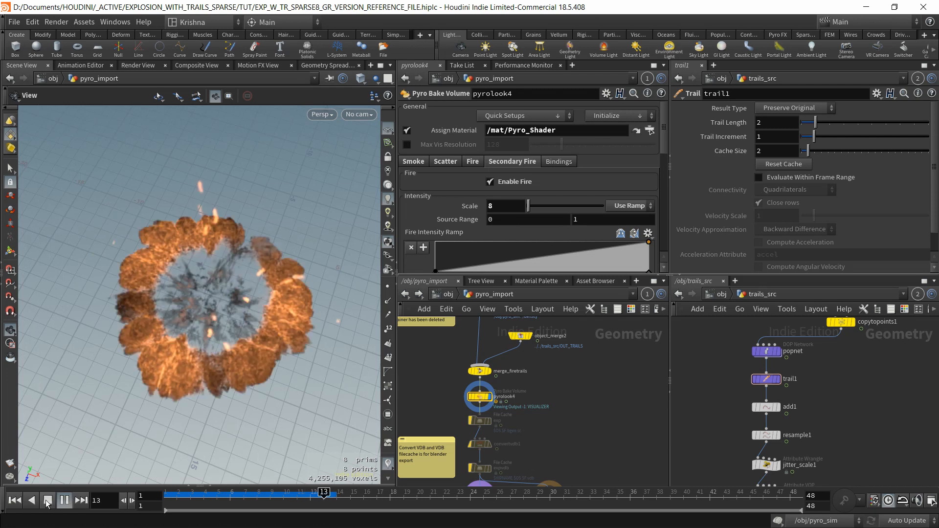
click(47, 501)
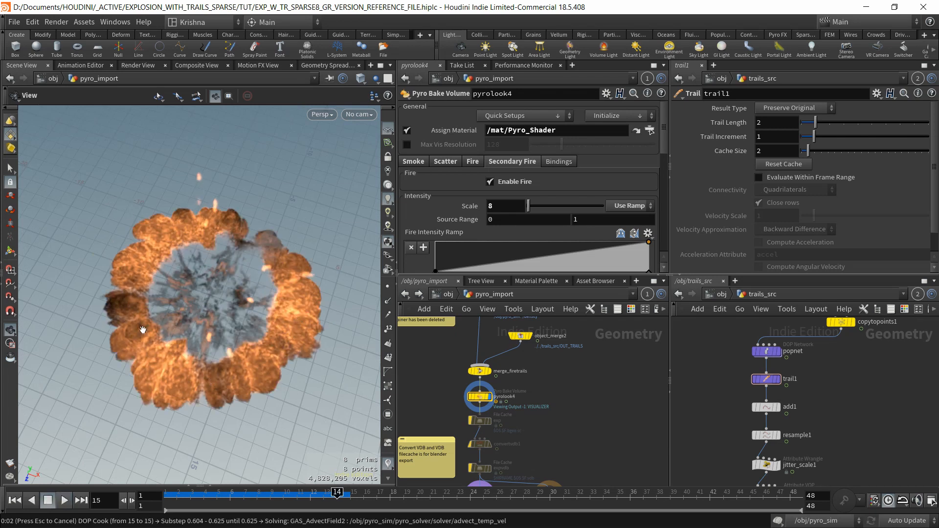
drag(190, 362, 220, 340)
scroll(211, 331, down, 3)
click(15, 500)
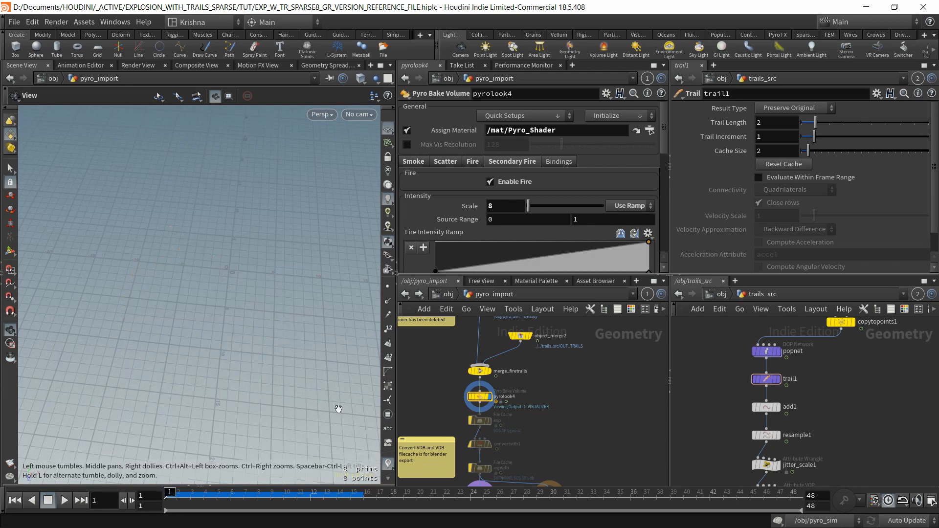
In pyro_sim, set the target field of sw_src's first density operation back to density and save the file
key(u)
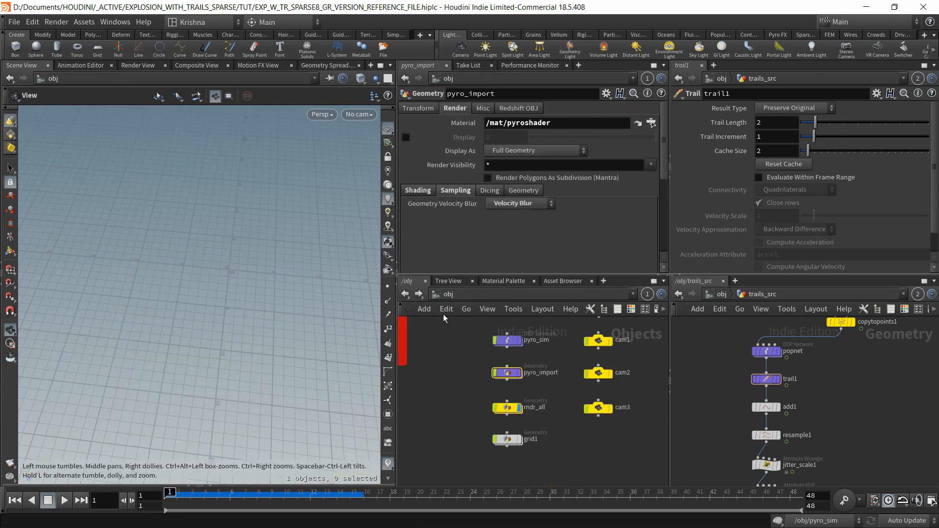
middle_drag(506, 350, 506, 401)
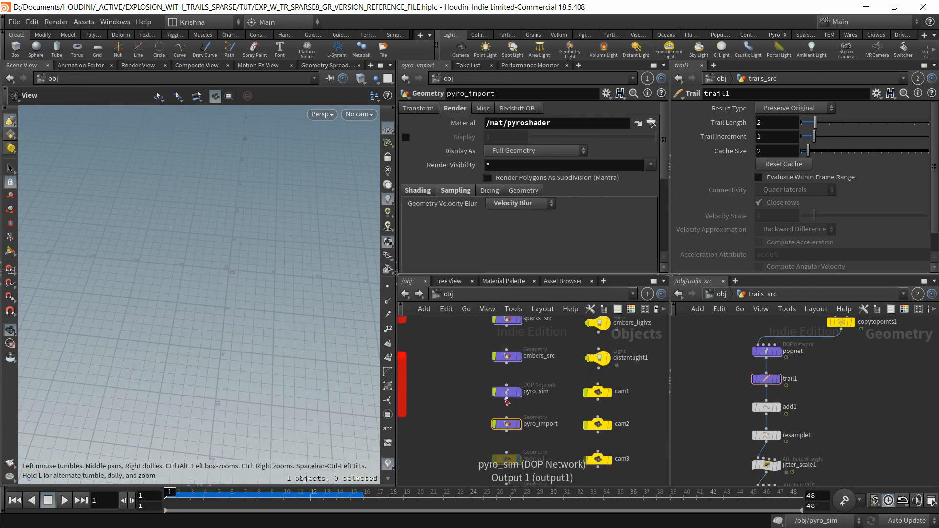
double_click(506, 392)
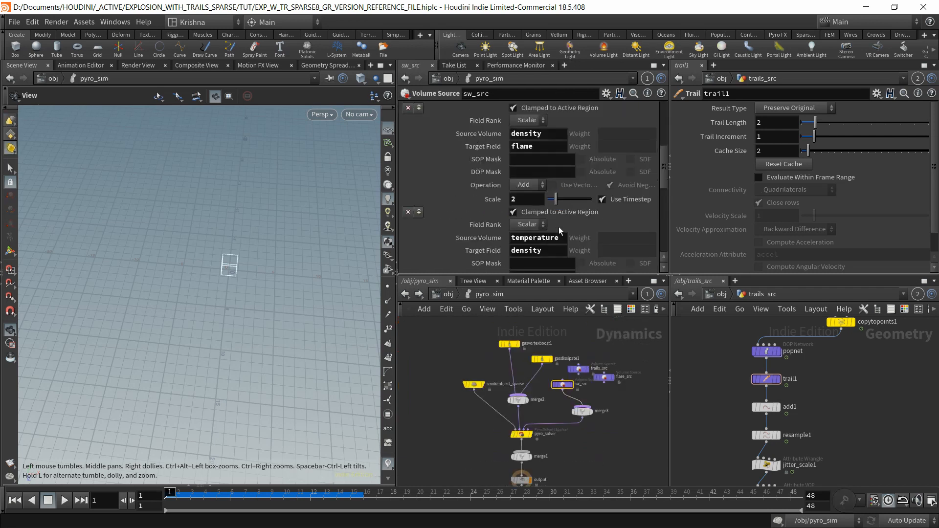
double_click(534, 149)
text(density)
key(Return)
key(ctrl+s)
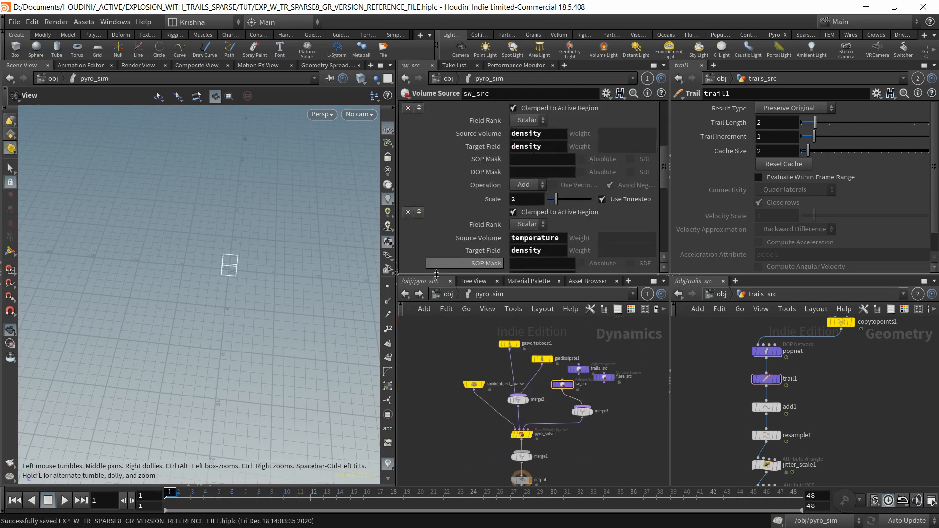
Simulate the explosion in pyro_import up to frame 13, inspect the smoke ring, and return to frame 1
click(447, 294)
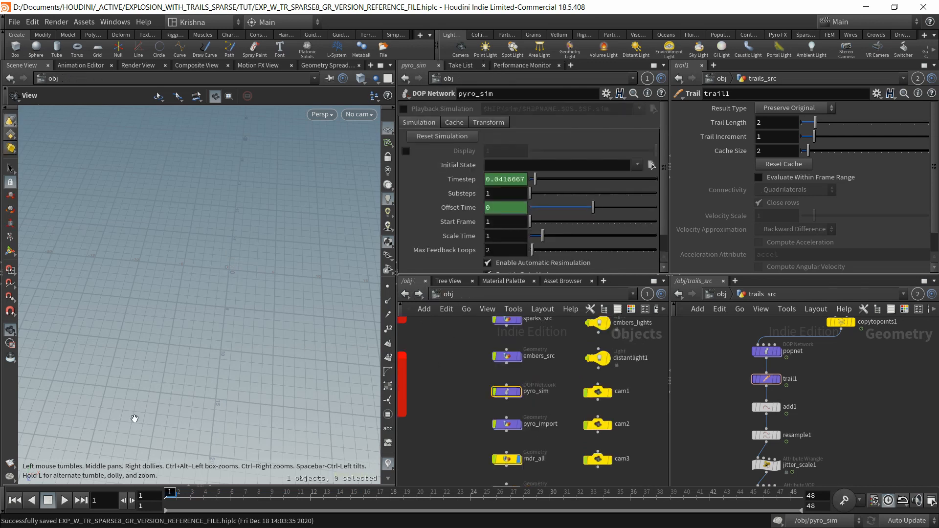
double_click(506, 424)
click(64, 500)
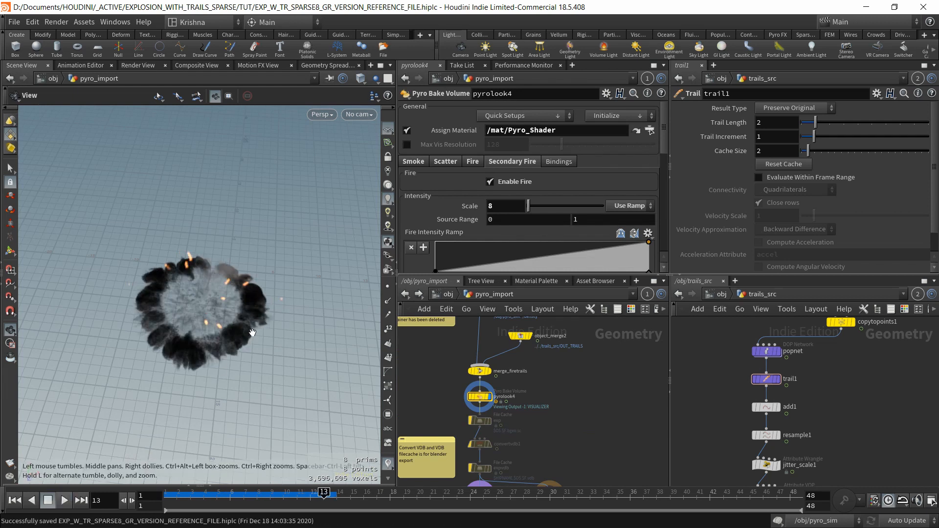
drag(259, 319, 242, 361)
click(14, 500)
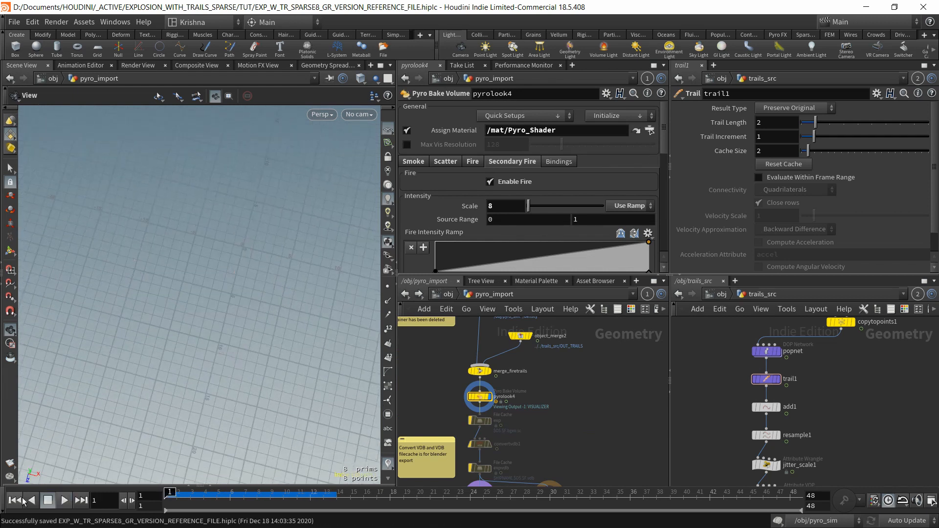
Open pyro_sim and compare sw_src's source operations side by side with those in the non-sparse file
click(448, 293)
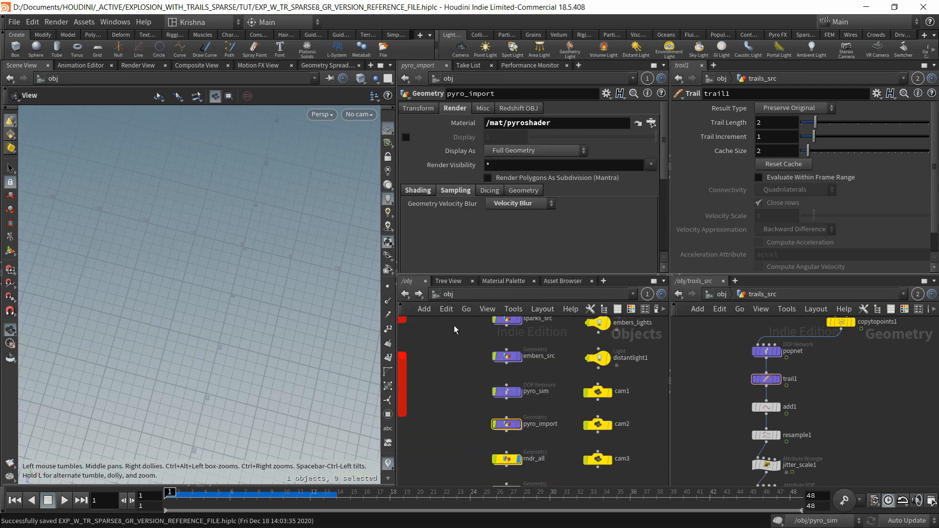
double_click(518, 399)
scroll(483, 234, up, 1)
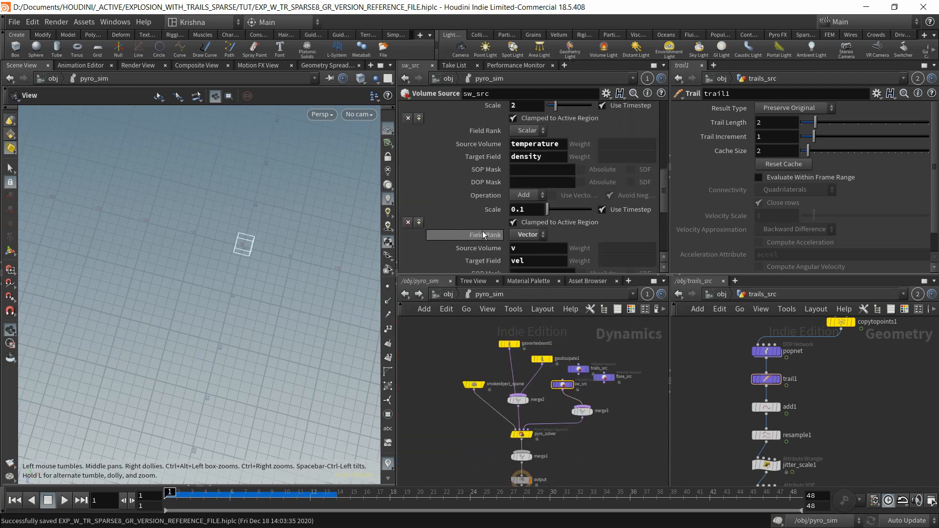
scroll(483, 235, down, 2)
key(ctrl+b)
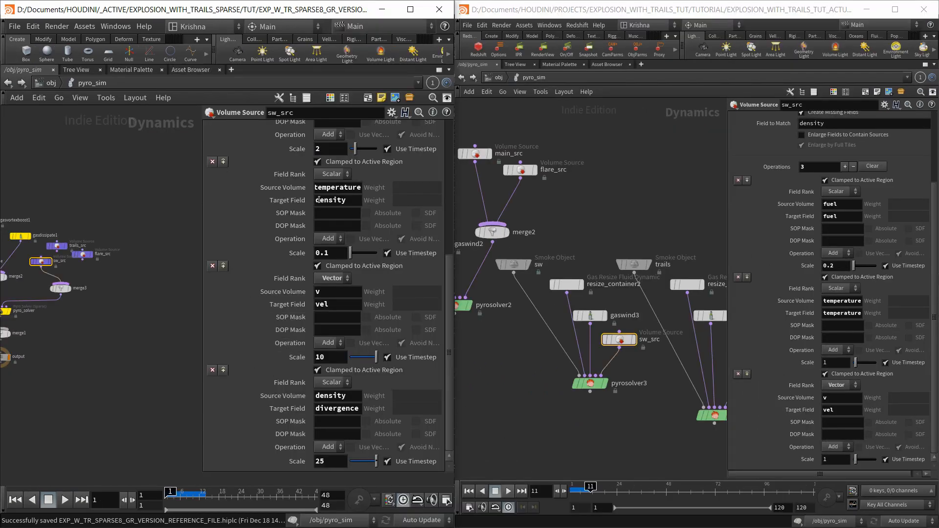
scroll(332, 201, up, 5)
scroll(340, 200, down, 3)
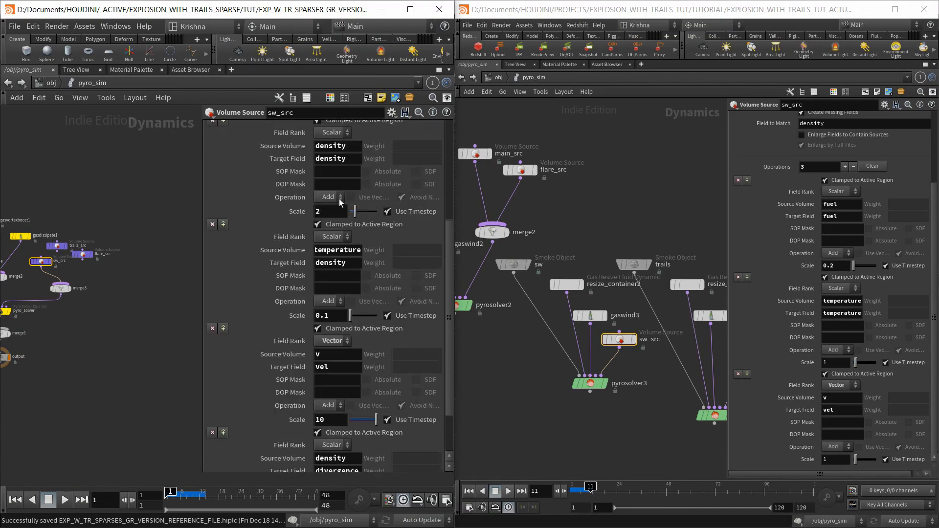
Review the remaining source operations of sw_src, down to the one that adds density to divergence
scroll(327, 234, down, 3)
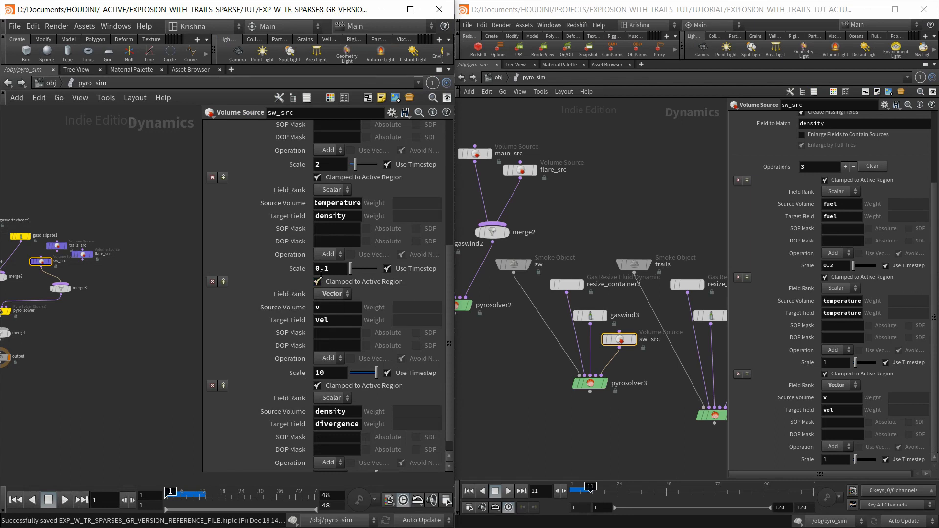
scroll(321, 274, down, 1)
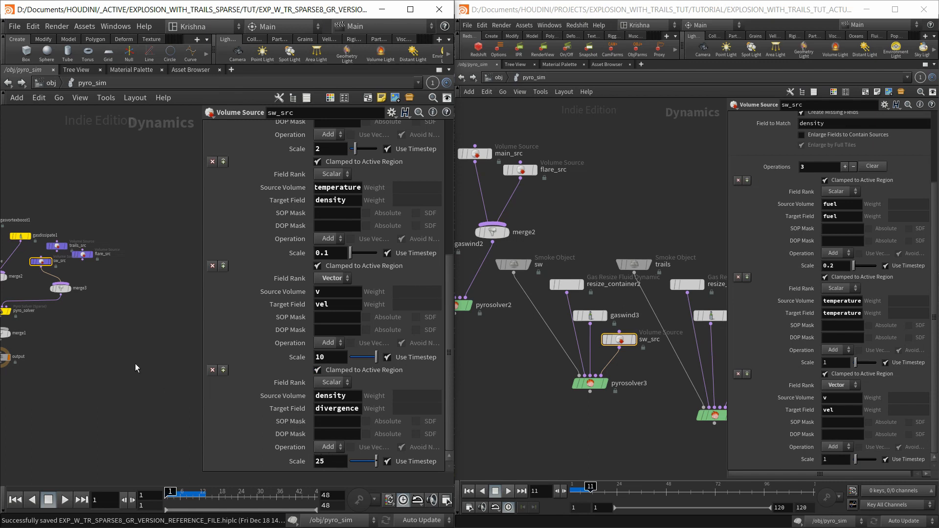
key(h)
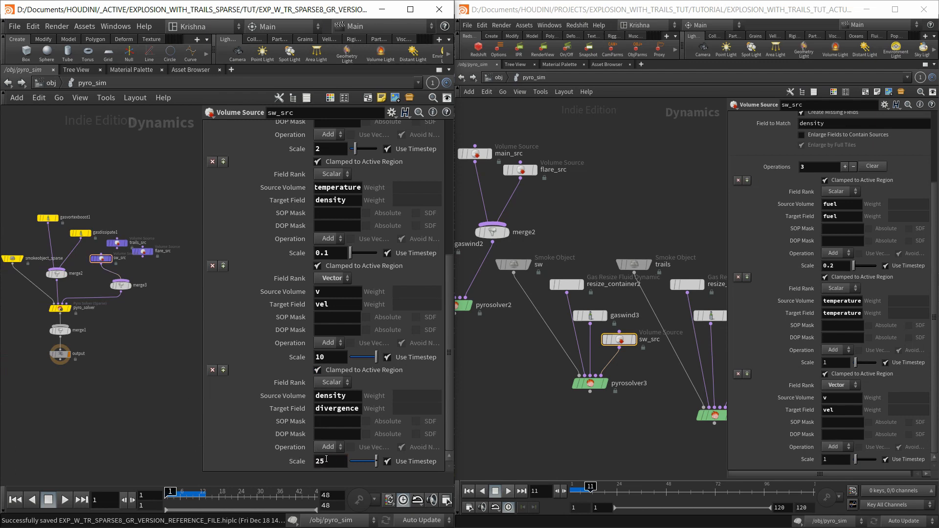
Maximize the sparse file's window, restore its multi-pane layout, and bring sw_src's divergence operation into view
click(414, 16)
key(ctrl+b)
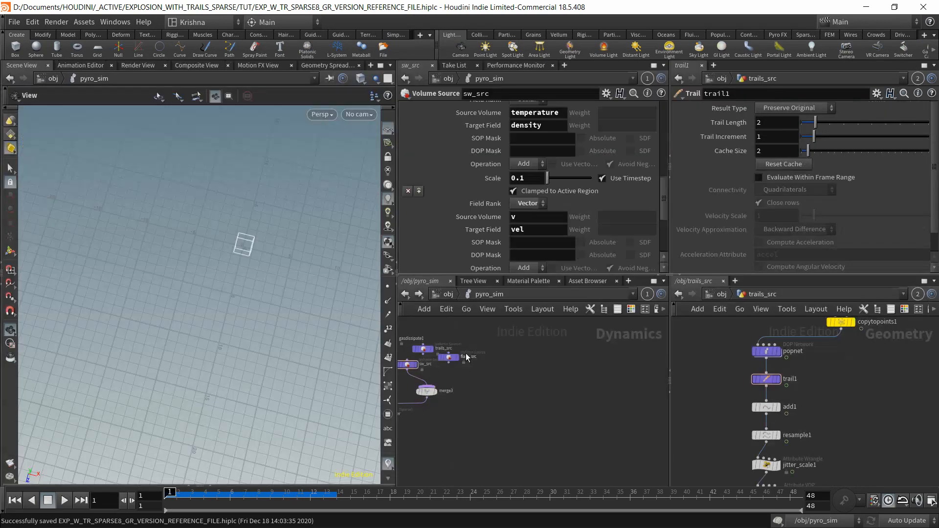
key(h)
scroll(470, 248, down, 5)
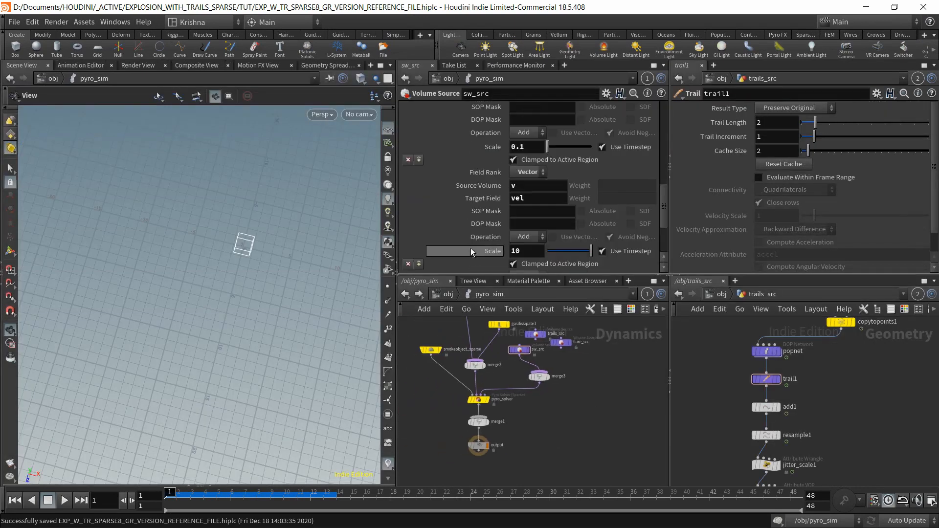
scroll(527, 263, down, 1)
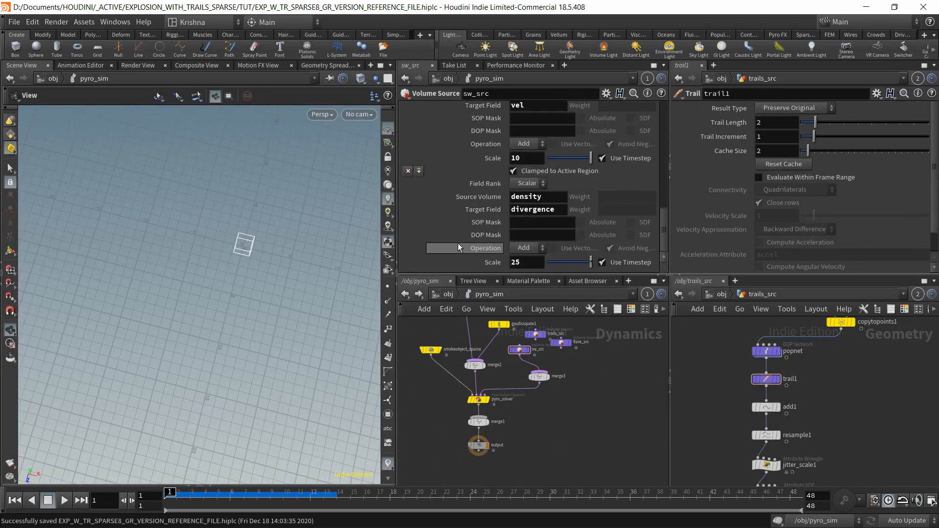
Set the scale of sw_src's divergence operation to 0, simulate the shockwave to frame 14, and return to frame 1
click(524, 262)
text(0)
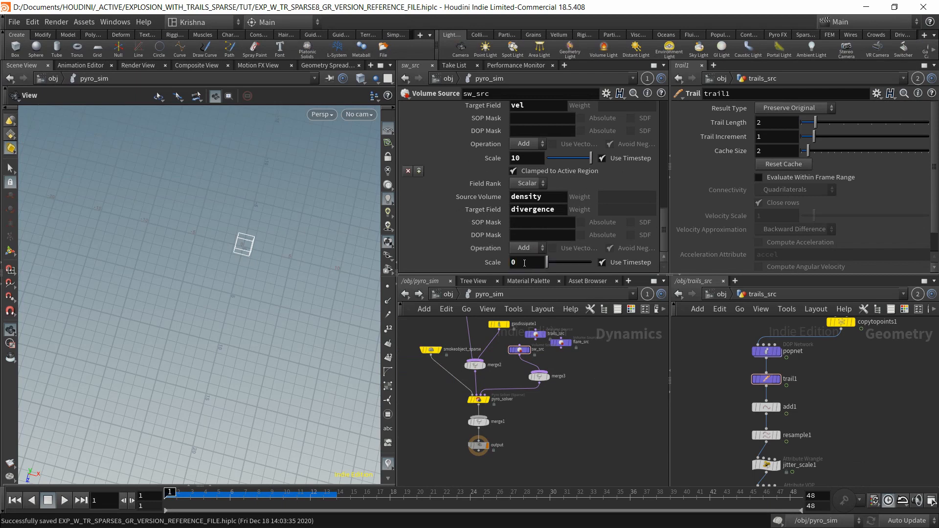
click(63, 500)
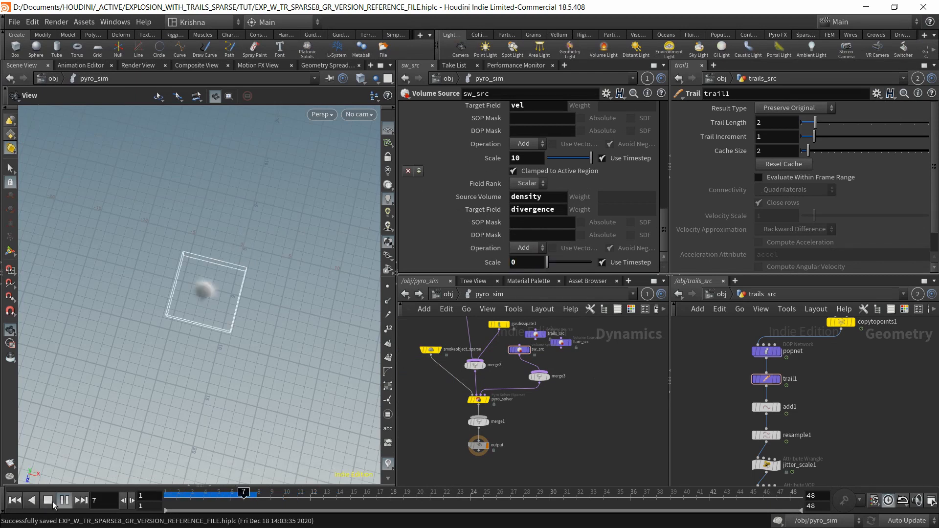
click(52, 501)
drag(213, 278, 218, 339)
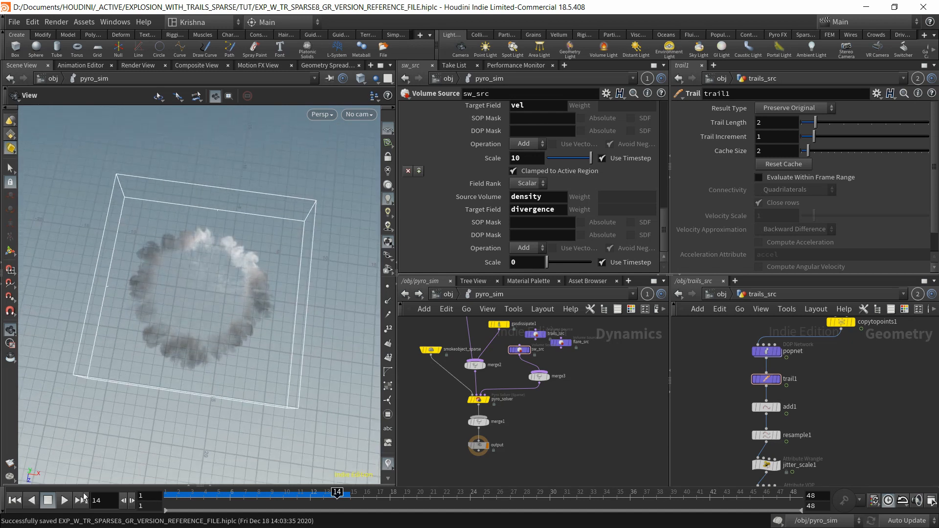
click(14, 500)
Render a flipbook of the current viewport with the end frame set to 14
click(7, 465)
click(30, 469)
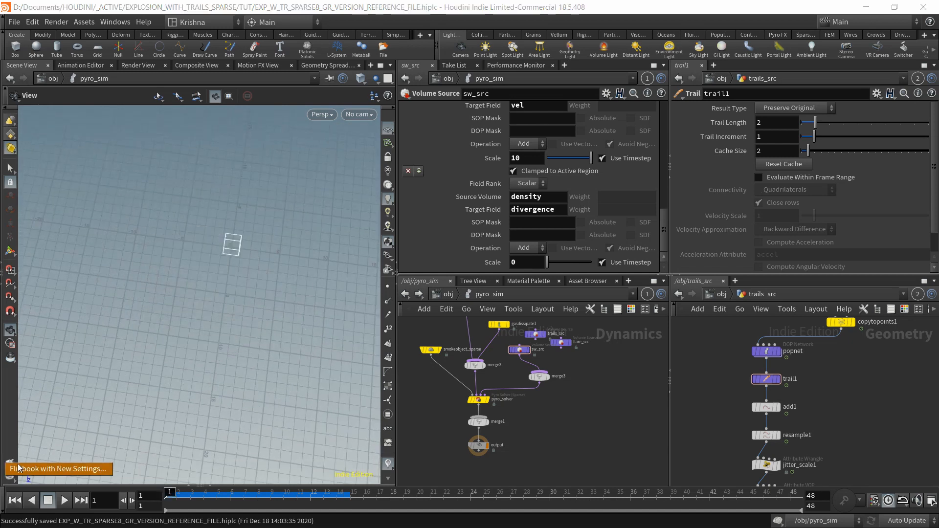
click(160, 352)
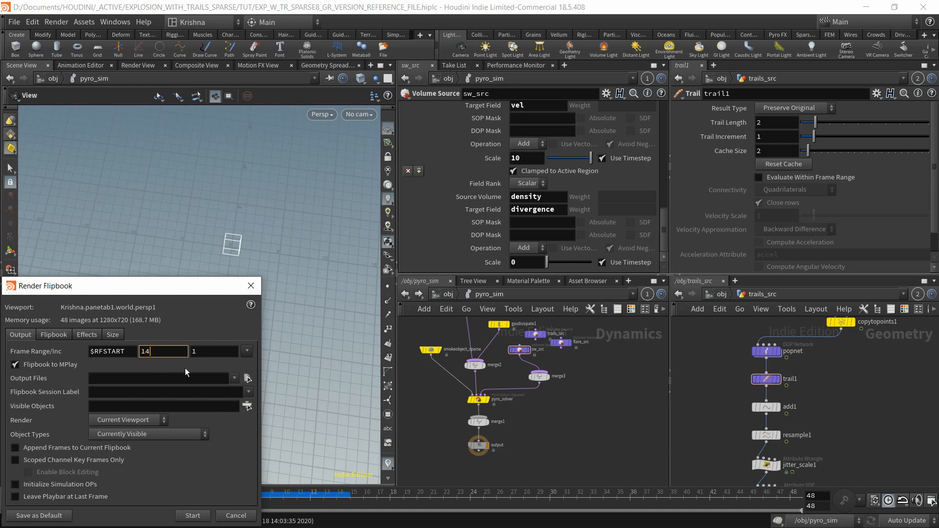
text(14)
click(196, 514)
click(383, 347)
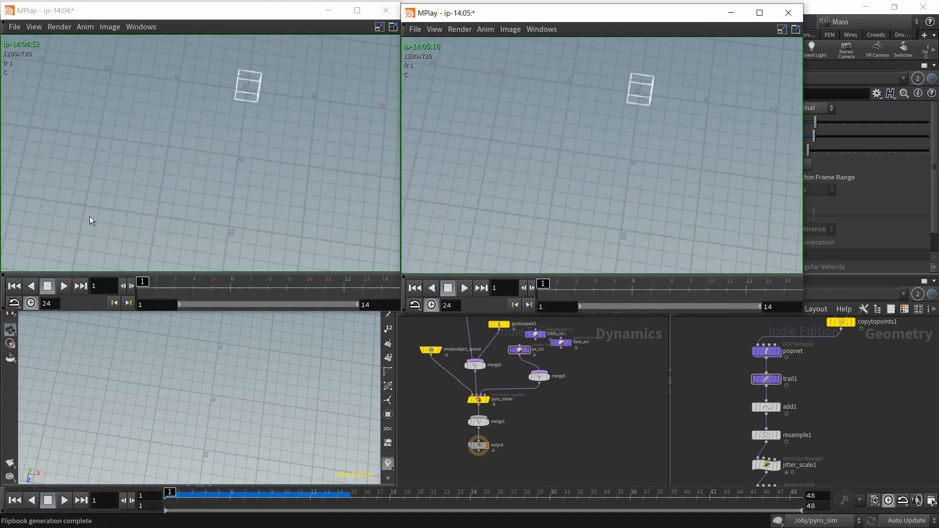
Play the two shockwave flipbooks side by side to compare the smoke rings, and close both
click(213, 125)
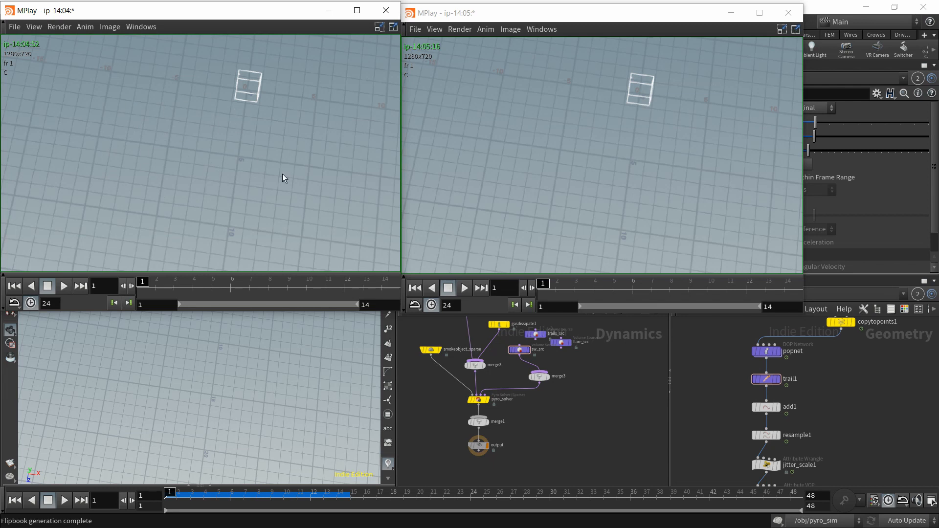
click(580, 167)
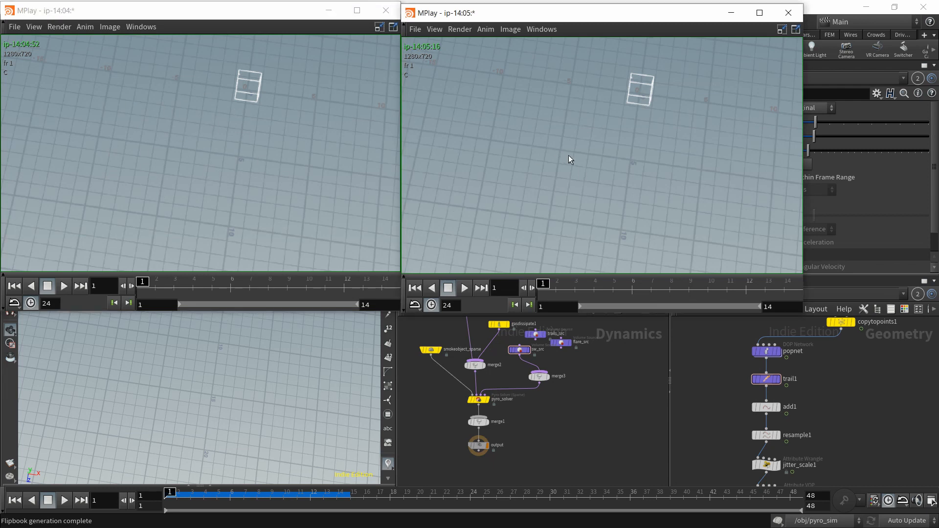
click(64, 287)
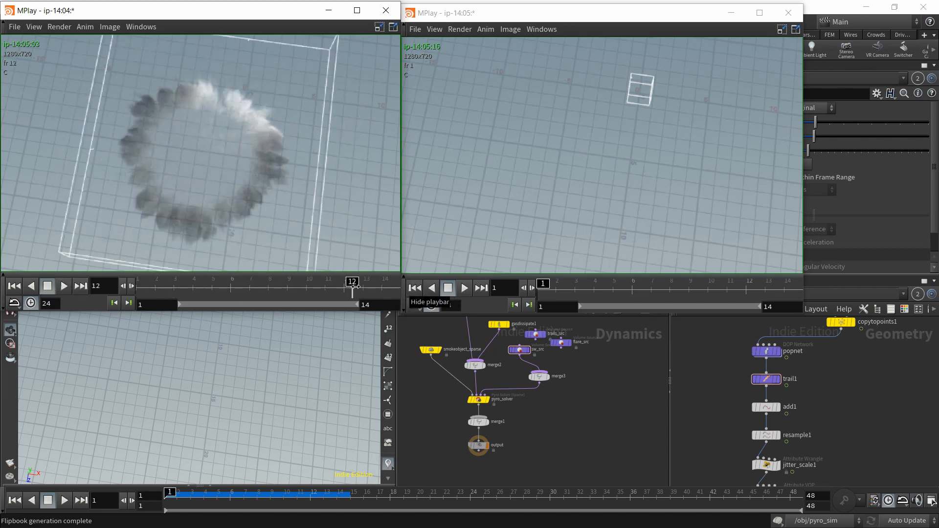
click(463, 289)
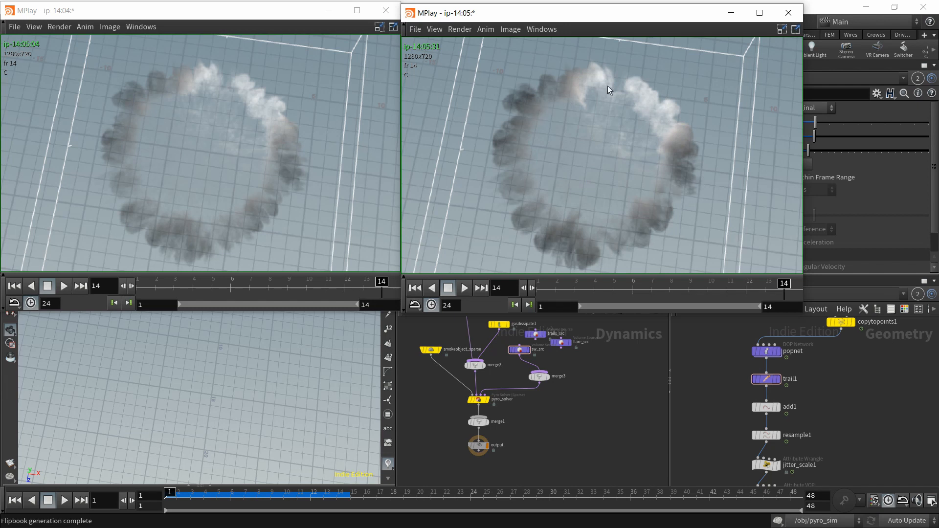
click(386, 10)
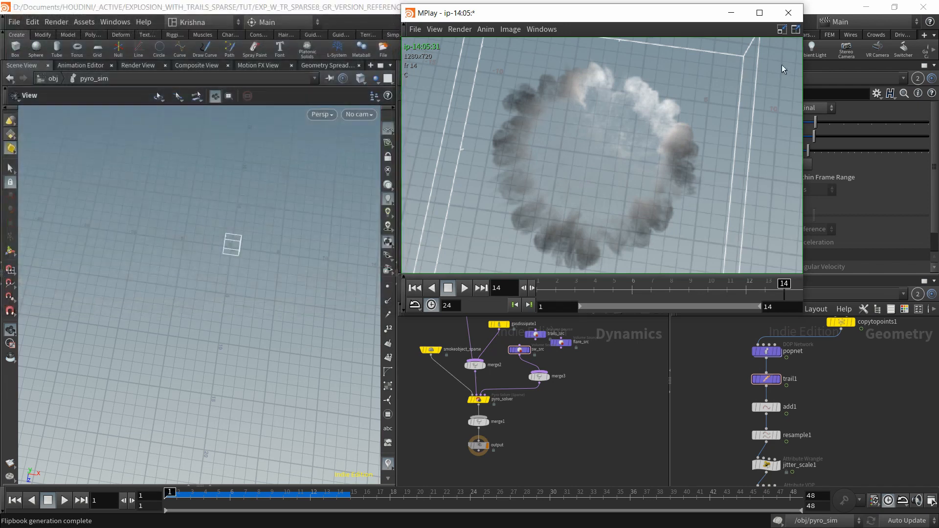
click(788, 13)
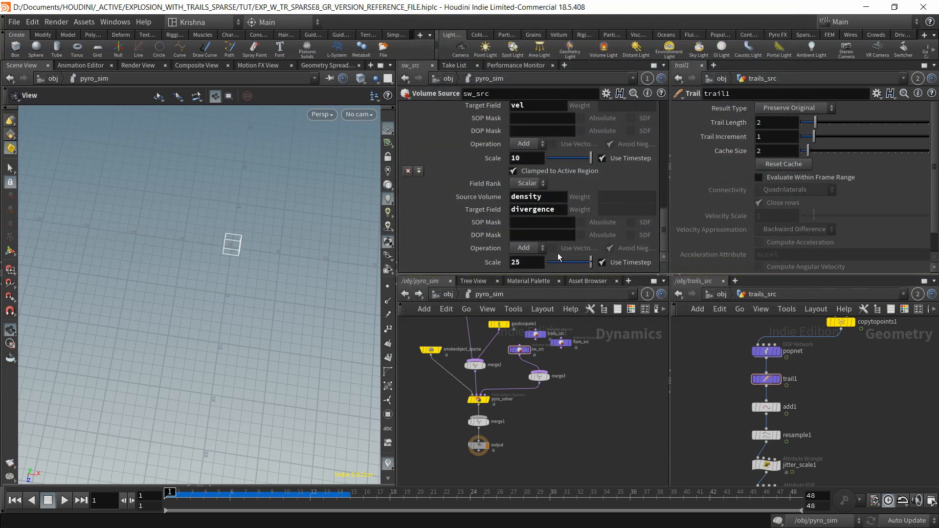
Set the divergence operation's scale to 1000, simulate to frame 10, inspect the smoke shape, and return to frame 1
click(528, 264)
text(1000)
key(Return)
click(64, 500)
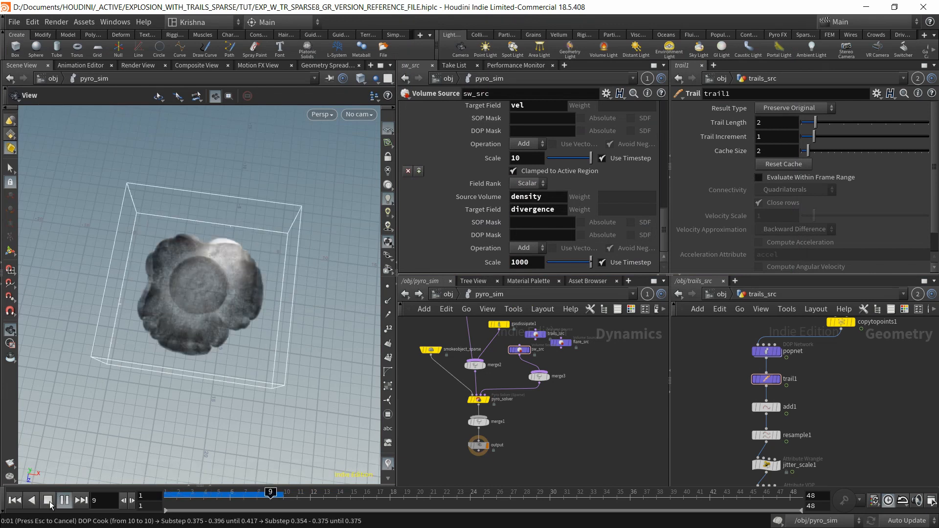
click(48, 500)
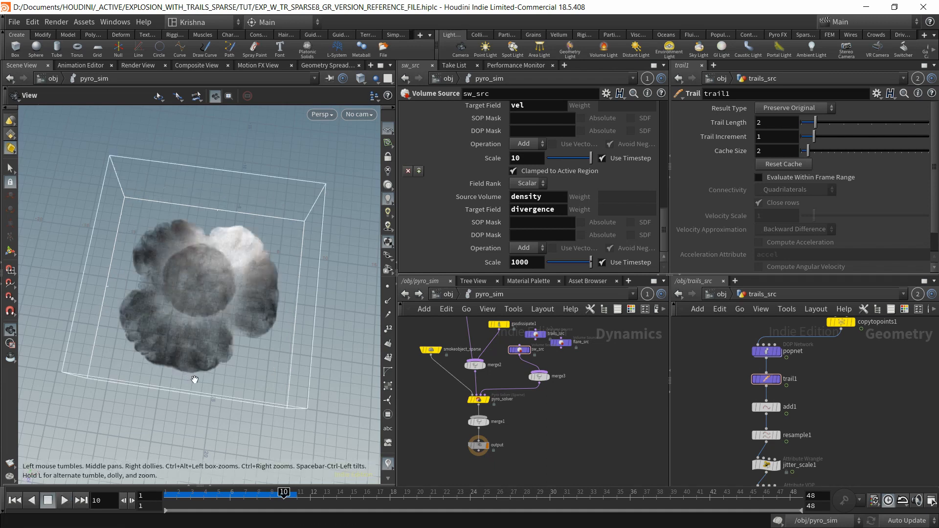
mouse_move(195, 379)
mouse_down()
mouse_move(191, 300)
mouse_move(199, 304)
mouse_move(193, 349)
mouse_move(205, 391)
mouse_up()
click(15, 500)
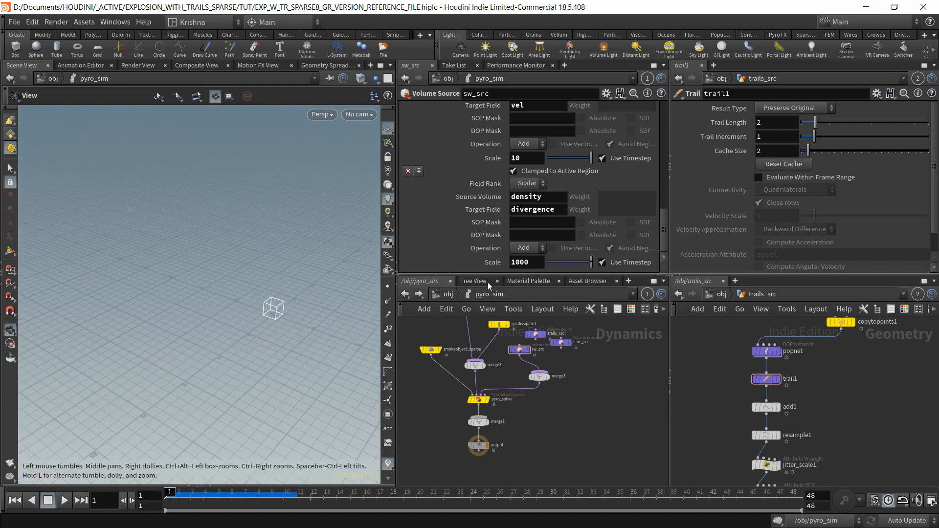
Set the divergence operation's scale back to 25 and save the file
double_click(527, 263)
text(25)
key(Return)
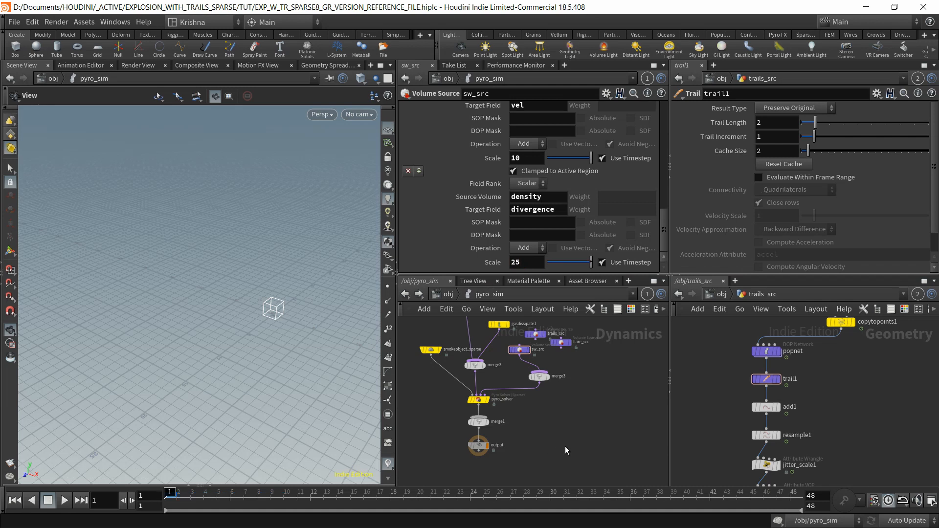
key(ctrl+s)
Connect trails_src to merge3 alongside sw_src and select trails_src
scroll(559, 406, up, 5)
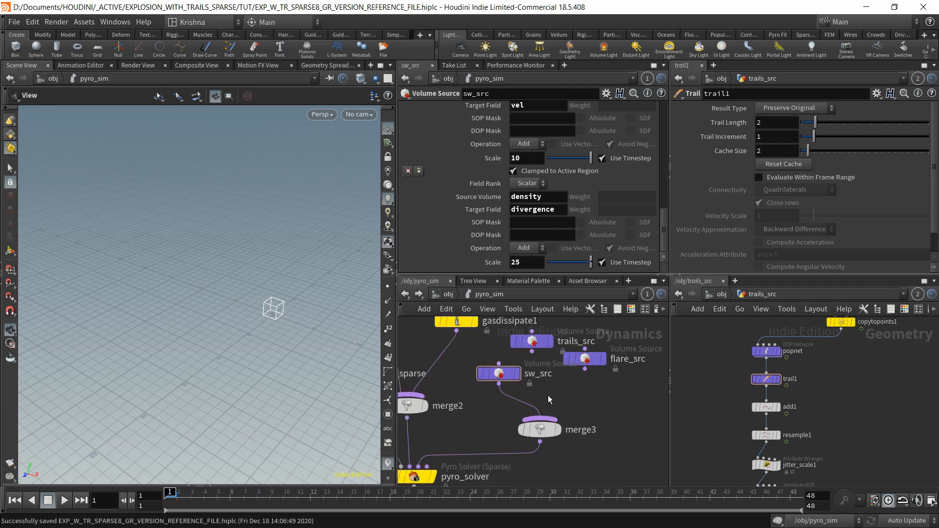
click(532, 351)
click(544, 419)
scroll(582, 411, down, 2)
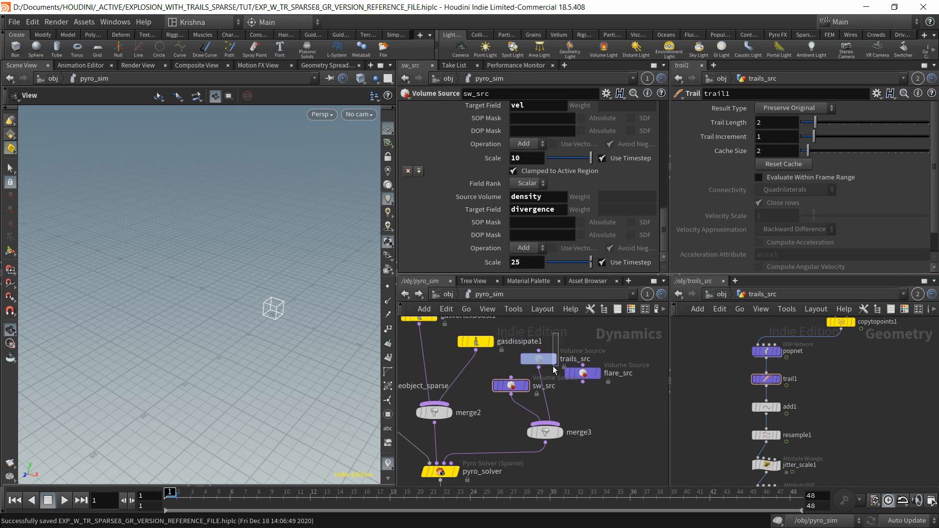
click(538, 359)
Open pyro_import and pyro_sim in separate network panes and inspect the object_merge2 node that brings in OUT_TRAILS
click(447, 294)
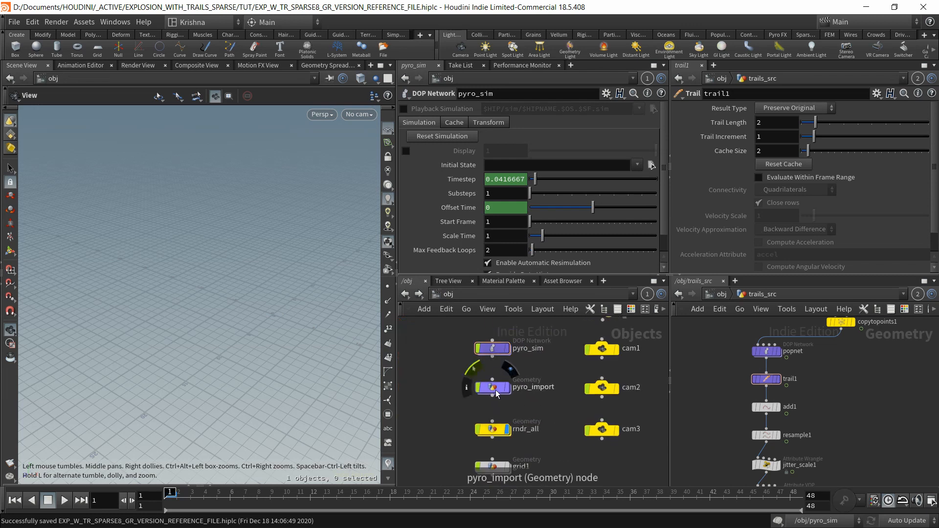
double_click(492, 387)
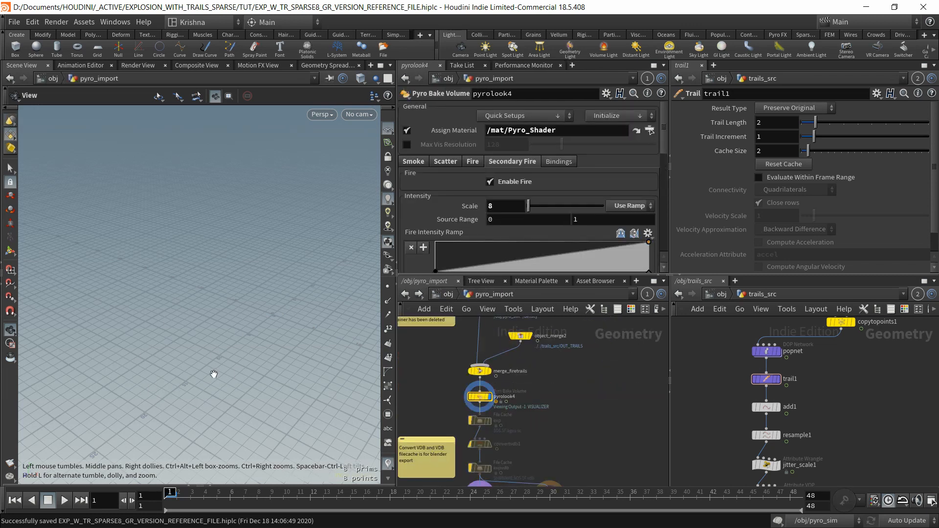
click(721, 294)
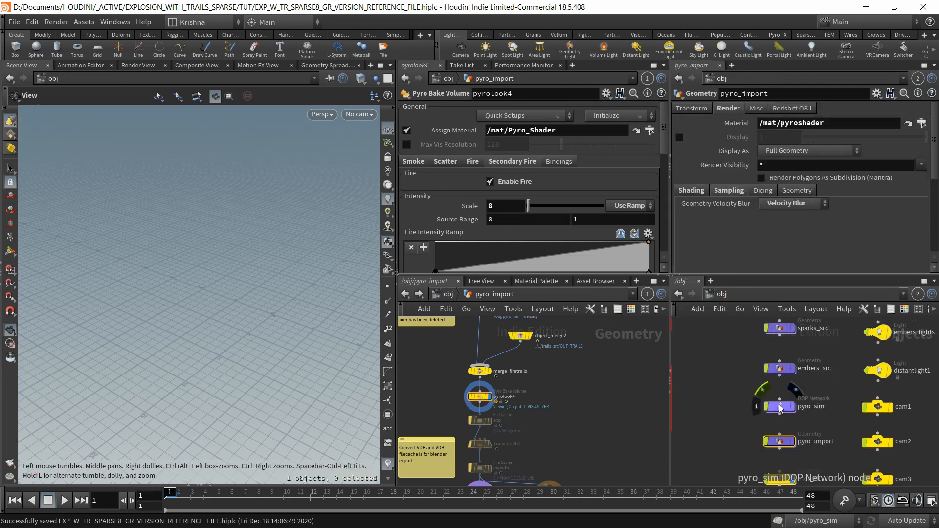
double_click(834, 382)
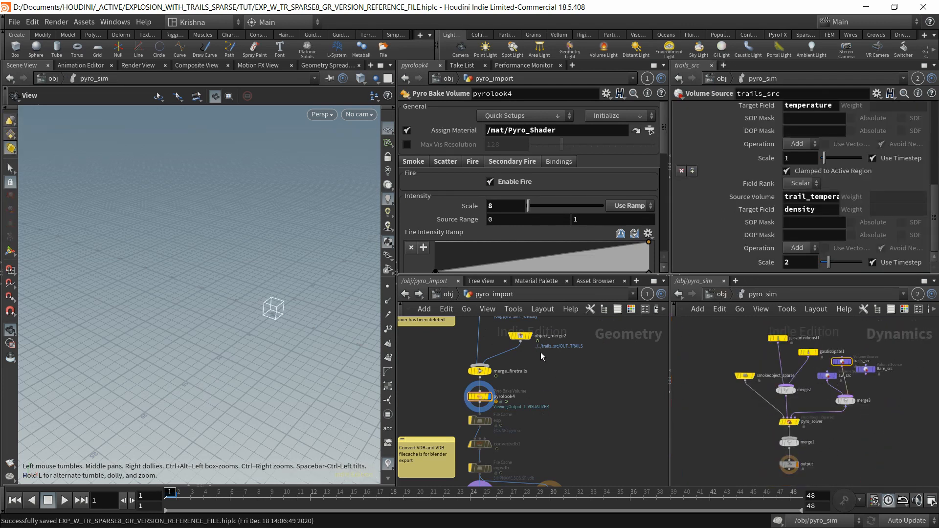
click(520, 337)
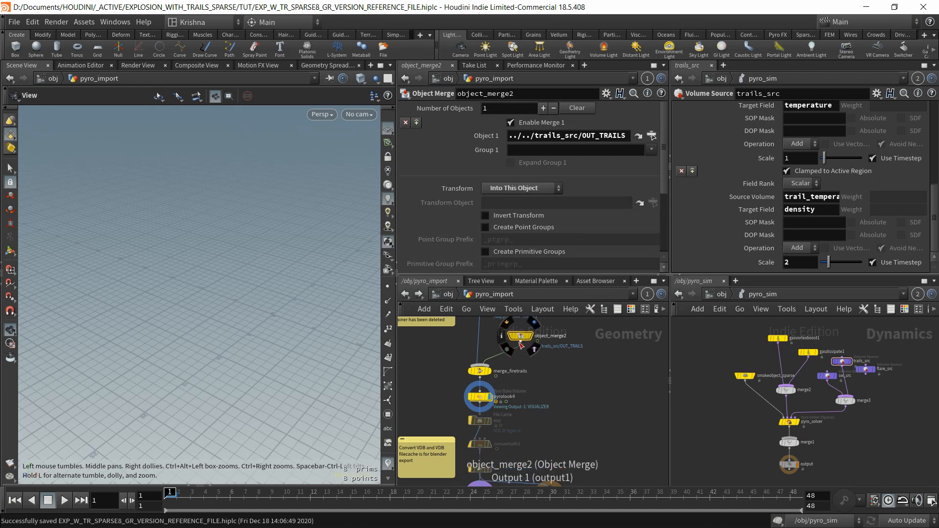
drag(521, 345, 519, 366)
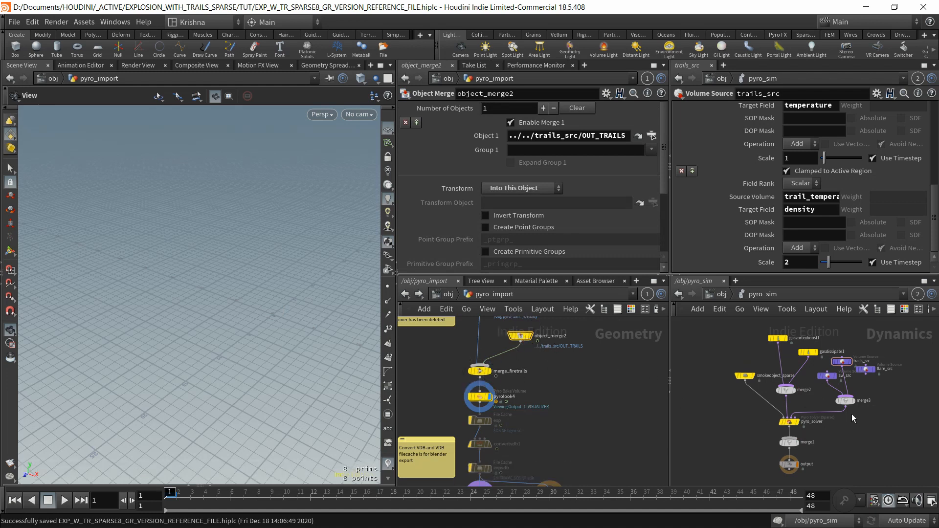
Return to pyro_sim in the first network pane, enlarge it, and show trails_src's operations side by side with the non-sparse file
click(445, 295)
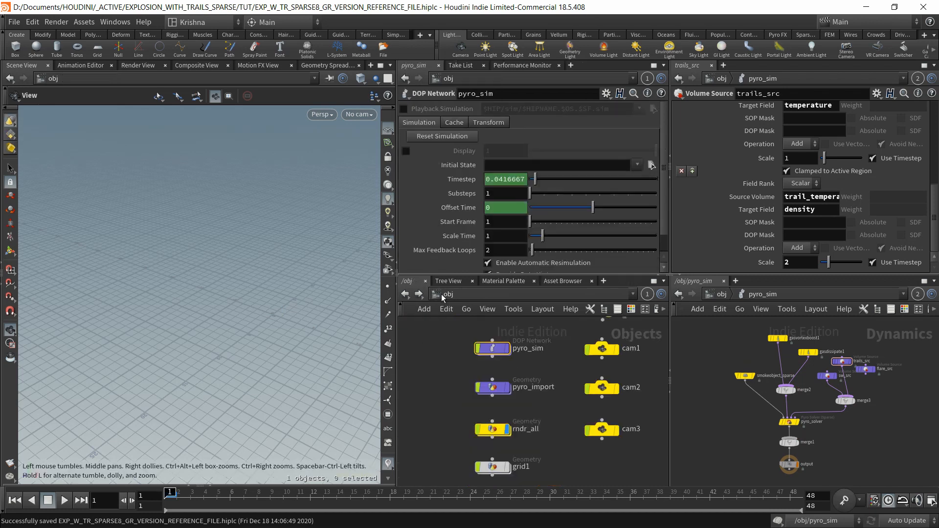
double_click(493, 388)
click(445, 294)
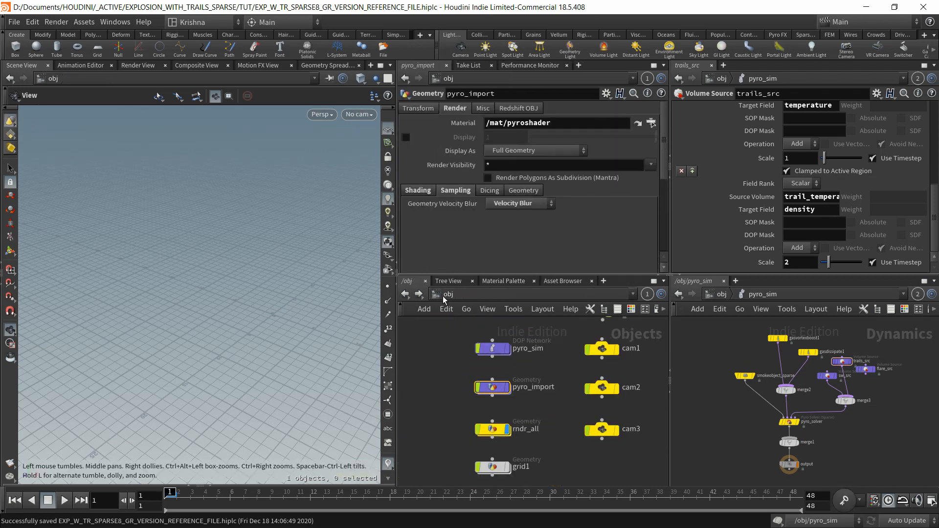
double_click(492, 351)
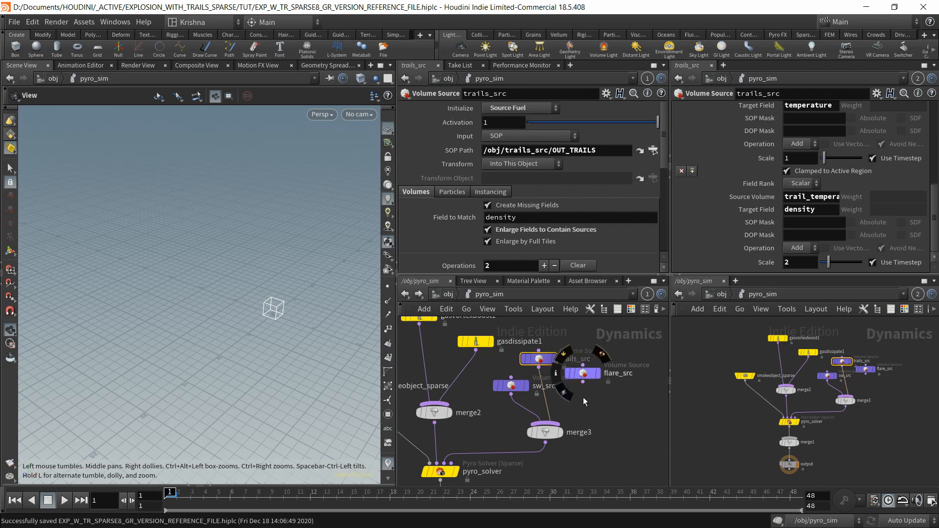
key(ctrl+b)
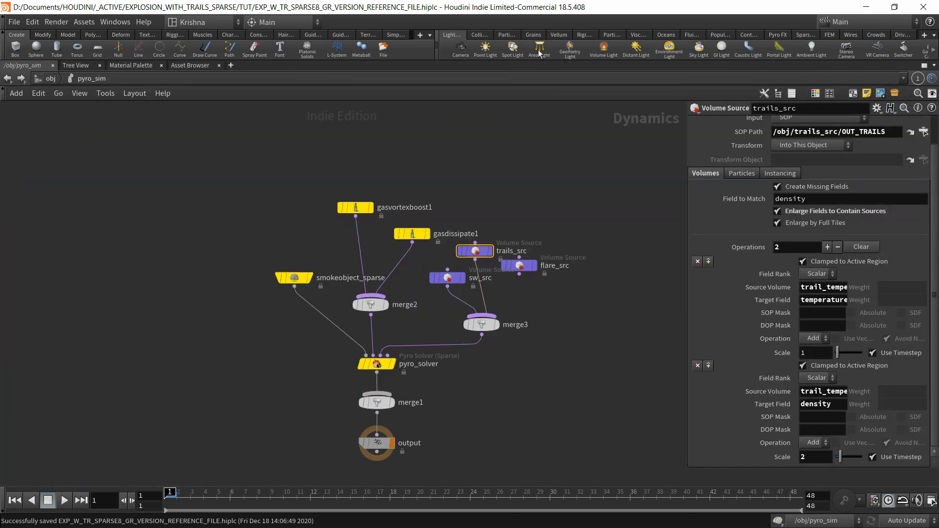
double_click(532, 12)
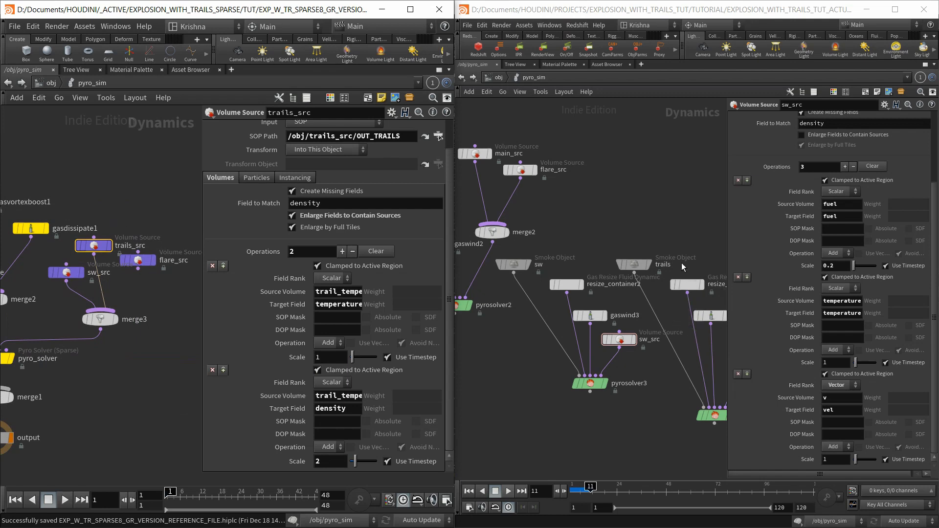
Select trails_src in the non-sparse file and compare its Volume Source settings with those of the sparse trails_src
middle_drag(671, 247, 523, 204)
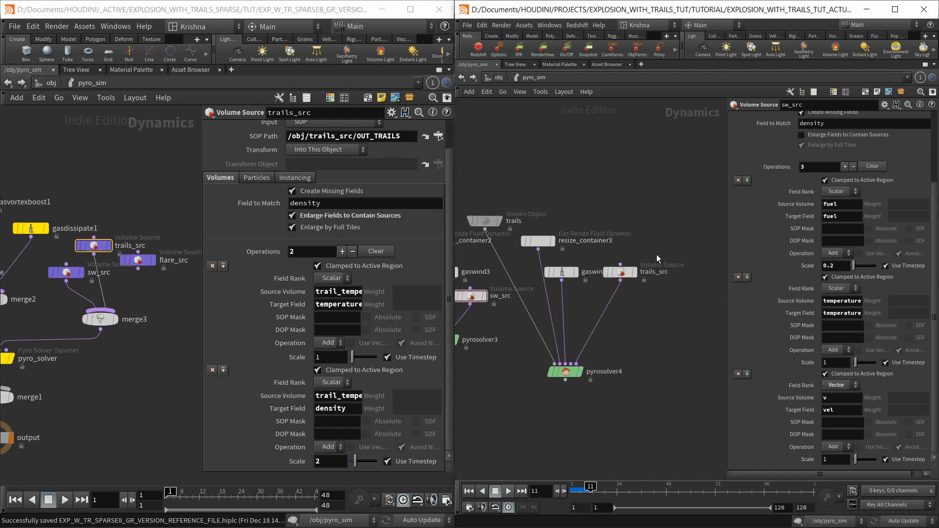
drag(656, 251, 644, 318)
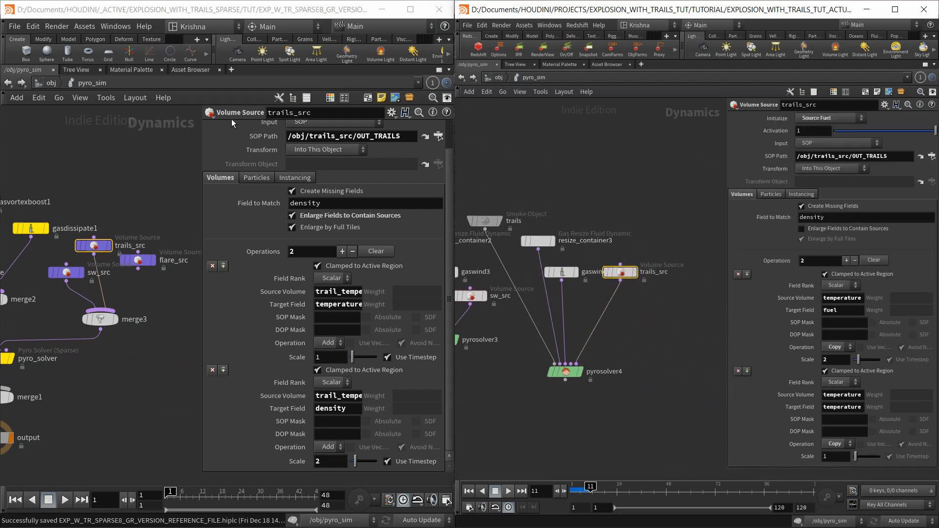
scroll(265, 192, up, 2)
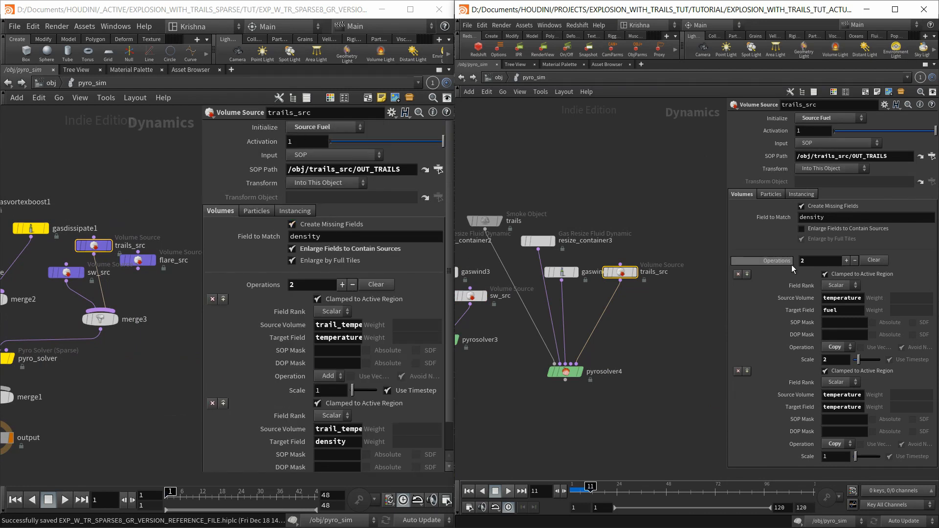
scroll(249, 219, down, 2)
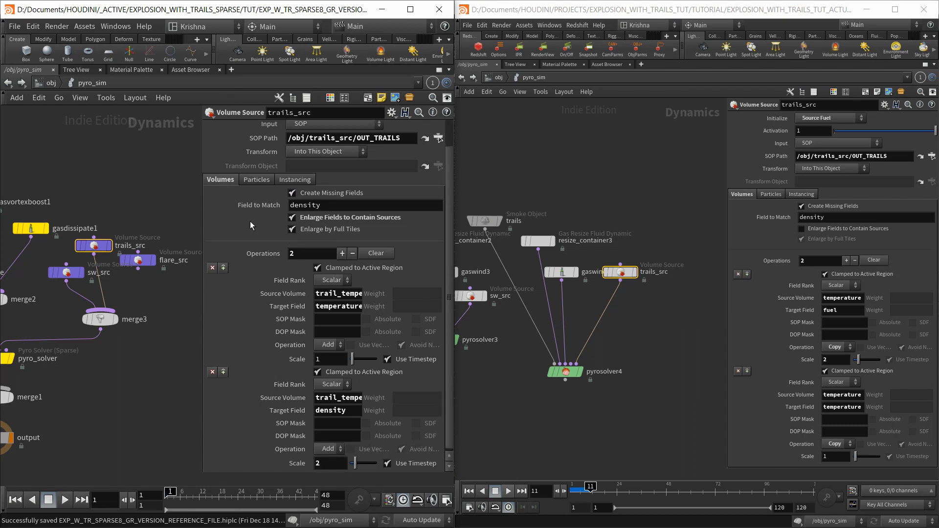
scroll(250, 221, up, 2)
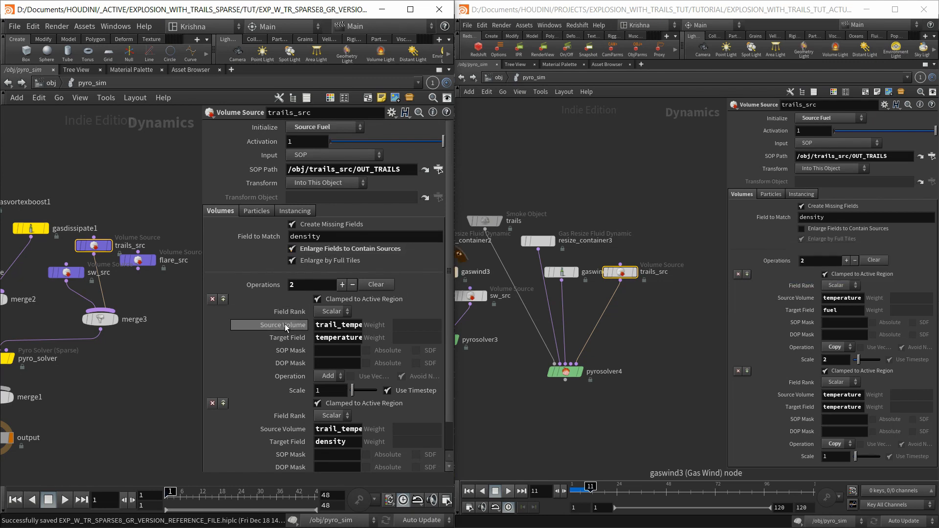
scroll(285, 323, down, 1)
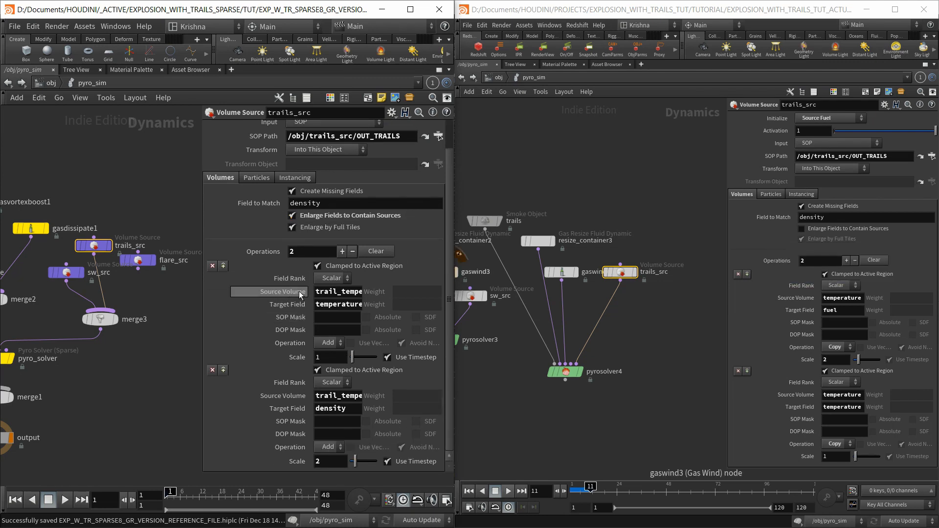
Examine the source volume, target field and scale of the first operation on the sparse trails_src
drag(315, 292, 291, 292)
click(337, 291)
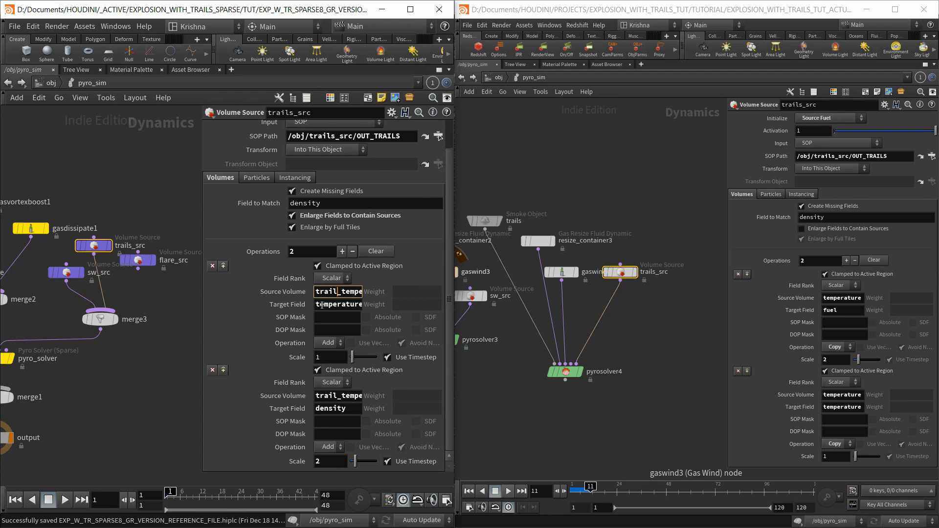
mouse_move(314, 304)
mouse_down()
mouse_move(362, 305)
mouse_move(301, 305)
mouse_up()
click(341, 292)
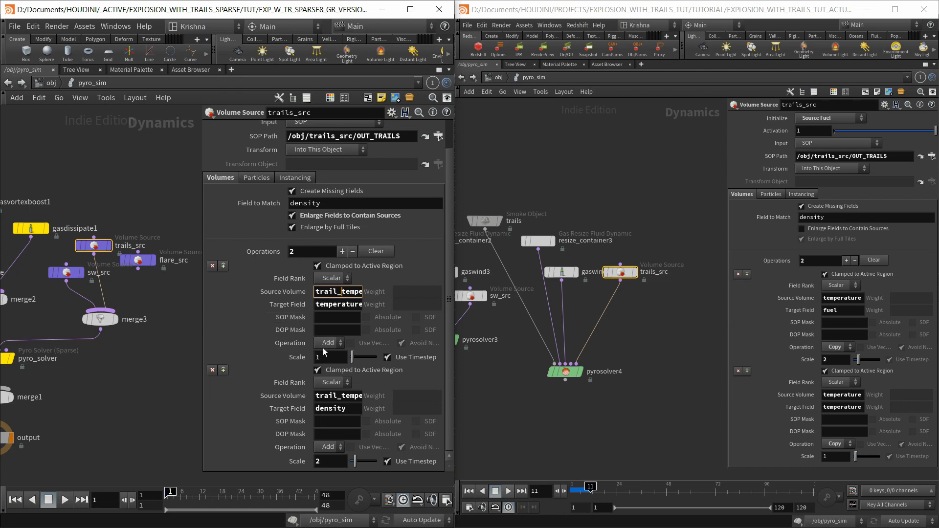
double_click(328, 359)
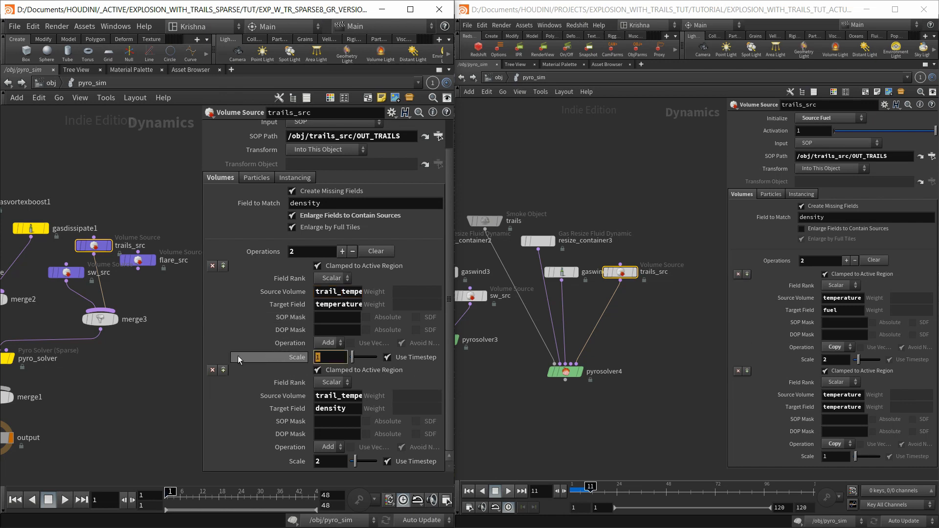
click(266, 360)
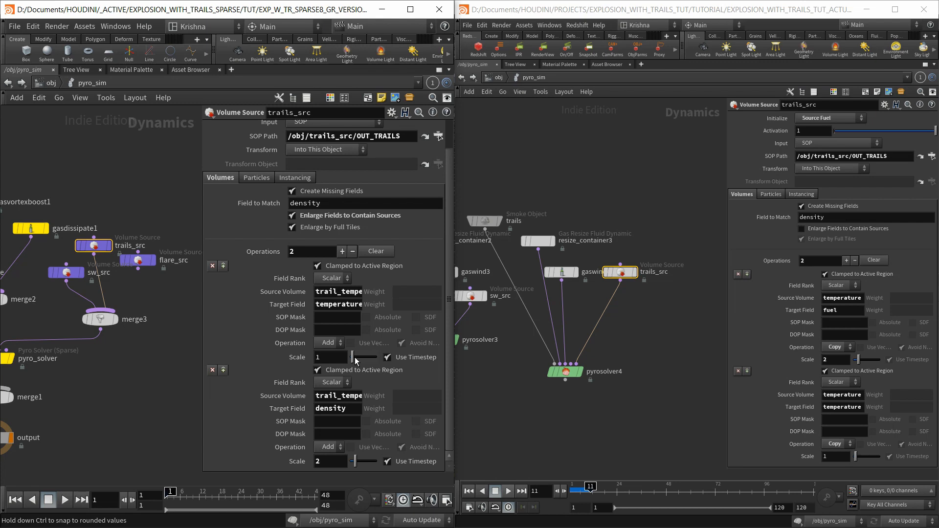
Compare the second operation's source volume and target field on trails_src between the sparse and non-sparse files
drag(316, 397, 338, 420)
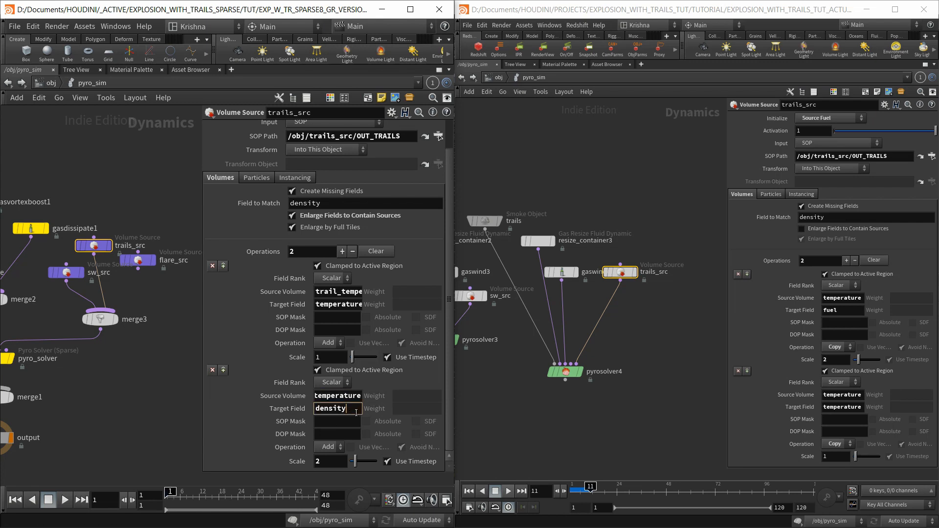
double_click(348, 410)
click(353, 415)
click(825, 396)
drag(839, 407, 870, 408)
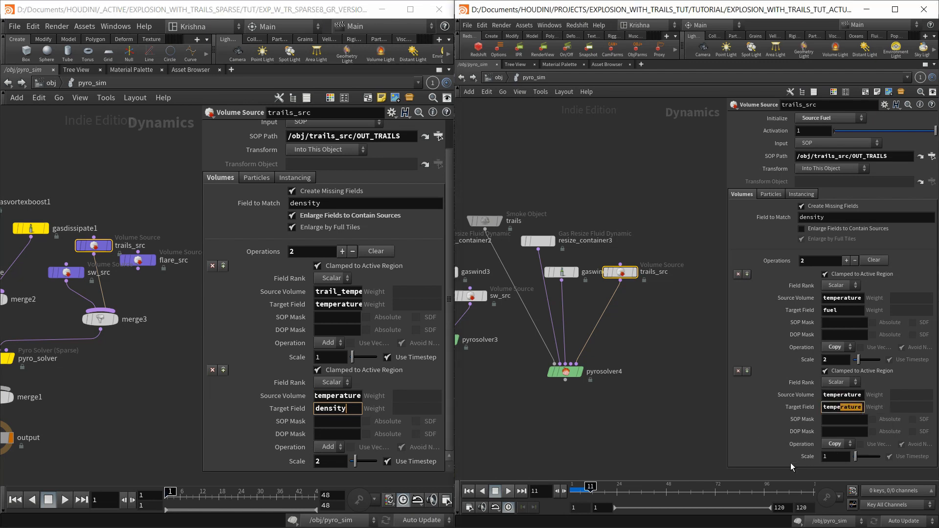
click(604, 456)
Disconnect sw_src from merge3 in the sparse file, leaving trails_src as its only input
click(138, 269)
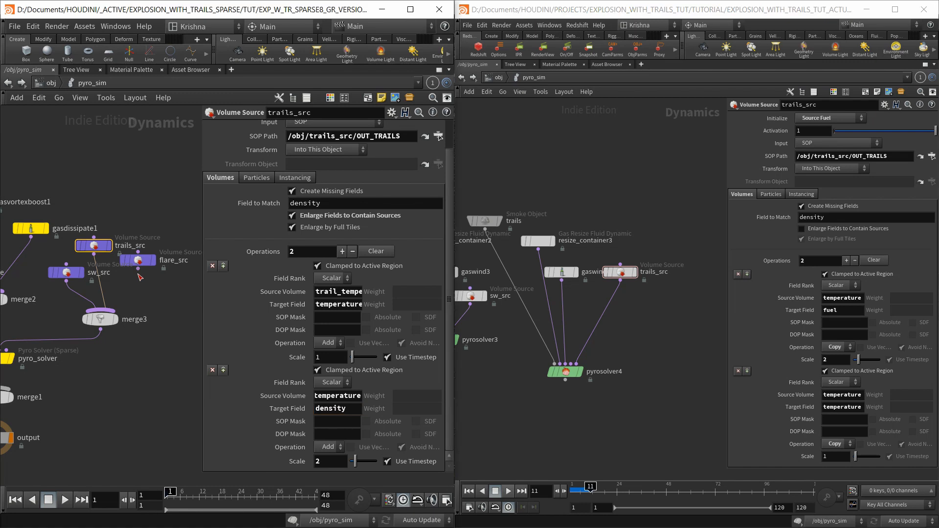
click(117, 310)
key(y)
mouse_move(142, 298)
mouse_down()
mouse_move(116, 282)
mouse_move(71, 298)
mouse_up()
key(y)
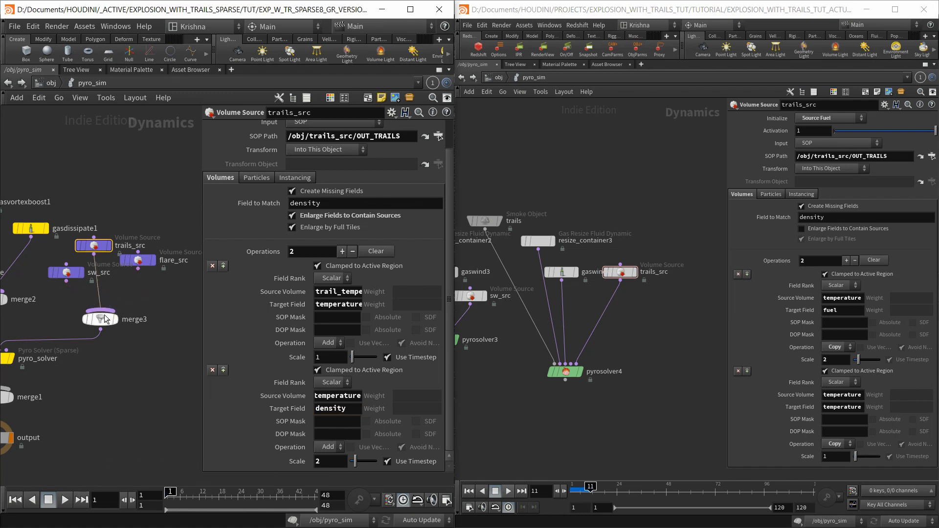
mouse_move(123, 319)
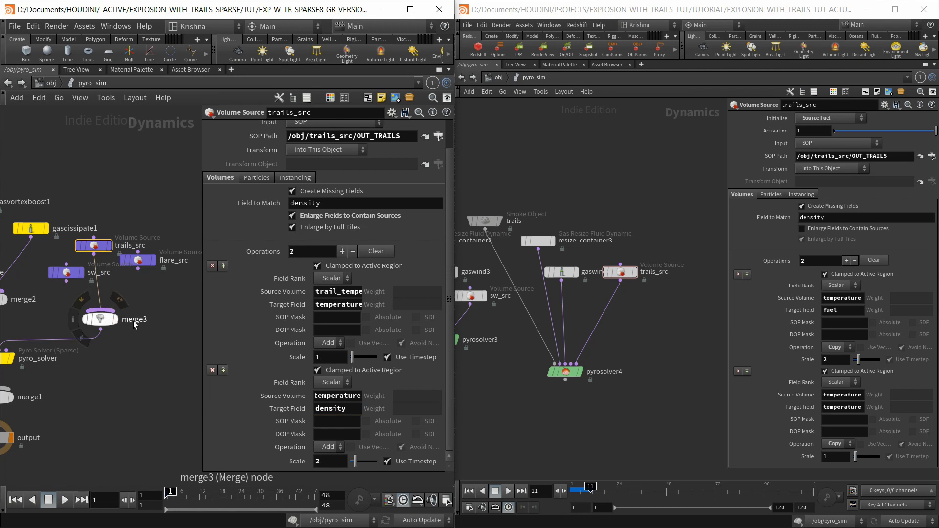
Maximize the sparse file's window and restore the multi-pane layout with trails_src's operations shown beside the viewport
click(410, 9)
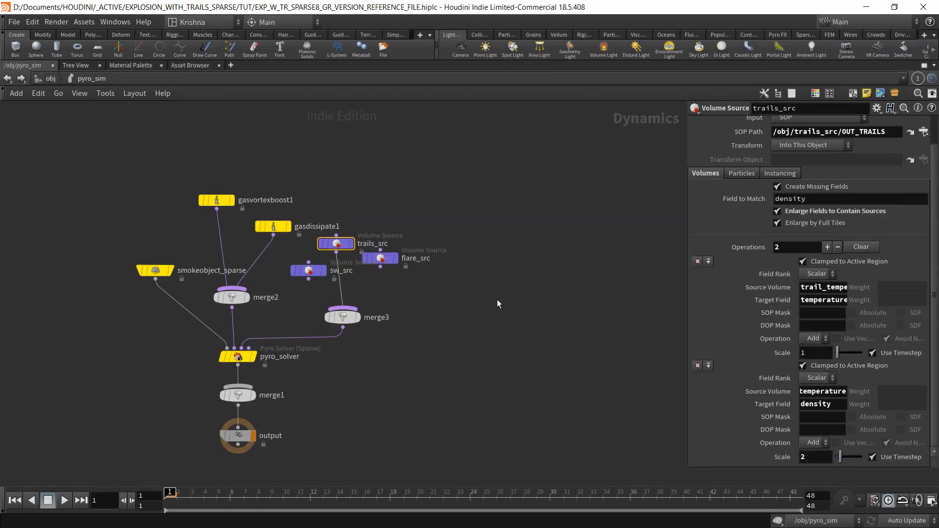
key(ctrl+b)
drag(579, 337, 563, 360)
scroll(446, 220, down, 5)
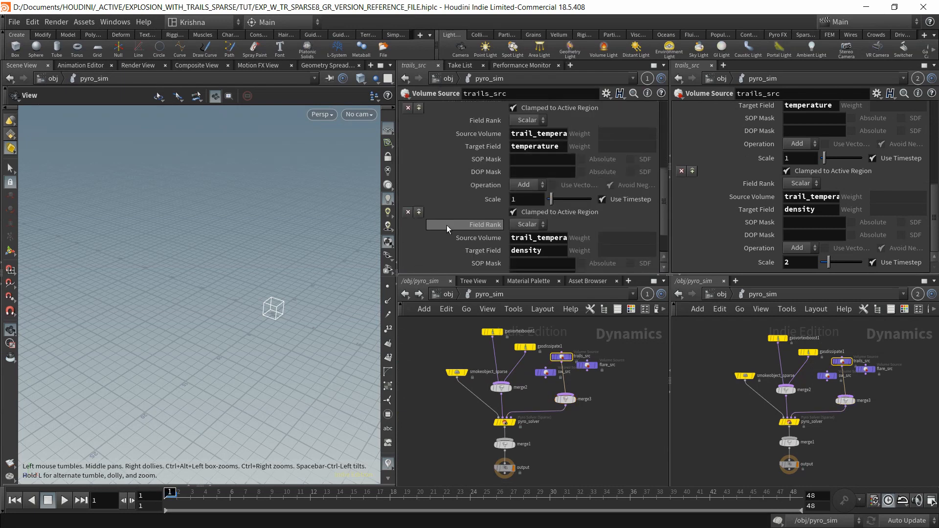
scroll(447, 225, down, 3)
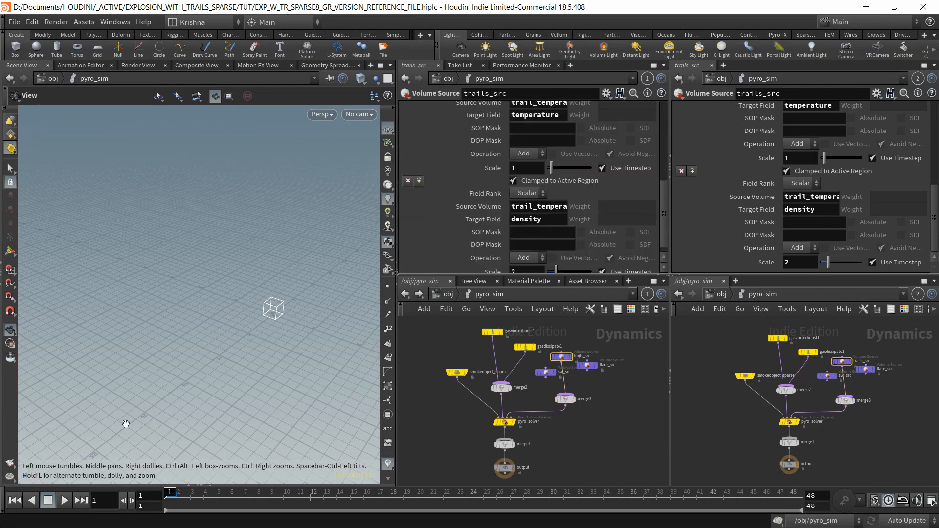
Look through cam1, simulate the trails up to frame 18, and inspect them up close in the viewport
click(371, 115)
click(372, 173)
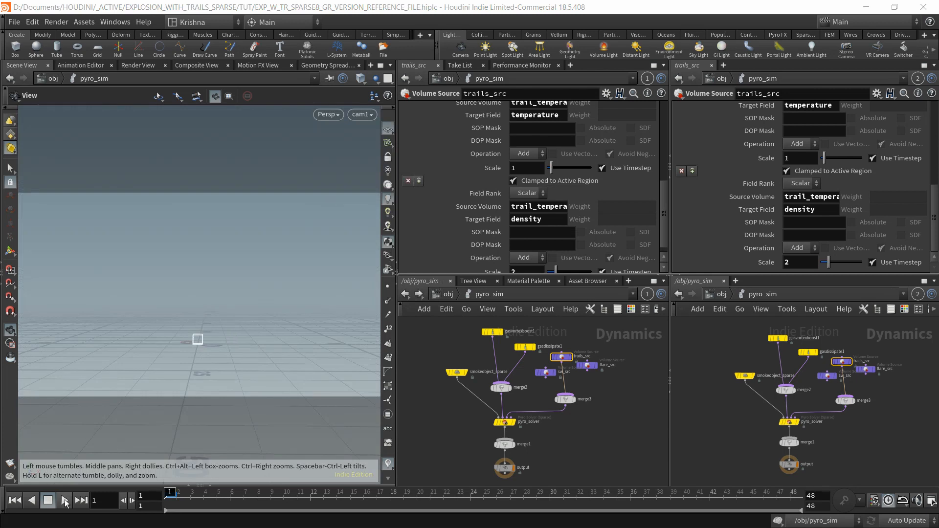
click(64, 499)
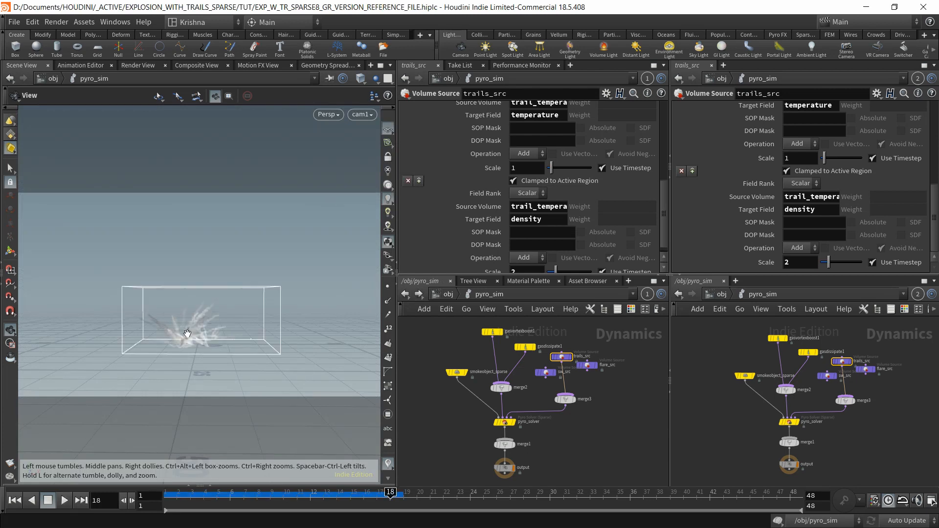
scroll(185, 331, up, 3)
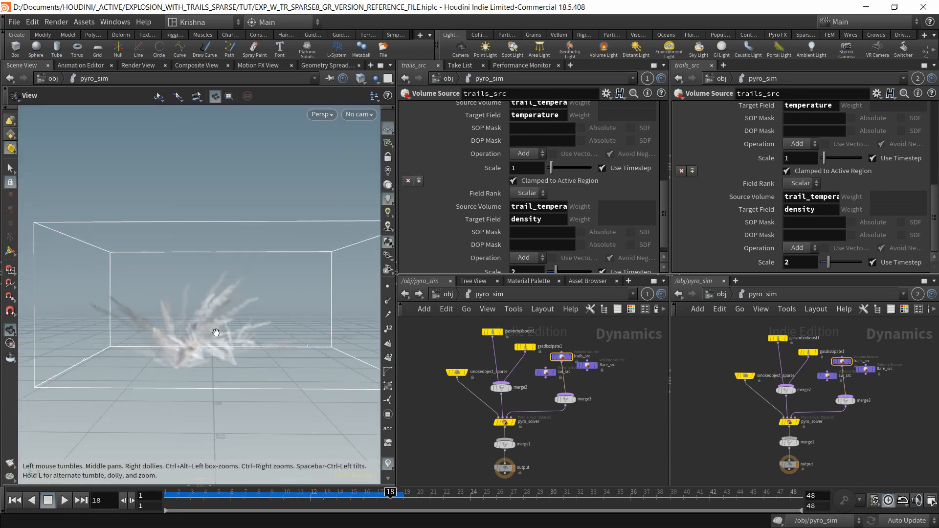
mouse_move(216, 333)
mouse_down()
mouse_move(167, 332)
mouse_move(217, 338)
mouse_up()
Set the viewport background's color scheme to Dark and inspect the trails from a higher angle
key(d)
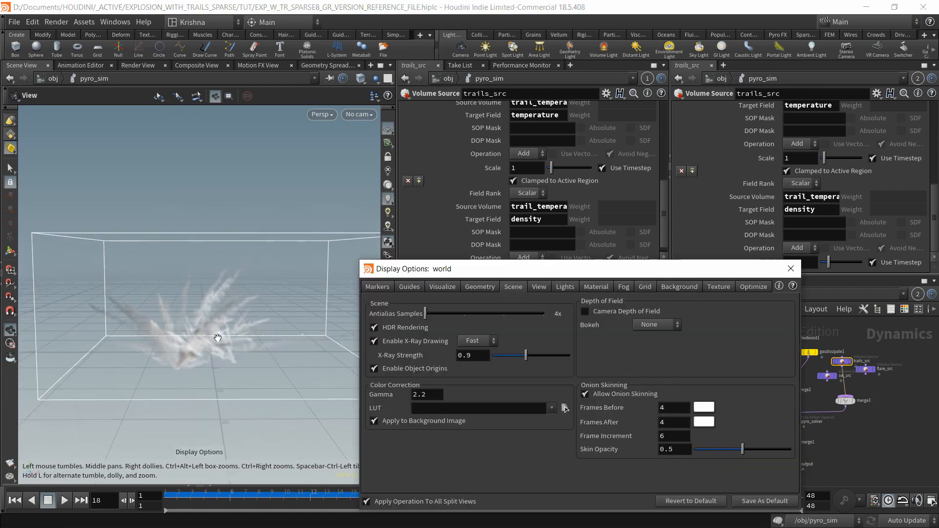
click(658, 286)
click(450, 303)
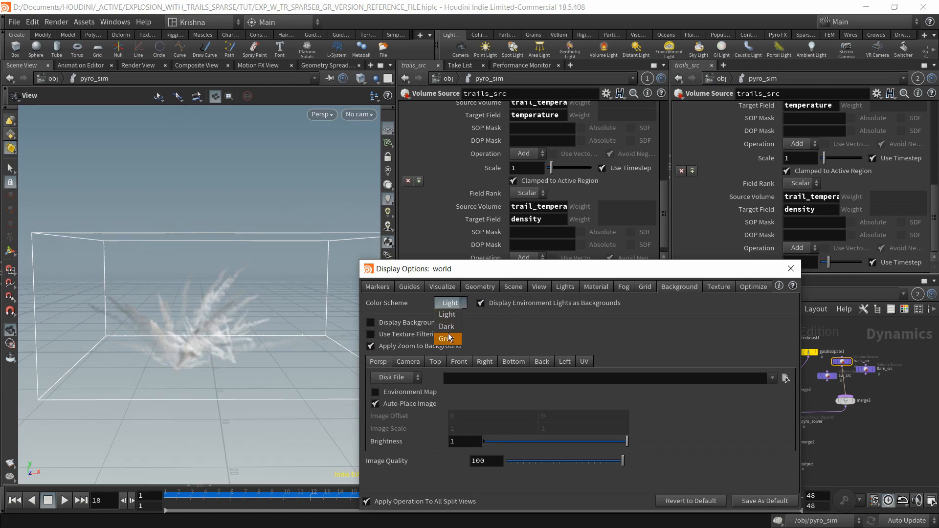
click(446, 326)
click(791, 268)
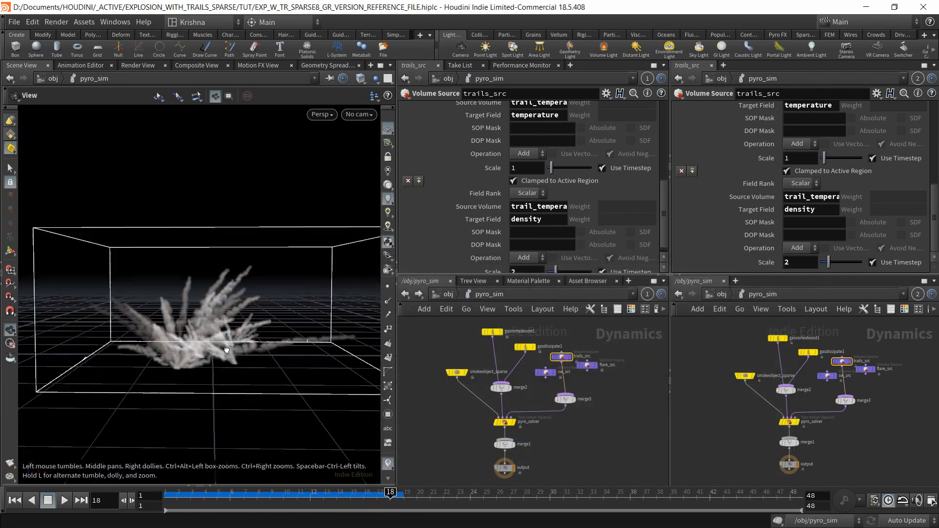
drag(226, 350, 88, 439)
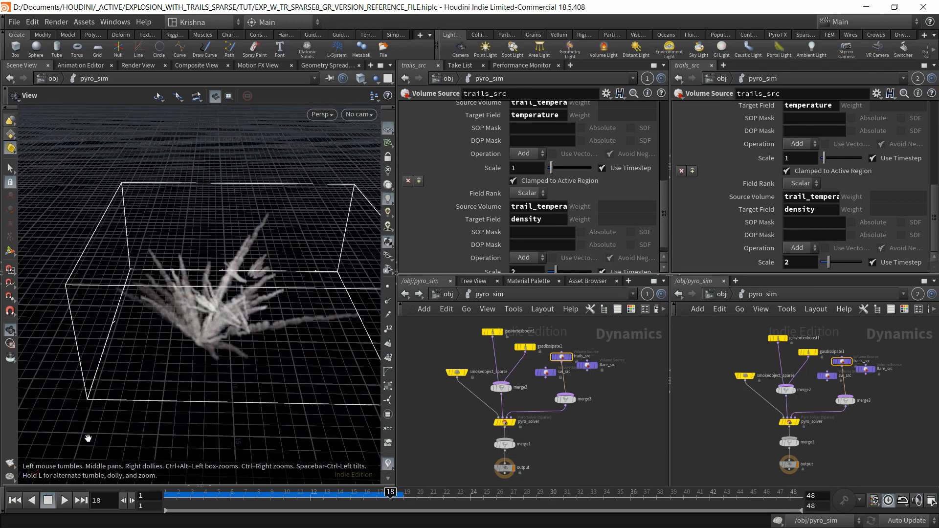
Rewind to frame 1 and change both trails_src operations, temperature and density, from Add to Copy
click(14, 500)
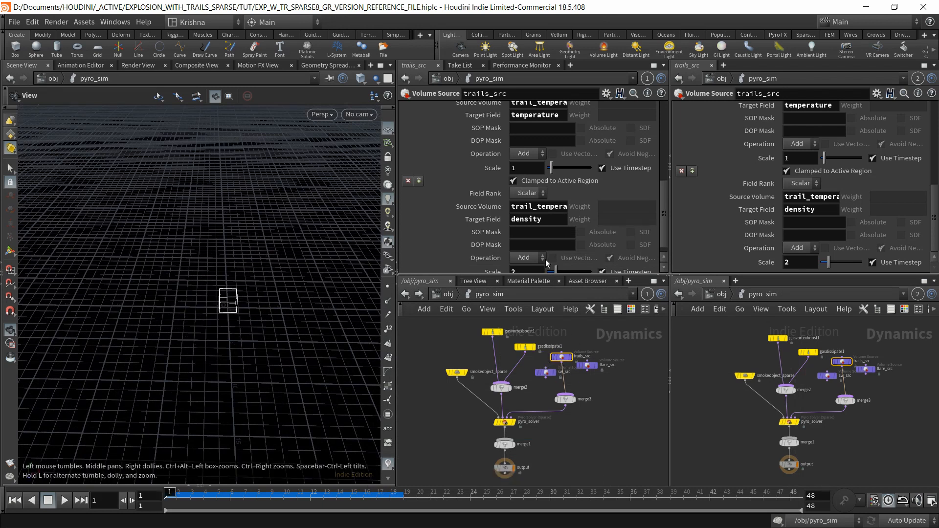
scroll(509, 252, down, 1)
scroll(514, 245, up, 3)
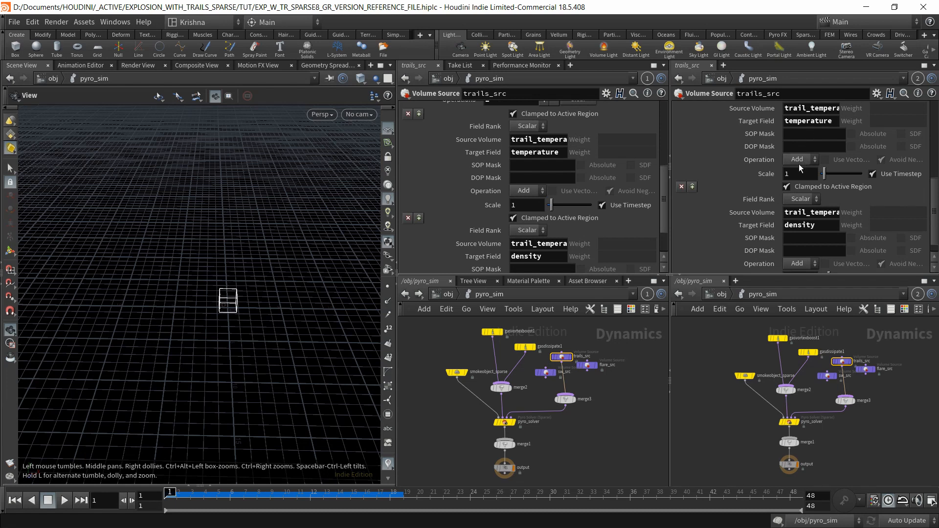
scroll(799, 167, down, 1)
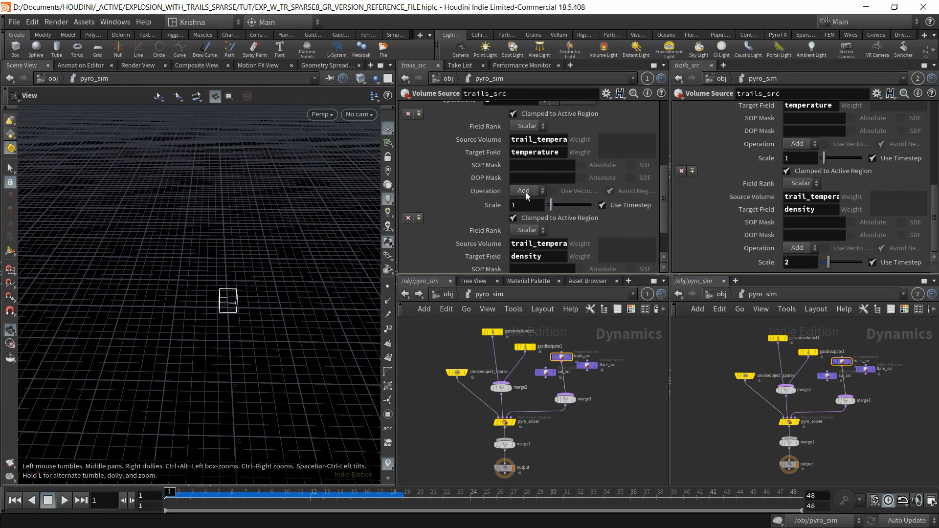
scroll(526, 193, up, 1)
click(525, 208)
click(528, 218)
scroll(474, 219, down, 4)
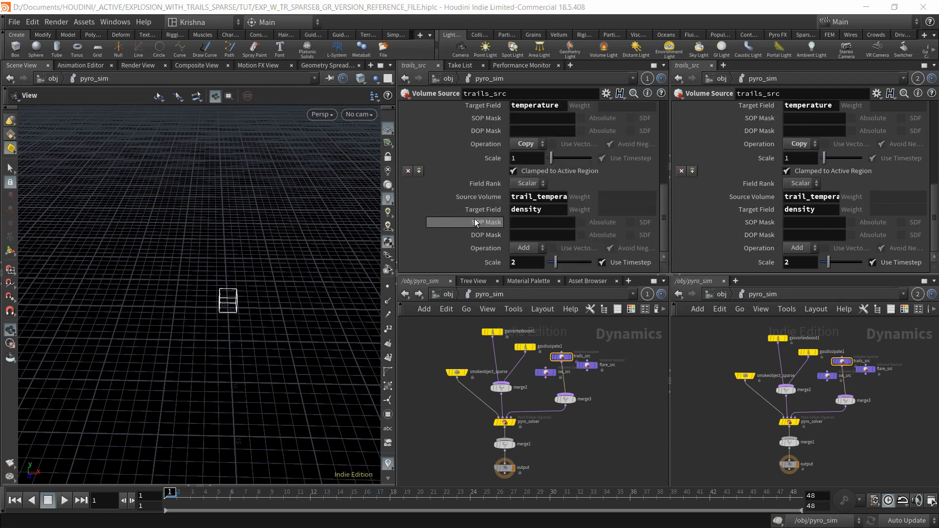
click(528, 249)
click(529, 263)
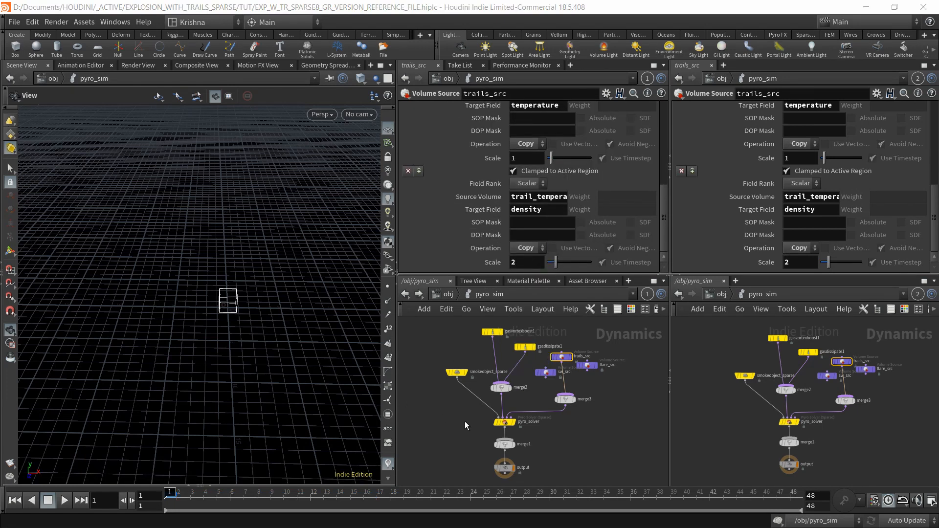
Select pyro_solver, simulate the trails up to frame 15 through cam1, and inspect their shape in the viewport
click(503, 421)
drag(210, 392, 286, 235)
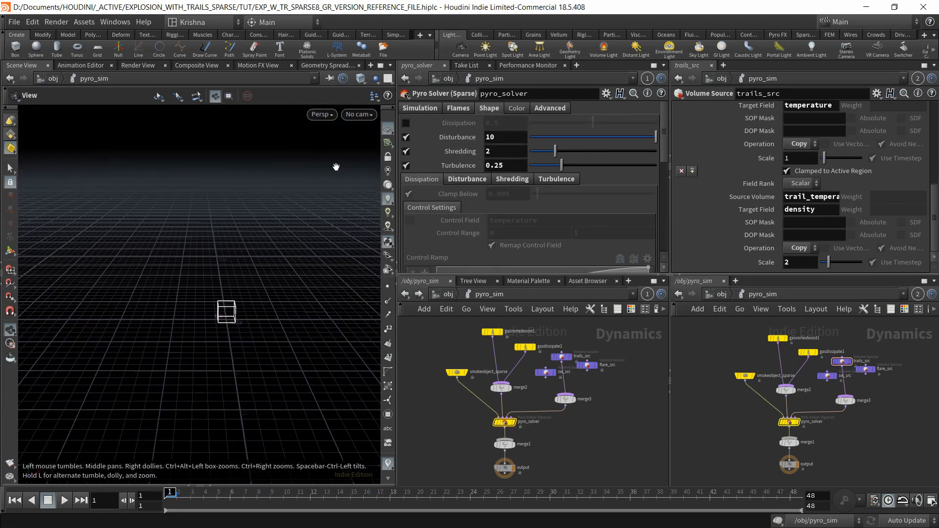
click(357, 115)
click(374, 163)
click(356, 114)
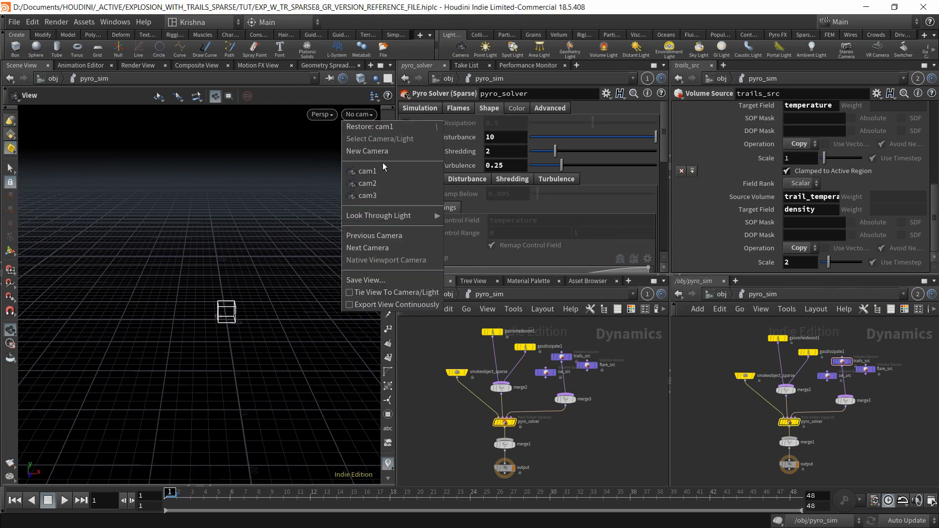
click(377, 170)
click(61, 502)
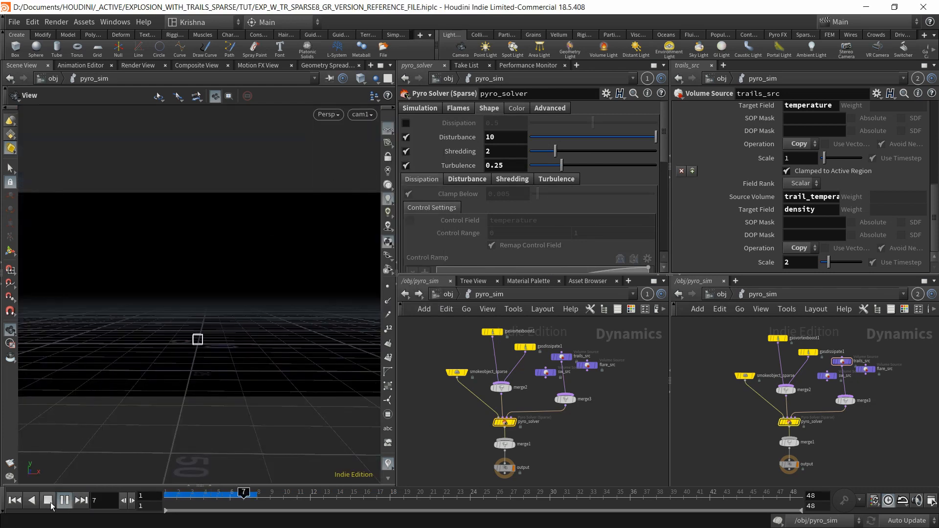
click(51, 503)
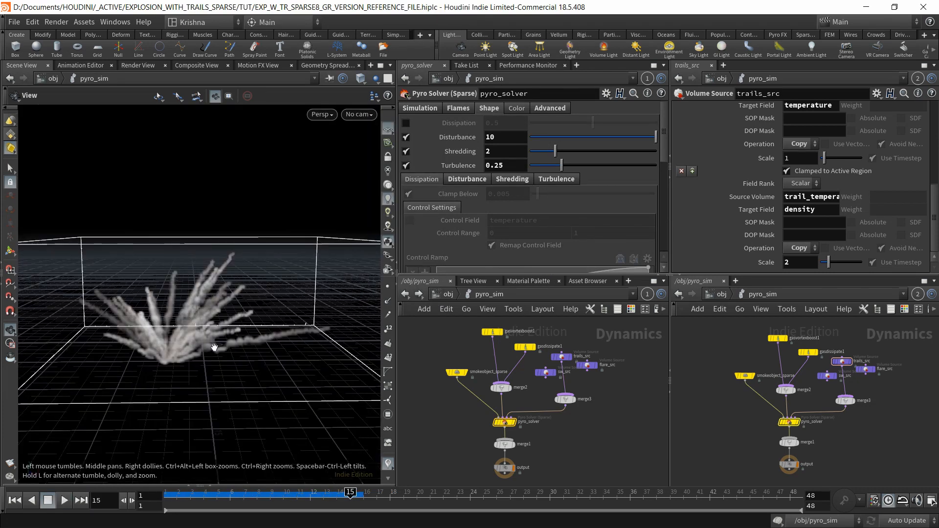
mouse_move(216, 347)
mouse_down()
mouse_move(205, 346)
mouse_move(208, 363)
mouse_up()
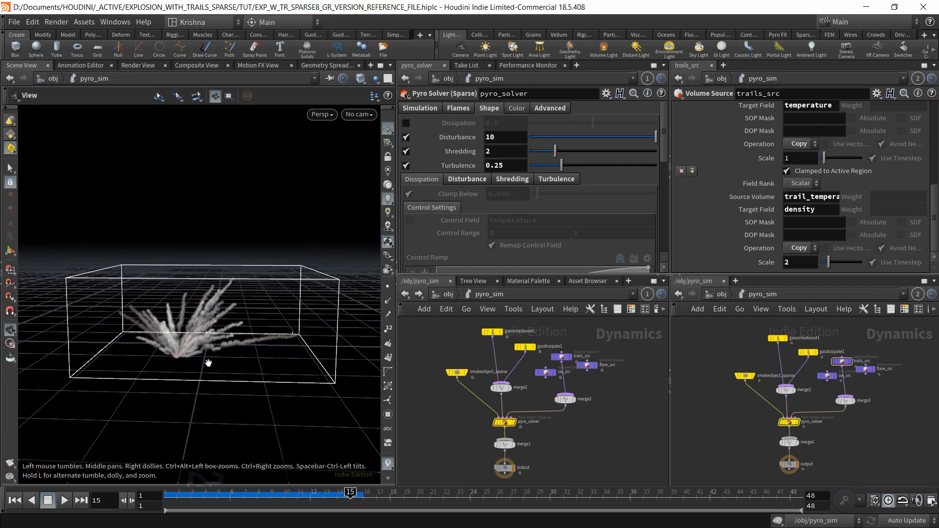
Replay the trails simulation from frame 1, rewind to frame 1, and render a flipbook of the viewport
click(11, 500)
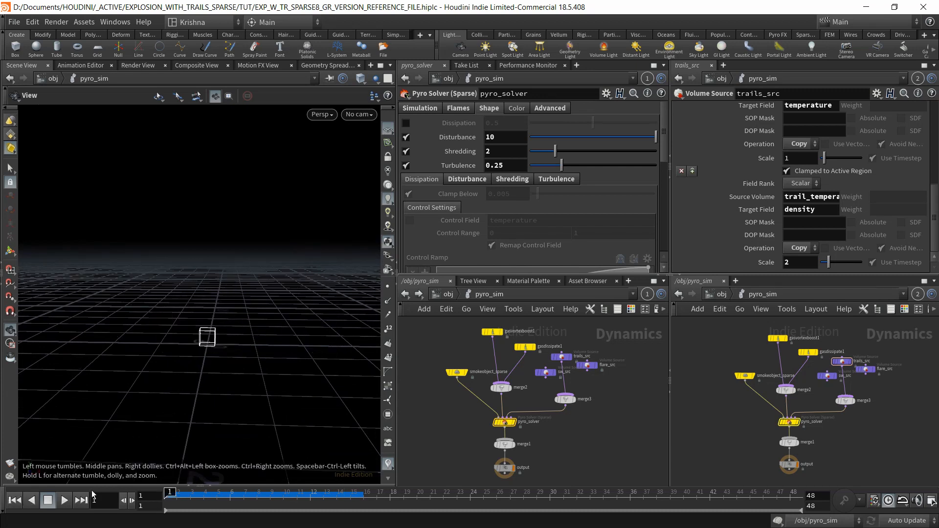
click(61, 501)
click(51, 501)
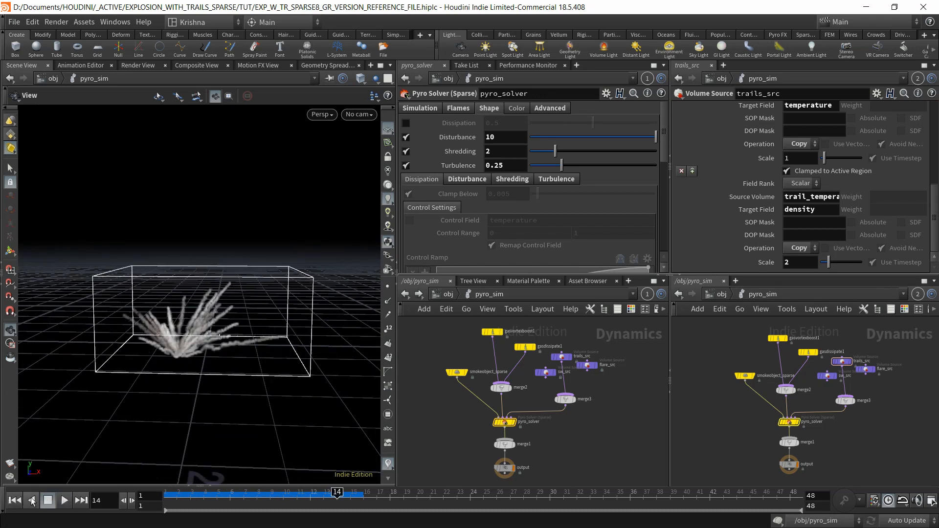
click(14, 500)
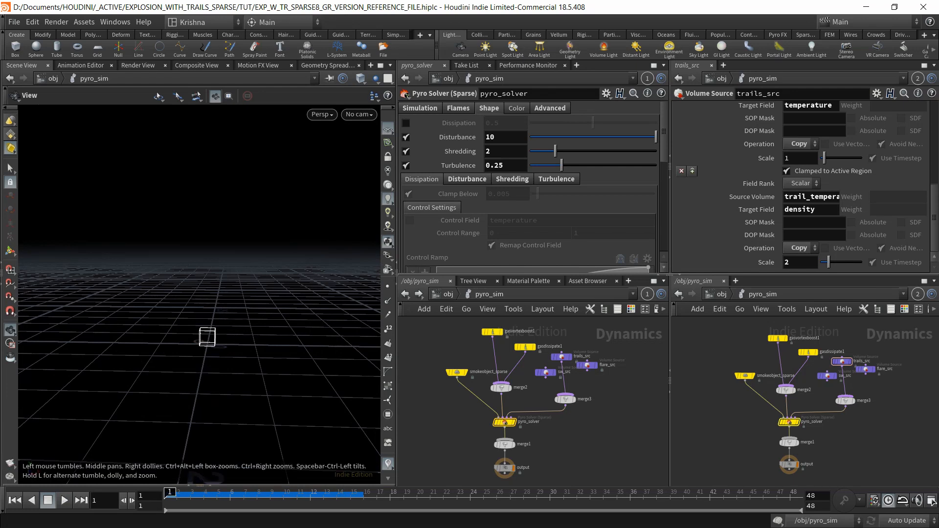
click(9, 463)
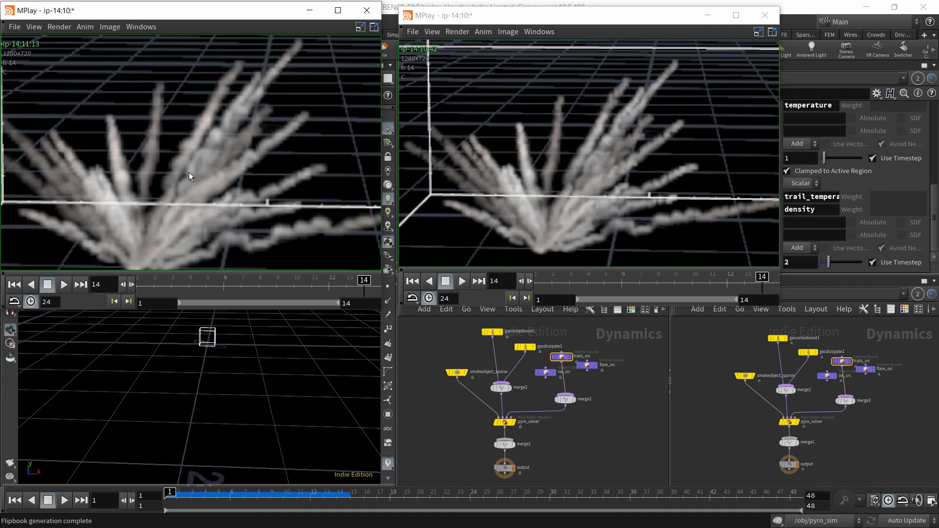
Play and scrub both trail flipbooks side by side up to frame 14 to compare the smoke shapes
click(14, 284)
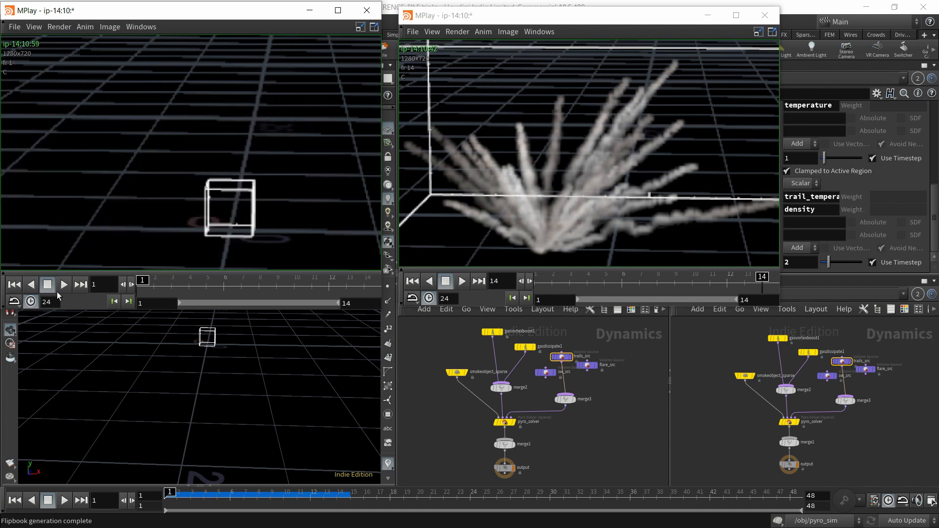
click(64, 284)
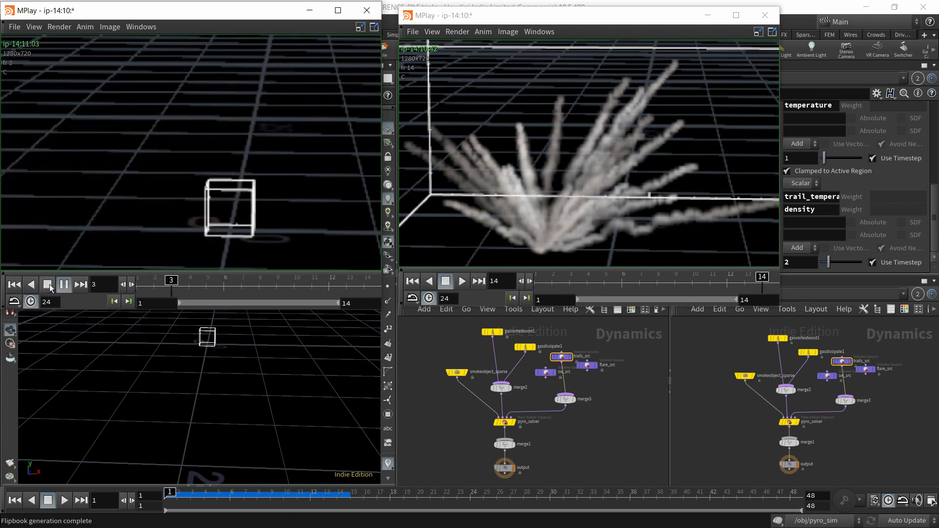
click(461, 281)
click(445, 280)
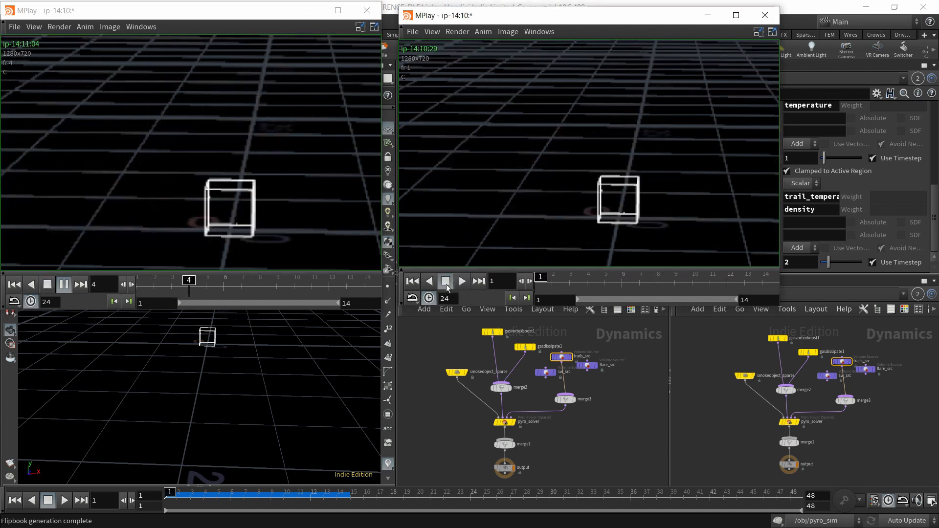
click(48, 286)
drag(215, 282, 390, 287)
click(462, 281)
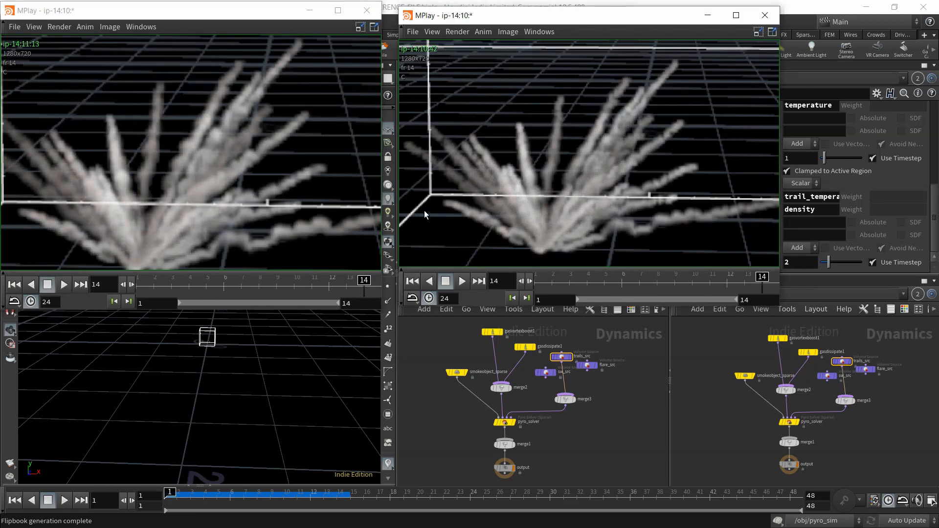
Recheck the trails_src settings against the two flipbooks, and close both flipbook windows
click(619, 407)
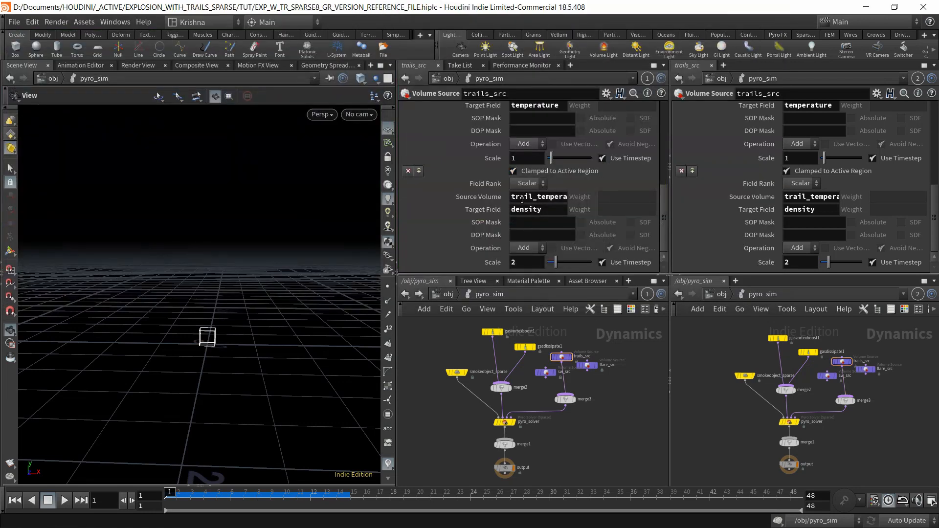
key(alt+Tab)
key(alt+Tab)
key(Tab)
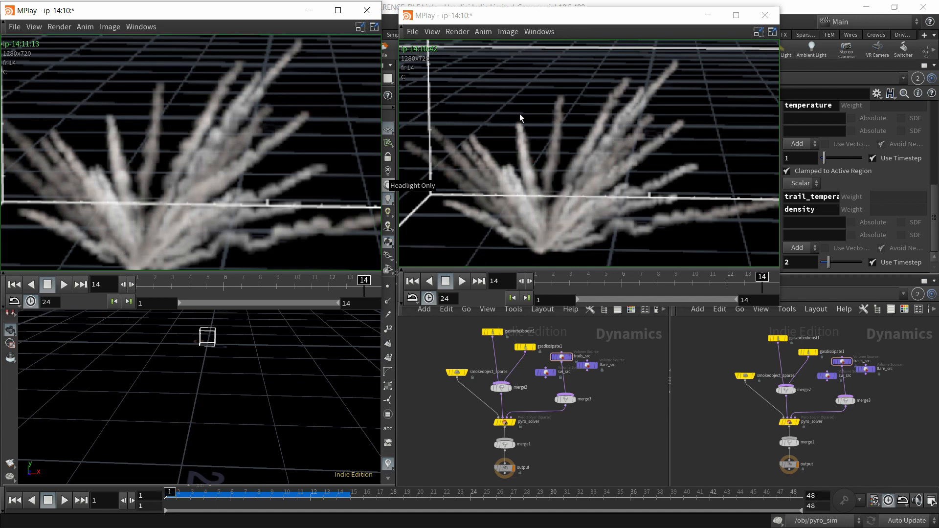
click(366, 10)
click(765, 15)
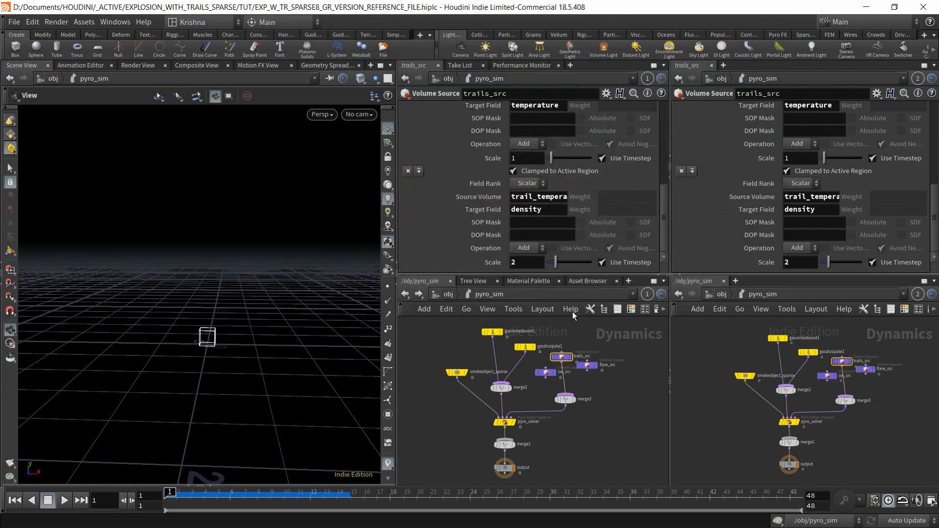
In trails_src, set the temperature operation's scale to 10 and the density operation's scale to 20
click(529, 155)
text(0)
click(524, 263)
text(0)
key(Return)
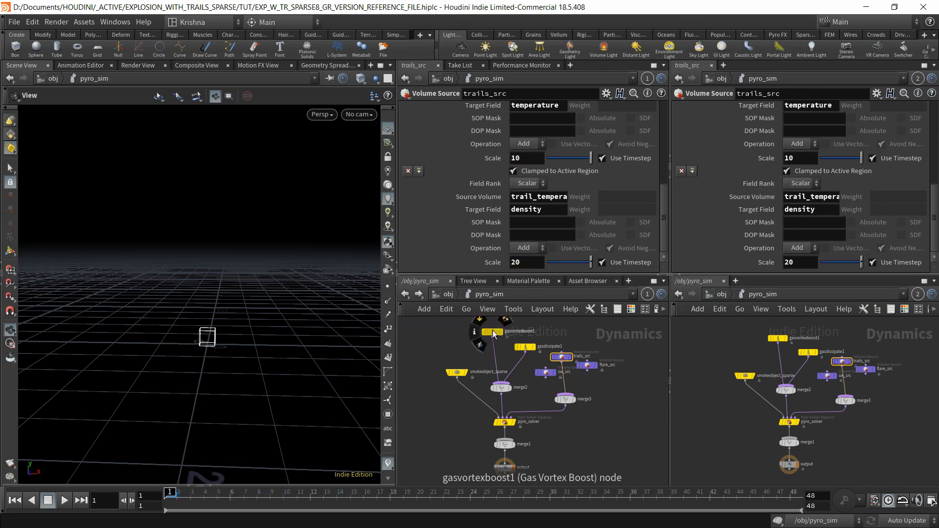
Simulate the trails up to frame 13 and examine their thickness and shape up close and from several angles
click(64, 499)
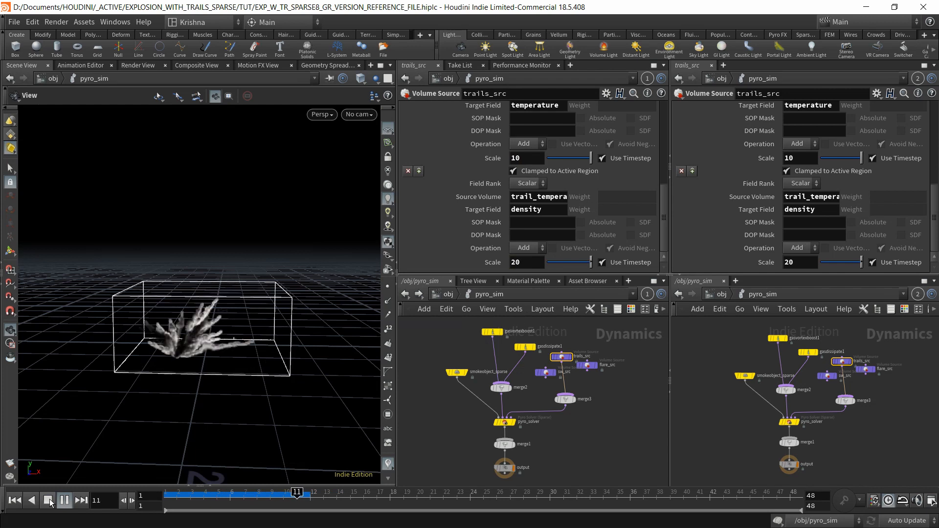
click(49, 499)
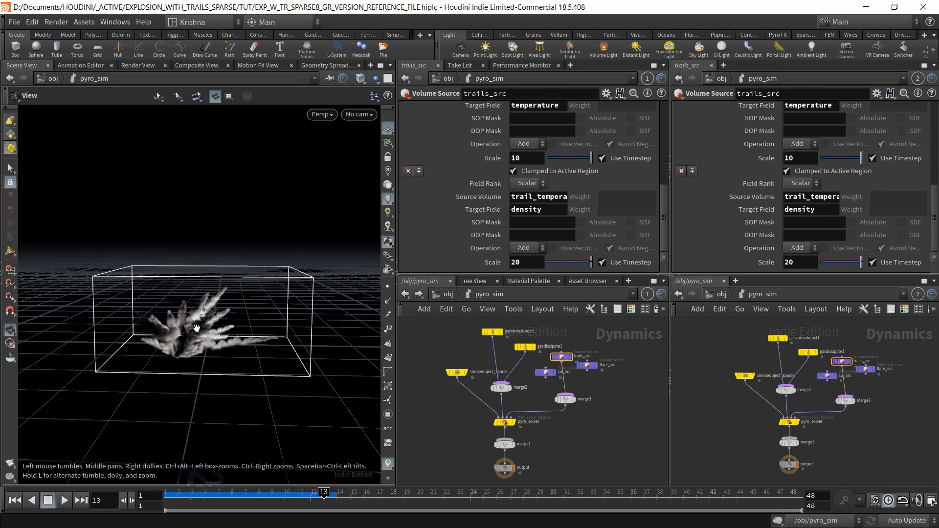
scroll(196, 328, up, 3)
drag(197, 328, 182, 314)
scroll(182, 313, up, 5)
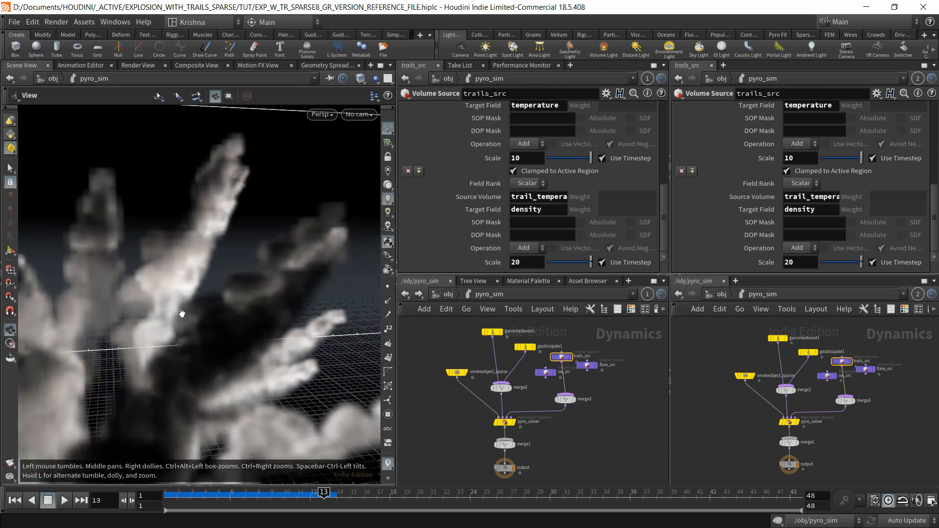
scroll(182, 314, down, 4)
scroll(184, 330, down, 6)
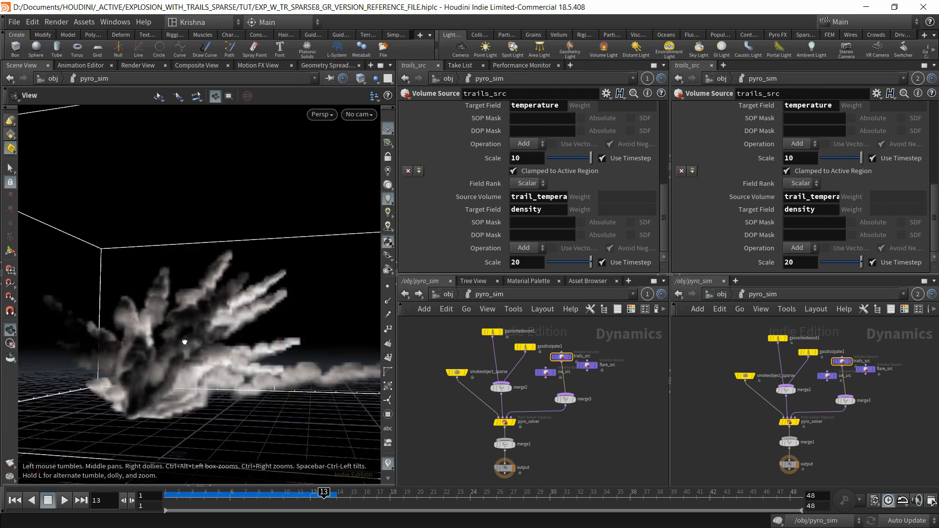
drag(184, 341, 204, 355)
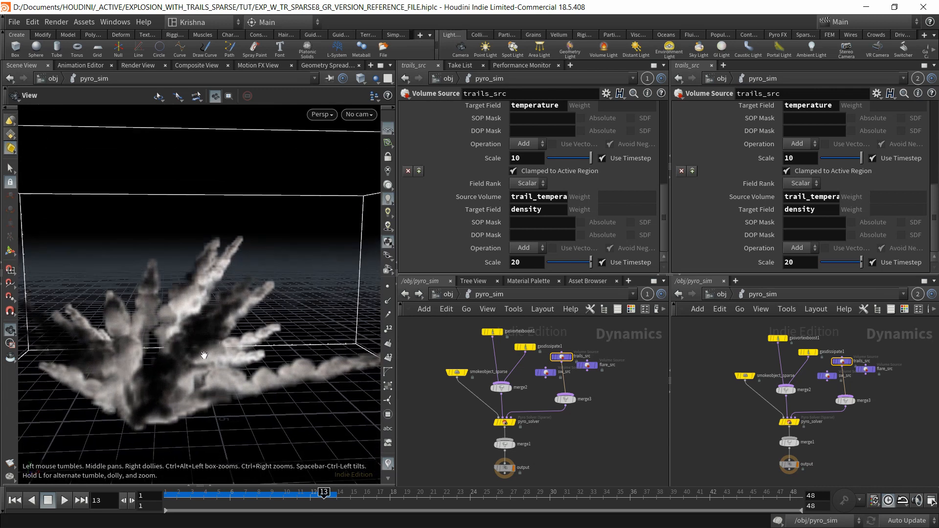
scroll(142, 287, up, 5)
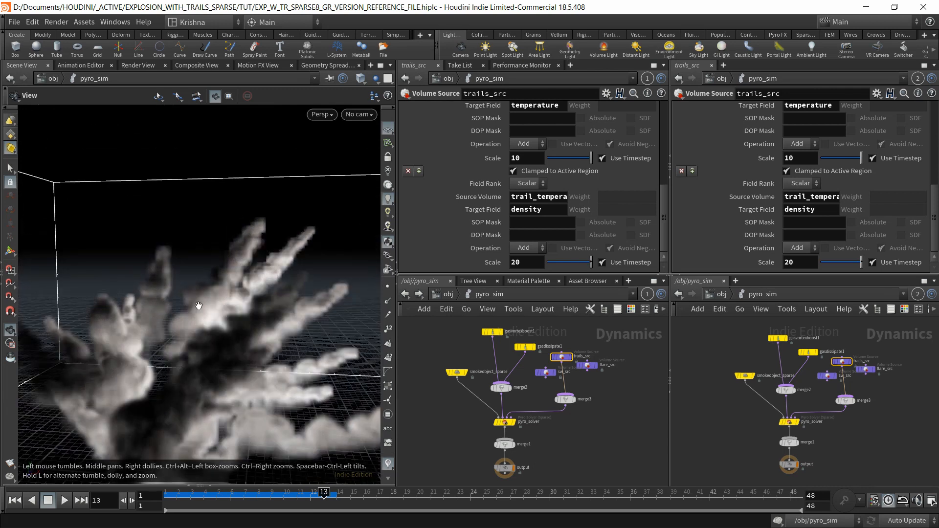
scroll(198, 308, down, 5)
Rewind to frame 1 and restore the trails_src scales to 1 for temperature and 2 for density
click(15, 500)
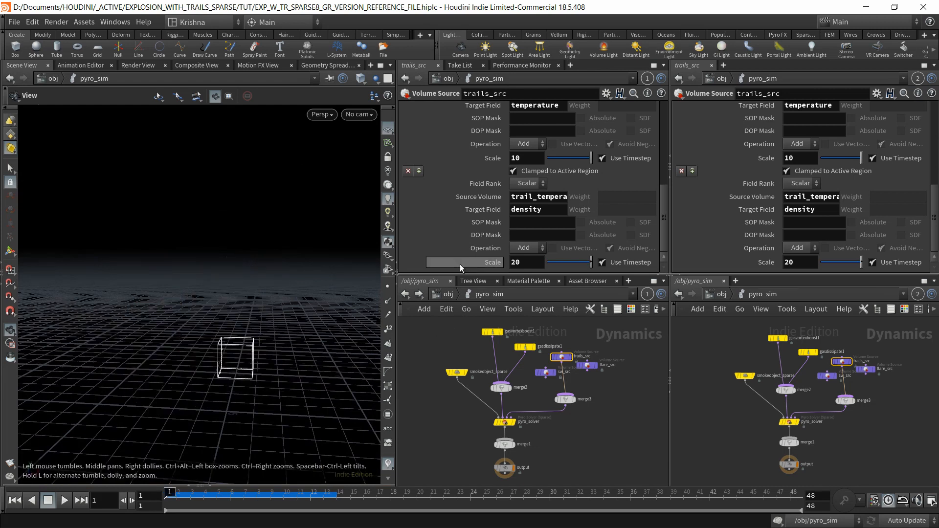
click(534, 159)
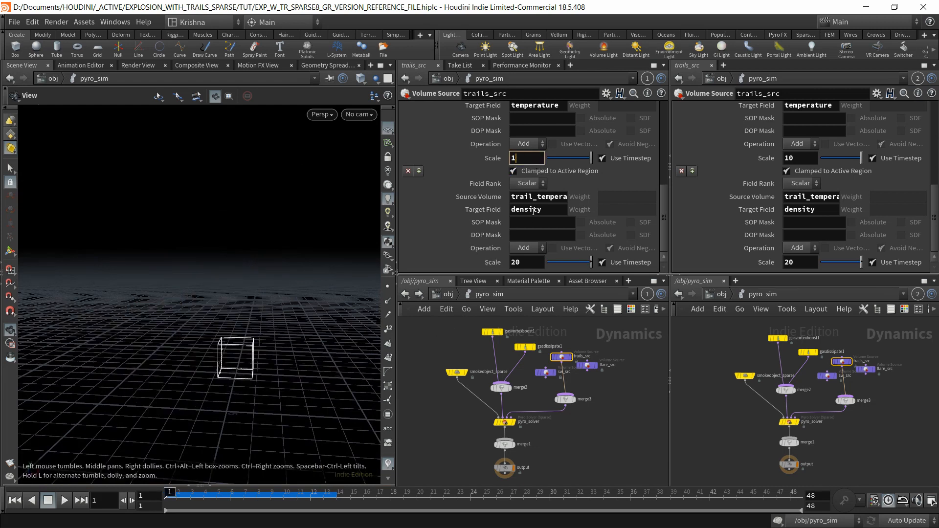
click(526, 262)
key(BackSpace)
key(Return)
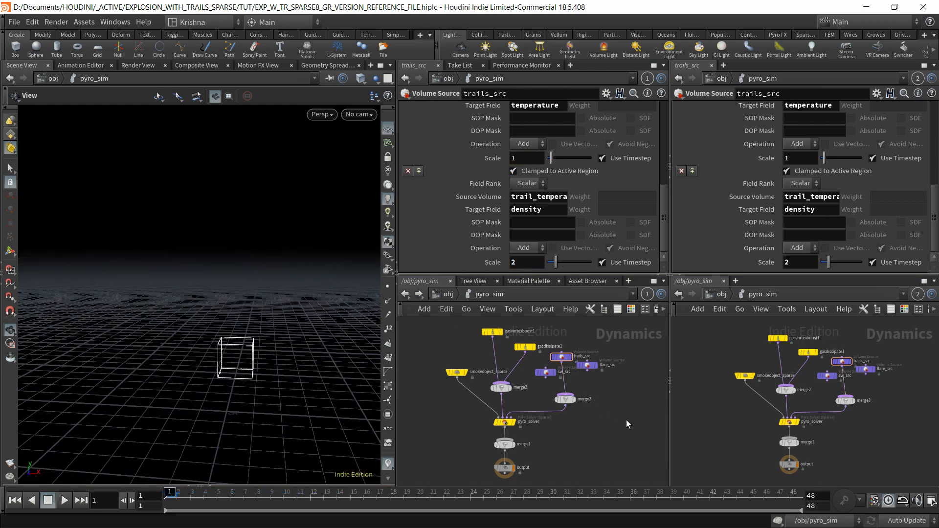
Save the scene, and place sw_src before trails_src in merge3's input order
key(ctrl+s)
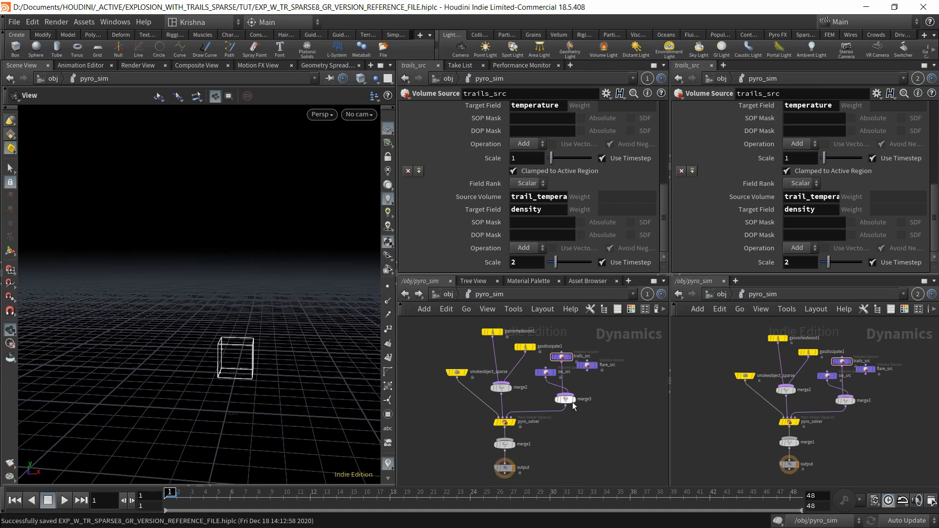
click(560, 401)
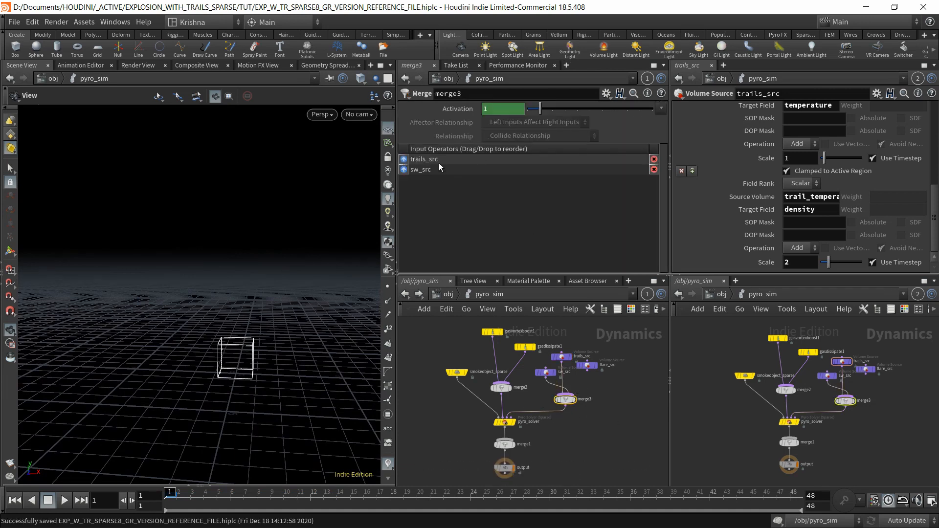
drag(410, 170, 411, 158)
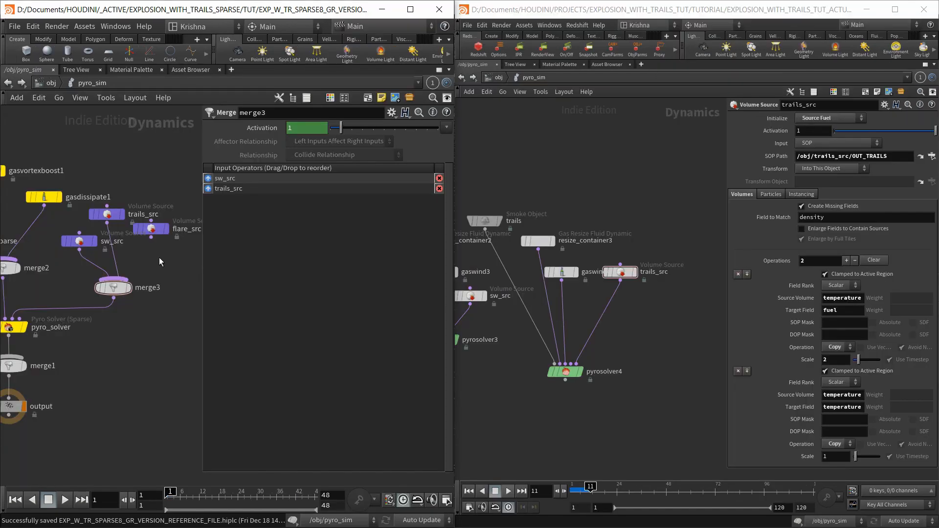
Select flare_src in both the sparse and the non-sparse pyro_sim networks to show their volume source settings
scroll(160, 257, up, 3)
drag(162, 211, 147, 272)
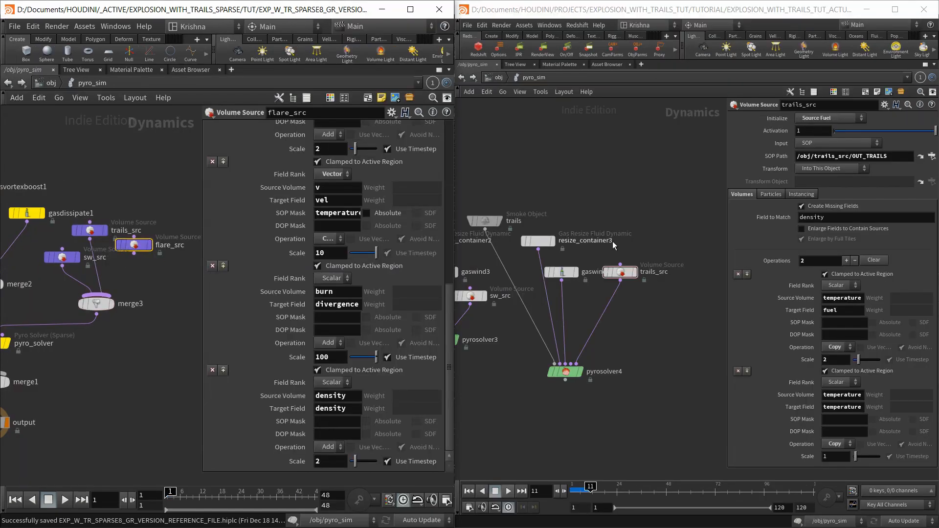
middle_drag(602, 346, 660, 340)
middle_drag(531, 405, 614, 401)
middle_drag(534, 384, 639, 435)
drag(621, 195, 621, 196)
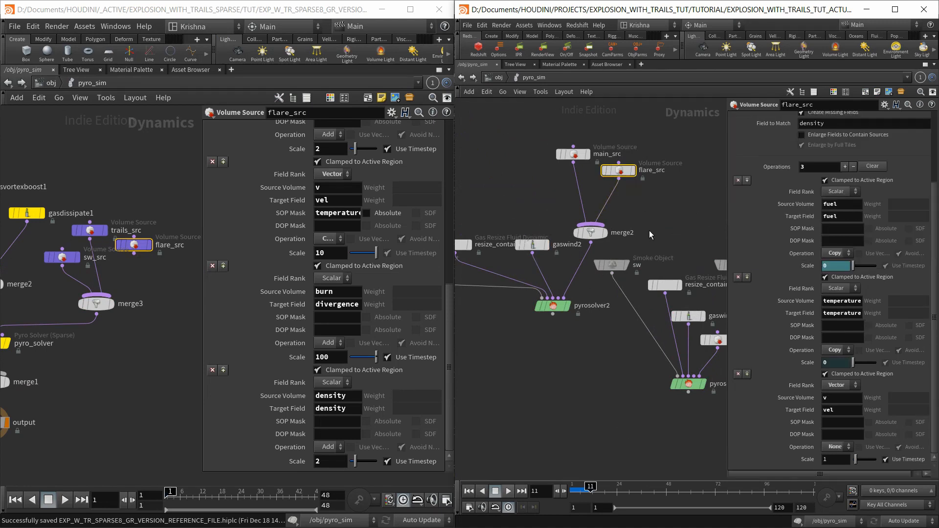
Compare the two flare_src nodes' flame, fuel and temperature operations, including their operation types and scales
scroll(771, 220, up, 3)
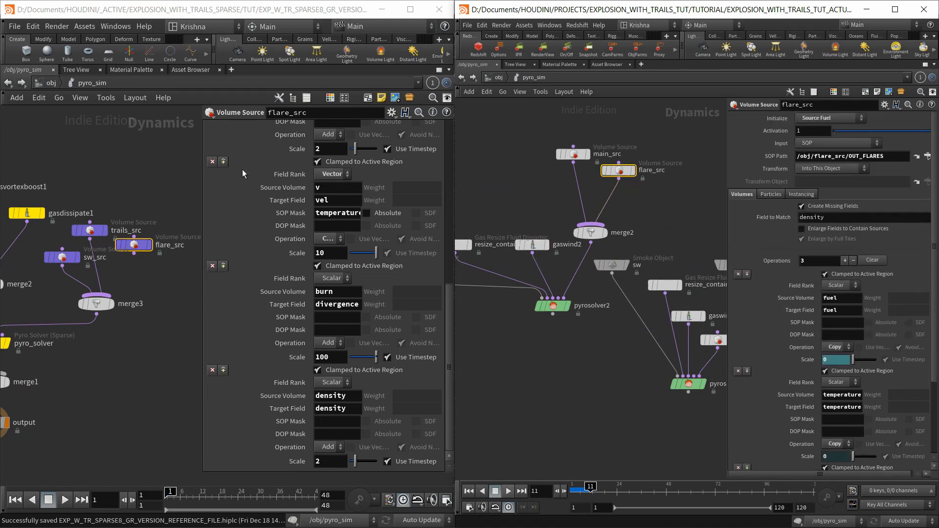
scroll(291, 208, up, 3)
scroll(291, 208, up, 5)
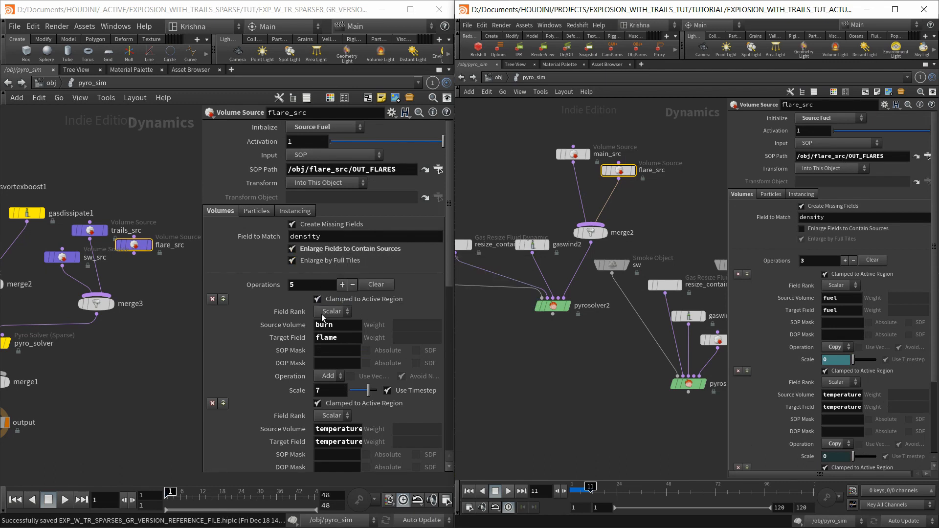
scroll(304, 337, down, 2)
scroll(305, 336, down, 3)
scroll(823, 244, down, 3)
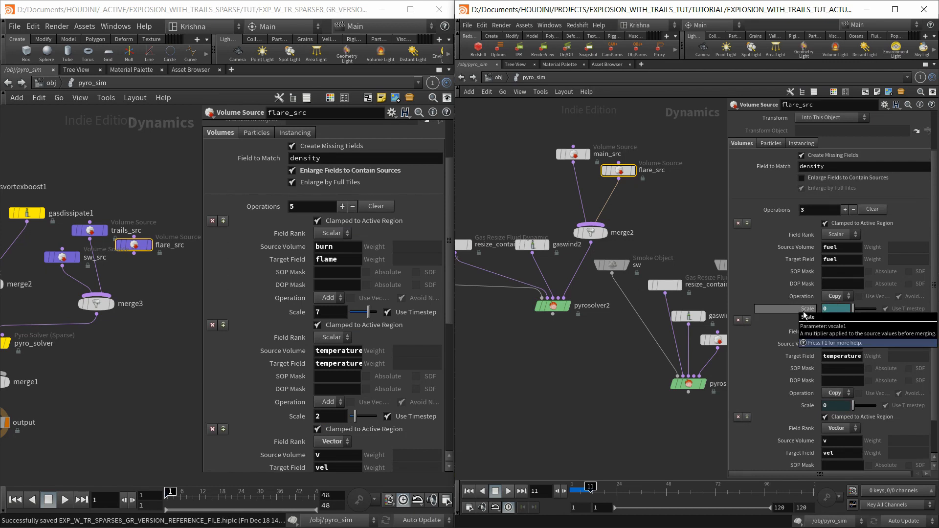
Scrub the non-sparse scene from frame 1 to 10 to check flare_src's animated scales, and review the sparse node's velocity operation
click(468, 491)
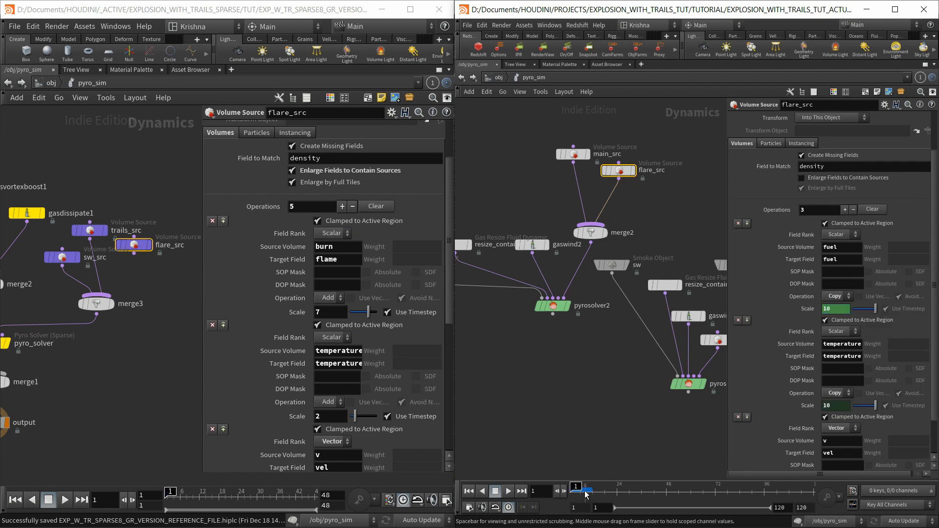
drag(574, 490, 590, 489)
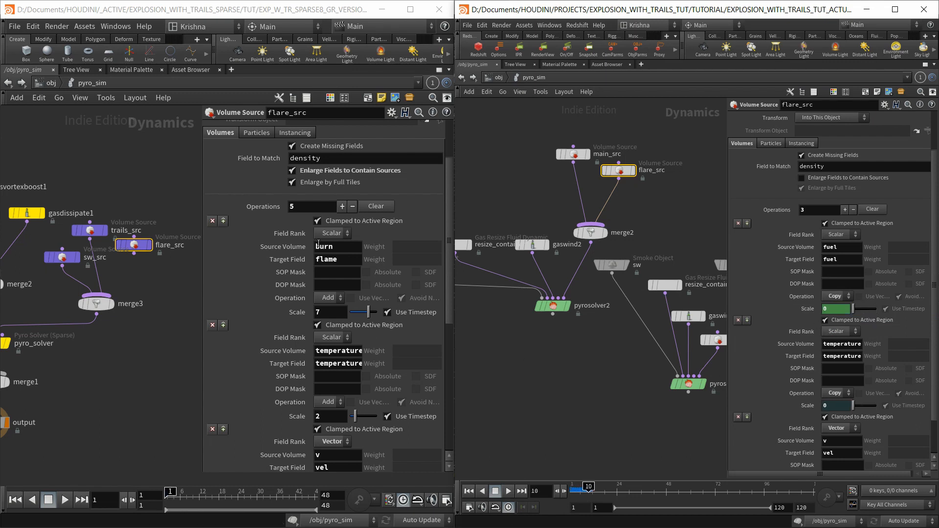
scroll(353, 370, down, 3)
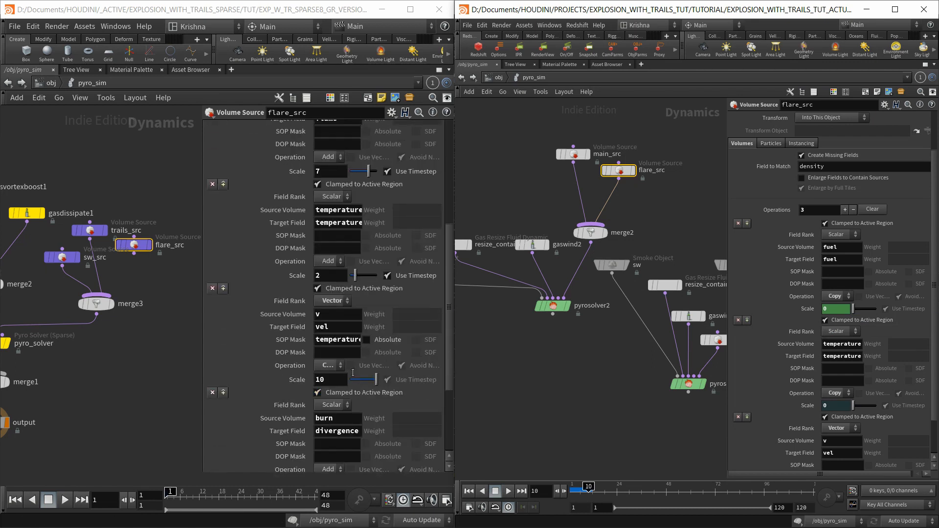
scroll(353, 372, up, 1)
Restore the sparse scene's full pane layout, go up to the object level, and open the flare_src geometry network
click(148, 367)
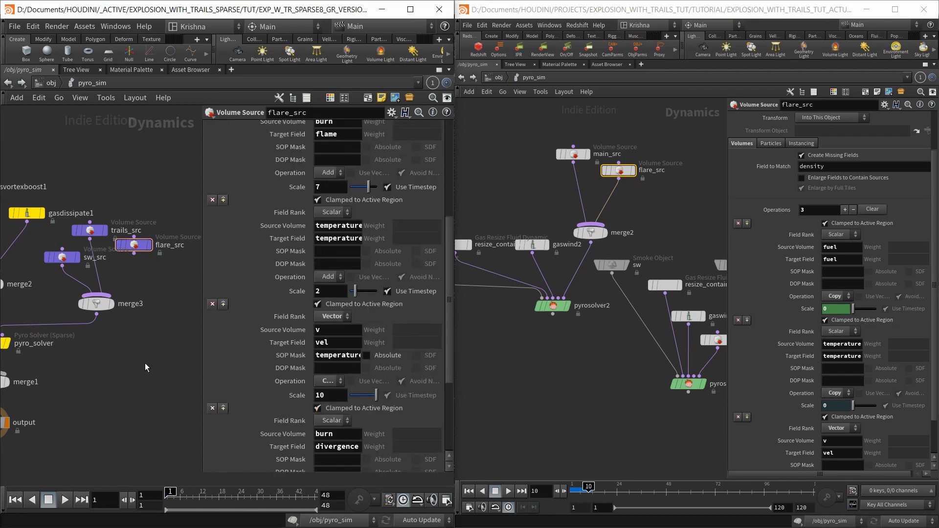
key(ctrl+b)
click(260, 295)
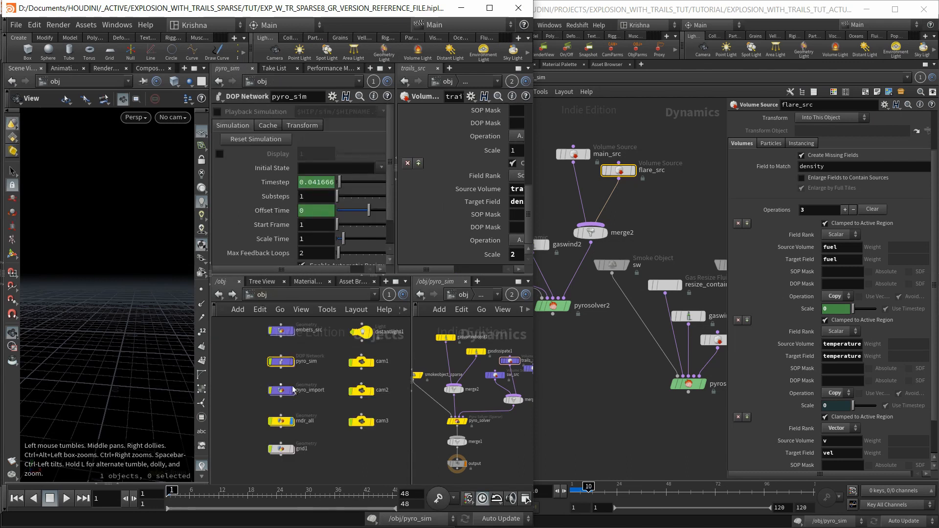
middle_drag(335, 345, 331, 423)
middle_drag(320, 362, 384, 359)
double_click(278, 357)
middle_drag(329, 435, 362, 425)
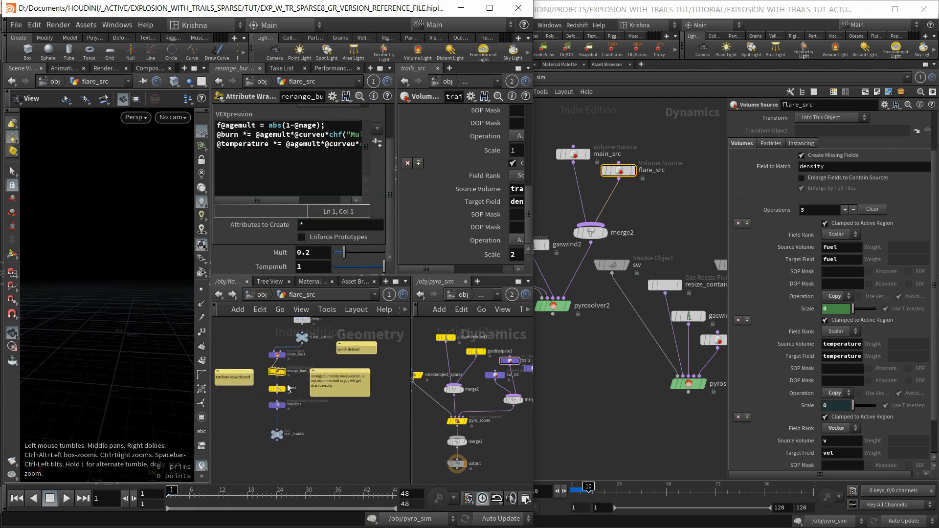
Leave the flare_src geometry network, open the pyro_sim network in the sparse scene, and maximize its network pane
scroll(282, 370, up, 5)
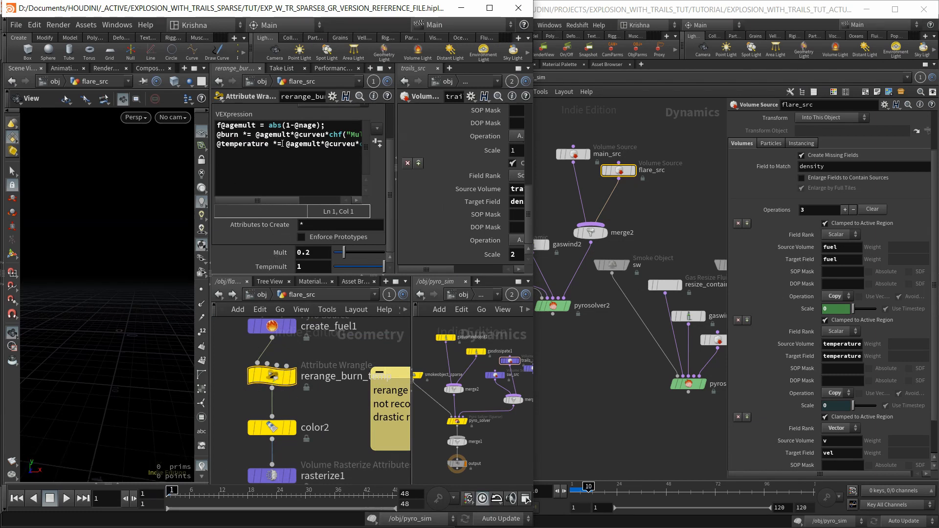
click(256, 295)
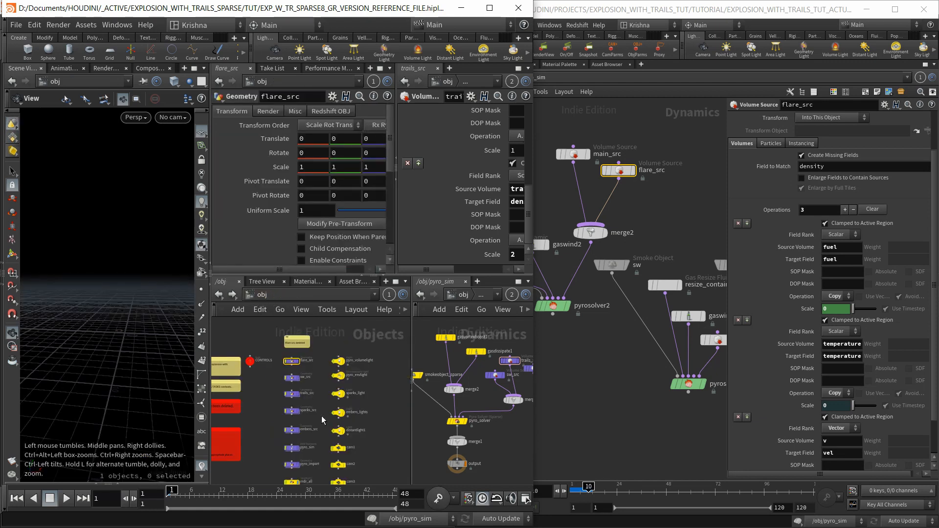
scroll(321, 386, up, 5)
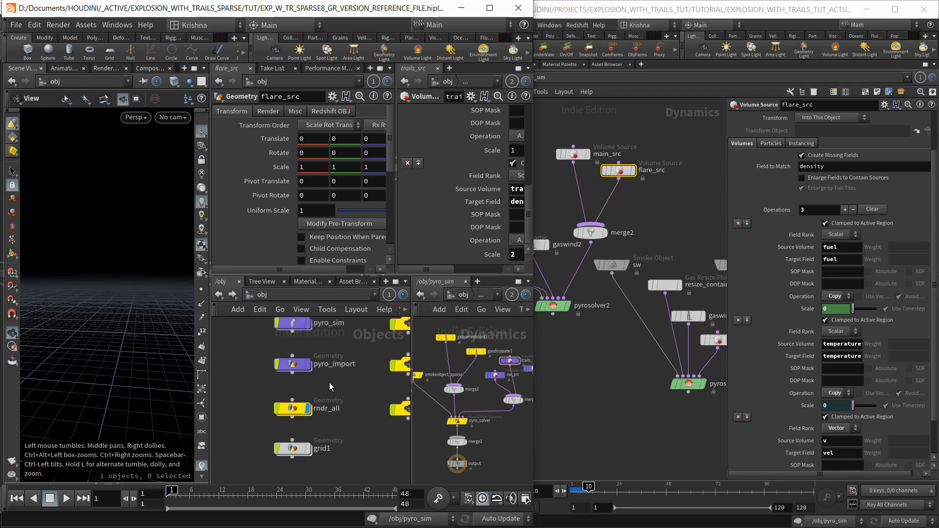
middle_drag(352, 385, 354, 410)
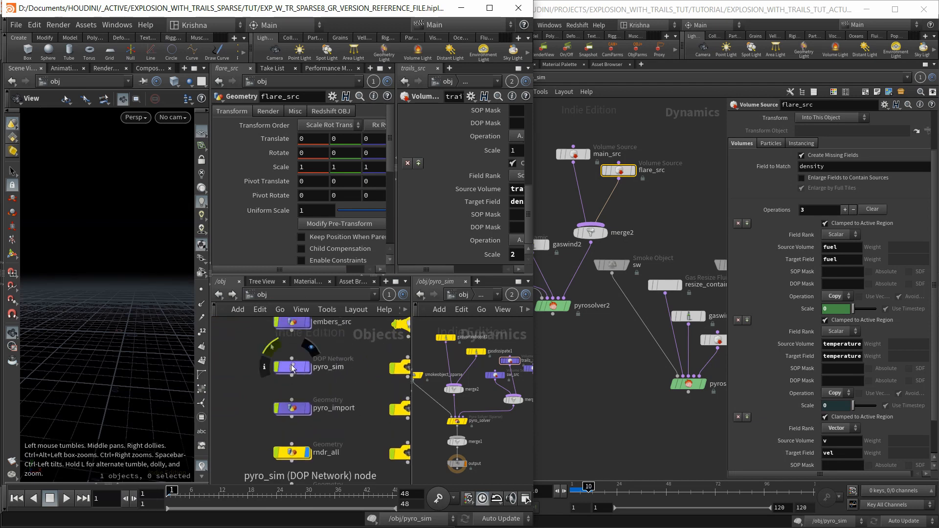
double_click(308, 383)
key(ctrl+b)
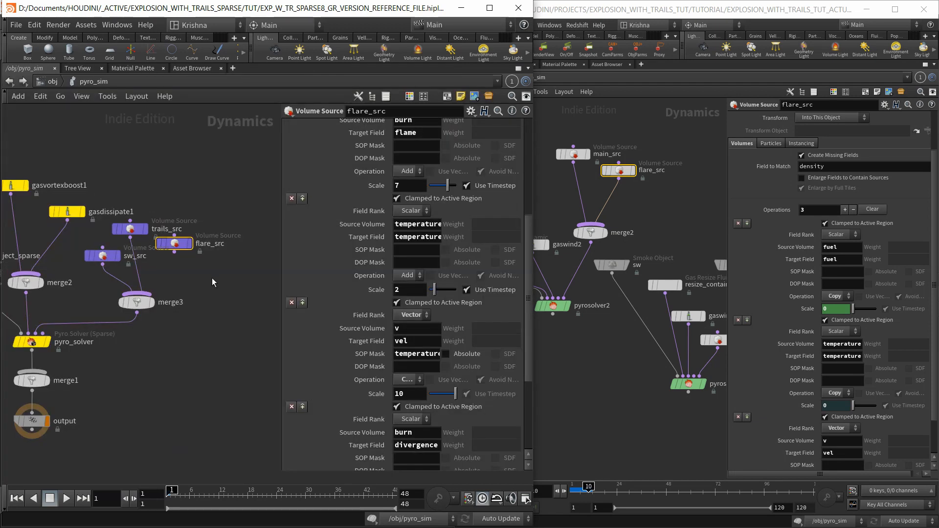
Compare both flare_src nodes' flame, fuel, temperature and velocity operations, and review the sparse node's divergence and density sourcing
scroll(368, 181, up, 2)
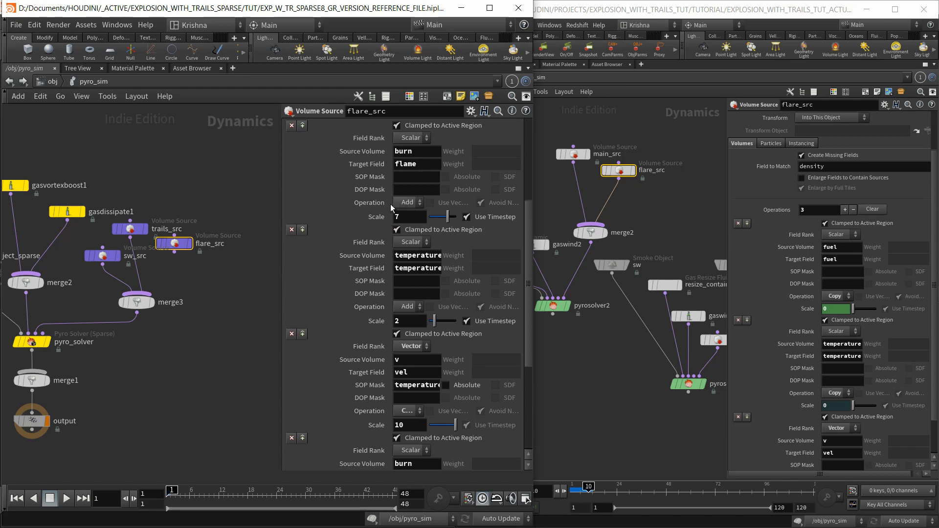
double_click(402, 217)
click(291, 214)
scroll(769, 323, down, 1)
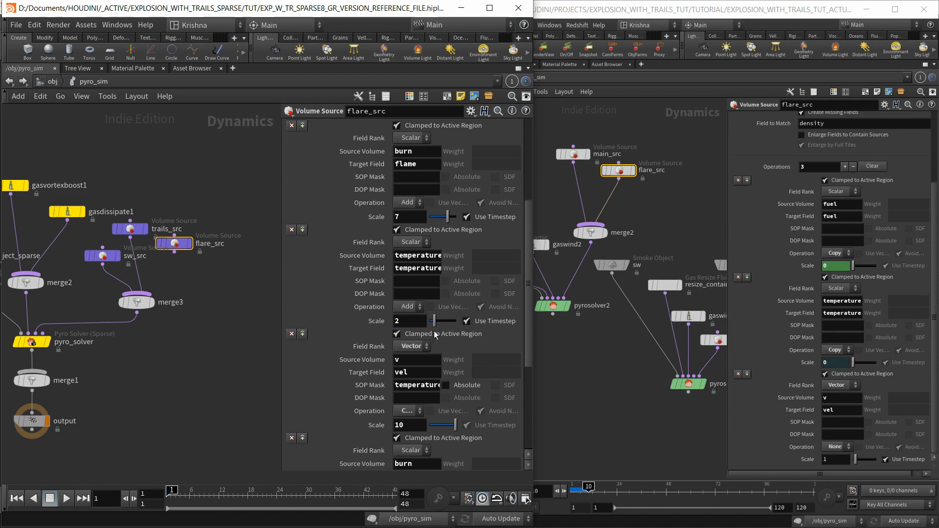
scroll(353, 337, down, 3)
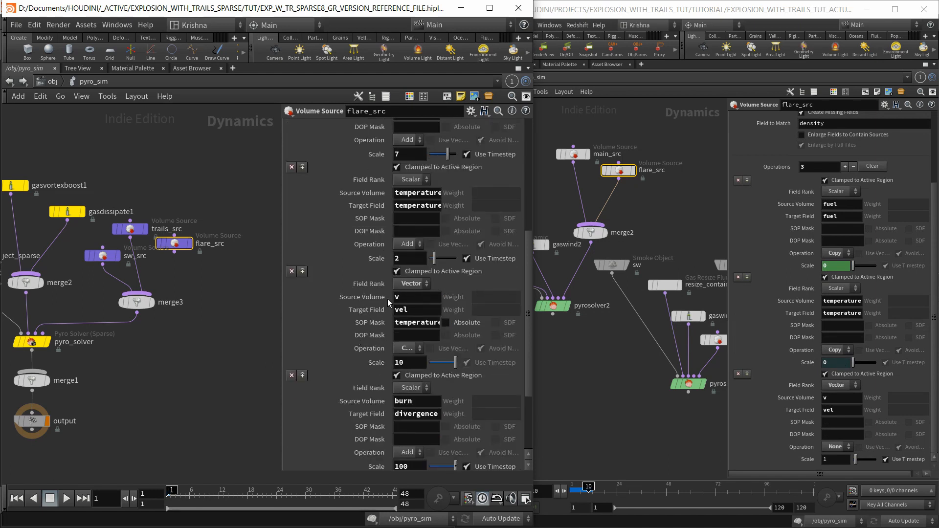
scroll(386, 308, down, 4)
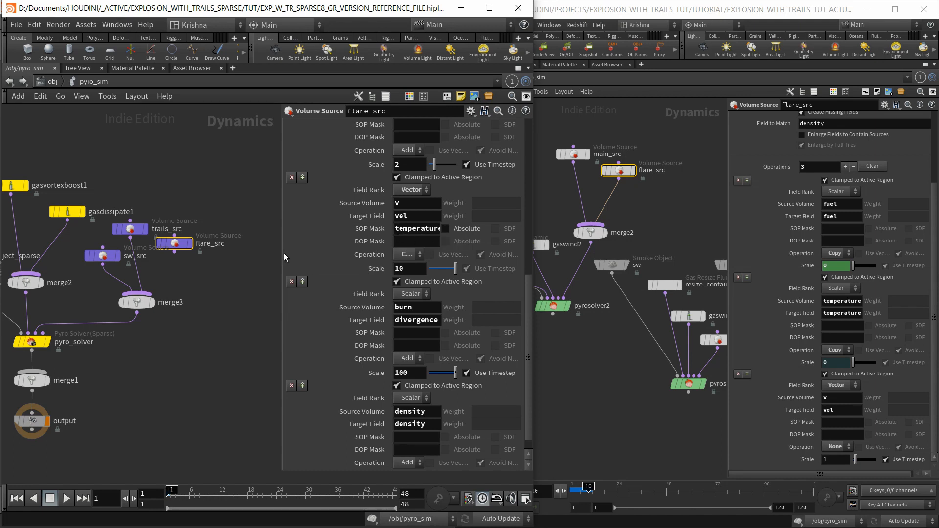
drag(283, 253, 215, 253)
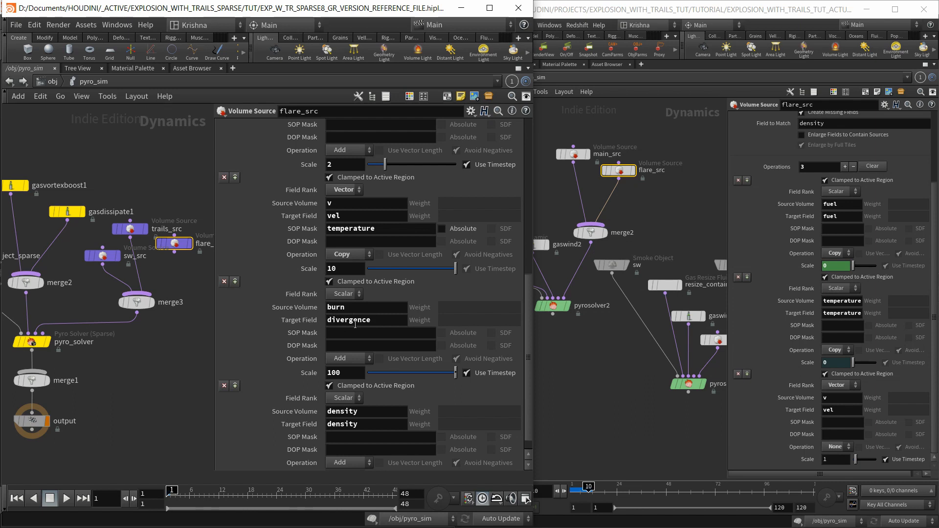
scroll(357, 352, down, 1)
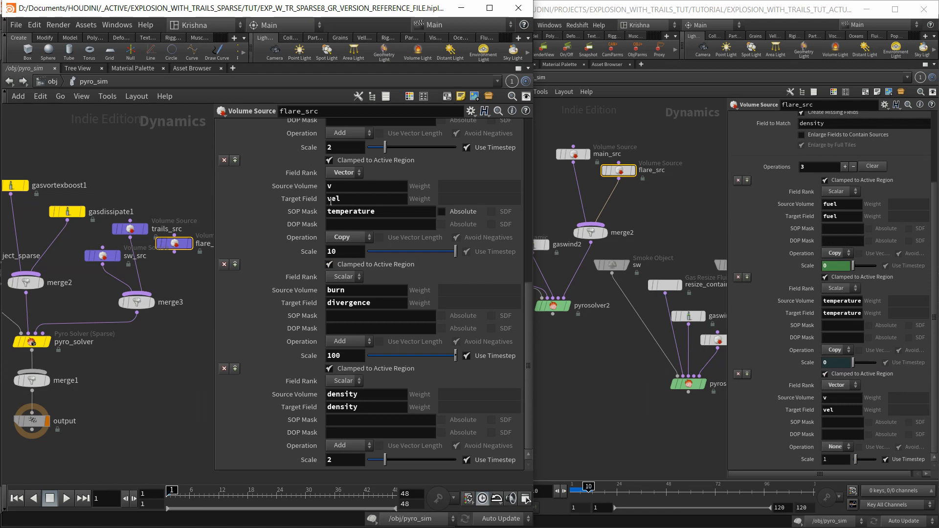
Make flare_src the only input of merge3 by connecting it and cutting the sw_src and trails_src wires, and save the scene
click(175, 252)
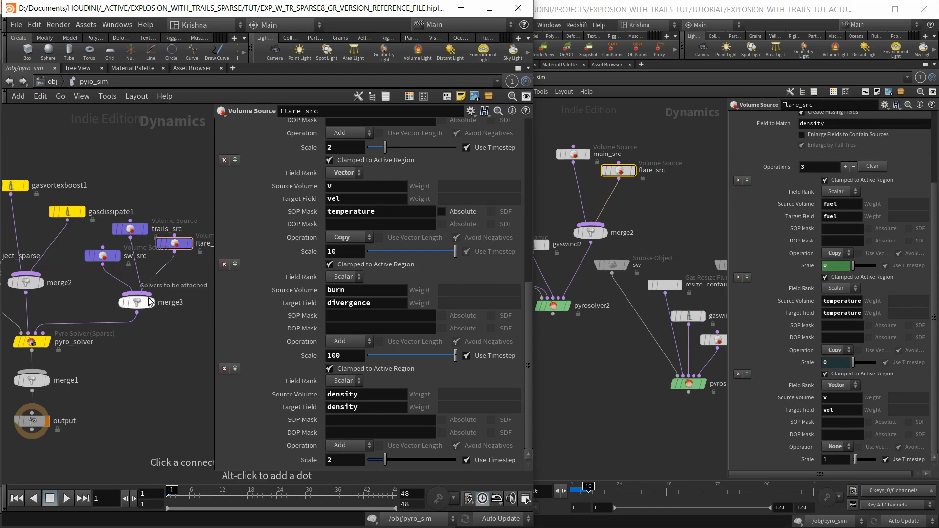
click(147, 292)
key(y)
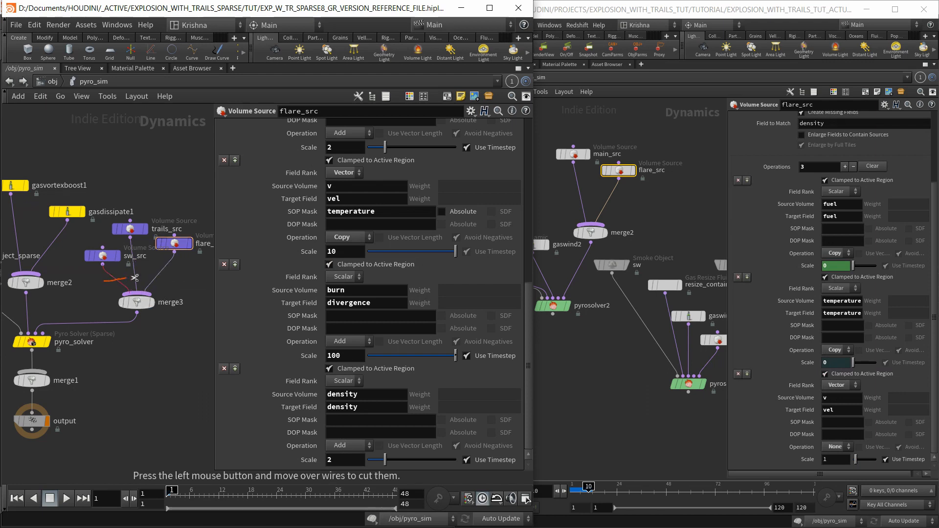
drag(104, 280, 157, 273)
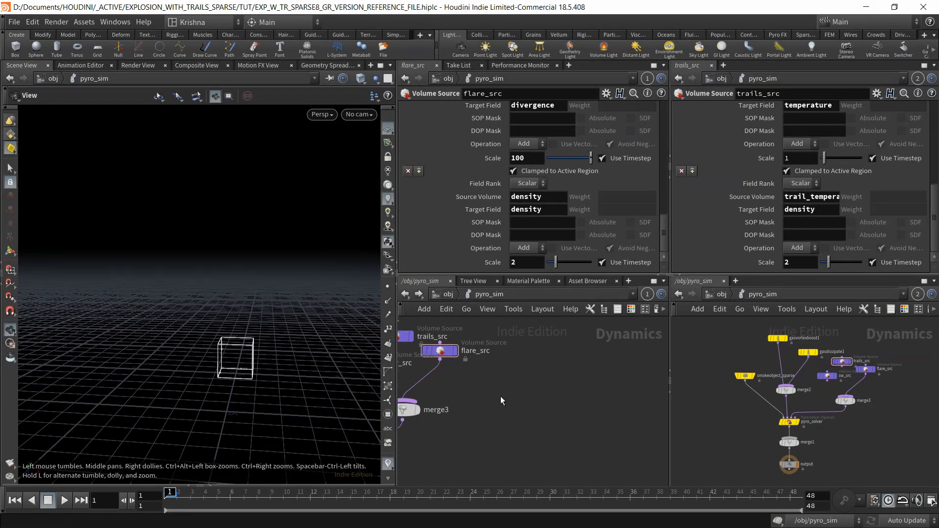
middle_drag(500, 396, 605, 412)
key(ctrl+s)
click(540, 414)
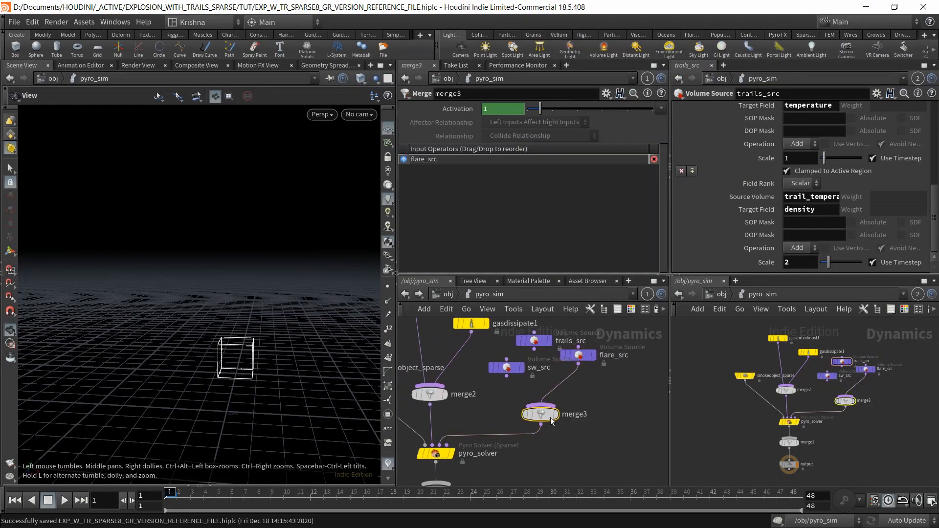
Look through cam1 in the scene viewport
click(360, 115)
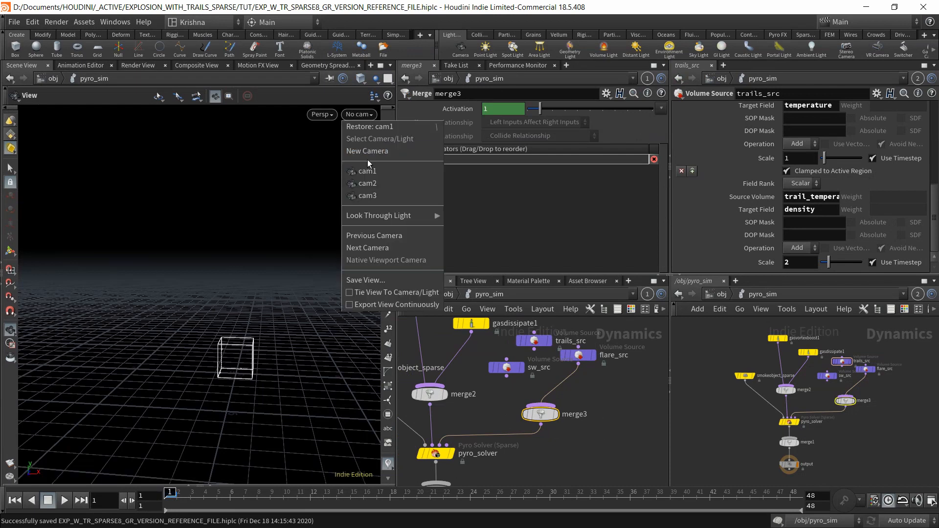
click(365, 165)
click(357, 116)
click(371, 170)
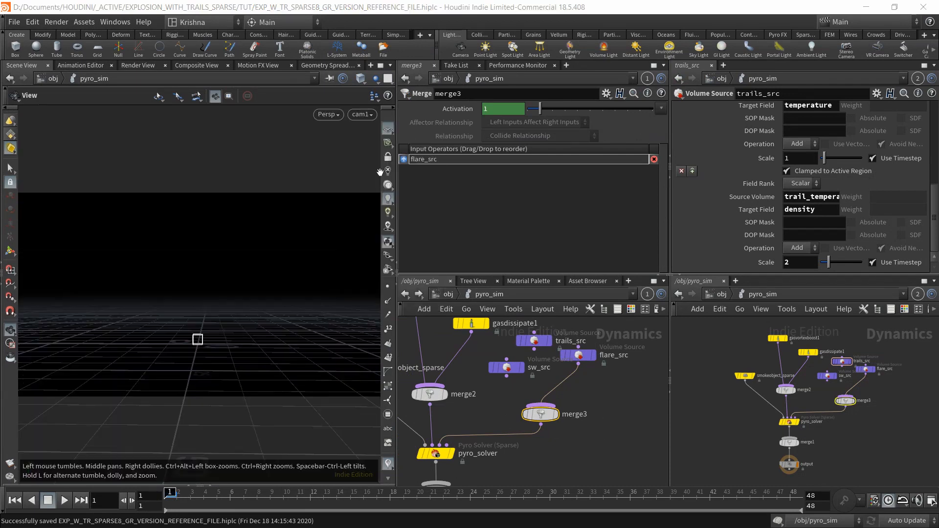
Switch to the two MPlay flipbooks and play and scrub each one to frame 14 to compare the explosions
key(alt+Tab)
key(alt+Tab)
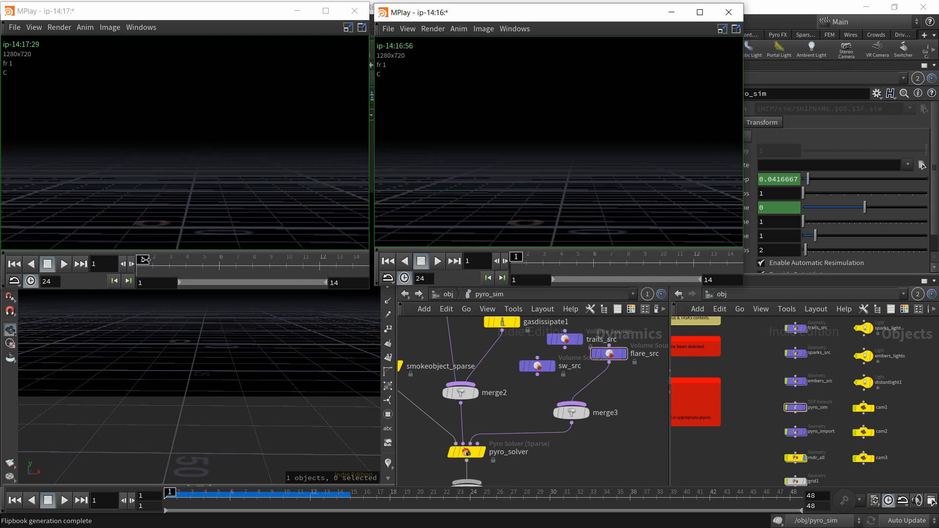
click(433, 262)
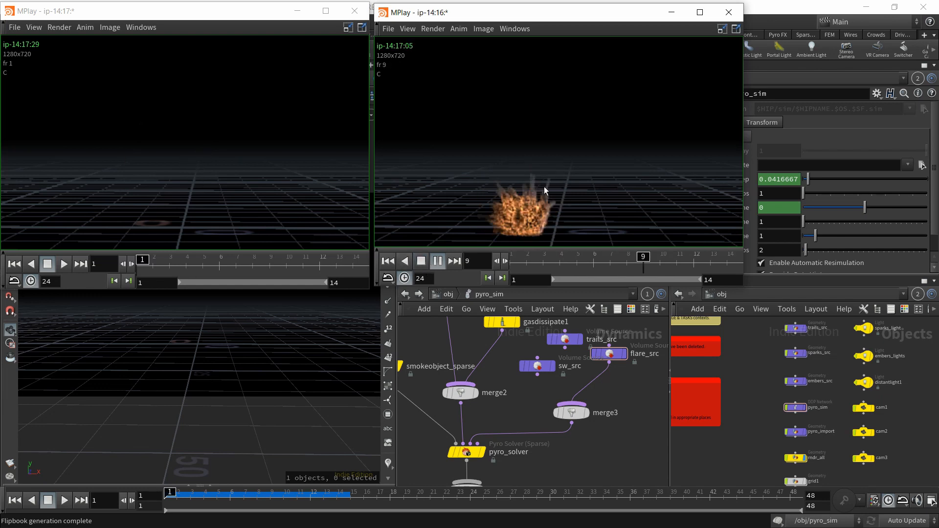
click(531, 264)
mouse_move(531, 264)
mouse_down()
mouse_move(744, 257)
mouse_move(520, 264)
mouse_move(764, 264)
mouse_up()
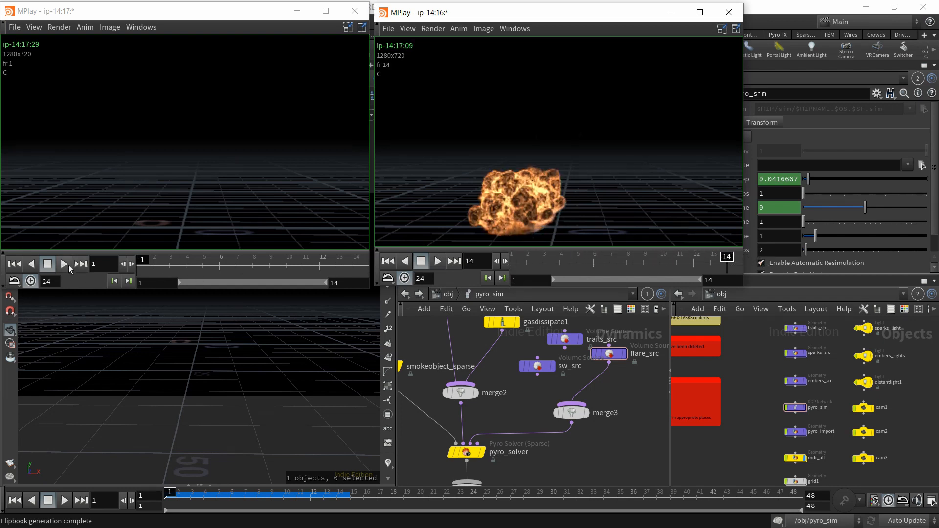
click(60, 267)
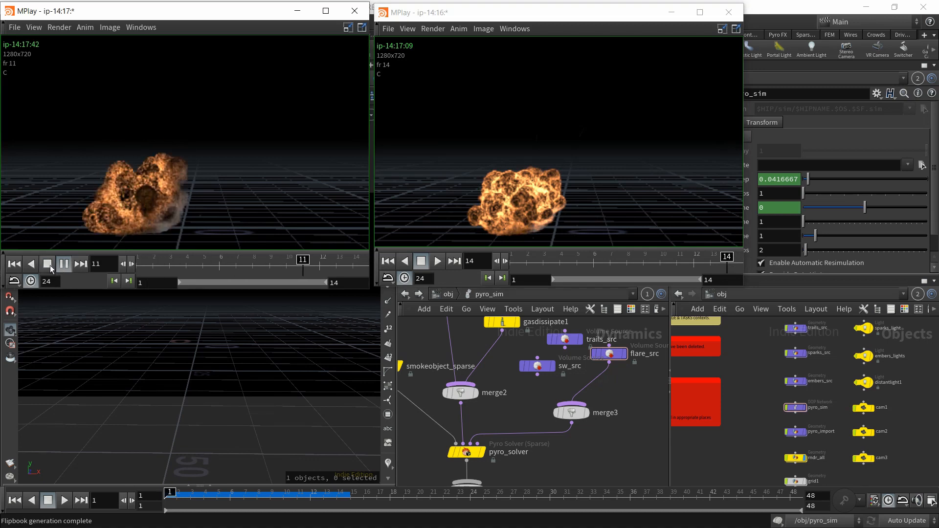
click(50, 265)
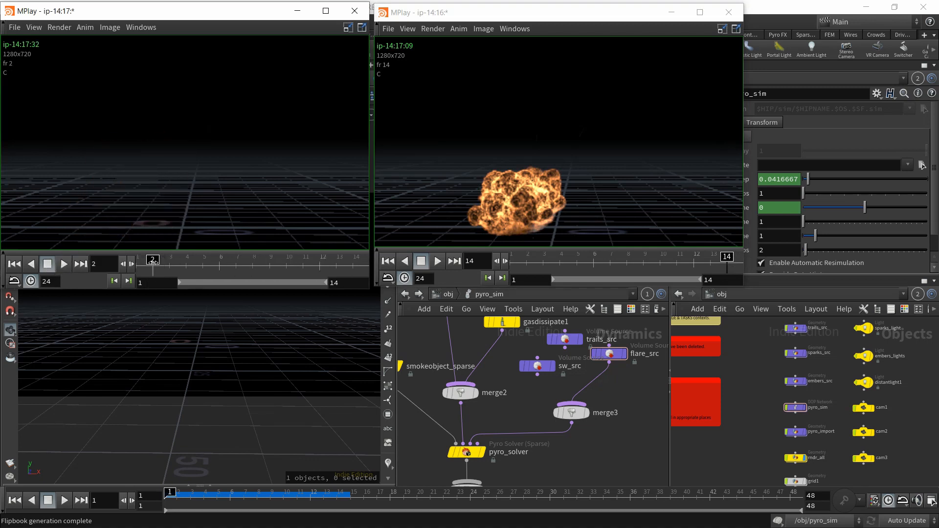
drag(157, 264, 363, 269)
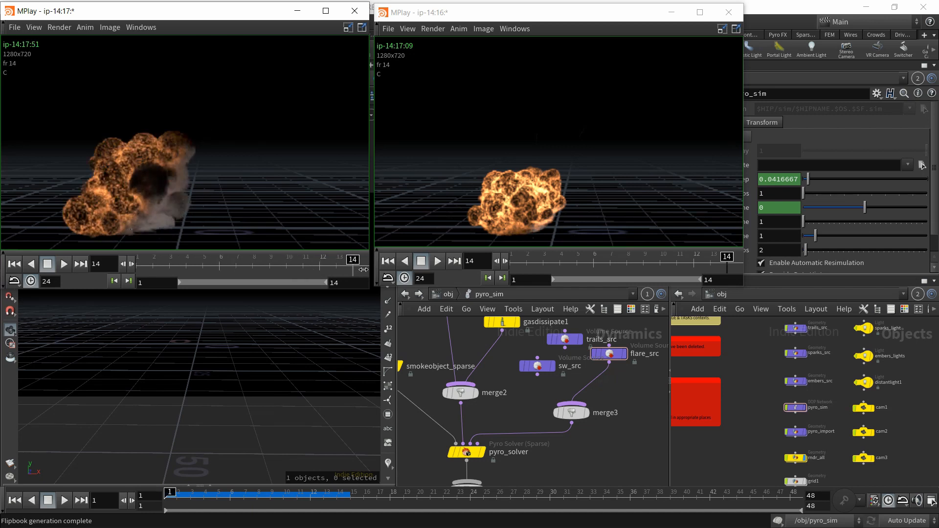
Set the SOP Mask of flare_src's vel operation to temperature, and save the scene
click(546, 406)
click(614, 356)
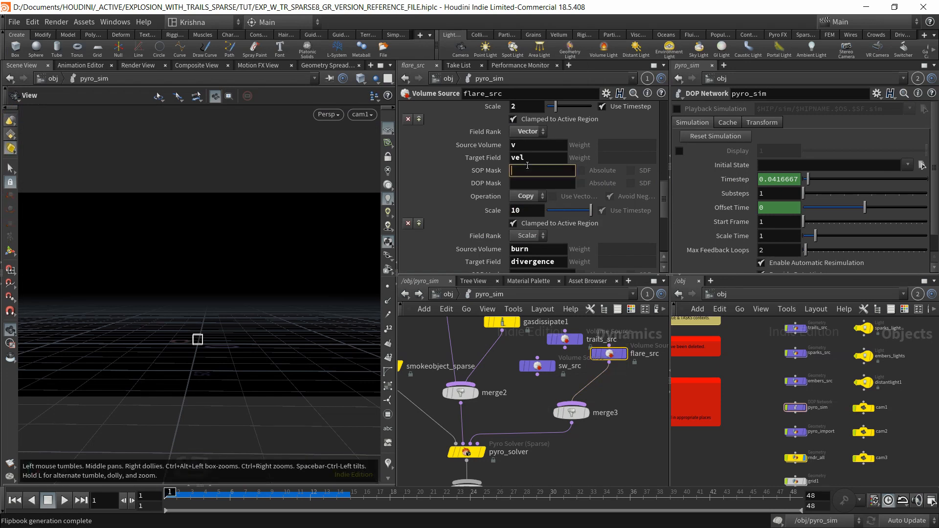
text(temperature)
key(Return)
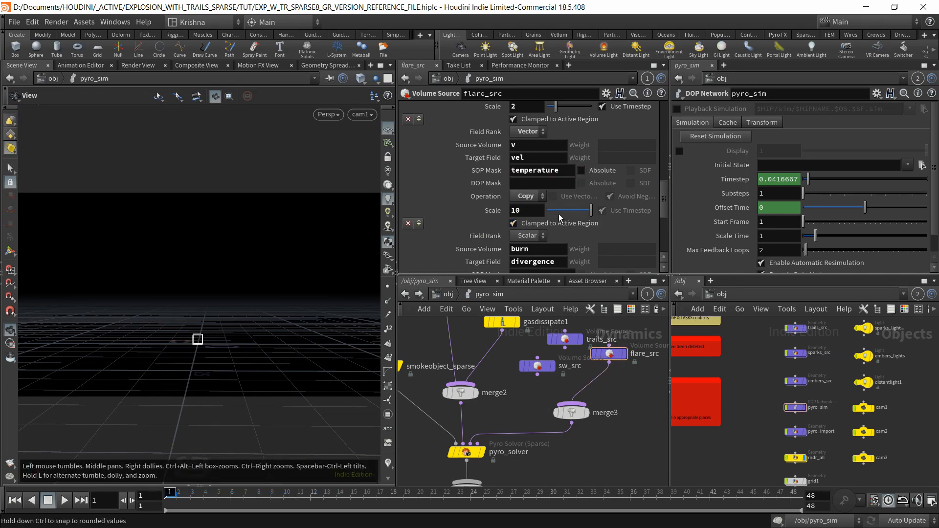
key(ctrl+s)
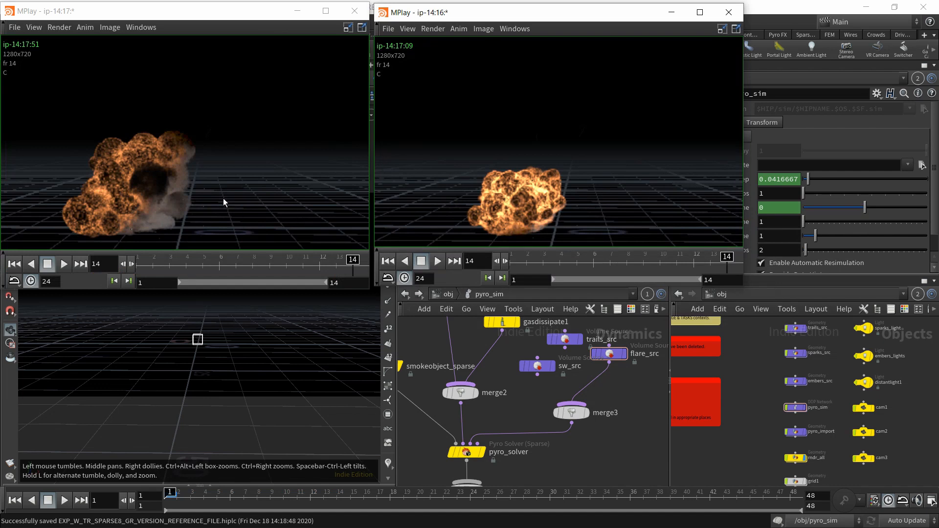
Scrub both flipbooks to frame 14 for a final comparison, and close the two MPlay windows
drag(160, 268, 353, 270)
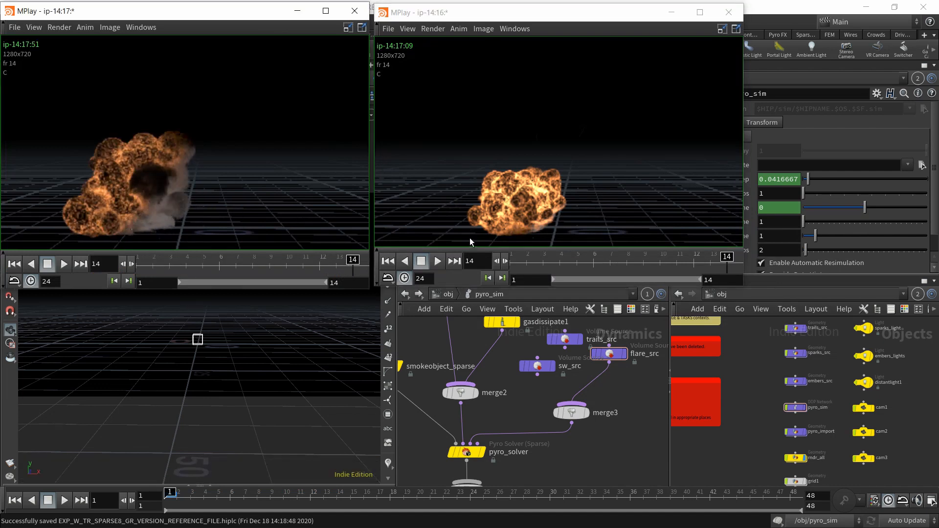
drag(546, 265, 741, 258)
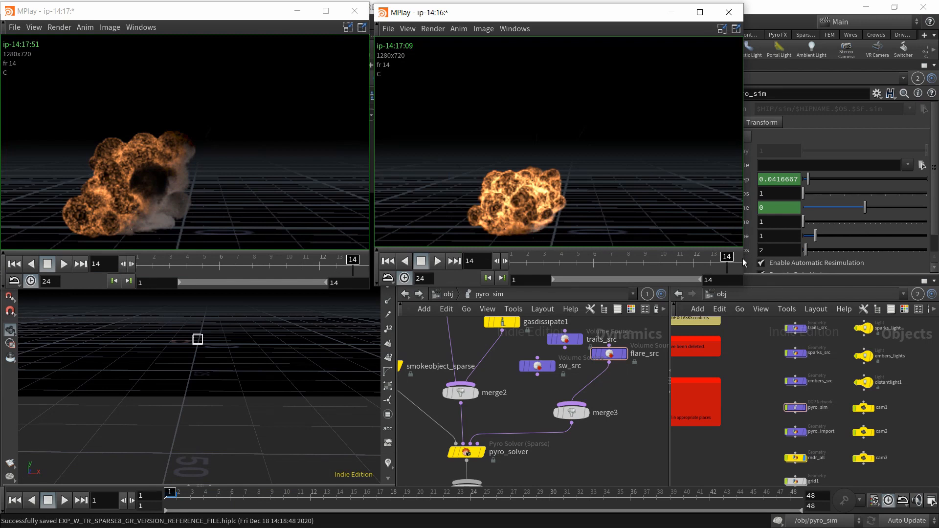
click(729, 12)
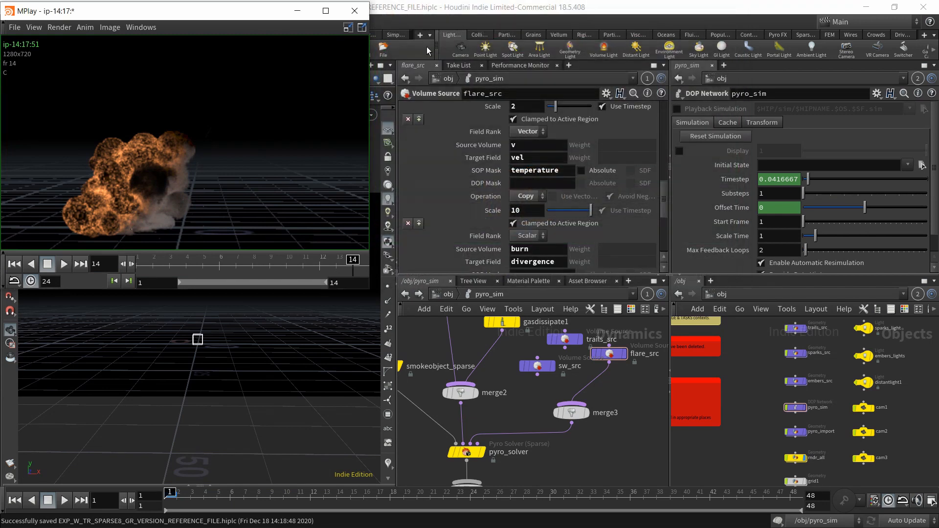
click(355, 10)
Reconnect sw_src and trails_src to merge3, and rewire flare_src so it becomes the last input
scroll(438, 228, down, 2)
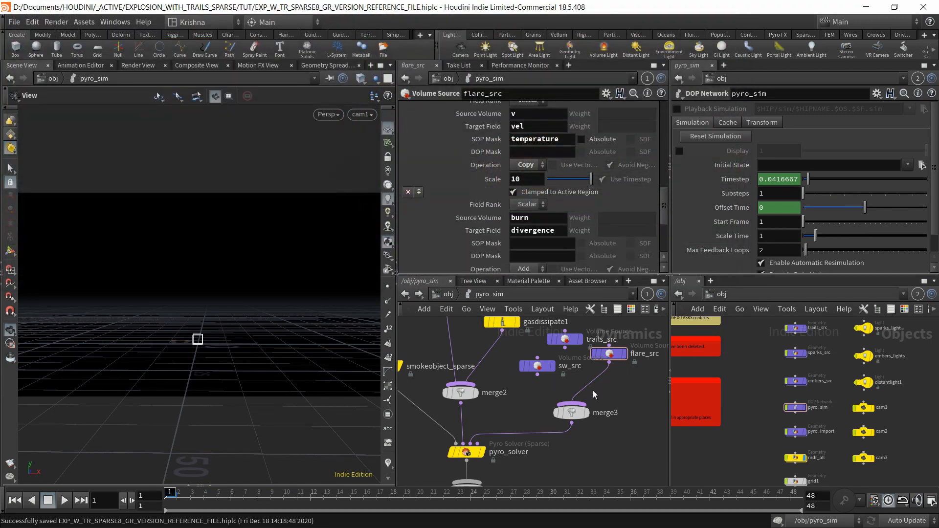
scroll(493, 230, down, 4)
scroll(504, 231, down, 4)
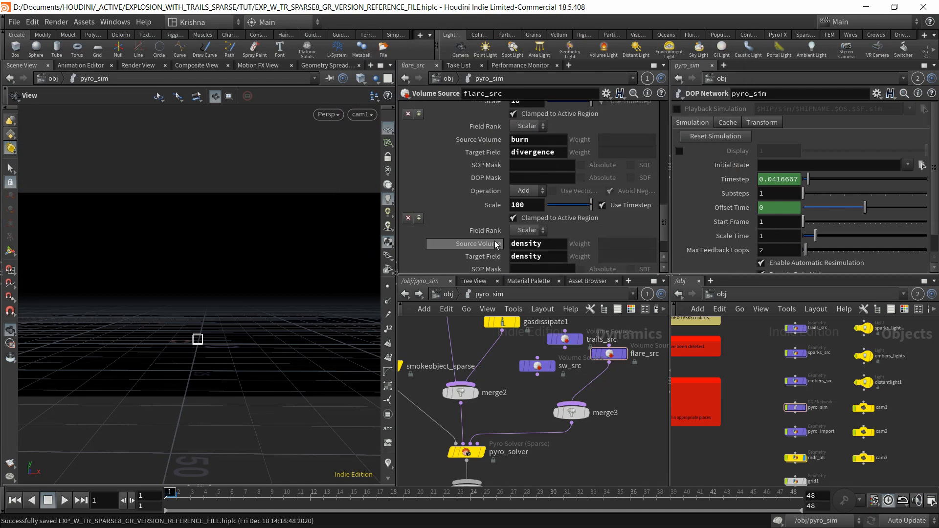
click(538, 375)
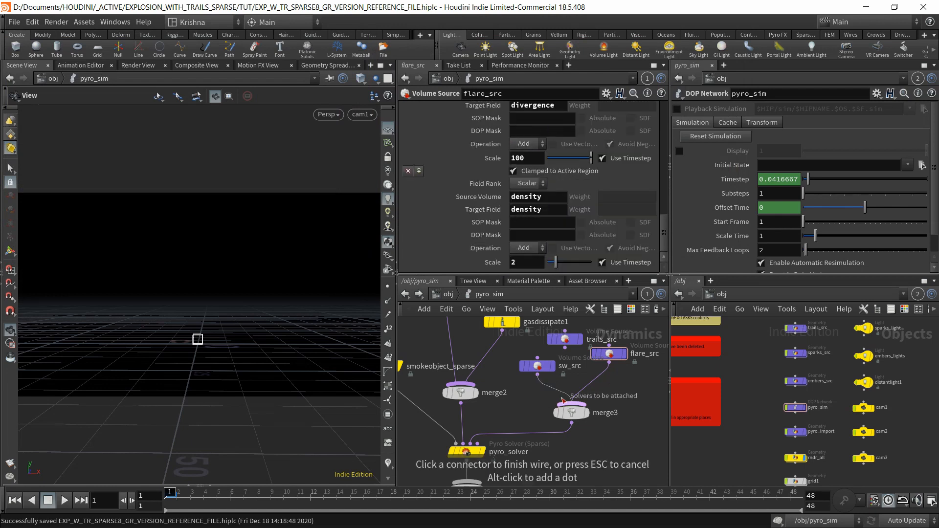
click(572, 404)
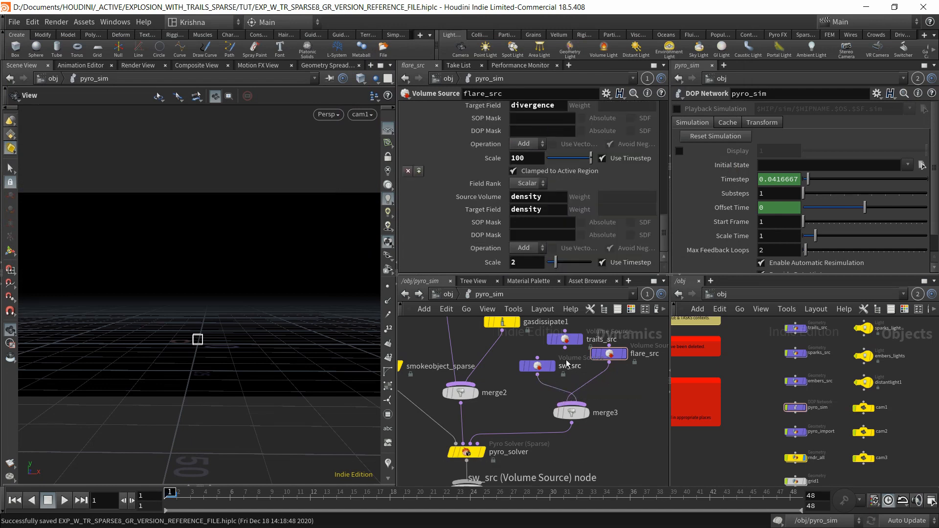
click(572, 415)
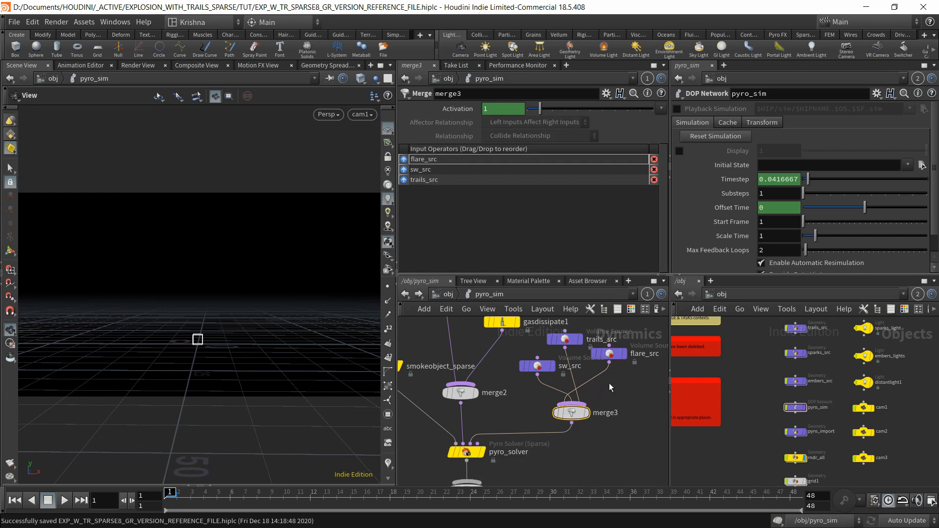
click(602, 376)
click(594, 404)
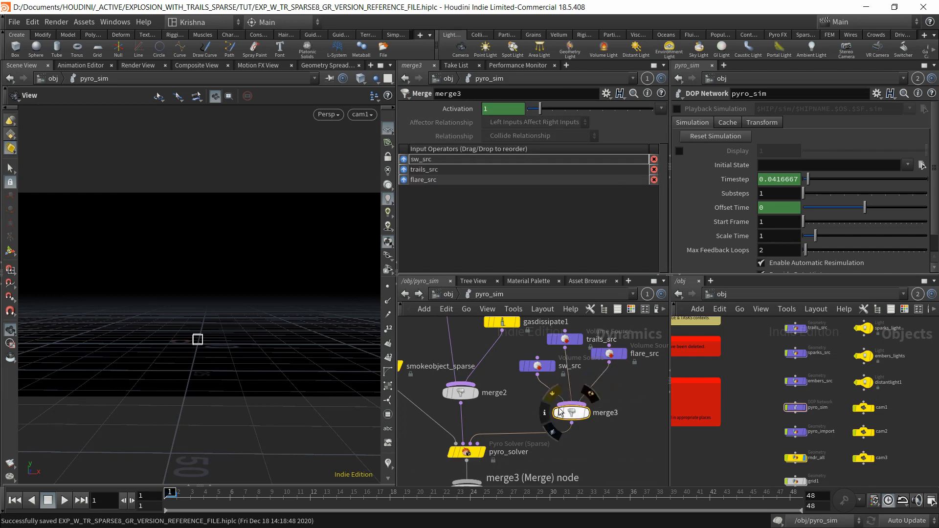
Select the pyro_solver node to show its shape parameters
scroll(509, 389, down, 4)
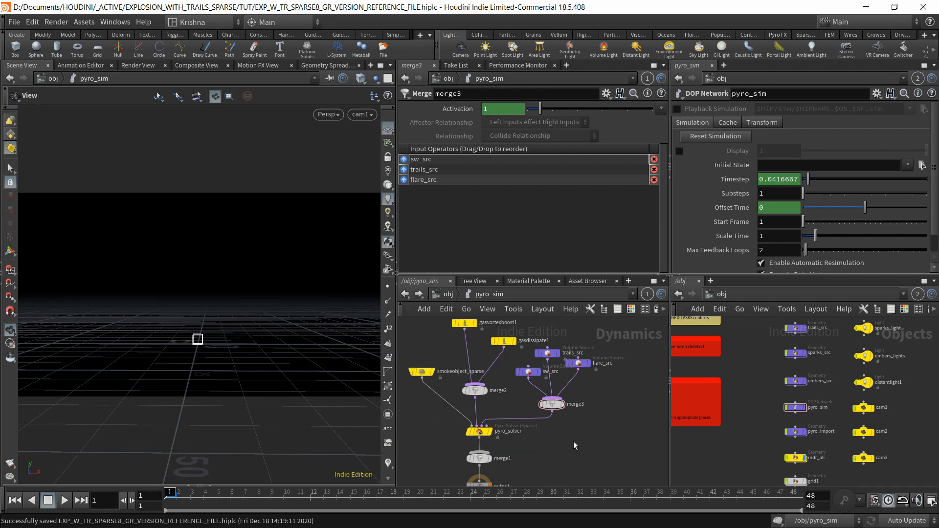
click(495, 426)
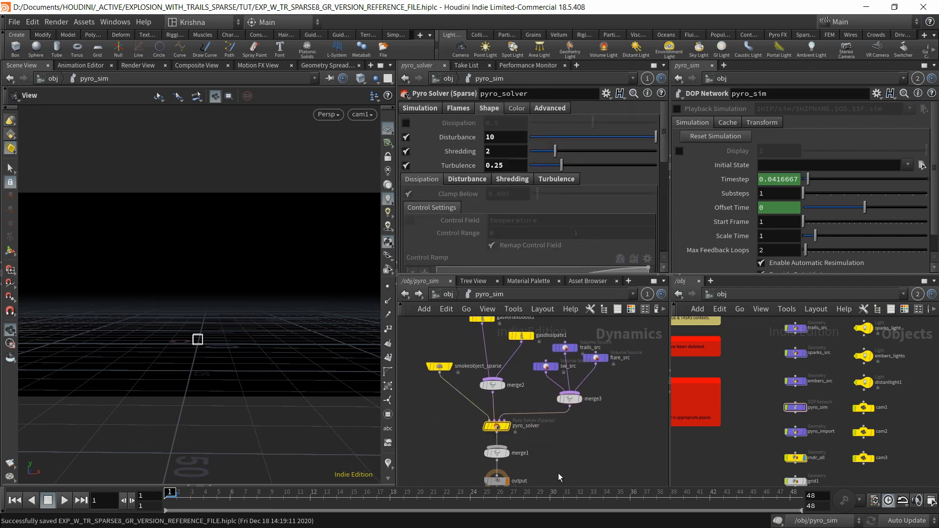